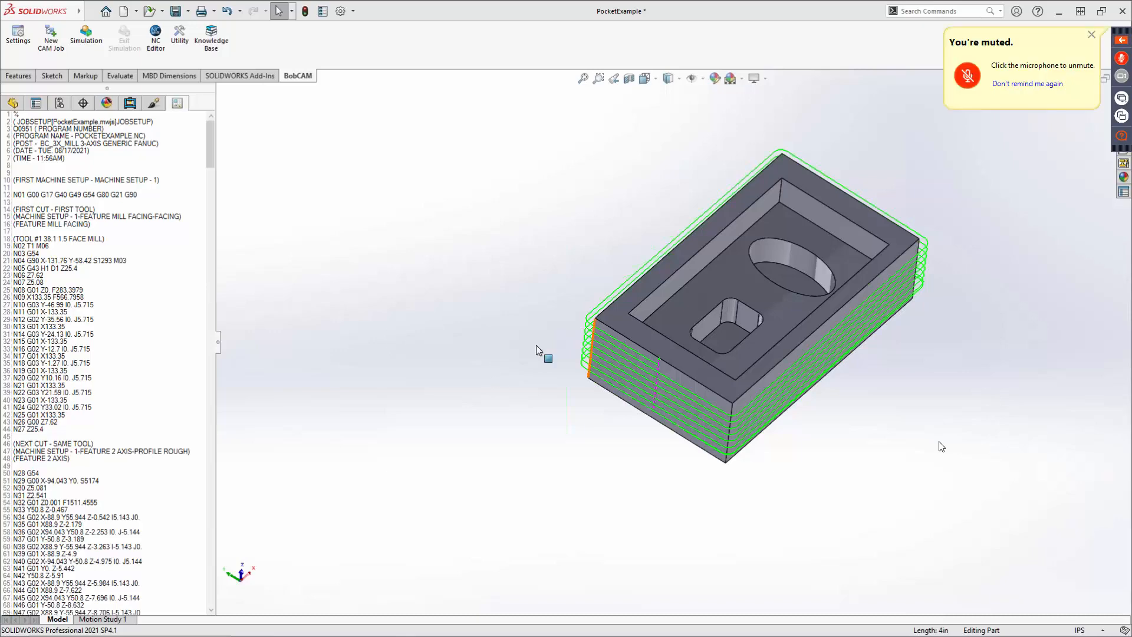
middle_click_drag(817, 396, 769, 295)
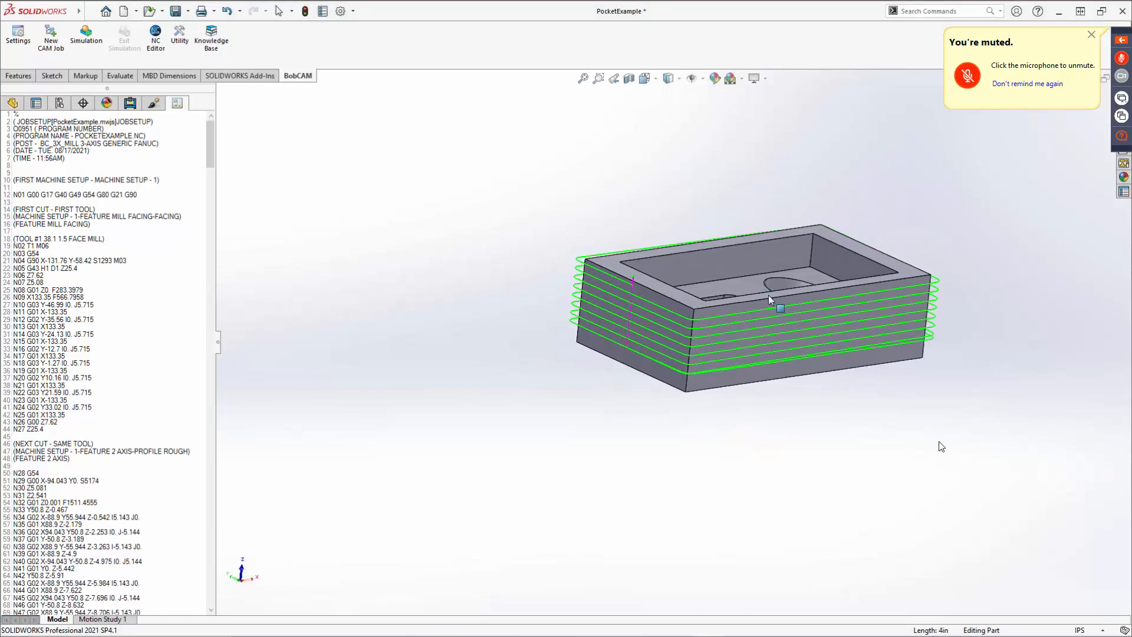
mouse_move(675, 348)
middle_mouse_down()
mouse_move(735, 347)
mouse_move(656, 360)
middle_mouse_up()
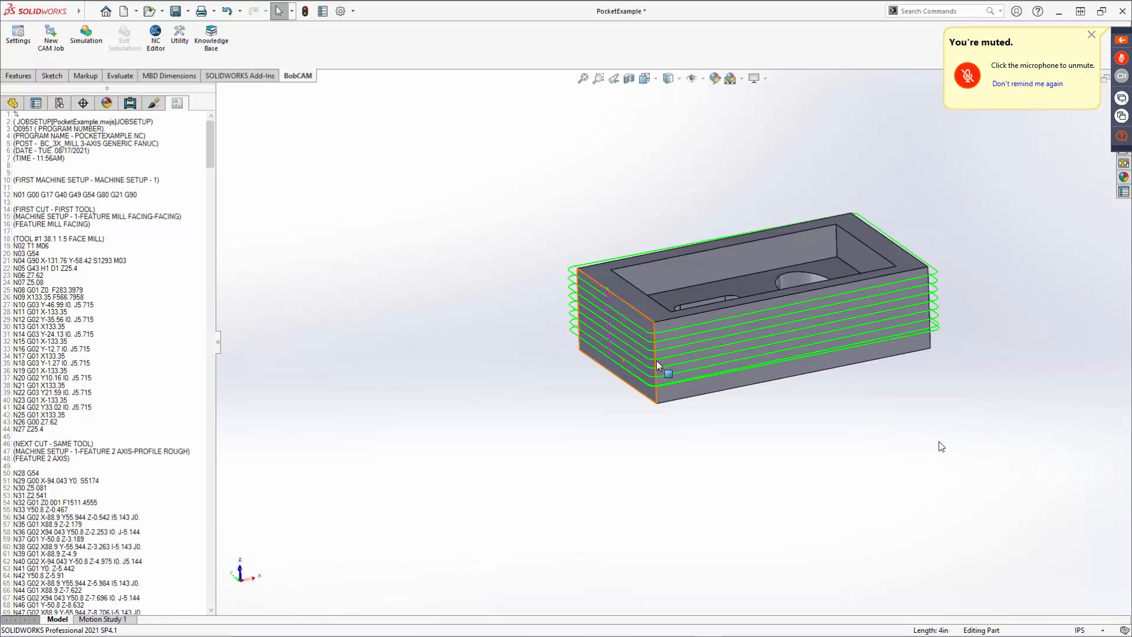
Open the HoleExample part from the BobCAD-CAM Data, BobCAM V9 Examples folder on the C: drive.
left_click(150, 12)
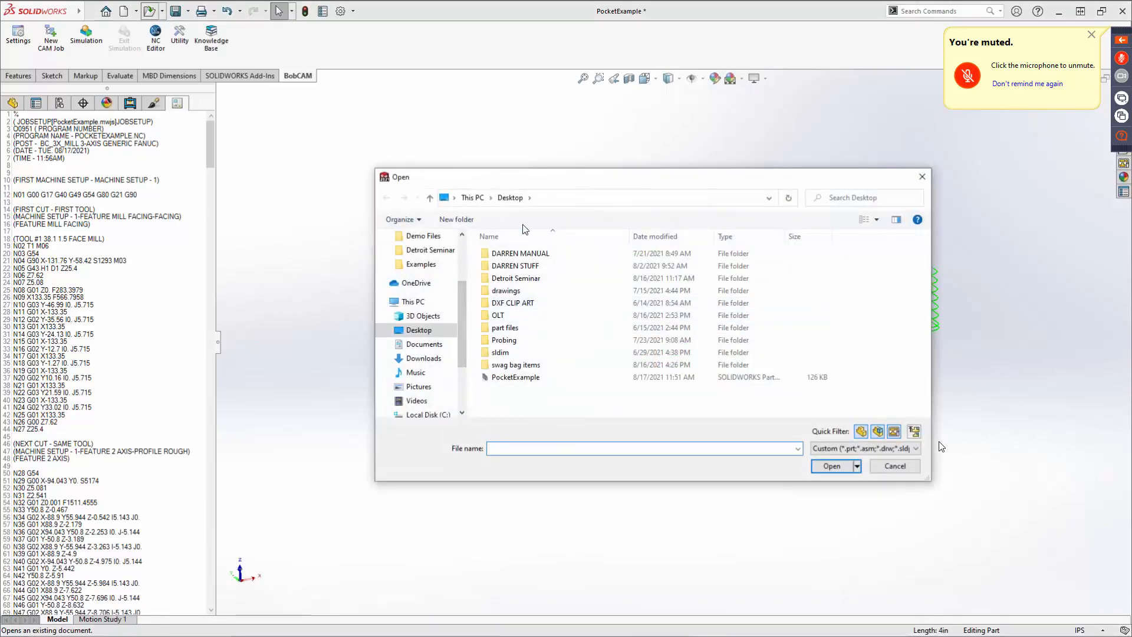
left_click(473, 197)
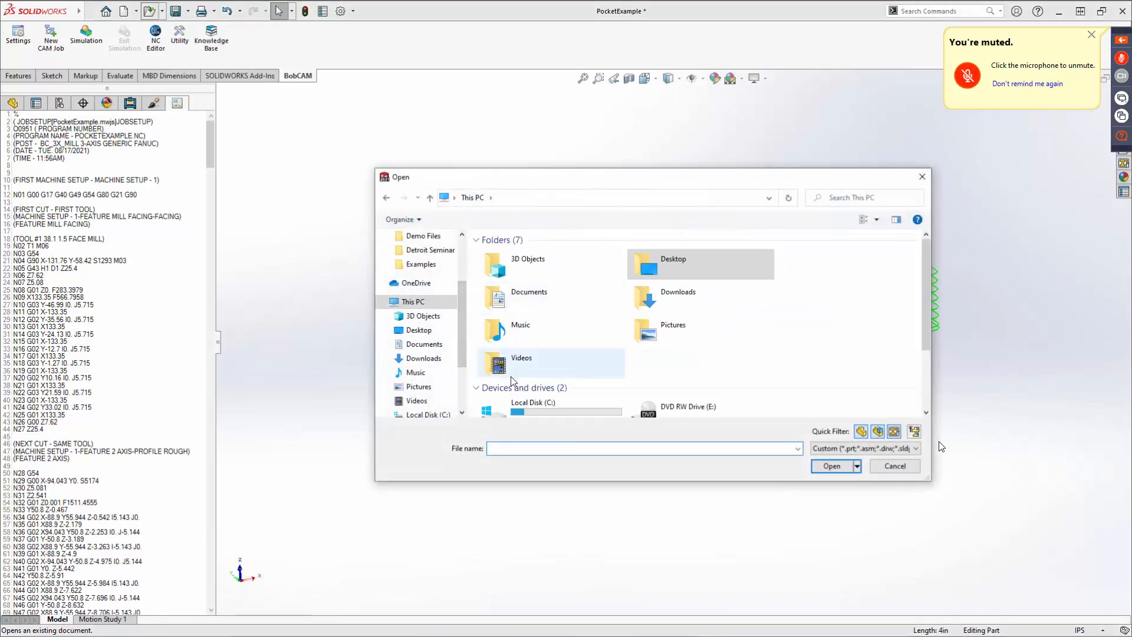
double_click(526, 408)
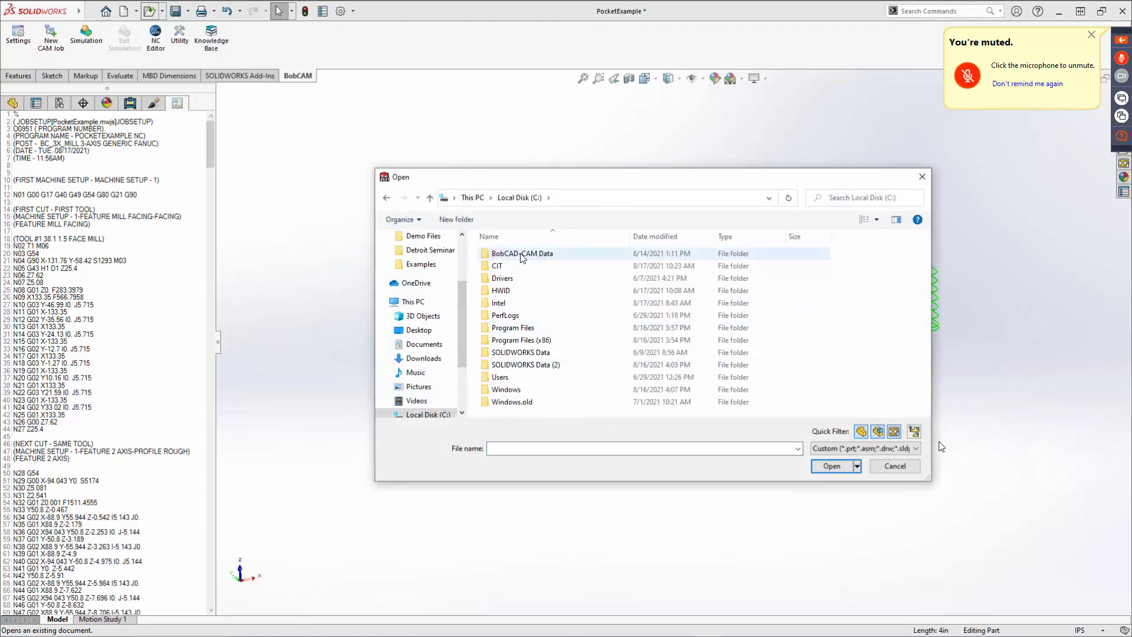
double_click(522, 258)
double_click(517, 317)
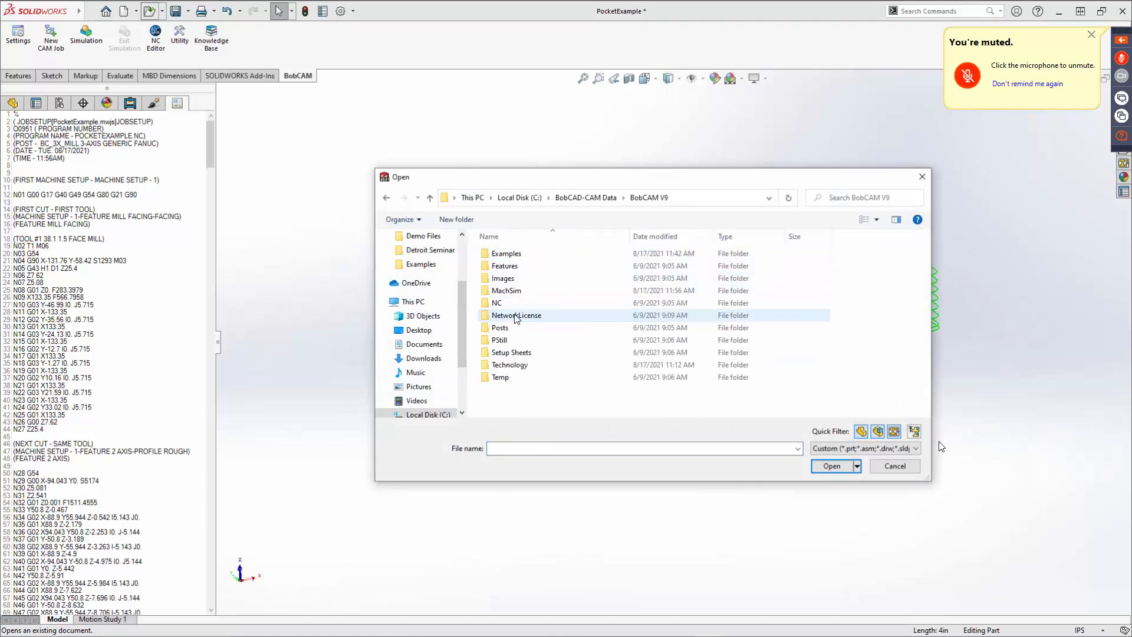
double_click(514, 254)
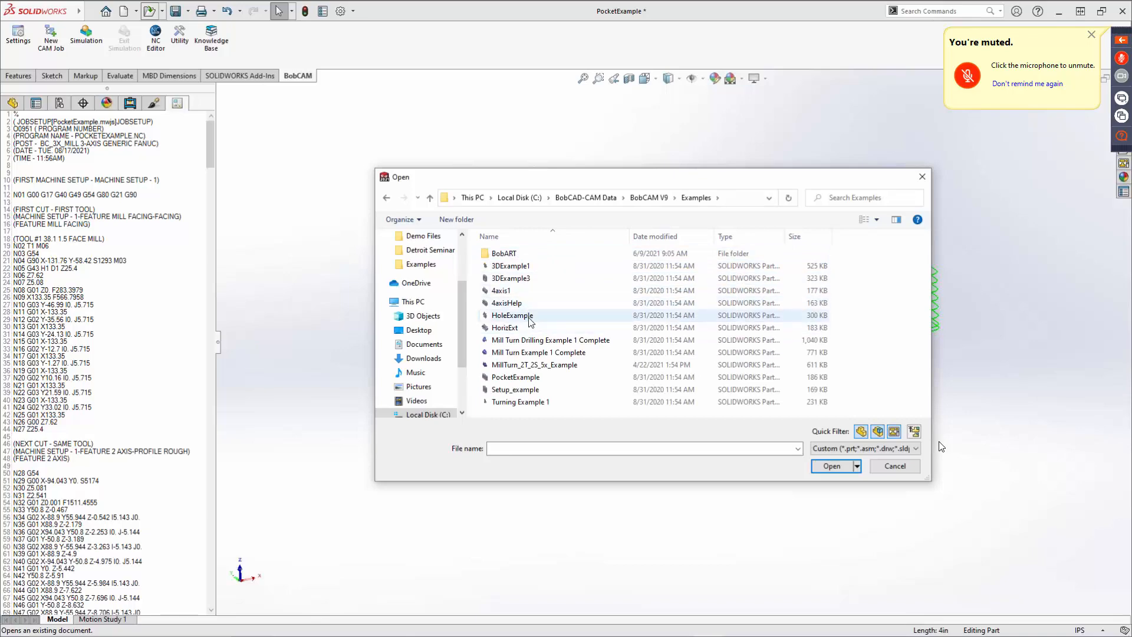
double_click(530, 319)
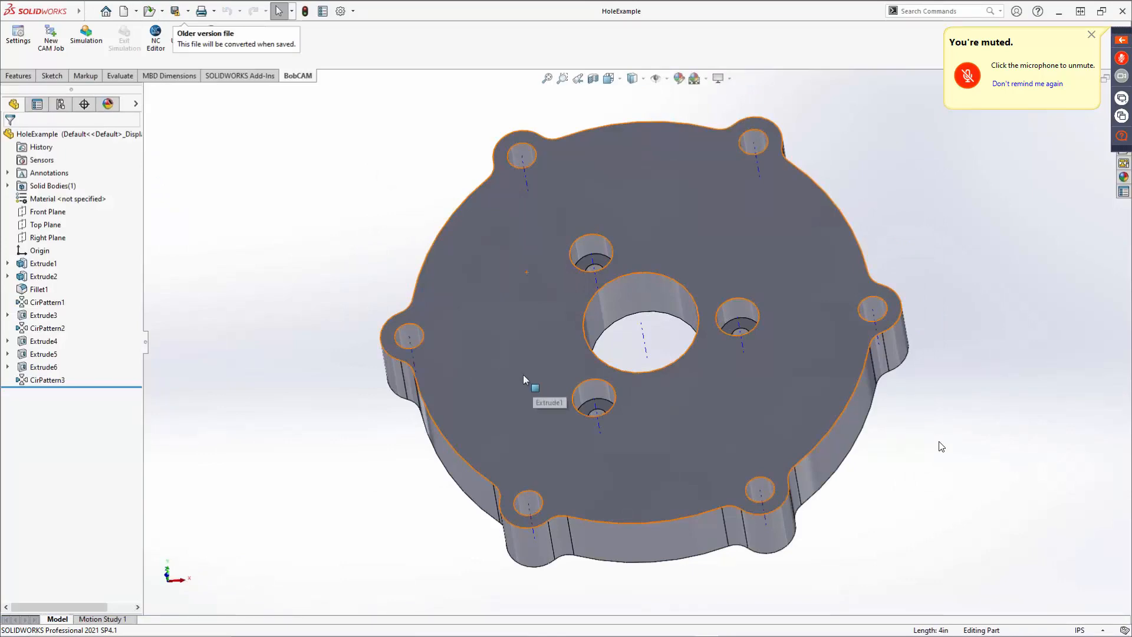
Create a new Milling CAM job using the BC_3x_Mill machine and the System Default parameter template.
middle_click_drag(610, 336, 531, 332)
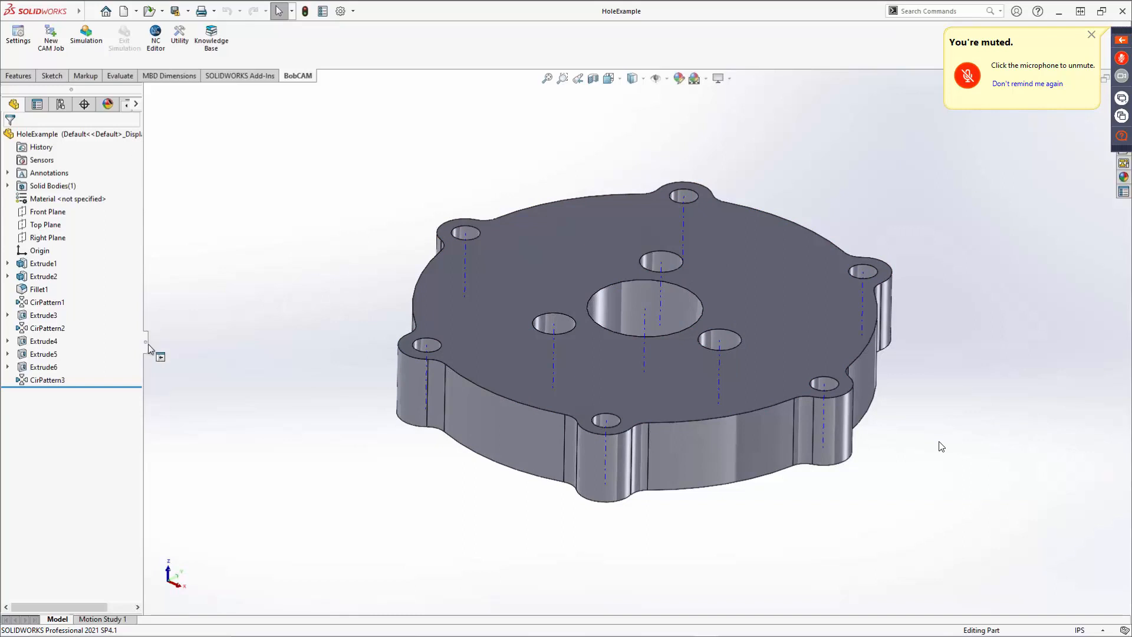
left_click_drag(146, 345, 231, 342)
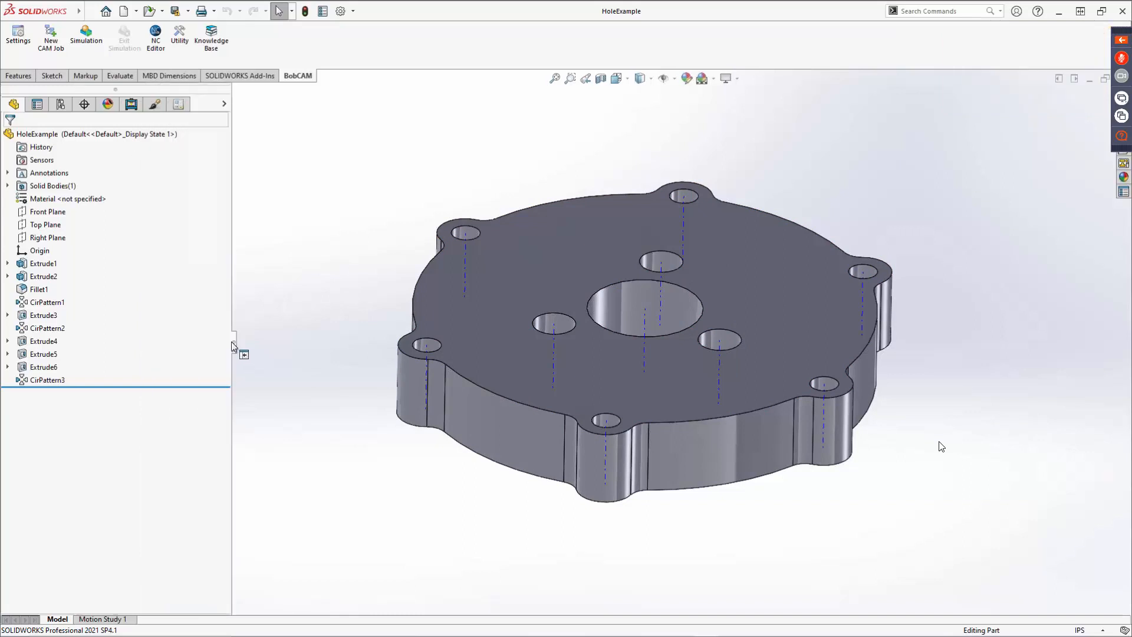
left_click(131, 105)
left_click(50, 37)
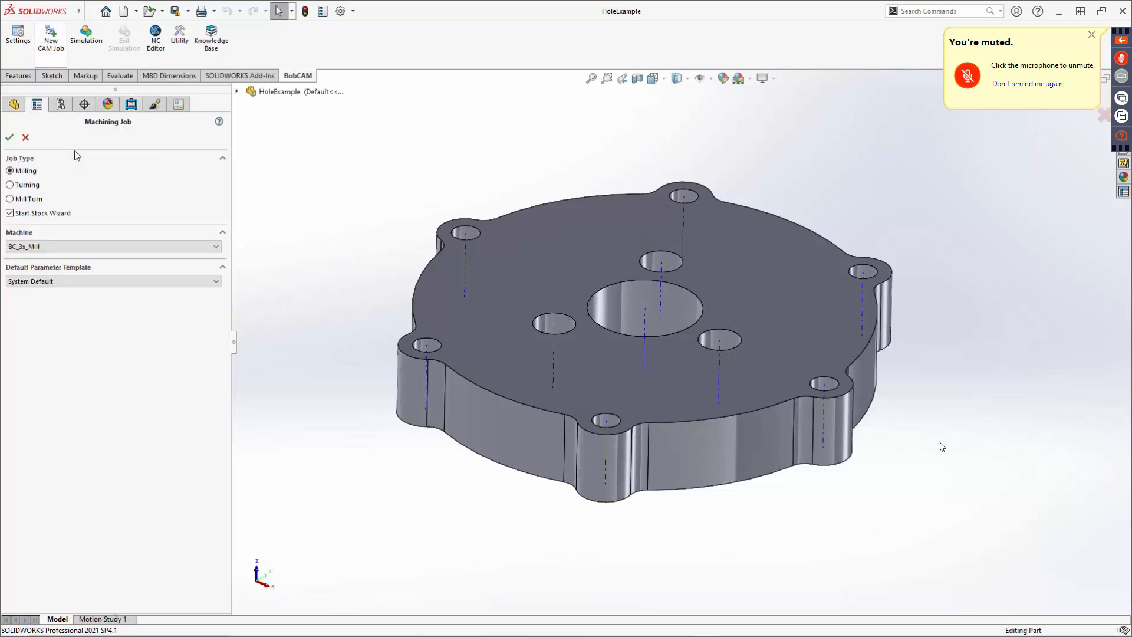
left_click(9, 137)
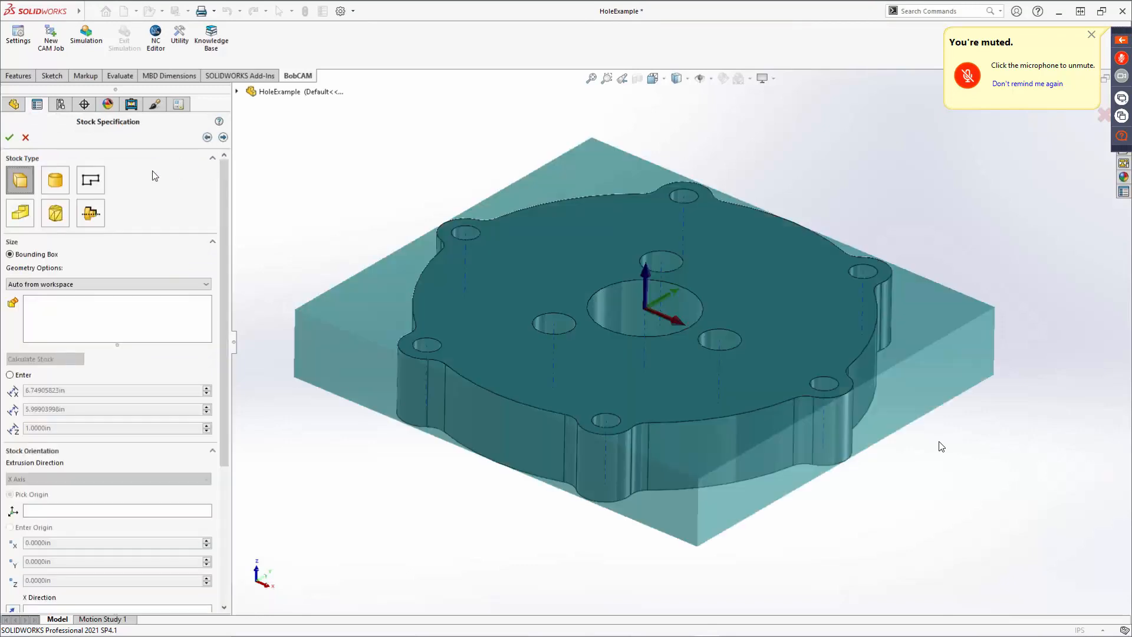
Set the stock to a bounding cylinder generated automatically from the workspace part.
left_click(55, 182)
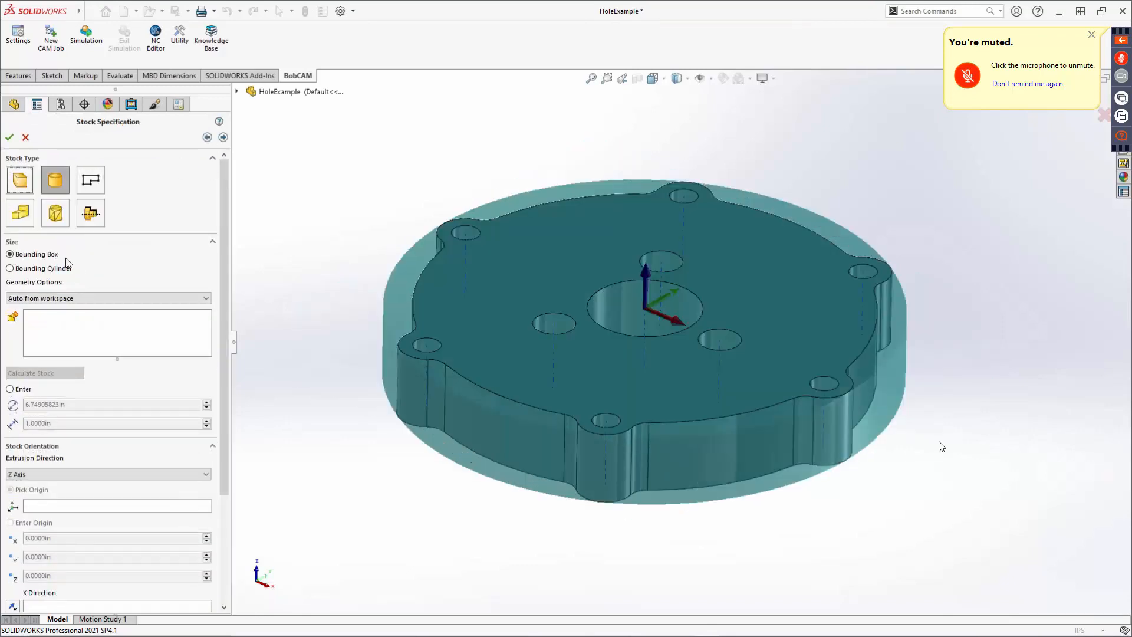
left_click(33, 270)
left_click(457, 309)
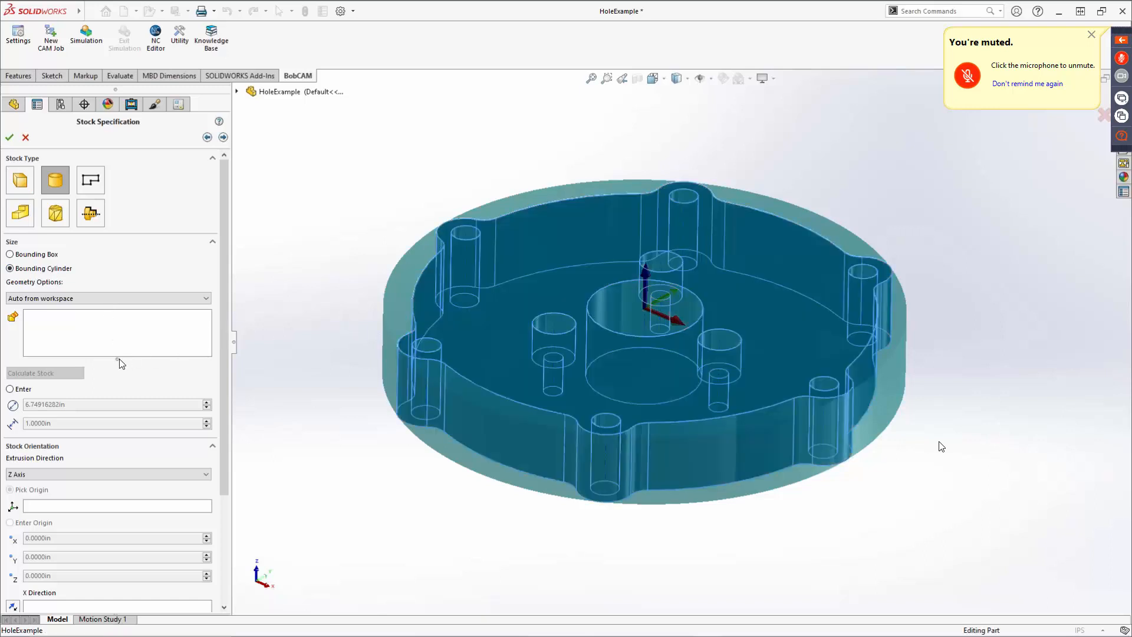
left_click(82, 299)
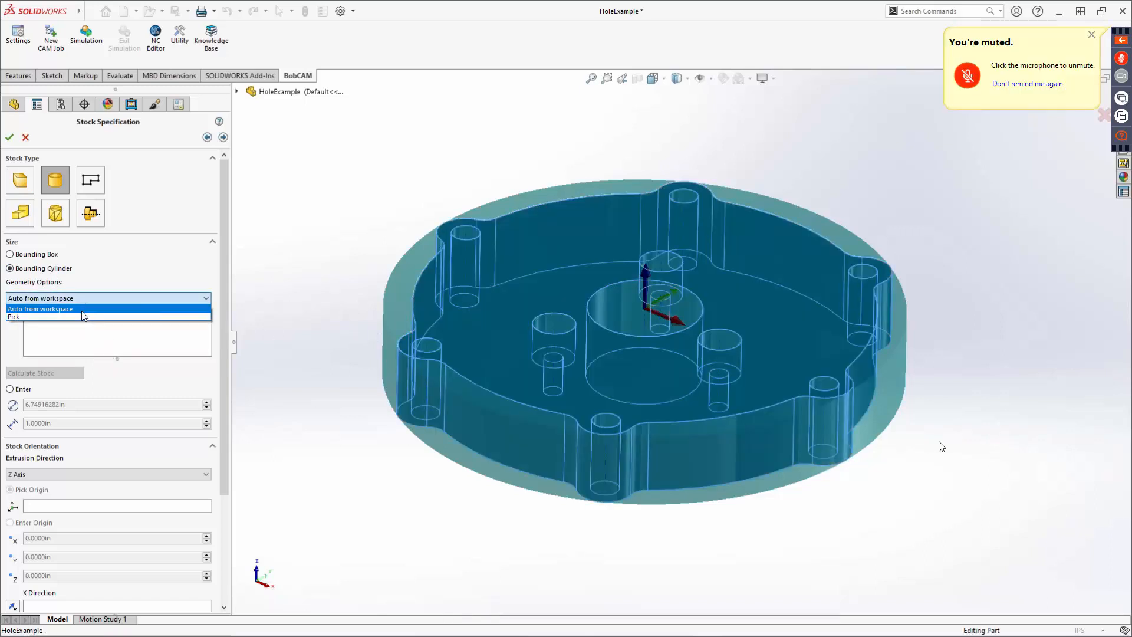
left_click(83, 309)
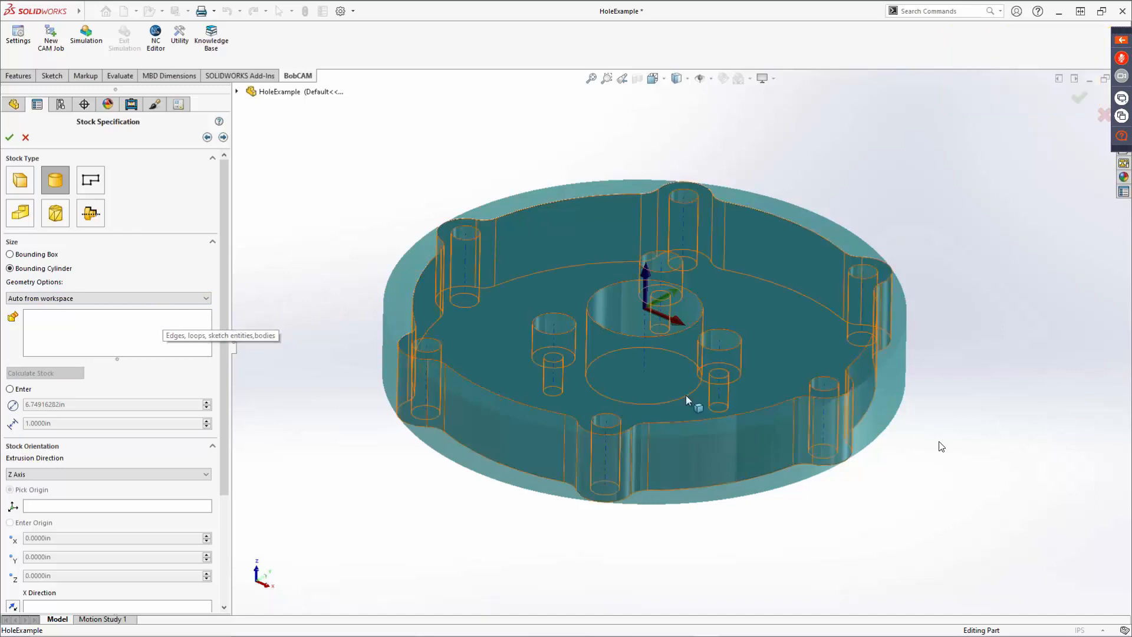
middle_click_drag(696, 345, 695, 448)
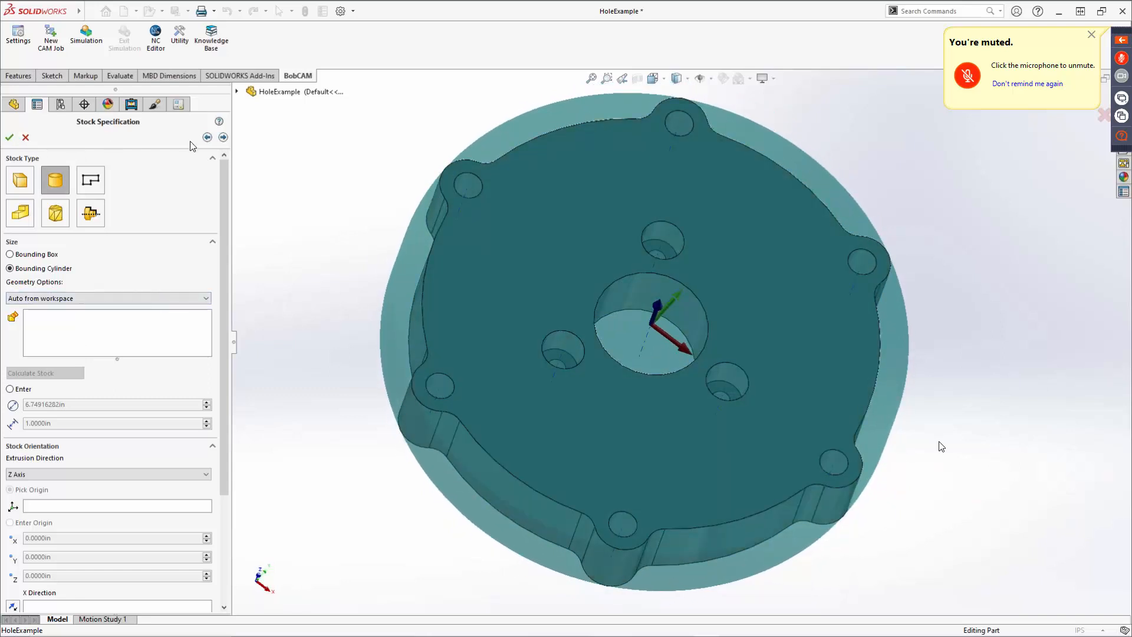
Continue to the machine setup and accept it with the default origin.
left_click(223, 137)
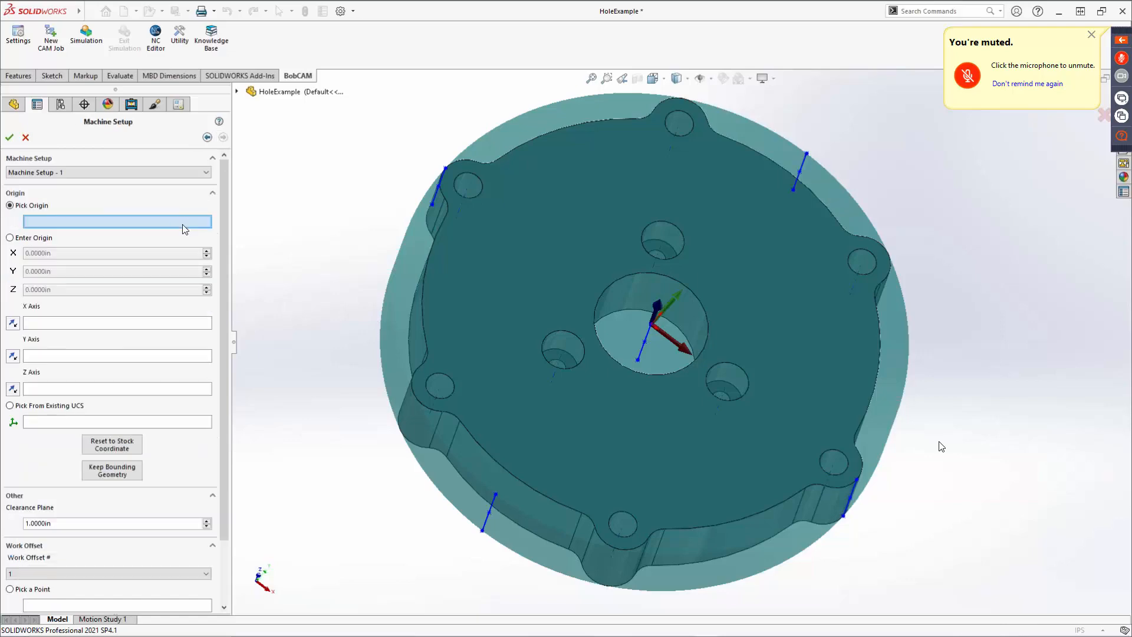
middle_click_drag(636, 330, 656, 306)
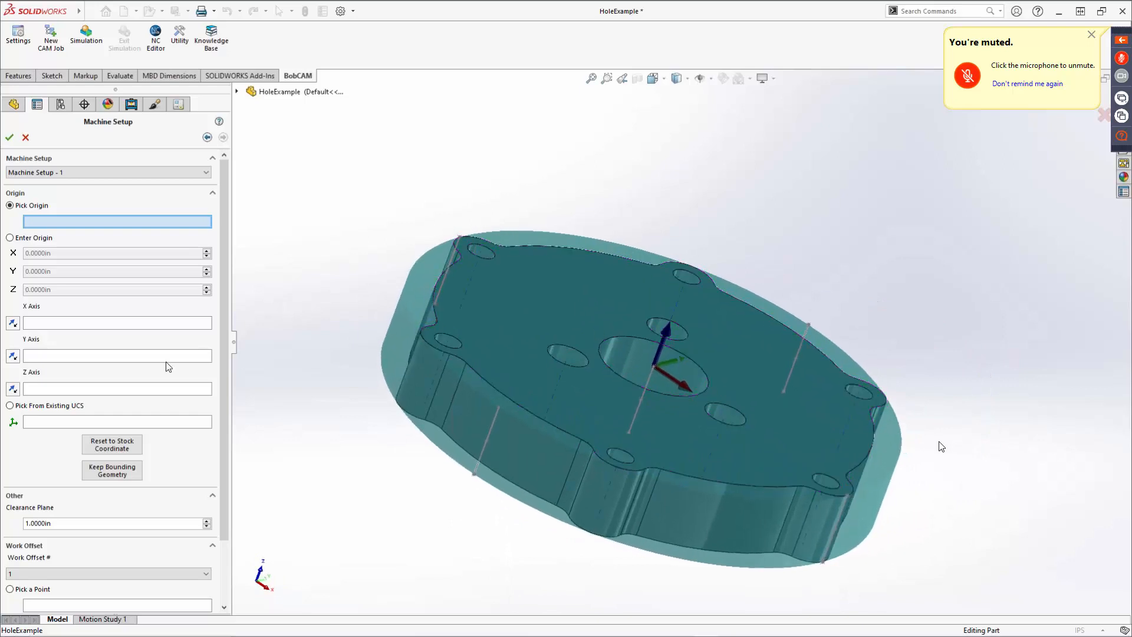
left_click(9, 137)
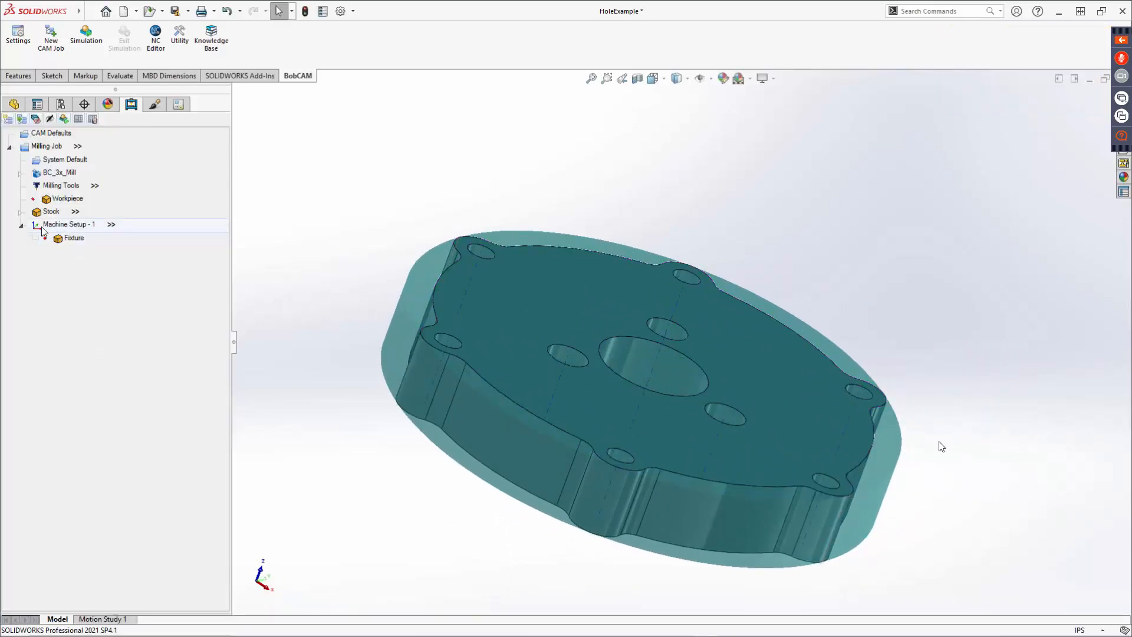
Hide the stock in the CAM tree so the part is visible.
right_click(62, 211)
left_click(69, 260)
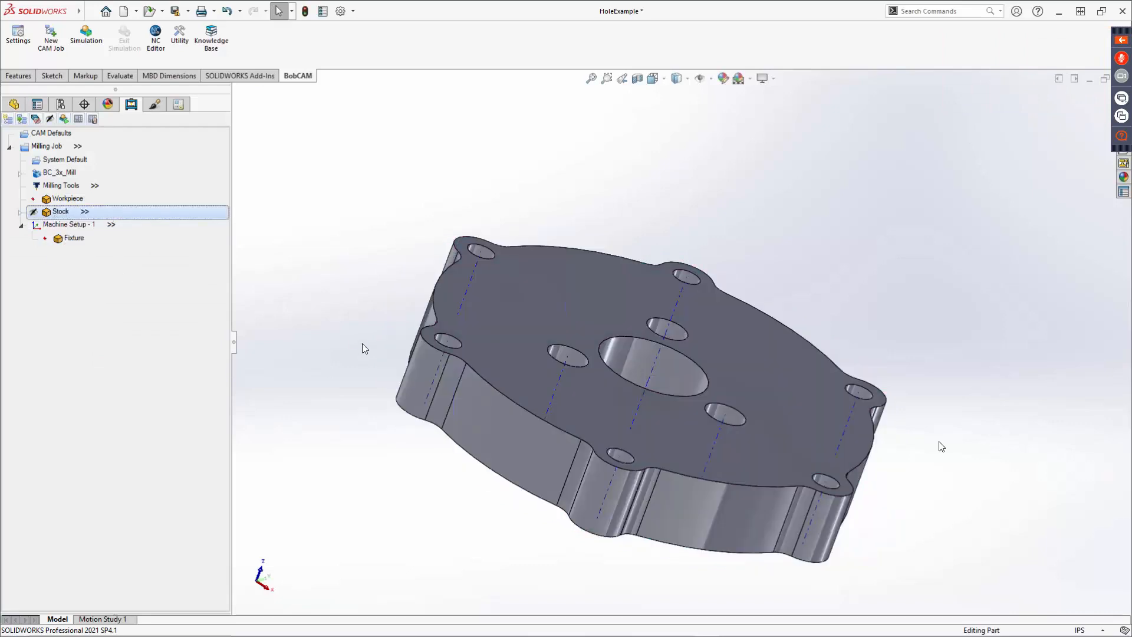
middle_click_drag(362, 344, 294, 343)
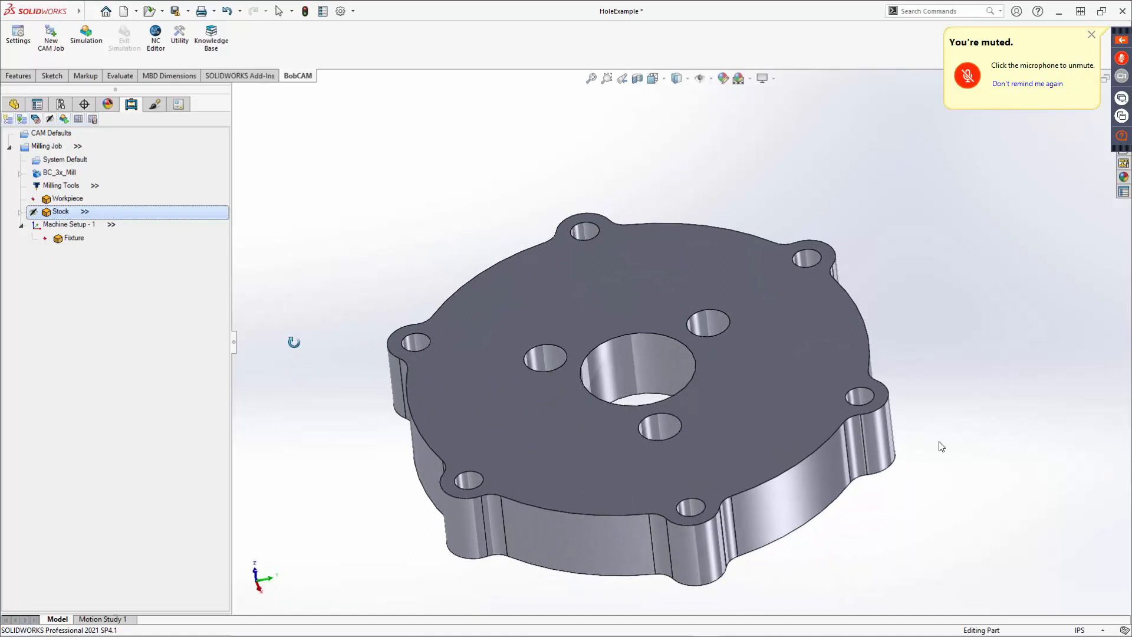
Run Hole Recognition on Machine Setup - 1, selecting the whole part body with the Basic Template knowledge base.
right_click(69, 225)
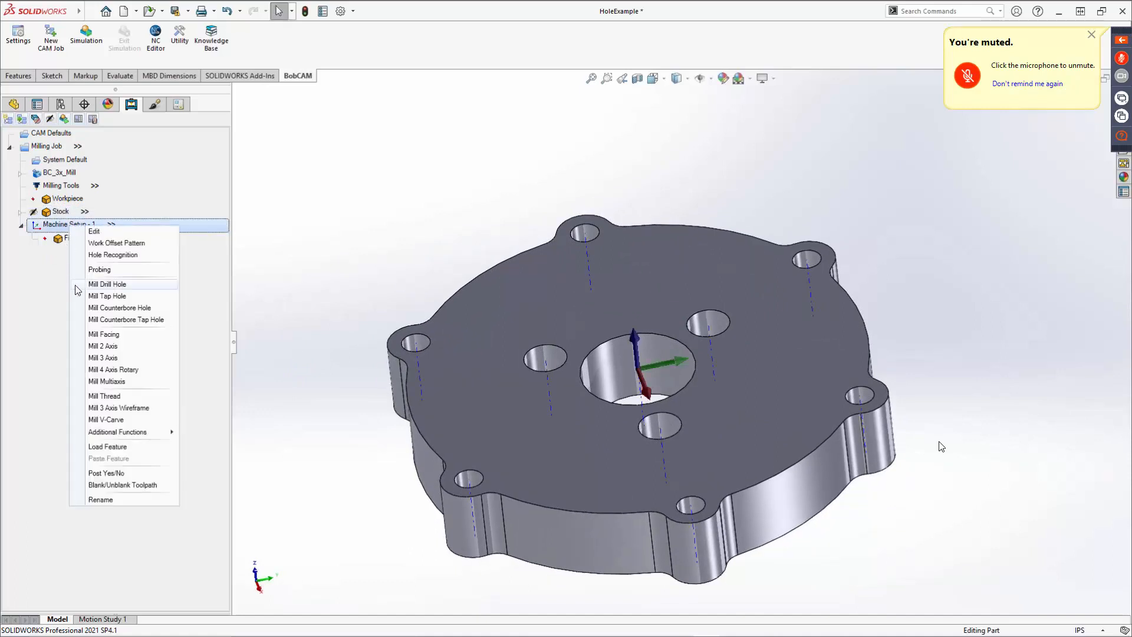
left_click(105, 256)
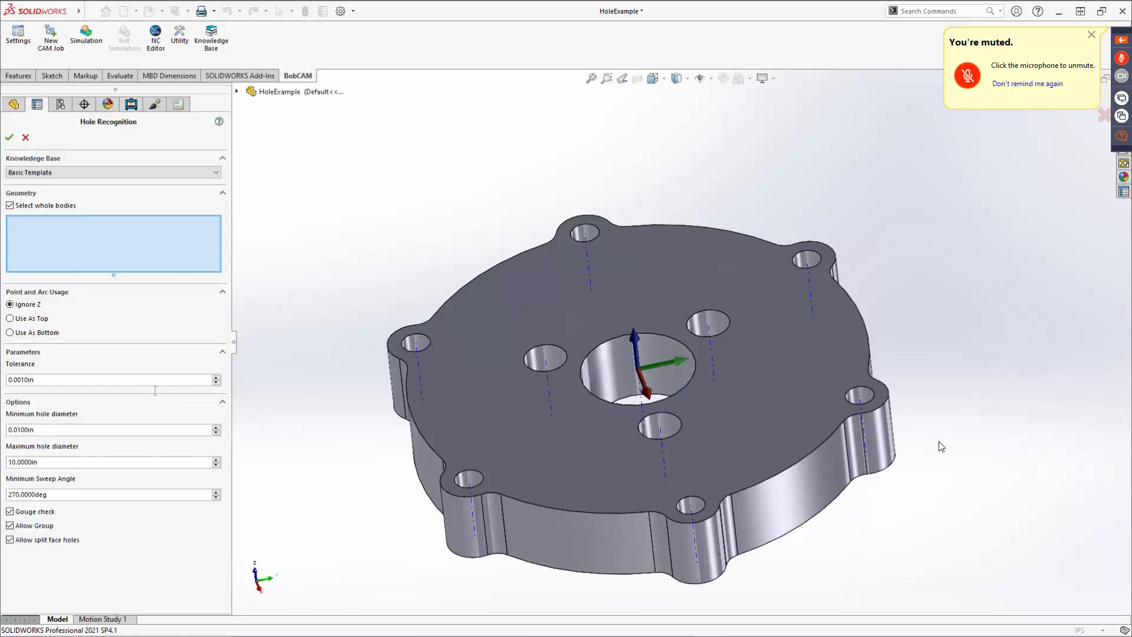
left_click(600, 288)
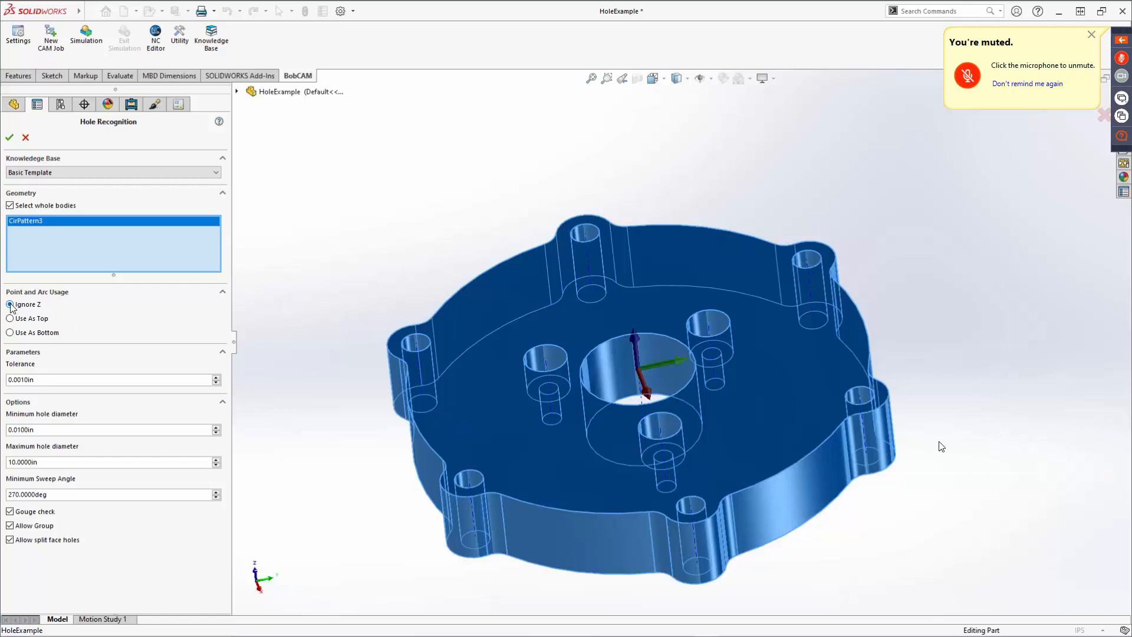
left_click(107, 175)
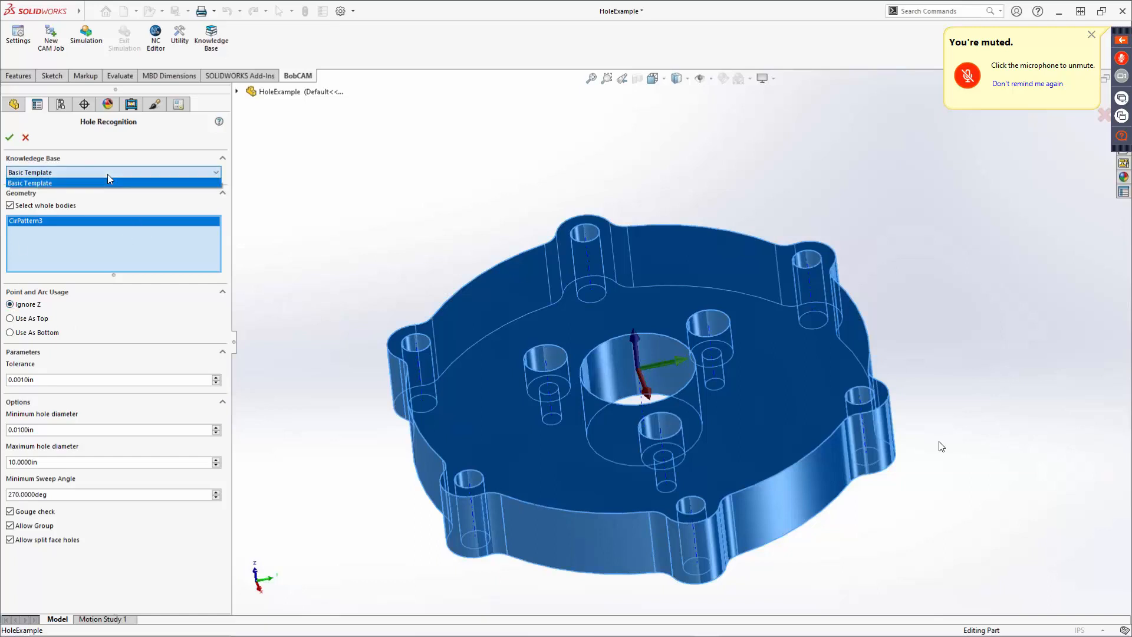
left_click(108, 175)
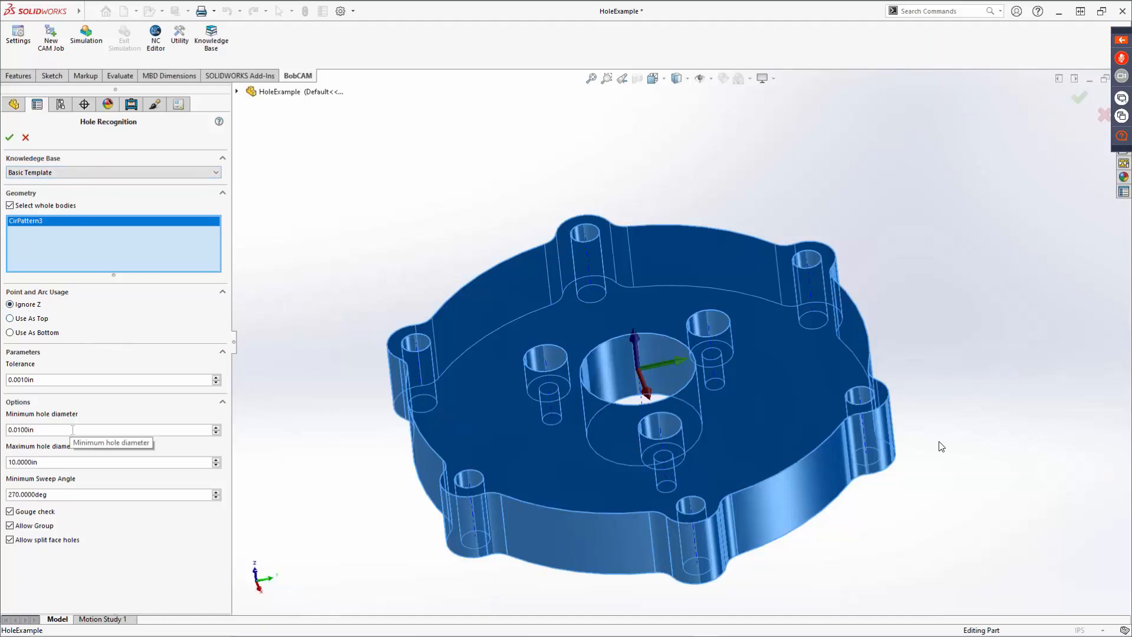
left_click(10, 137)
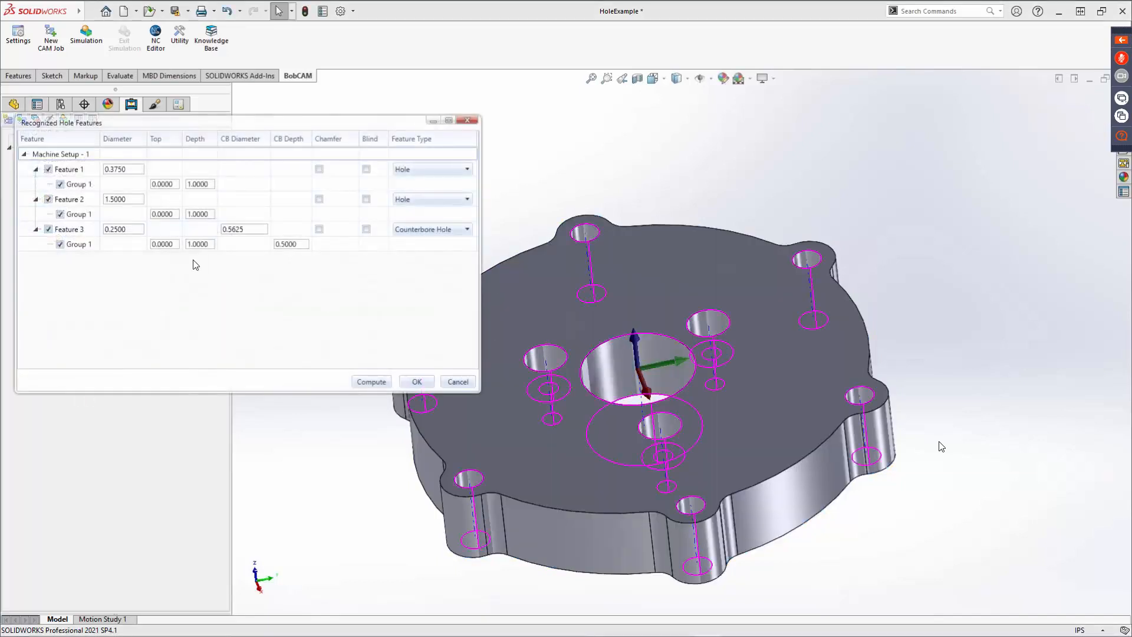
In the recognized hole features, keep Feature 2 as Hole but exclude it, then compute the hole features.
left_click_drag(248, 124, 494, 125)
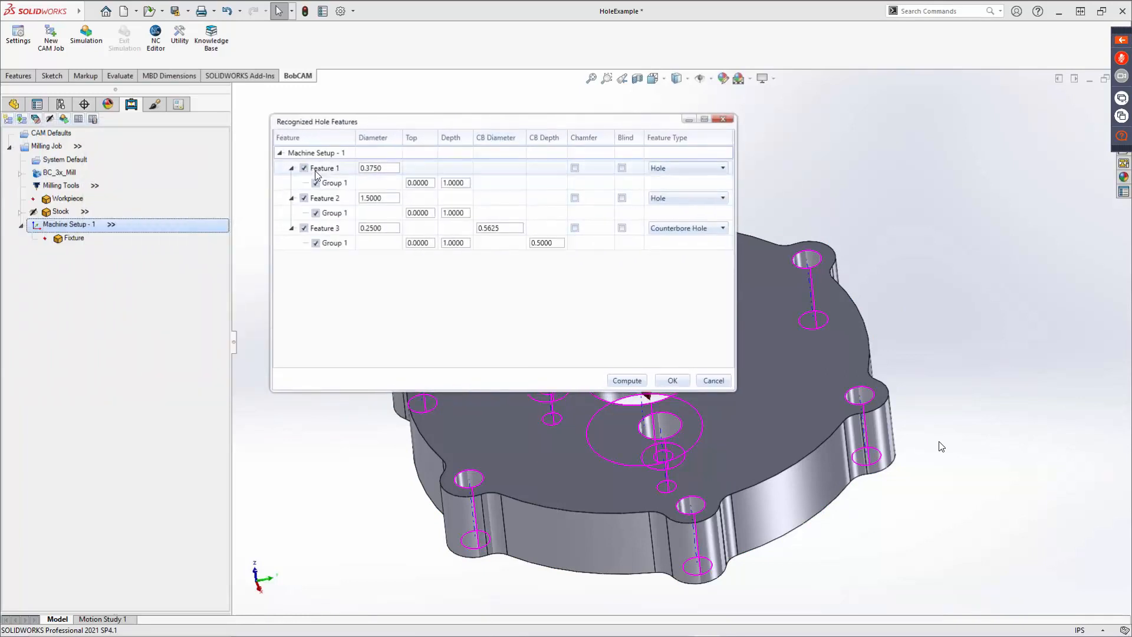
left_click_drag(521, 127, 287, 23)
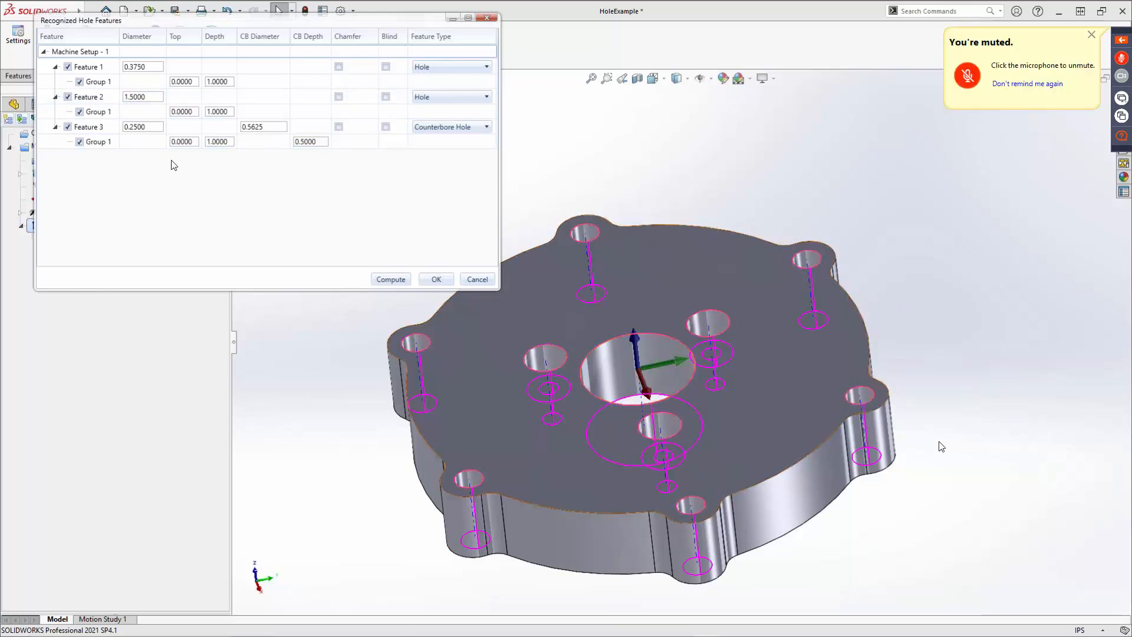
left_click(425, 97)
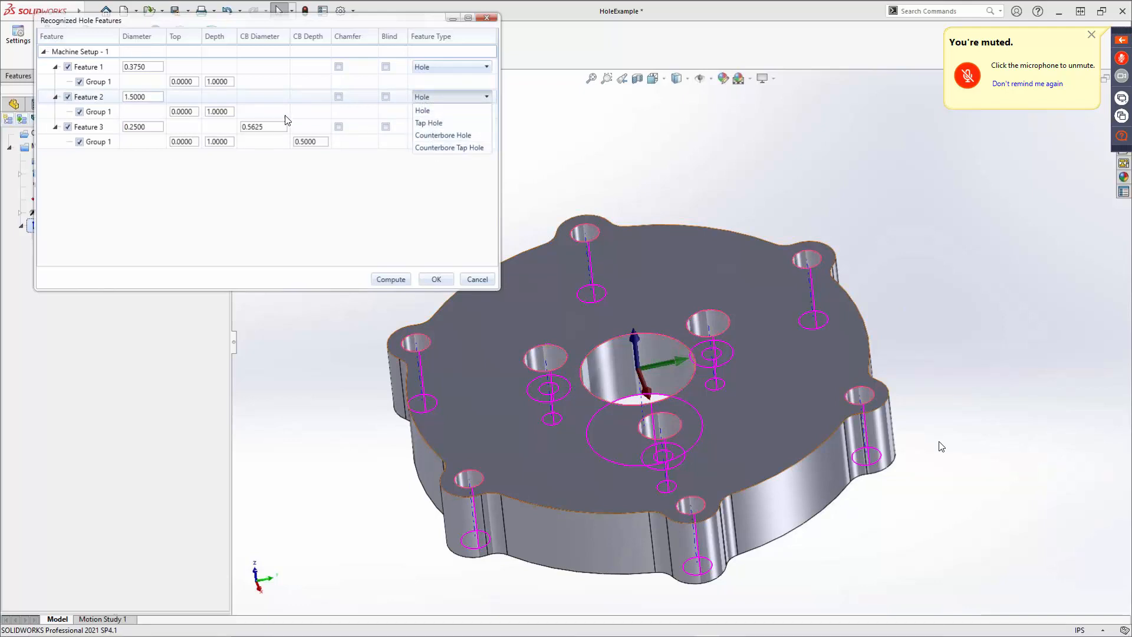
left_click(449, 104)
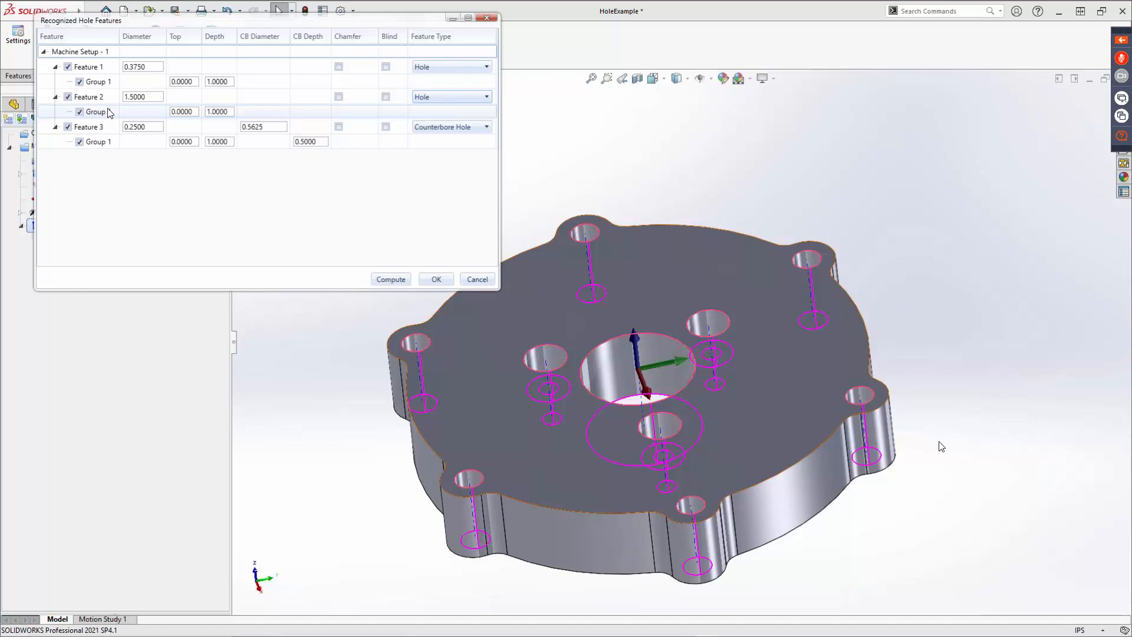
left_click(68, 97)
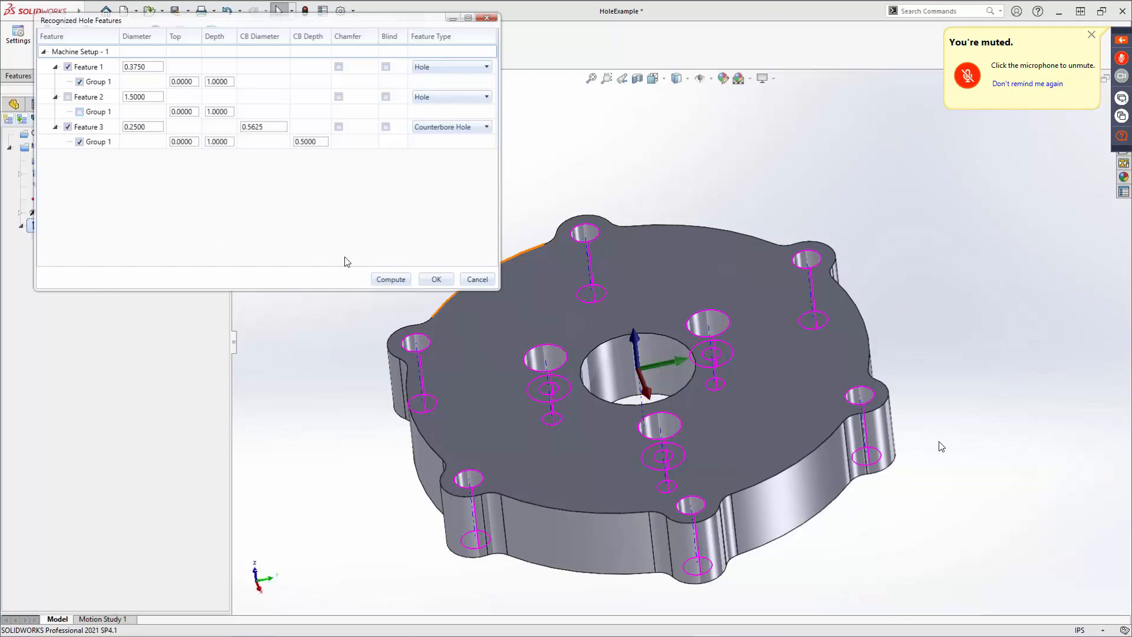
left_click(400, 279)
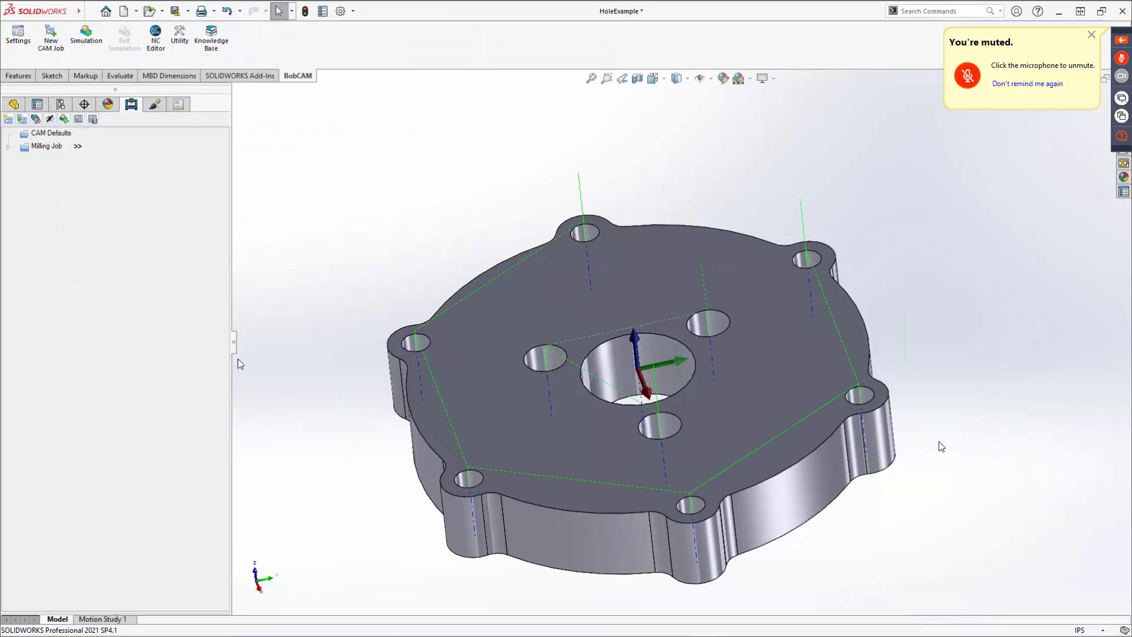
Expand the Milling Job tree to review the machine setup's features.
left_click(9, 148)
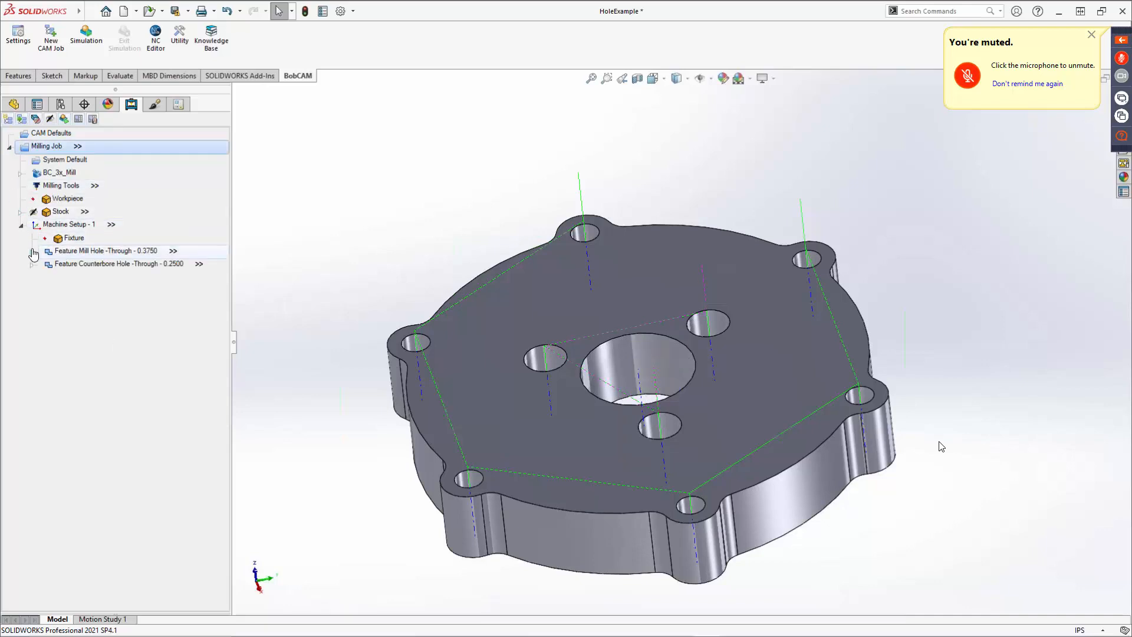
Edit the 0.3750 through-hole mill feature to remove the Center Drill operation from its machining strategy, then compute it.
left_click(34, 257)
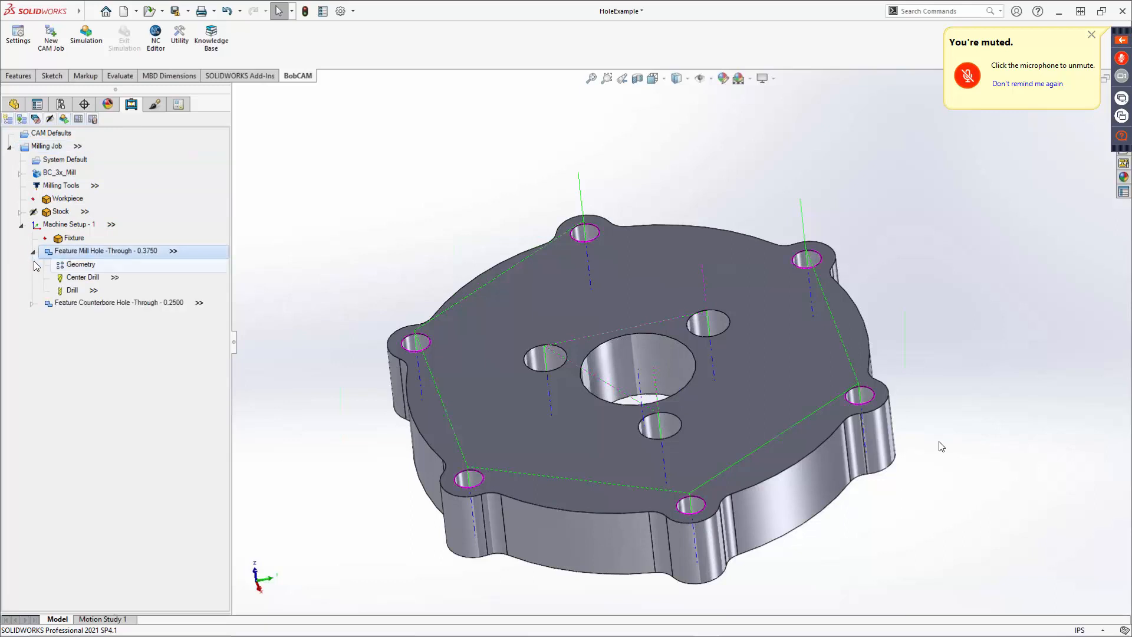
right_click(83, 250)
left_click(107, 253)
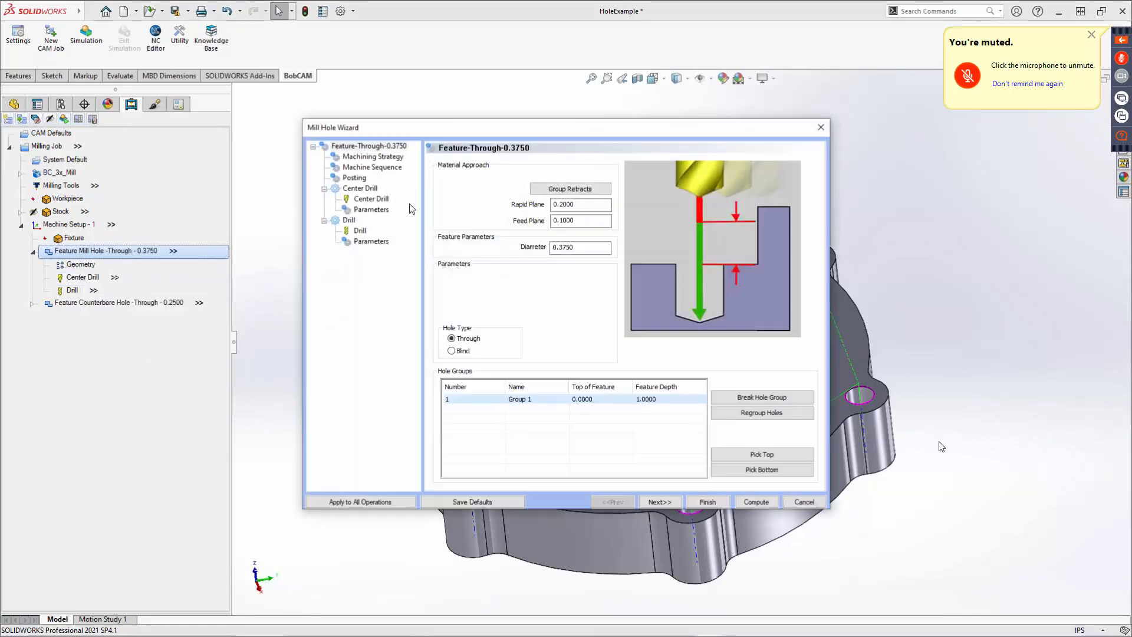
left_click(373, 156)
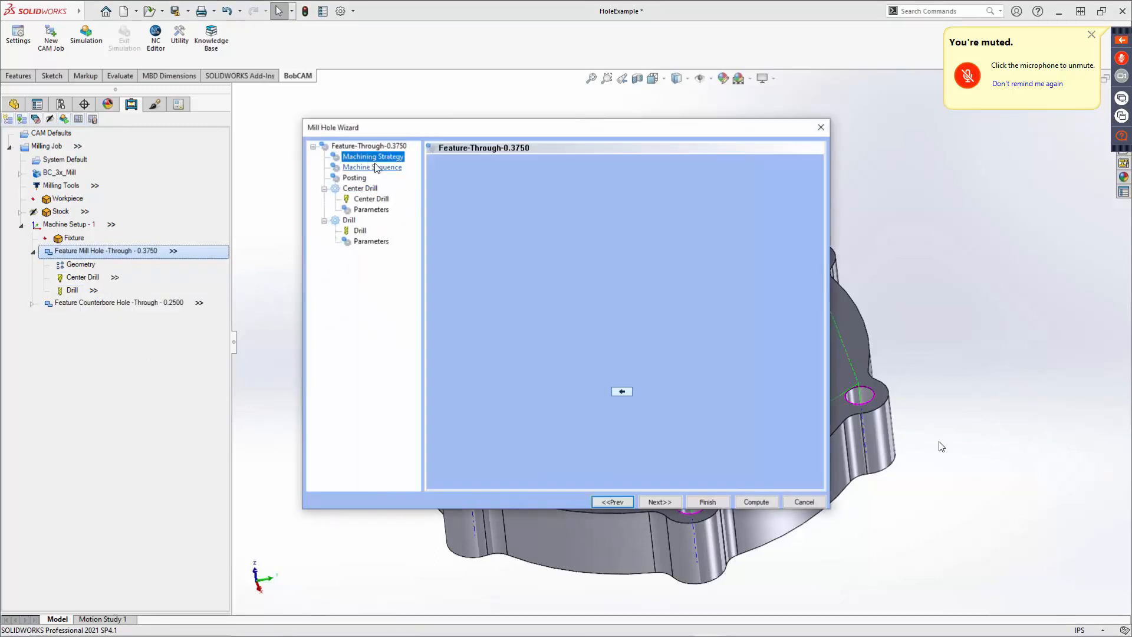
left_click(451, 455)
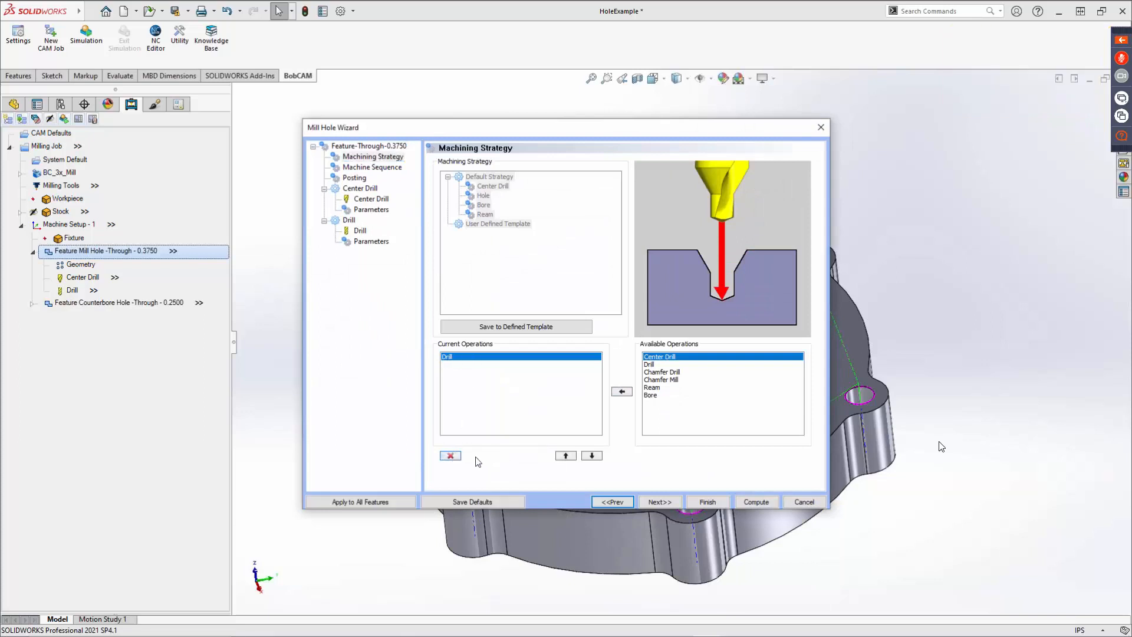
left_click(668, 503)
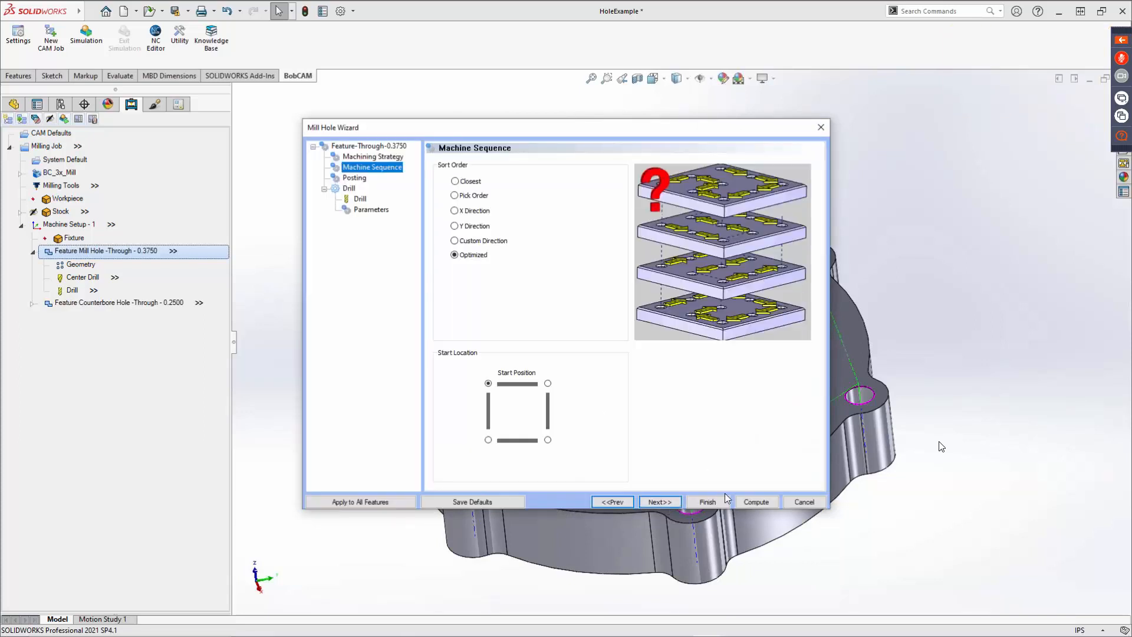
left_click(755, 502)
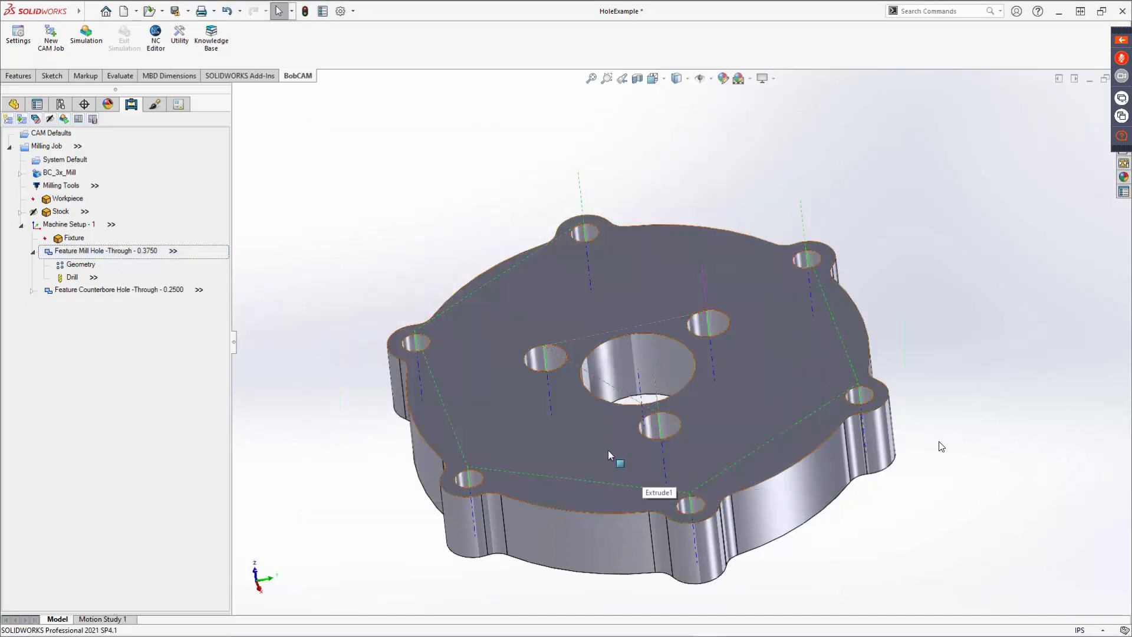
Try rearranging the operations of the Center + Drill strategy in the knowledge base Strategy Manager, then cancel it.
middle_click_drag(545, 443, 642, 414)
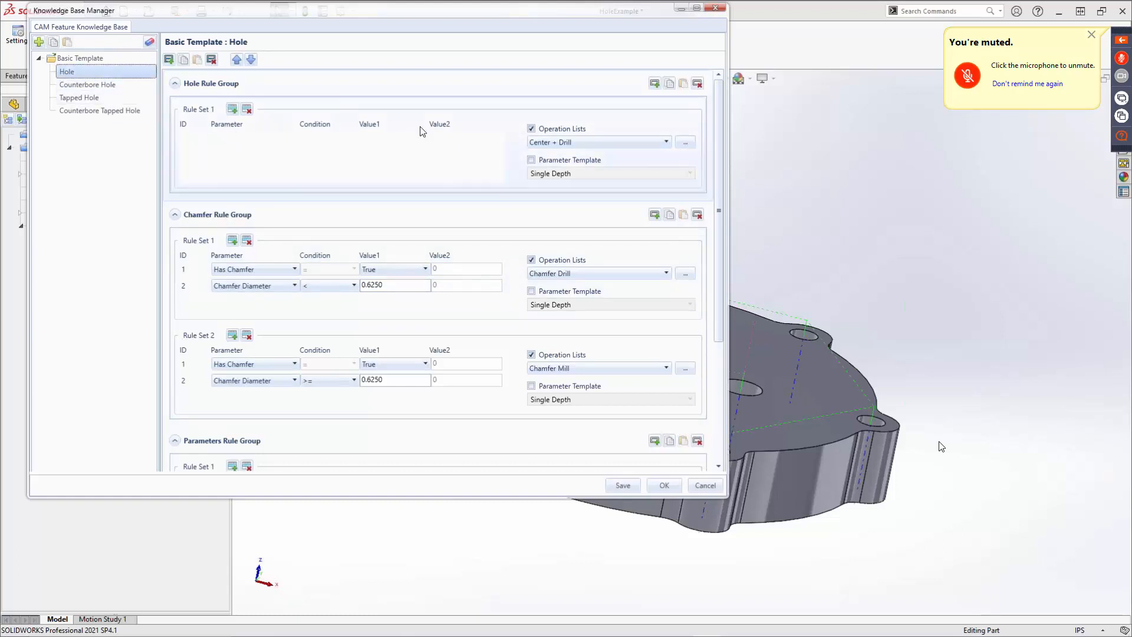
left_click(583, 143)
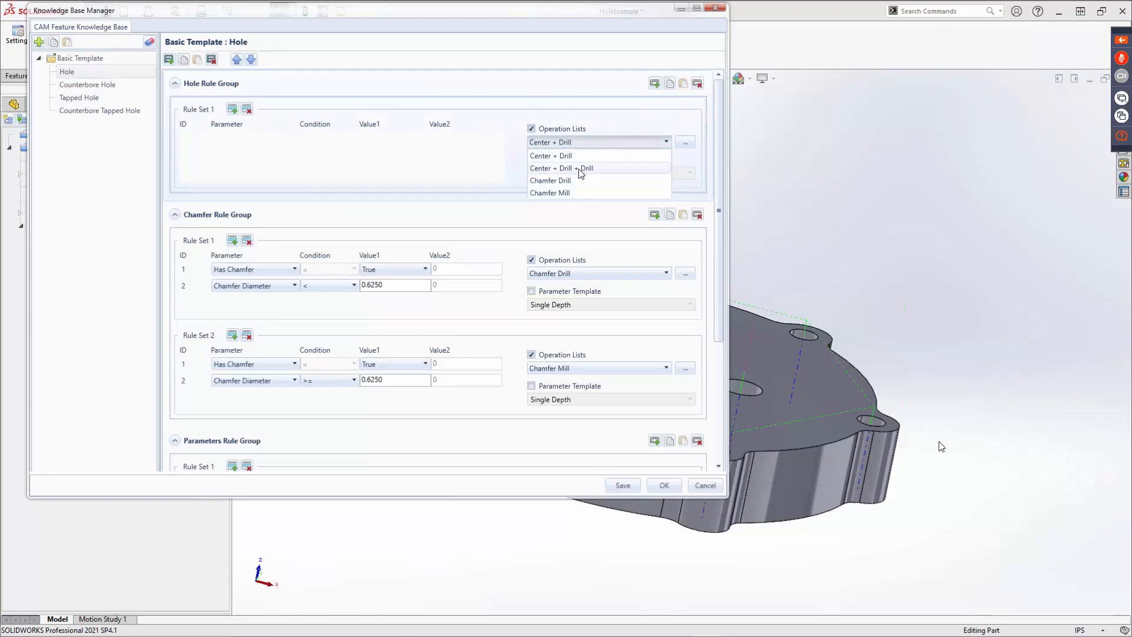
mouse_move(581, 174)
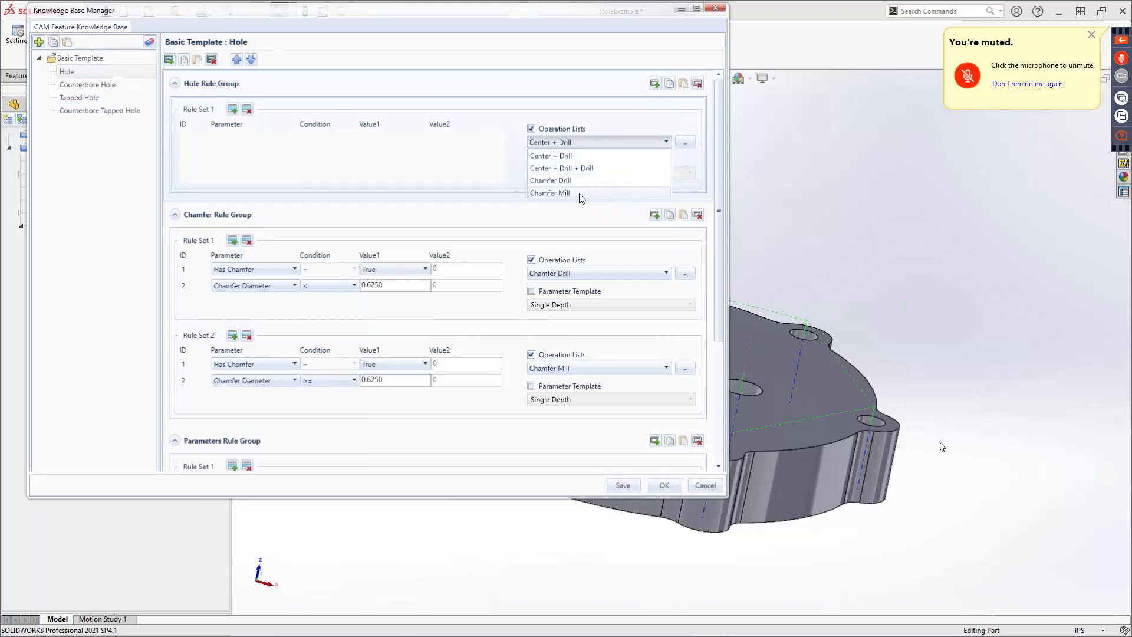
left_click(685, 143)
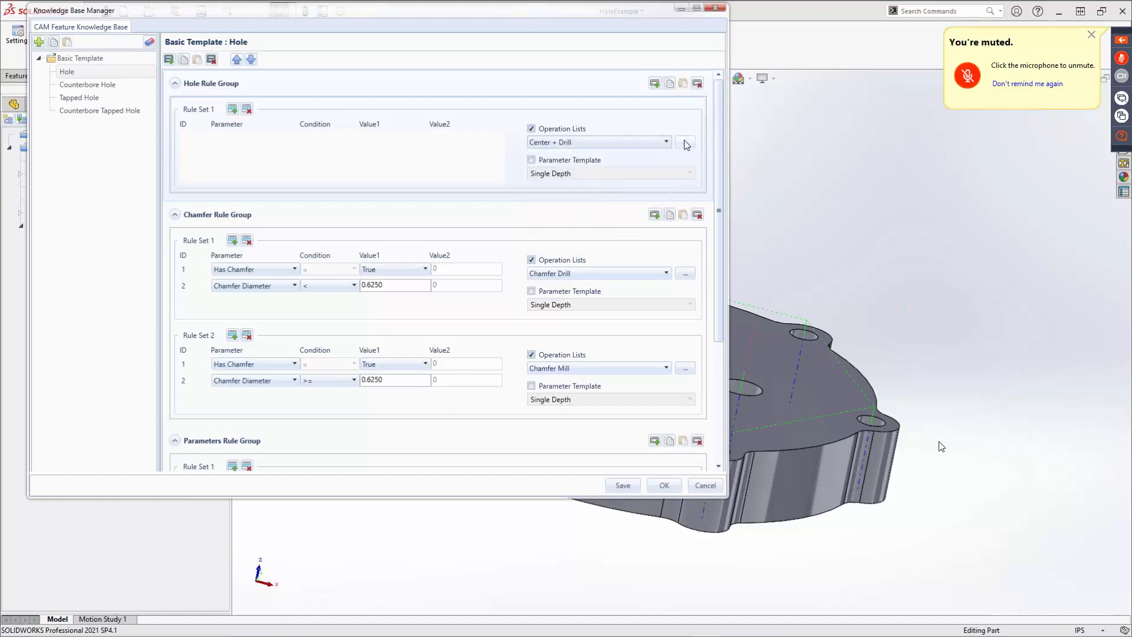
left_click(685, 140)
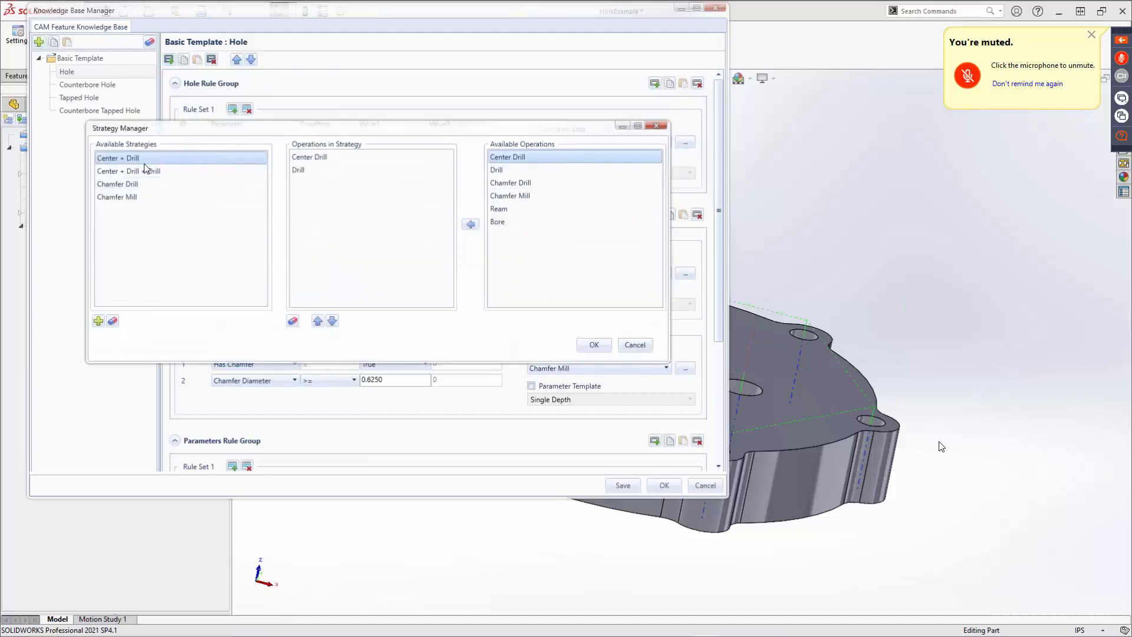
left_click(301, 169)
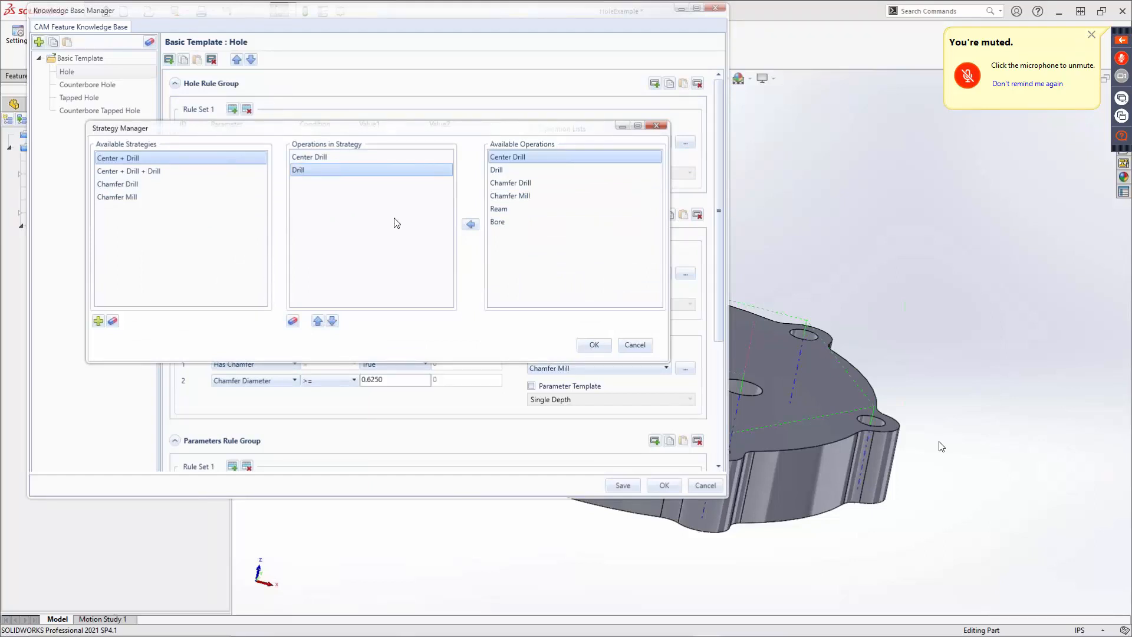
left_click(471, 225)
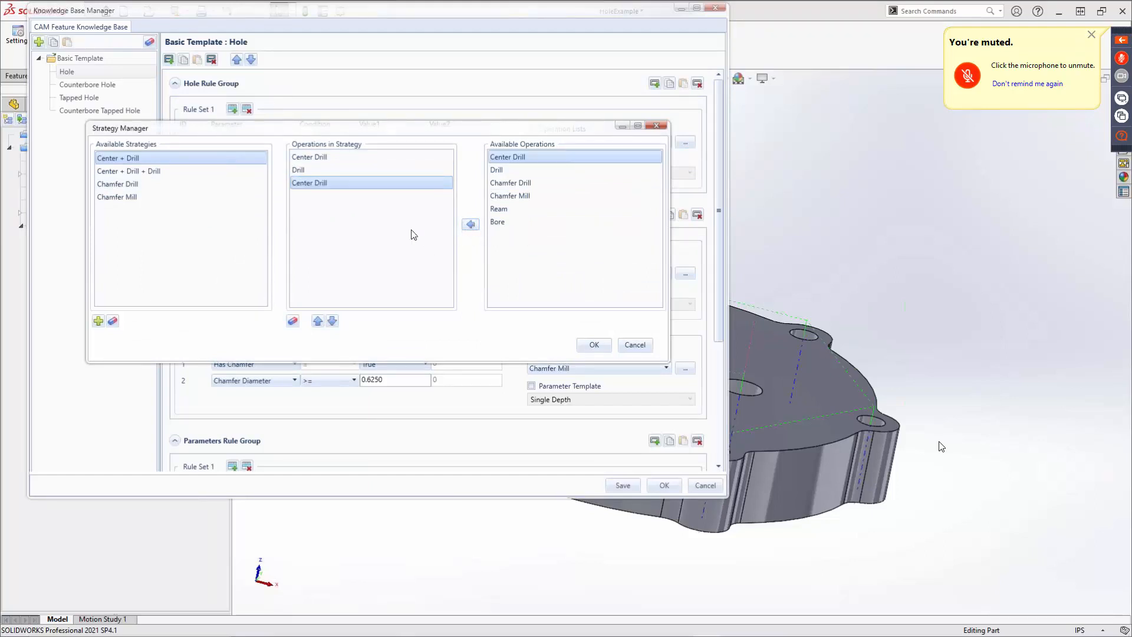
left_click(503, 169)
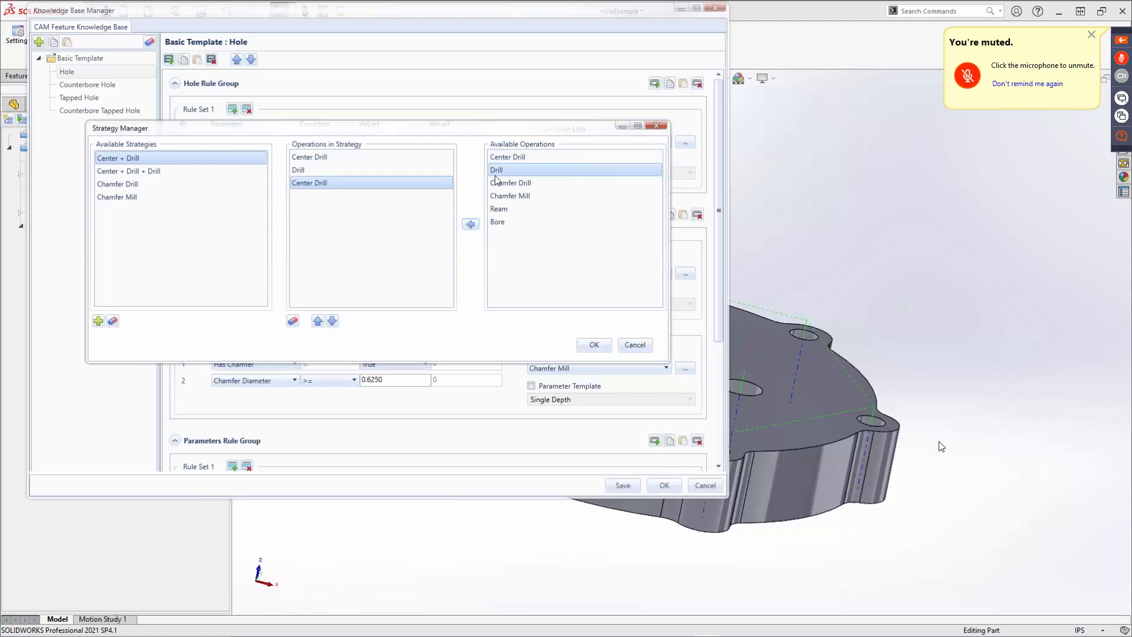
left_click(476, 227)
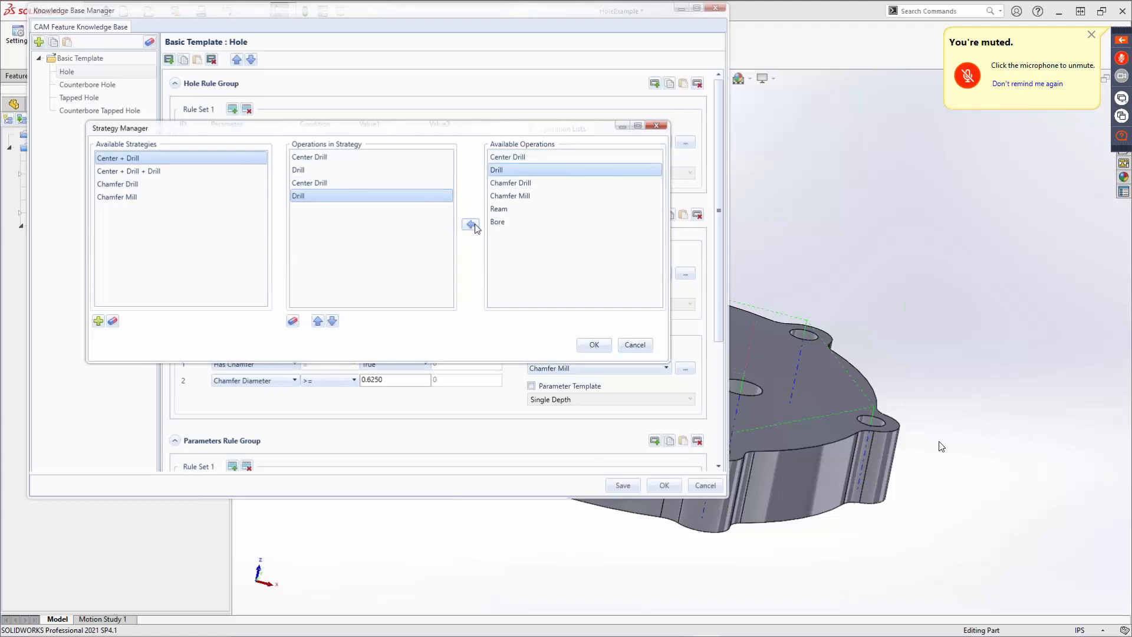
left_click(140, 173)
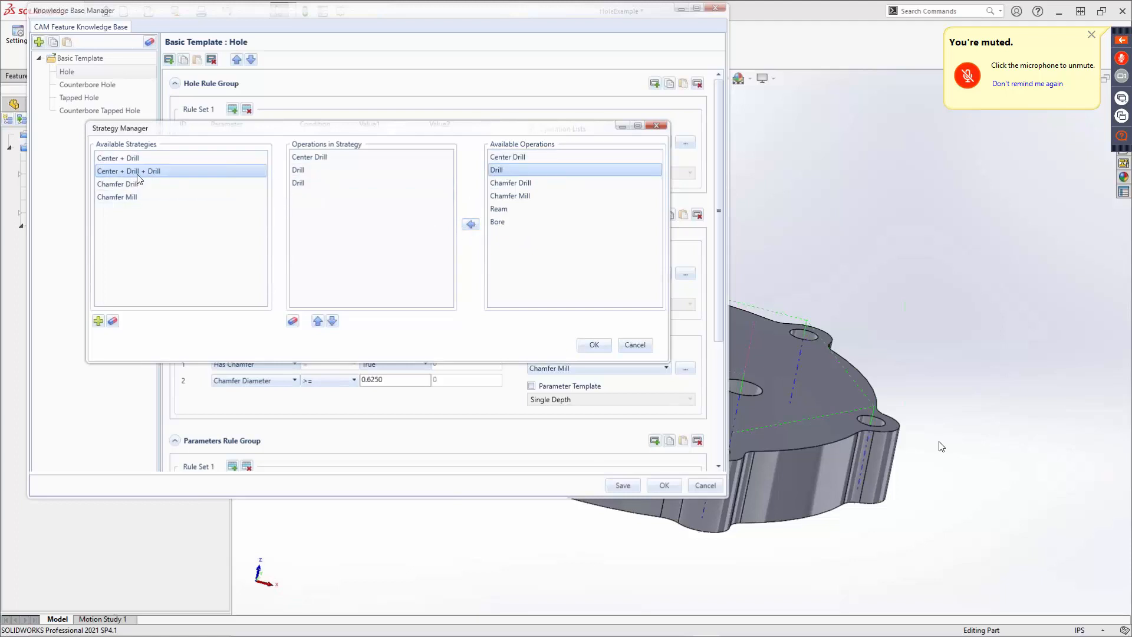
left_click(301, 183)
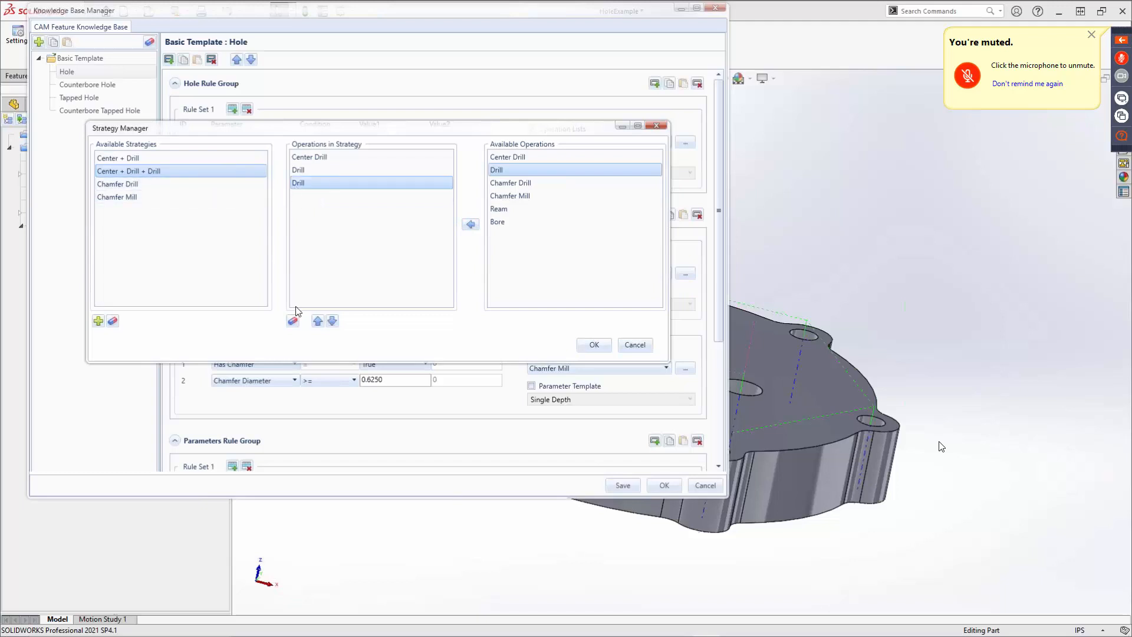
left_click(137, 161)
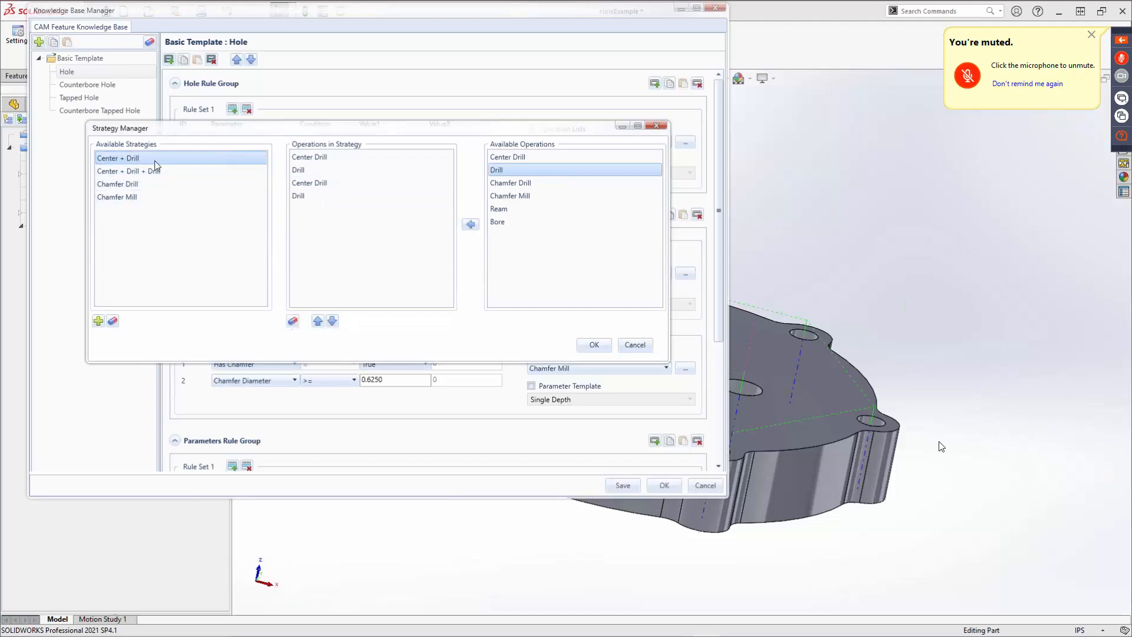
left_click(298, 196)
left_click(293, 321)
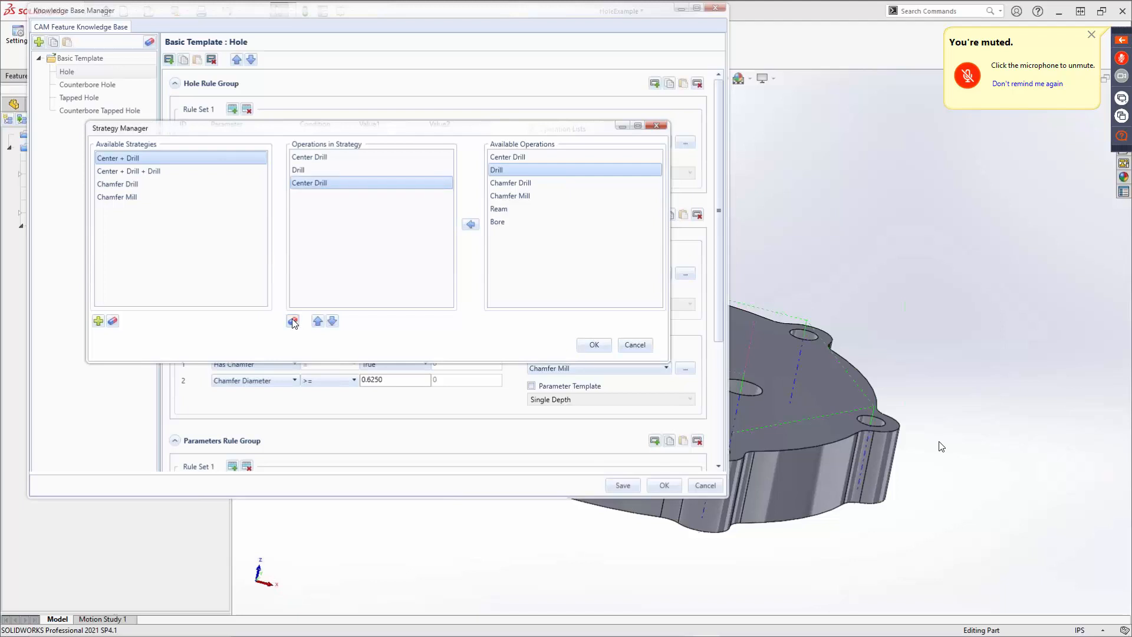
left_click(293, 321)
left_click(292, 320)
left_click(293, 321)
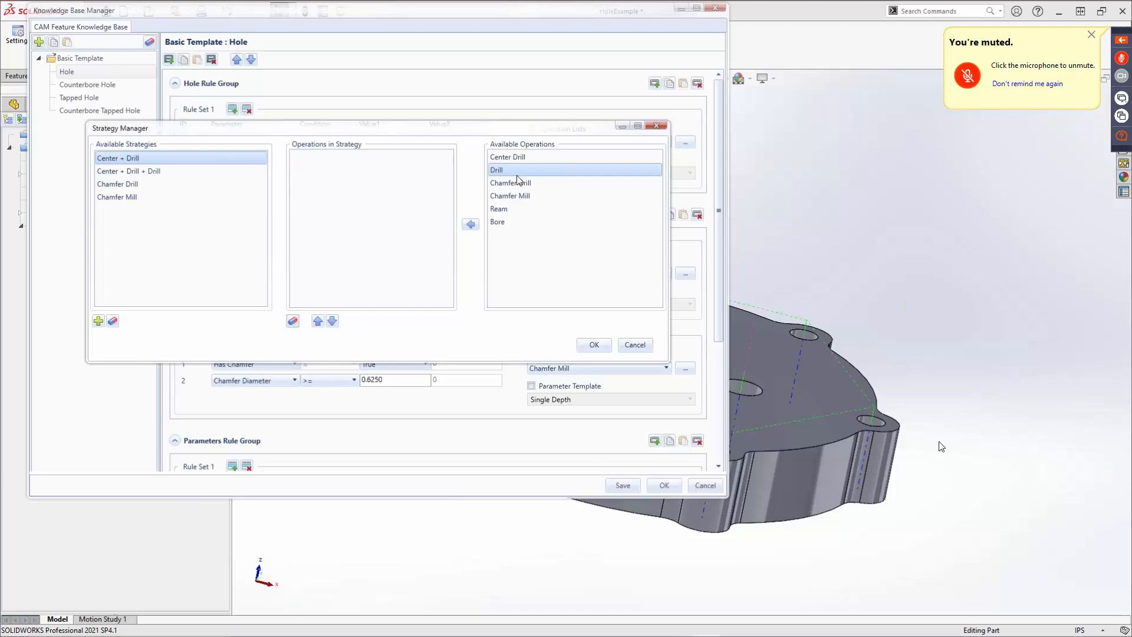
left_click(470, 224)
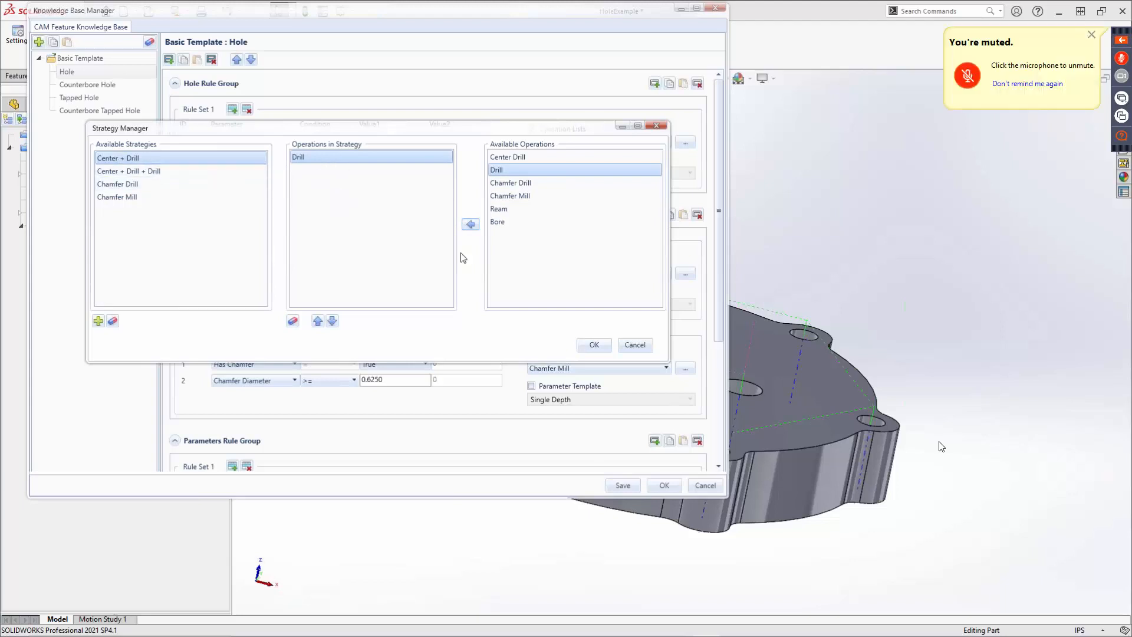
left_click(644, 346)
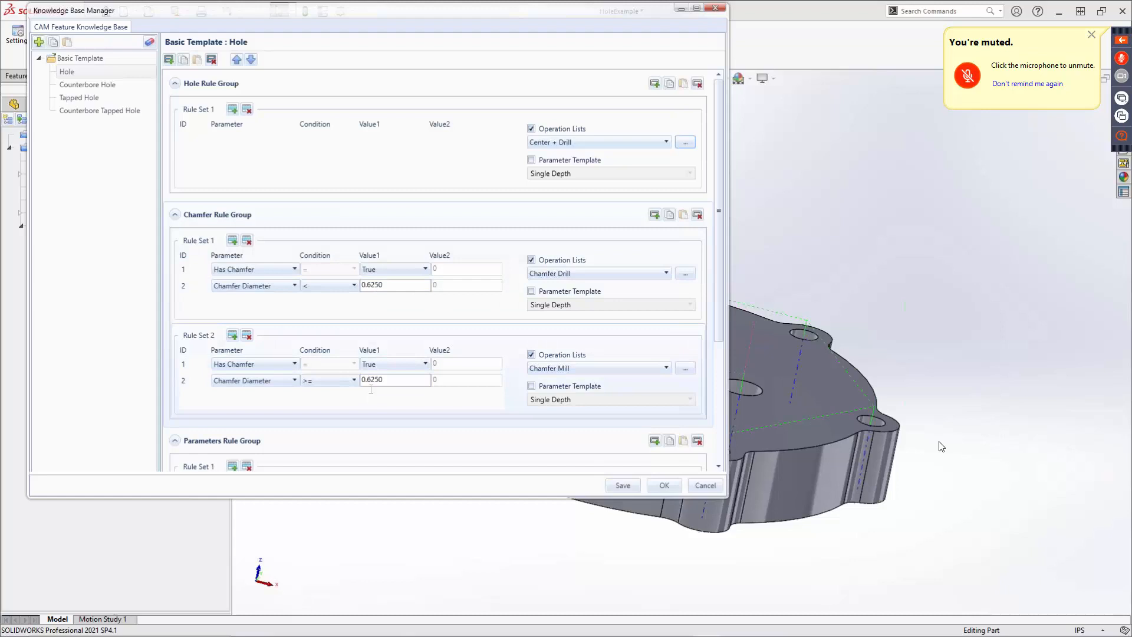
Try setting the Hole template's Parameters Rule Set 1 template to Pecking, then cancel the Knowledge Base Manager.
scroll(725, 364, "down", 1)
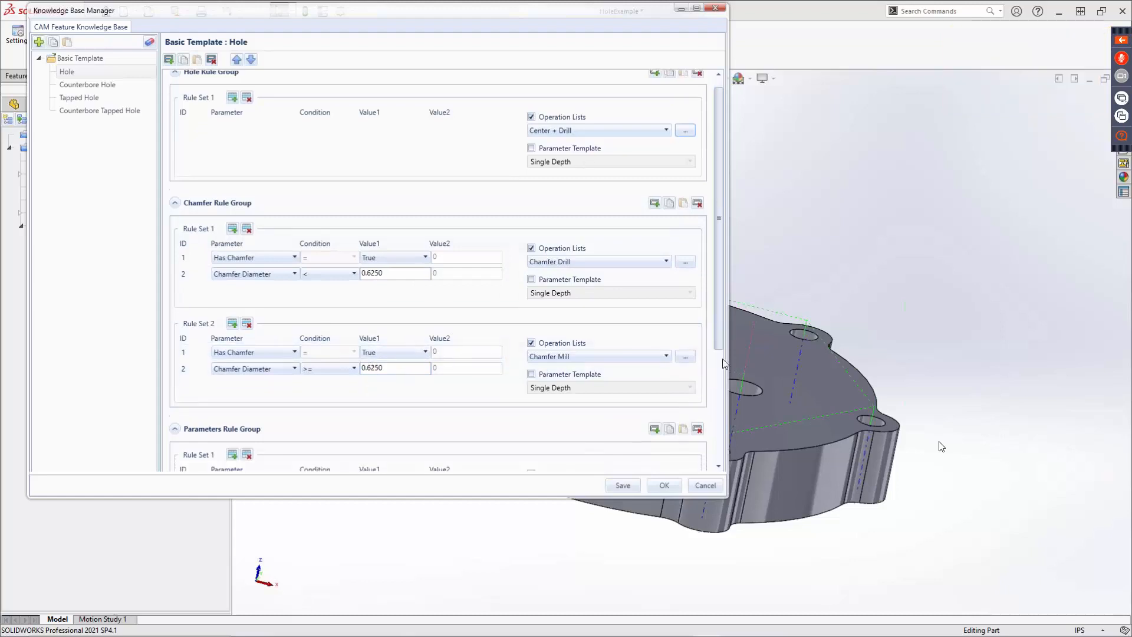
scroll(727, 413, "down", 5)
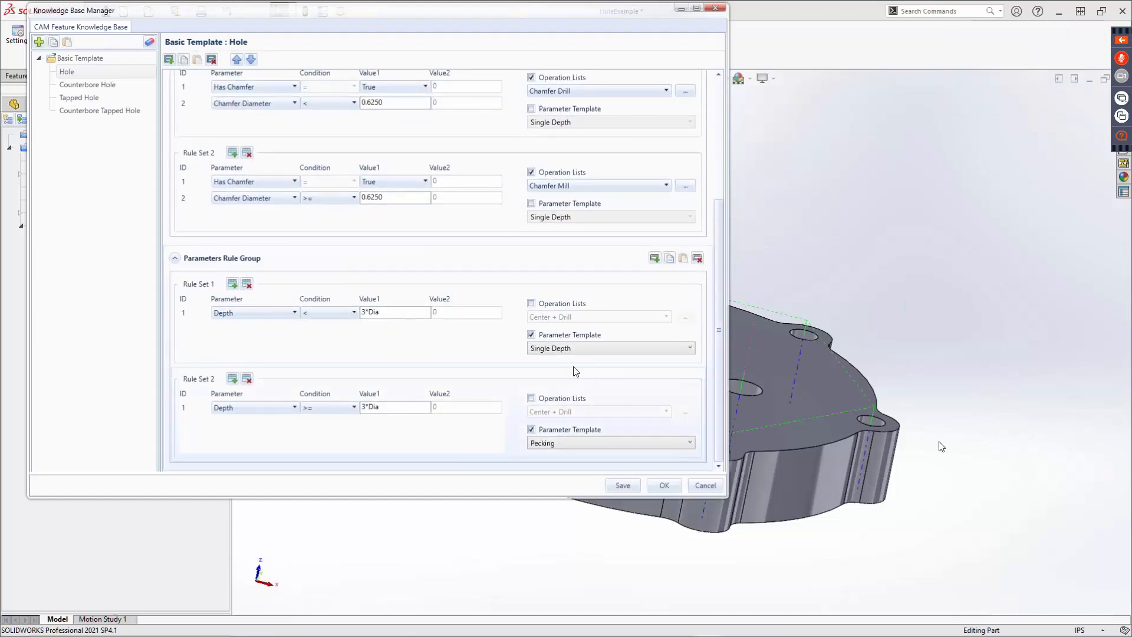
left_click(577, 348)
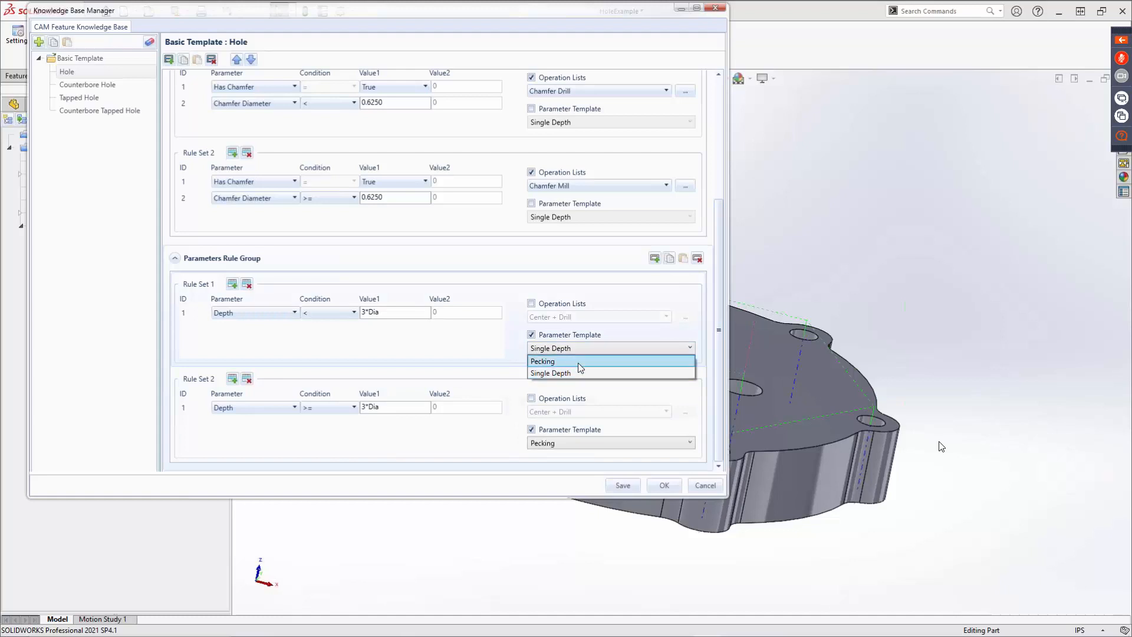
left_click(578, 362)
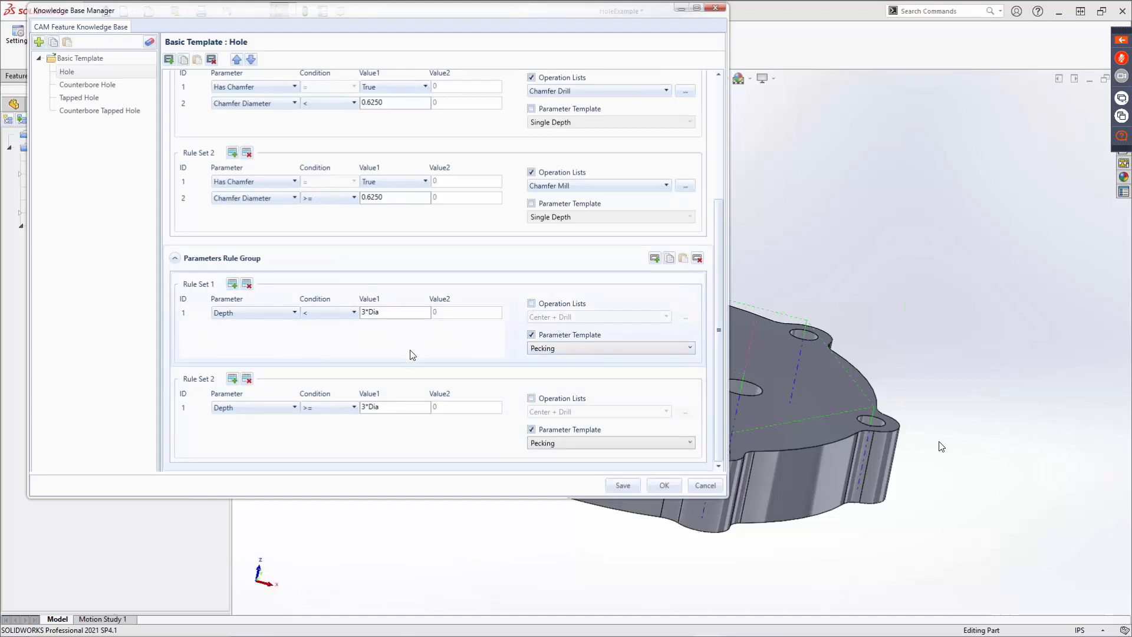
left_click(704, 485)
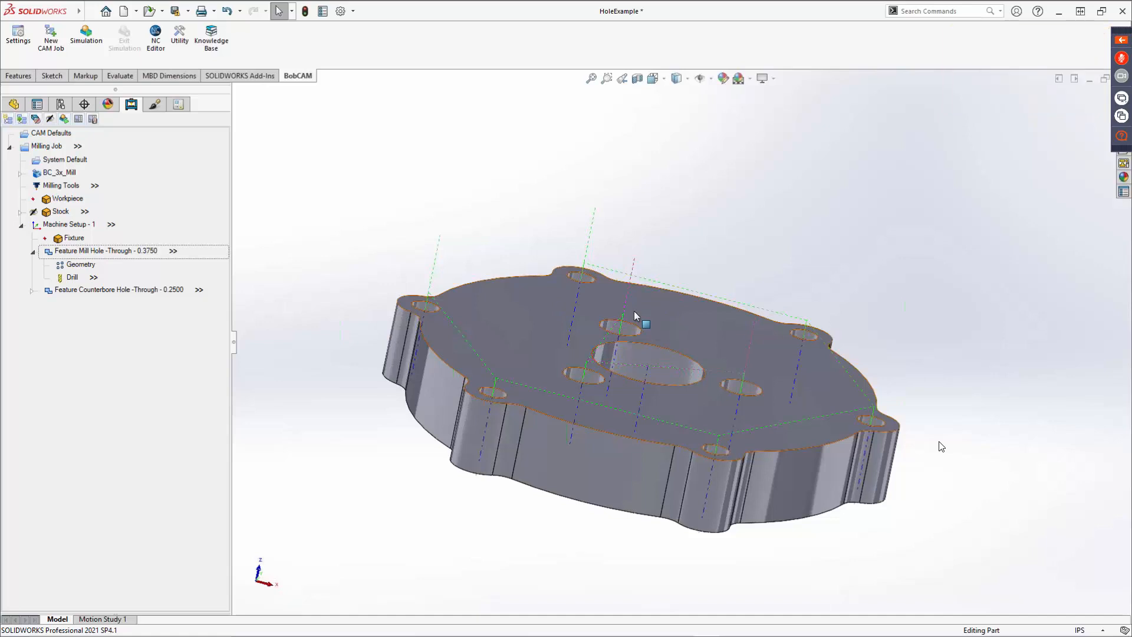
Add a Mill Tap Hole feature to Machine Setup - 1 and start selecting its hole geometry.
middle_click_drag(614, 313, 592, 335)
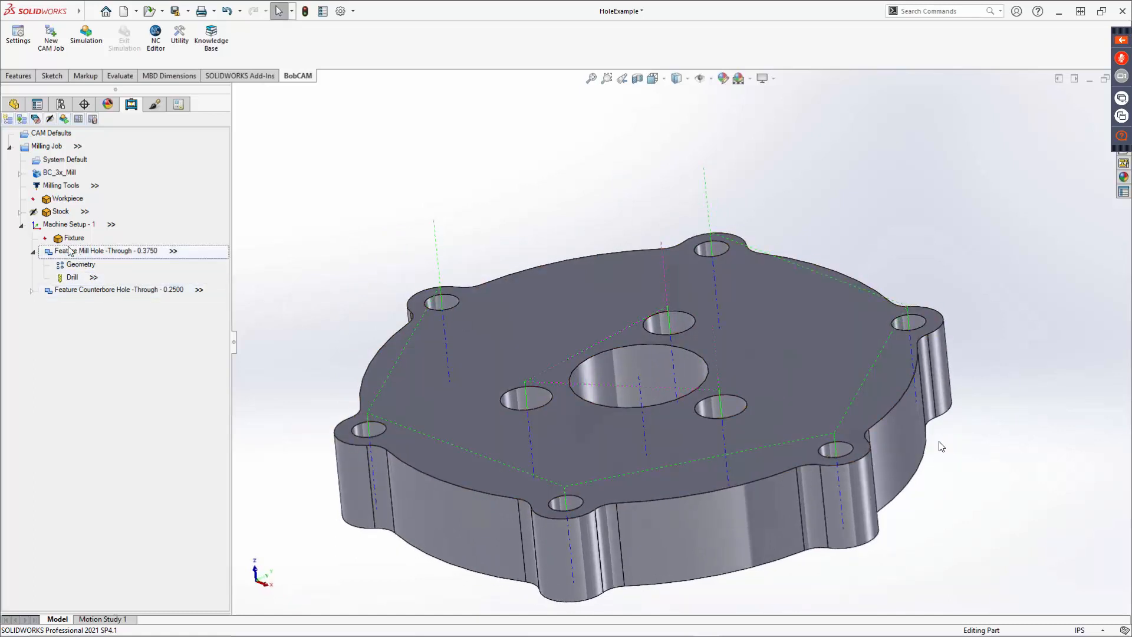
right_click(63, 228)
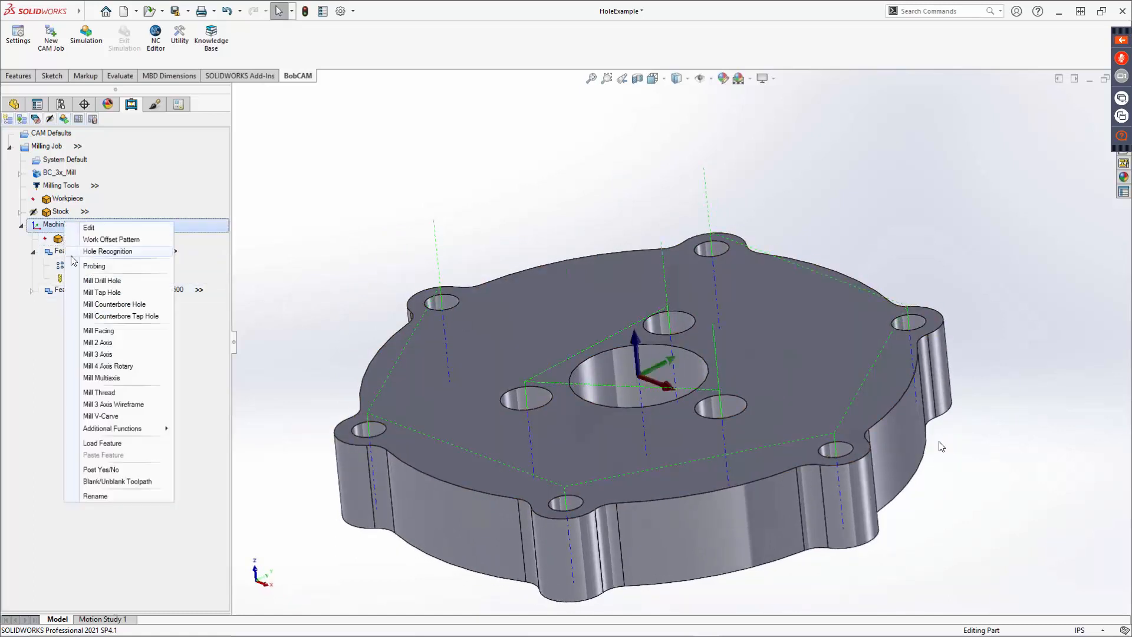
left_click(107, 293)
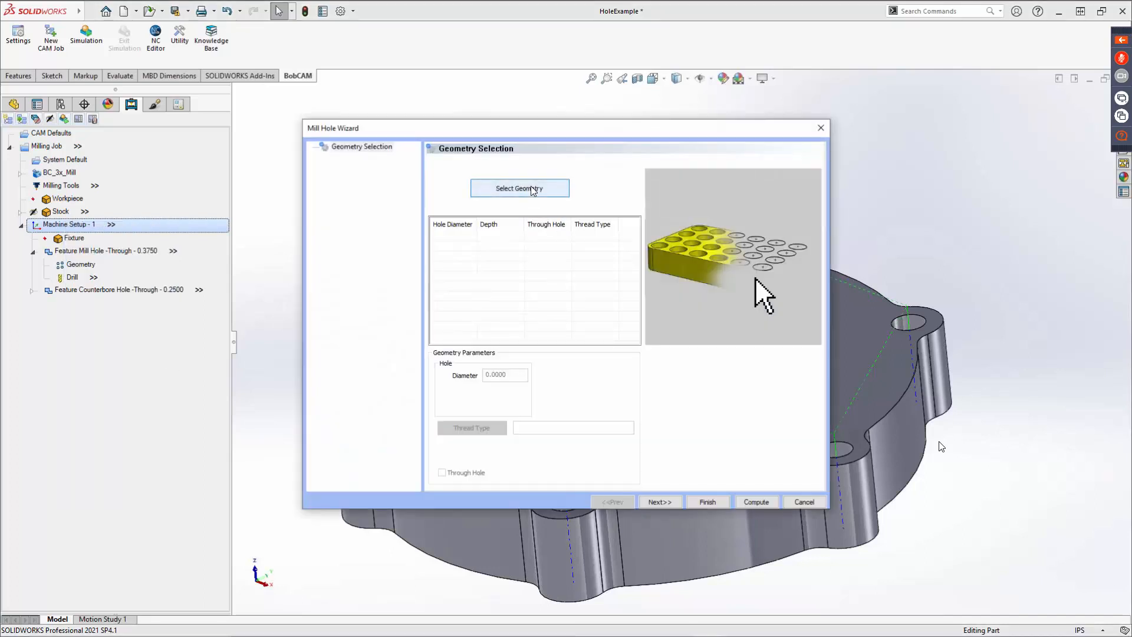
left_click(532, 189)
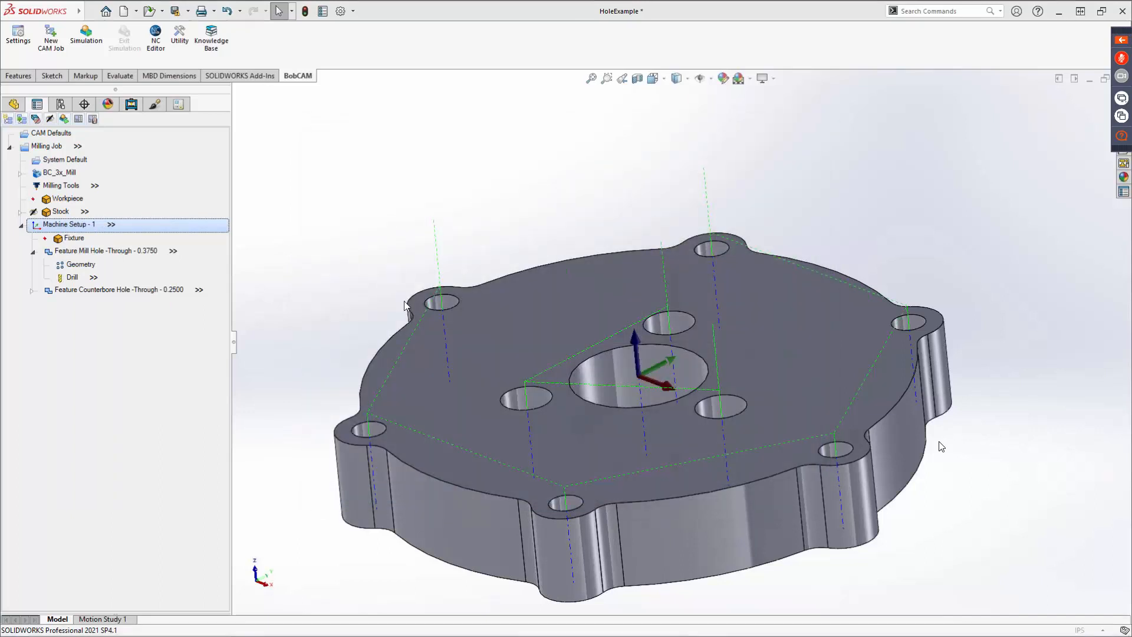
Pick one hole's face and another hole's edge, then cancel the hole geometry picking.
left_click(438, 305)
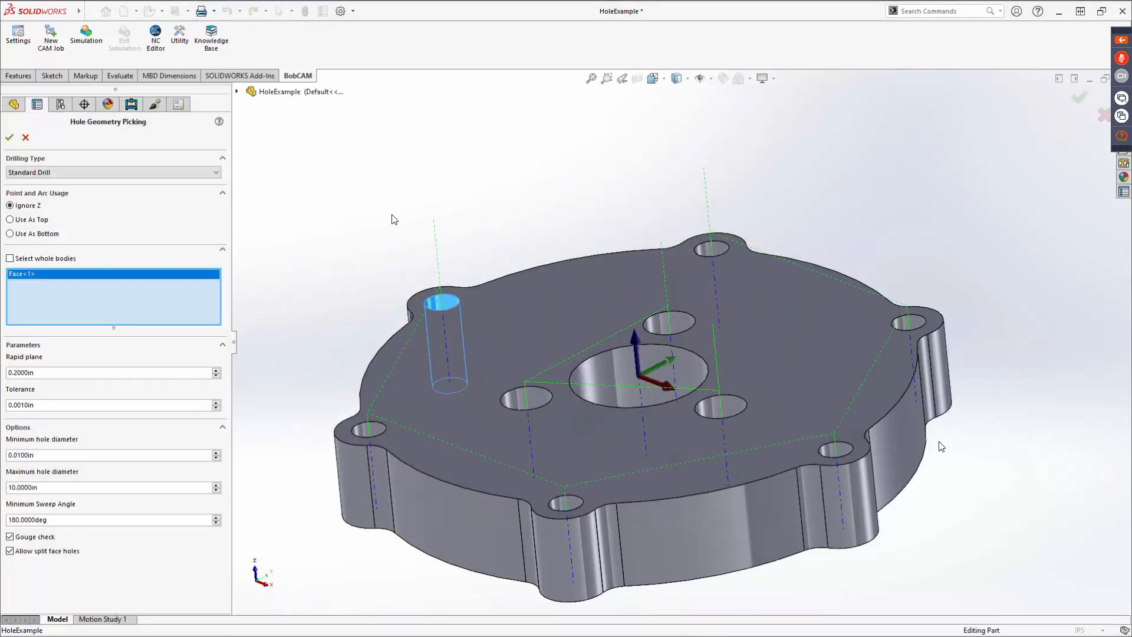
left_click(700, 248)
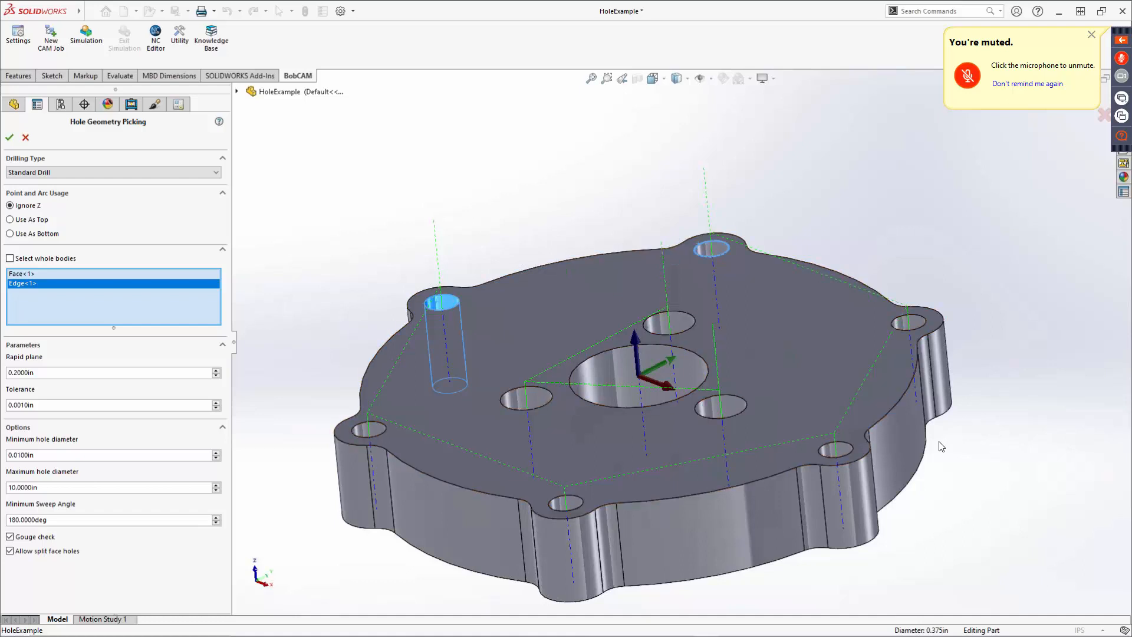
left_click(25, 138)
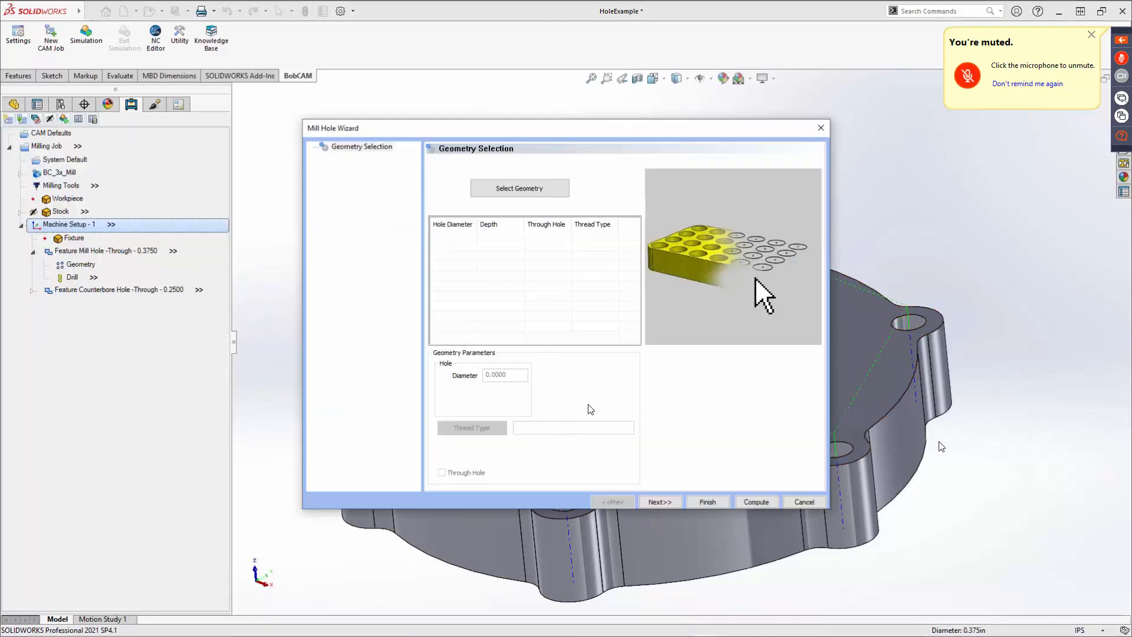
Select the faces of the six outer through holes as the Mill Hole wizard's geometry.
left_click(549, 190)
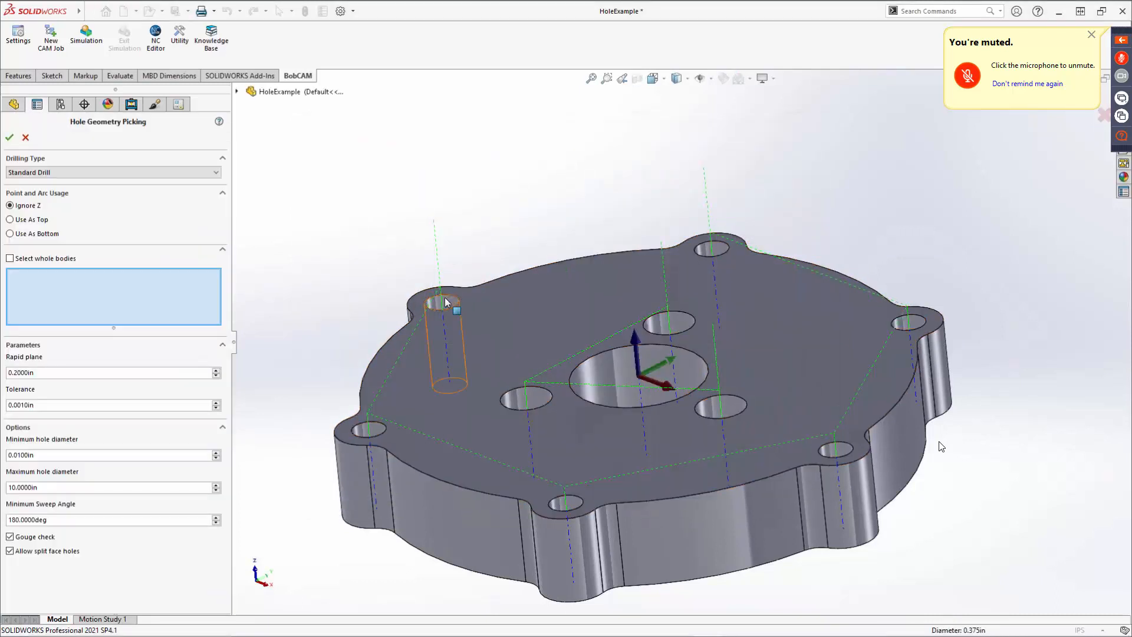
left_click(442, 303)
left_click(711, 249)
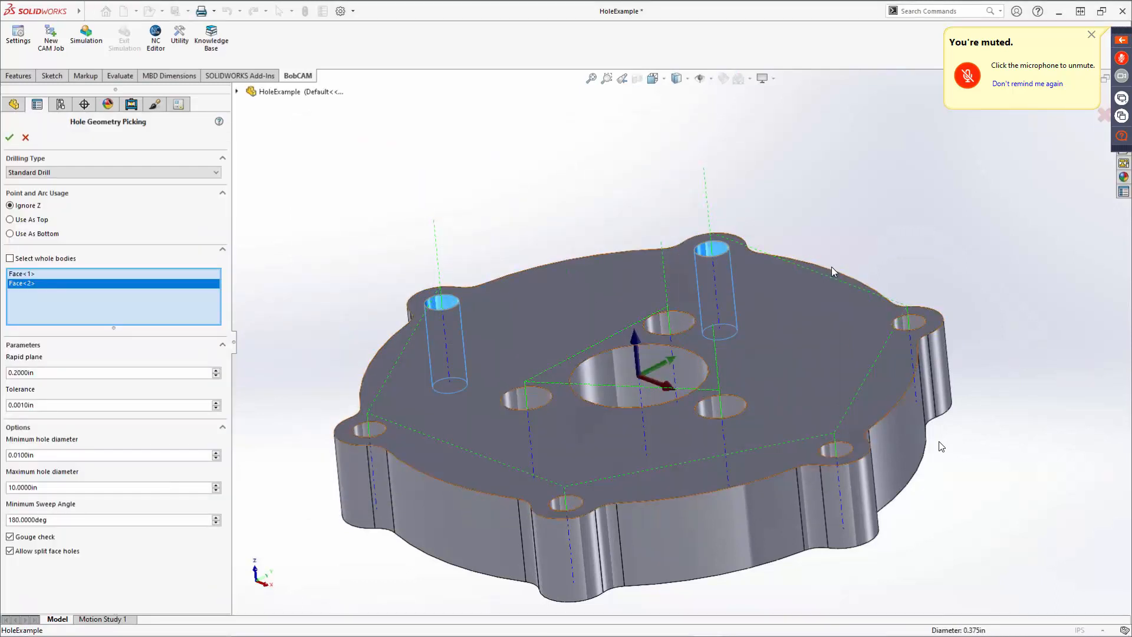
left_click(902, 323)
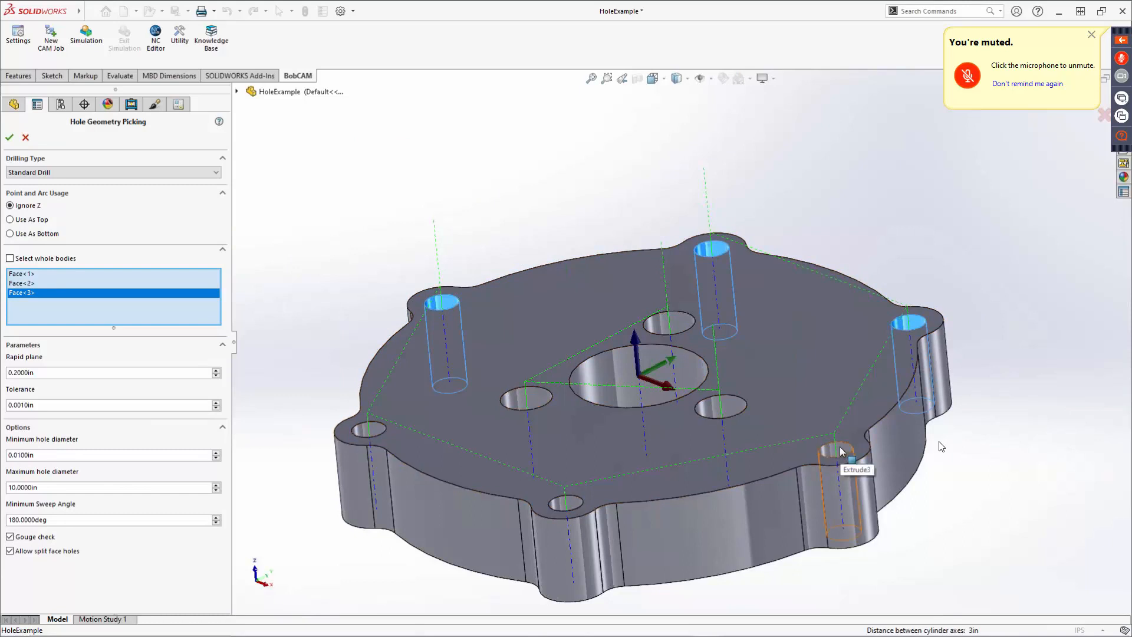
left_click(839, 448)
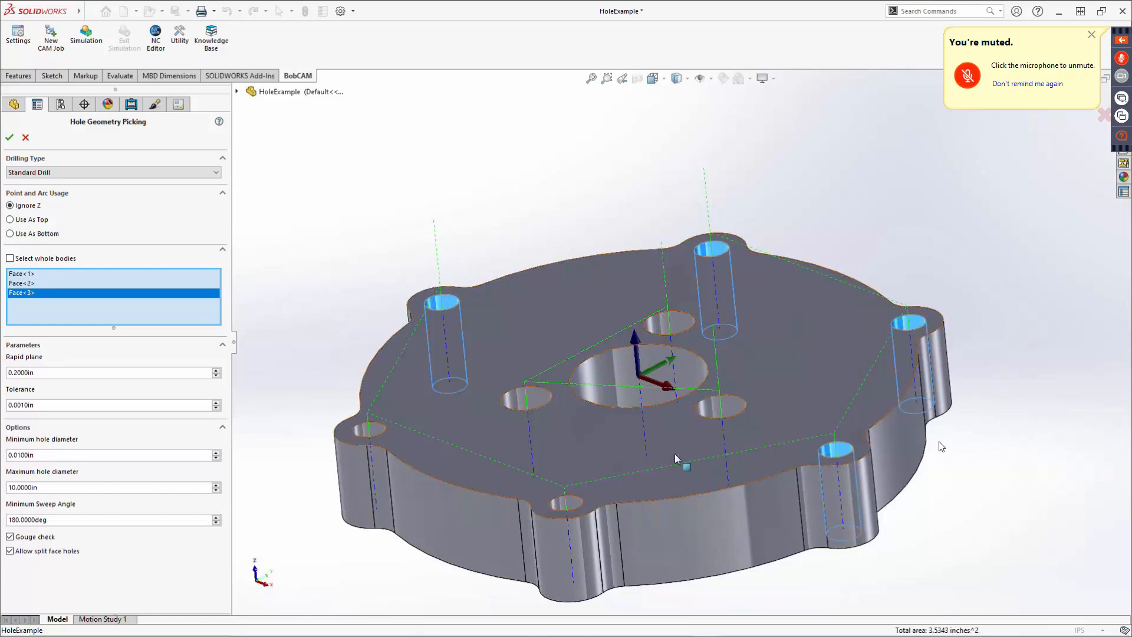
left_click(559, 504)
left_click(361, 427)
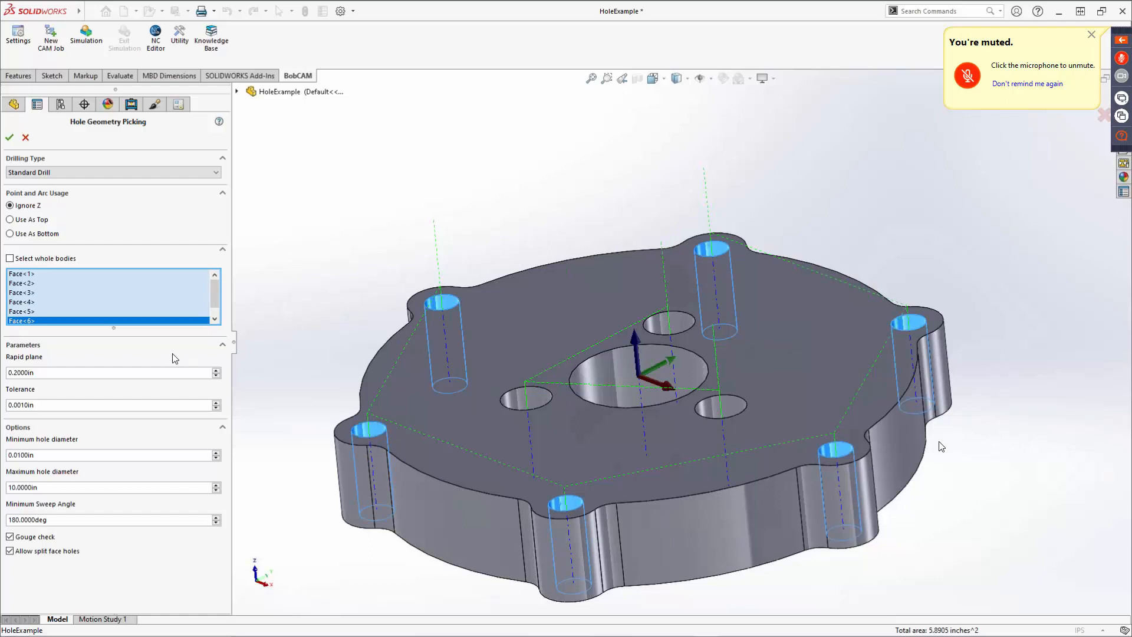
left_click(9, 137)
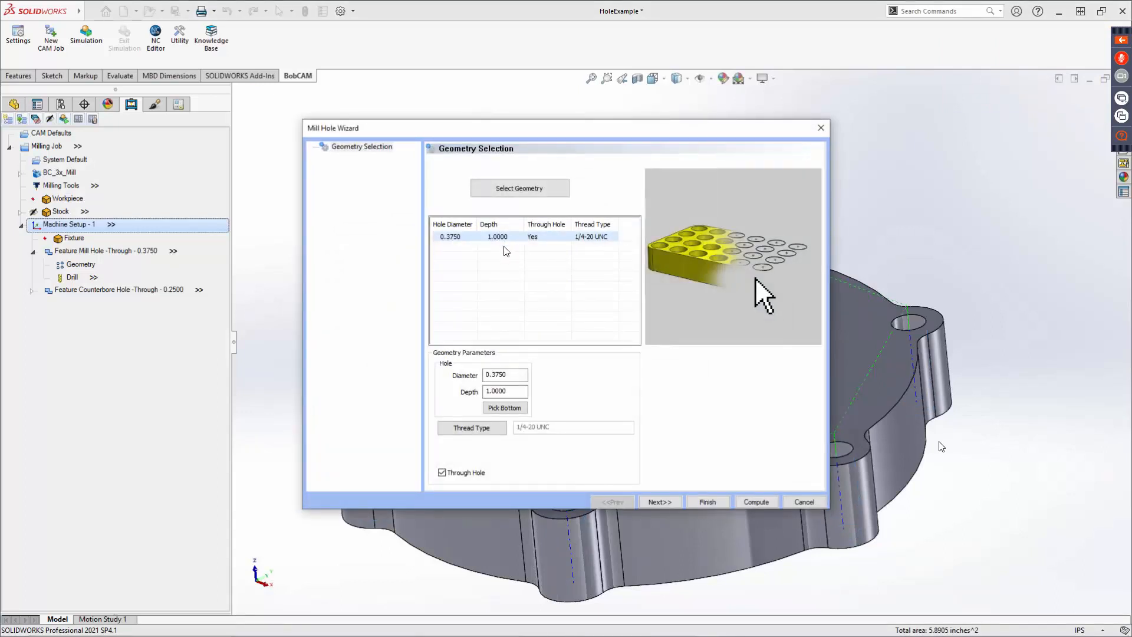
Pick the part's bottom edge as the hole bottom.
left_click(506, 408)
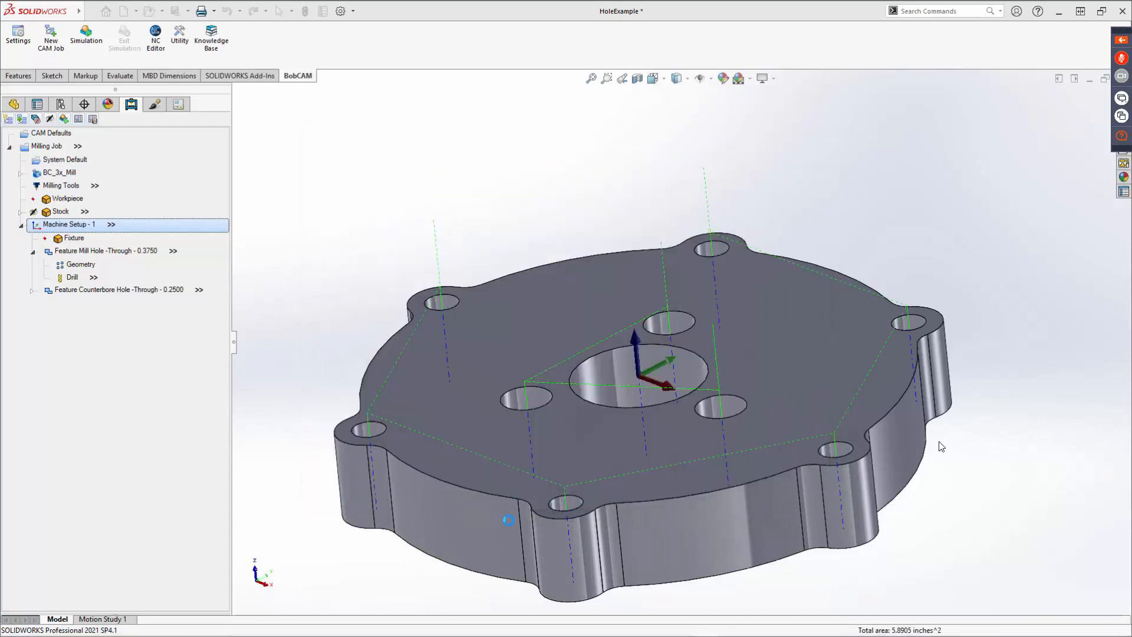
left_click(512, 580)
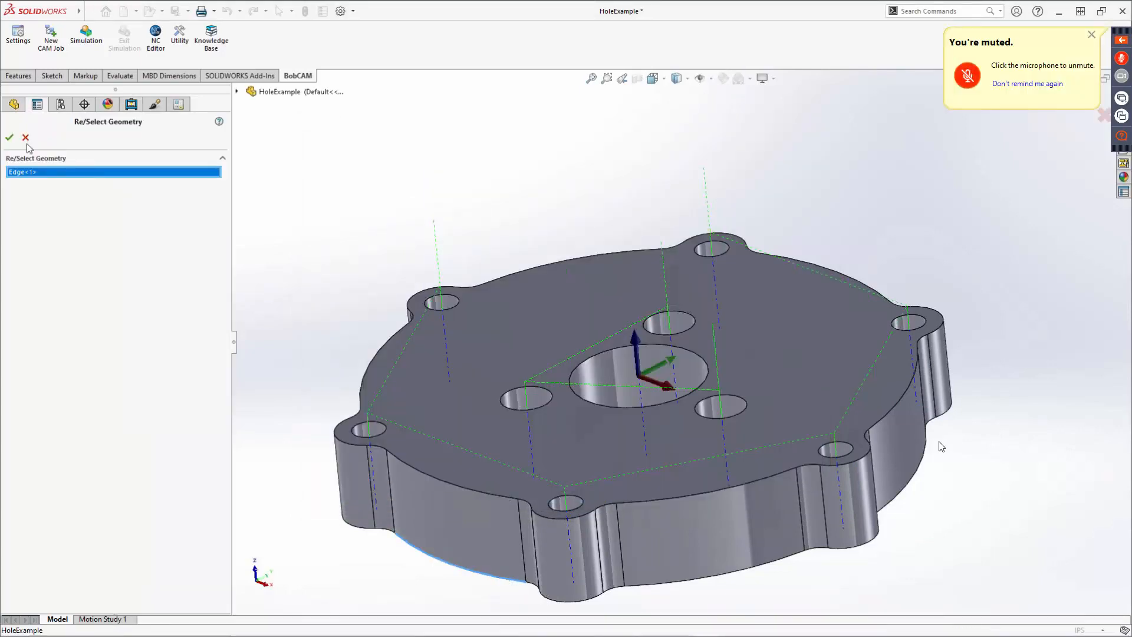
left_click(9, 137)
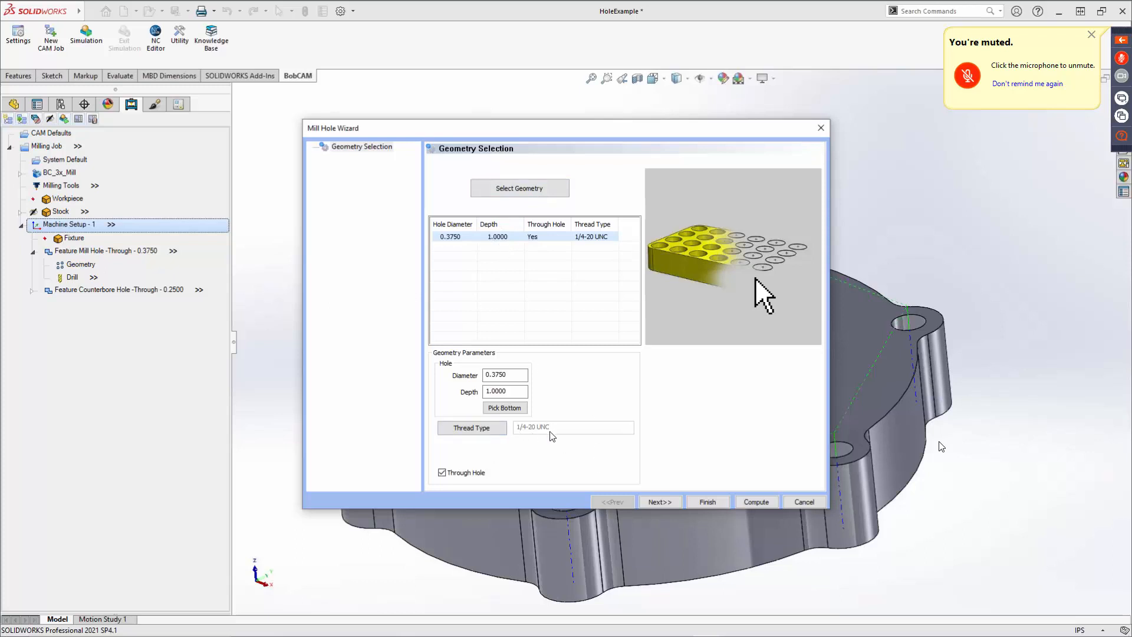
Advance to the feature parameters and break the hole group into individual holes.
left_click(660, 502)
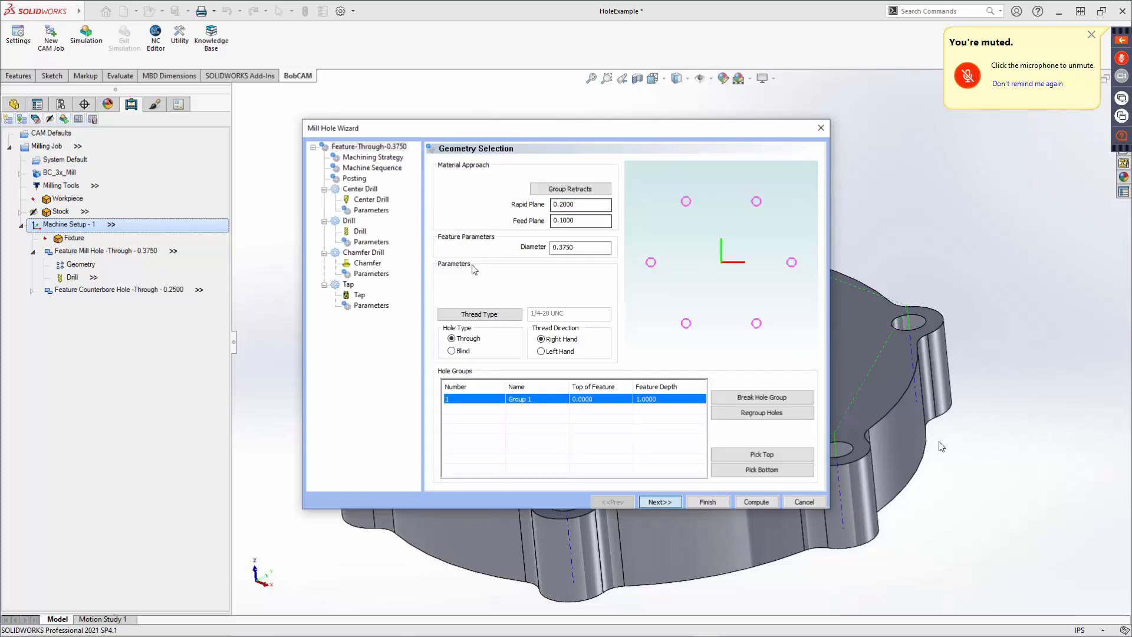
left_click(579, 192)
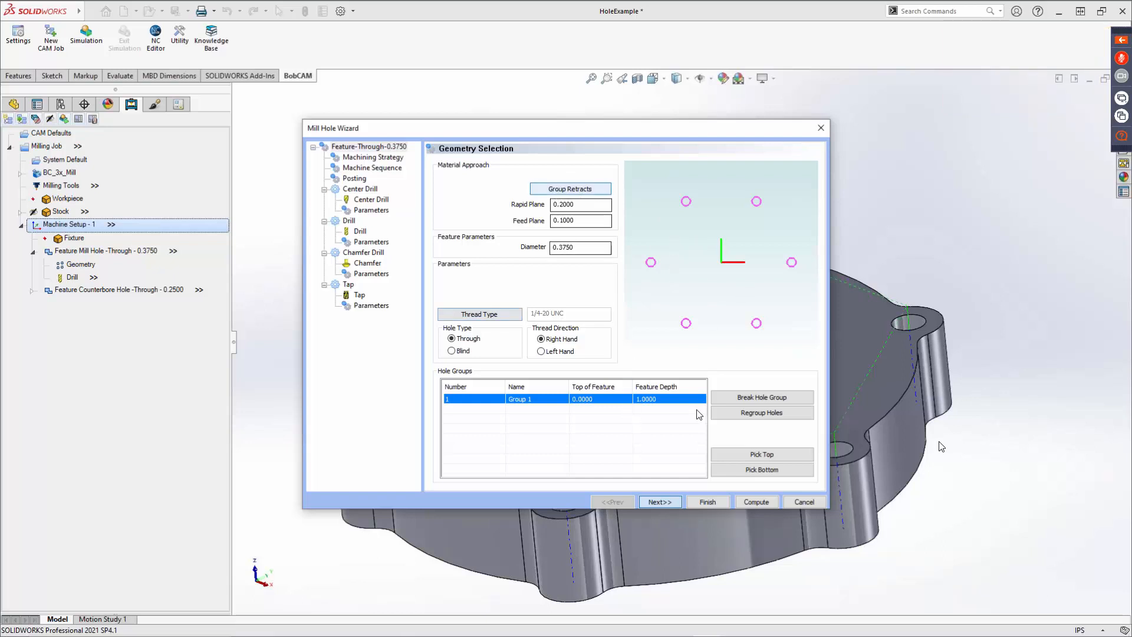
left_click(754, 398)
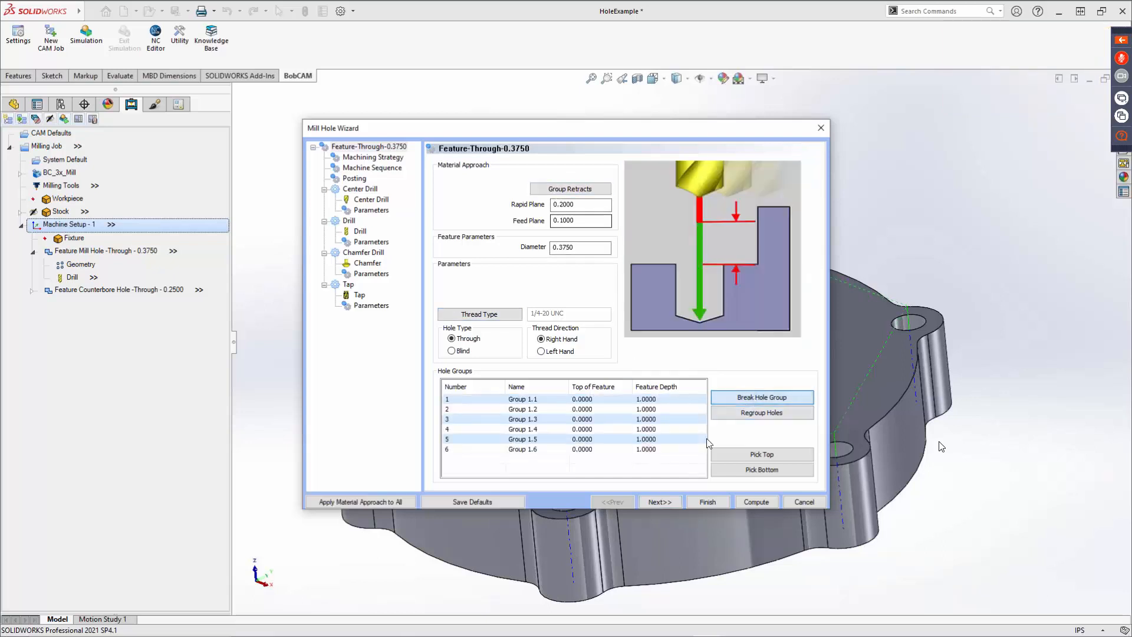
Regroup Group 1.1, Group 1.2 and Group 1.3 into a single hole group.
left_click(554, 401)
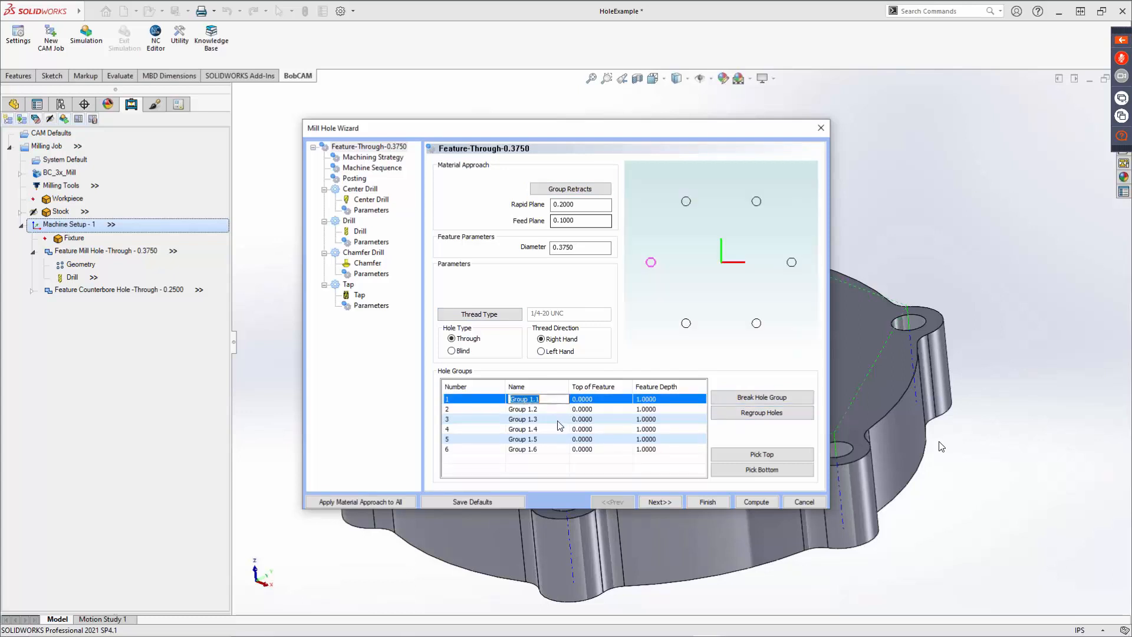
left_click(559, 421)
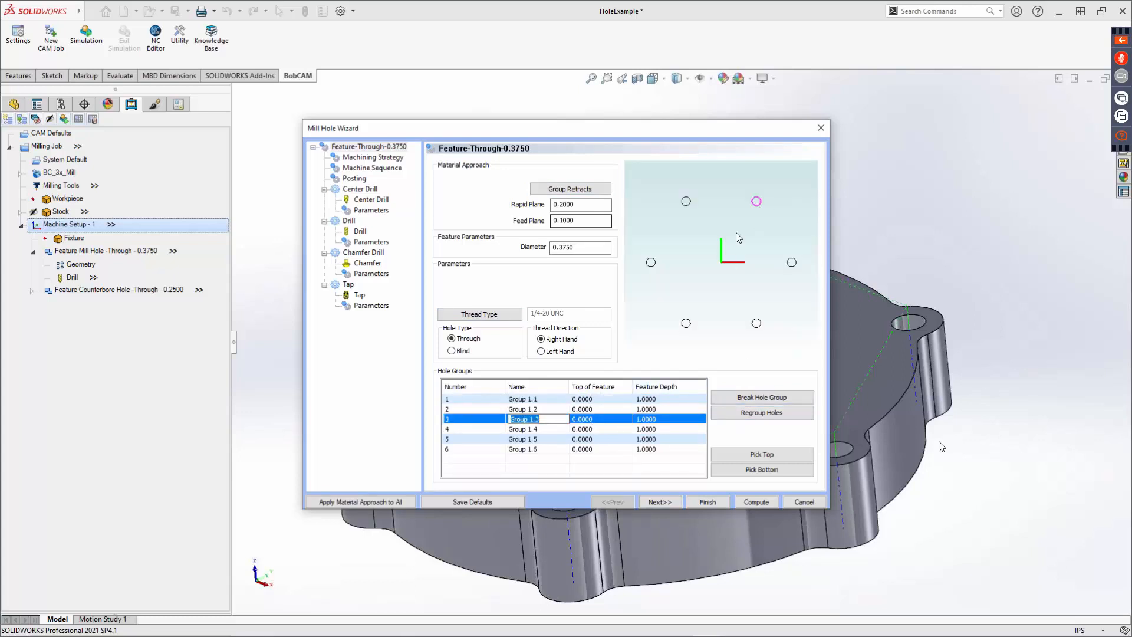
left_click(597, 409)
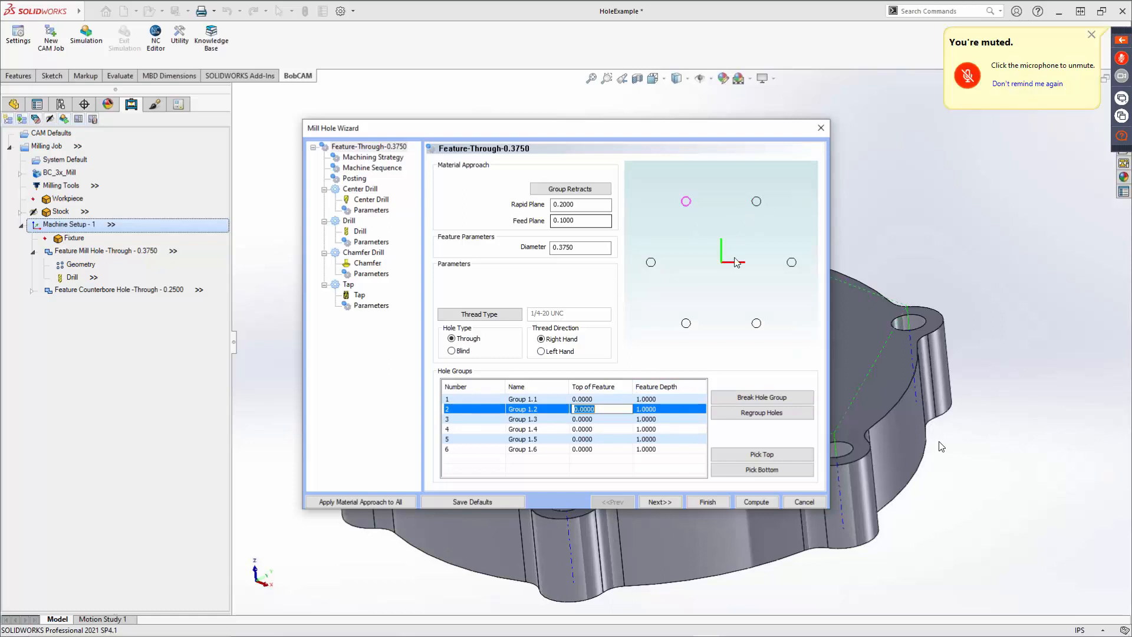
left_click(596, 400)
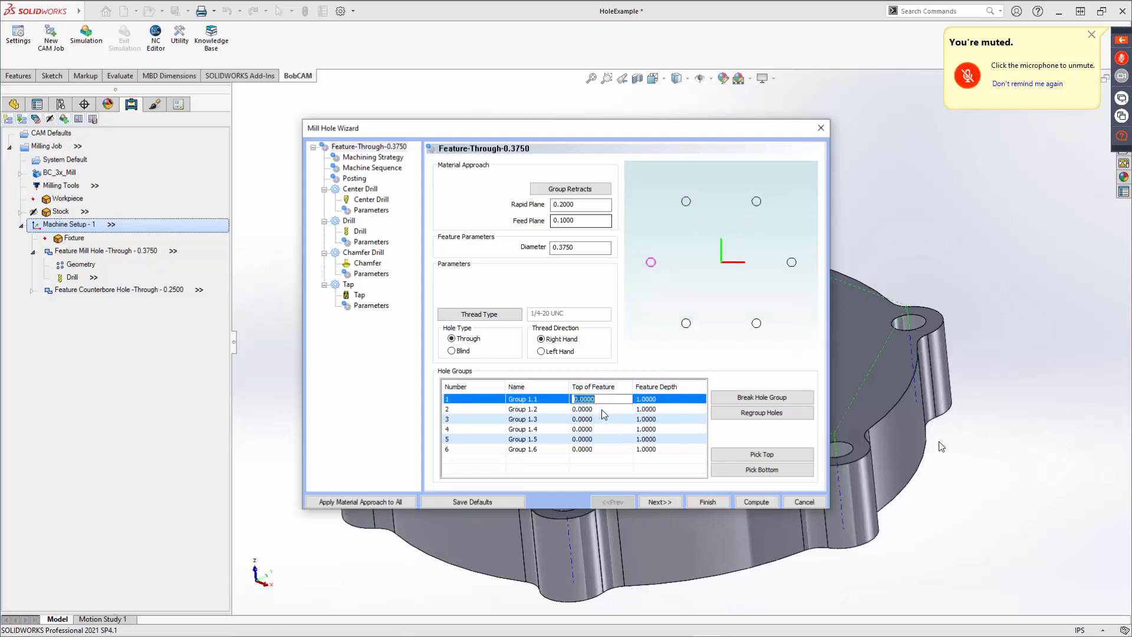
left_click(603, 411, "ctrl")
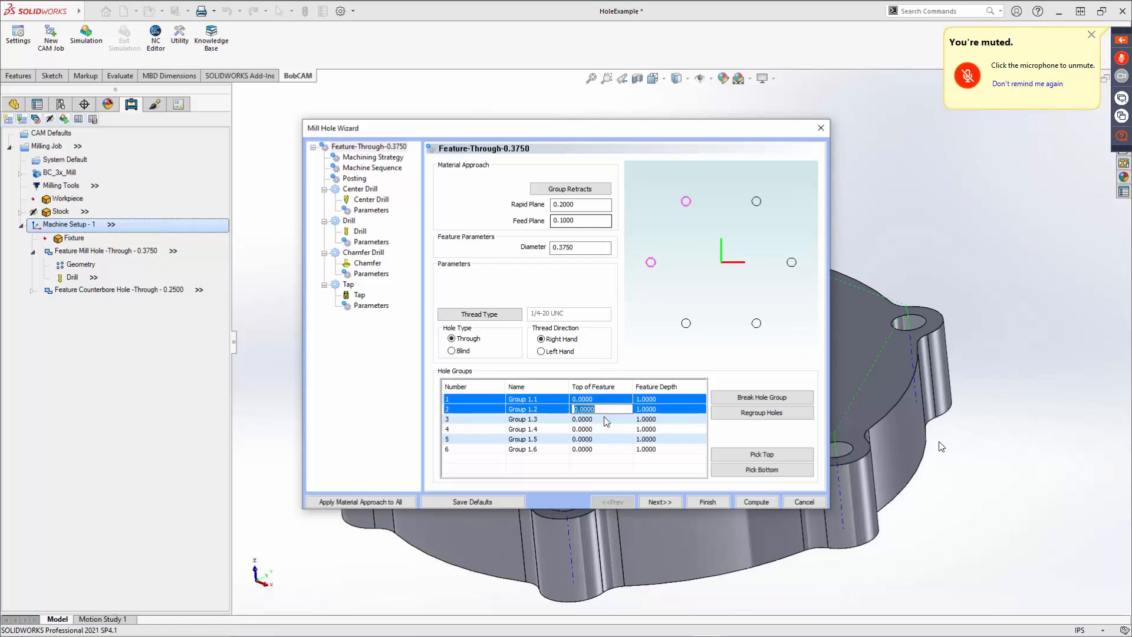
left_click(604, 418, "ctrl")
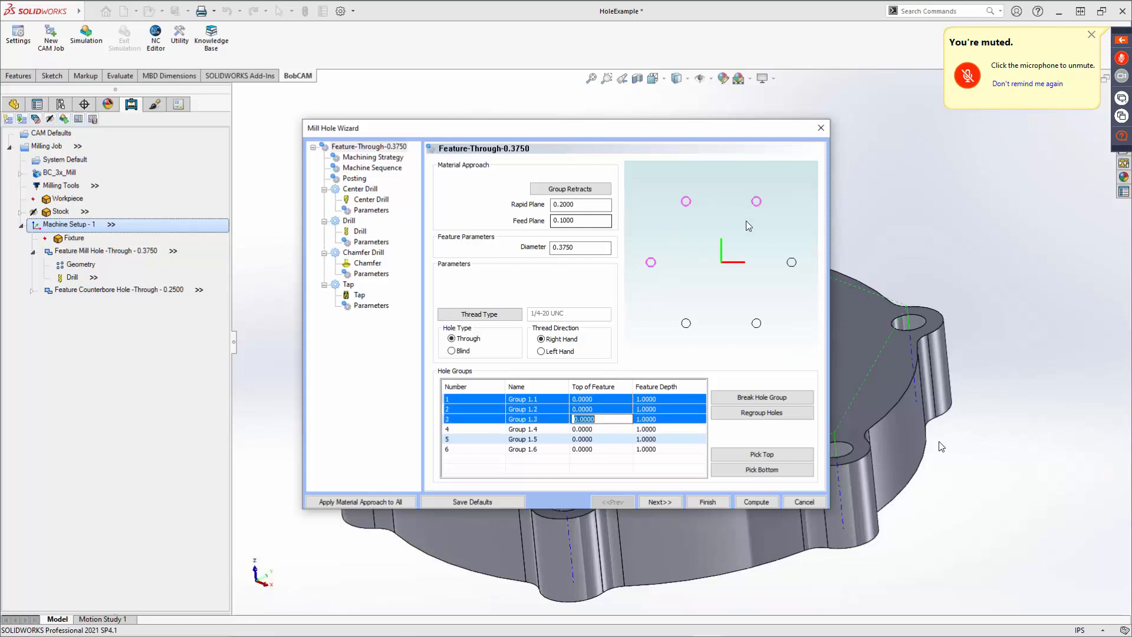
left_click(761, 412)
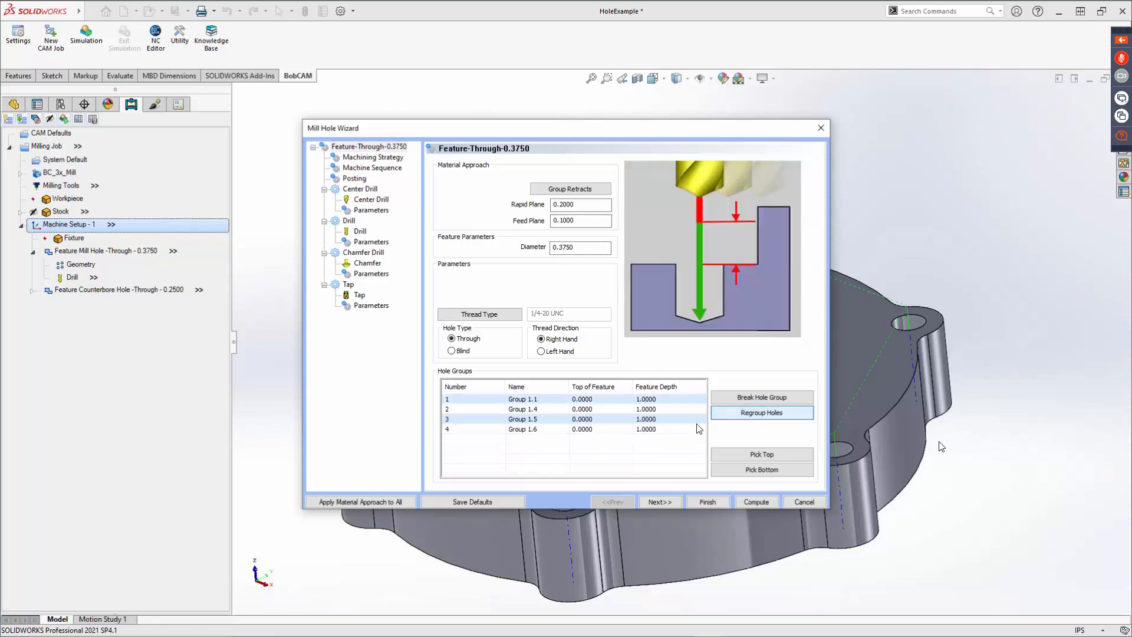
Regroup Group 1.4, Group 1.5 and Group 1.6 into a second hole group.
left_click(585, 409)
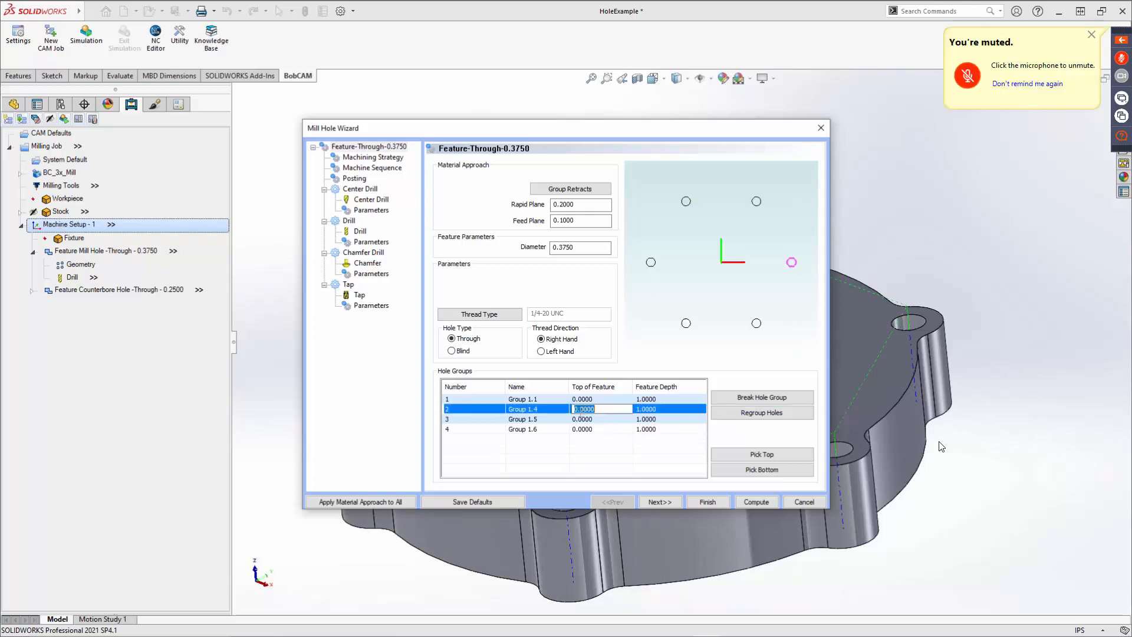
left_click(590, 420, "ctrl")
left_click(592, 430, "ctrl")
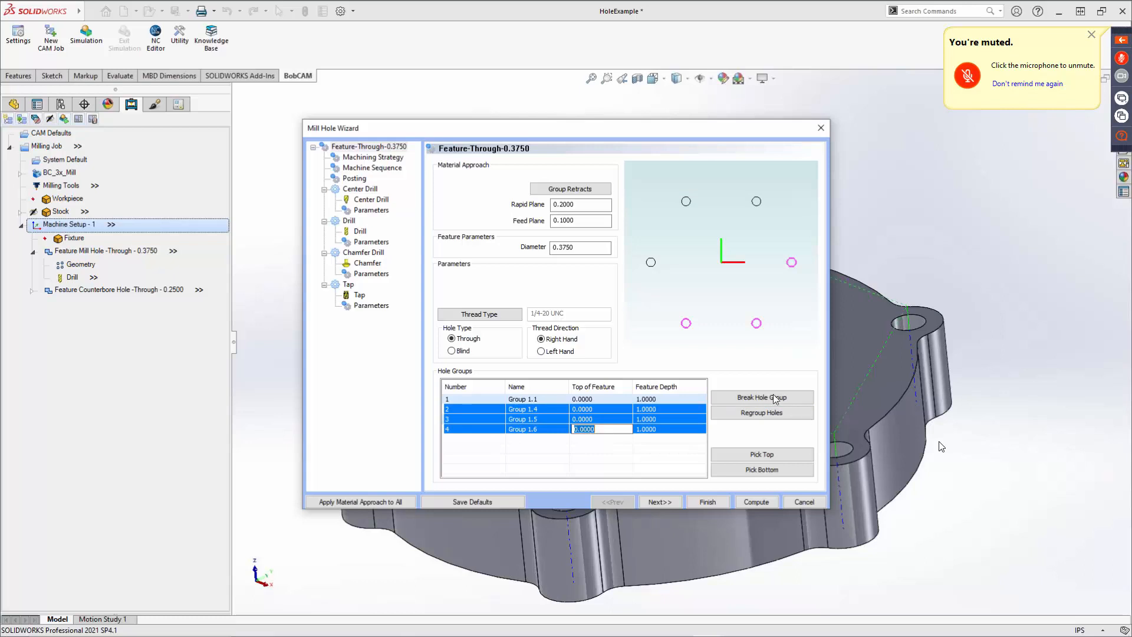
left_click(761, 413)
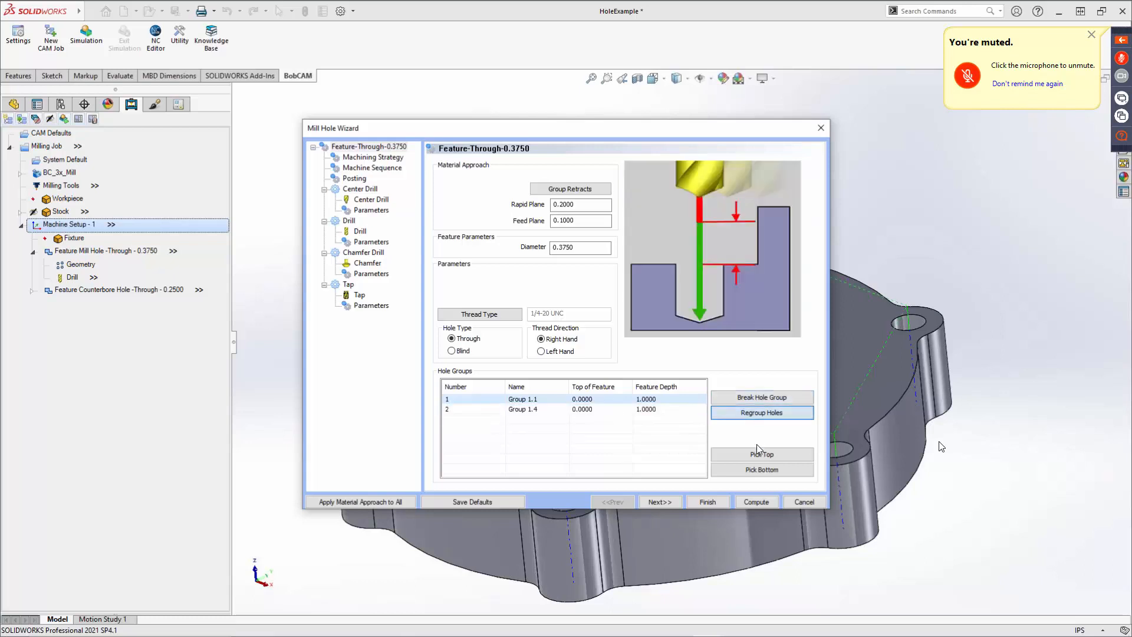
Inspect each hole group's holes along with the rapid and feed plane settings.
left_click(605, 400)
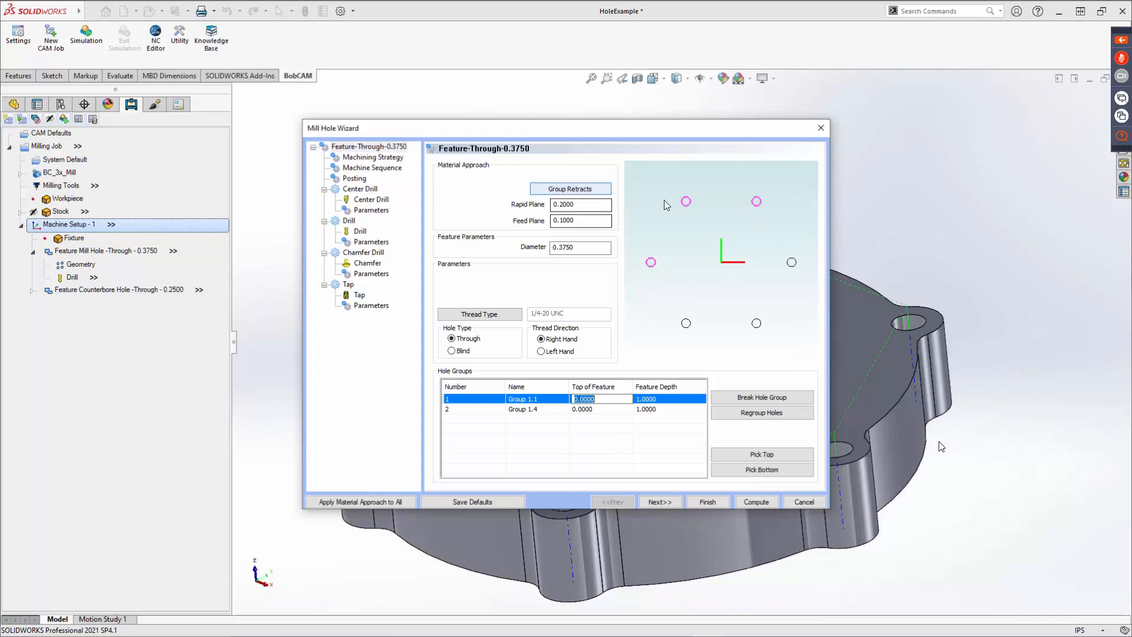
left_click(584, 205)
key("Tab")
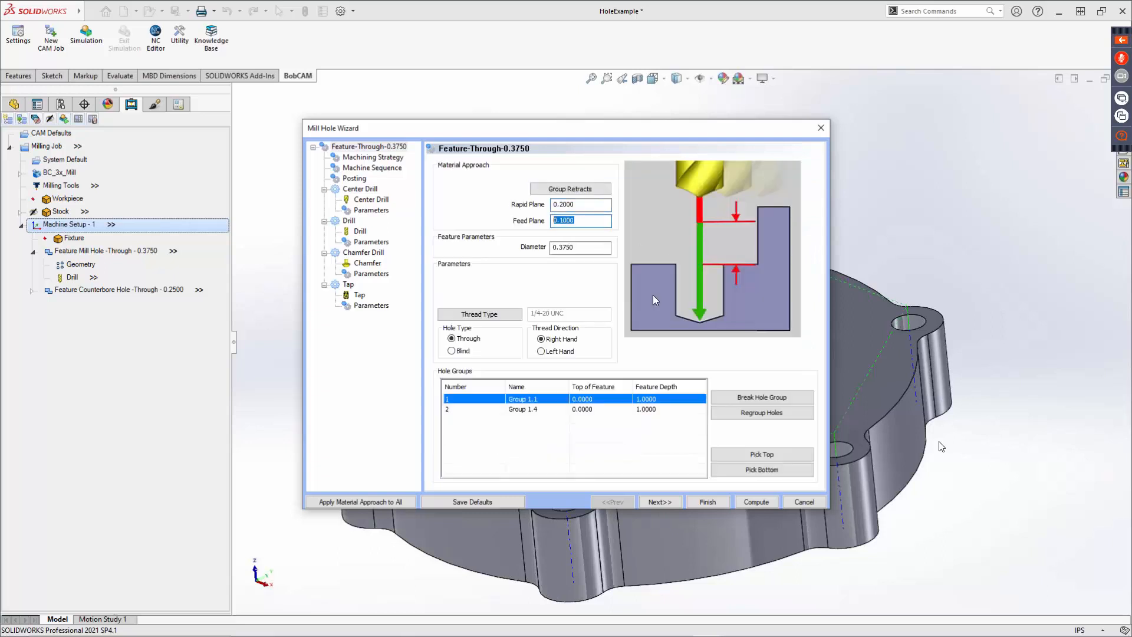
left_click(648, 410)
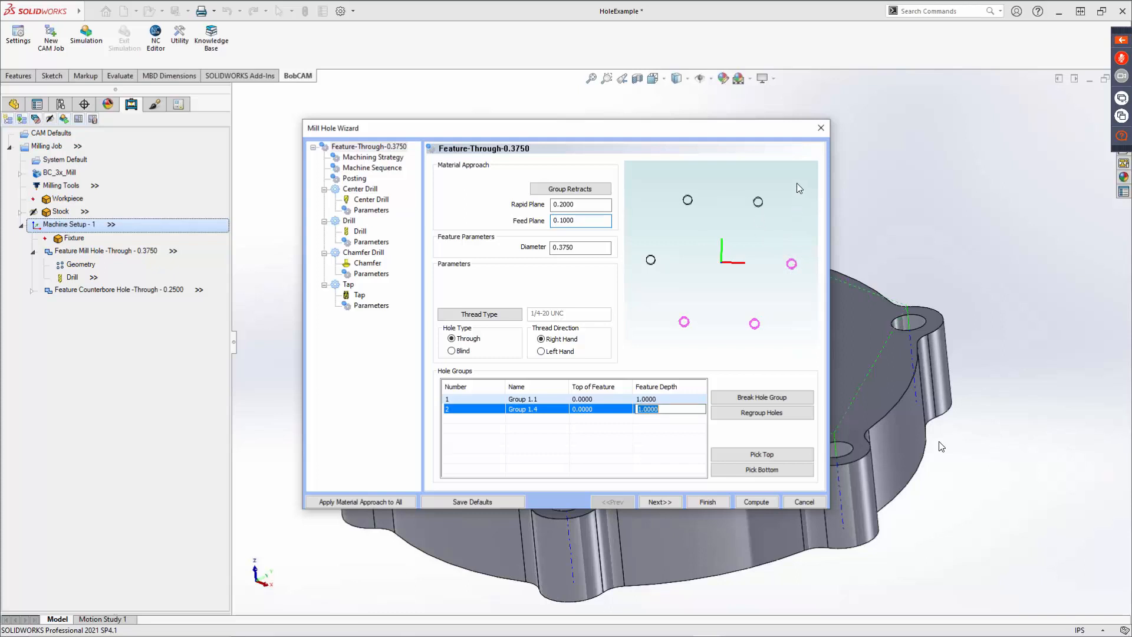
Open Group Retracts, view the retract type options, and cancel the dialog.
left_click(573, 189)
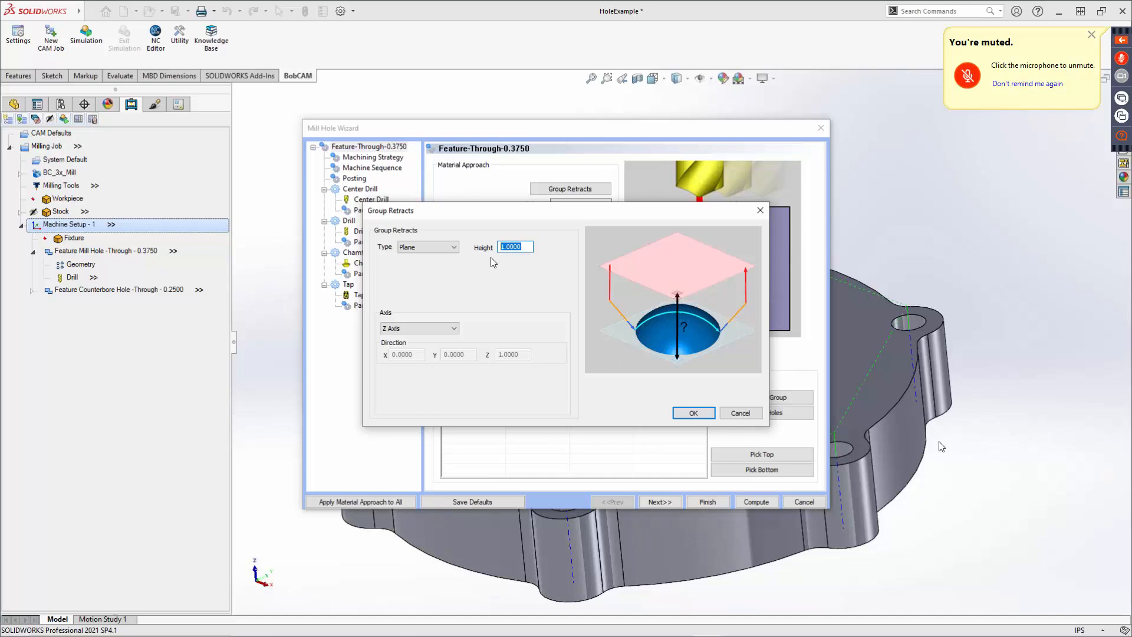
left_click(440, 246)
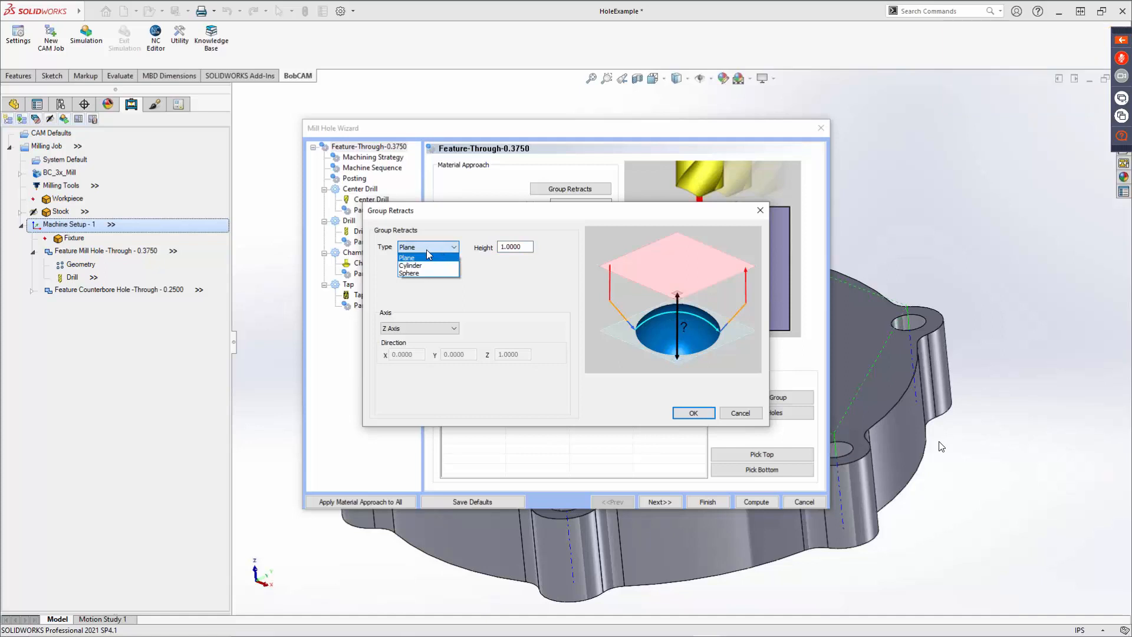
left_click(746, 414)
left_click(741, 413)
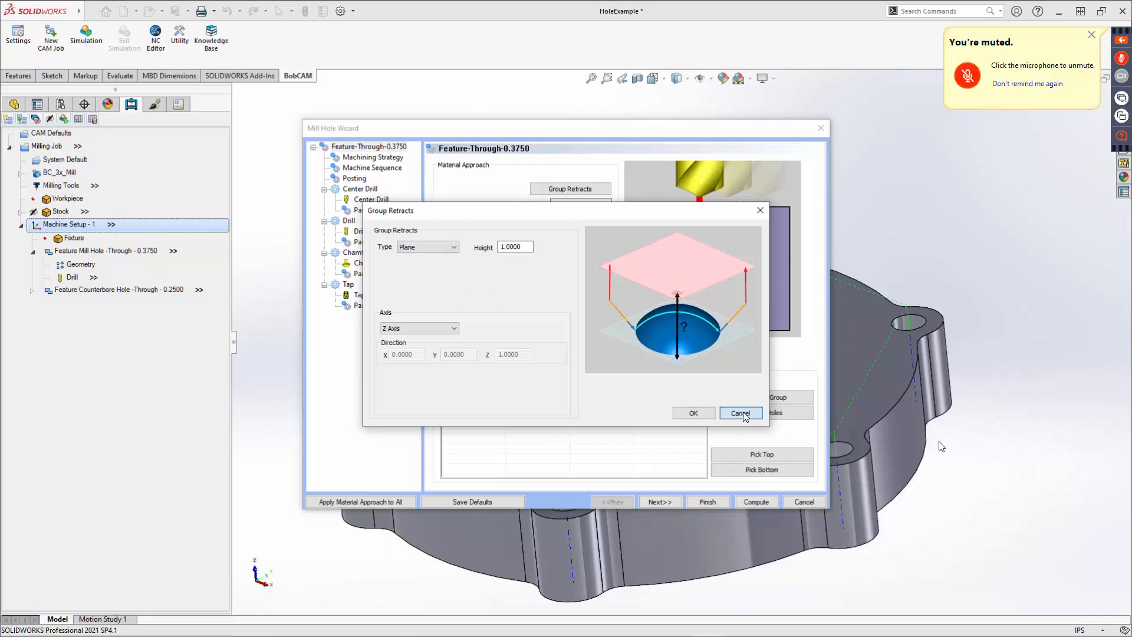
Remove Chamfer Drill from the current operations of the machining strategy.
left_click(667, 503)
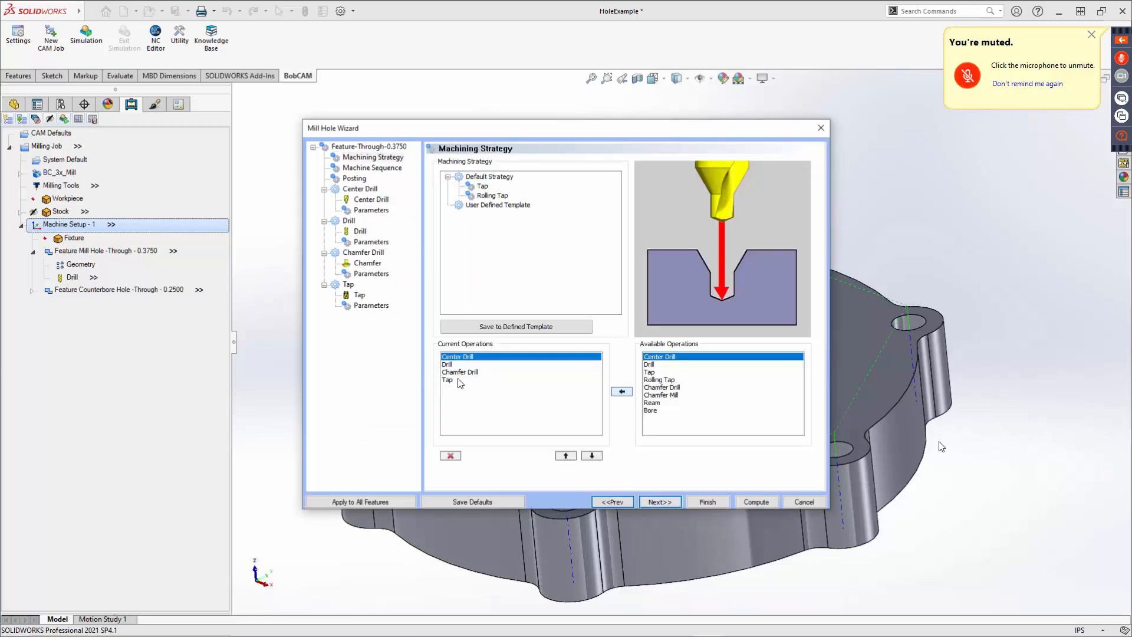
left_click(459, 374)
left_click(450, 456)
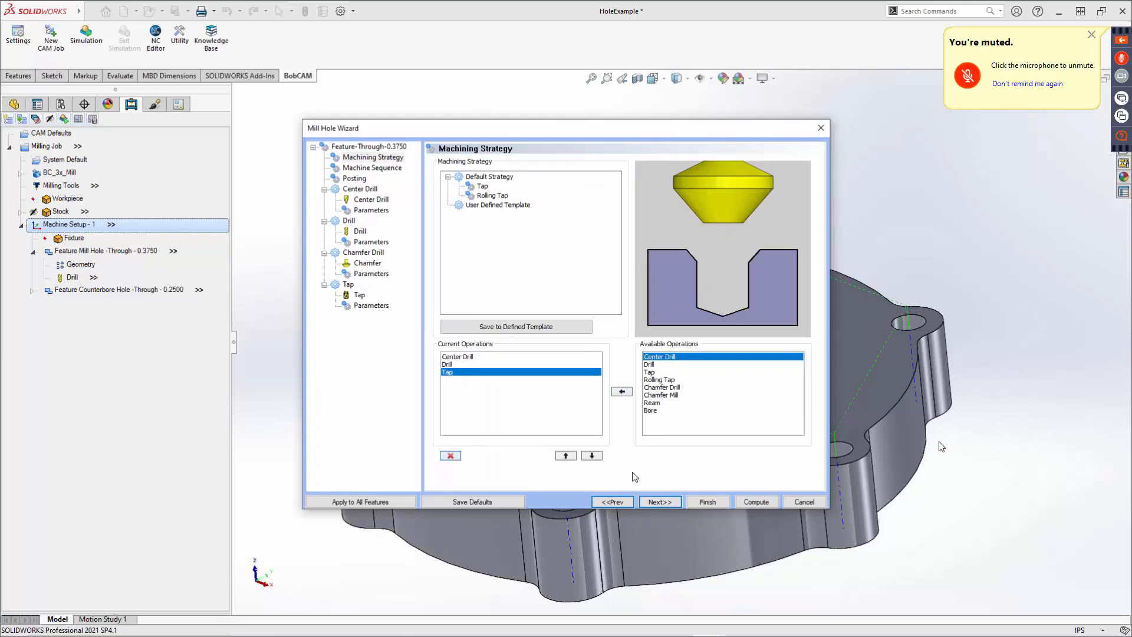
Add the 1/4 - 90 DEGREE SPOT DRILL from the tool library to the Center Drill's tool crib.
left_click(662, 502)
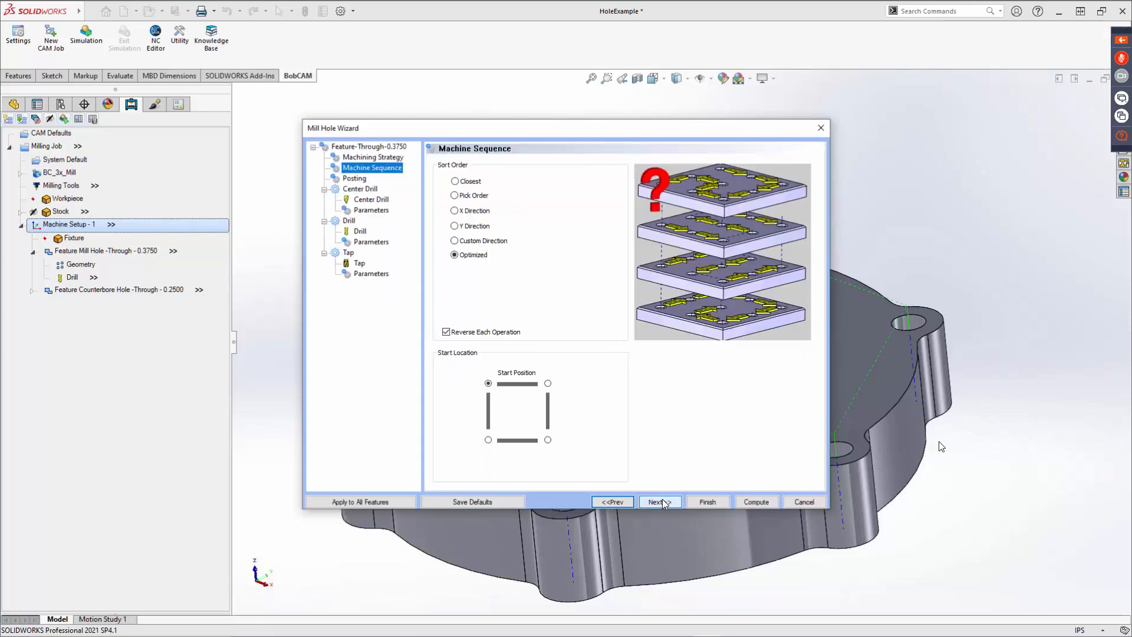
left_click(663, 500)
left_click(664, 502)
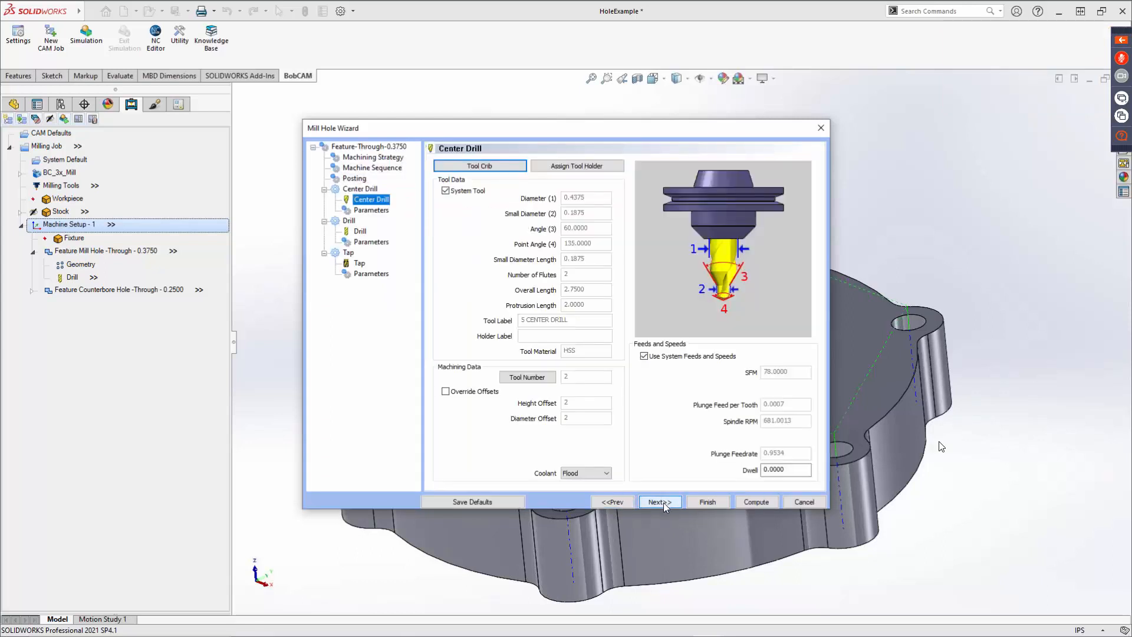
left_click(496, 168)
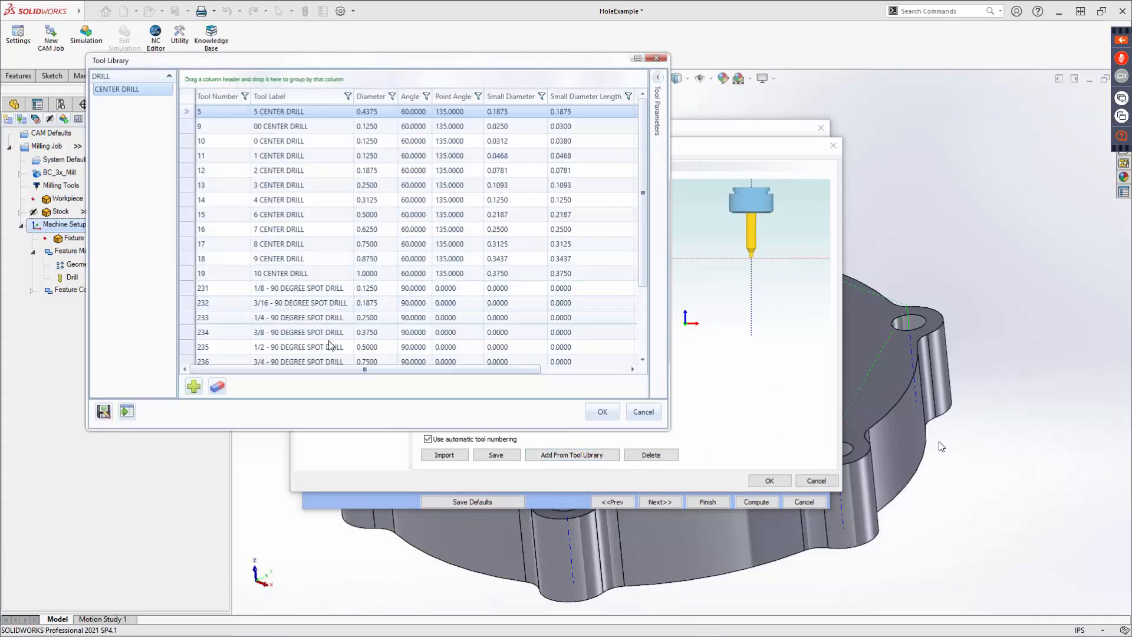
left_click(316, 320)
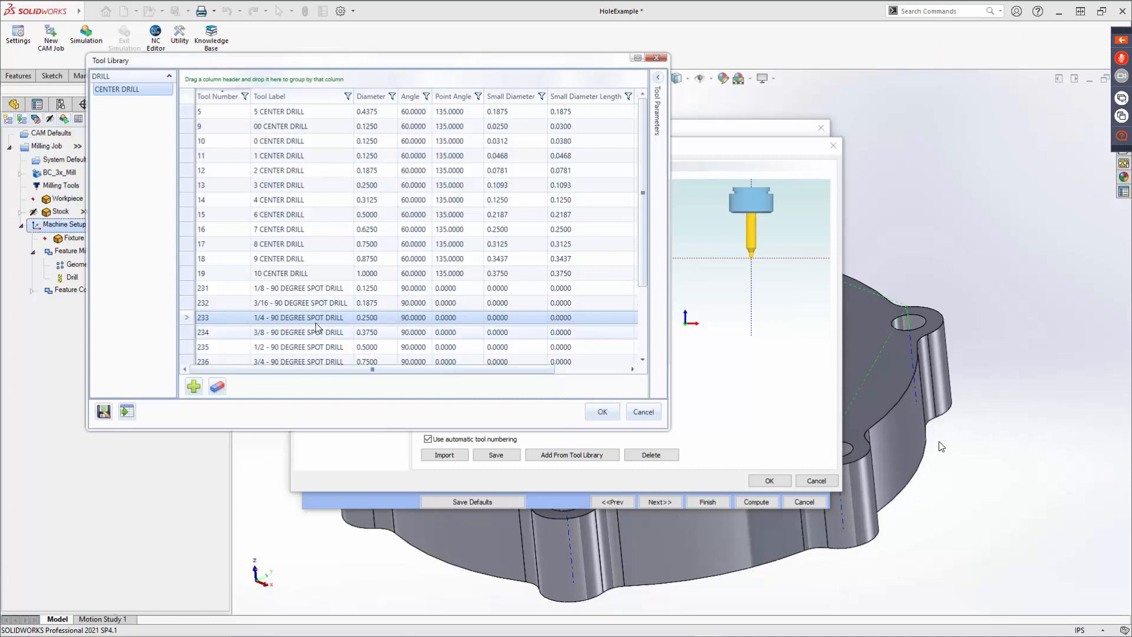
left_click(599, 412)
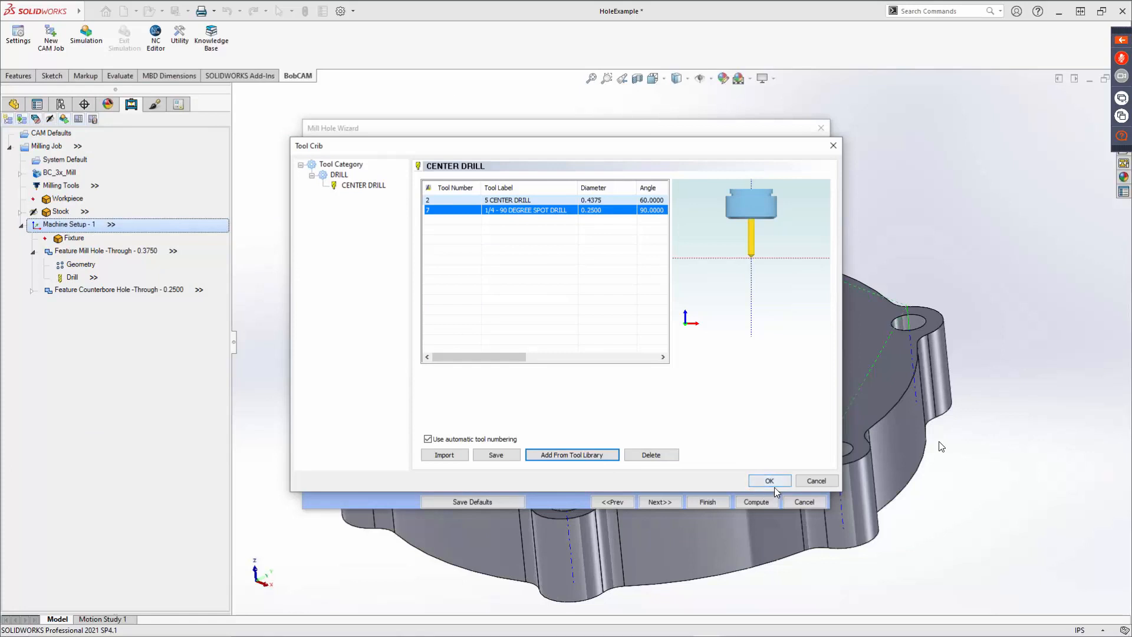
Confirm the tool crib and review the Center Drill's depth, center diameter and center angle parameters.
left_click(772, 483)
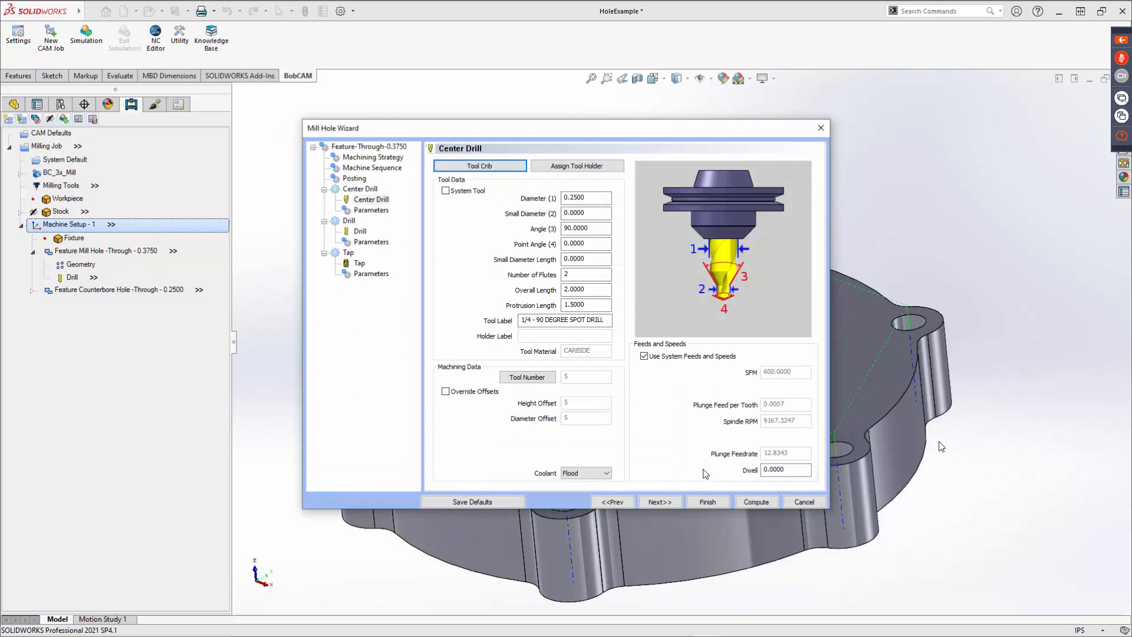
left_click(675, 504)
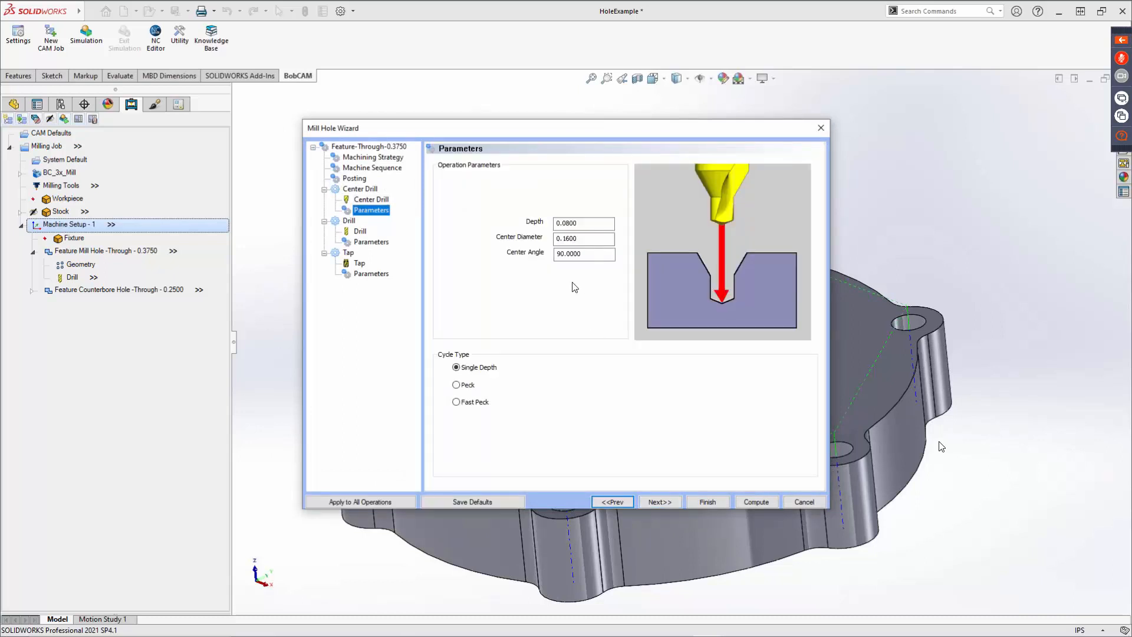
left_click(584, 223)
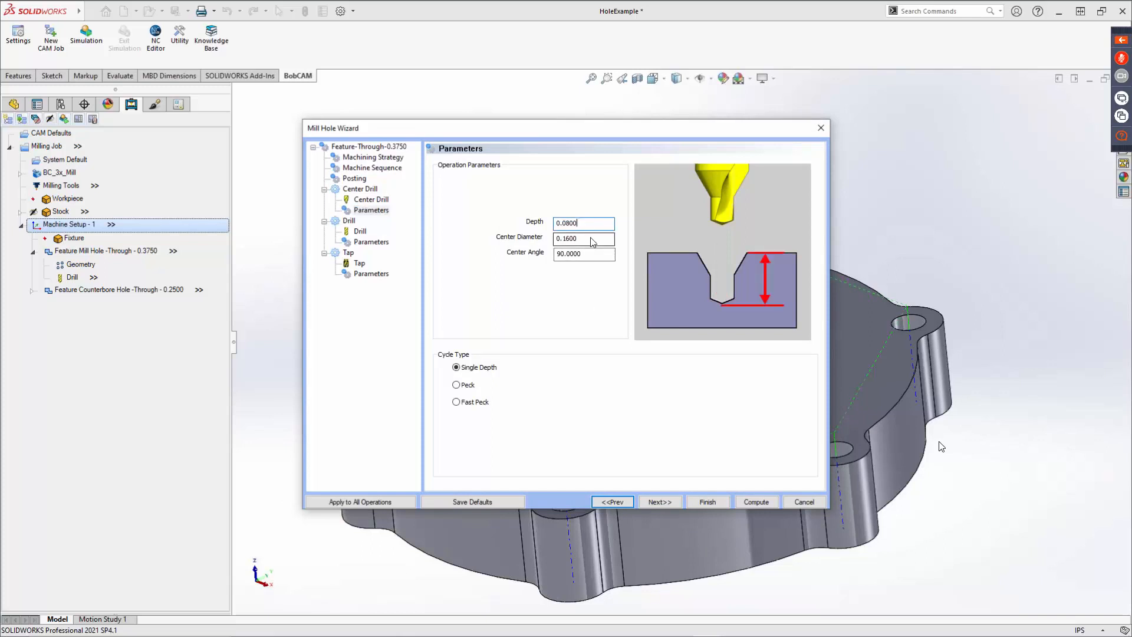
left_click(590, 237)
left_click(593, 253)
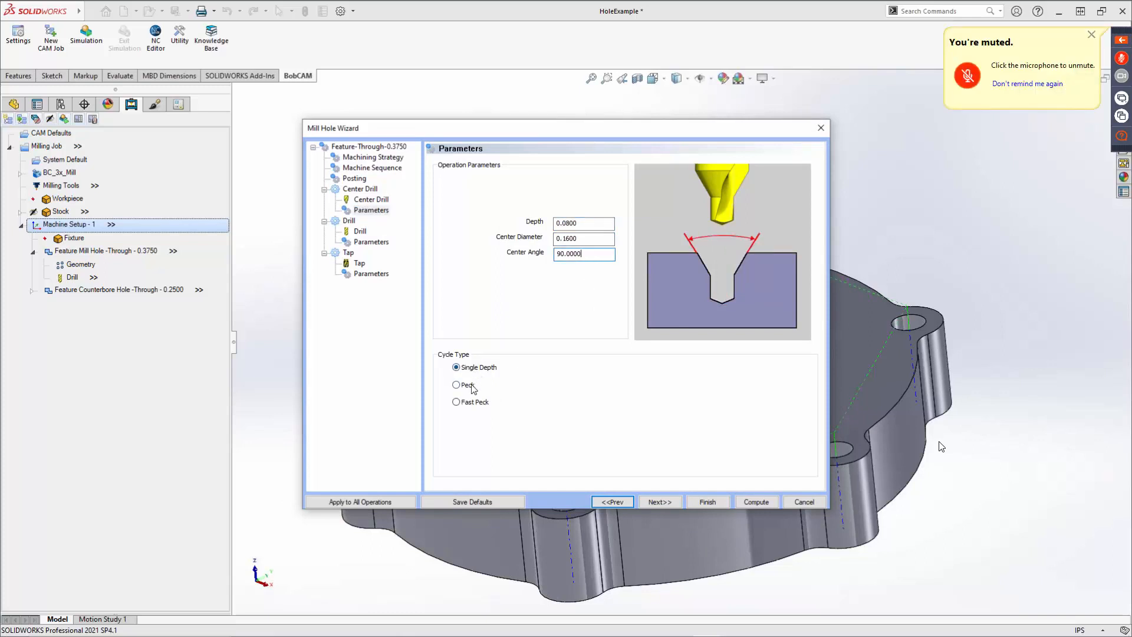
Set the Drill cycle type to Peck for hole groups Group 1.1 and Group 1.4, turning off Use Cutting Conditions.
left_click(660, 502)
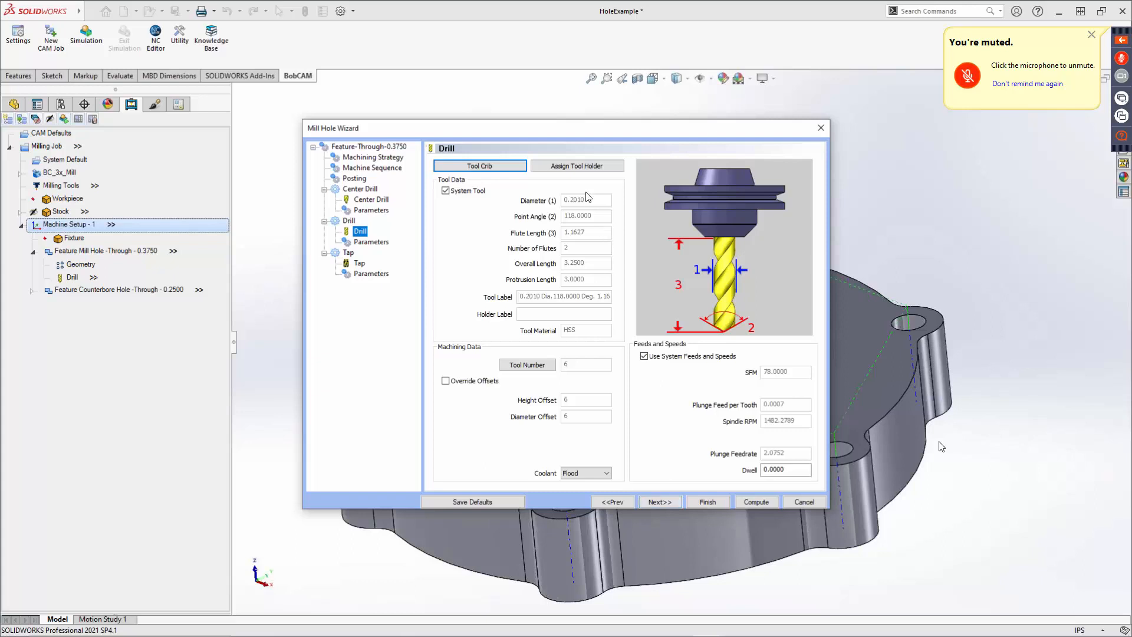
left_click(660, 503)
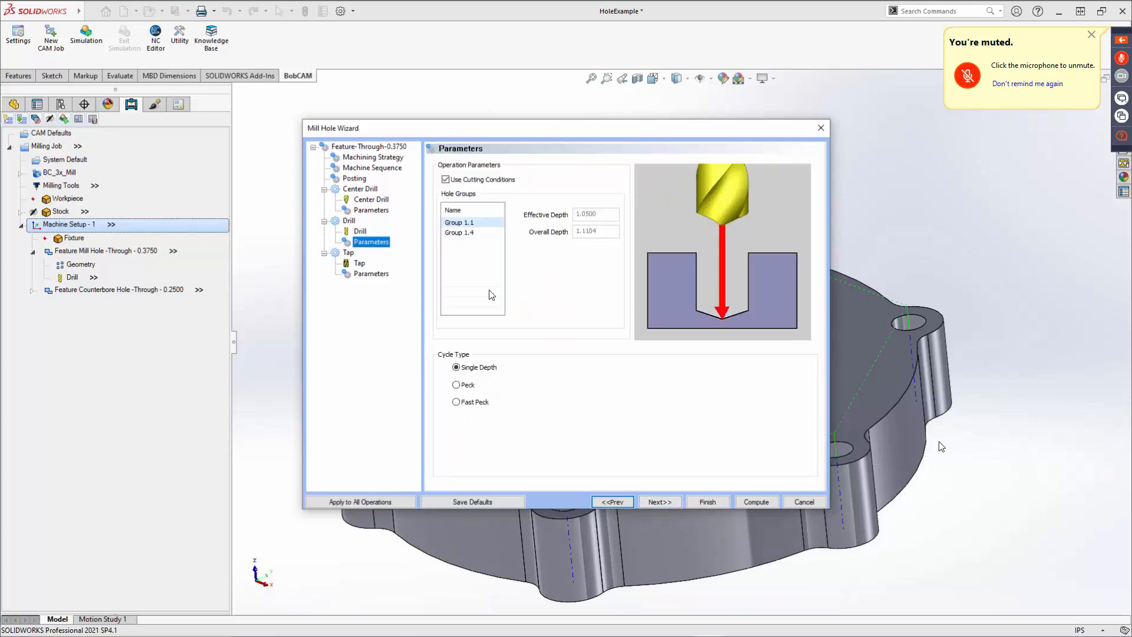
left_click(457, 224)
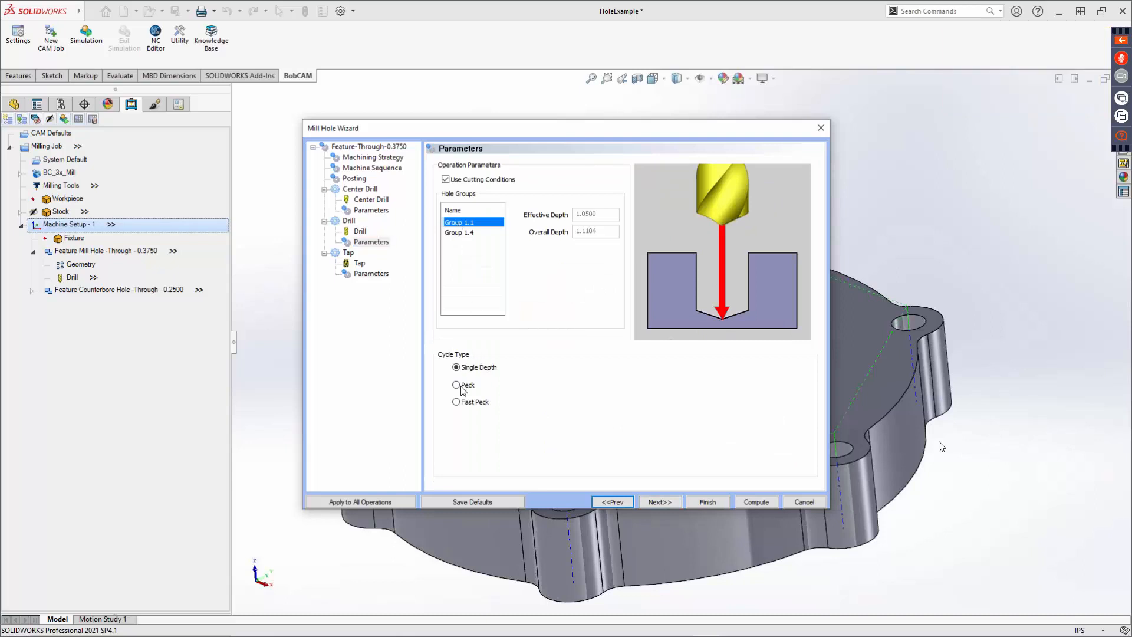
left_click(463, 385)
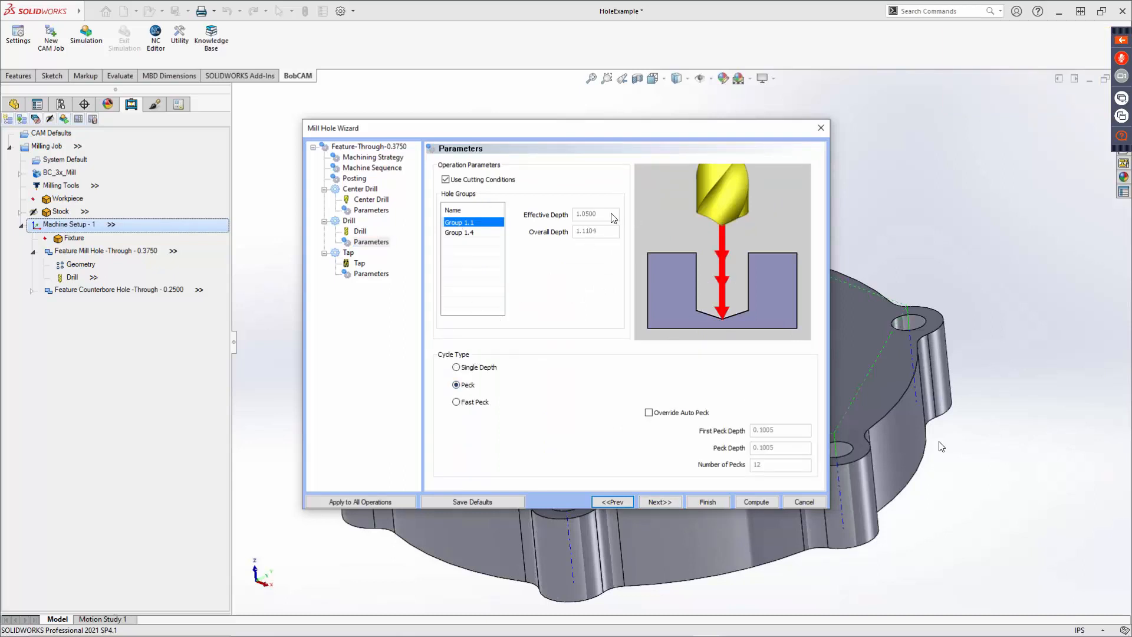
left_click(445, 179)
left_click_drag(606, 231, 530, 216)
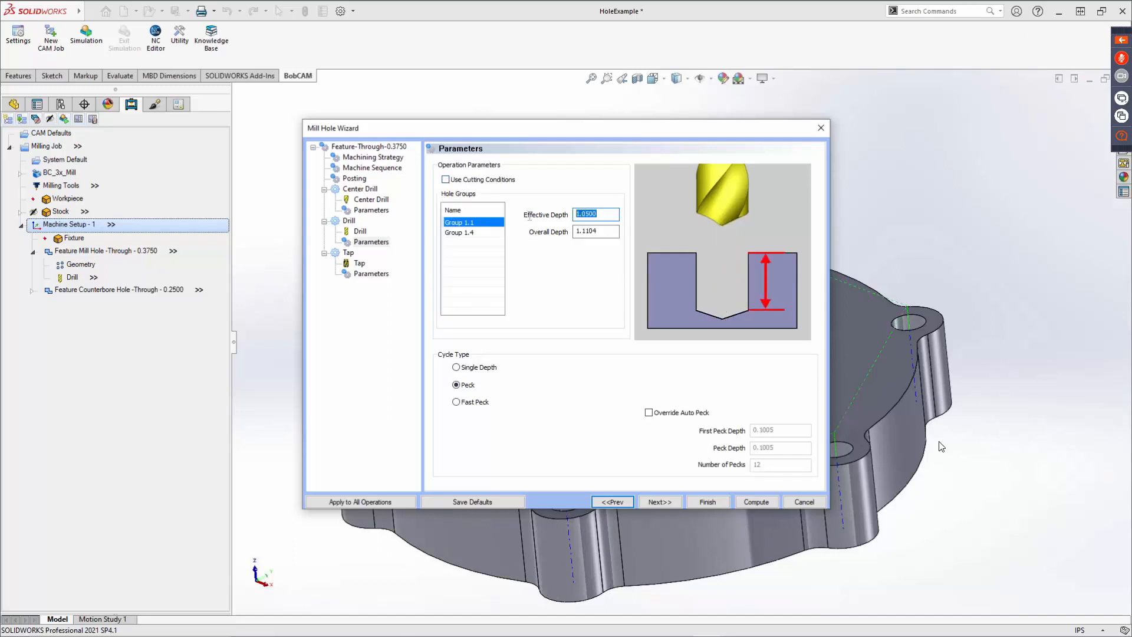
left_click(602, 232)
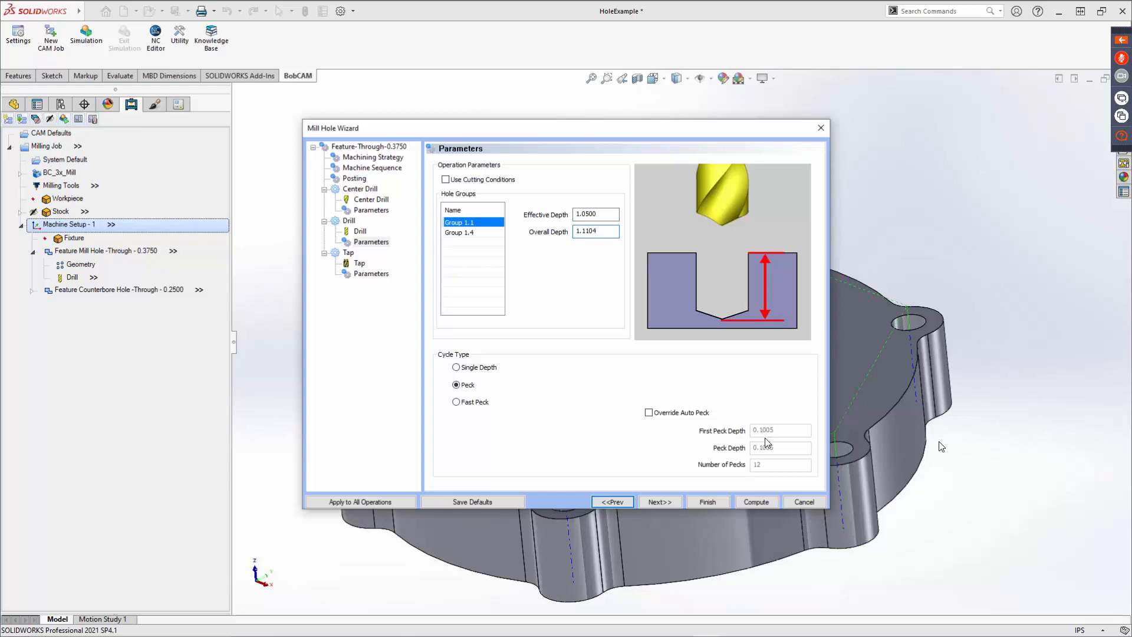
left_click(466, 233)
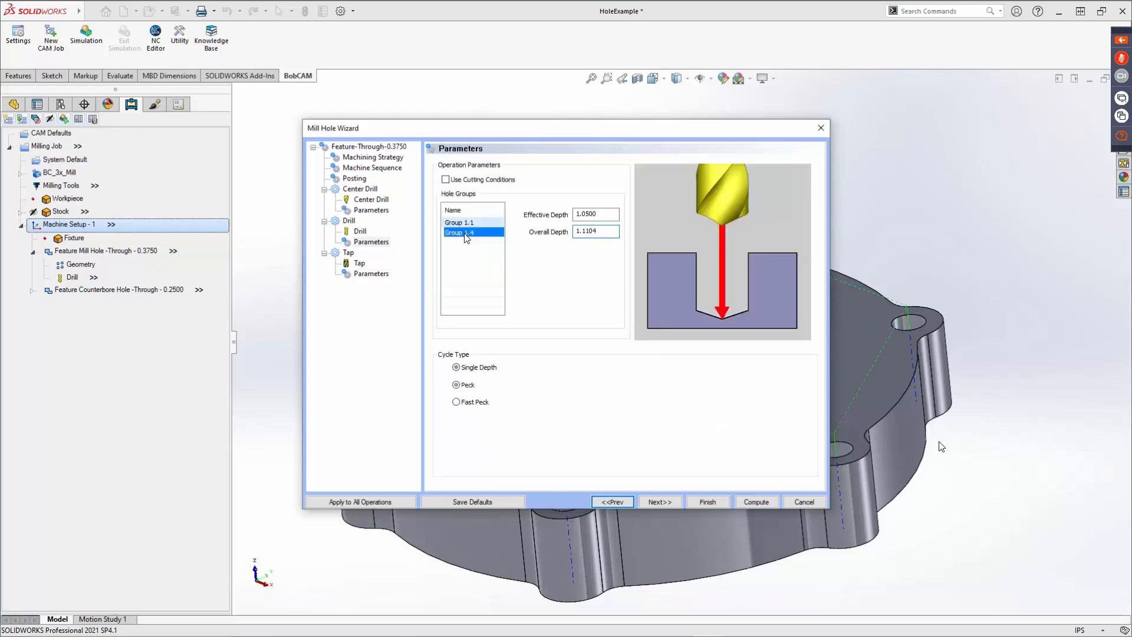
left_click(457, 386)
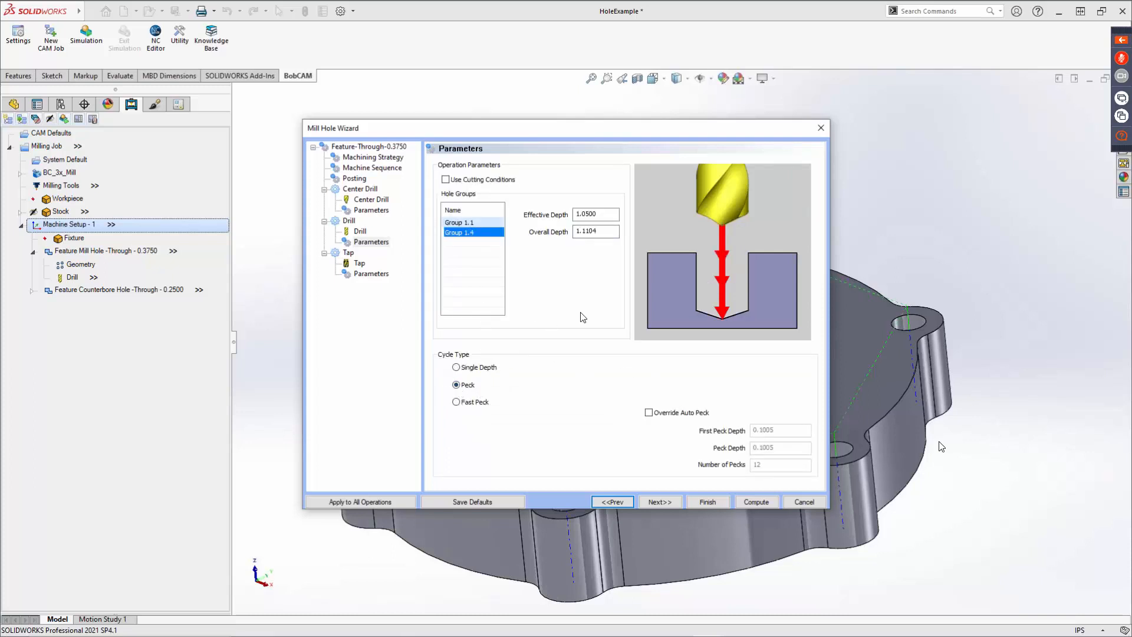
Step through the Tap tool and its parameters, then compute the hole feature.
left_click(668, 502)
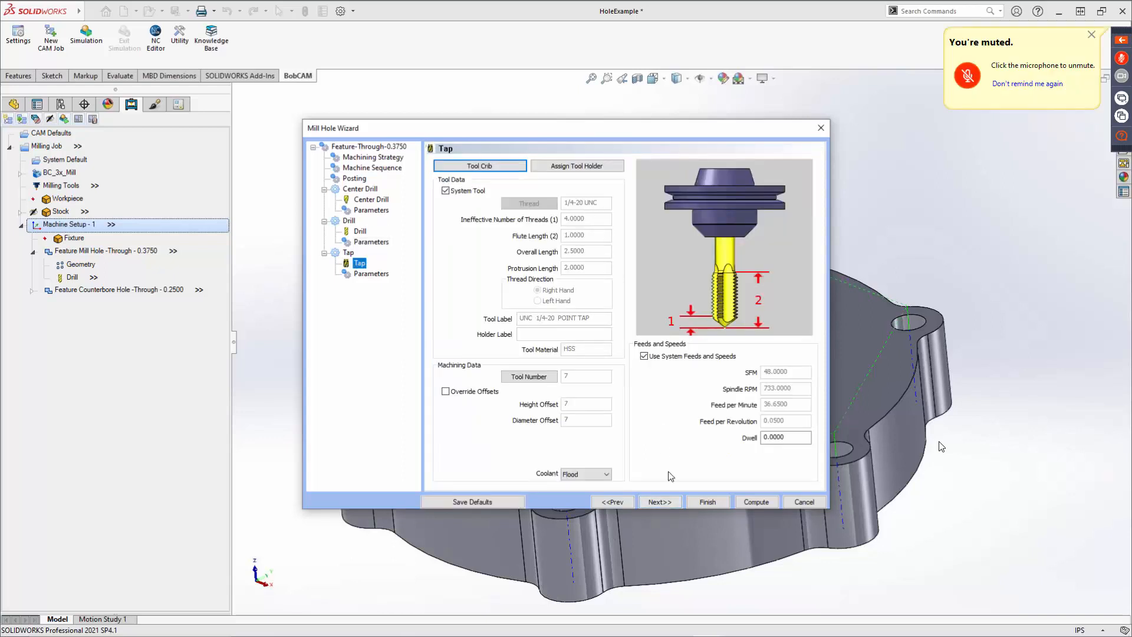
left_click(672, 503)
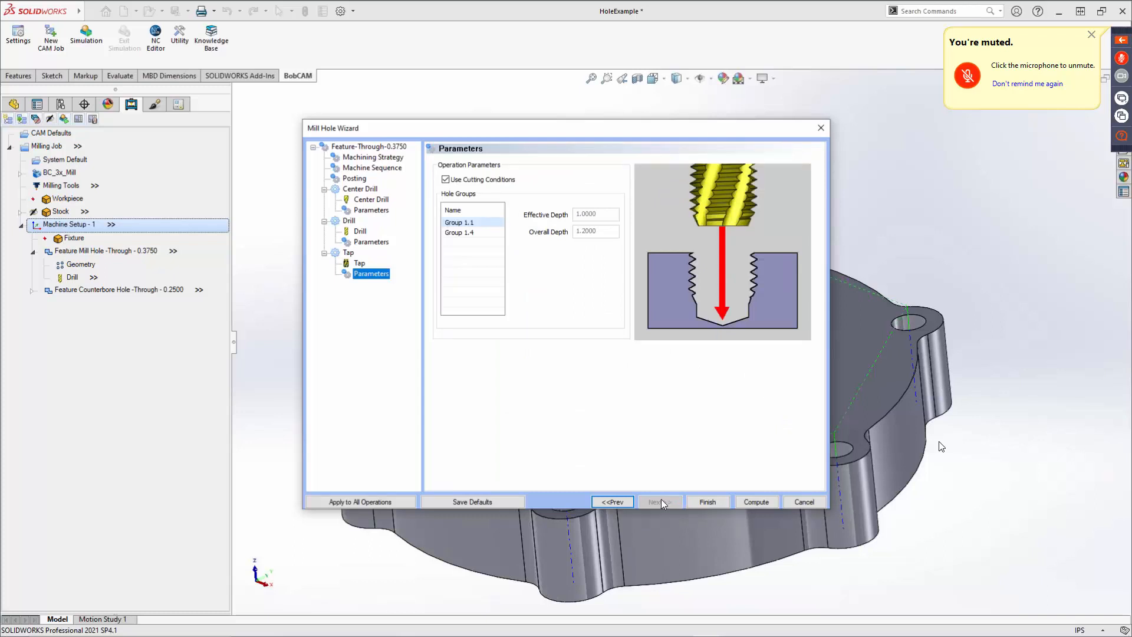
left_click(757, 502)
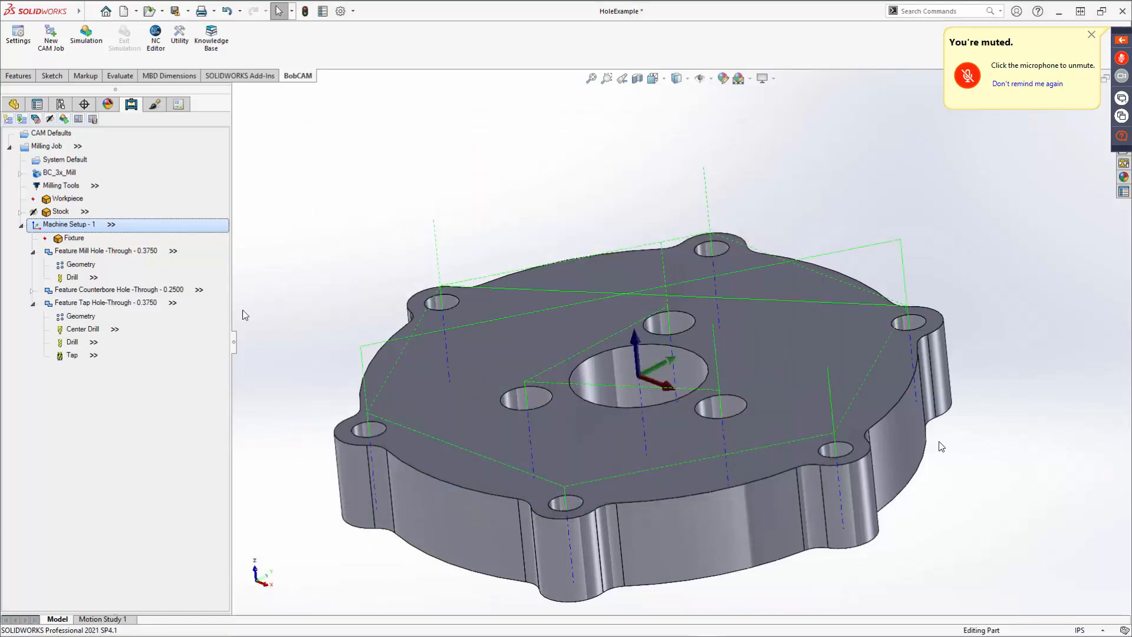
Blank the toolpath of the Feature Mill Hole -Through - 0.3750.
left_click(86, 253)
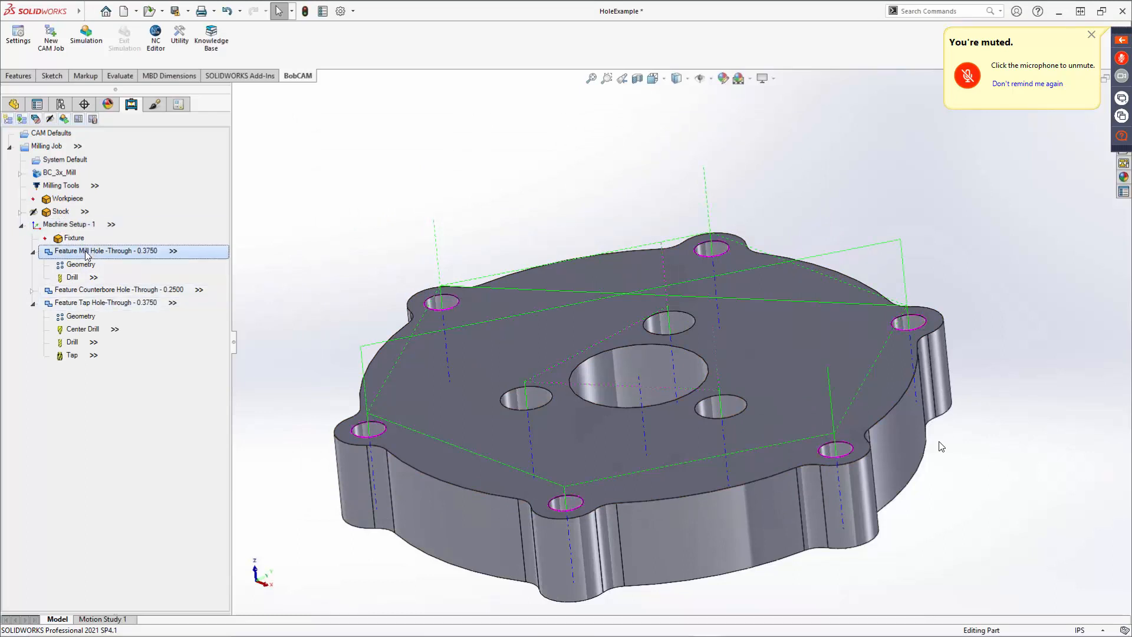
right_click(87, 253)
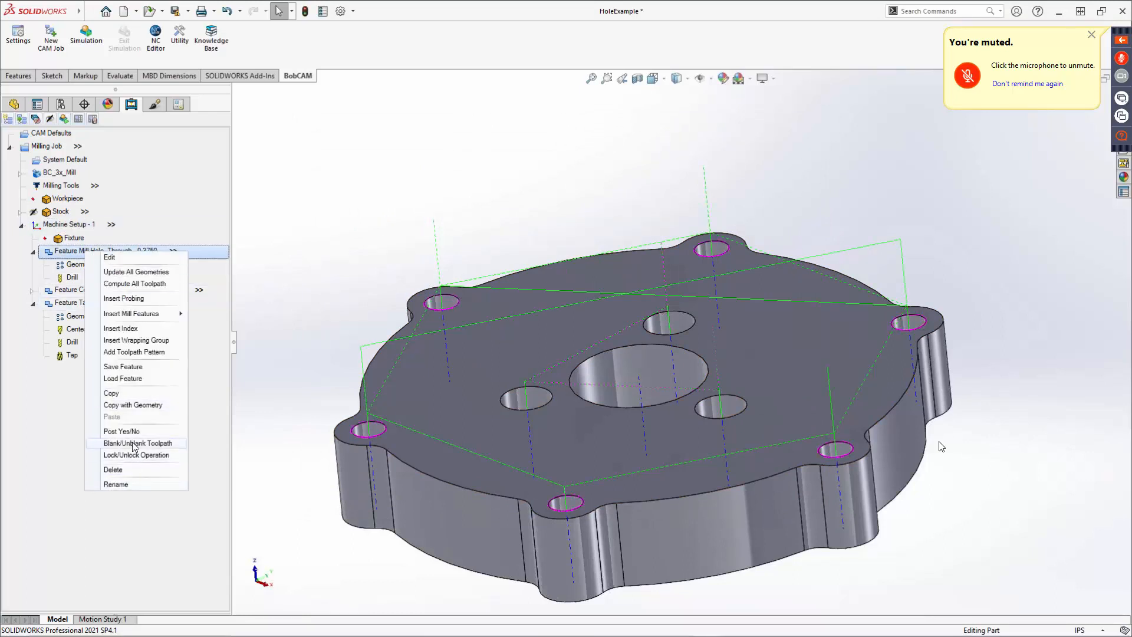
left_click(134, 444)
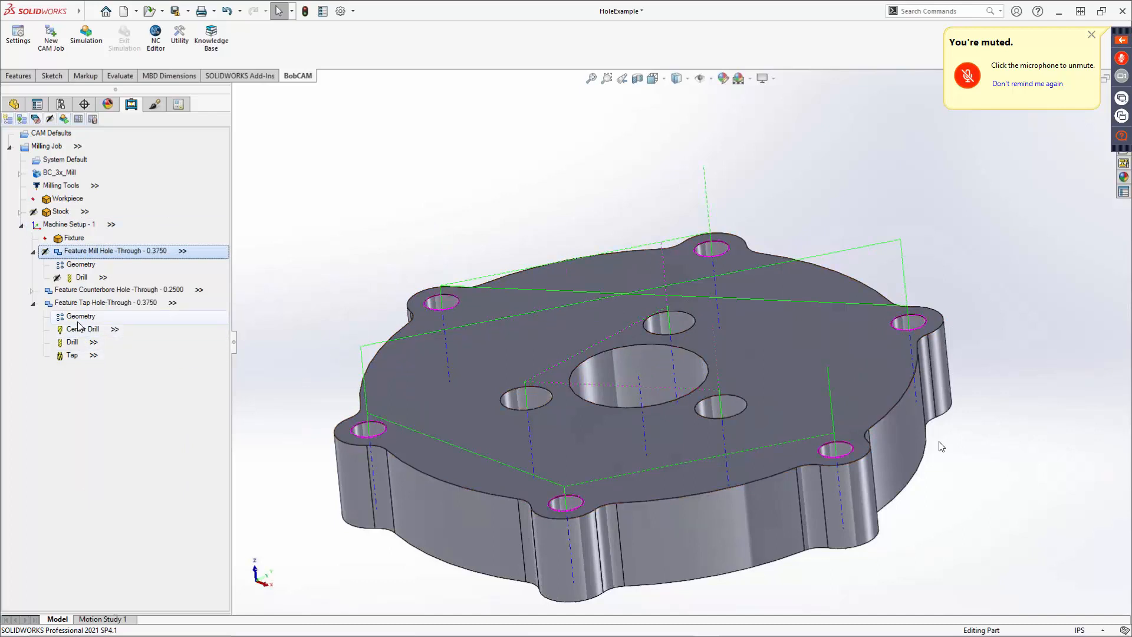
Edit the Feature Tap Hole -Through - 0.3750, step to its Machine Sequence page, and recompute it.
right_click(83, 303)
left_click(138, 310)
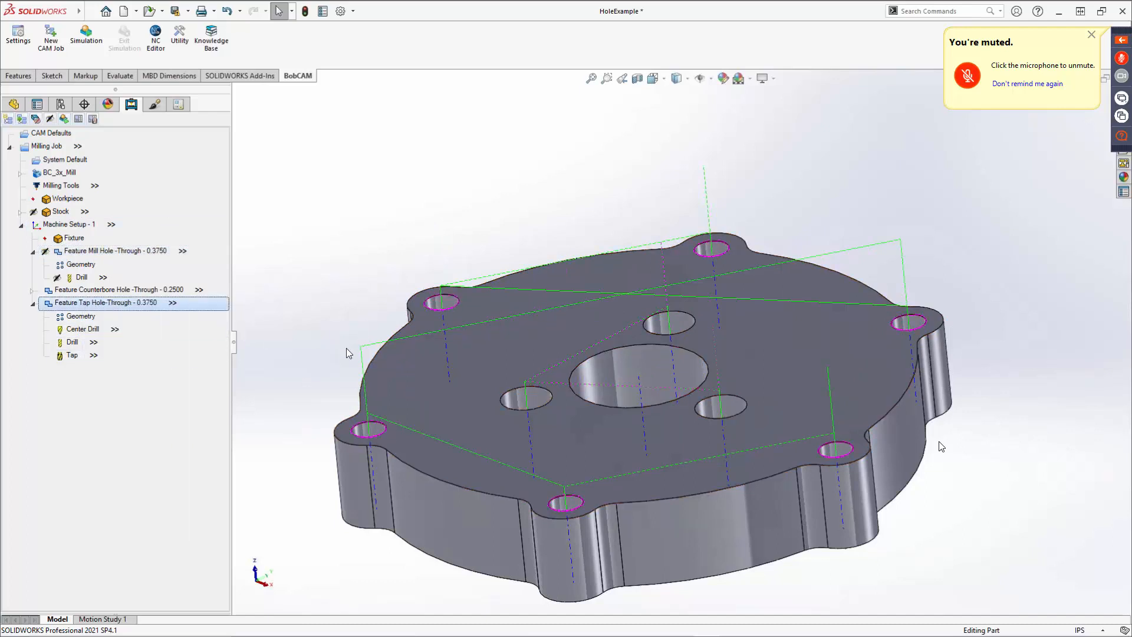
left_click(667, 503)
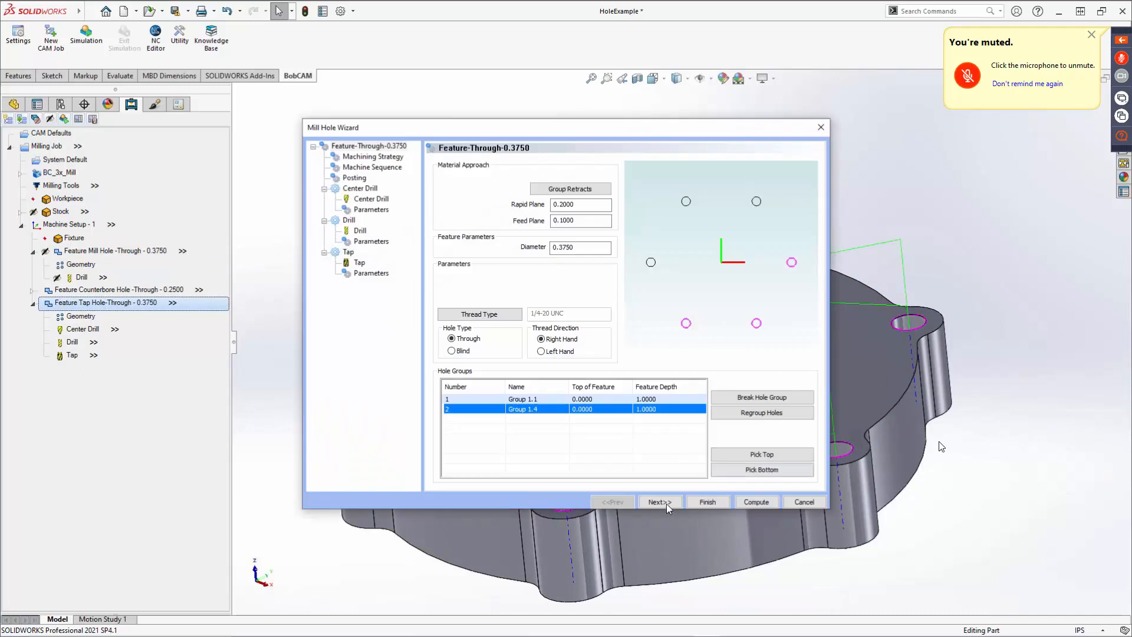
left_click(667, 504)
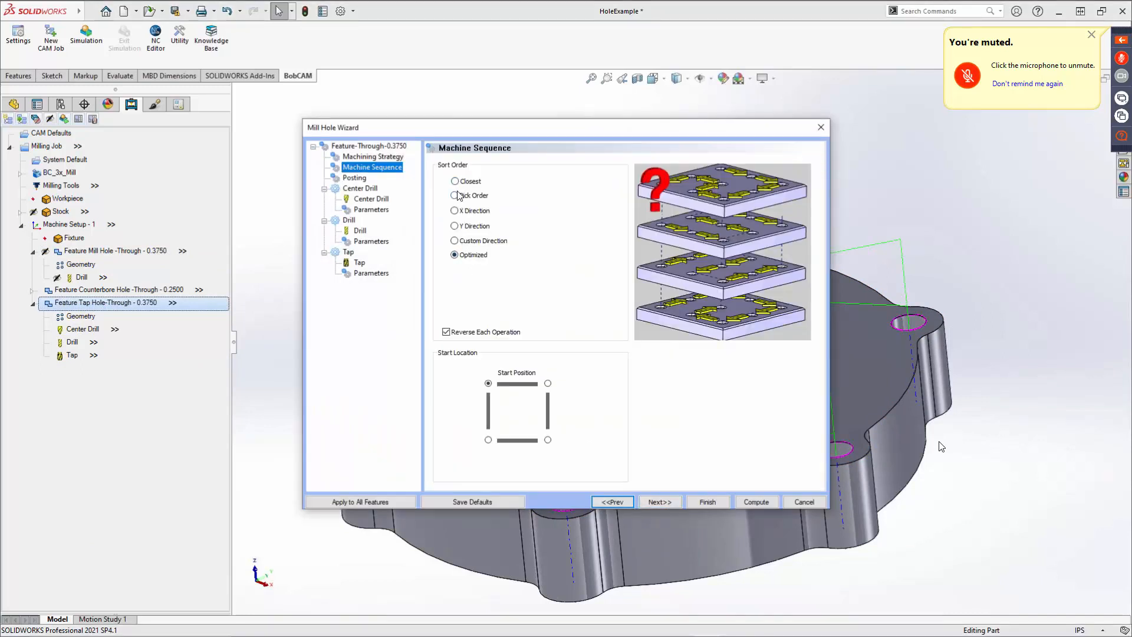
left_click(755, 502)
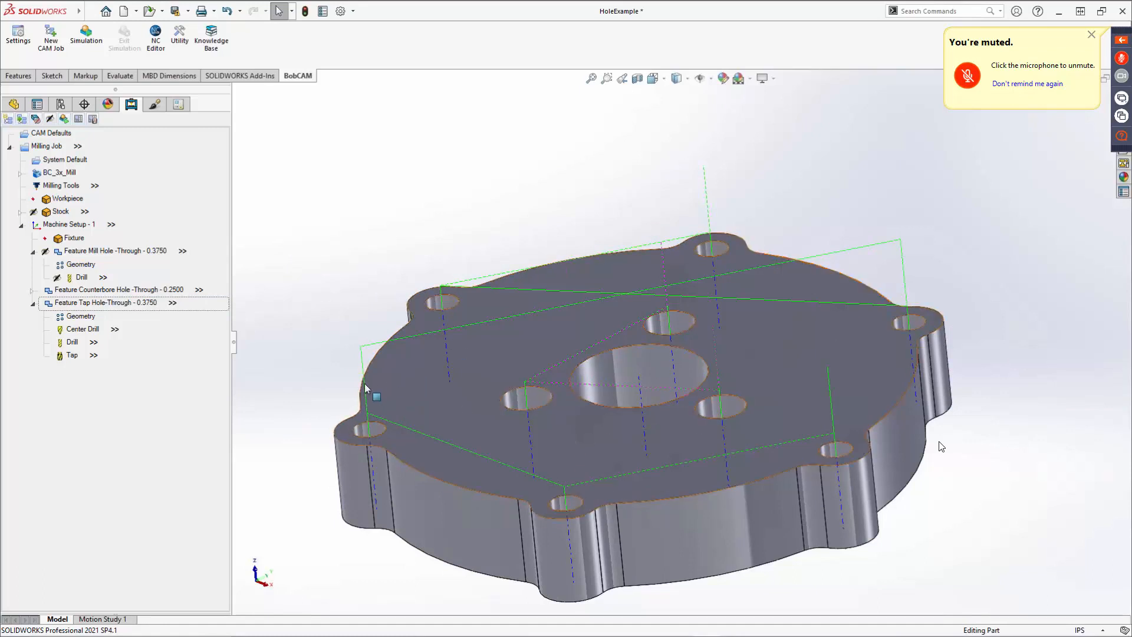
Backplot the tap feature's Center Drill toolpath, stepping through it to the end, then close the backplot.
right_click(83, 330)
left_click(110, 365)
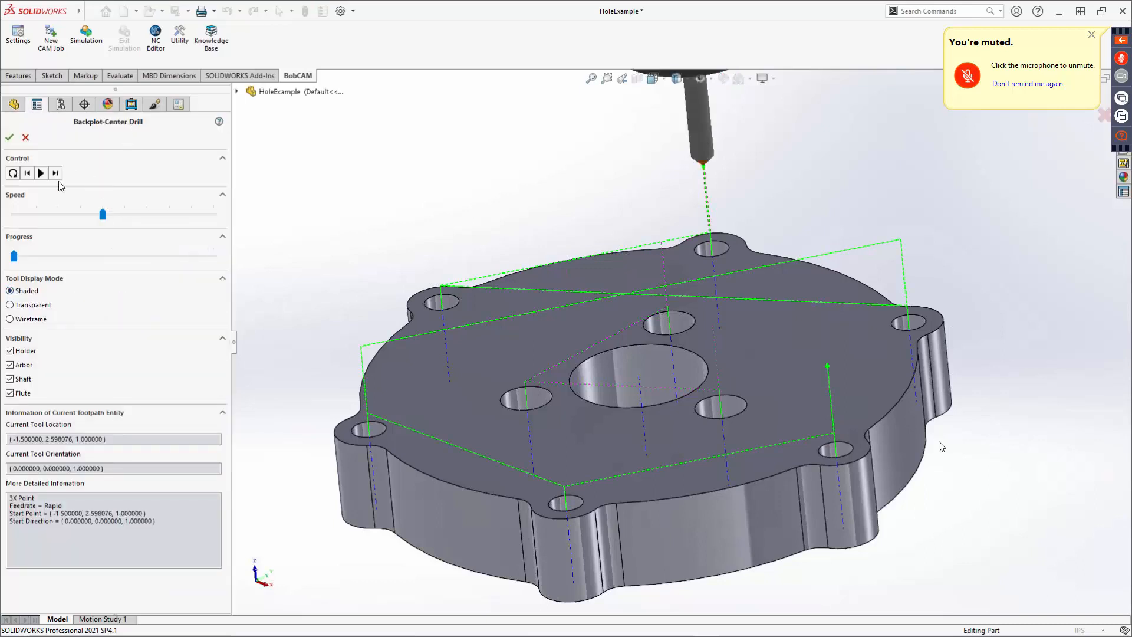
left_click(55, 172)
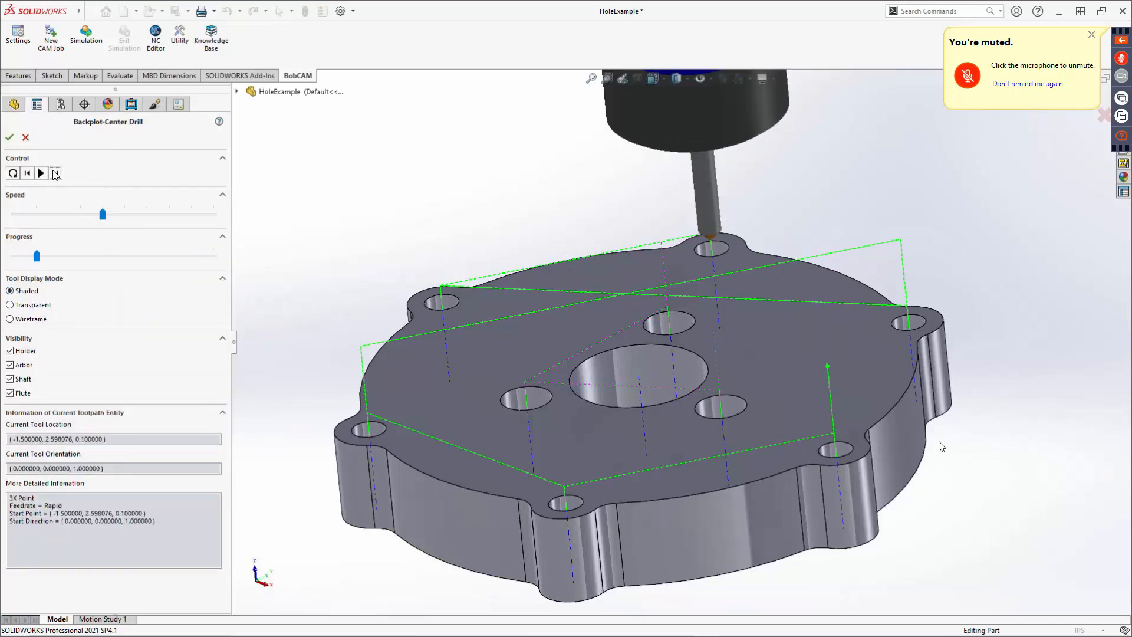
left_click(54, 172)
left_click(54, 172)
left_click(53, 172)
left_click(53, 172)
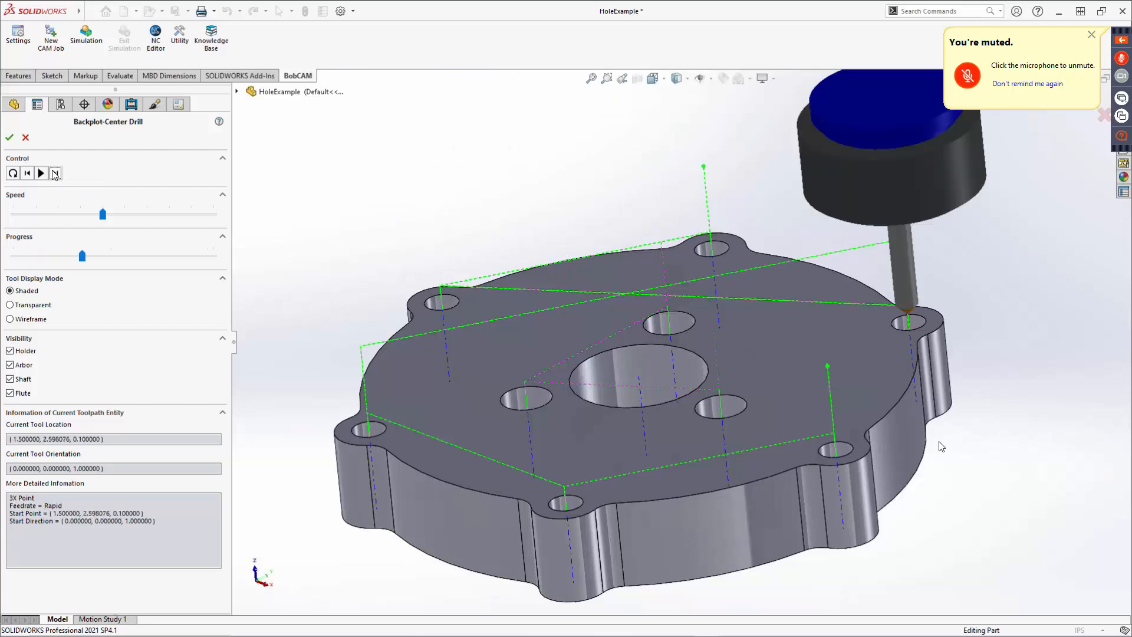
left_click(55, 173)
left_click(55, 173)
left_click(55, 172)
left_click(55, 173)
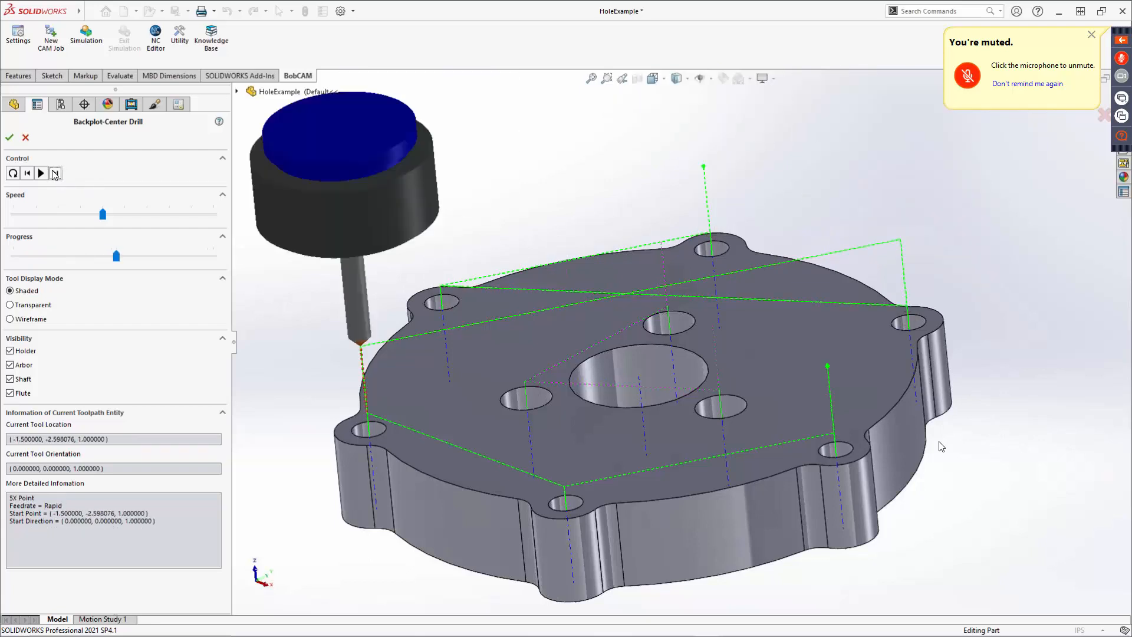
left_click(55, 173)
left_click(55, 173)
left_click(55, 172)
left_click(55, 173)
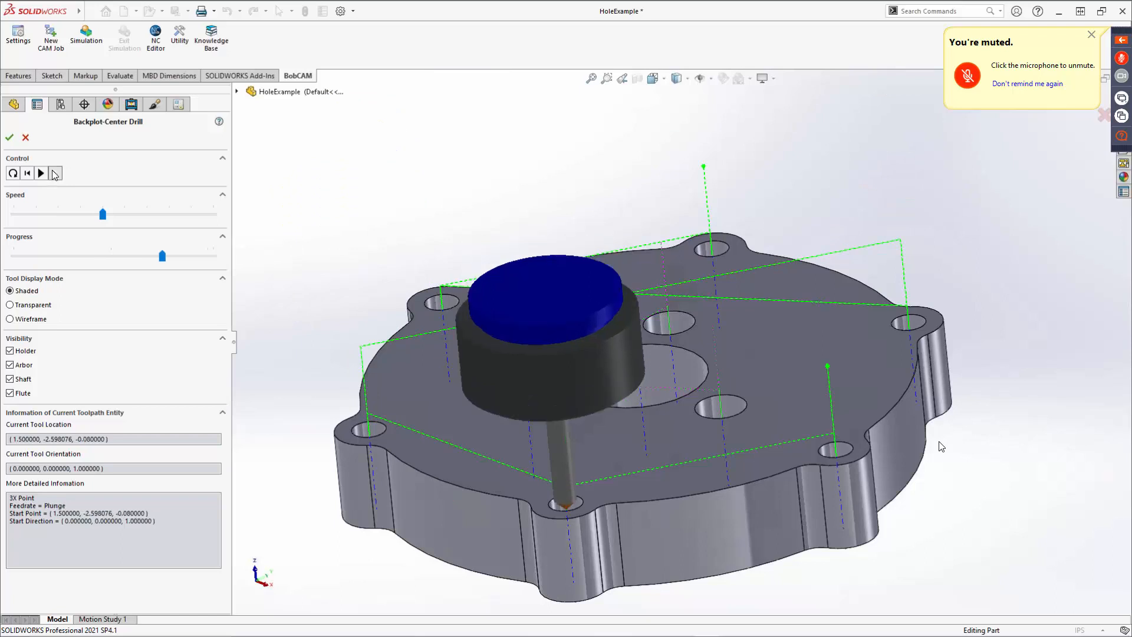
left_click(55, 173)
left_click(55, 172)
left_click(55, 173)
left_click(55, 172)
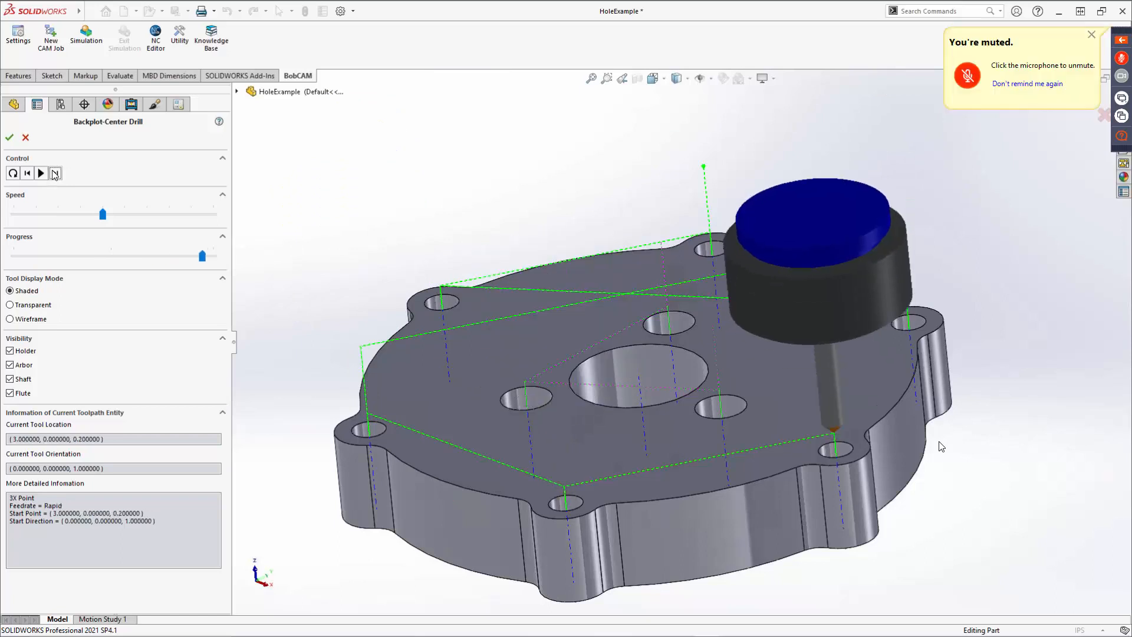
left_click(55, 173)
left_click(55, 173)
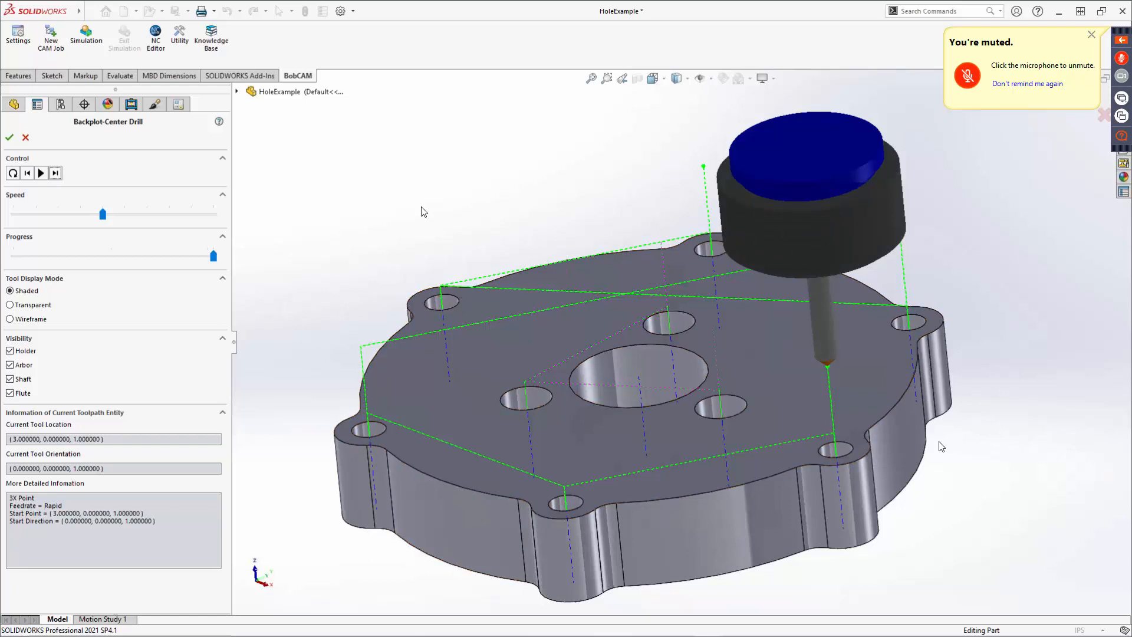
left_click(26, 137)
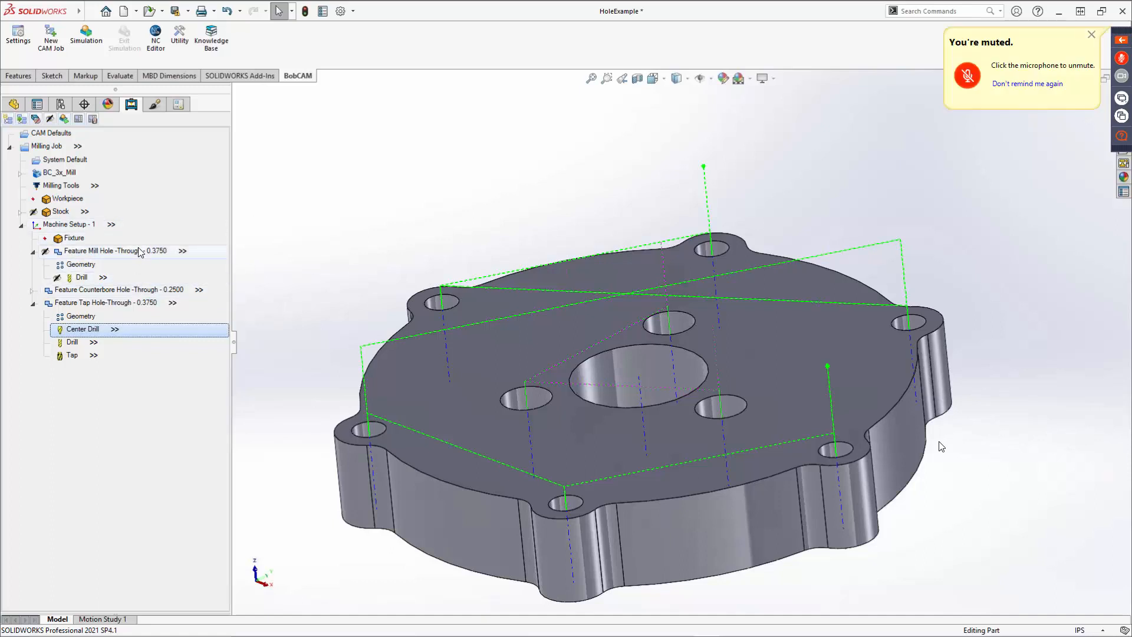
left_click(188, 11)
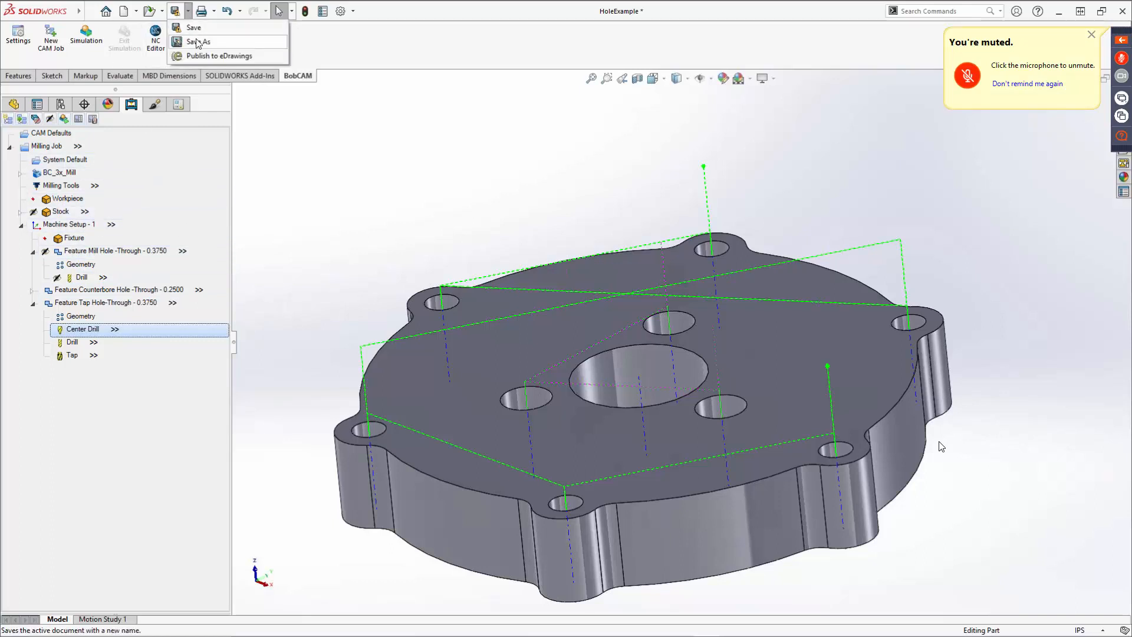
left_click(345, 177)
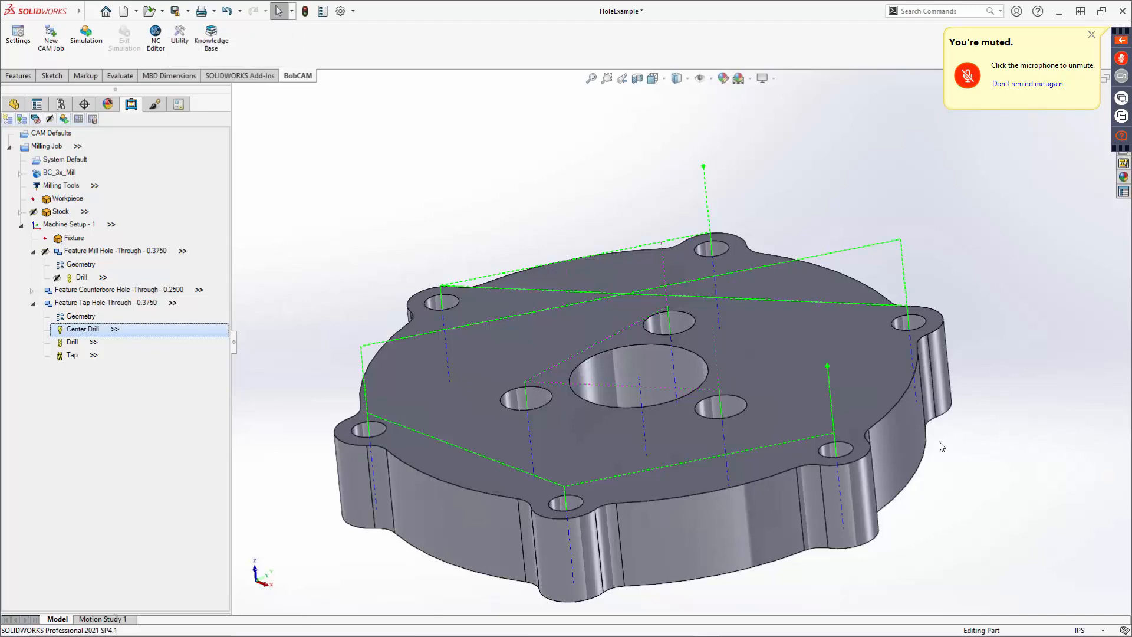
left_click(465, 341)
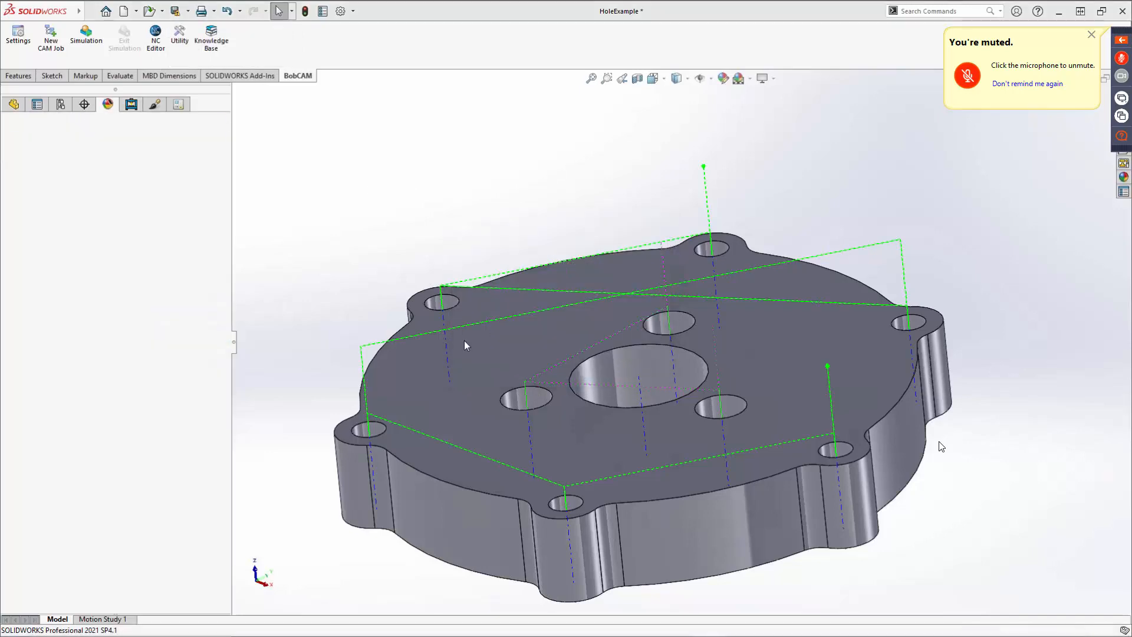
Open the part 3DExample3 from the BobCAM Examples folder.
left_click(149, 11)
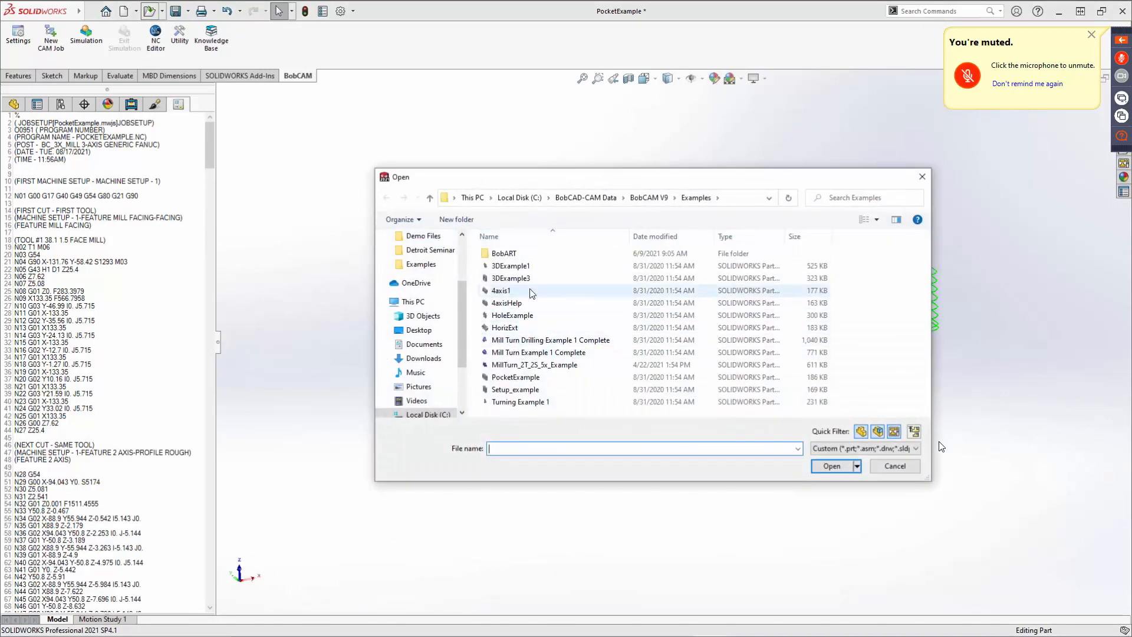
left_click(522, 266)
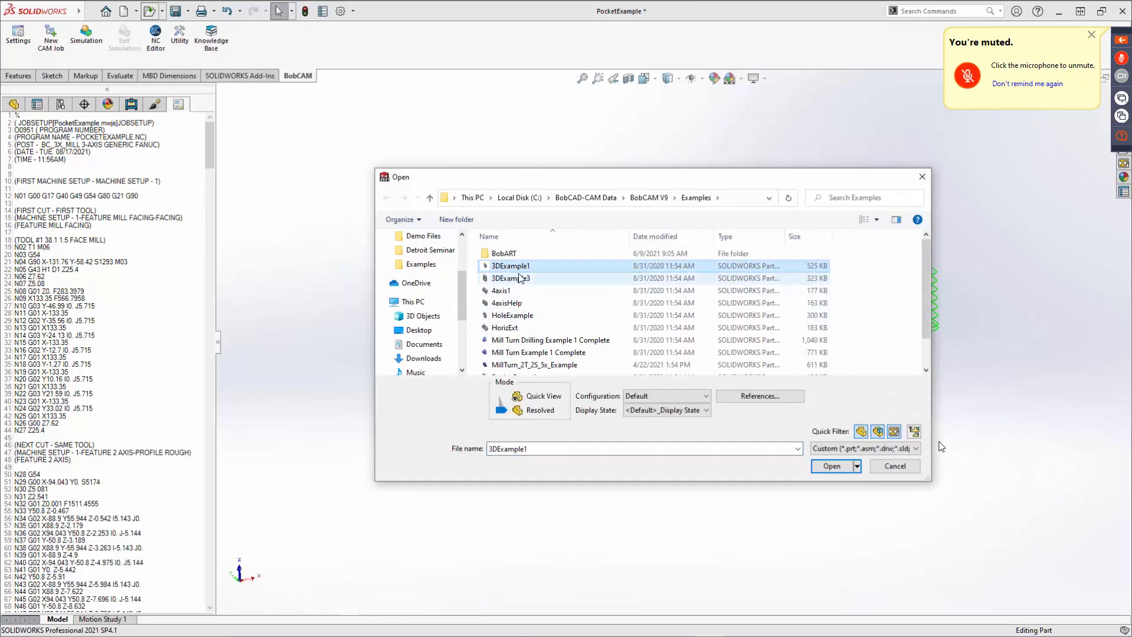
left_click(520, 278)
left_click(827, 466)
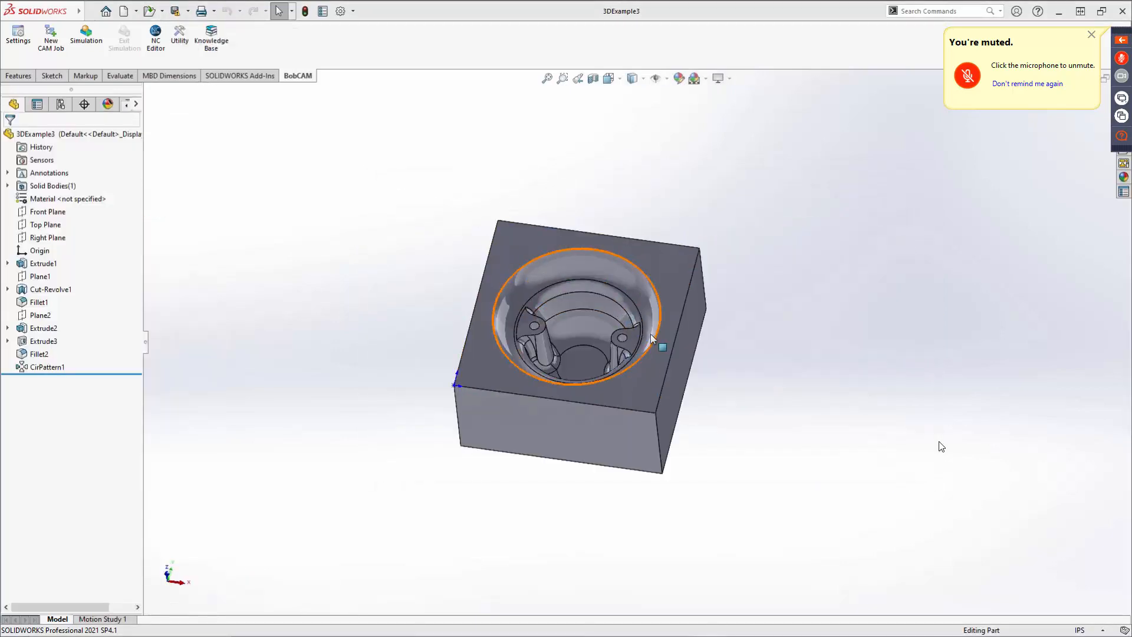
Start a new milling CAM job on the BC_3x_Mill machine with the stock wizard enabled.
middle_click_drag(650, 334, 683, 486)
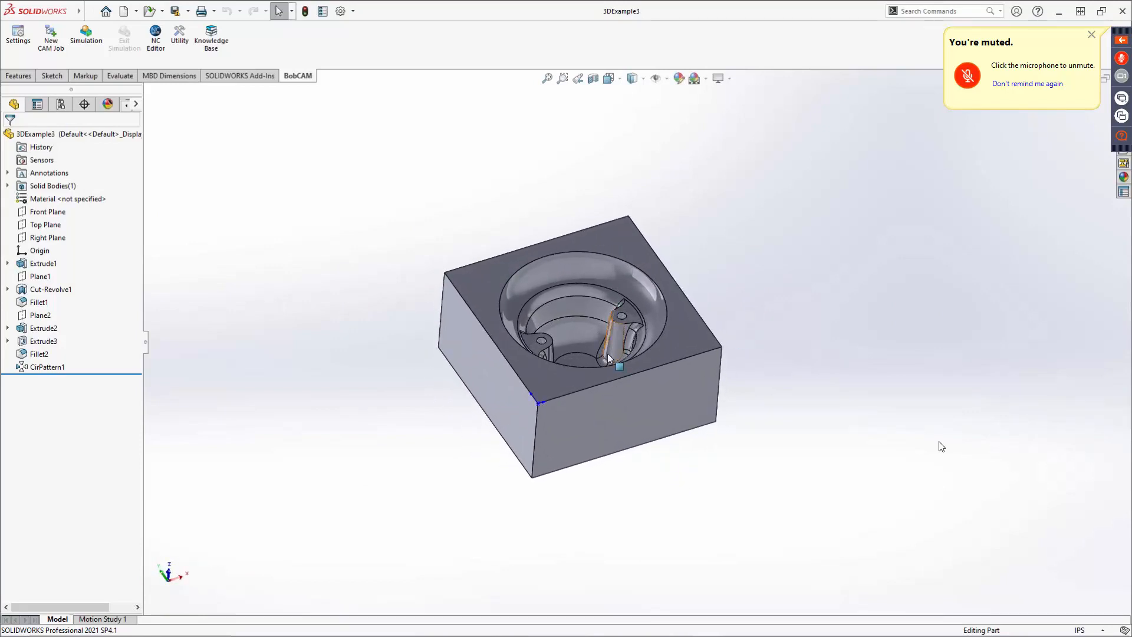
scroll(606, 312, "down", 8)
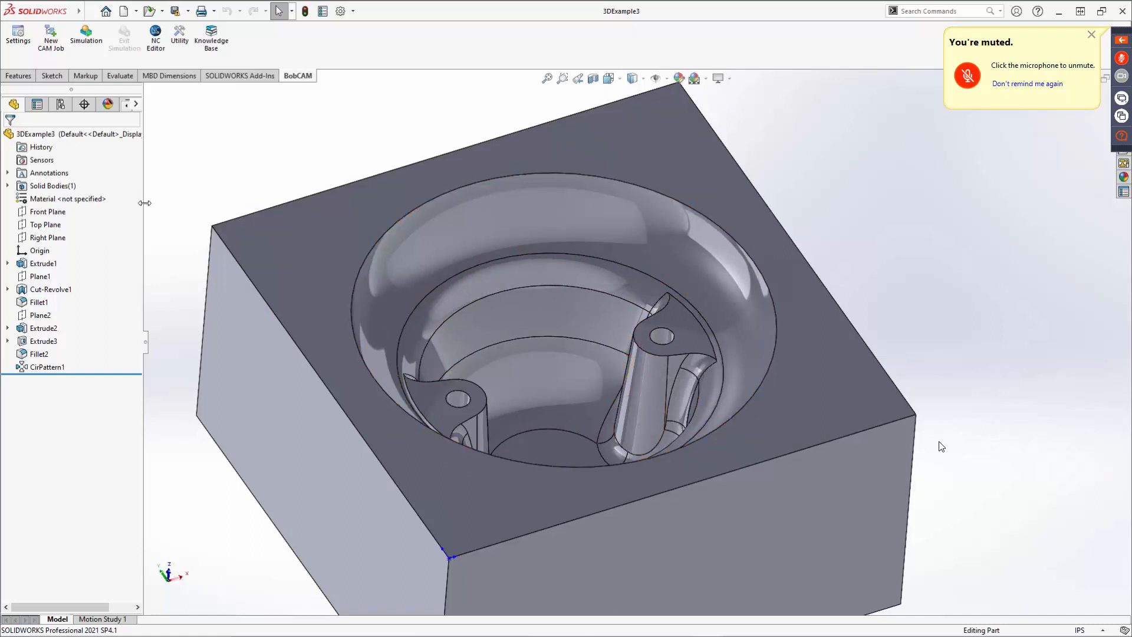
left_click_drag(144, 203, 242, 203)
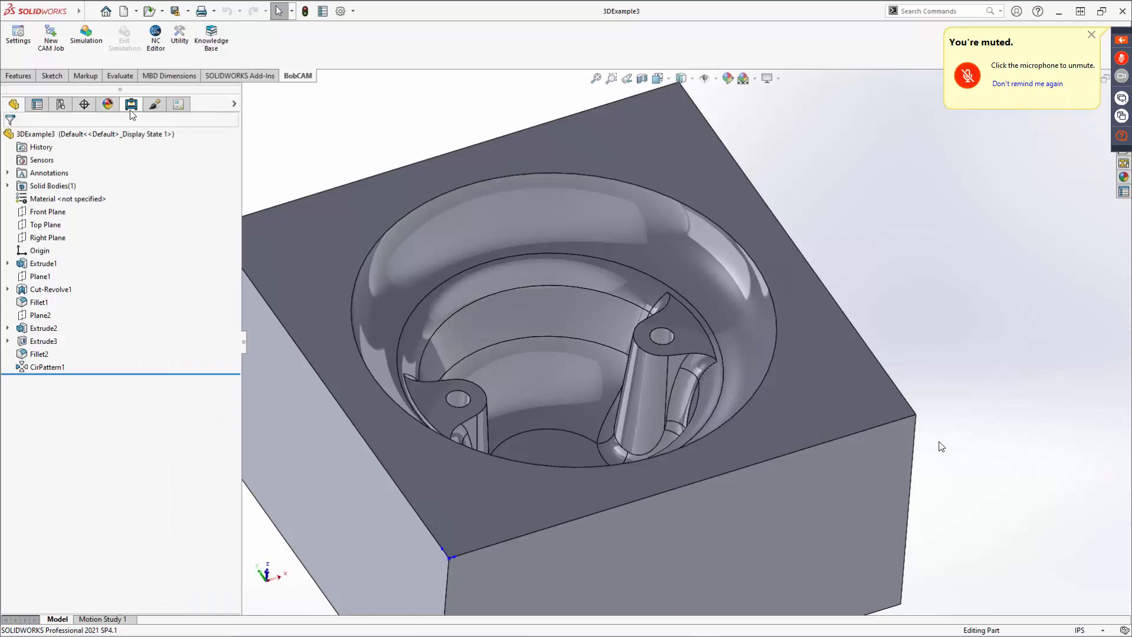
left_click(51, 39)
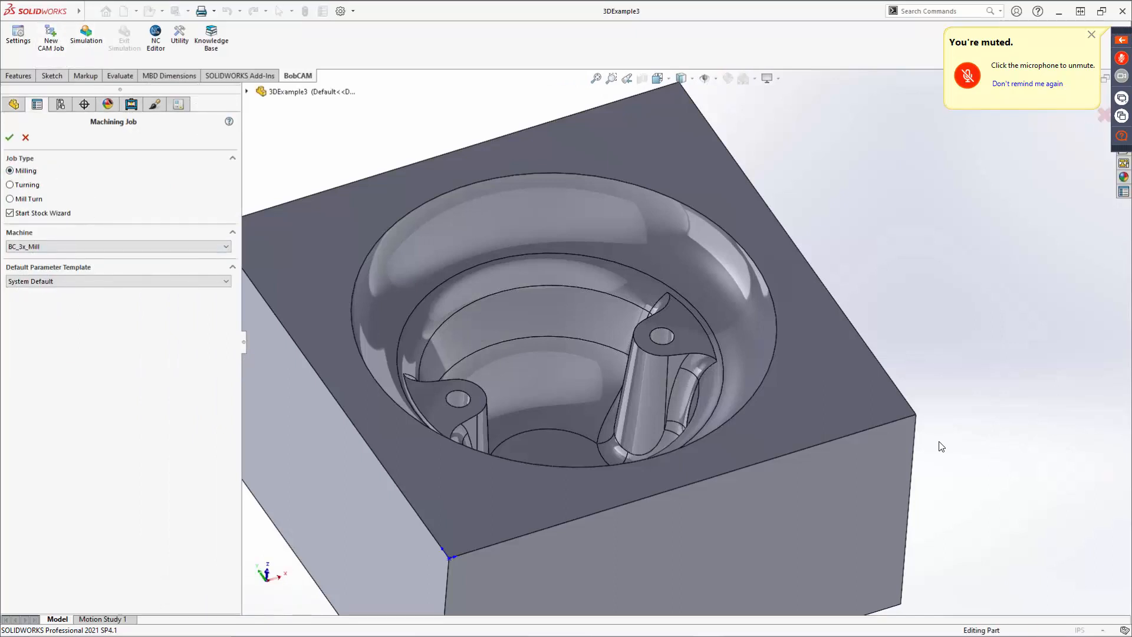
left_click(9, 138)
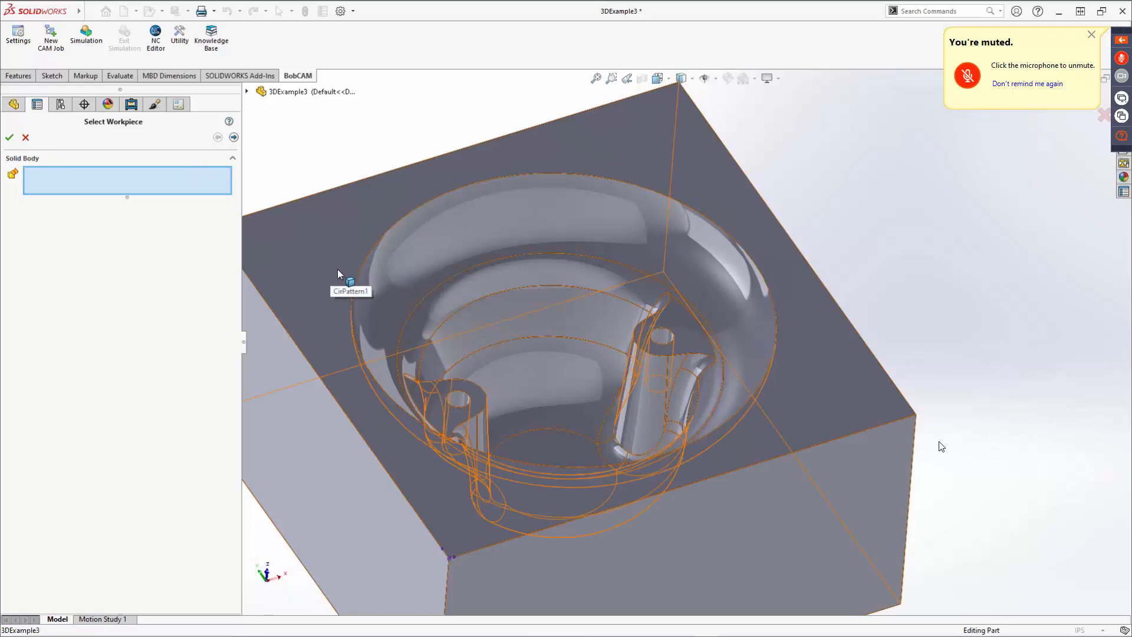
Select the part's solid body as the workpiece and accept the default bounding-box stock.
left_click(312, 312)
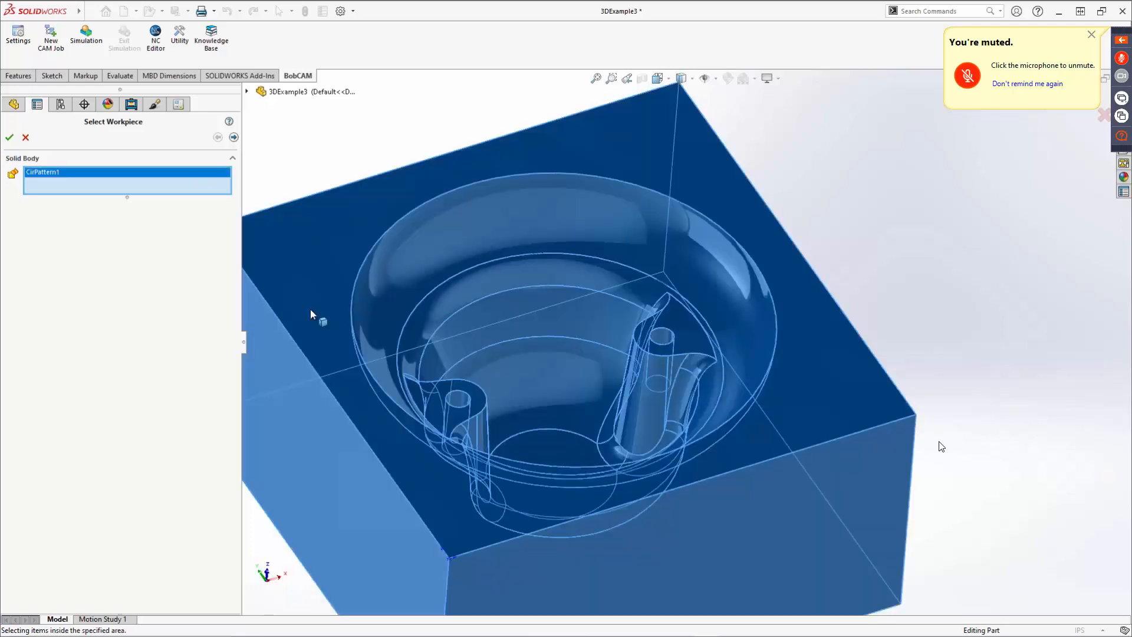
left_click(234, 138)
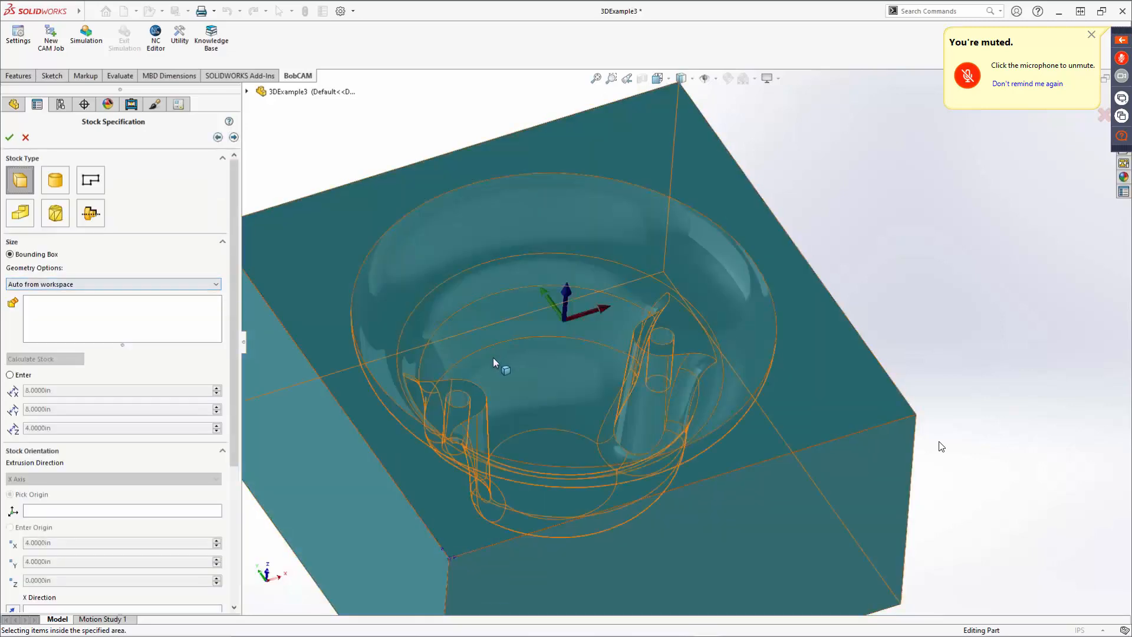
middle_click_drag(493, 357, 694, 358)
scroll(620, 331, "down", 3)
scroll(615, 332, "up", 5)
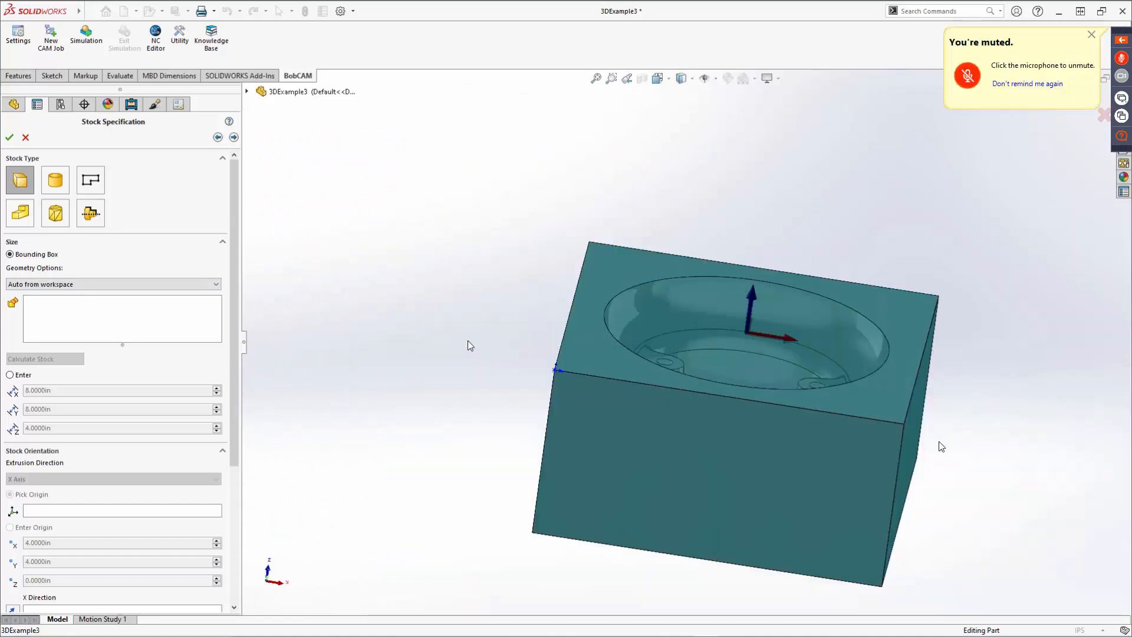
left_click(234, 138)
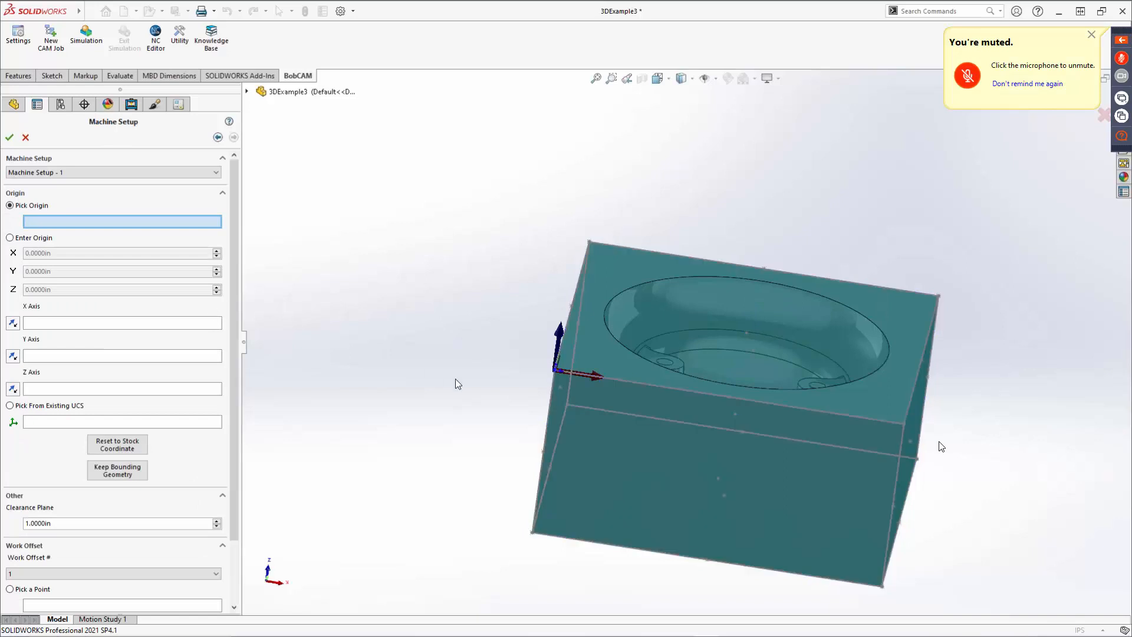
Accept the machine setup with its default origin to create the milling job.
middle_click_drag(456, 378, 602, 471)
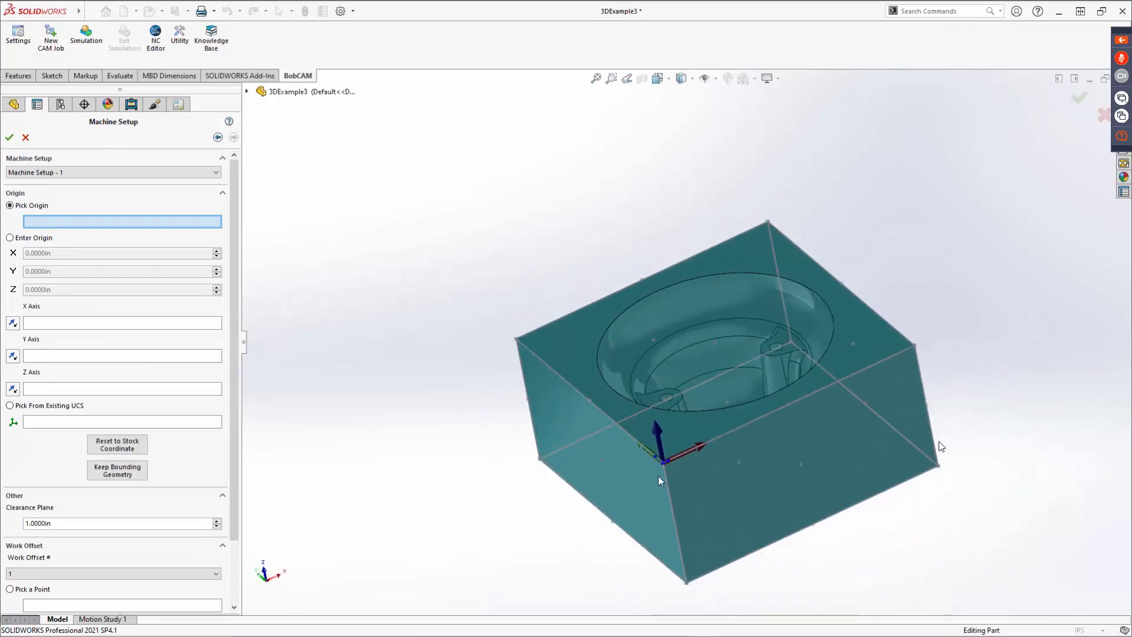
scroll(671, 470, "down", 4)
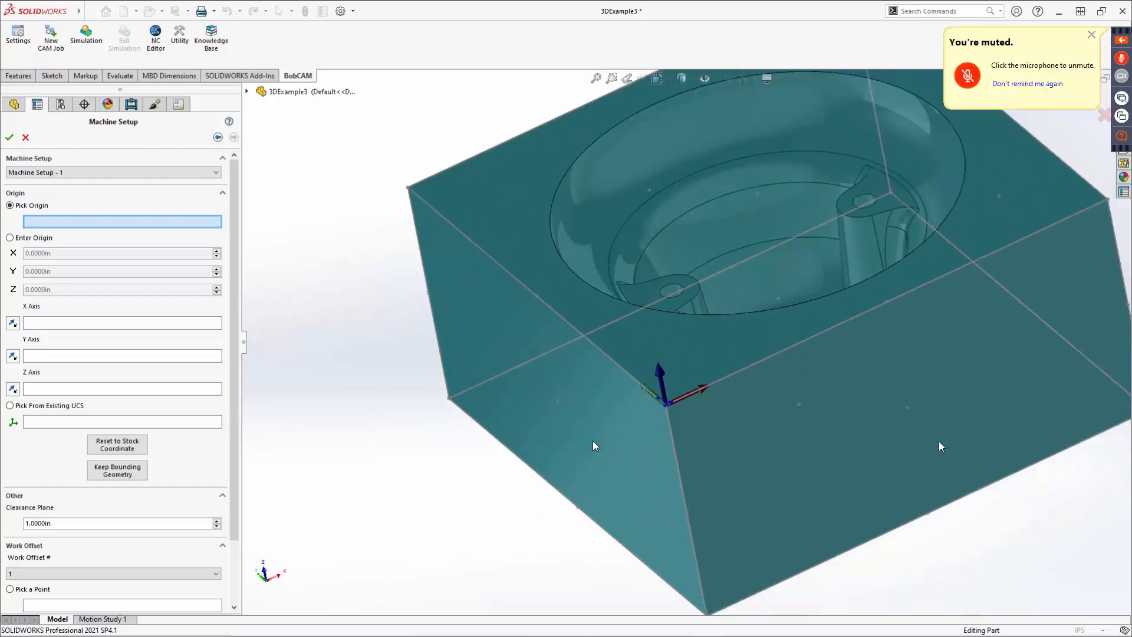
scroll(594, 443, "up", 2)
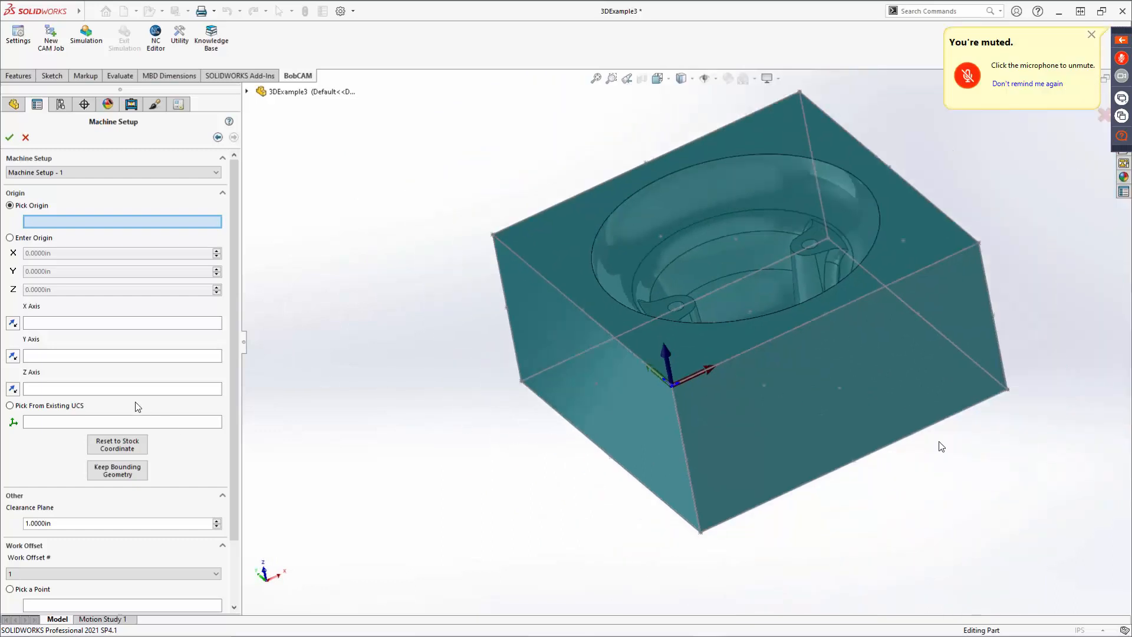
scroll(118, 454, "down", 3)
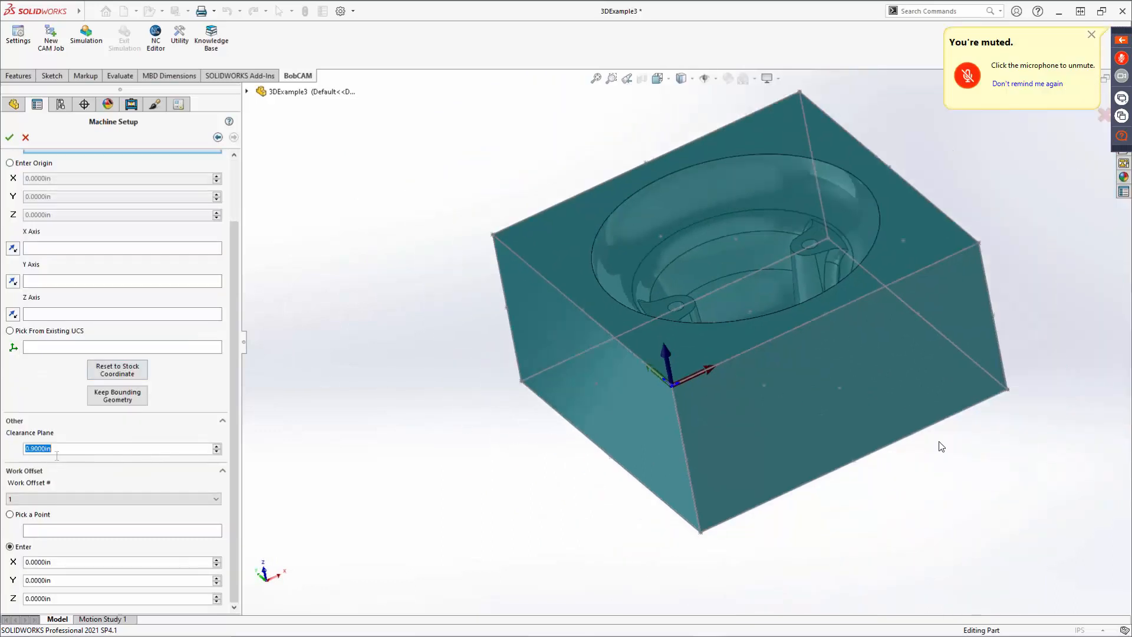
scroll(81, 481, "up", 3)
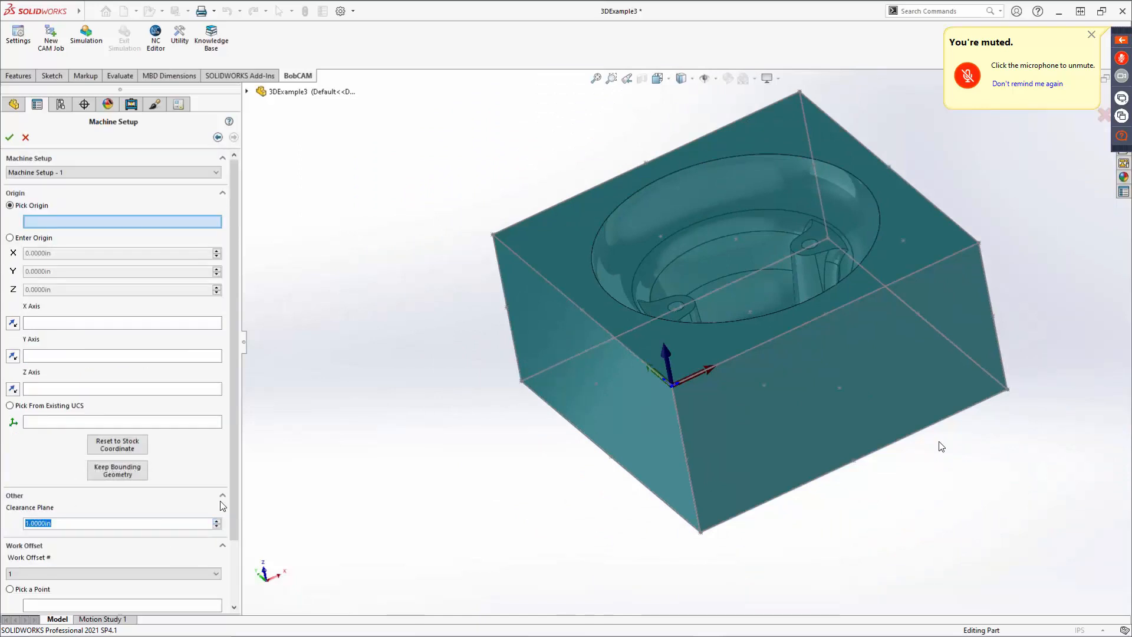
left_click_drag(231, 508, 228, 576)
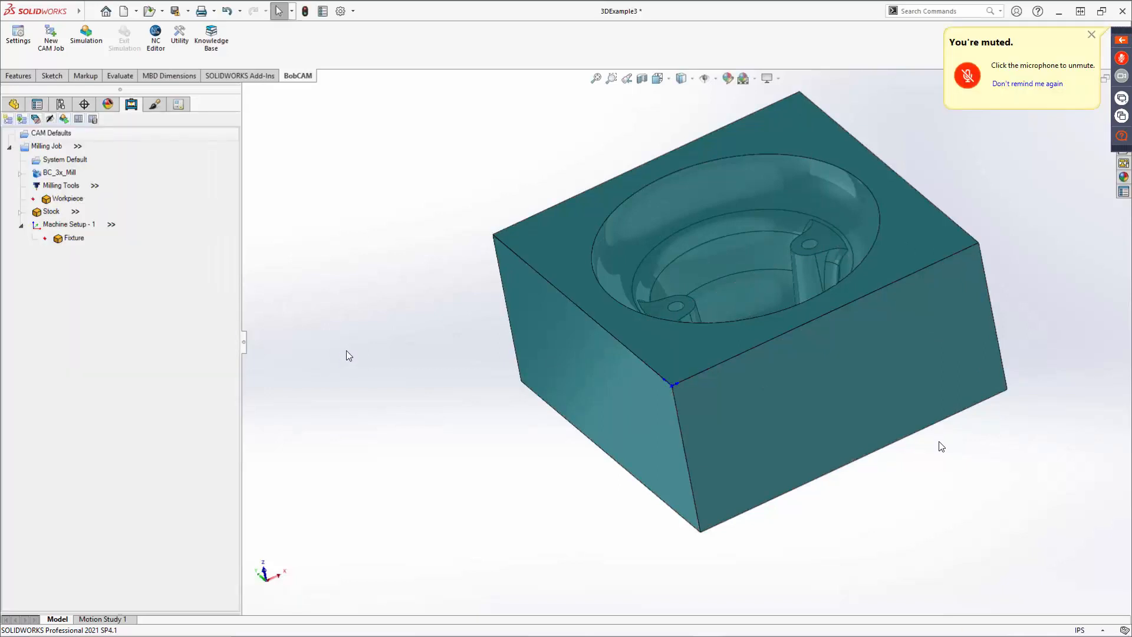
right_click(73, 225)
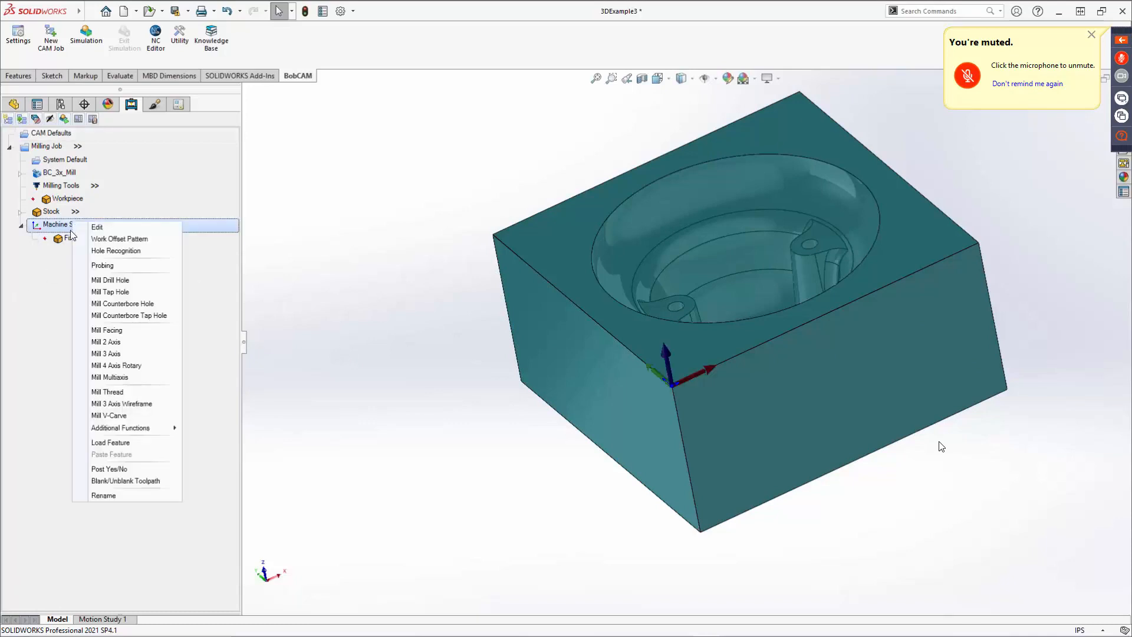
left_click(118, 353)
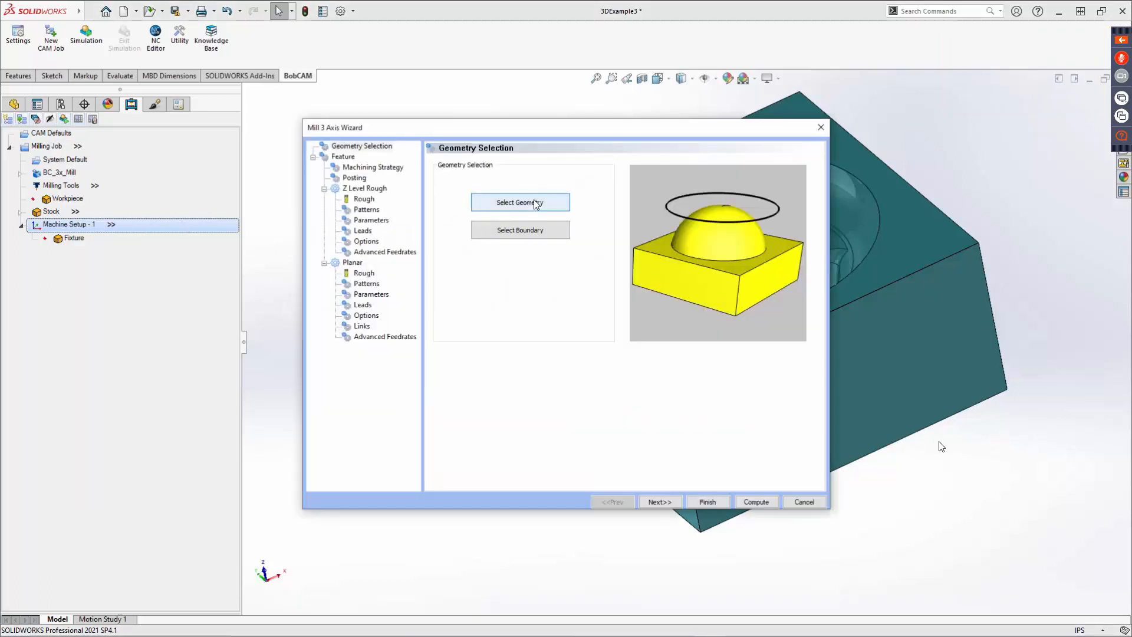
left_click(536, 202)
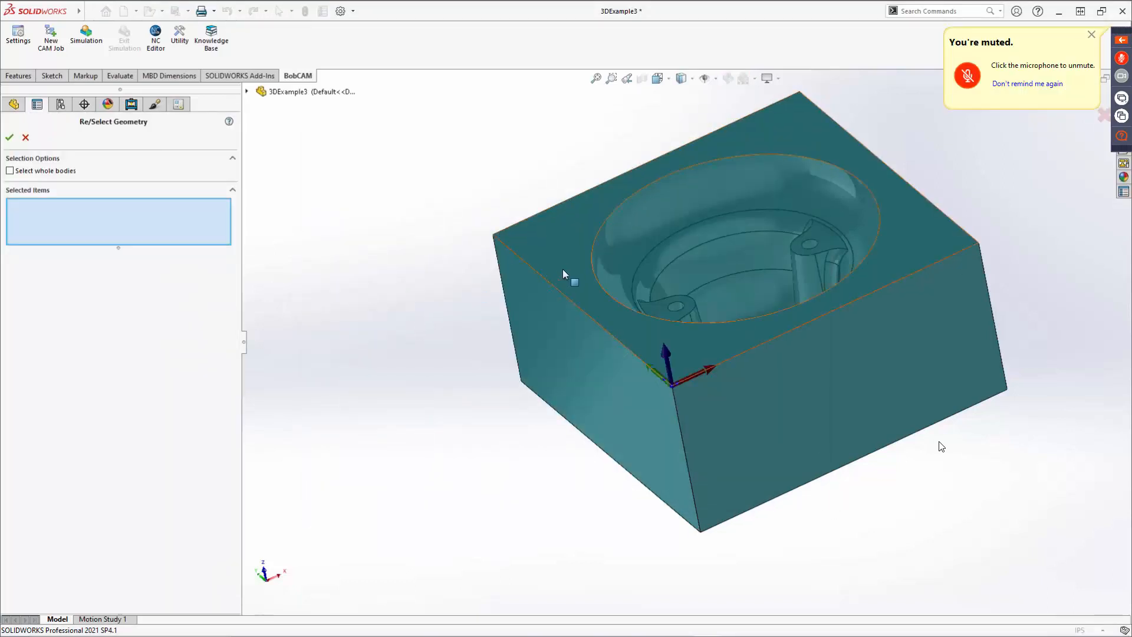
left_click(11, 173)
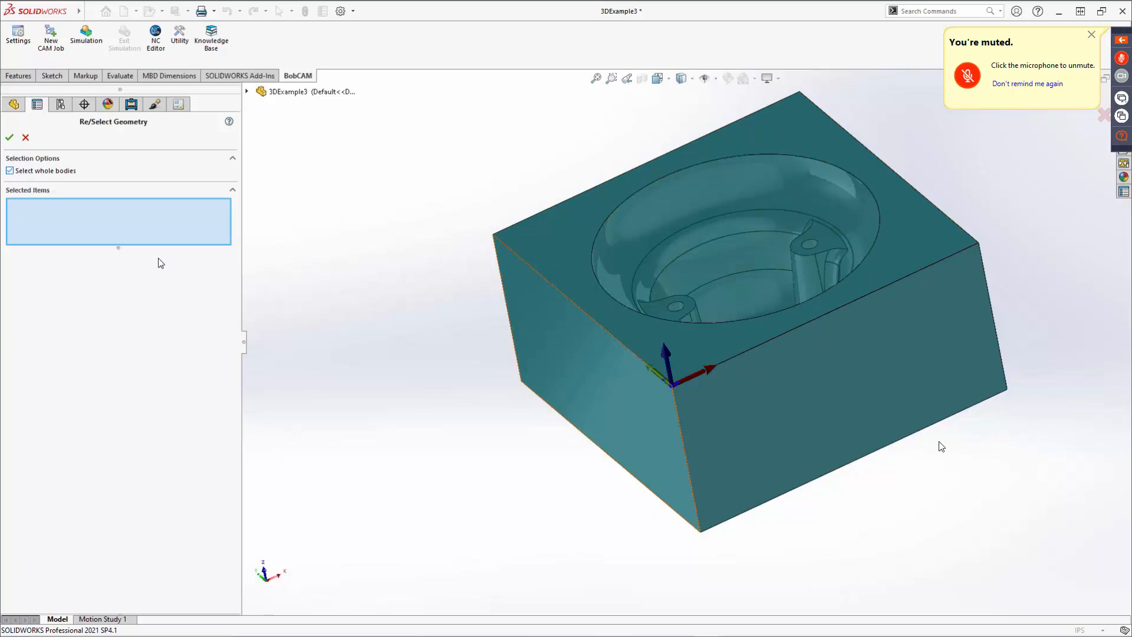
left_click(520, 273)
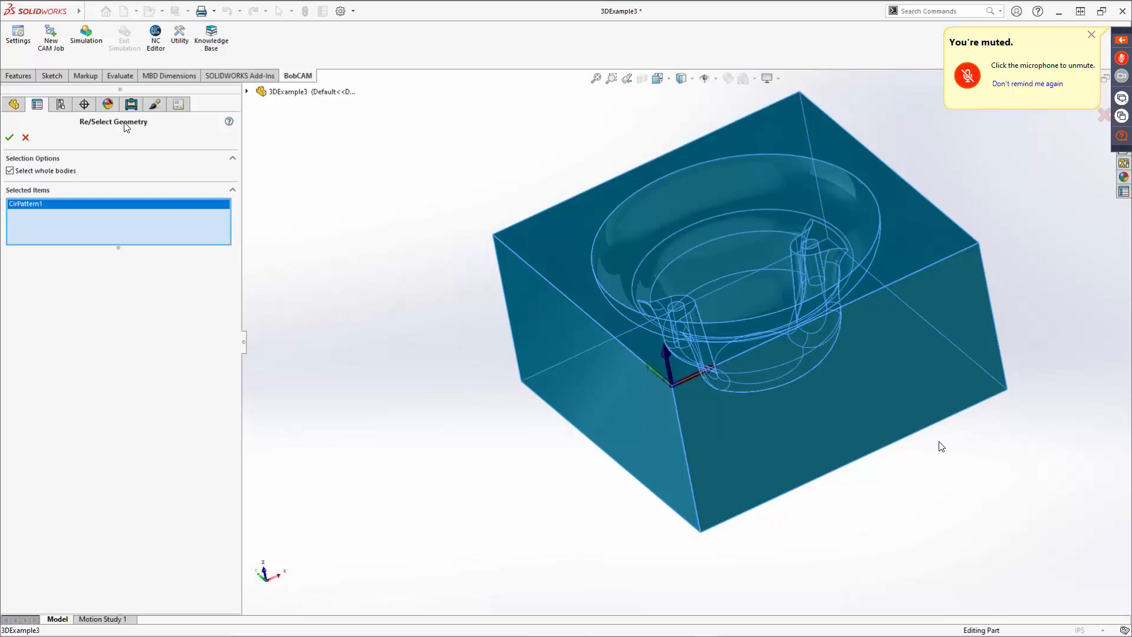
left_click(10, 139)
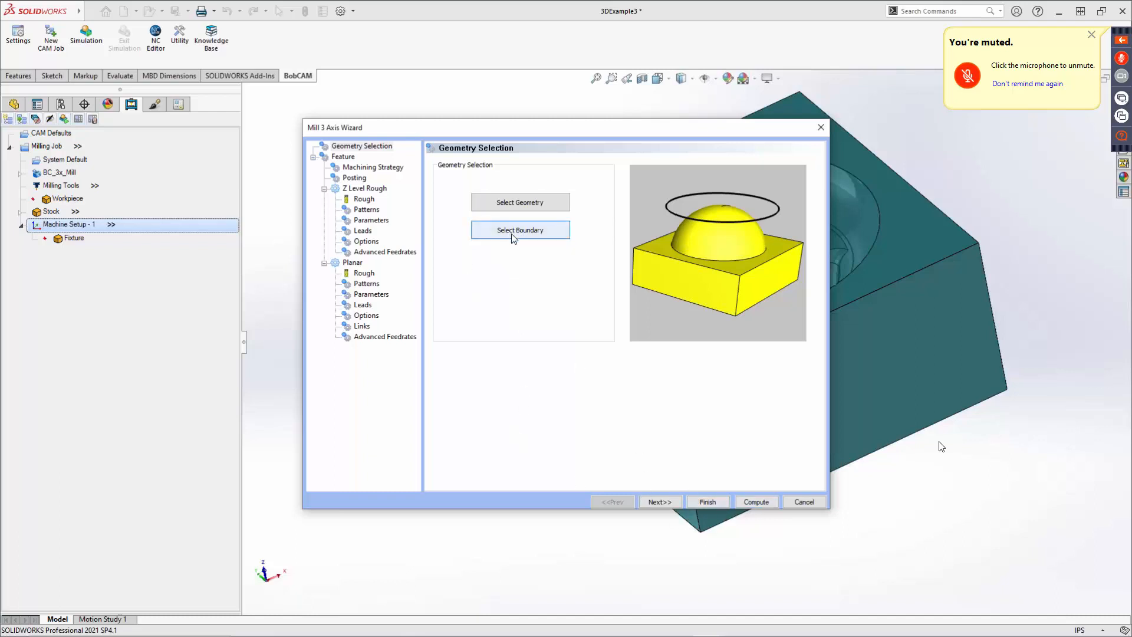
left_click(805, 502)
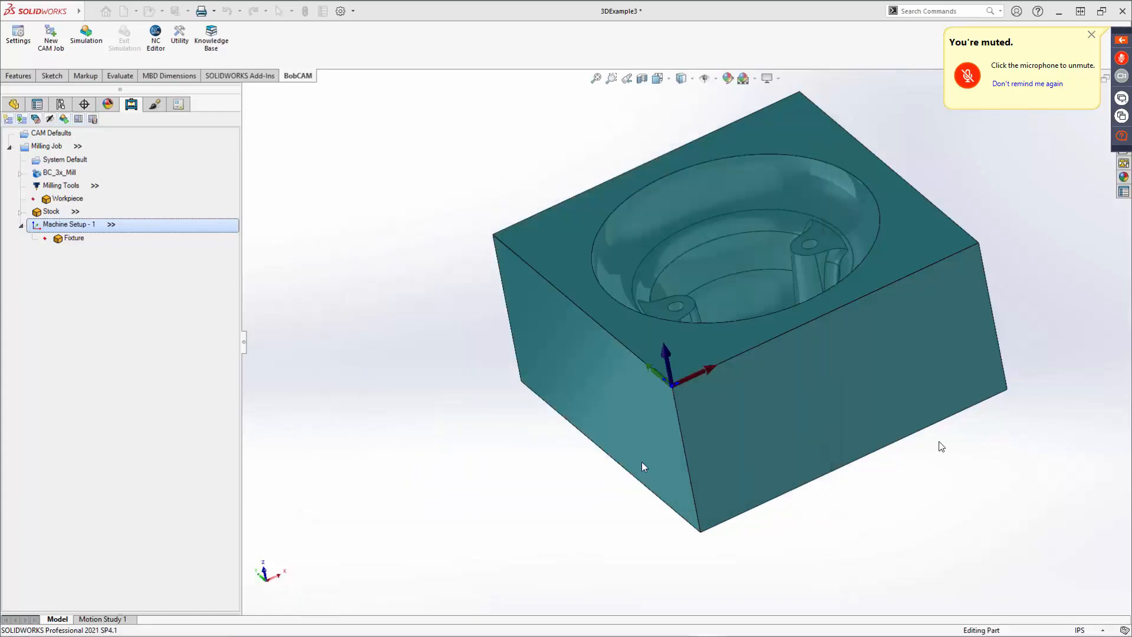
Edit the stock and set its -X offset to 1 in.
right_click(53, 214)
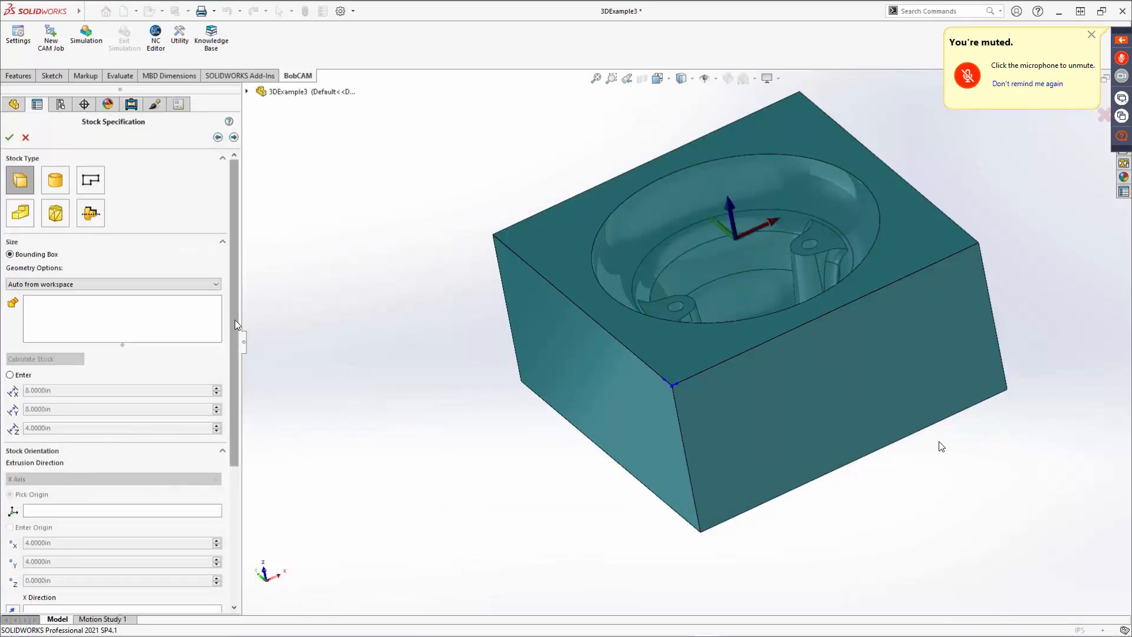
left_click_drag(235, 324, 232, 510)
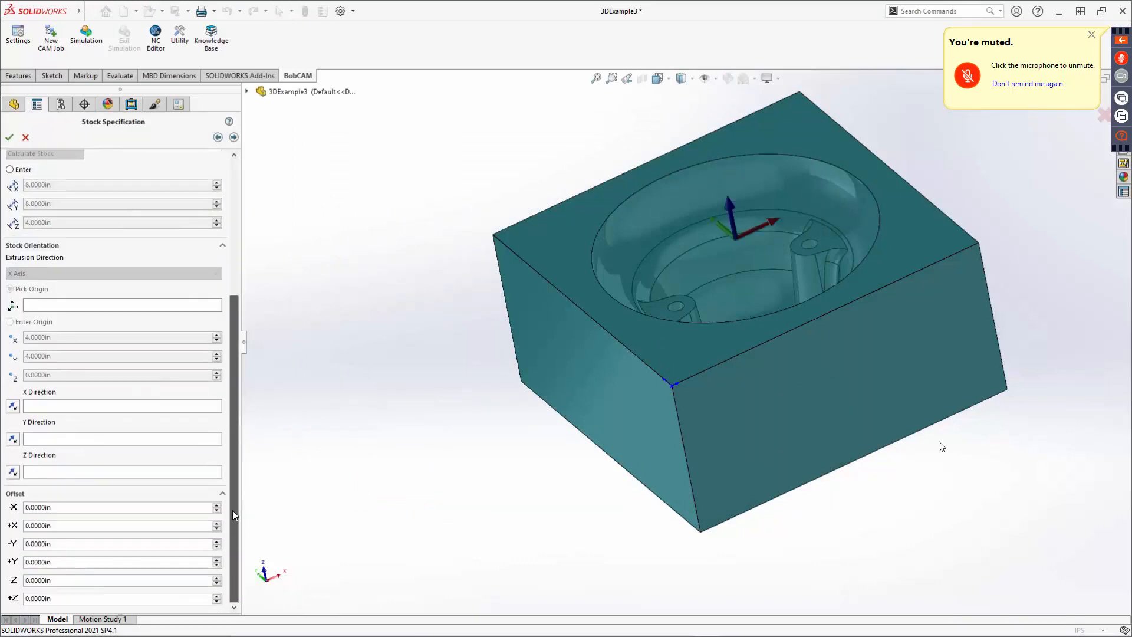
left_click(69, 509)
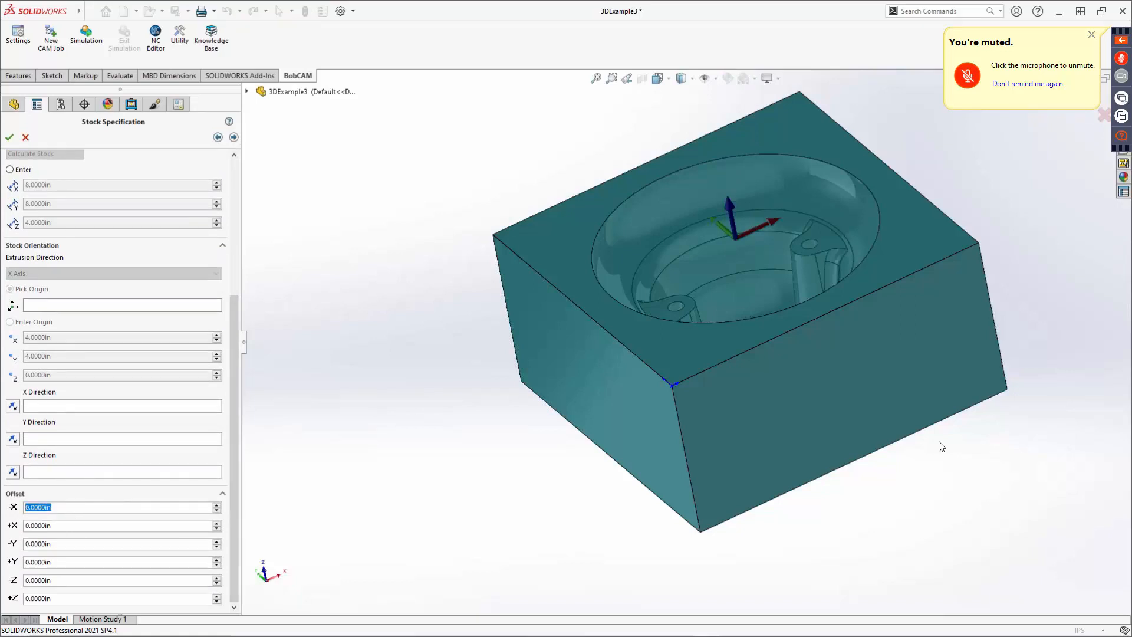
type("1")
key("Tab")
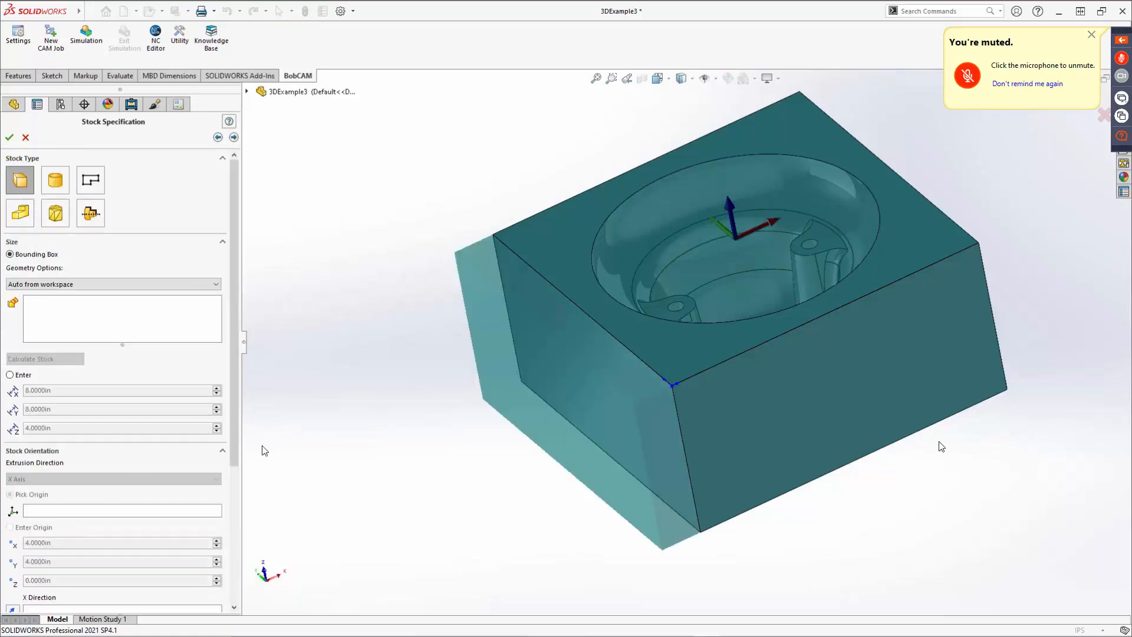
Set the stock's +X, -Y and +Y offsets to 1 in each and advance to the machine setup.
left_click_drag(235, 430, 226, 615)
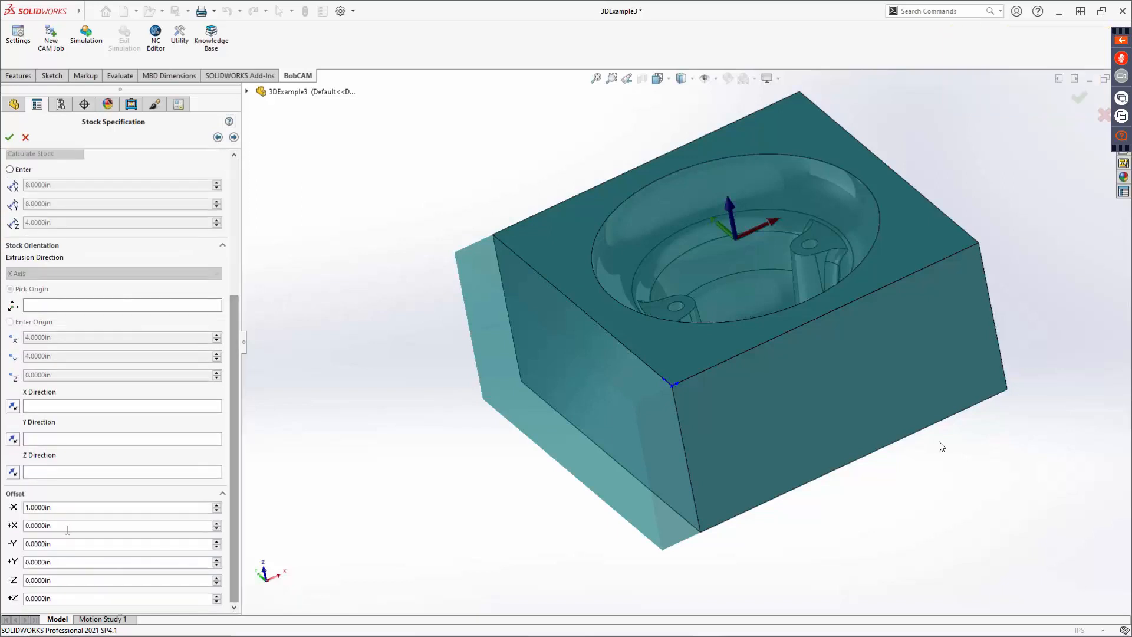
left_click(41, 526)
type("1")
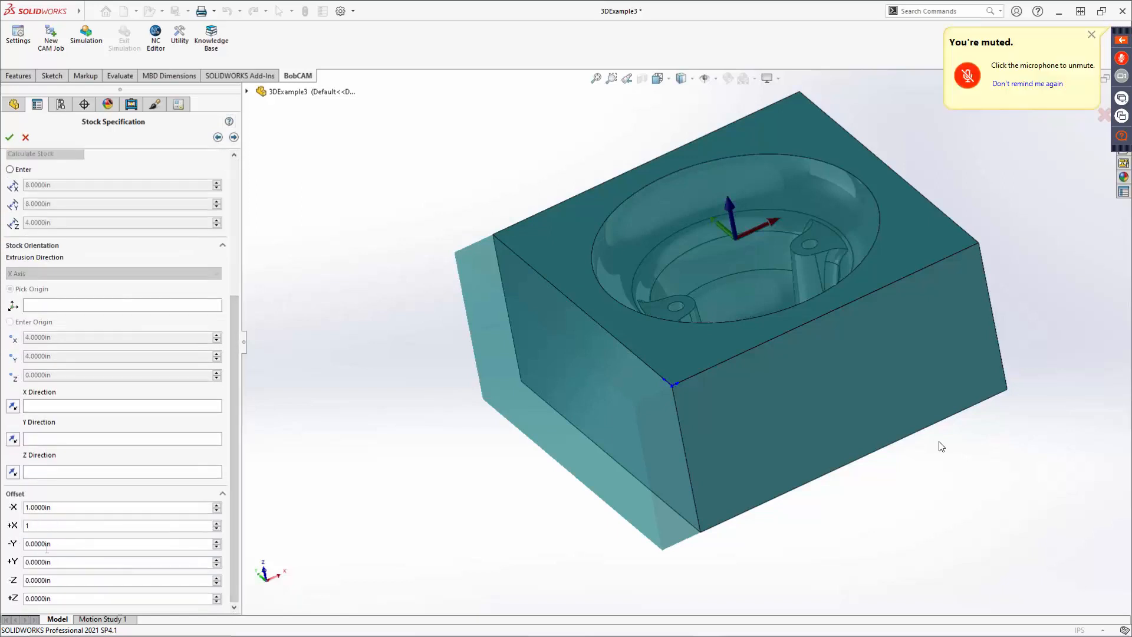
key("Tab")
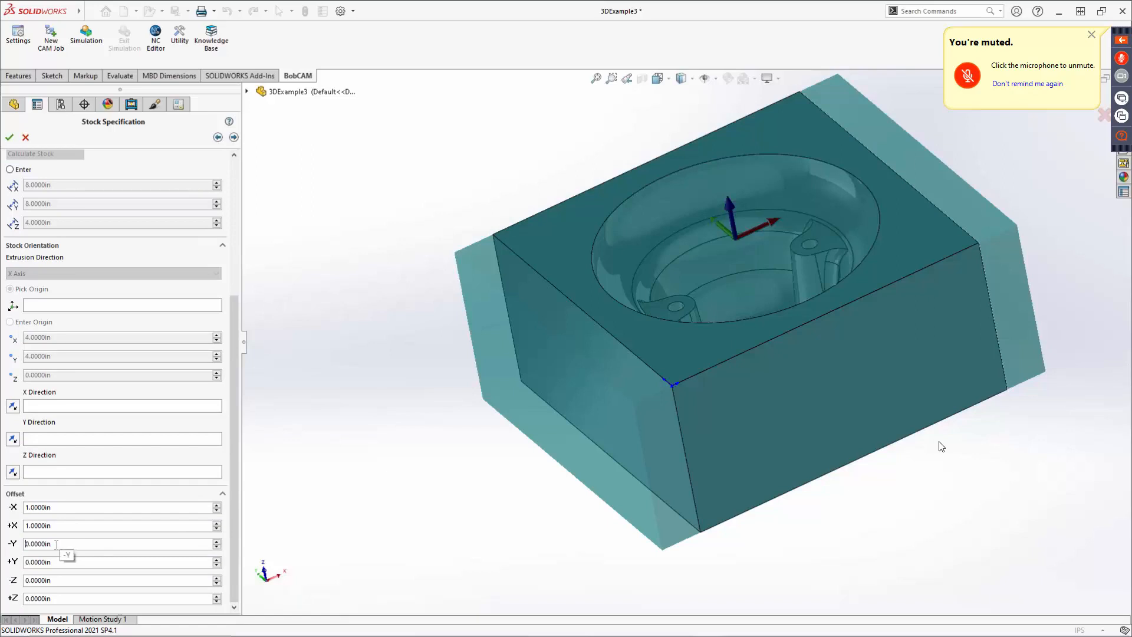
double_click(82, 549)
type("1")
key("Tab")
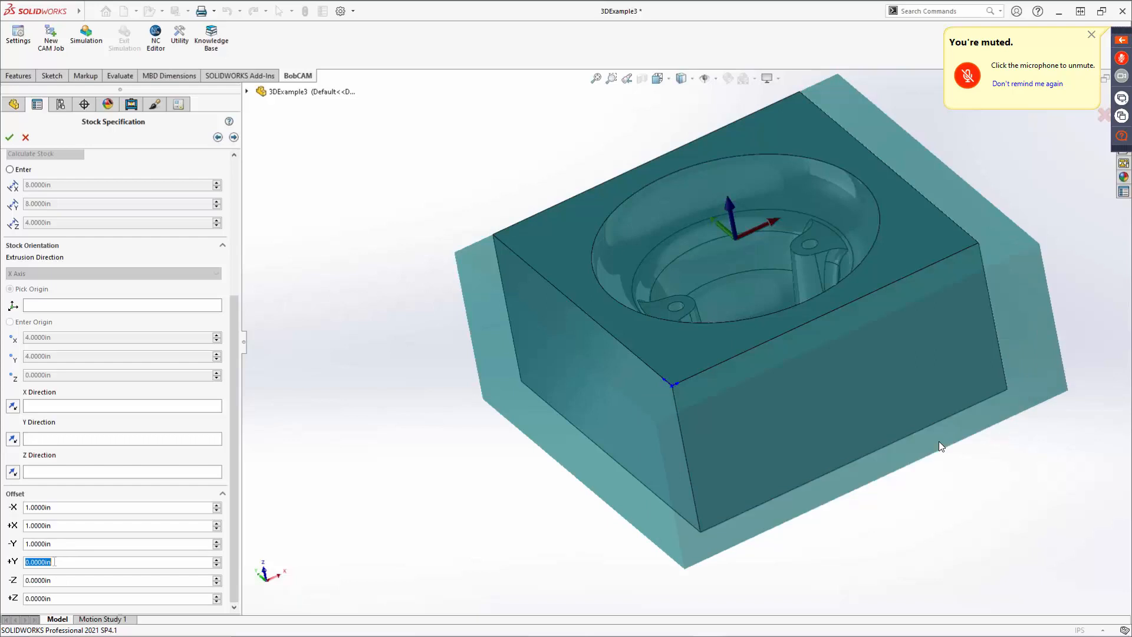
type("1")
key("Return")
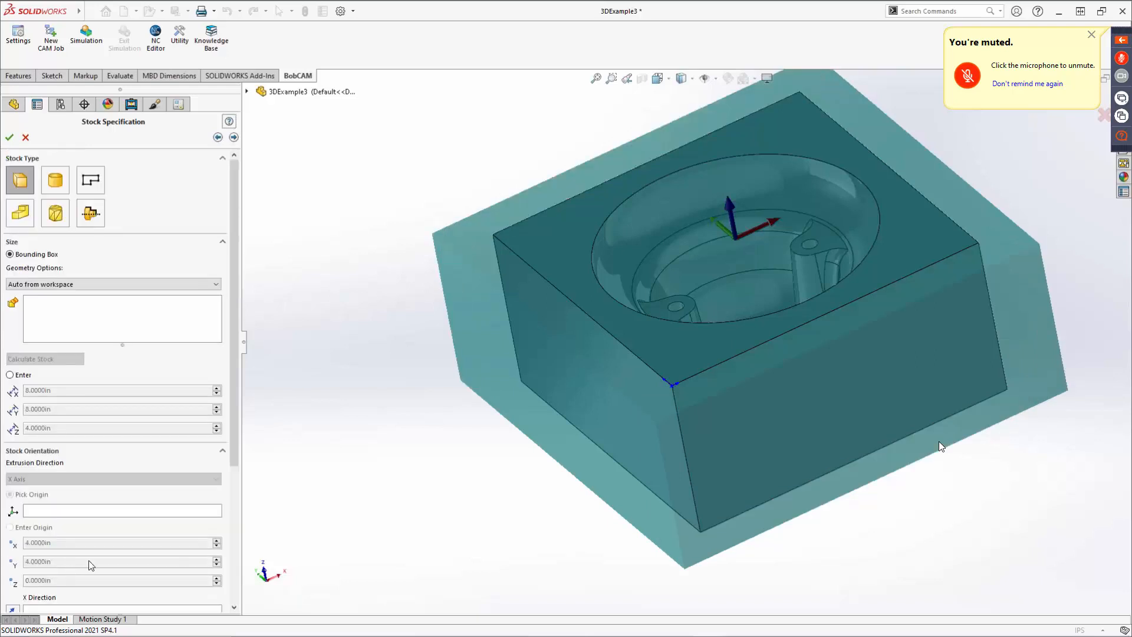
scroll(556, 377, "up", 3)
middle_click_drag(556, 376, 609, 402)
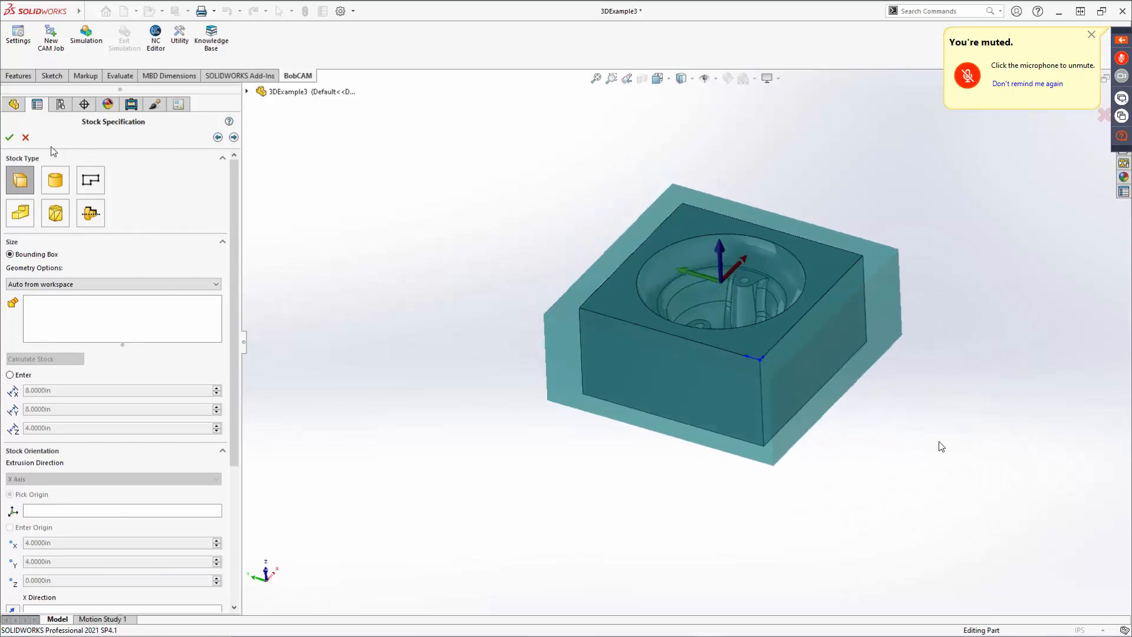
left_click(234, 139)
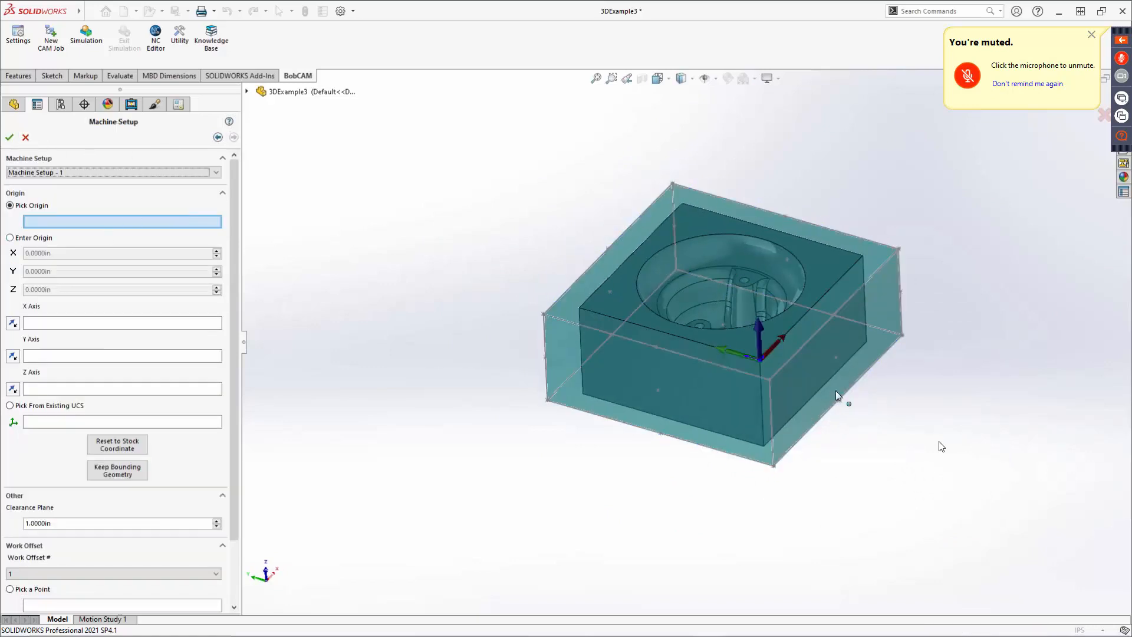
Pick the stock's corner sketch point as the machine setup origin.
left_click(773, 383)
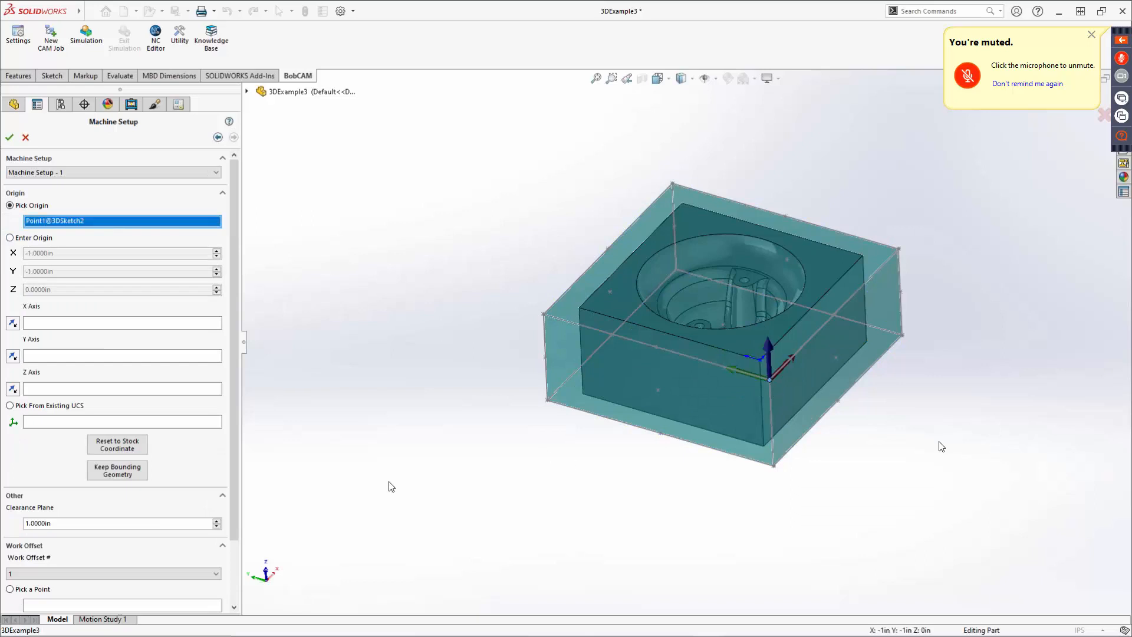
scroll(174, 462, "down", 3)
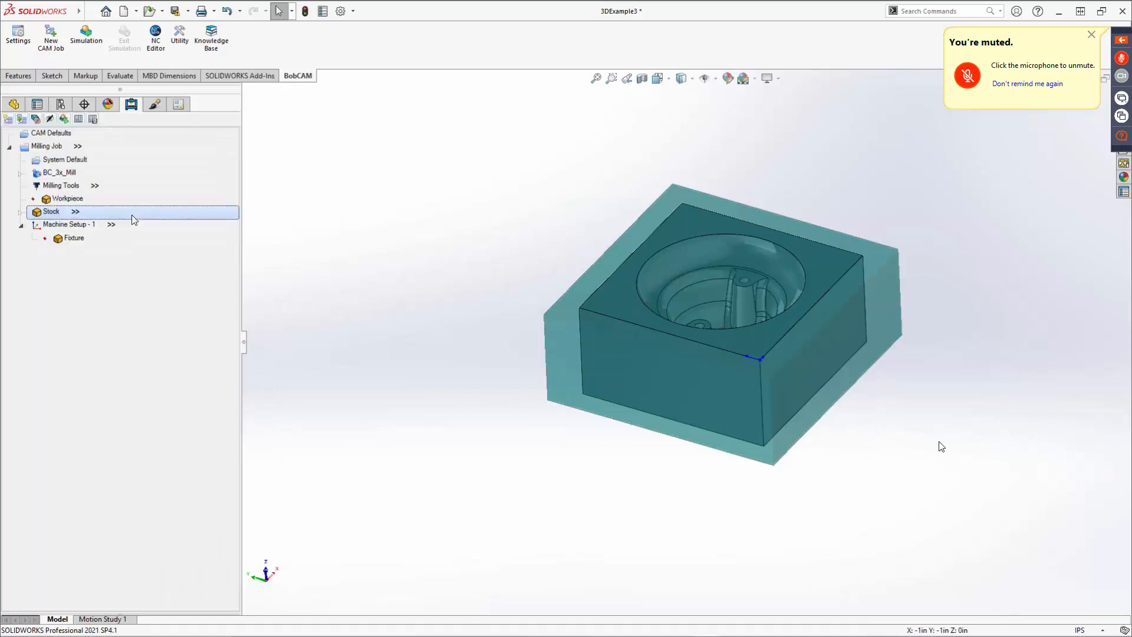
Add a Mill 3 Axis feature to the machine setup, selecting the whole part body as its geometry.
right_click(60, 224)
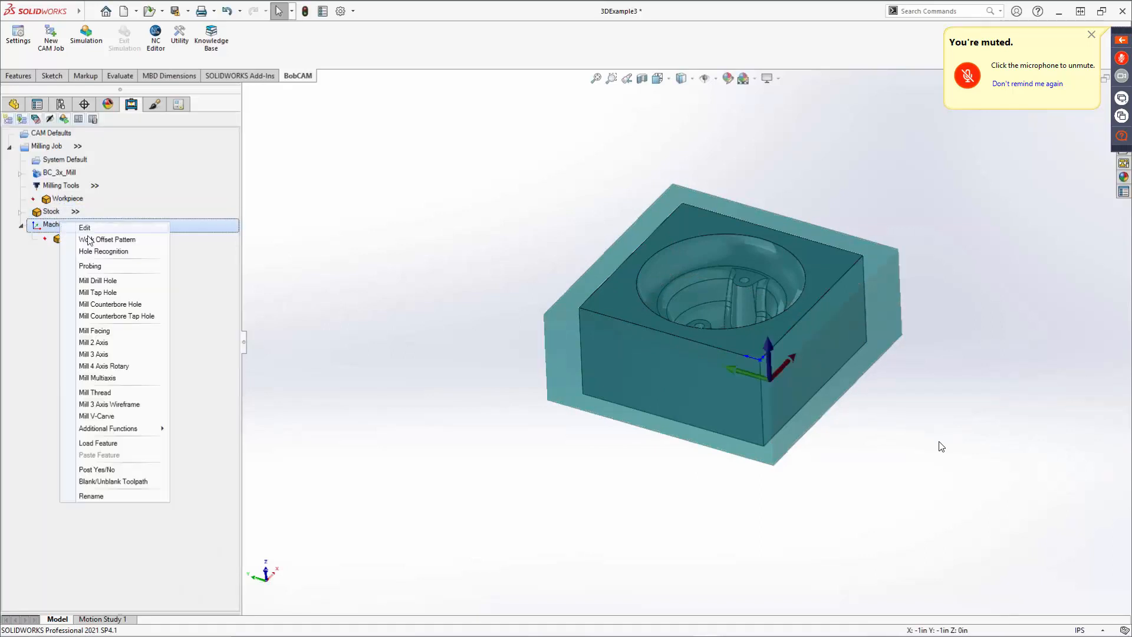
left_click(95, 354)
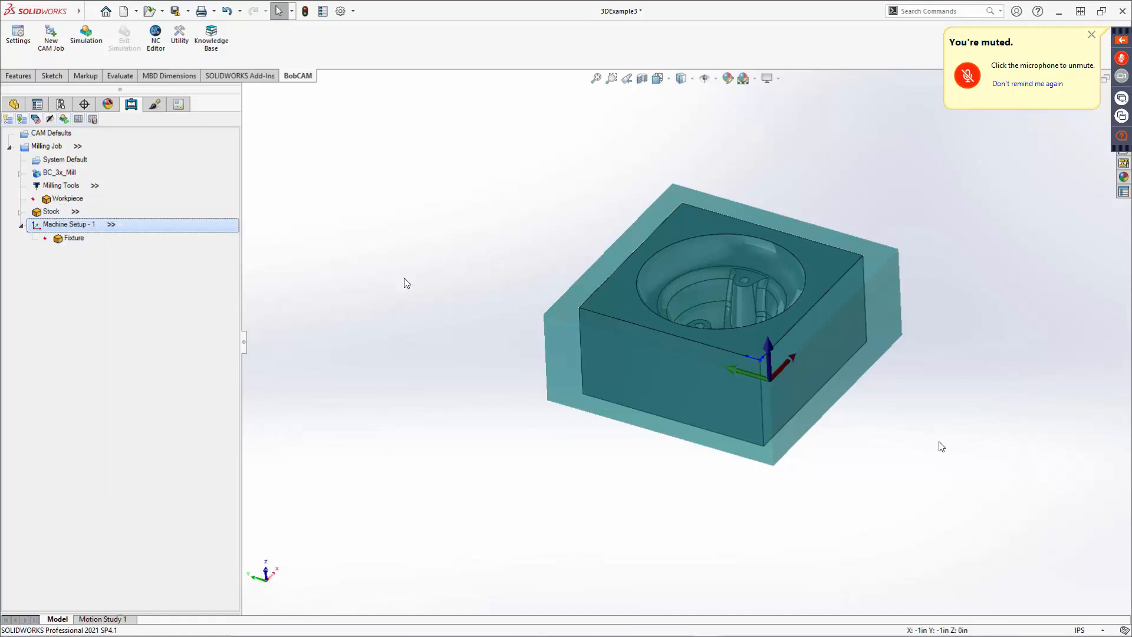
left_click(518, 211)
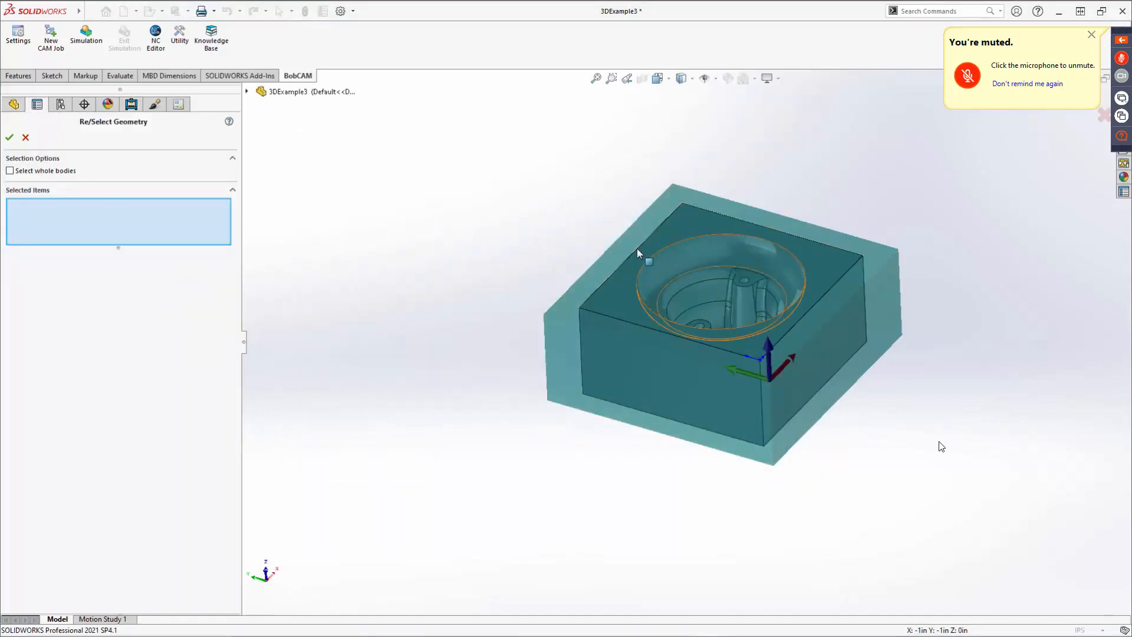
left_click(10, 171)
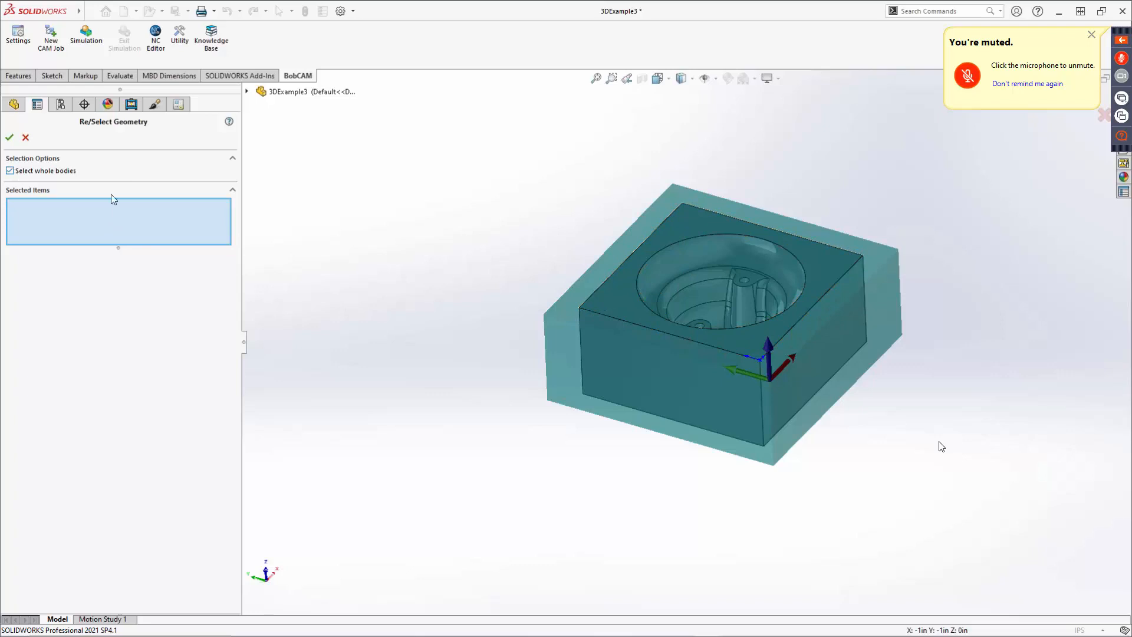
left_click(635, 289)
left_click(10, 138)
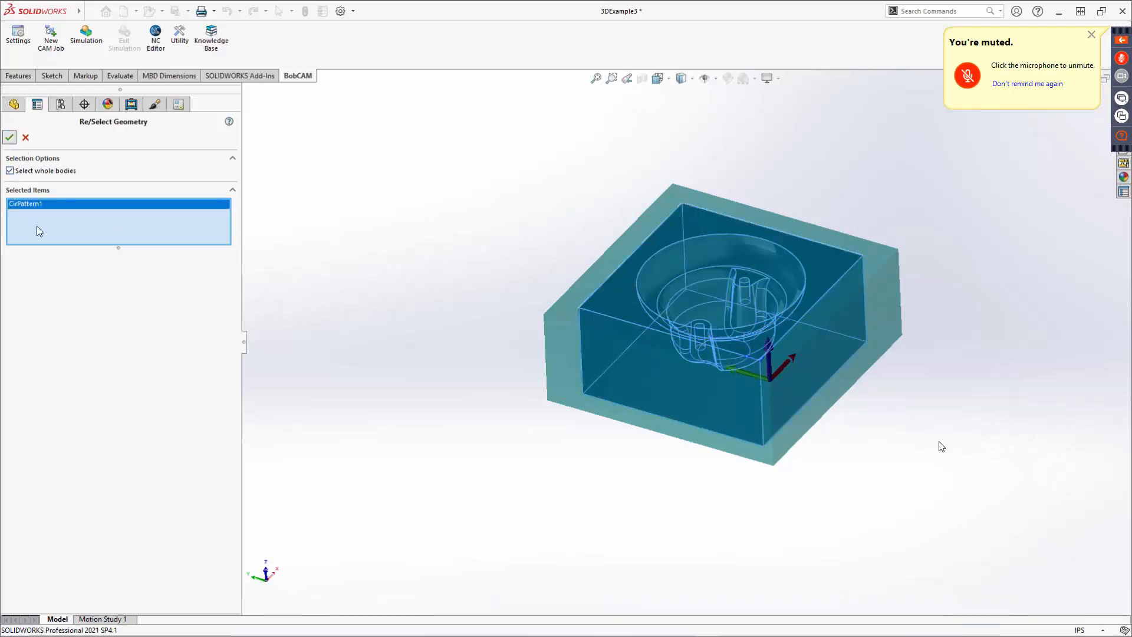
left_click(659, 502)
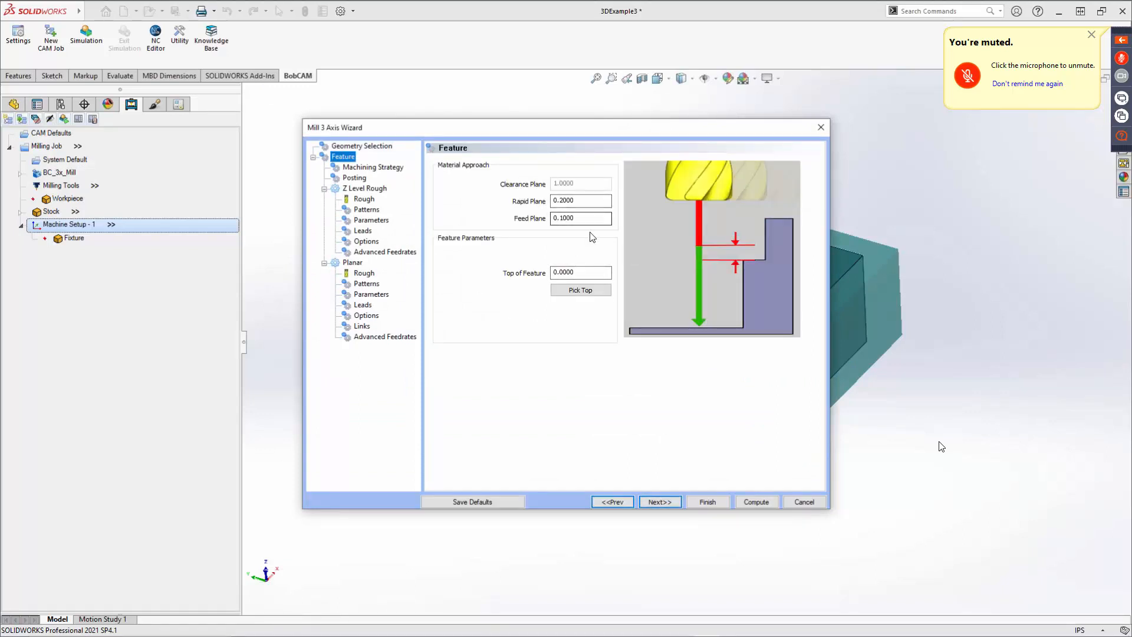
In the machining strategy, replace the Planar operation with Advanced Rough after Z Level Rough.
left_click_drag(649, 136, 485, 123)
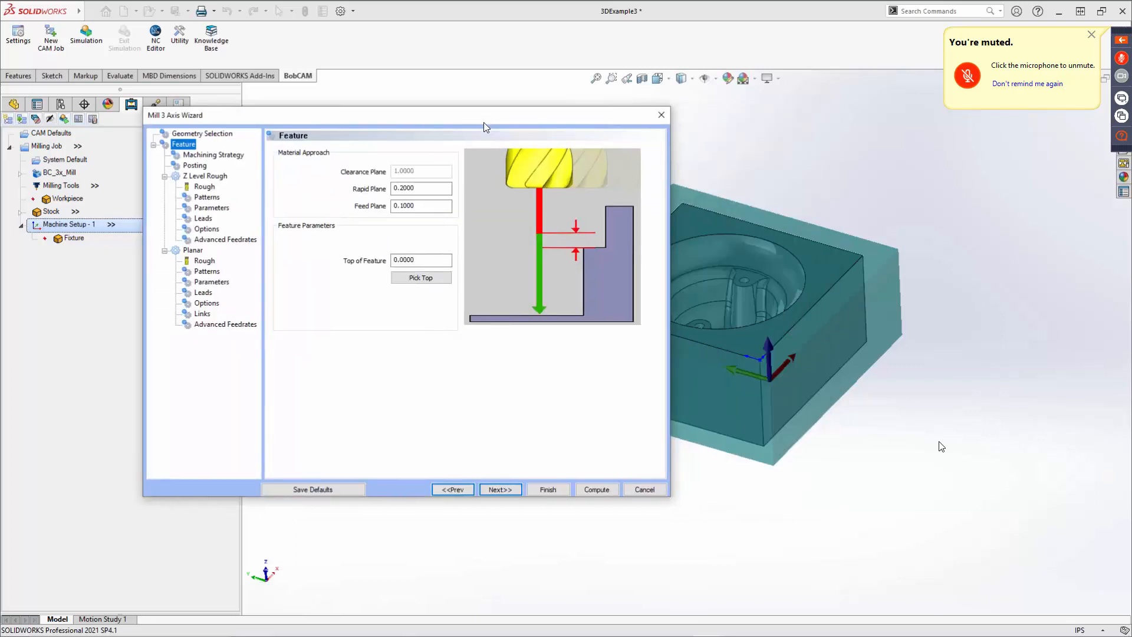
left_click(504, 489)
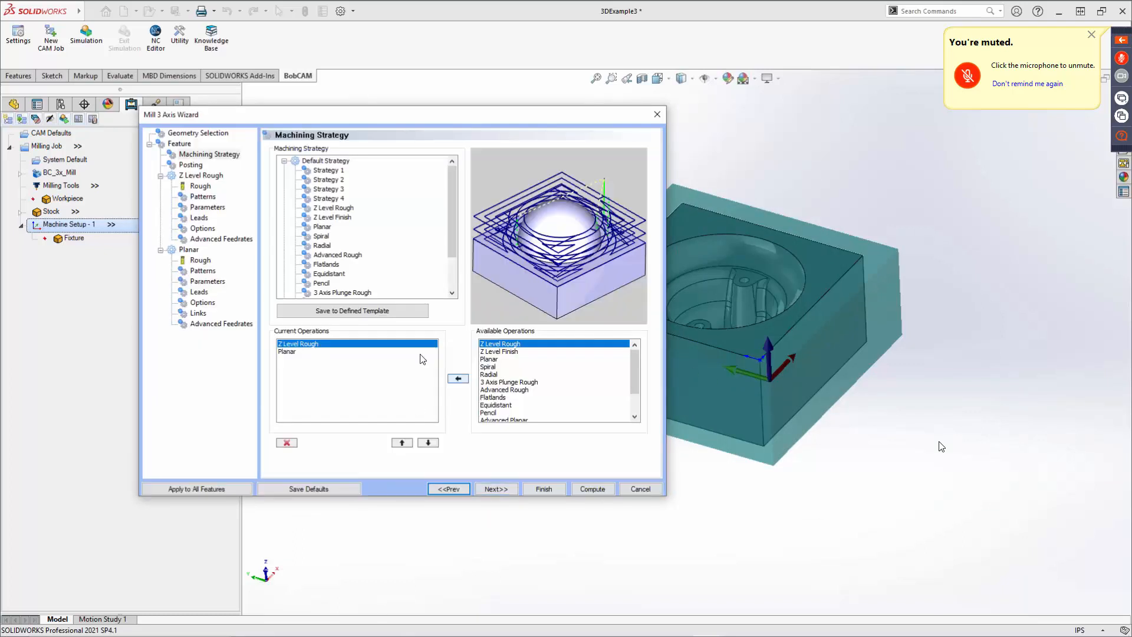
left_click(287, 351)
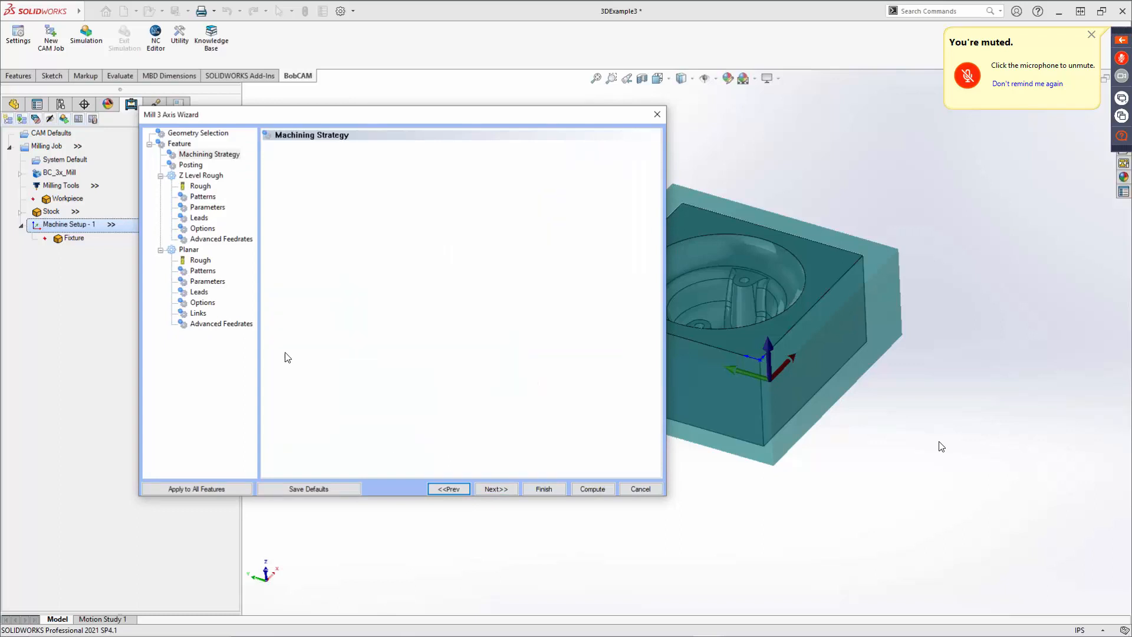
left_click(288, 446)
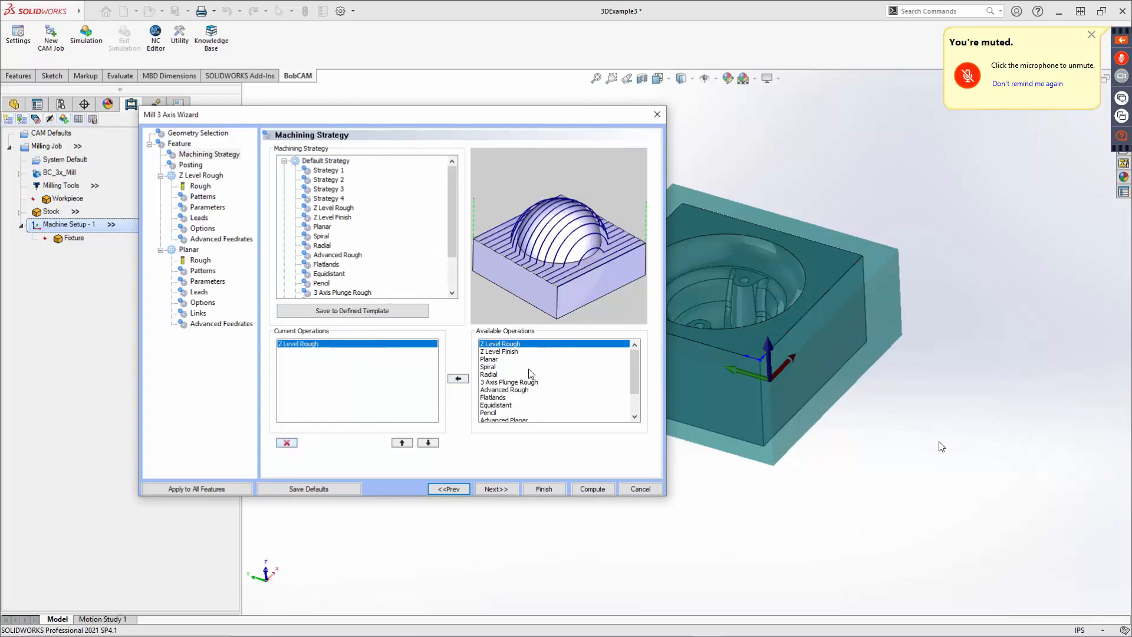
left_click(505, 391)
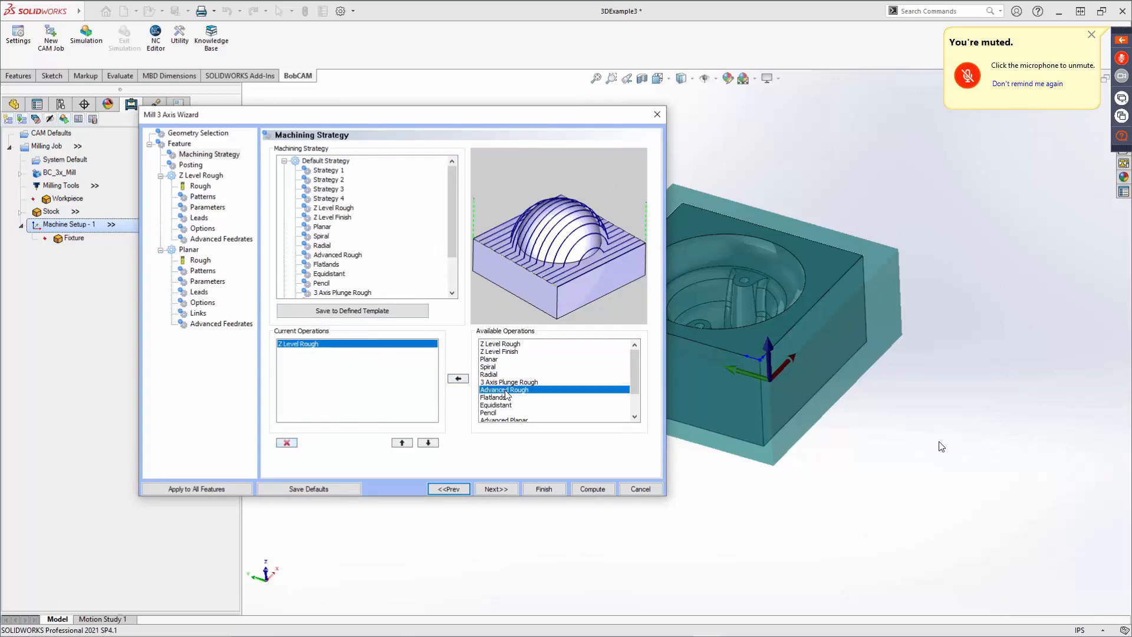
left_click(459, 379)
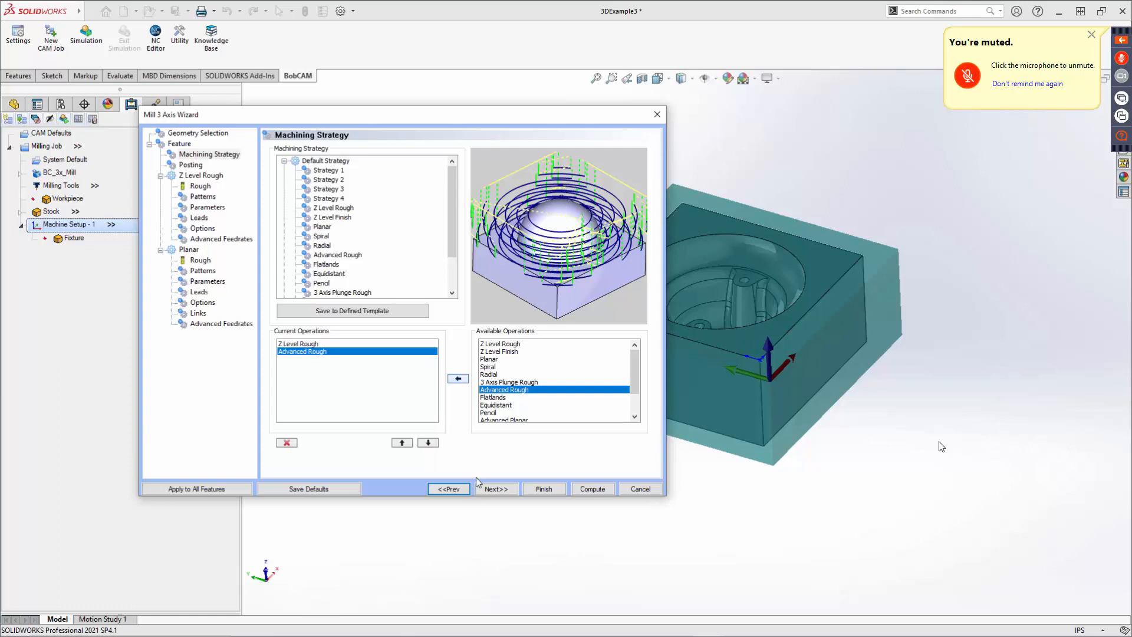
Review the posting work offset choices, keeping offset 1, and advance to the Z Level Rough tool.
left_click(496, 488)
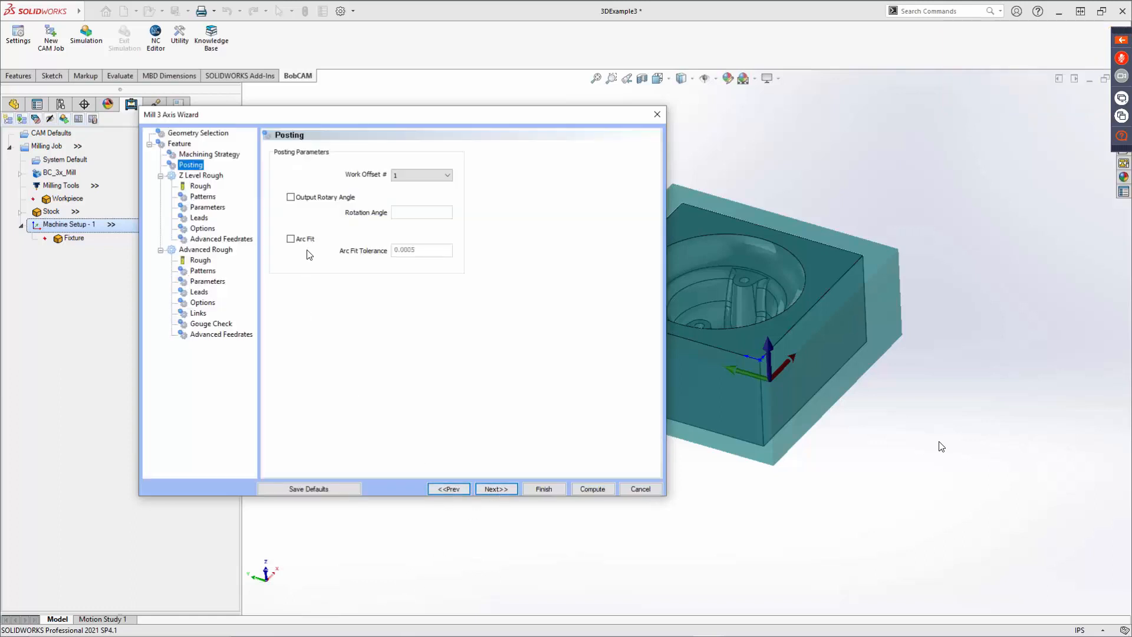
left_click(402, 174)
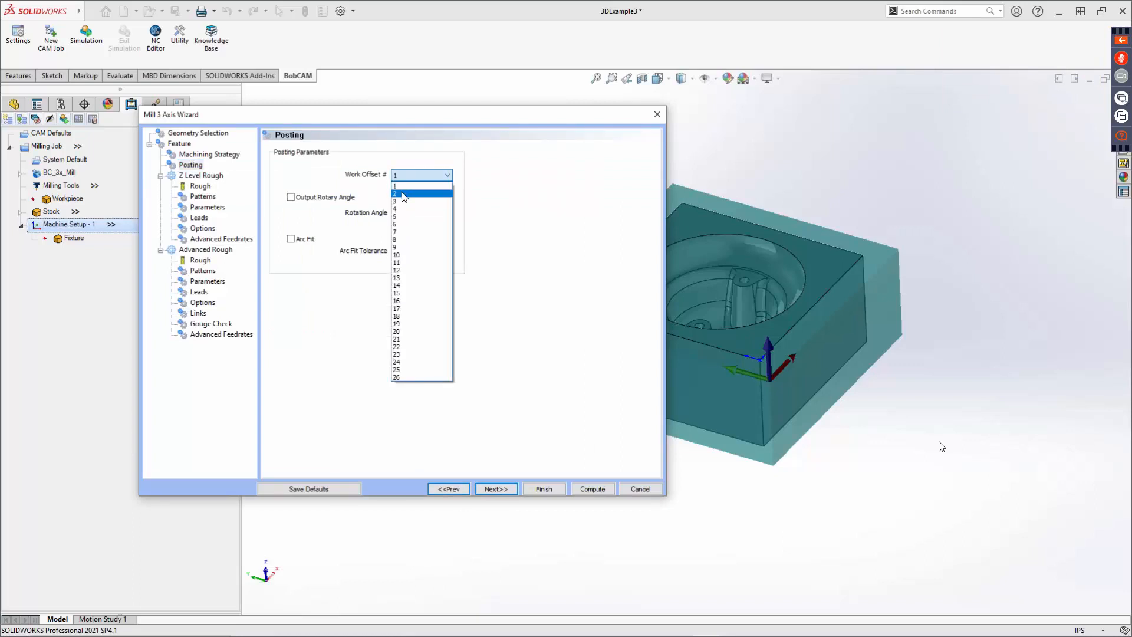
left_click(357, 220)
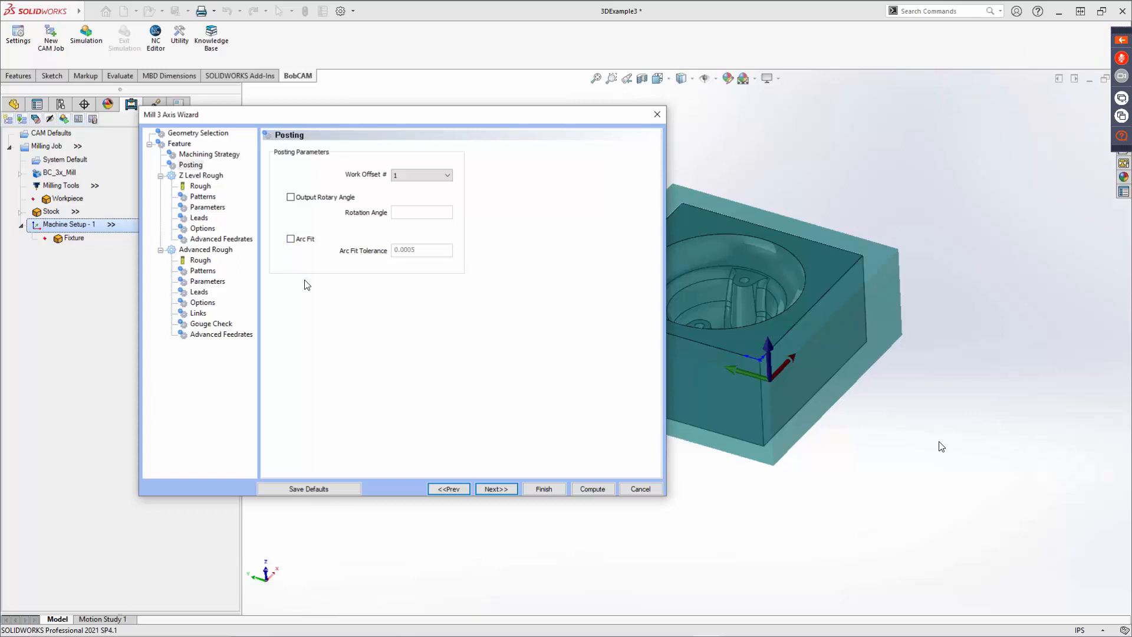
left_click(494, 489)
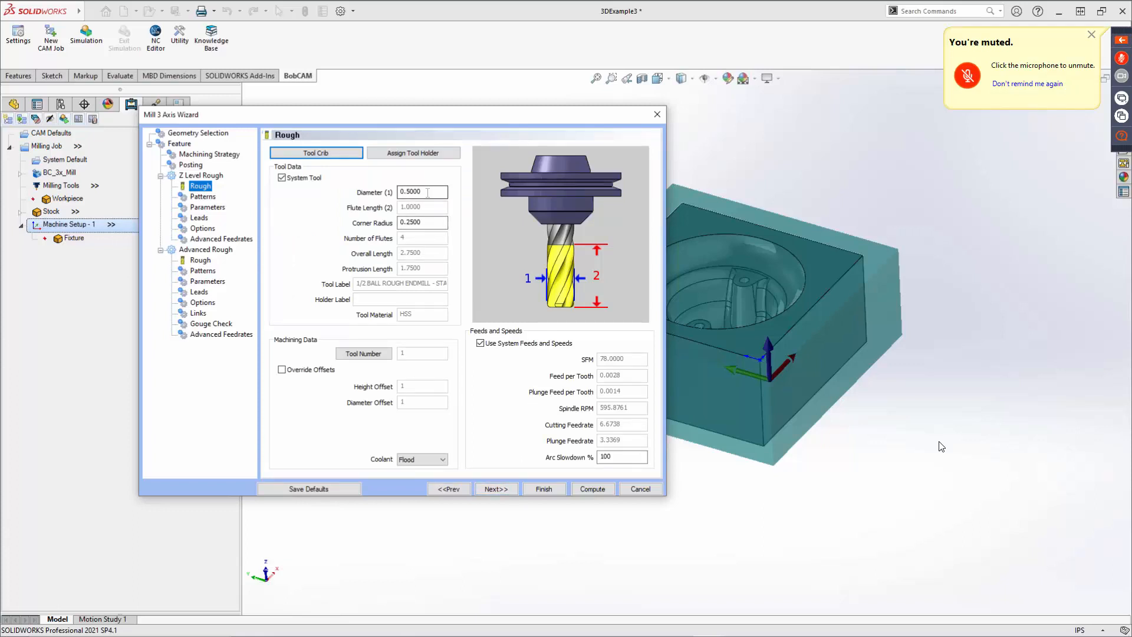
Set the Z Level Rough tool's corner radius to 0 and advance to the cut patterns.
left_click_drag(430, 223, 334, 241)
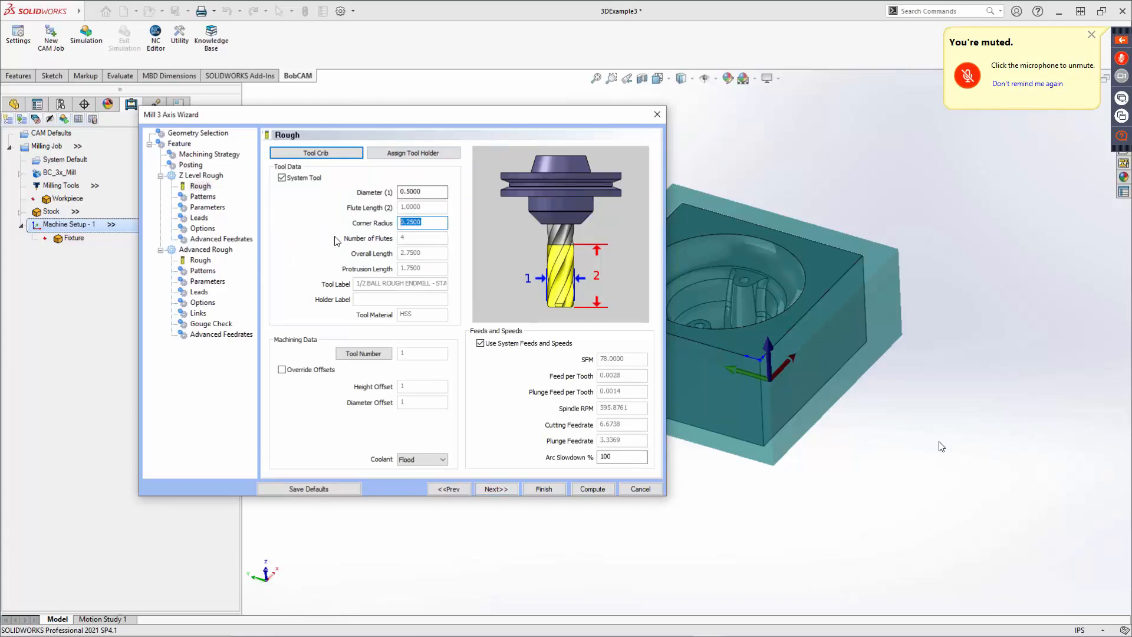
type("0")
key("Tab")
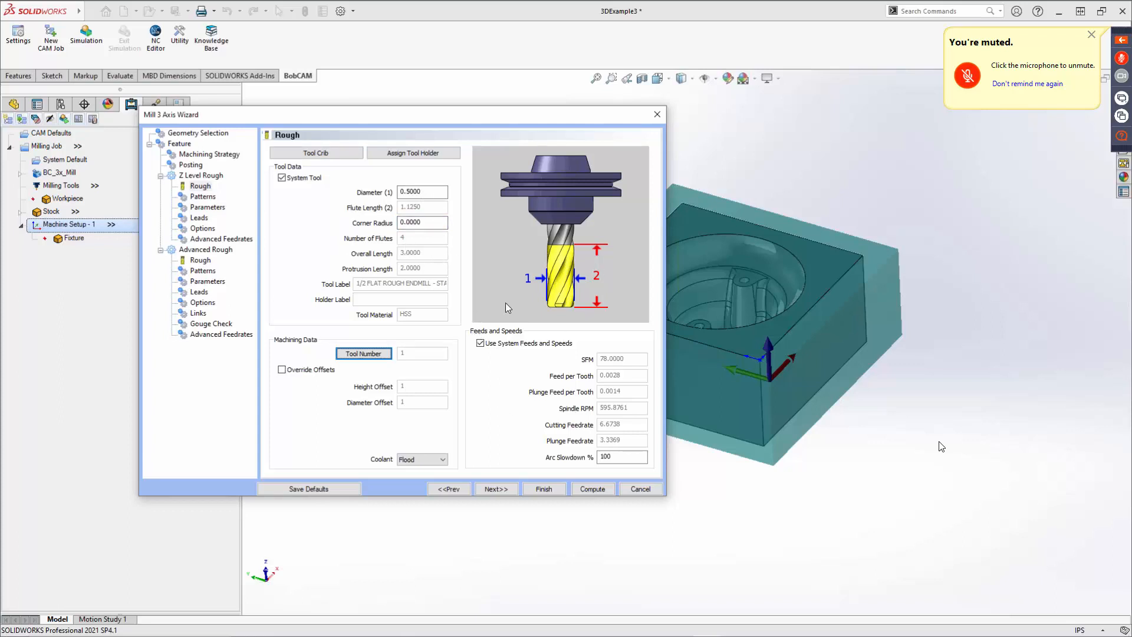
left_click(499, 490)
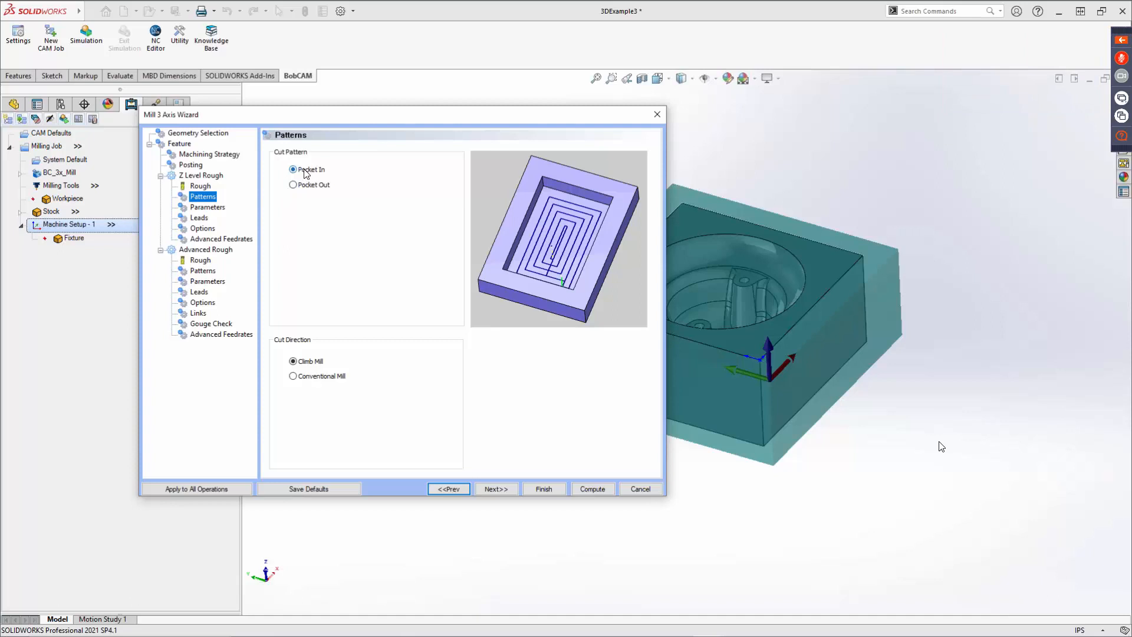
Compare the Pocket In and Pocket Out patterns, keeping Pocket In with Climb Mill, and advance.
left_click(304, 184)
left_click(311, 169)
left_click(307, 365)
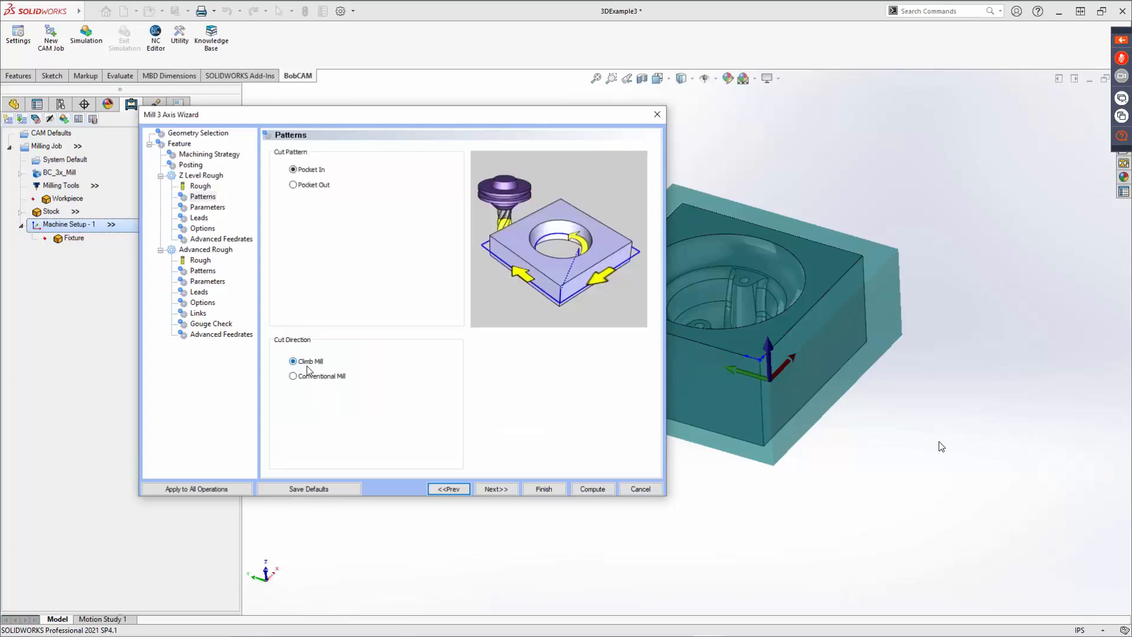
left_click(496, 489)
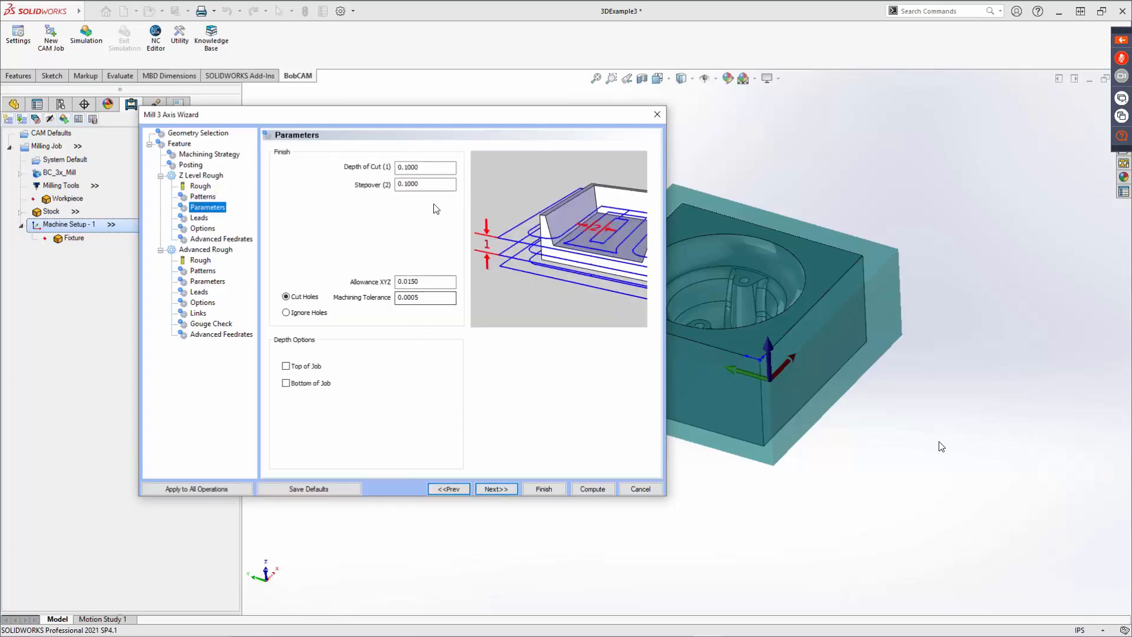
Enable Top of Job and Bottom of Job depths, picking the pocket's bottom edge for the bottom depth.
key("Tab")
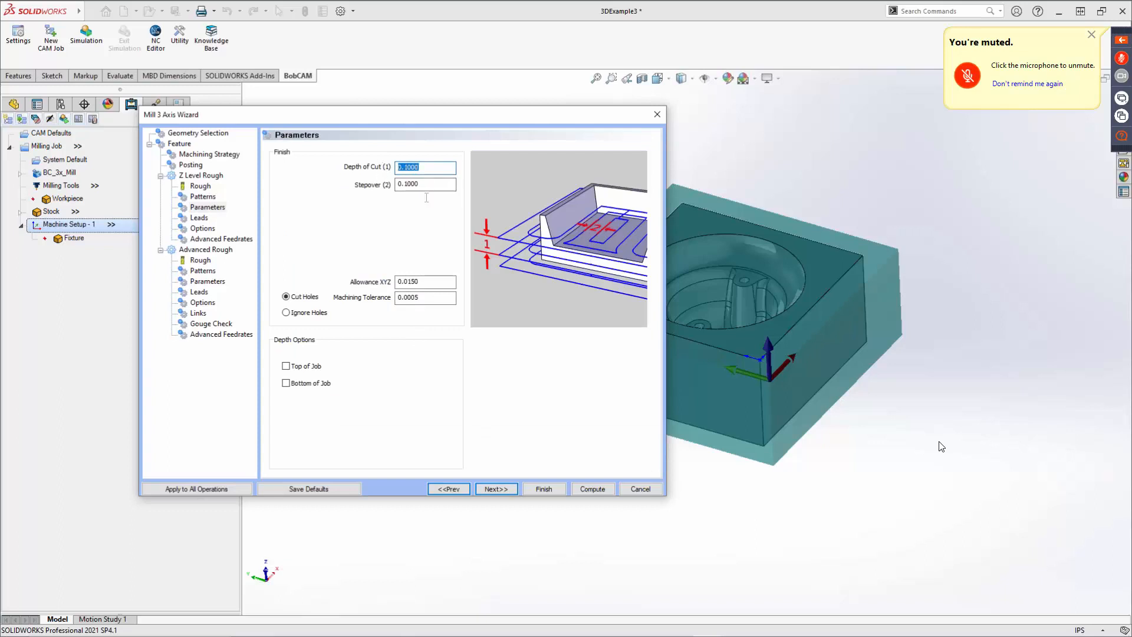
key("Tab")
key("Tab")
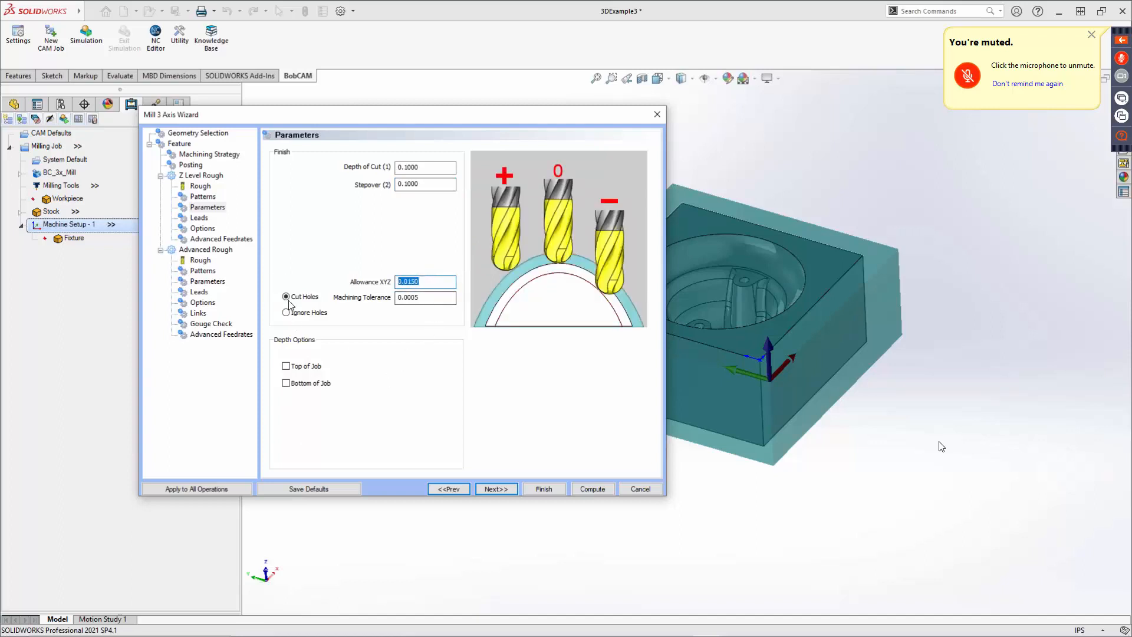
left_click(300, 369)
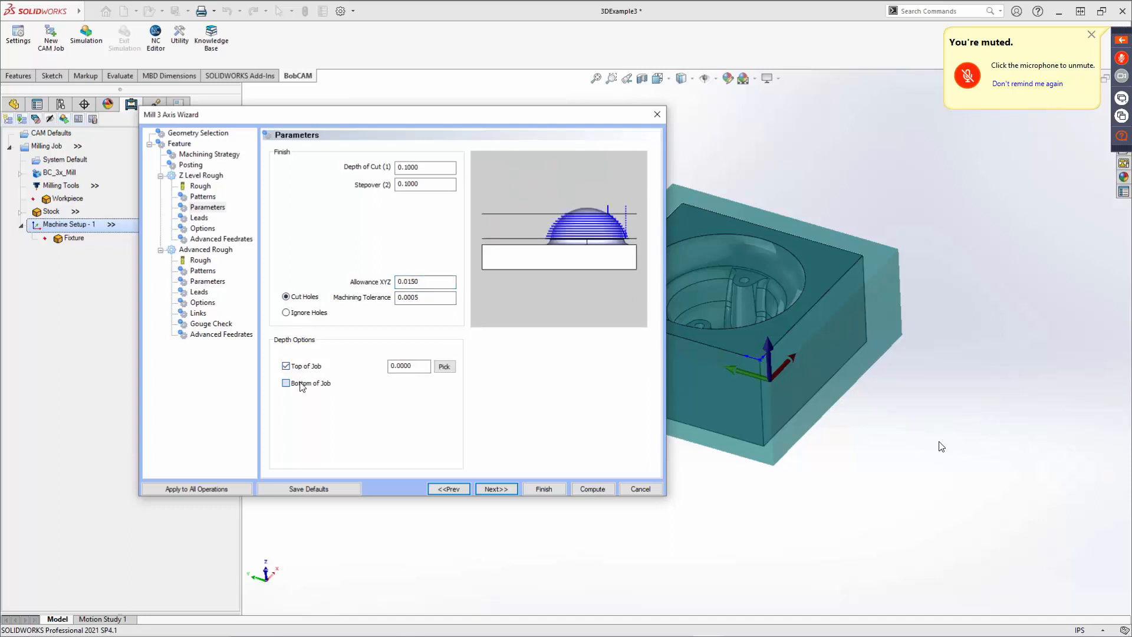
left_click(301, 385)
left_click(450, 388)
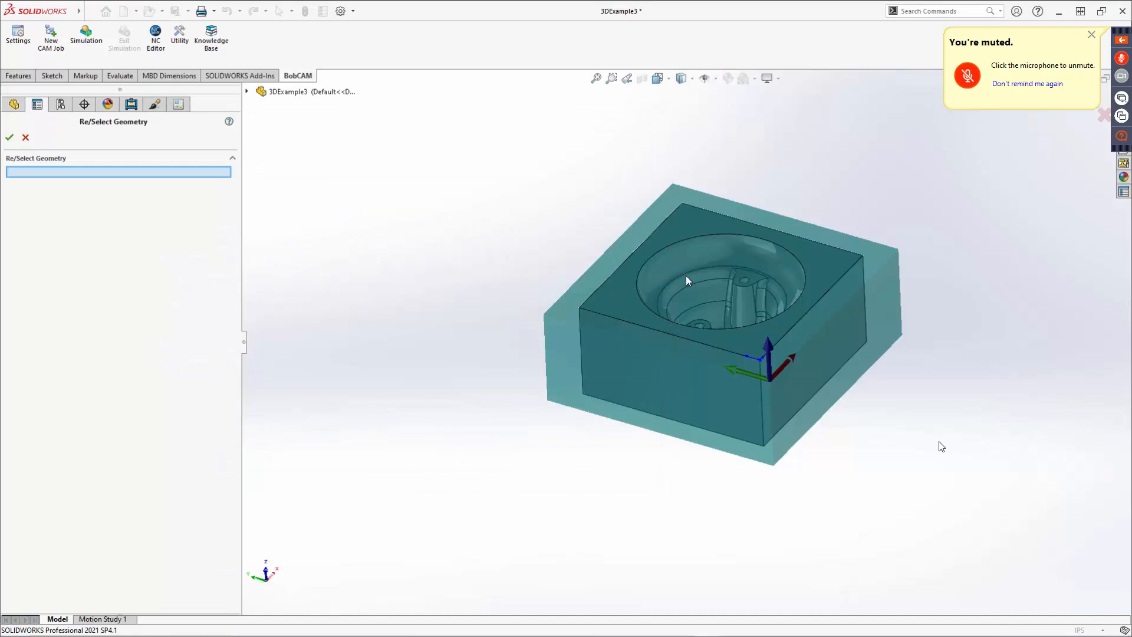
left_click(685, 276)
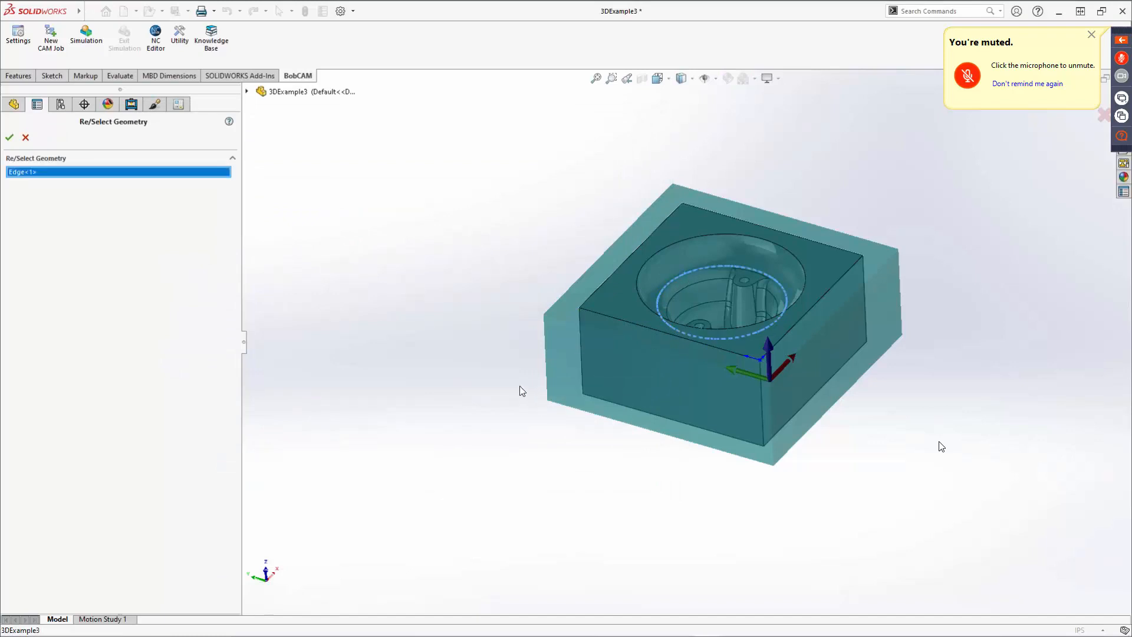
left_click(9, 138)
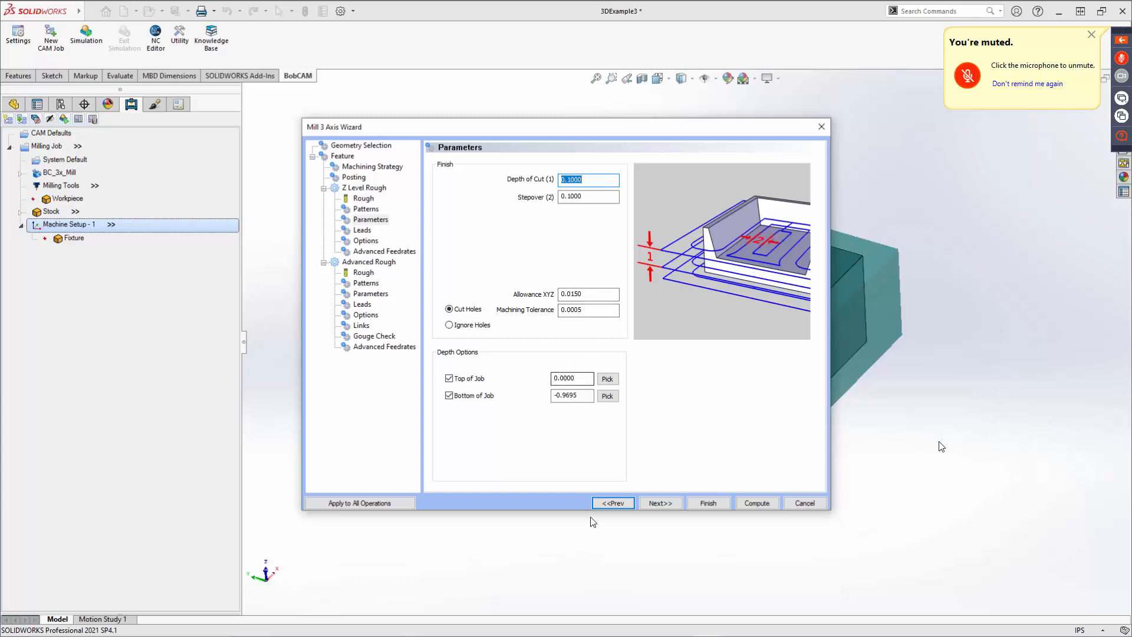
left_click(670, 503)
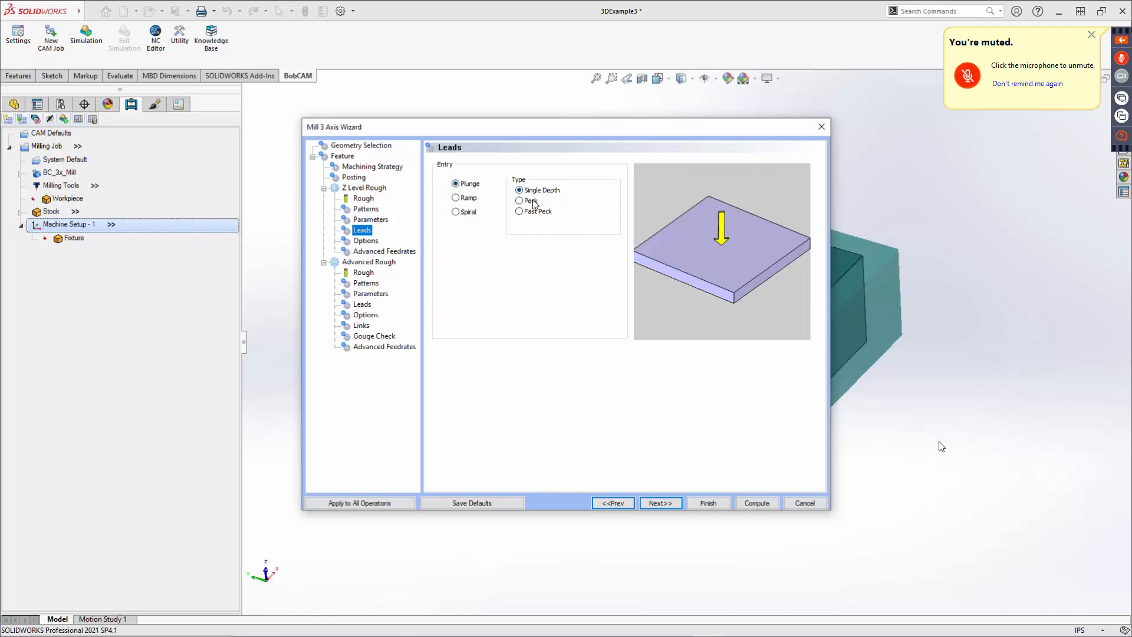
Compare the Ramp, Spiral and Plunge entry leads, keeping Plunge, and advance to the options.
left_click(468, 198)
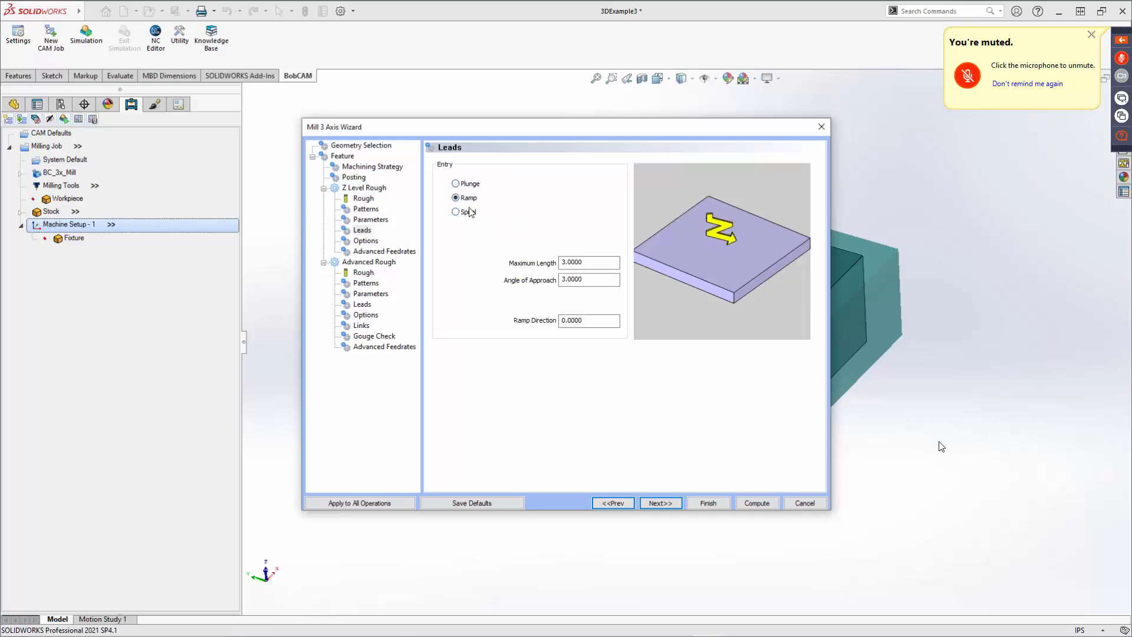
left_click(470, 212)
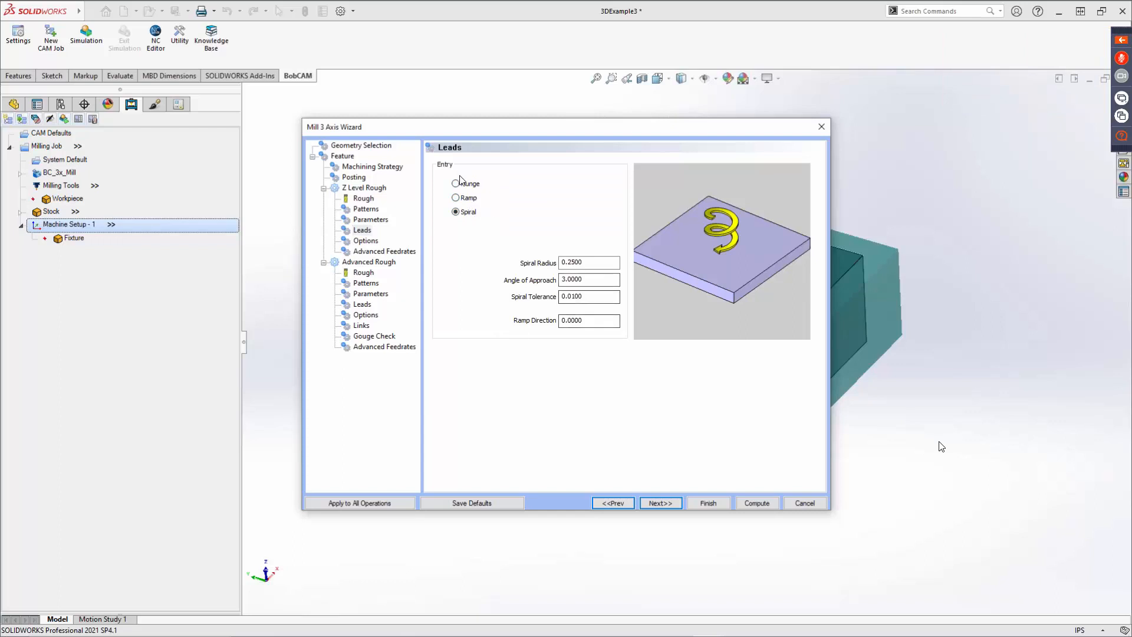
left_click(466, 186)
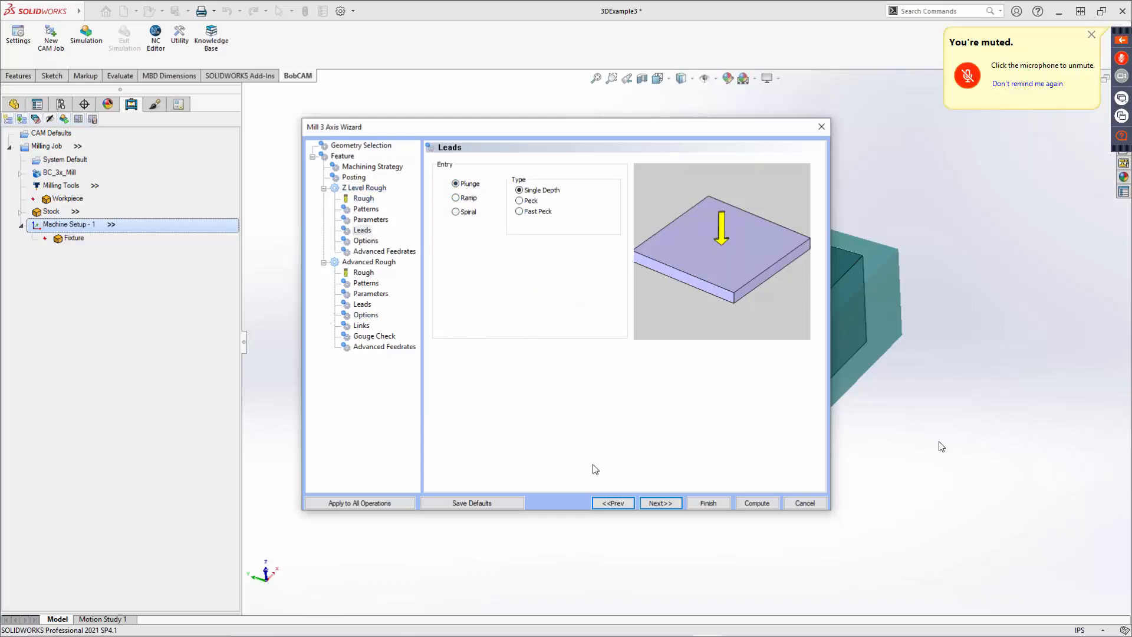
left_click(663, 503)
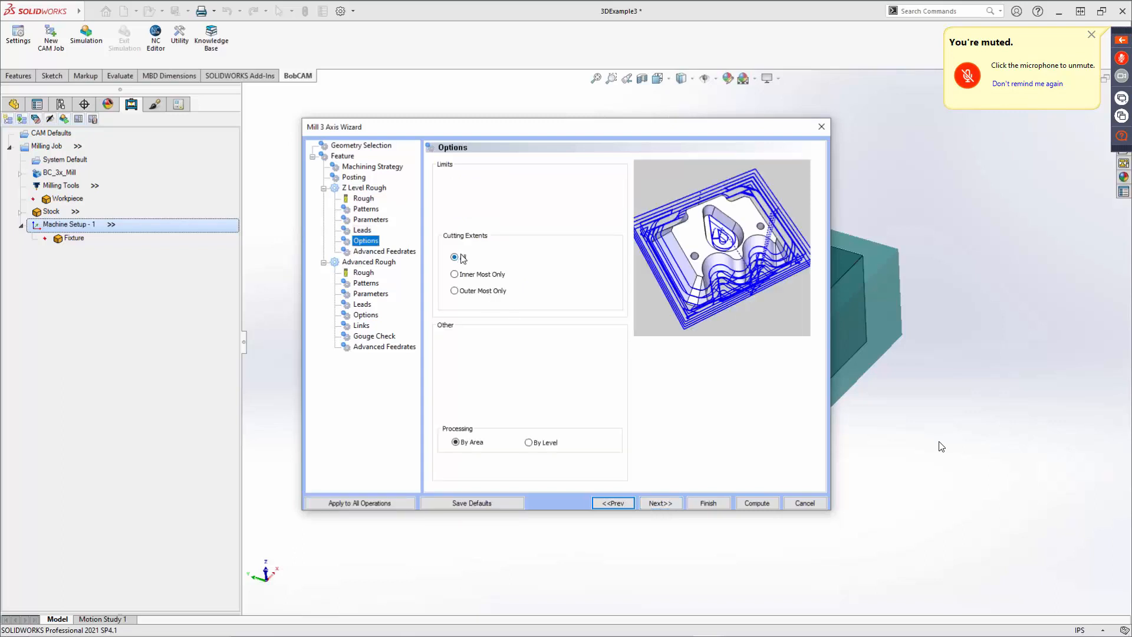
Set the cutting extents to Outer Most Only.
left_click(474, 276)
left_click(478, 292)
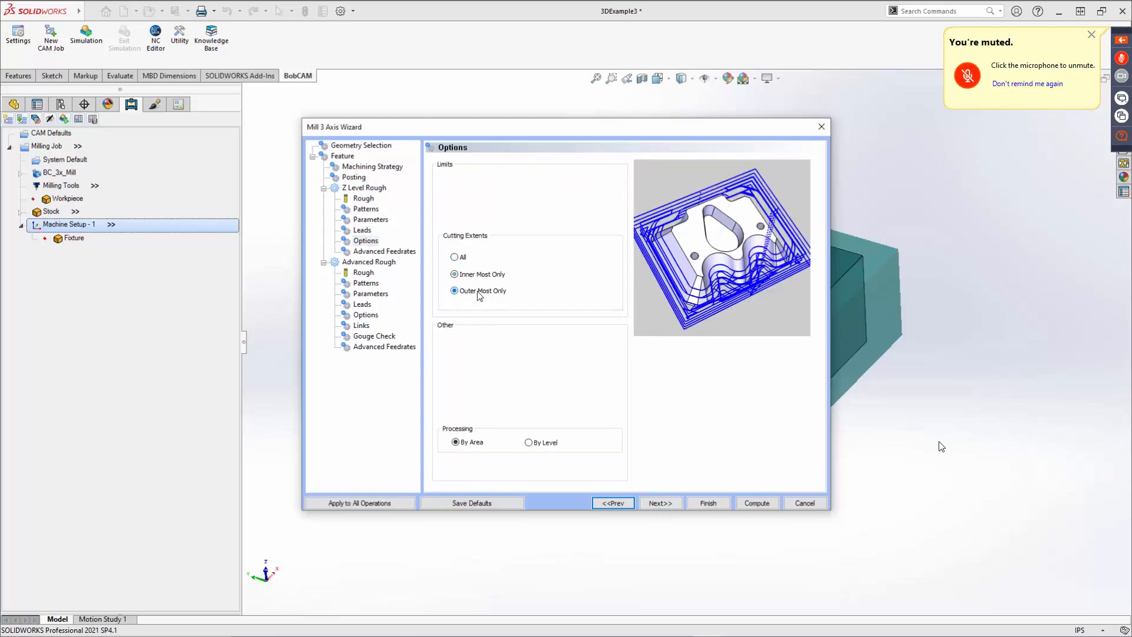
Switch the Z Level Rough cutting extents to All and advance through Advanced Feedrates to the Advanced Rough tool page.
left_click(462, 258)
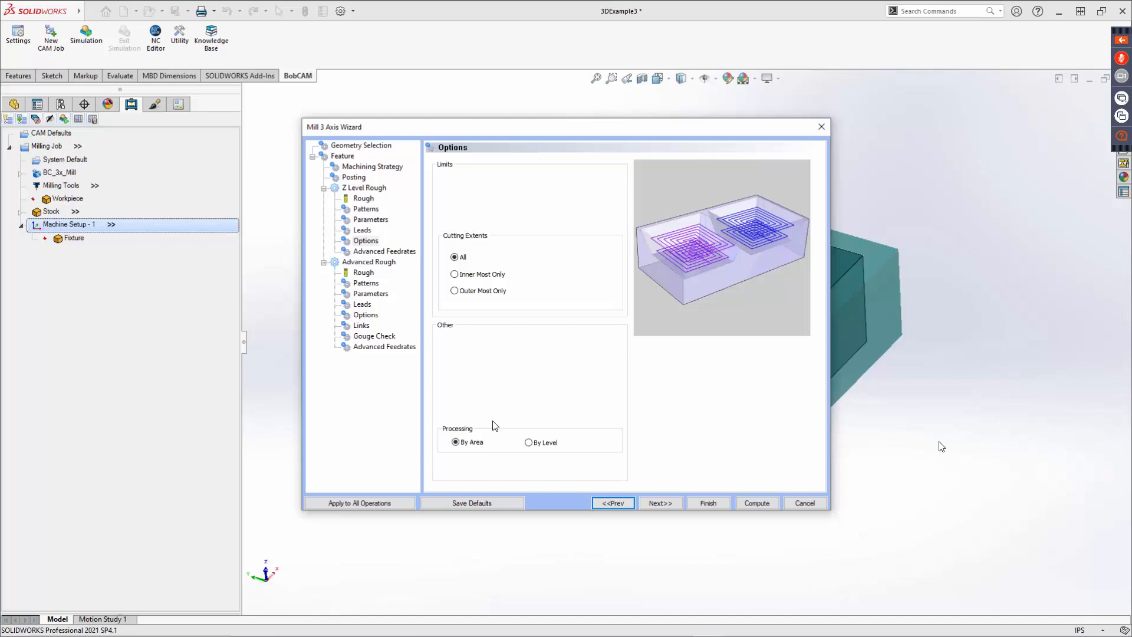
left_click(662, 504)
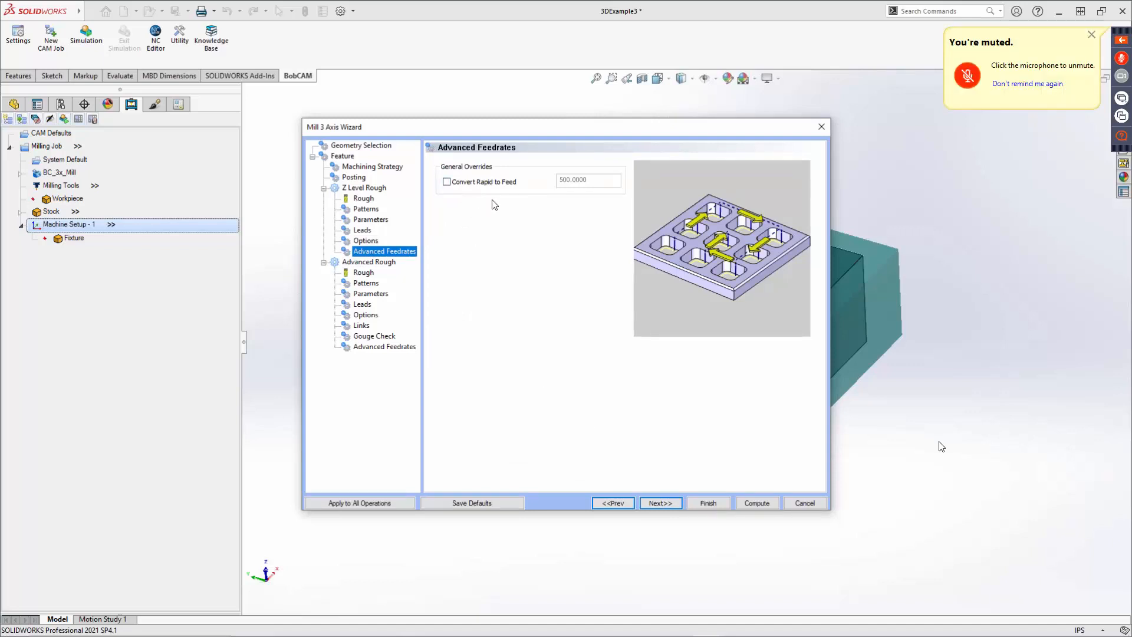
left_click(669, 504)
Set the Advanced Rough tool's corner radius to 0 for a flat endmill and advance to Patterns.
left_click_drag(594, 235, 465, 237)
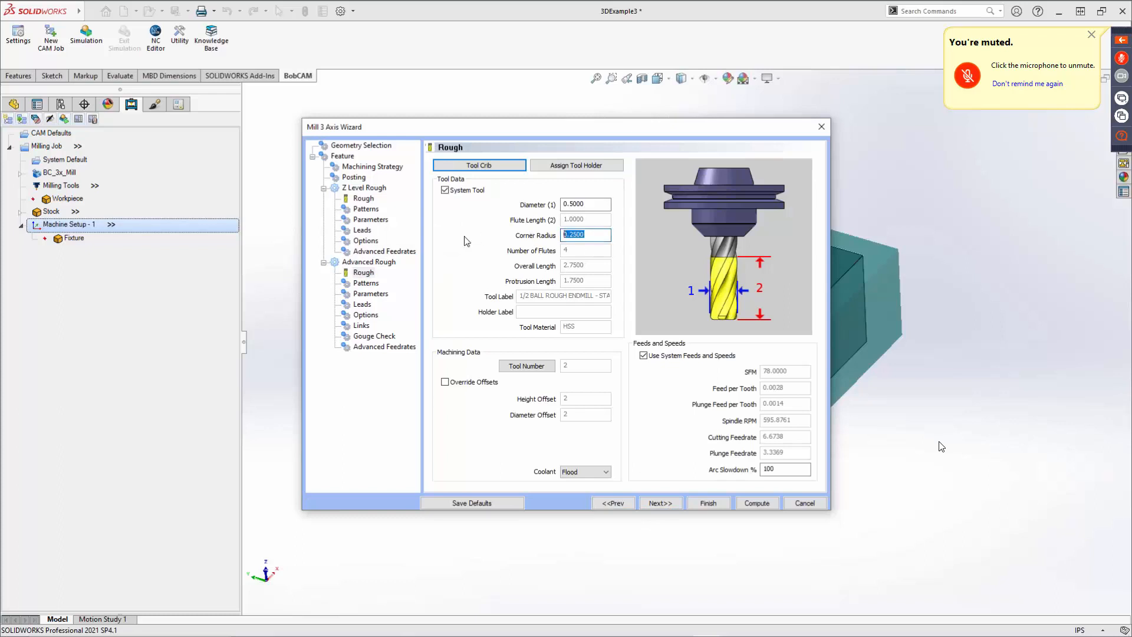
type("0")
key("Tab")
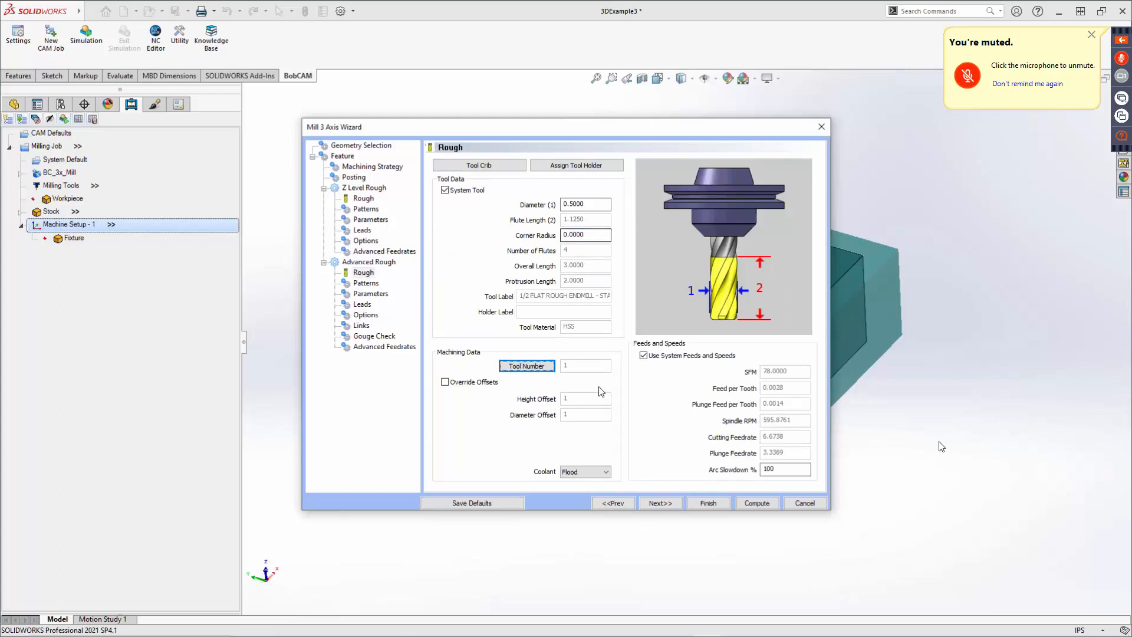
left_click(671, 503)
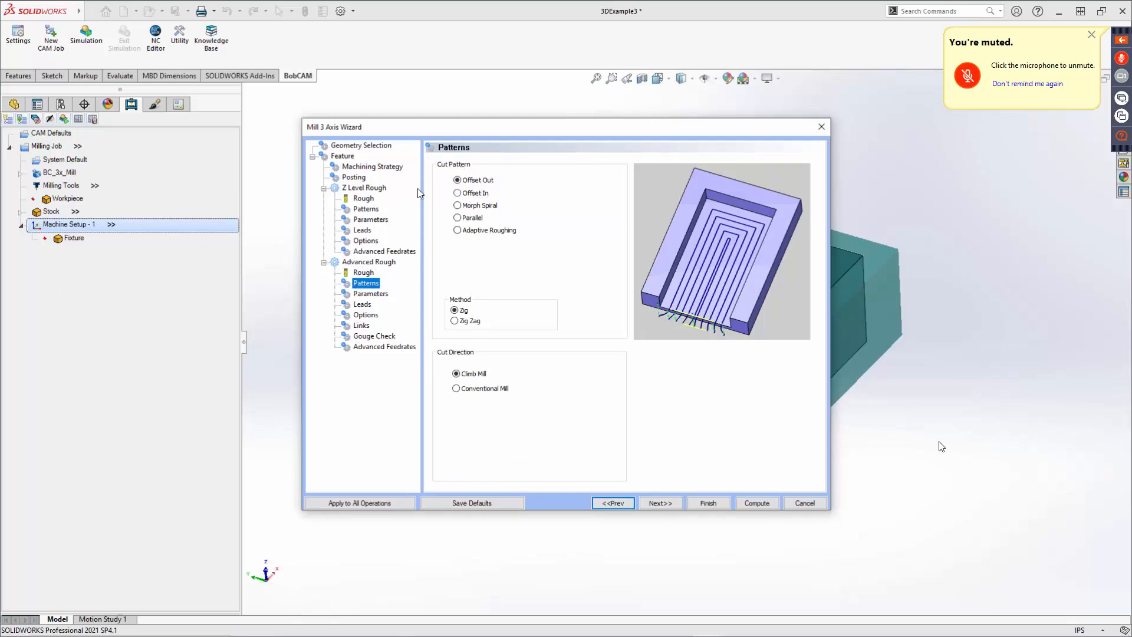
Compare the Advanced Rough cut patterns and methods, keeping Offset Out with the Zig method.
left_click(366, 209)
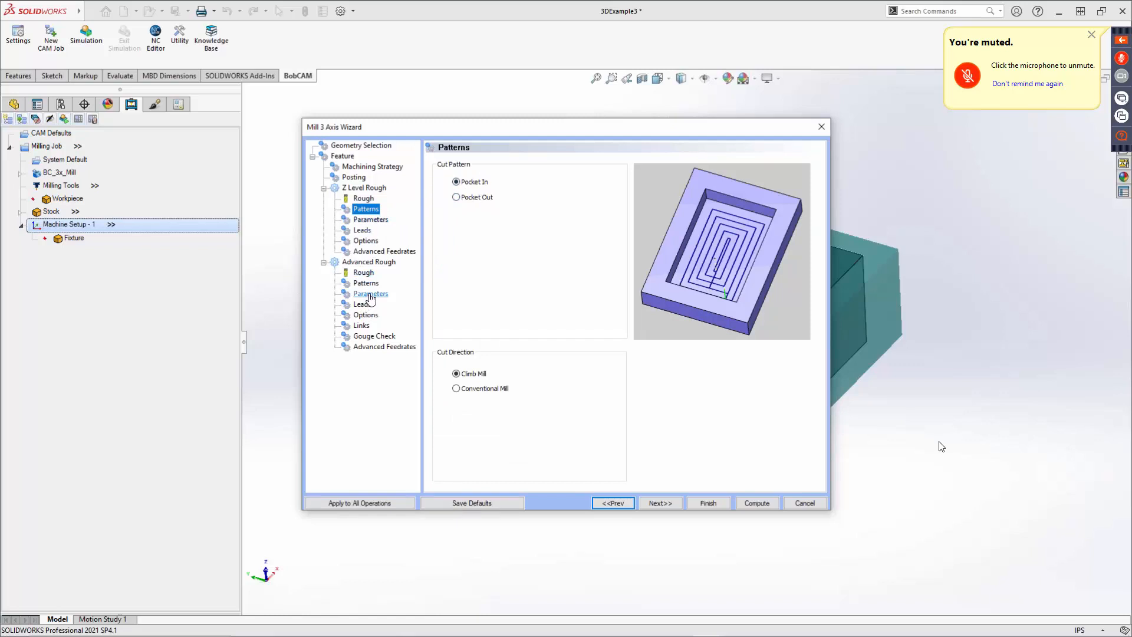
left_click(456, 198)
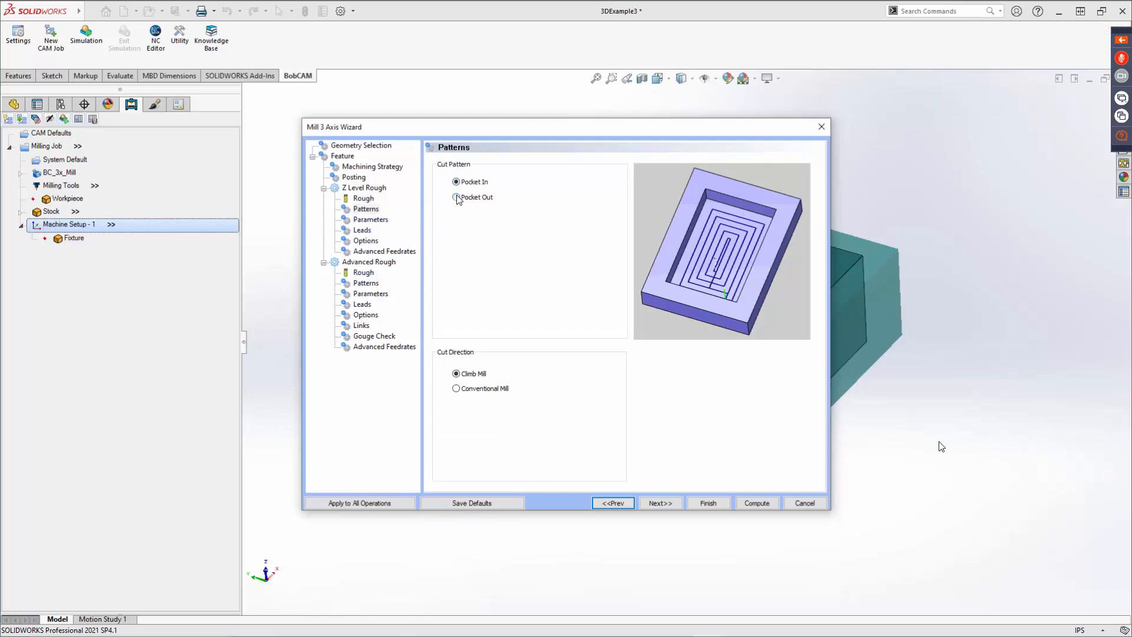
left_click(366, 285)
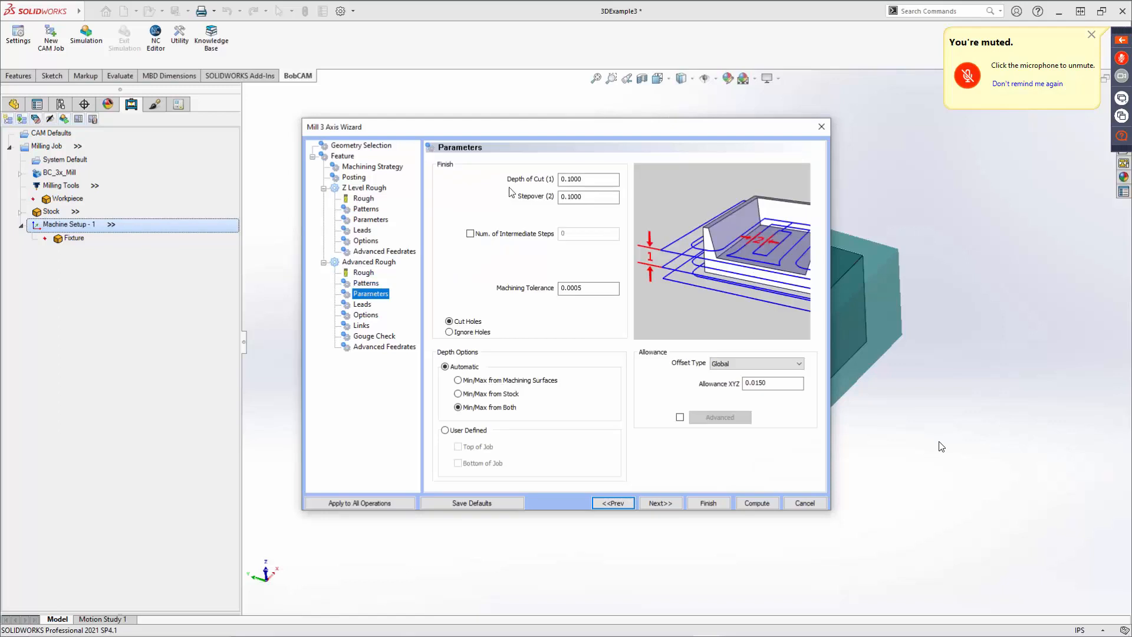
left_click(376, 284)
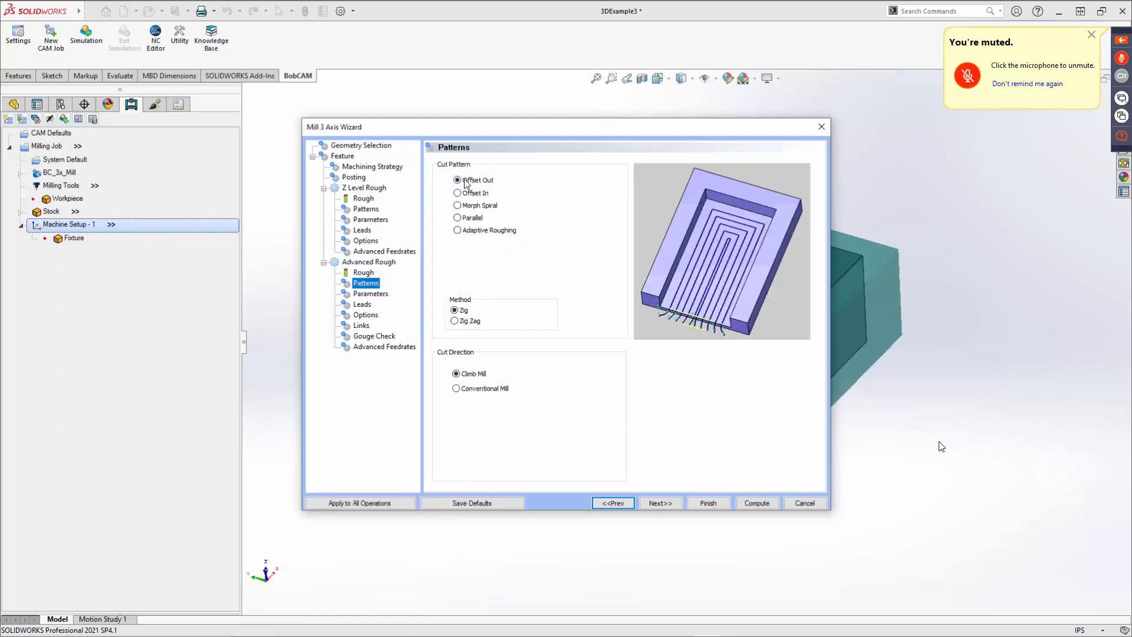
left_click(471, 194)
left_click(472, 207)
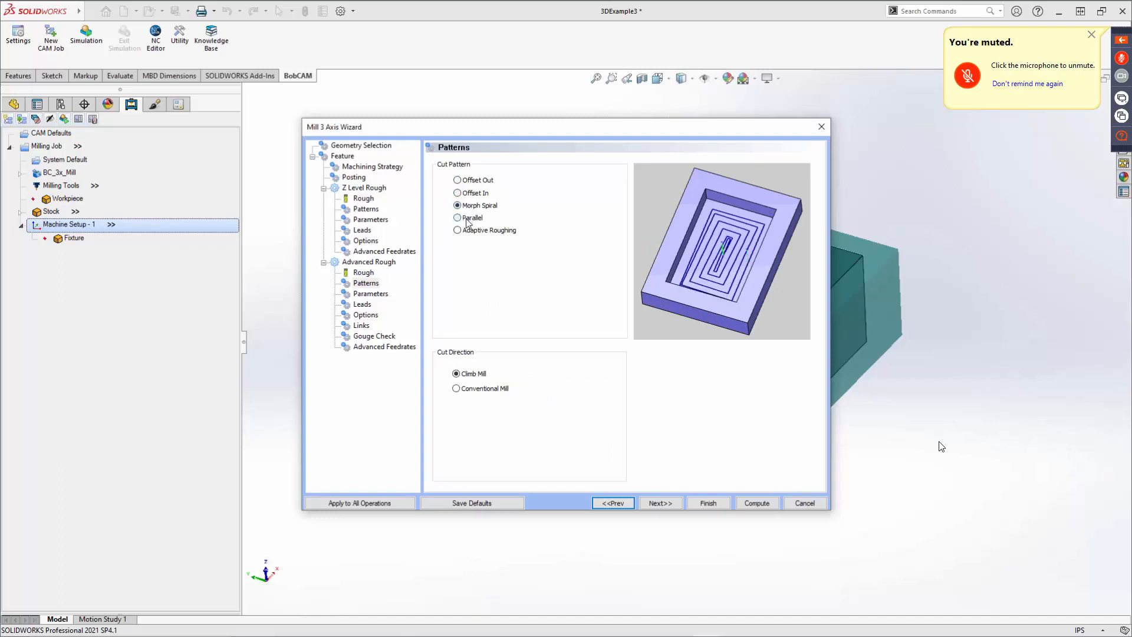
left_click(467, 220)
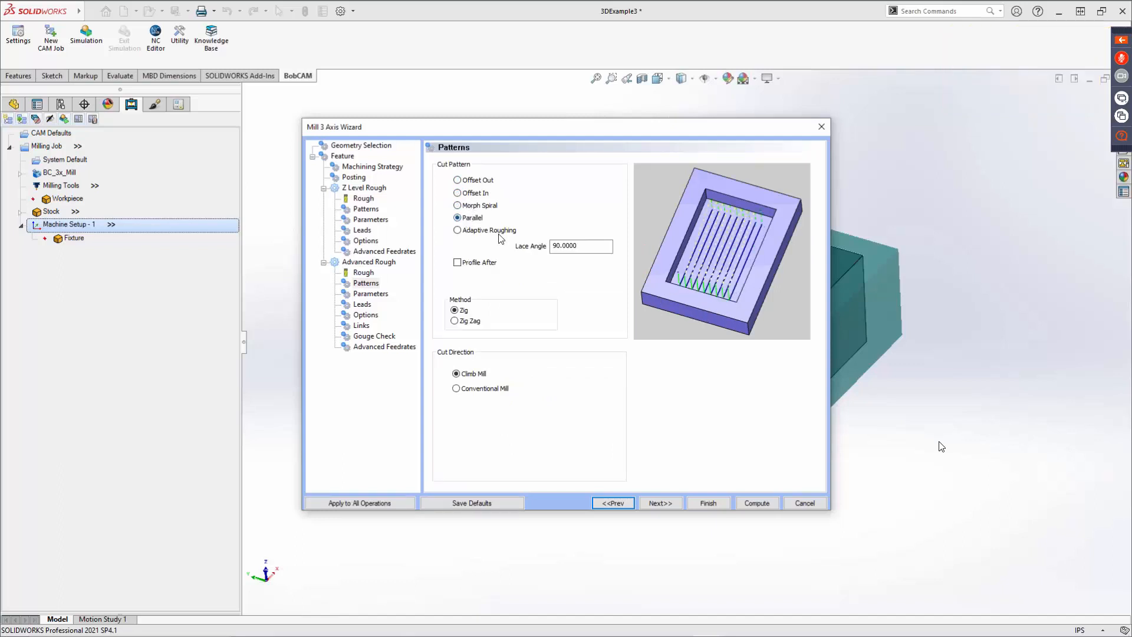
left_click(586, 247)
left_click(459, 231)
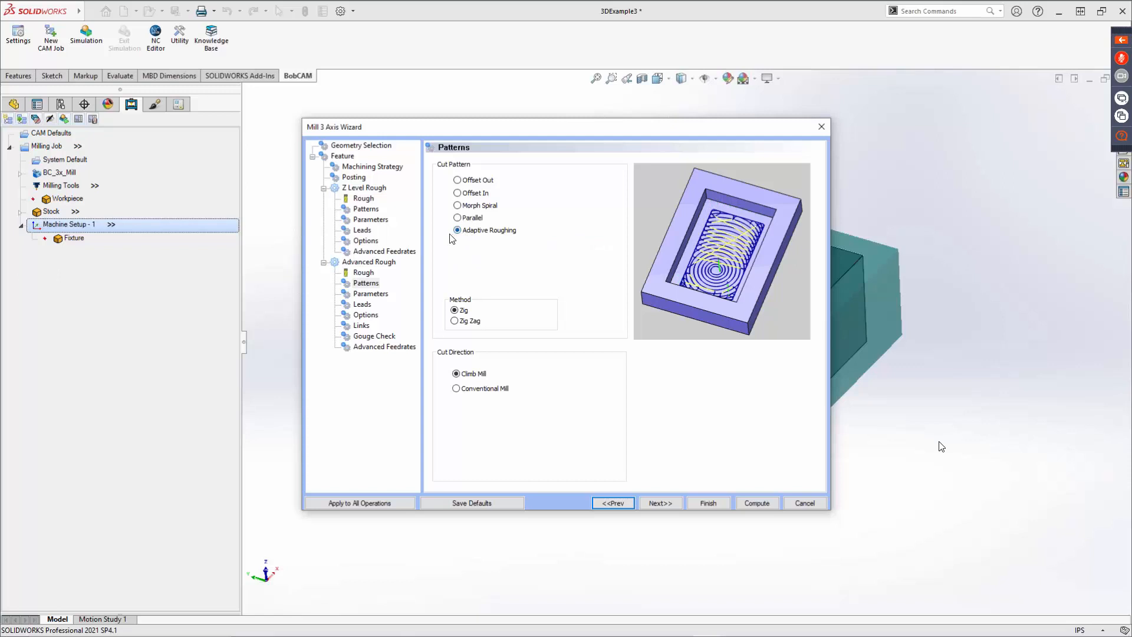
left_click(471, 184)
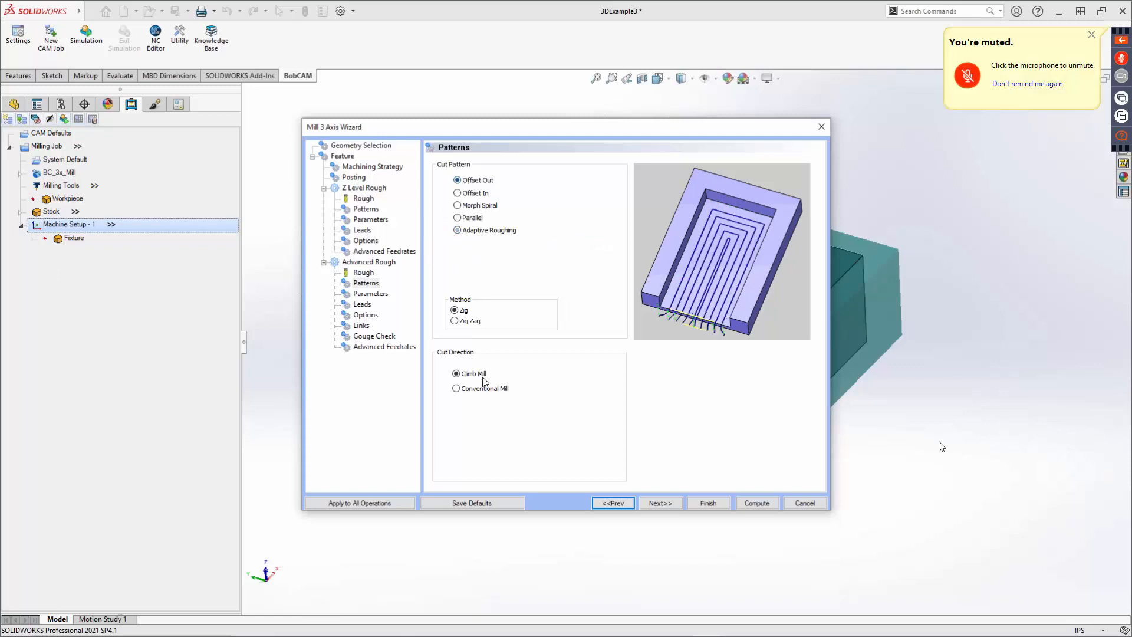
left_click(458, 321)
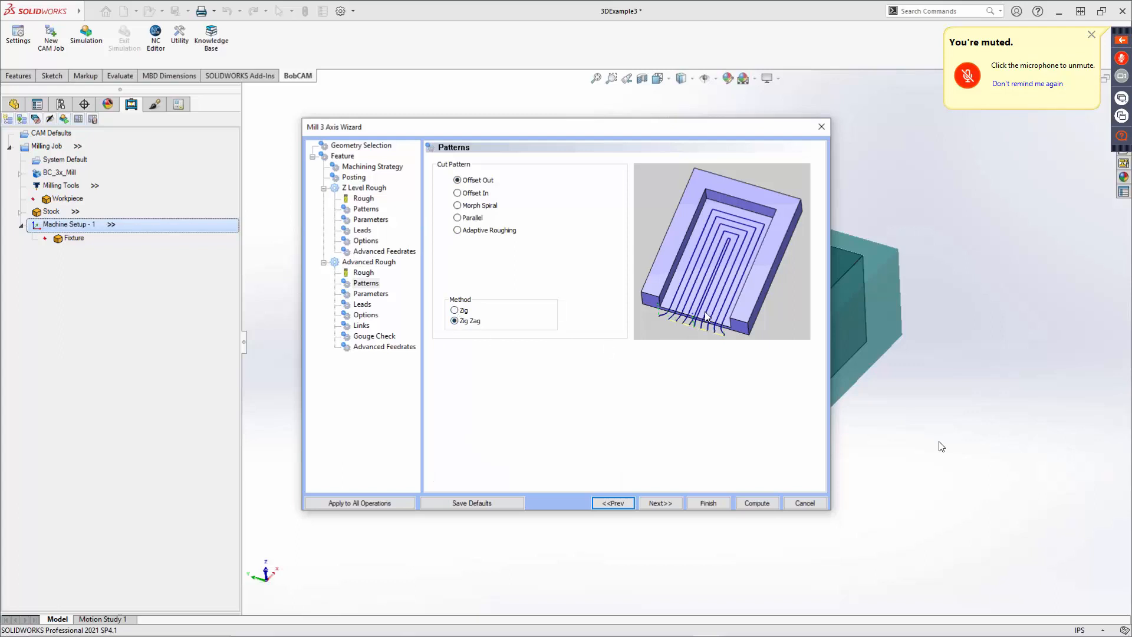
left_click(464, 312)
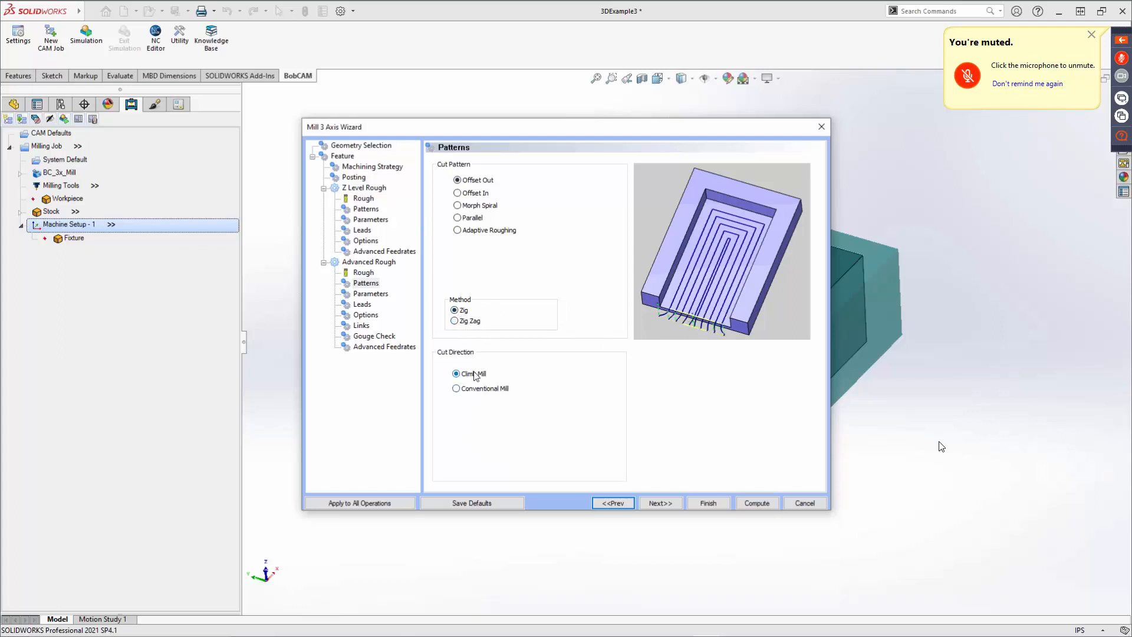
Compare Conventional and Climb Mill cut directions, keeping Climb Mill, and advance to Parameters.
left_click(472, 388)
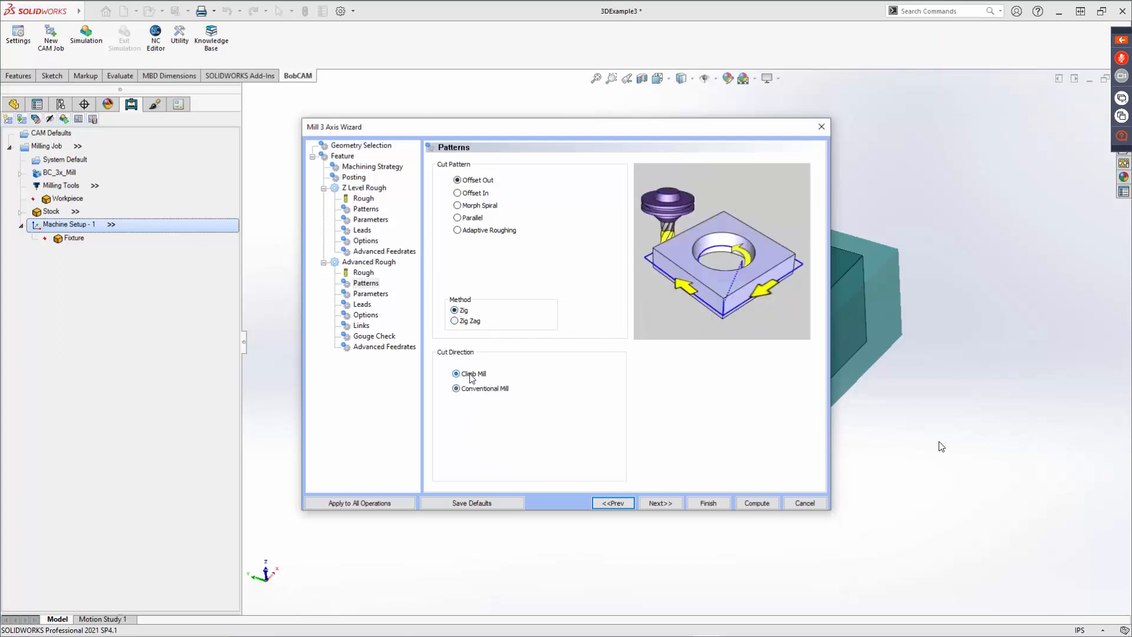
left_click(472, 376)
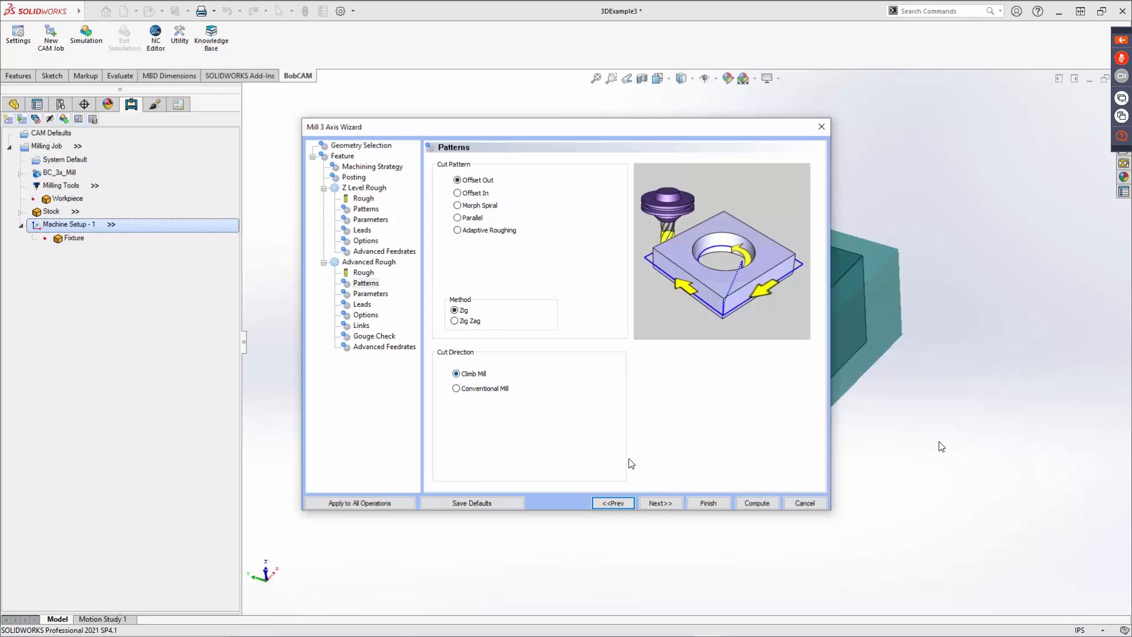
left_click(661, 503)
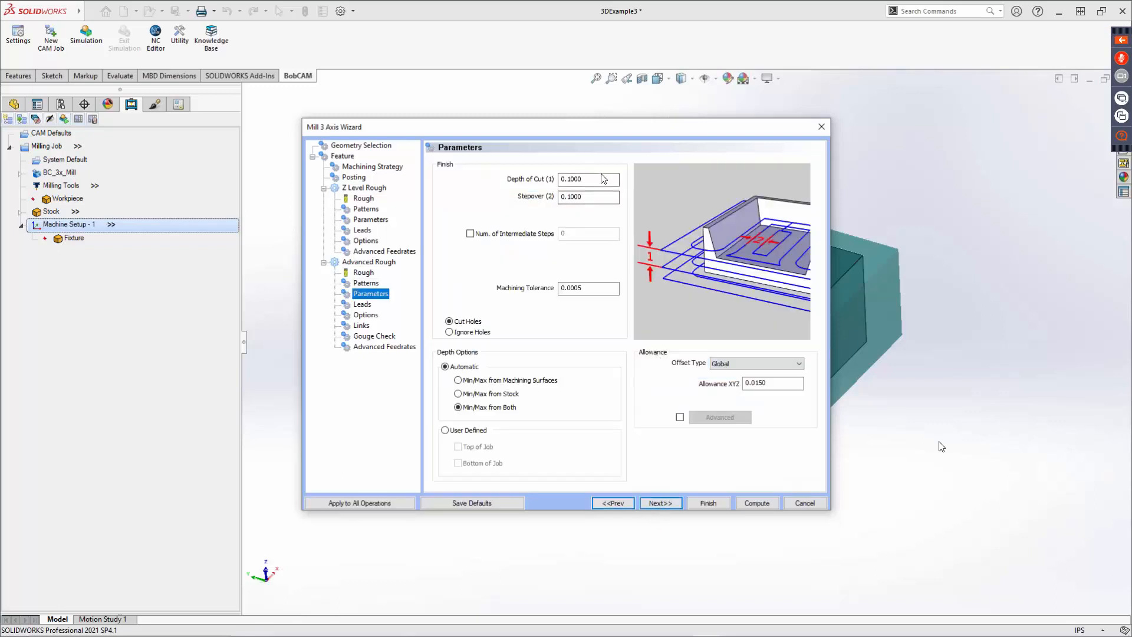
Toggle the intermediate steps option on to inspect its settings, then turn it off again.
left_click(602, 179)
left_click(590, 202)
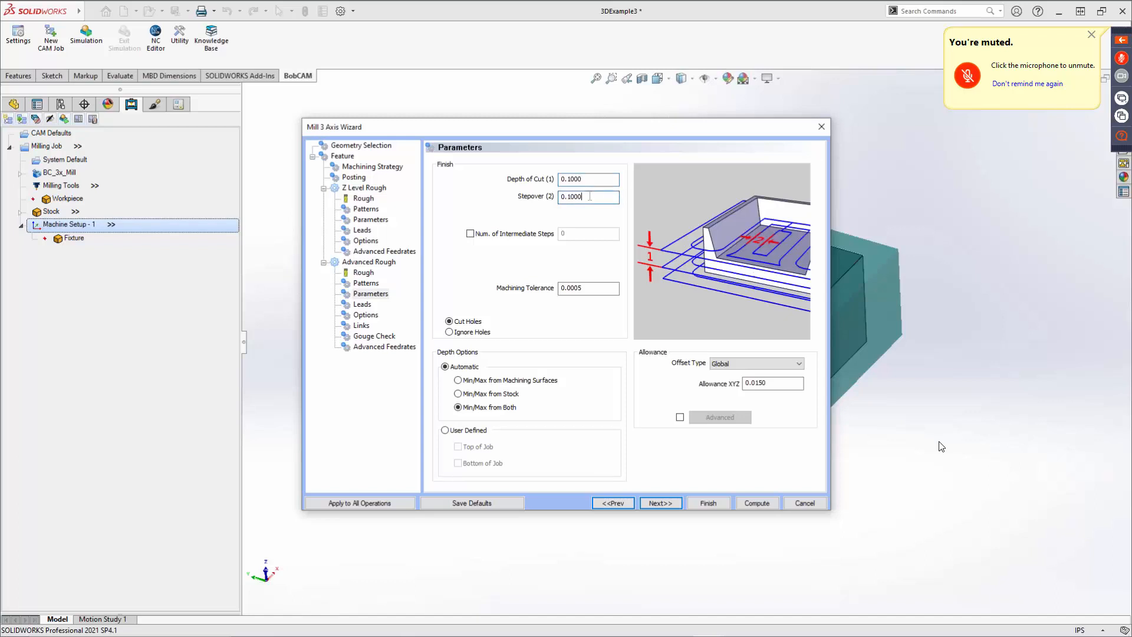
left_click(470, 233)
left_click(595, 250)
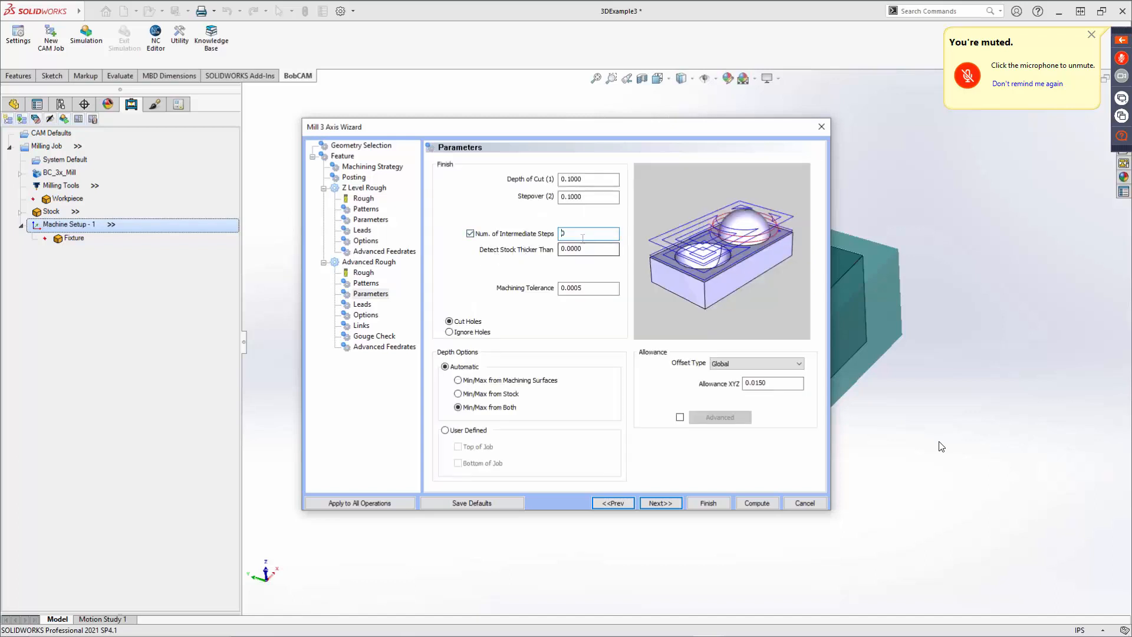
double_click(593, 251)
left_click_drag(581, 235, 535, 236)
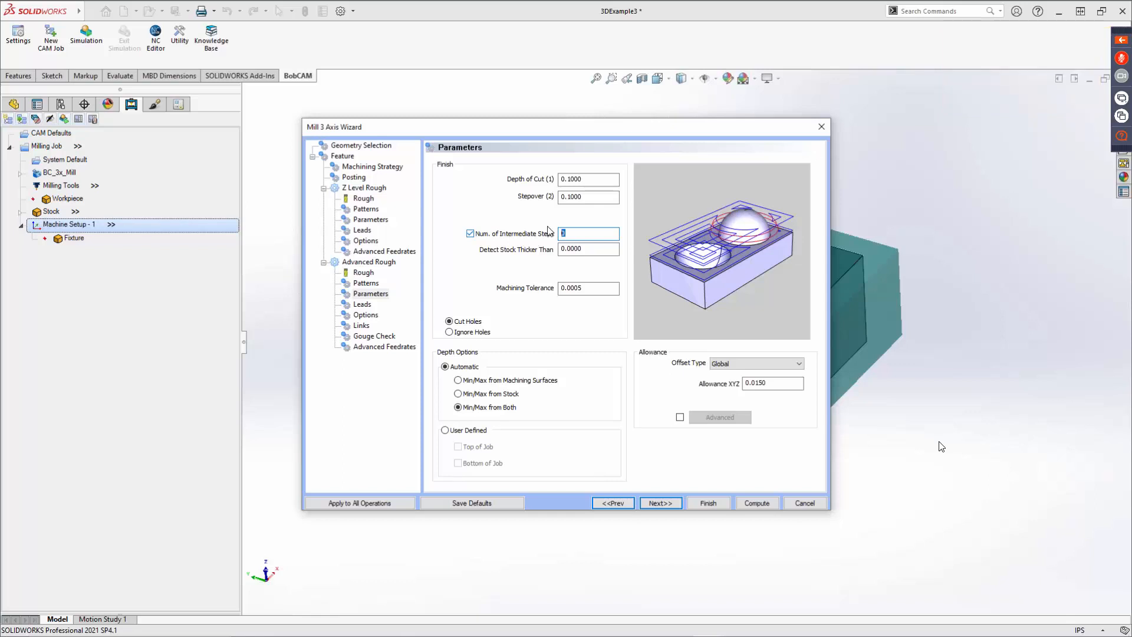
left_click(470, 233)
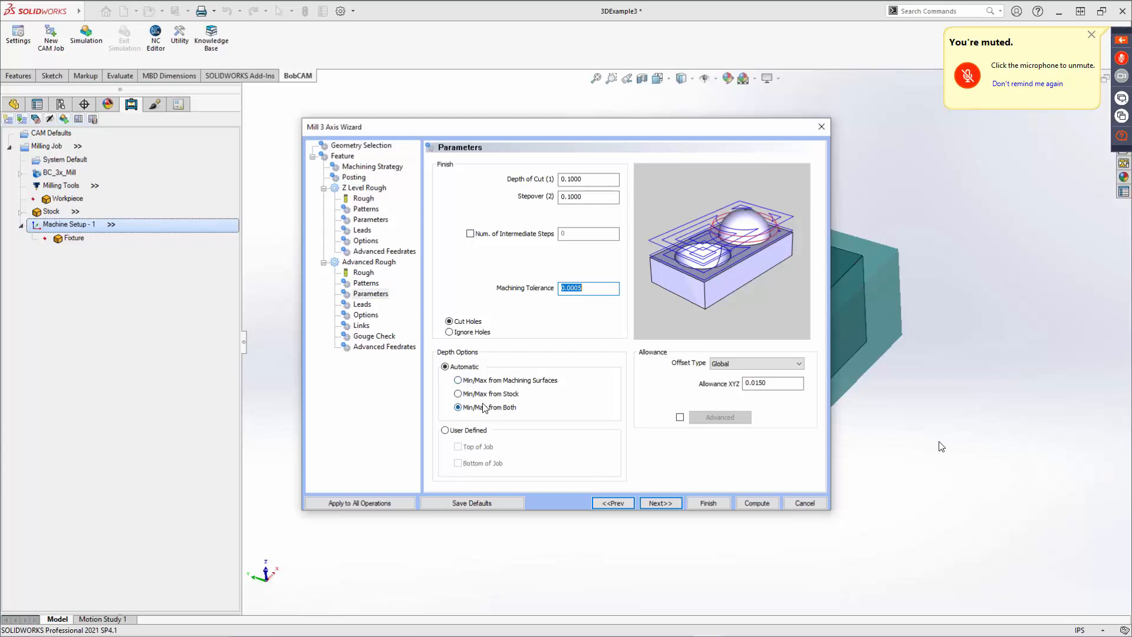
Switch depth options to User Defined with Top and Bottom of Job, picking the pocket's bottom edge for the bottom depth.
left_click(446, 431)
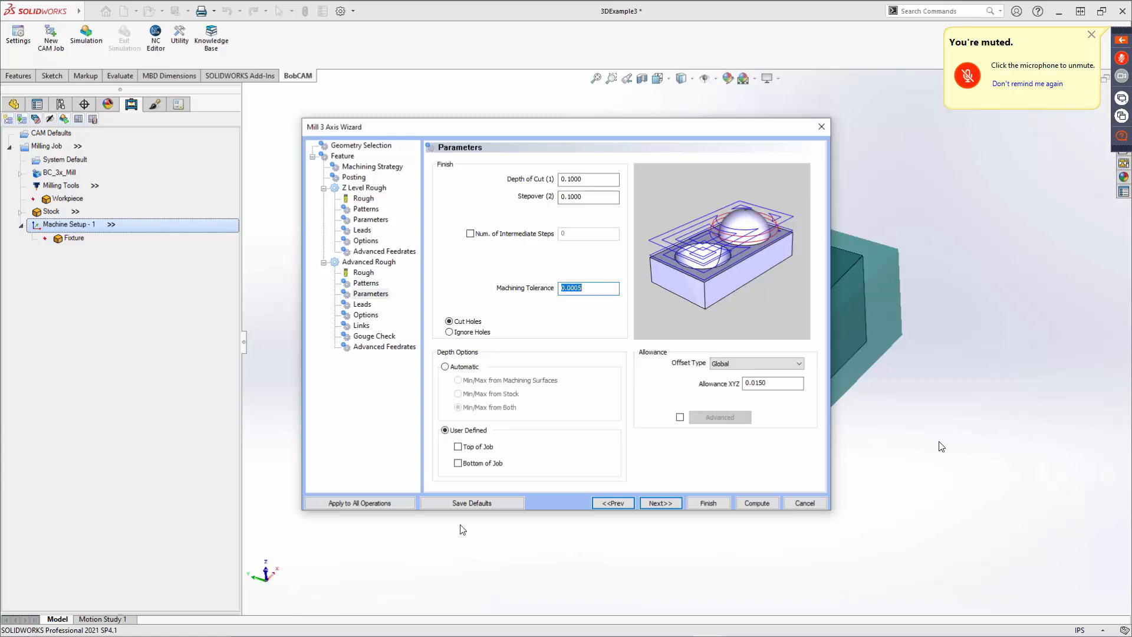
left_click(458, 447)
left_click(459, 463)
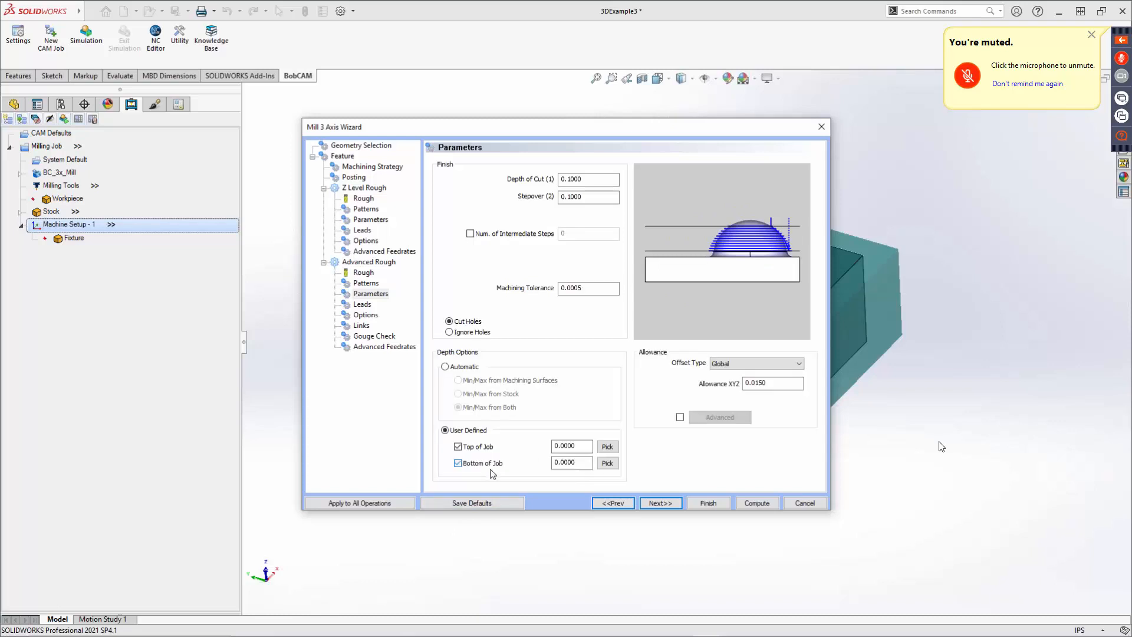
left_click(607, 463)
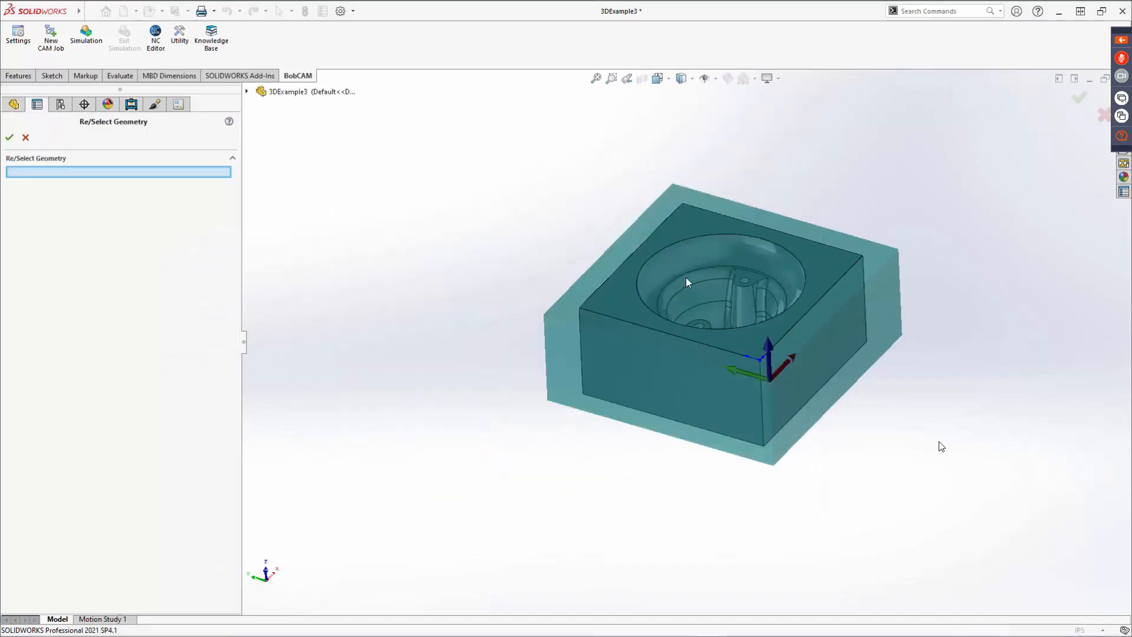
left_click(682, 278)
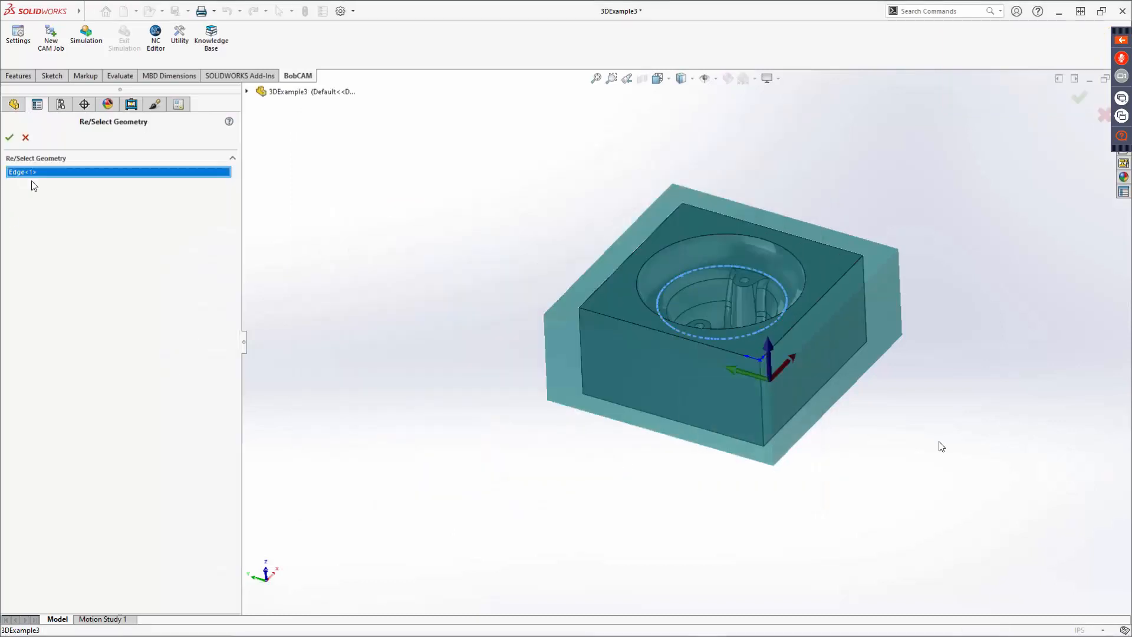
left_click(9, 139)
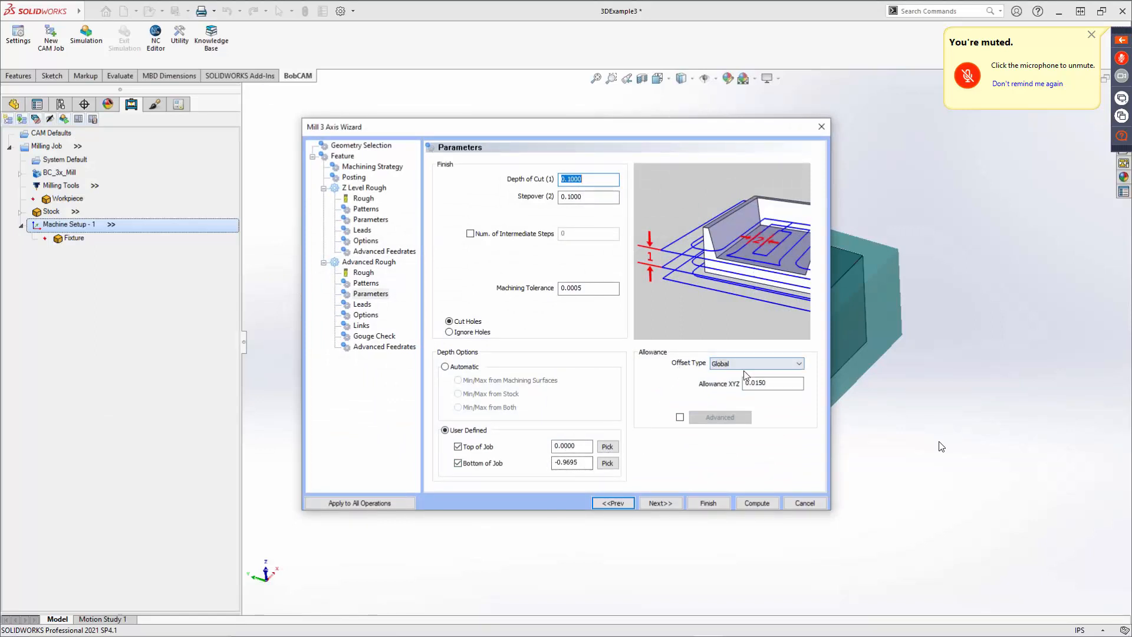
Compare the Global and Side and Bottom allowance offset types, keeping Global, and advance to Leads.
left_click(742, 364)
left_click(741, 374)
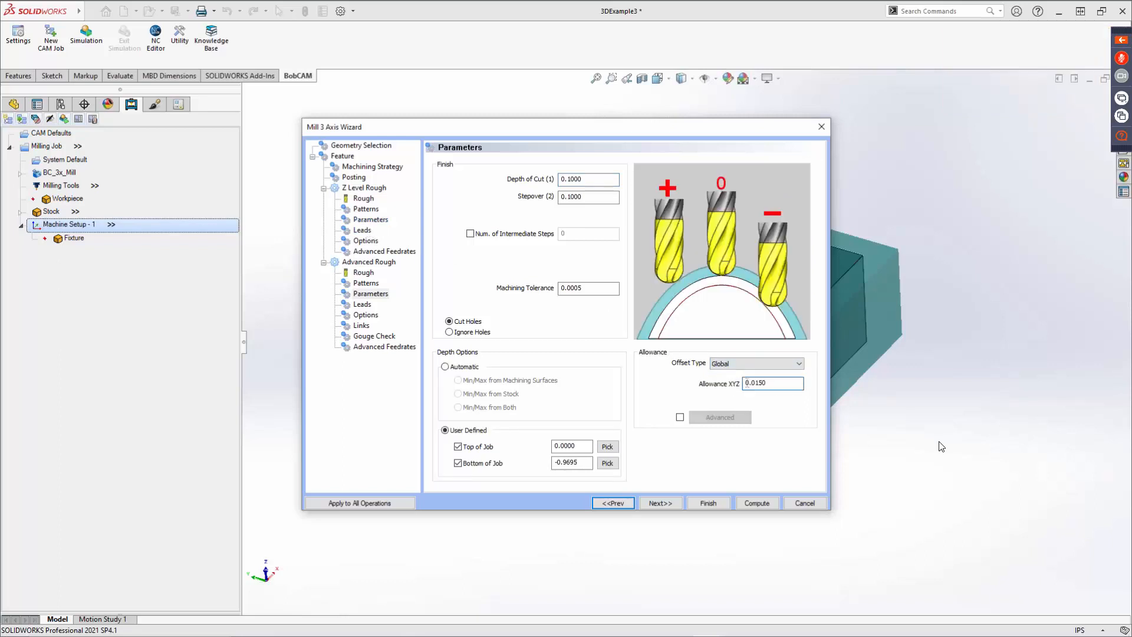
left_click_drag(777, 384, 730, 389)
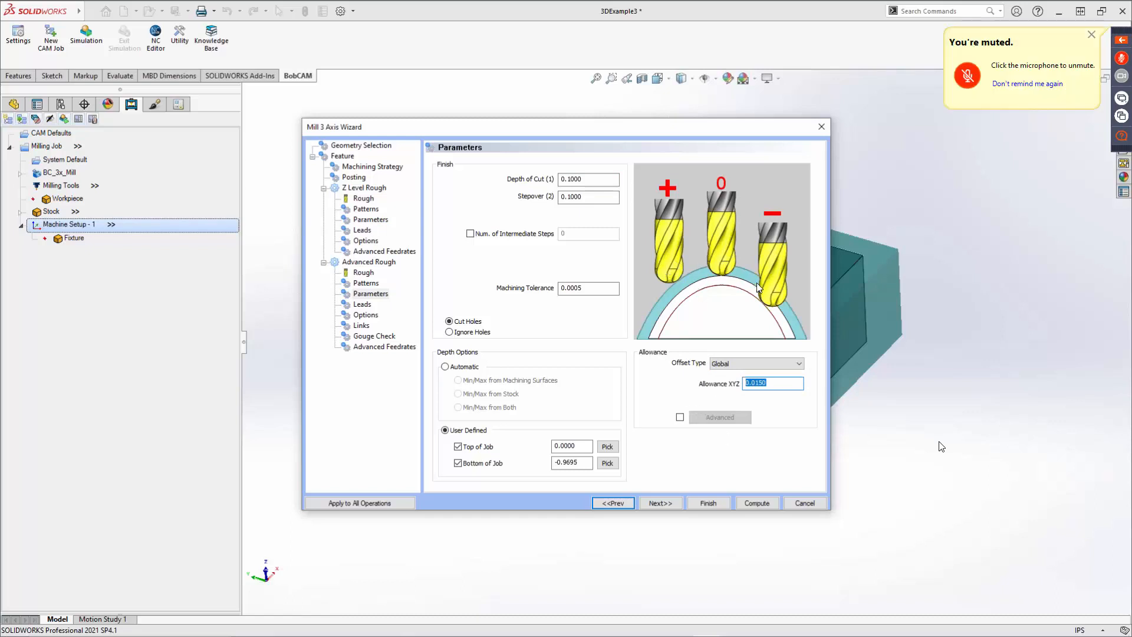
left_click(734, 365)
left_click(731, 382)
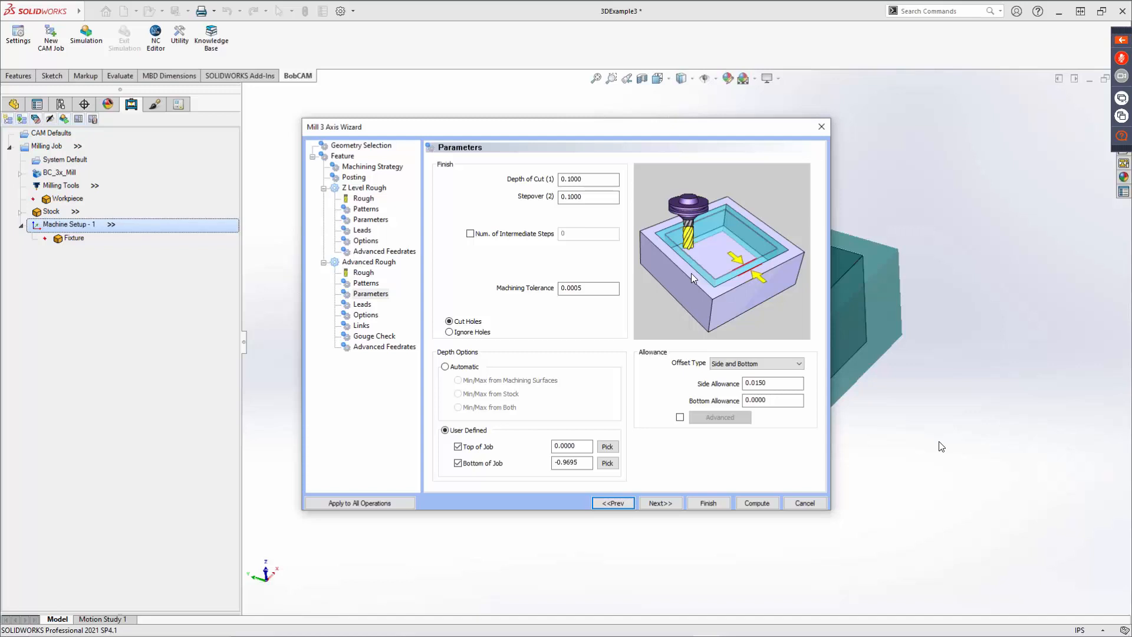
left_click(742, 364)
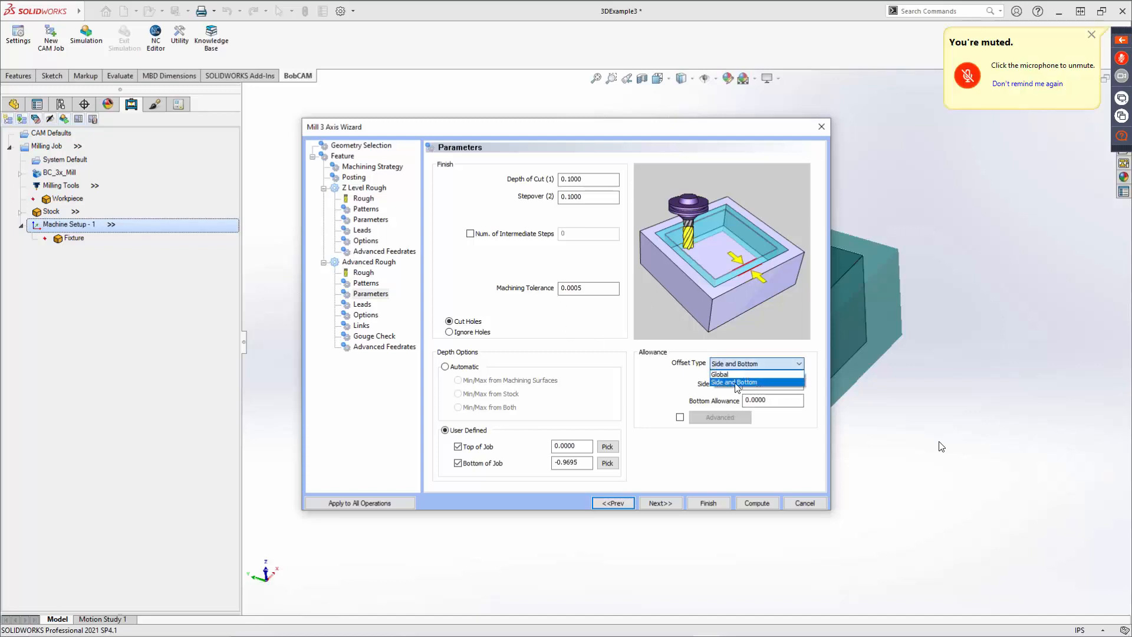
left_click(733, 375)
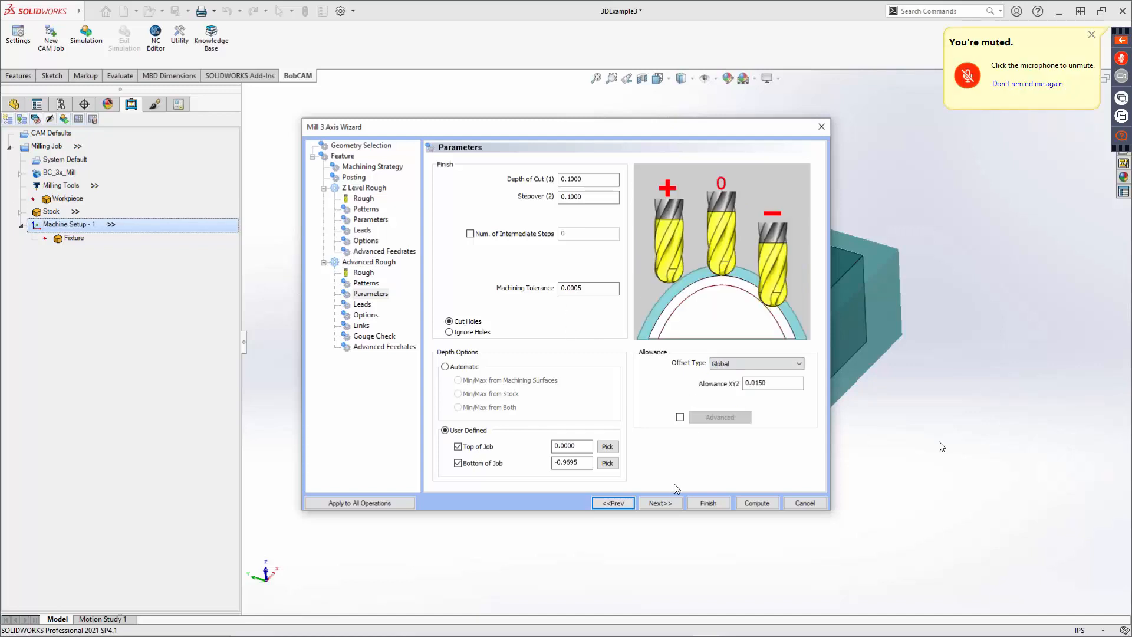
left_click(664, 502)
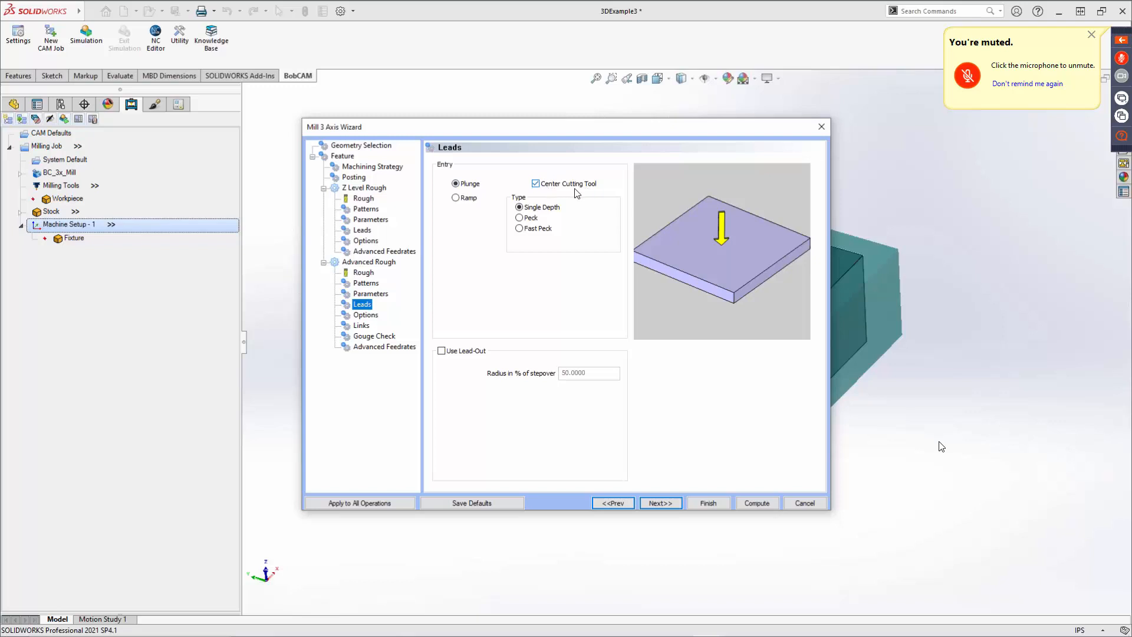
Toggle Center Cutting Tool off and on, and compare the Ramp entry types, keeping Plunge entry with Single Depth.
left_click(537, 184)
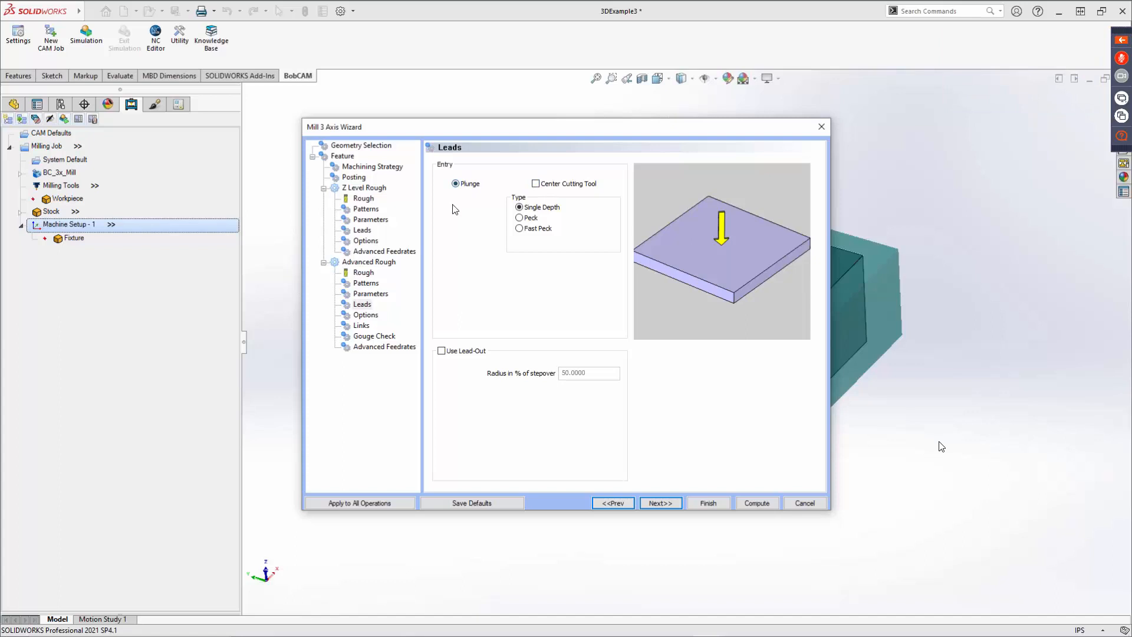
left_click(536, 183)
left_click(463, 200)
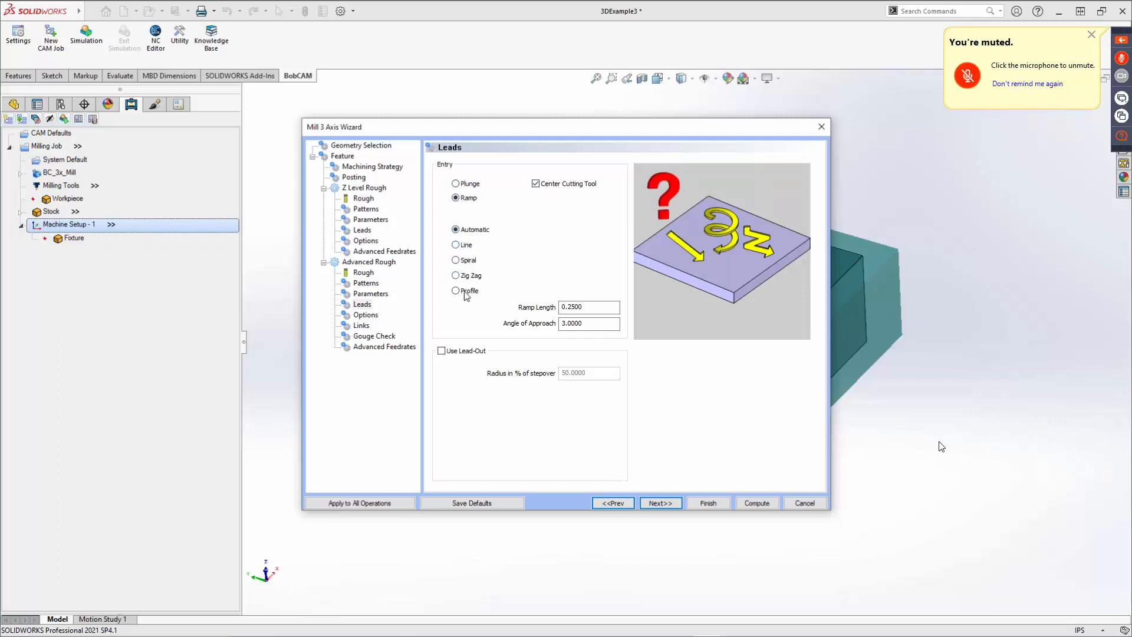
left_click(456, 274)
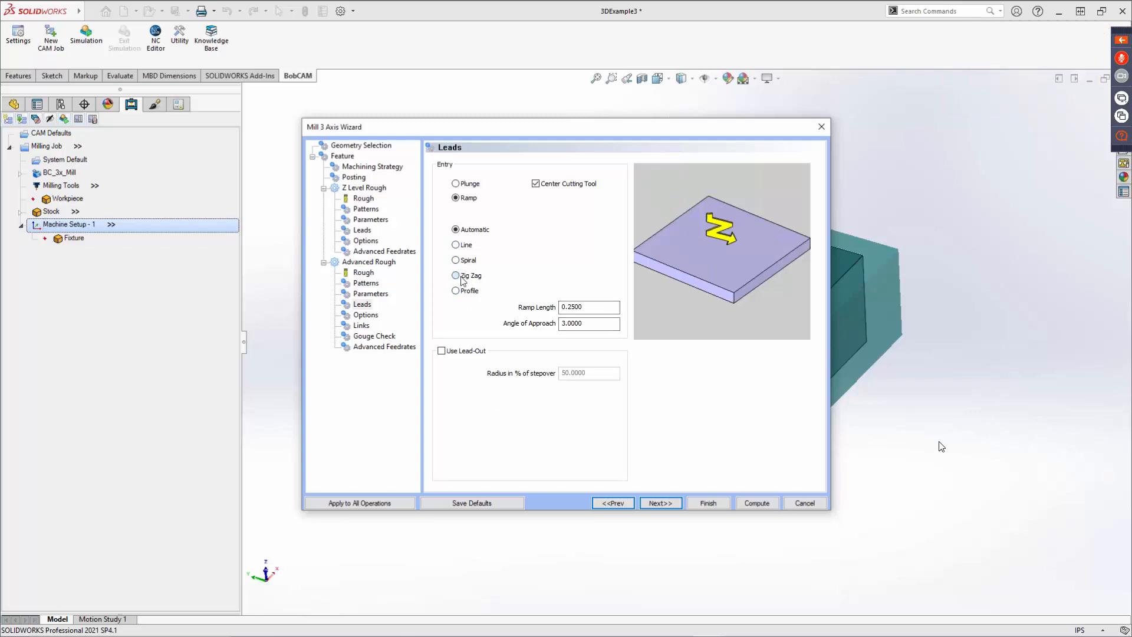
left_click(456, 290)
left_click(458, 260)
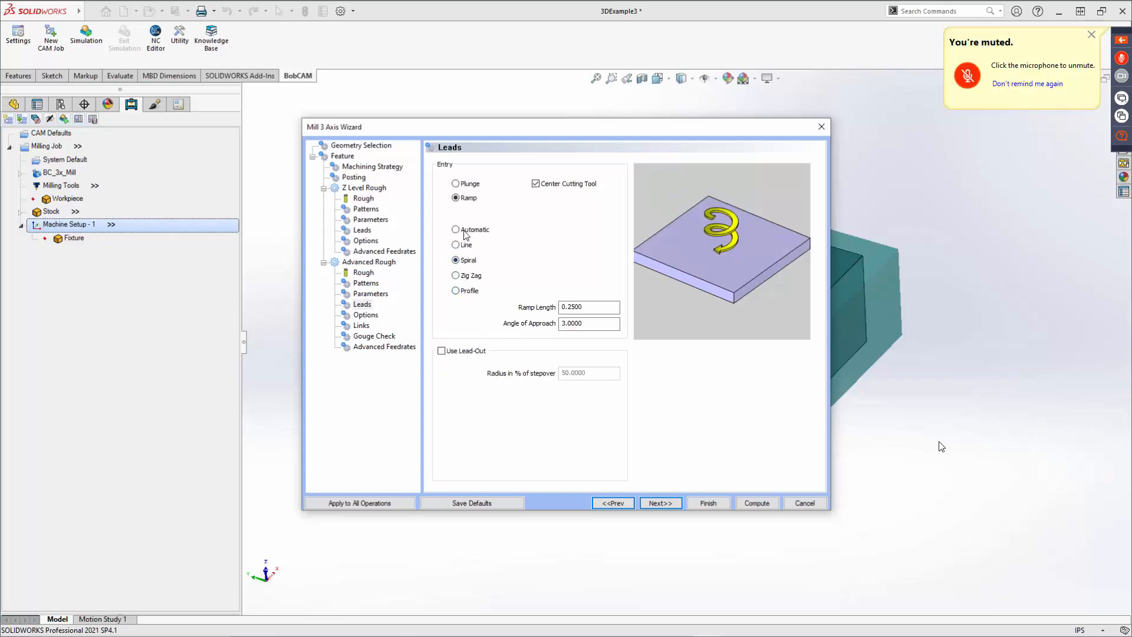
left_click(459, 230)
left_click(456, 184)
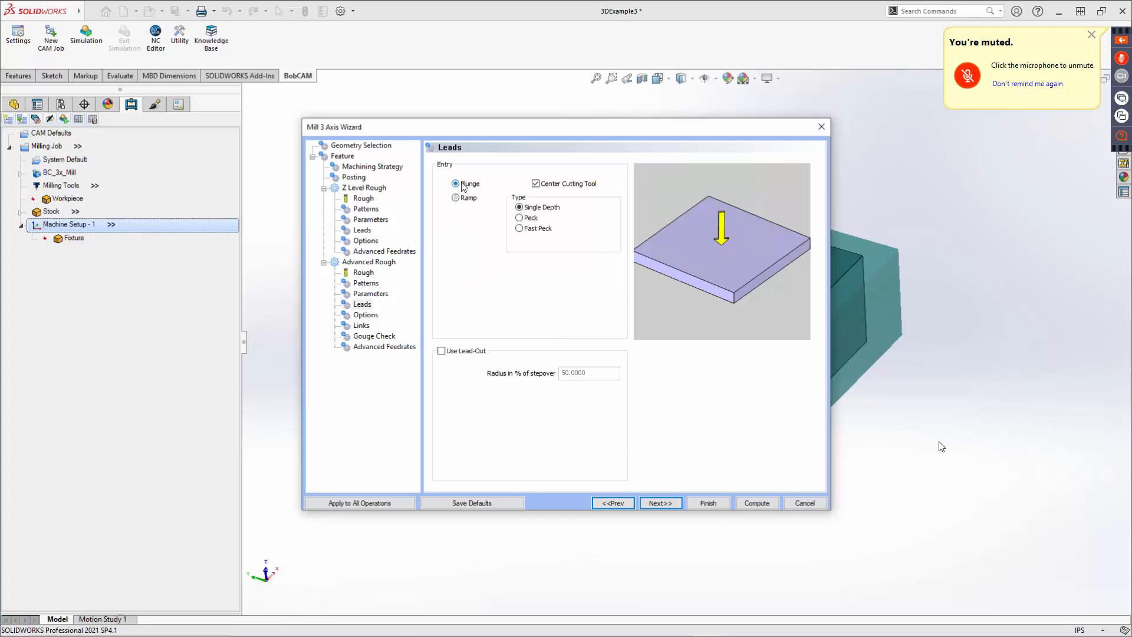
Toggle Use Lead-Out on and off again, then advance to the Options page.
left_click(442, 352)
left_click_drag(613, 374, 560, 375)
left_click(442, 351)
left_click(660, 502)
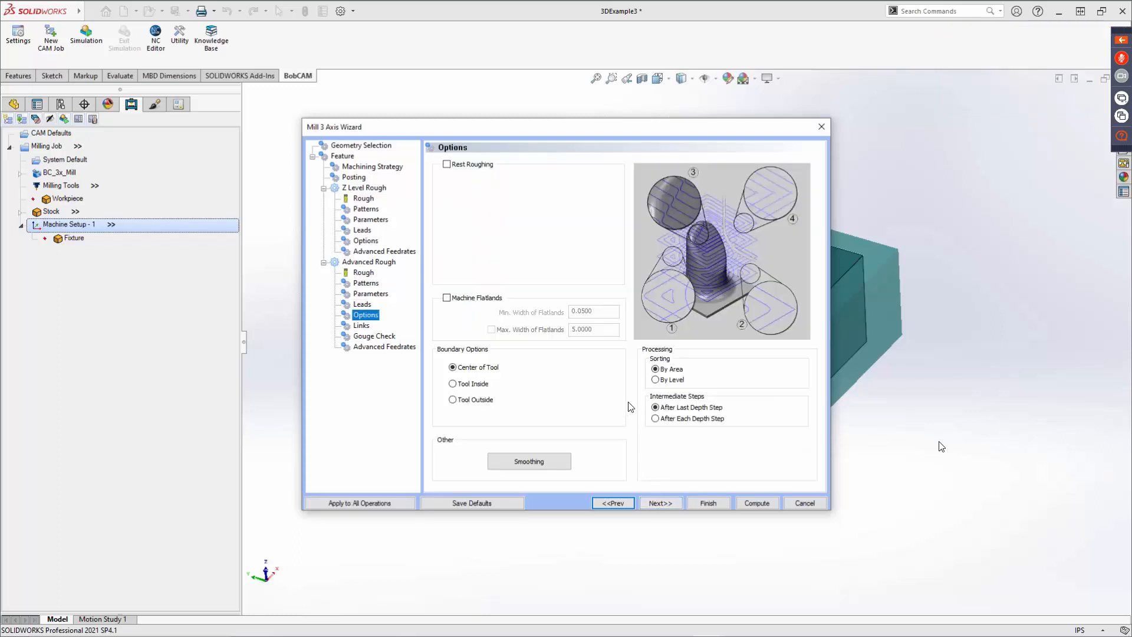
Inspect Rest Roughing and turn it off again, then enable Machine Flatlands keeping Sorting By Area.
left_click(447, 165)
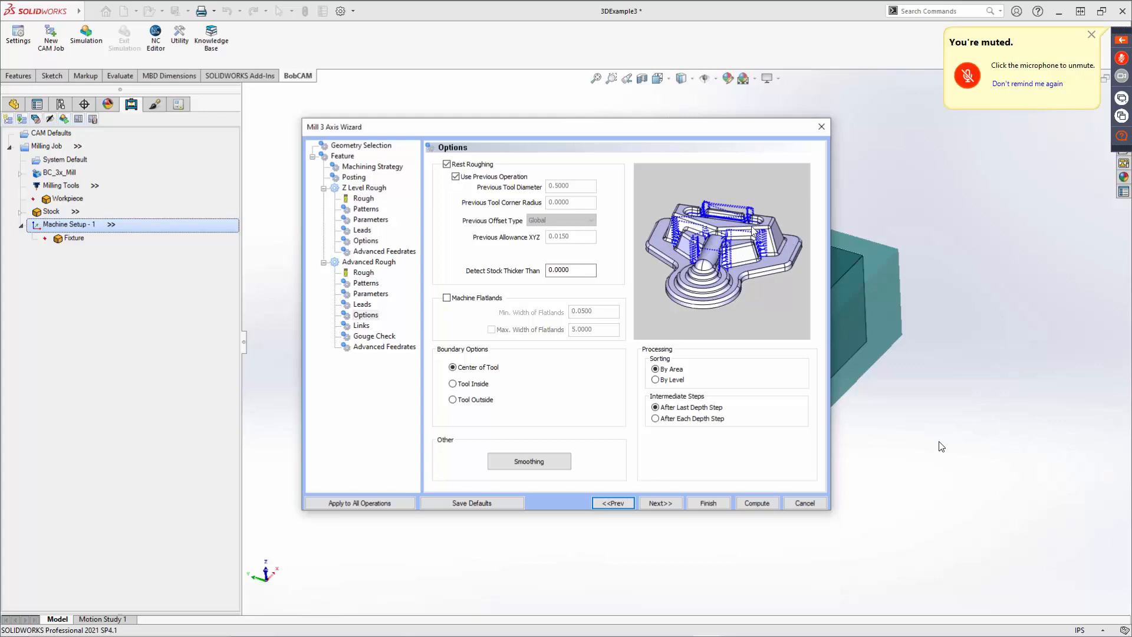
left_click(447, 164)
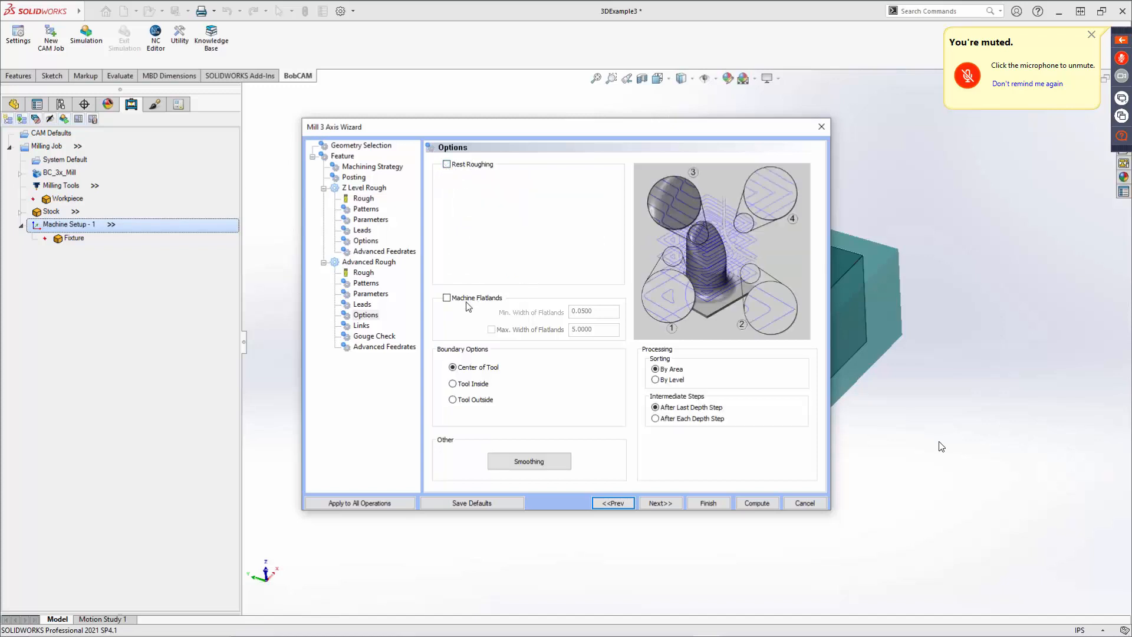
left_click(446, 298)
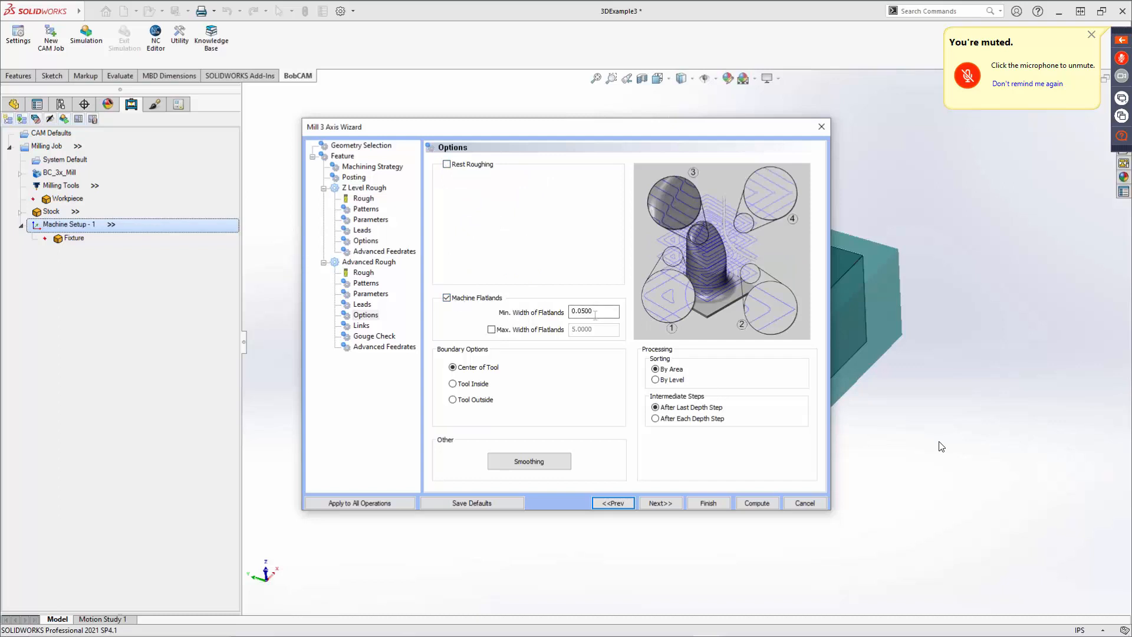
left_click(670, 371)
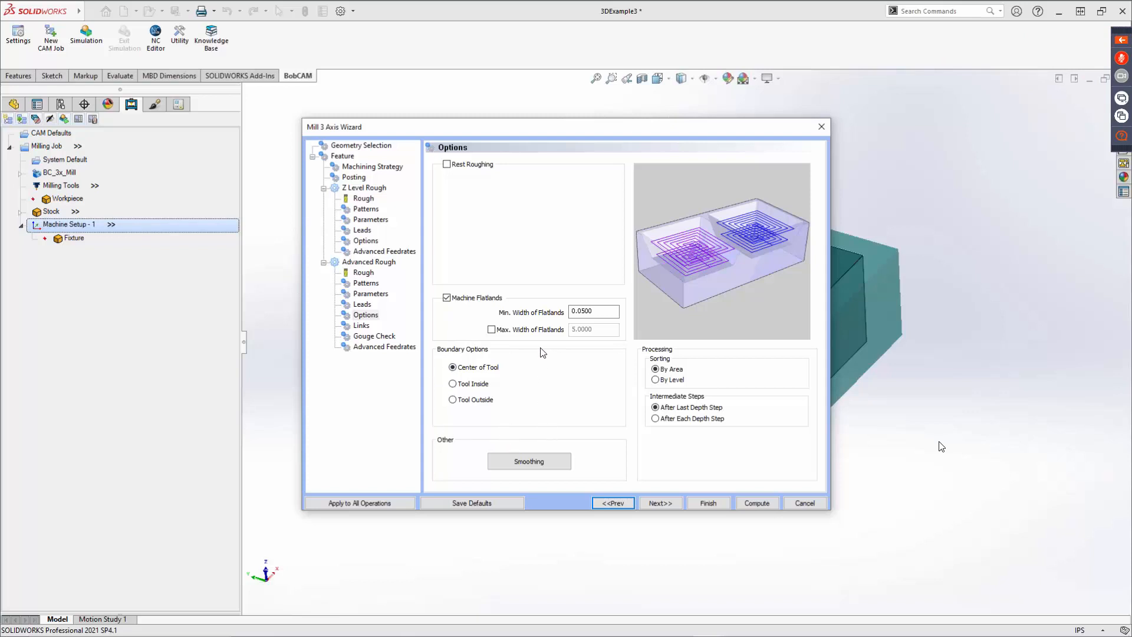
Compare the Tool Inside and Tool Outside boundary options, keeping Center of Tool.
left_click(465, 384)
left_click(466, 403)
left_click_drag(600, 417, 509, 416)
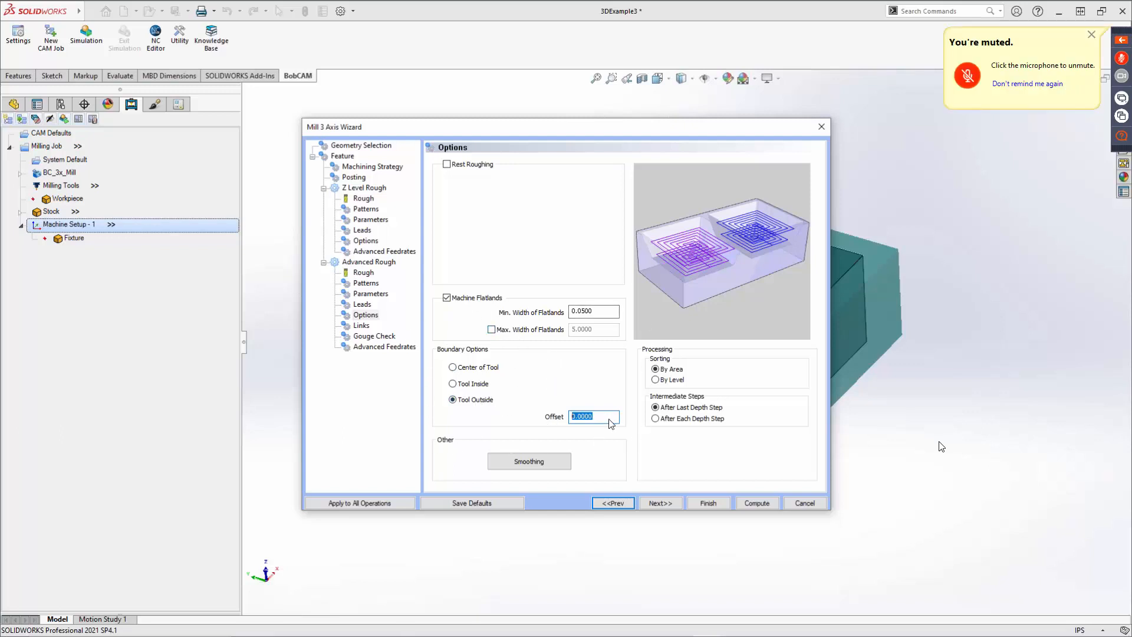
left_click(479, 375)
Review the Smoothing settings and corner peg options without changes, then advance through Links to Gouge Check.
left_click(534, 462)
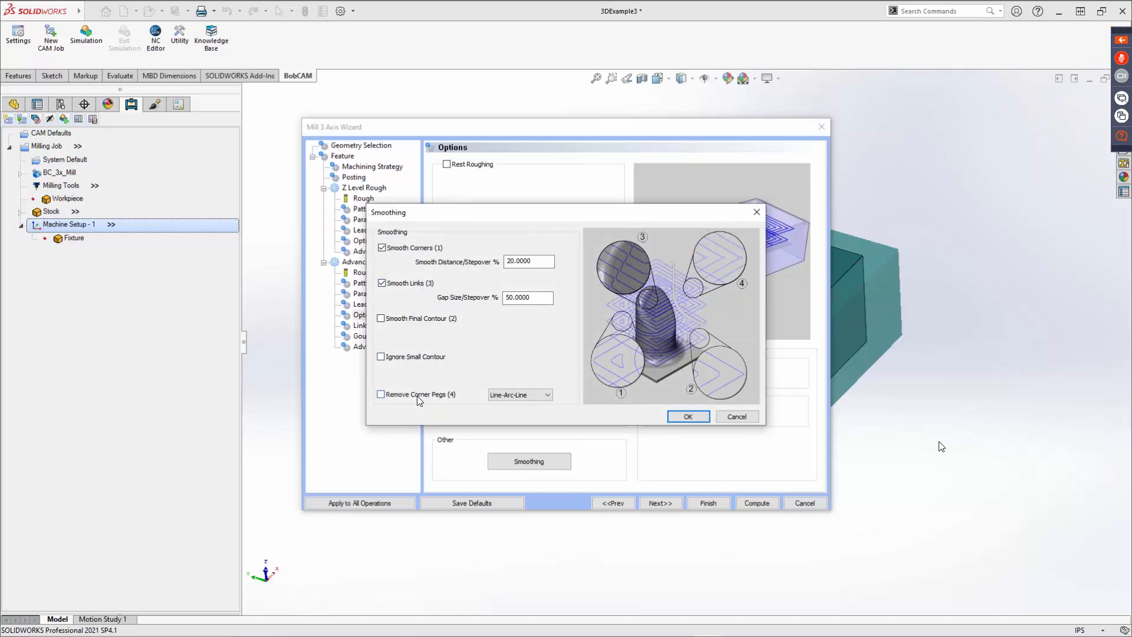
left_click(522, 395)
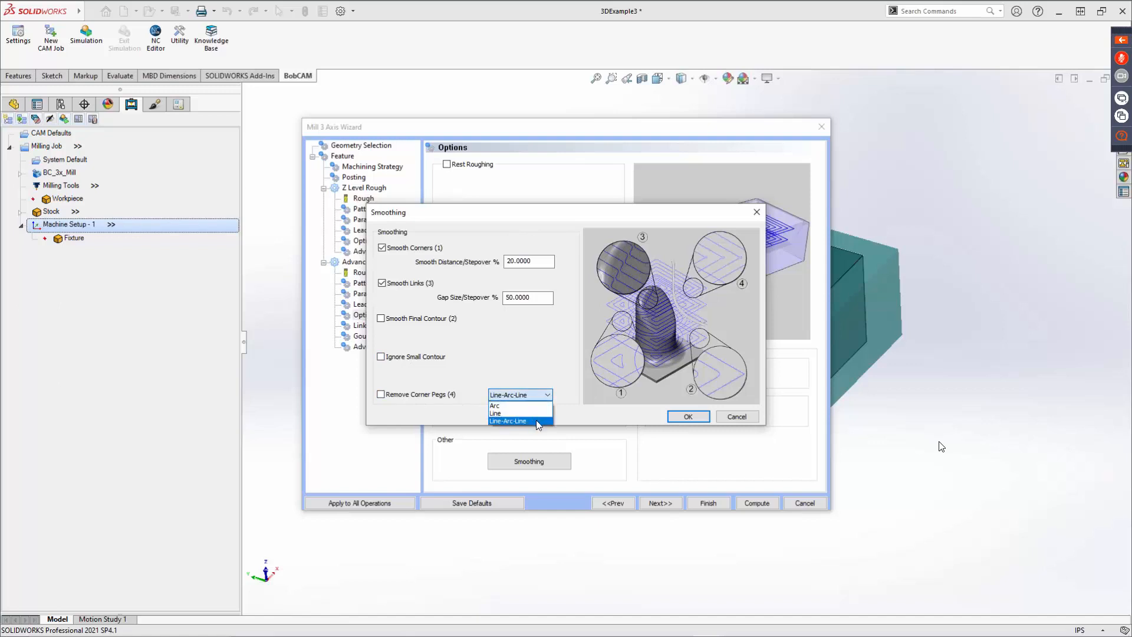
left_click(585, 403)
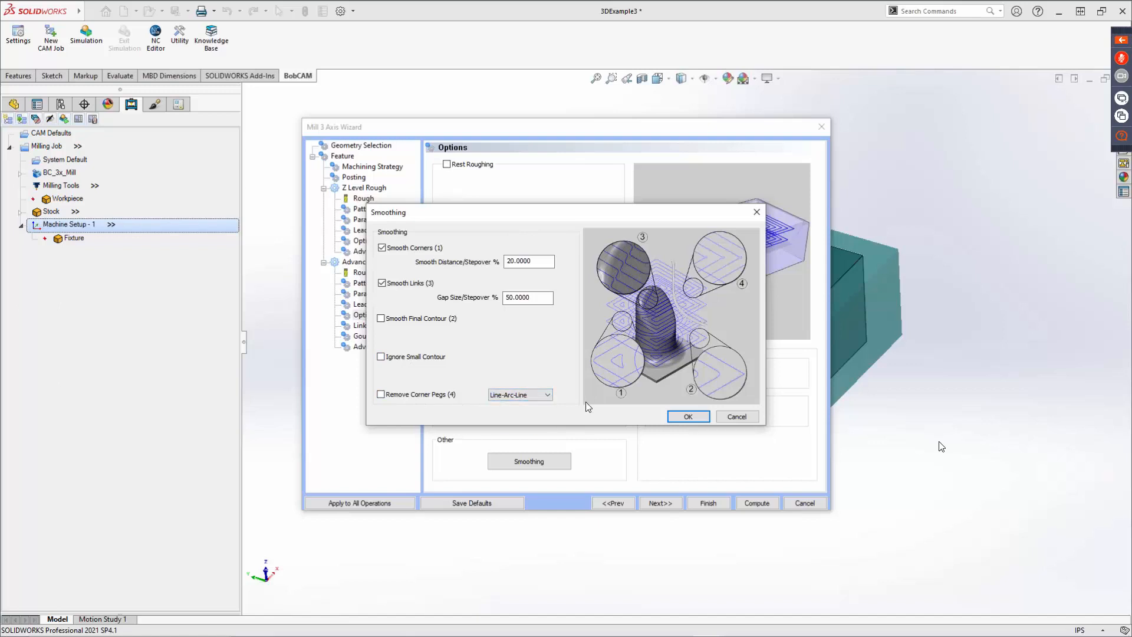
left_click(736, 417)
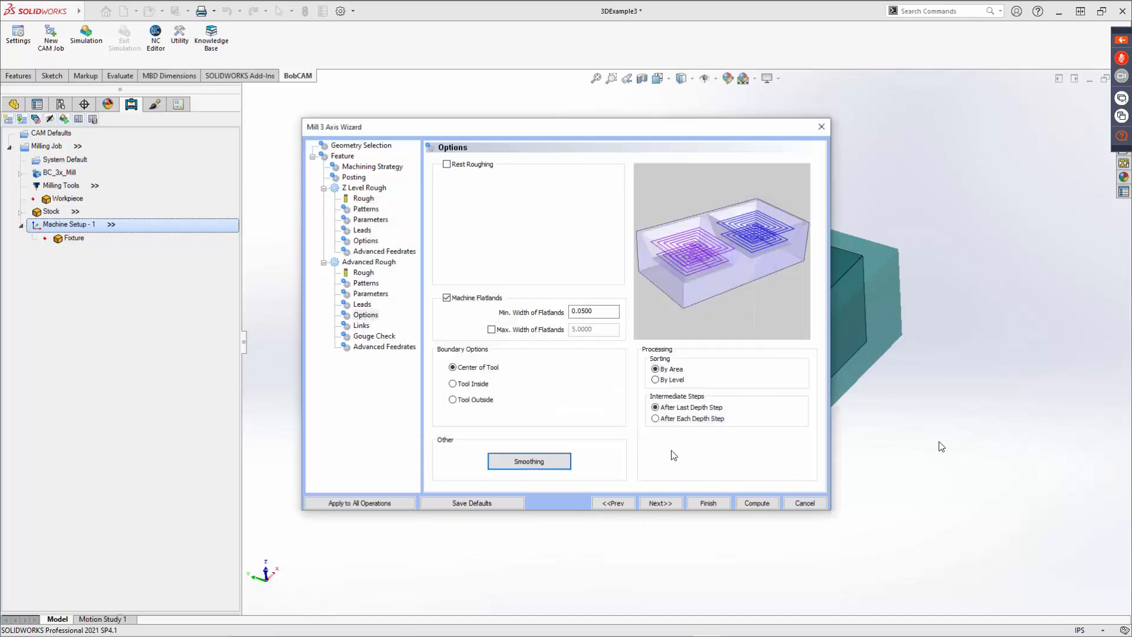
left_click(670, 500)
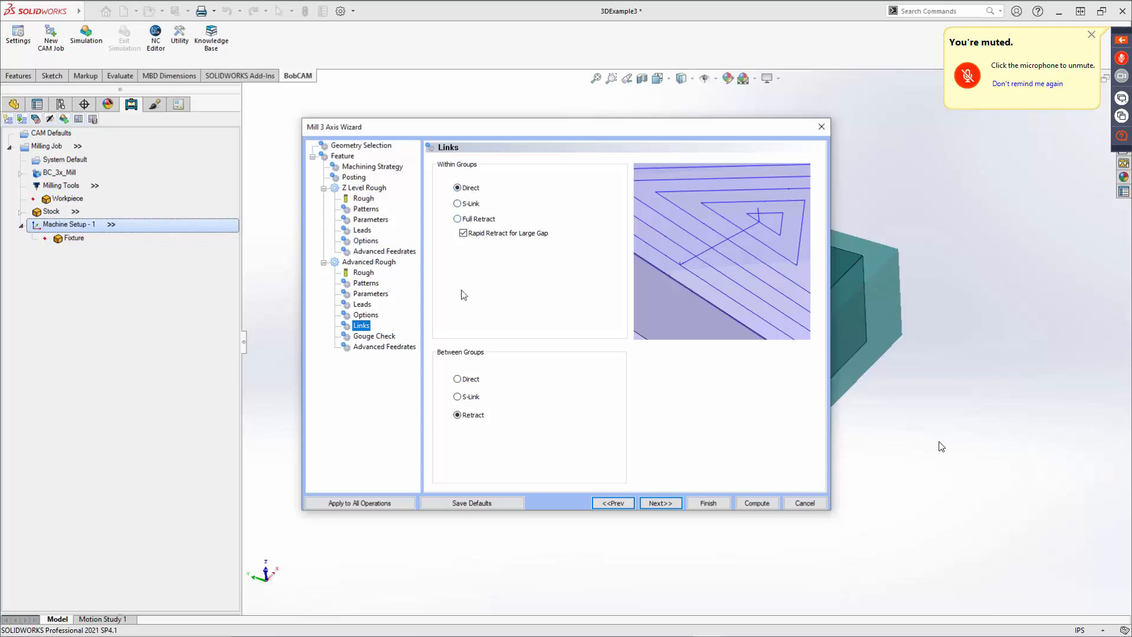
left_click(670, 505)
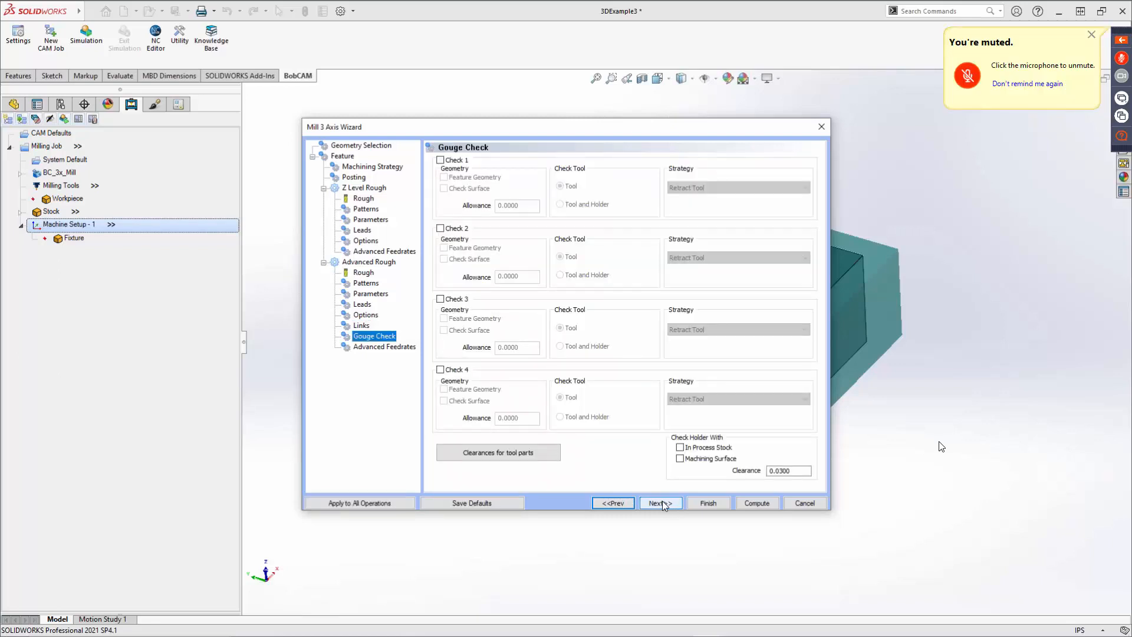
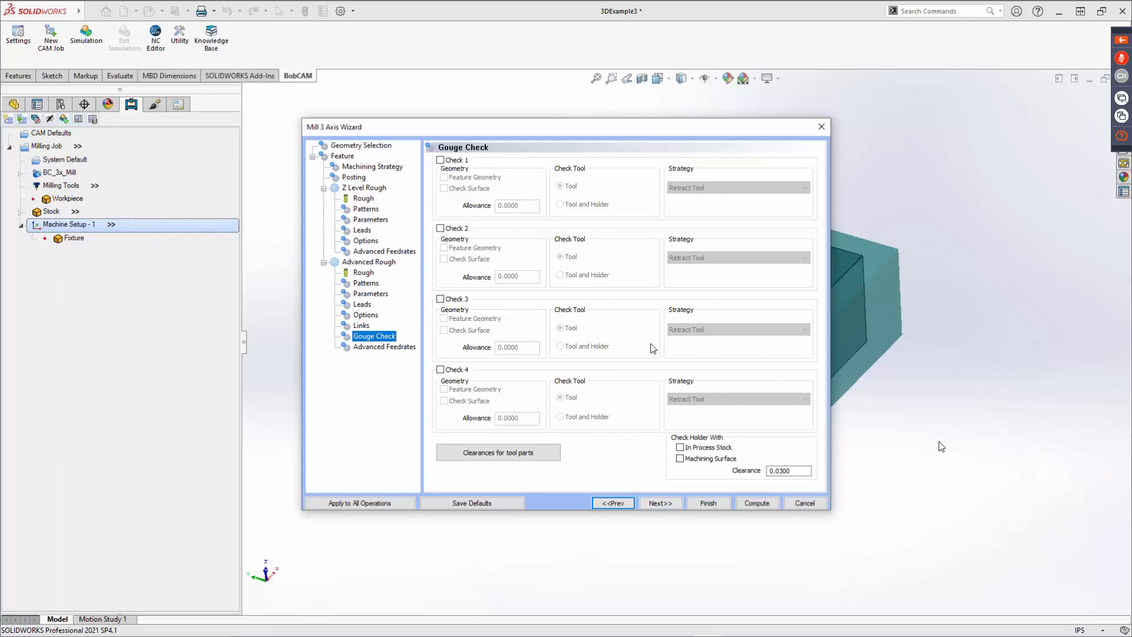
Advance to the Advanced Feedrates page and compute the Mill 3 Axis toolpaths.
left_click(662, 502)
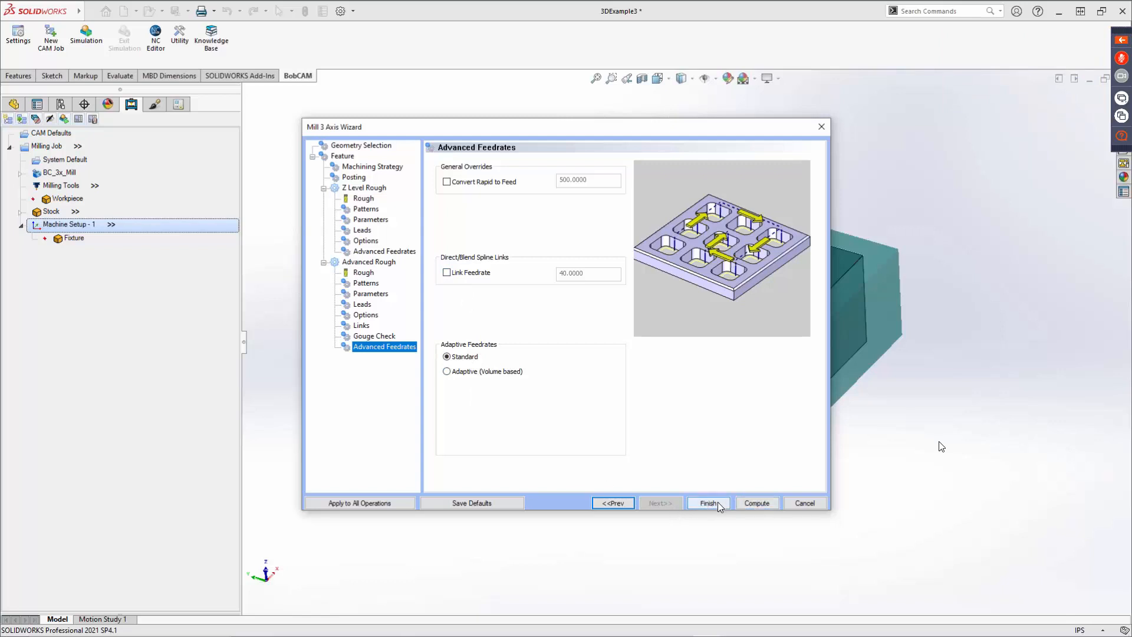
left_click(760, 505)
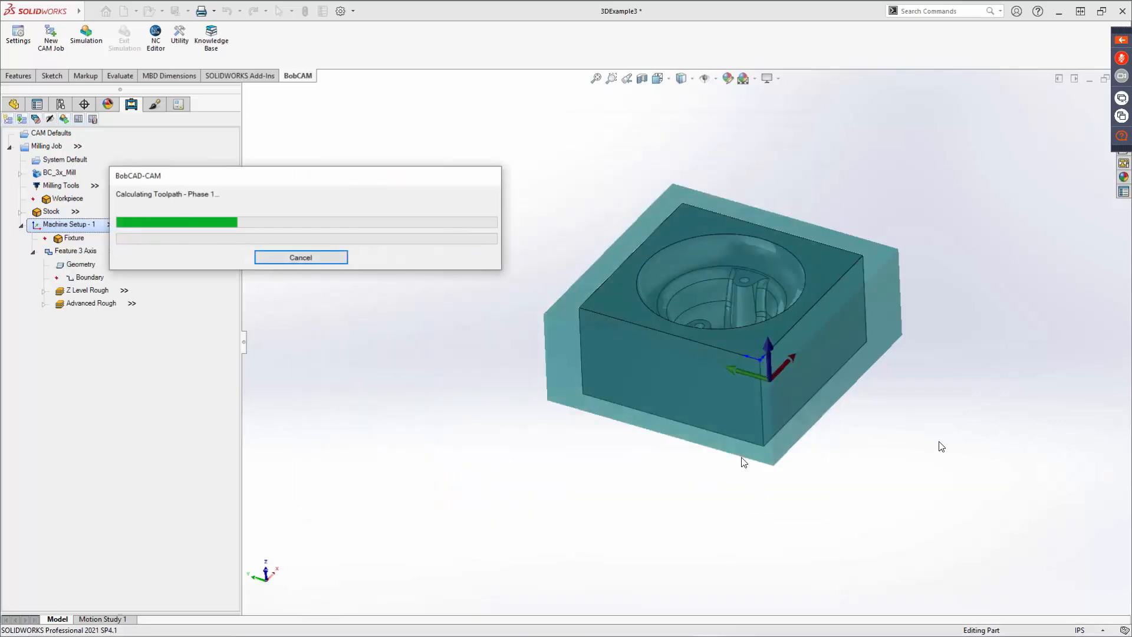
left_click_drag(297, 179, 571, 120)
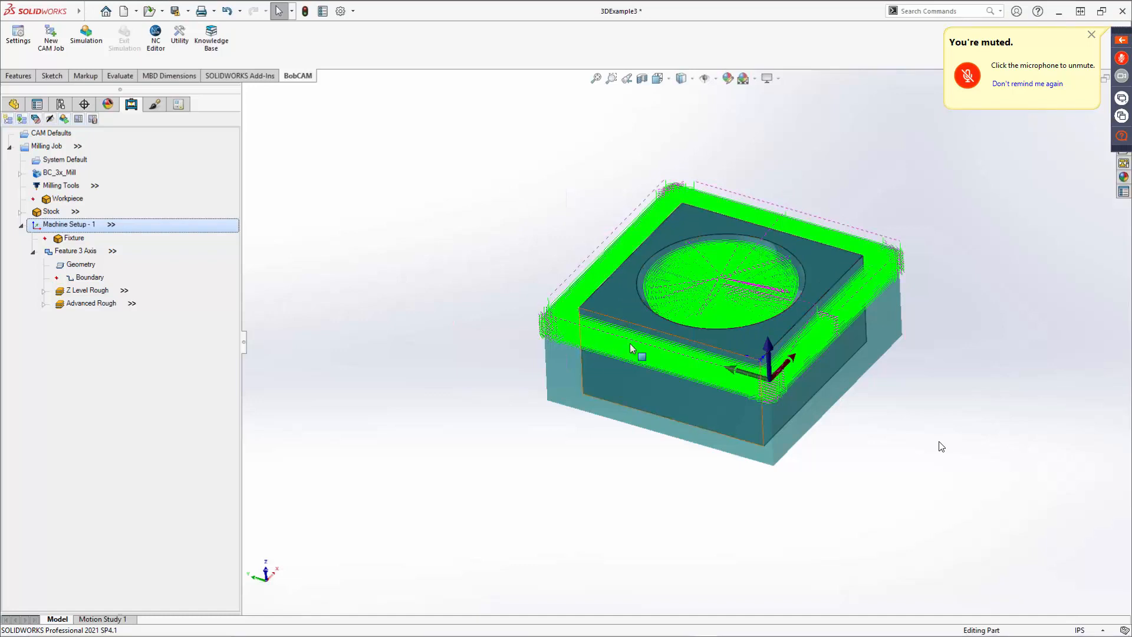
Reselect the feature's boundary as the circular top edge of the cavity and recompute all toolpaths.
middle_click_drag(673, 353, 679, 297)
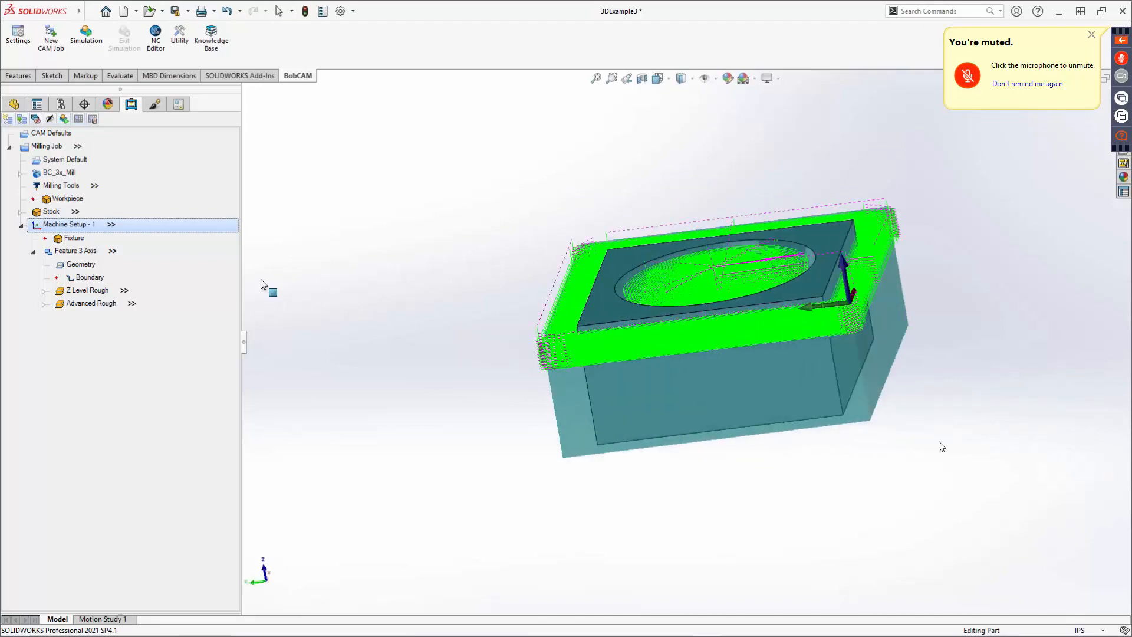
right_click(86, 275)
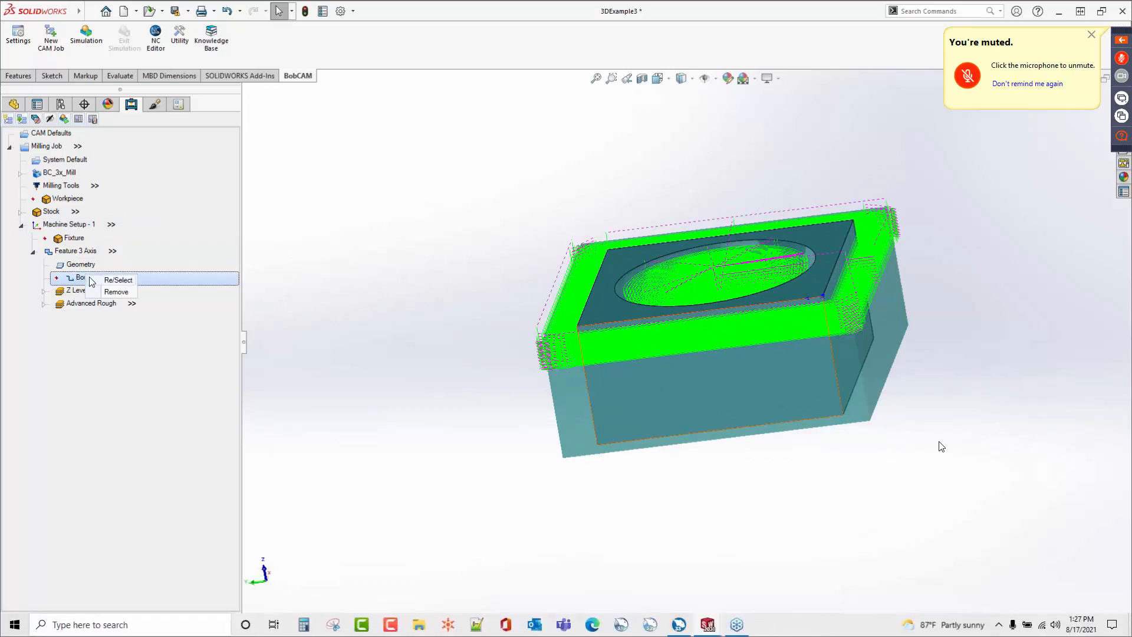
left_click(115, 280)
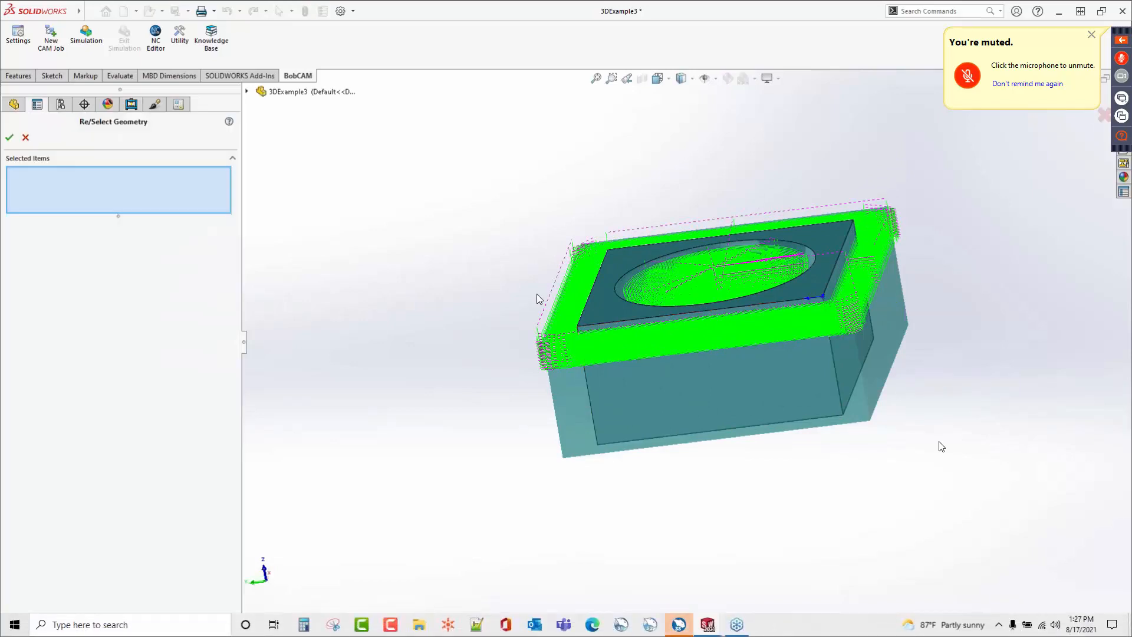
left_click(635, 267)
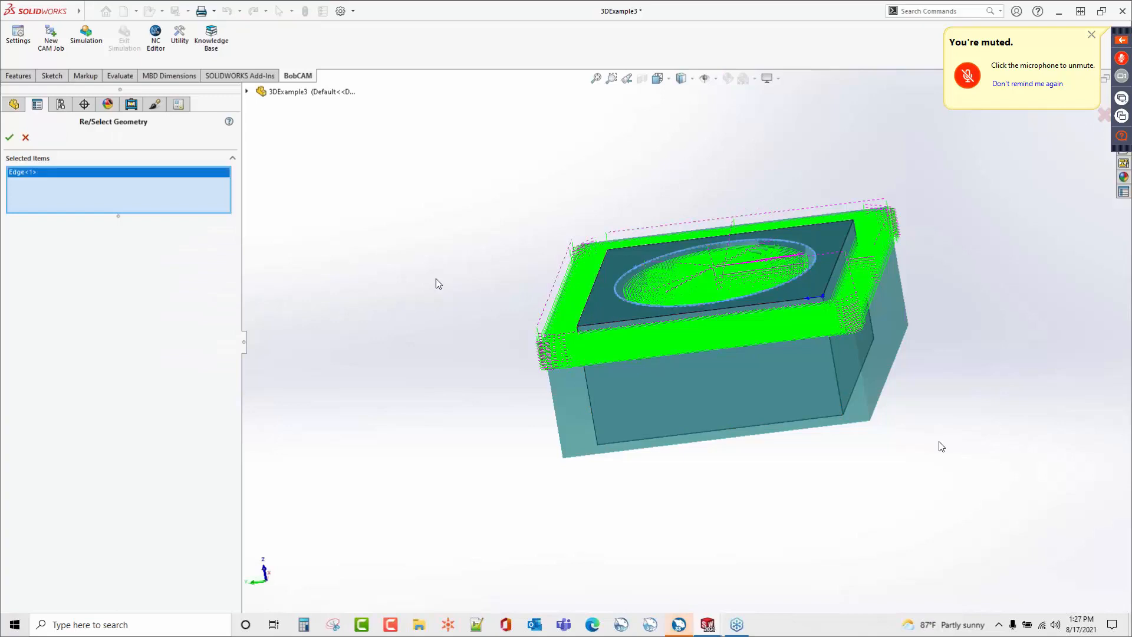
left_click(10, 137)
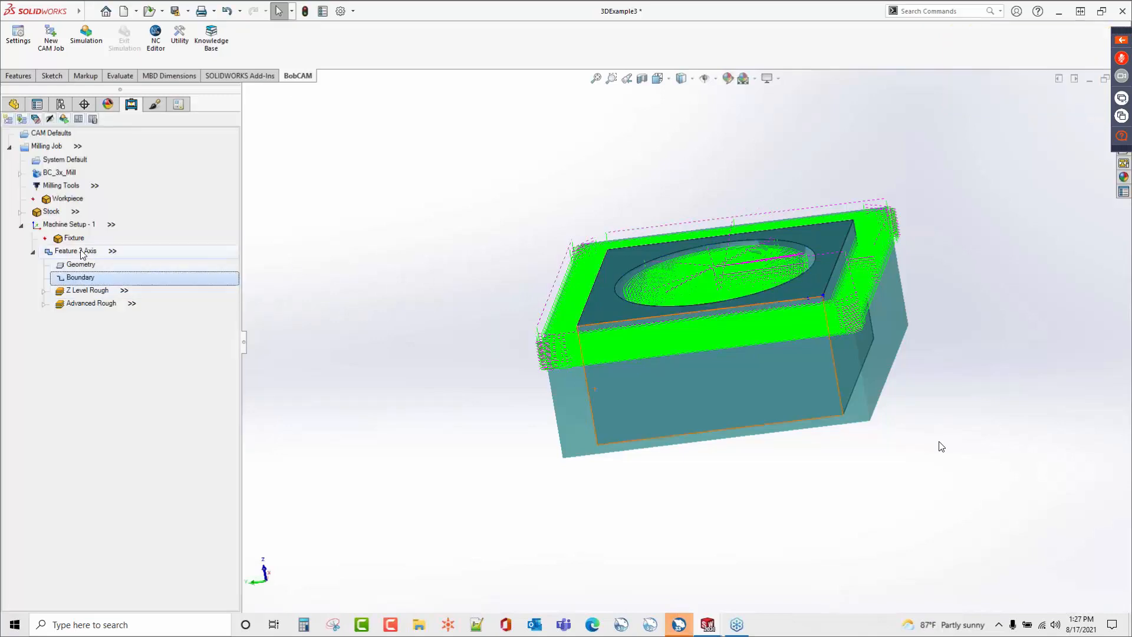
right_click(81, 250)
left_click(128, 283)
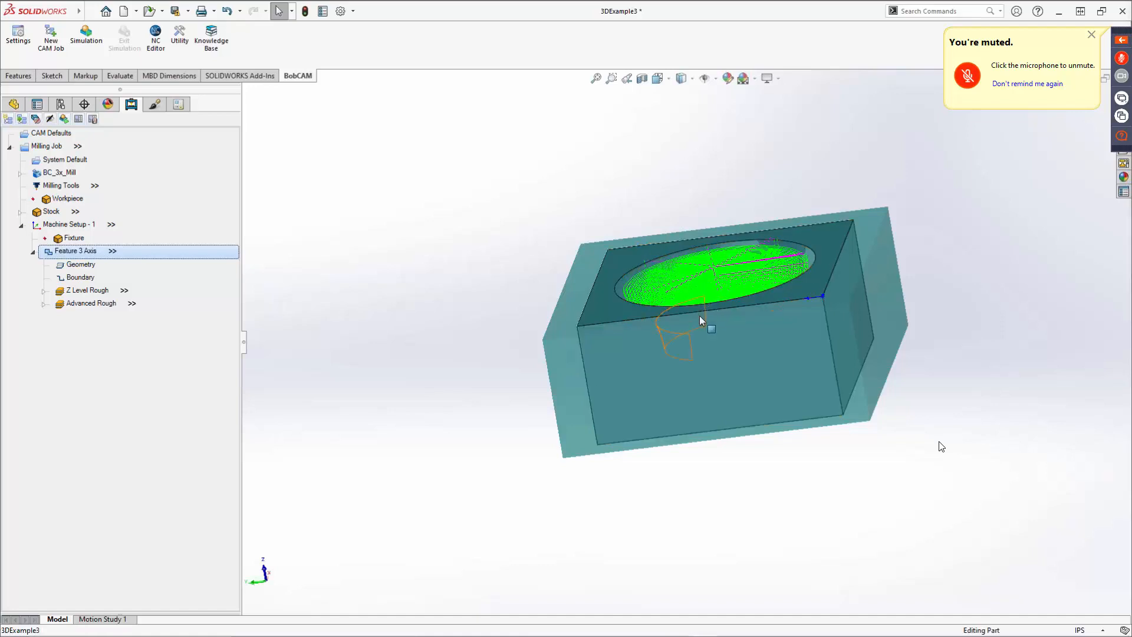
Switch the display to show hidden lines and orbit around to examine the toolpath inside the cavity.
left_click_drag(674, 370, 679, 352)
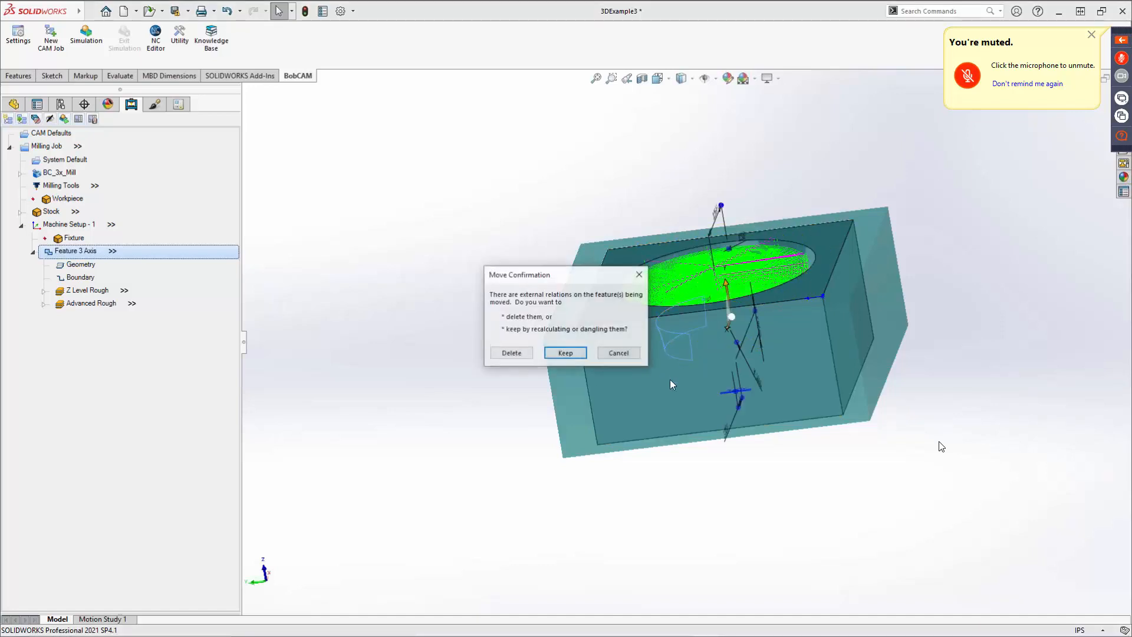
left_click(619, 353)
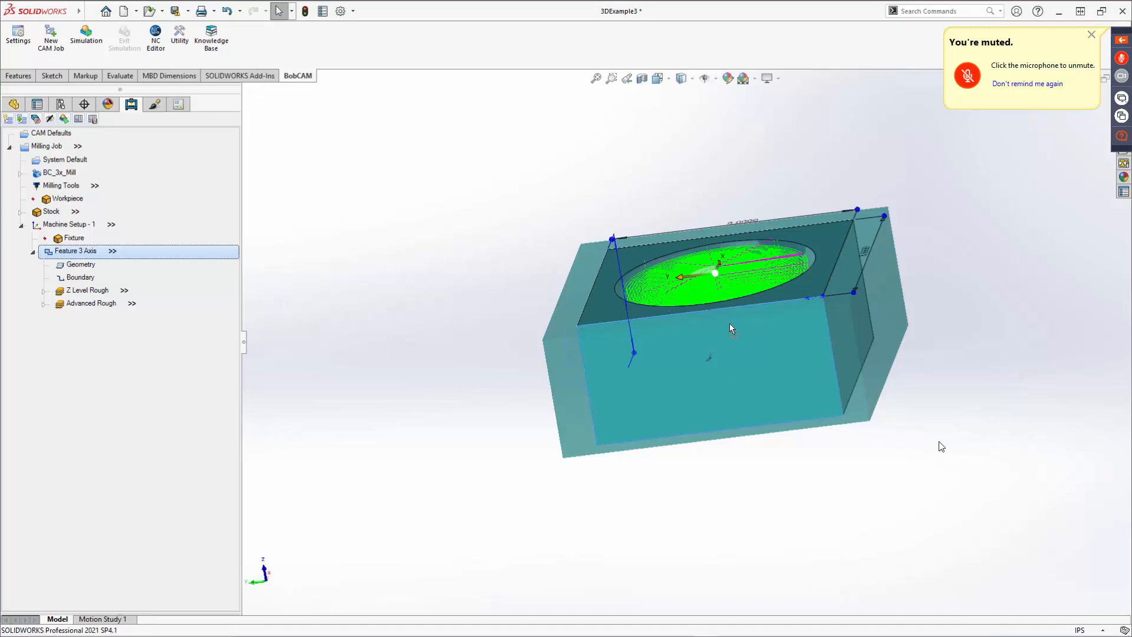
left_click(646, 323)
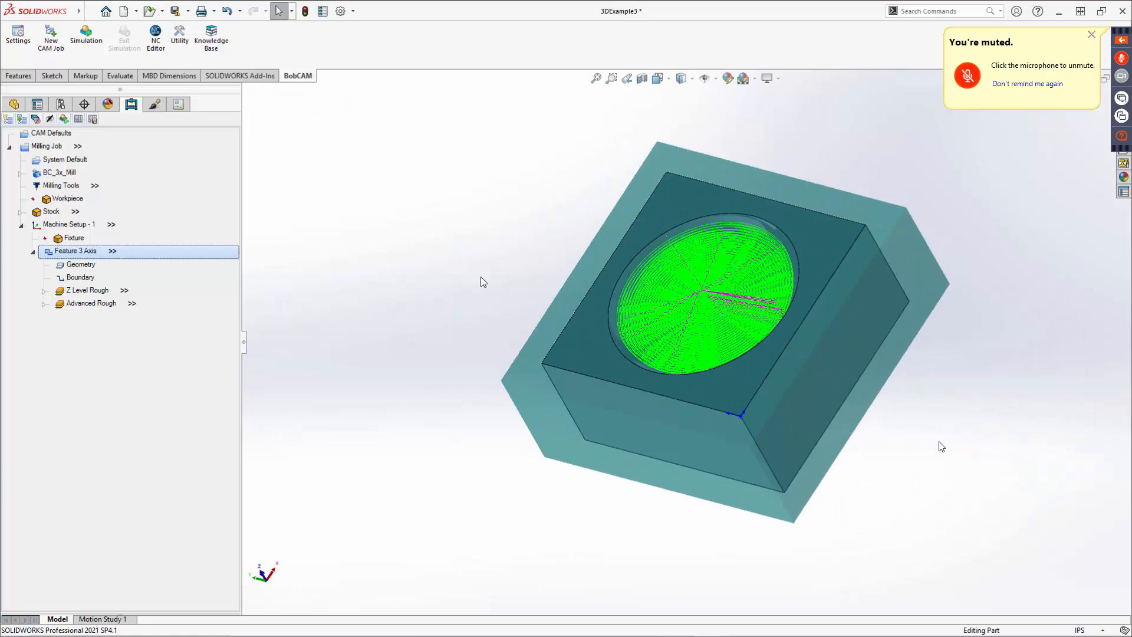
middle_click_drag(505, 325, 578, 299)
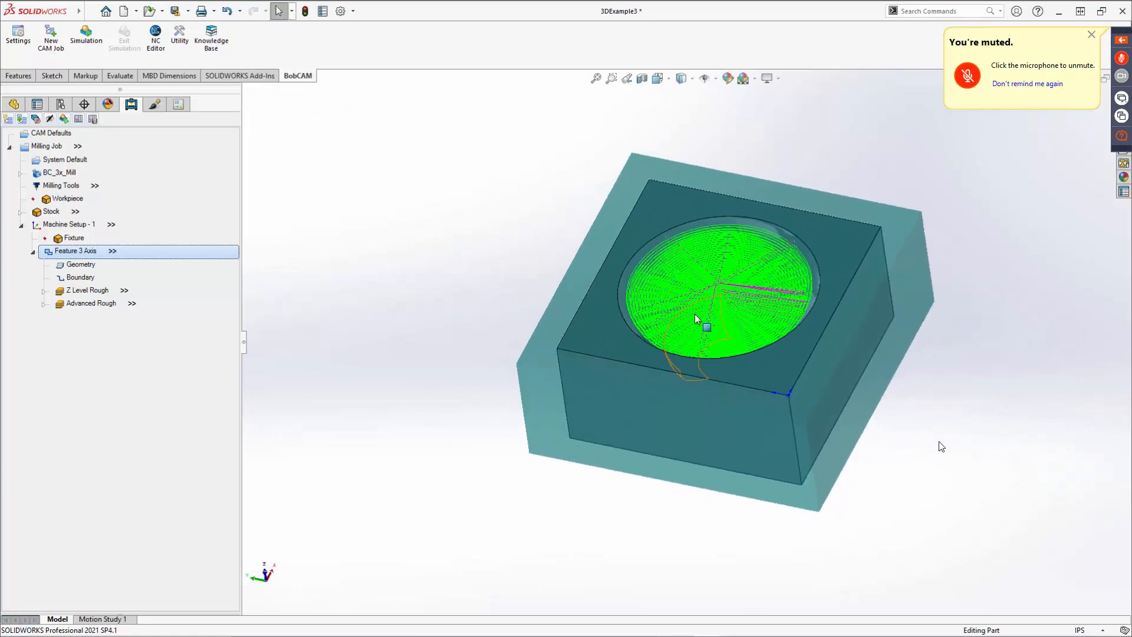
scroll(761, 283, "down", 4)
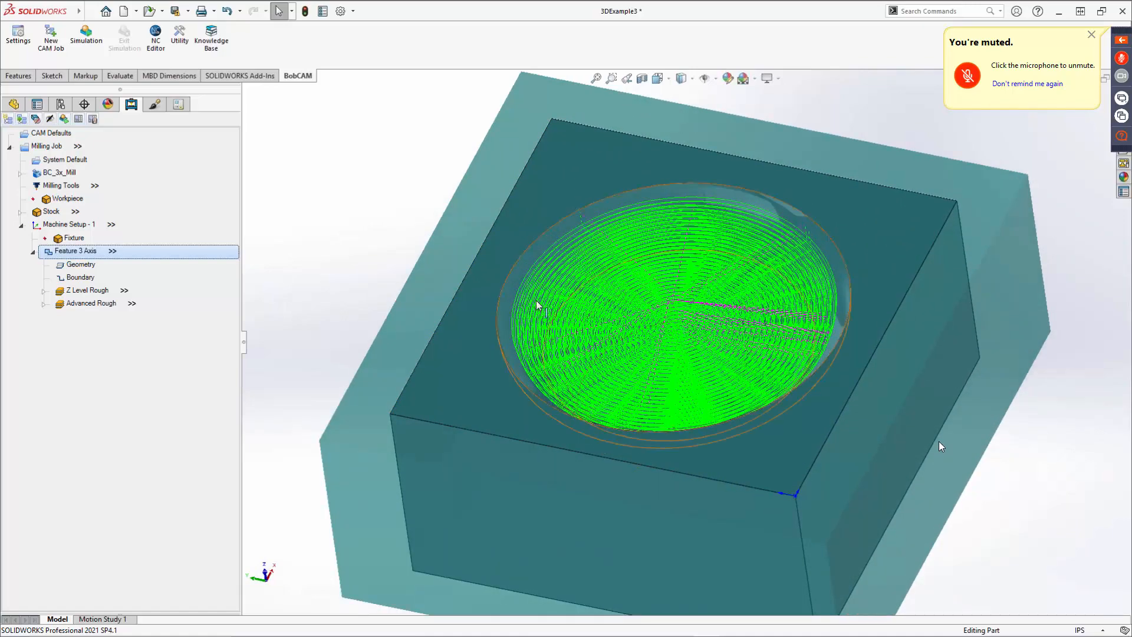
left_click(682, 77)
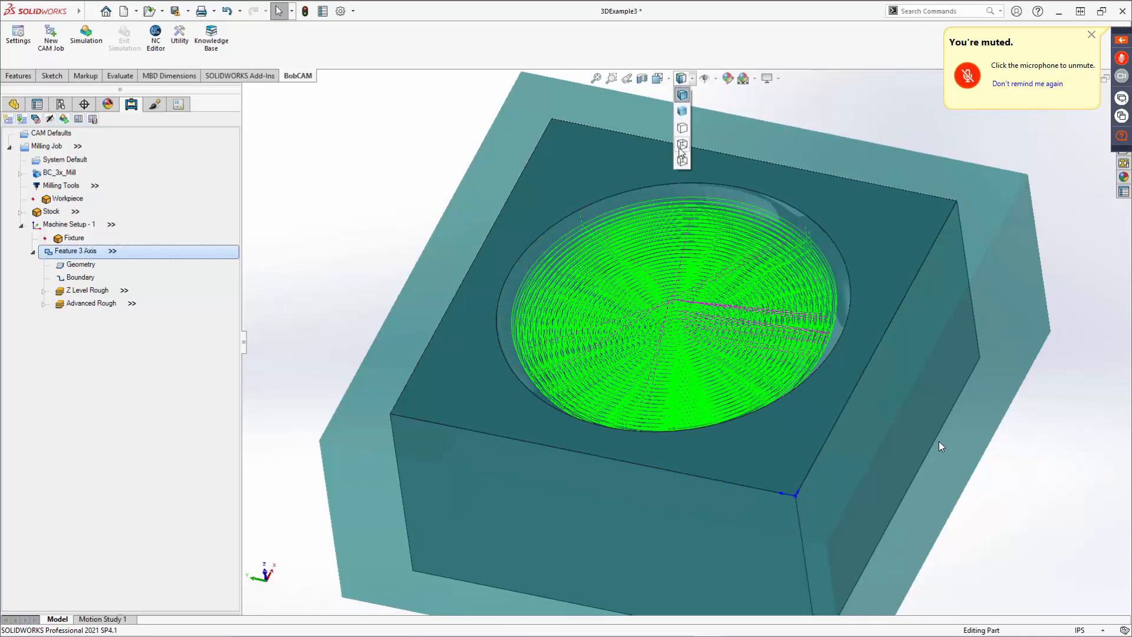
left_click(682, 145)
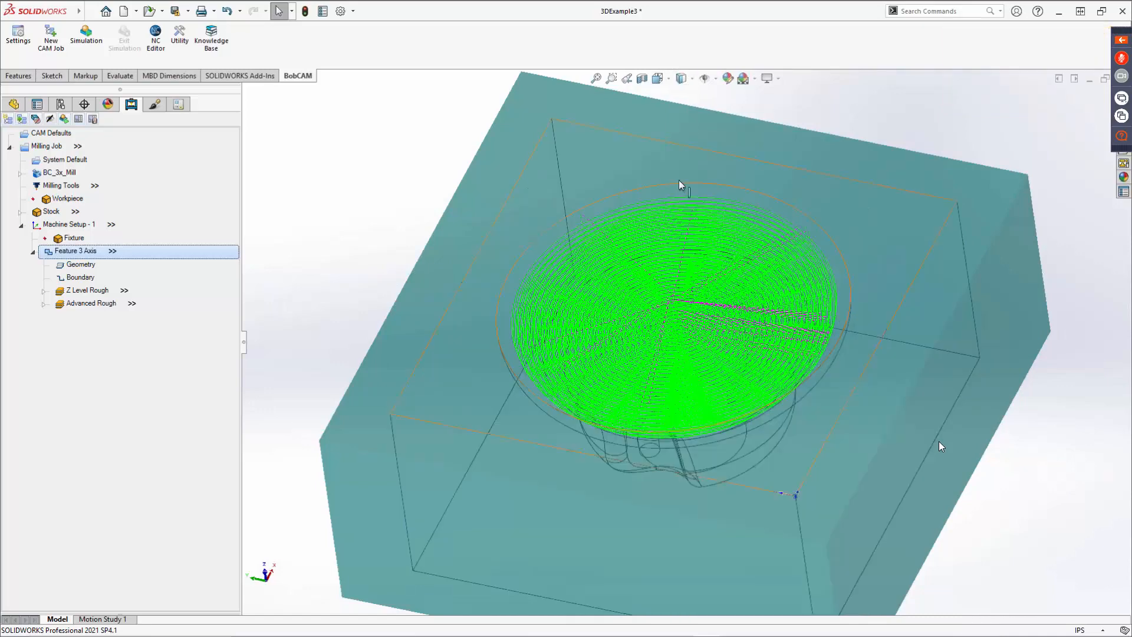
middle_click_drag(686, 365, 674, 338)
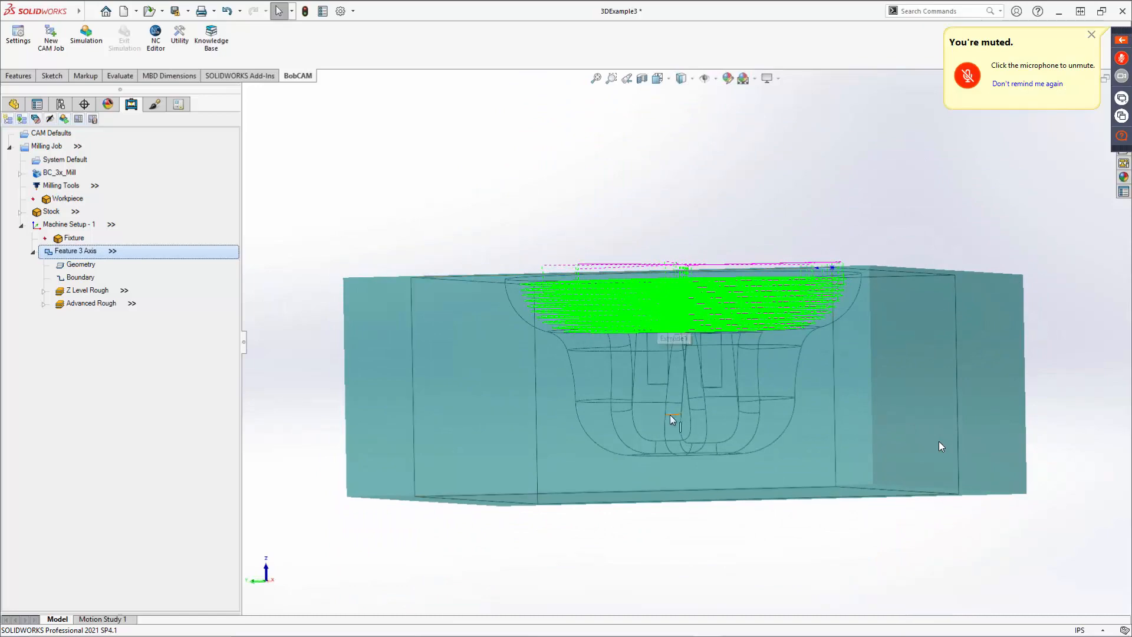
middle_click_drag(687, 358, 669, 471)
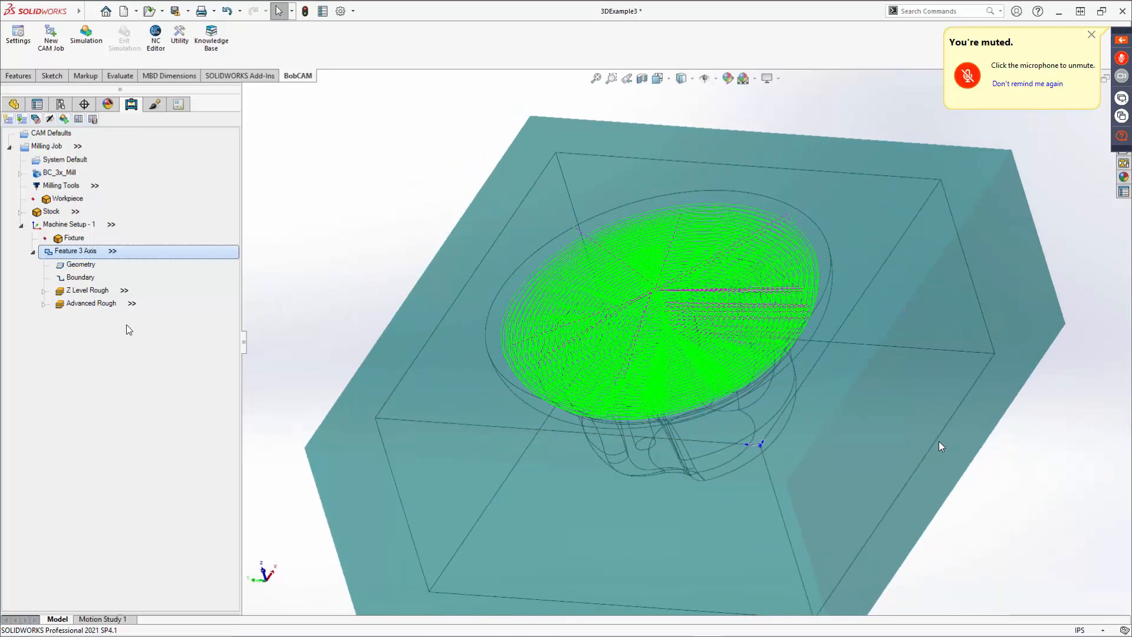
Insert a new Mill 3 Axis feature on the machine setup and select the whole part body as its geometry.
right_click(68, 230)
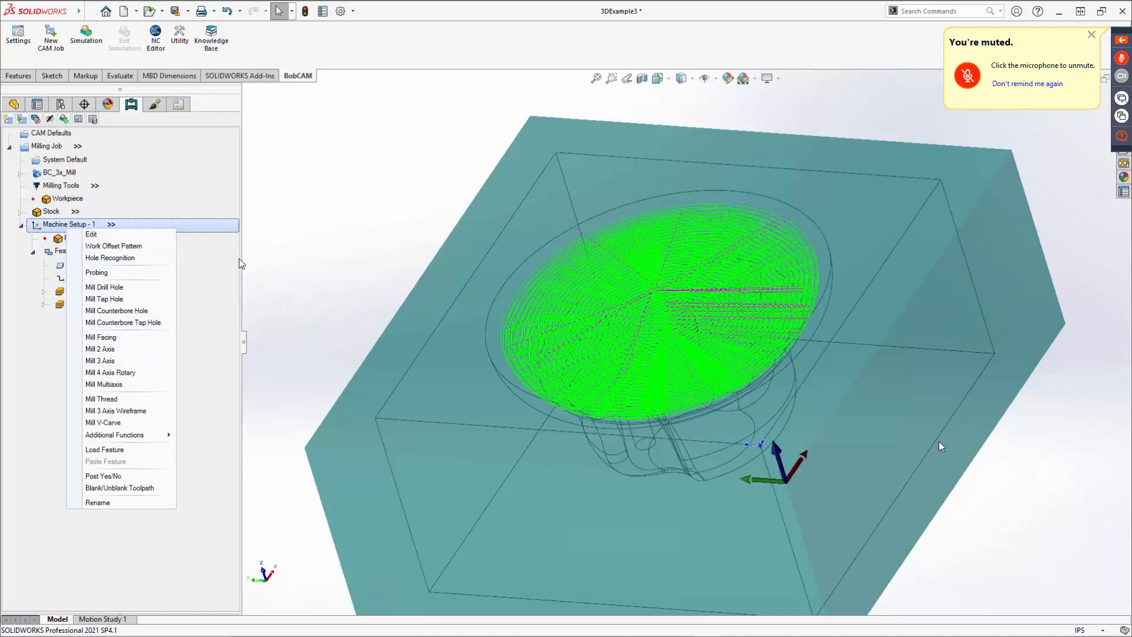
left_click(203, 262)
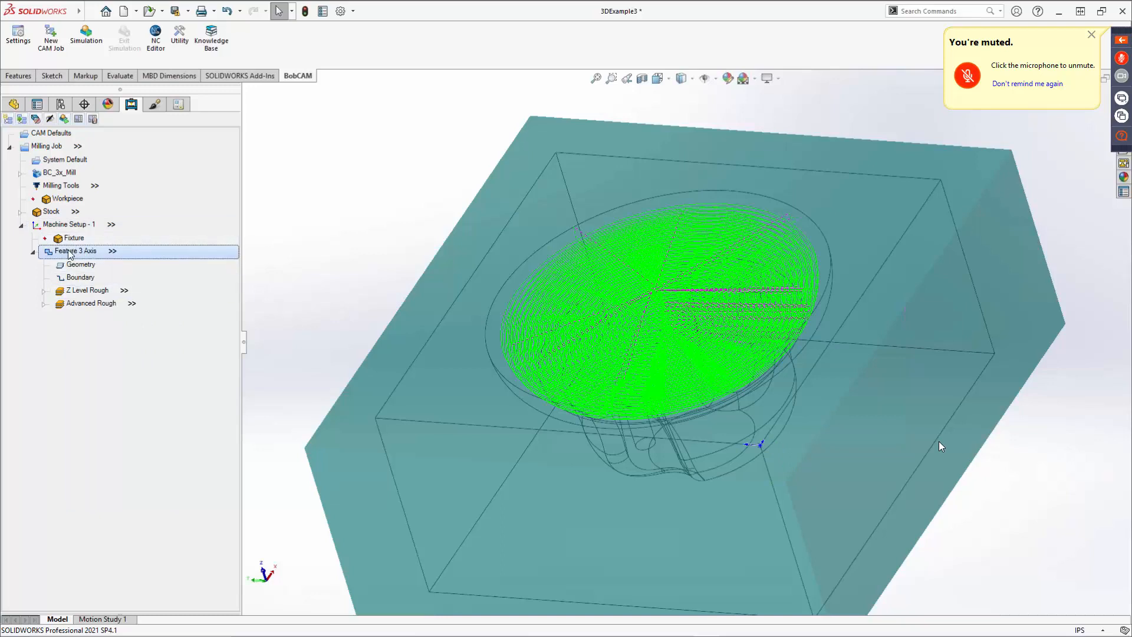
right_click(70, 253)
mouse_move(95, 315)
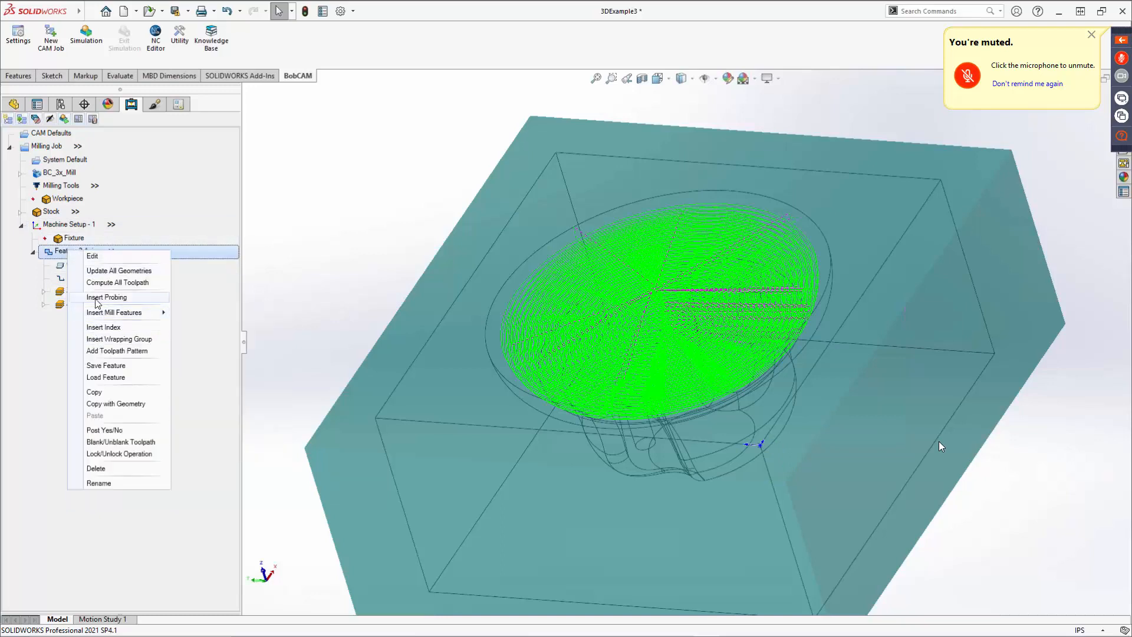
right_click(69, 224)
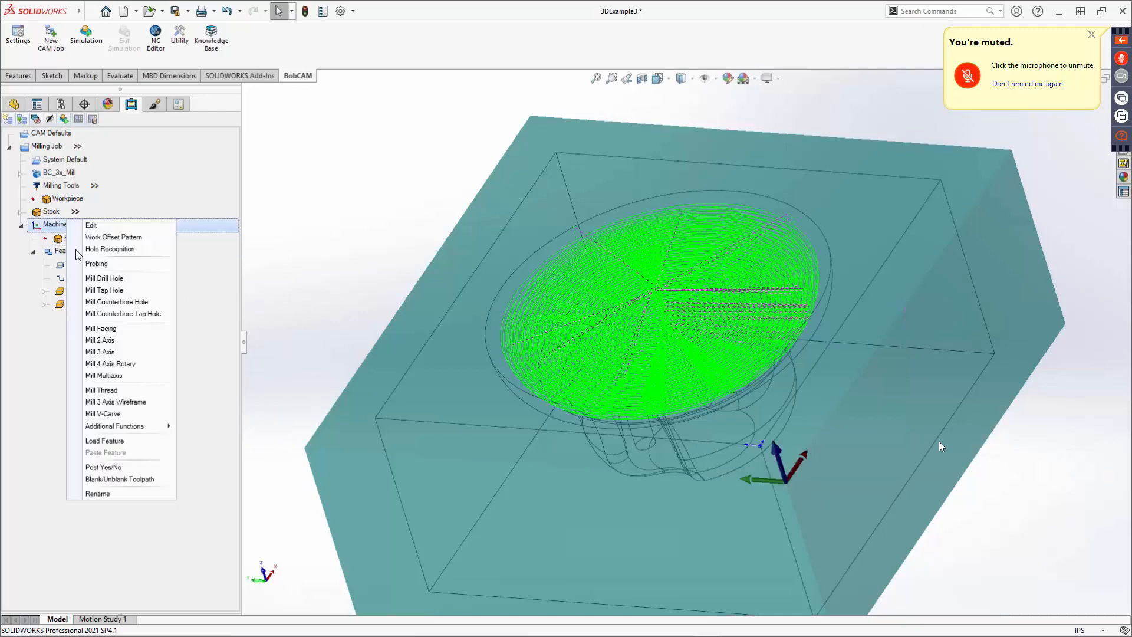
left_click(109, 353)
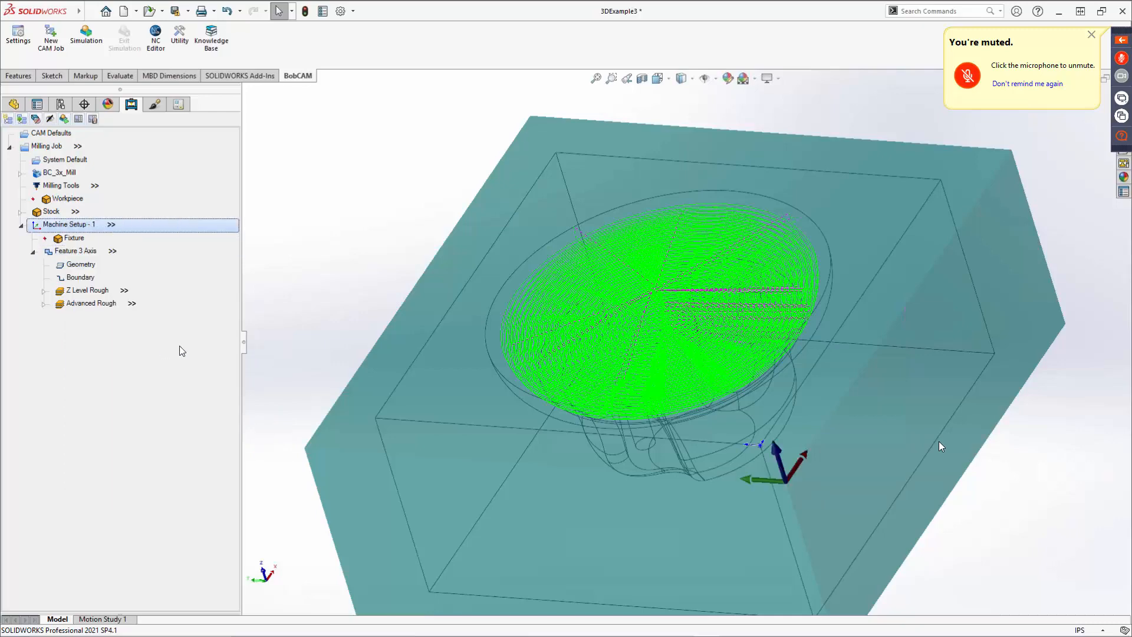
left_click(521, 203)
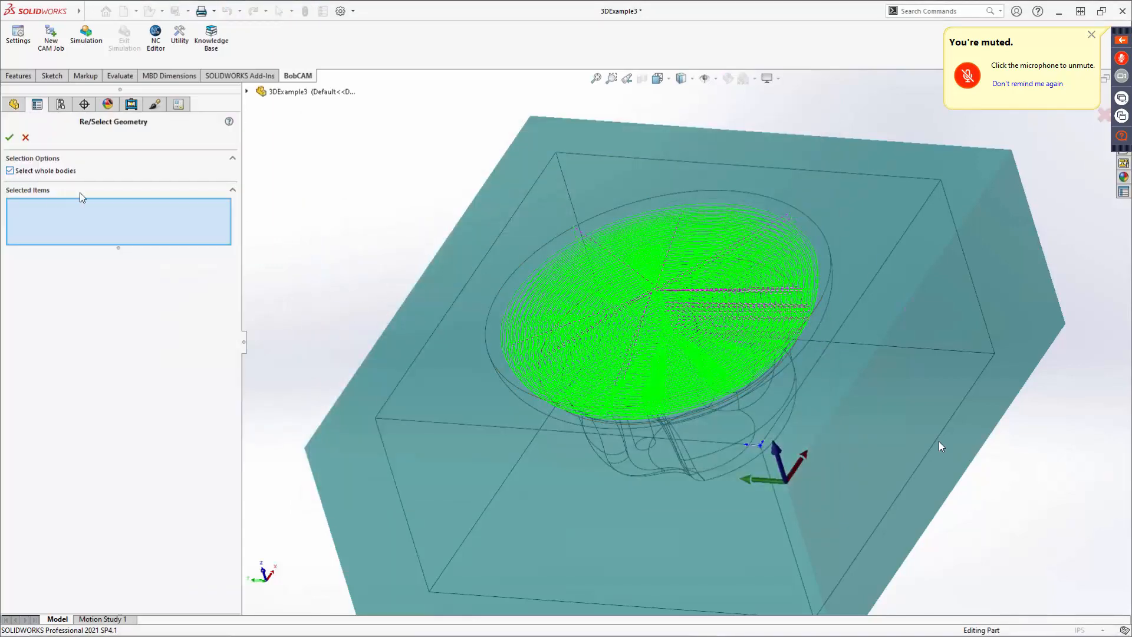
left_click(502, 269)
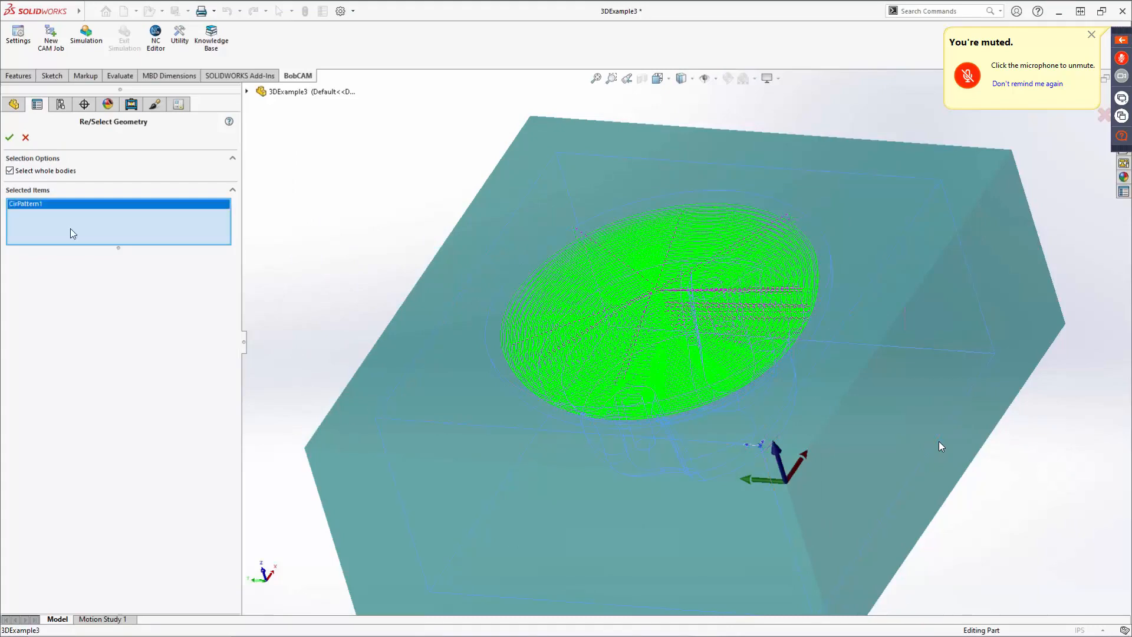
left_click(10, 137)
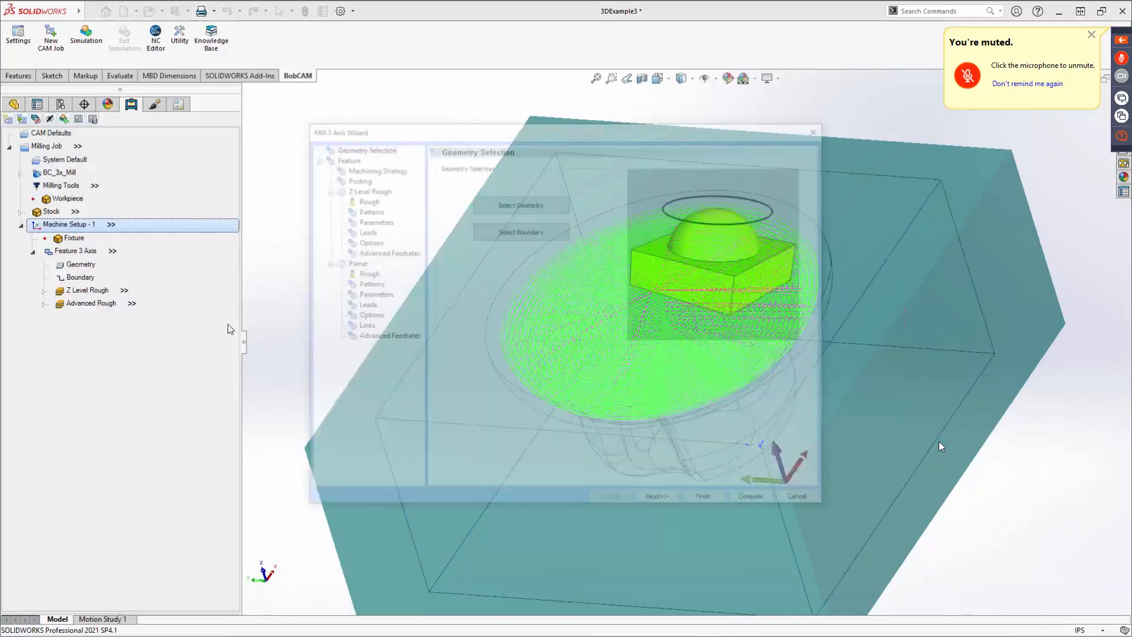
Select the cavity's circular top edge as the new feature's boundary.
left_click(512, 229)
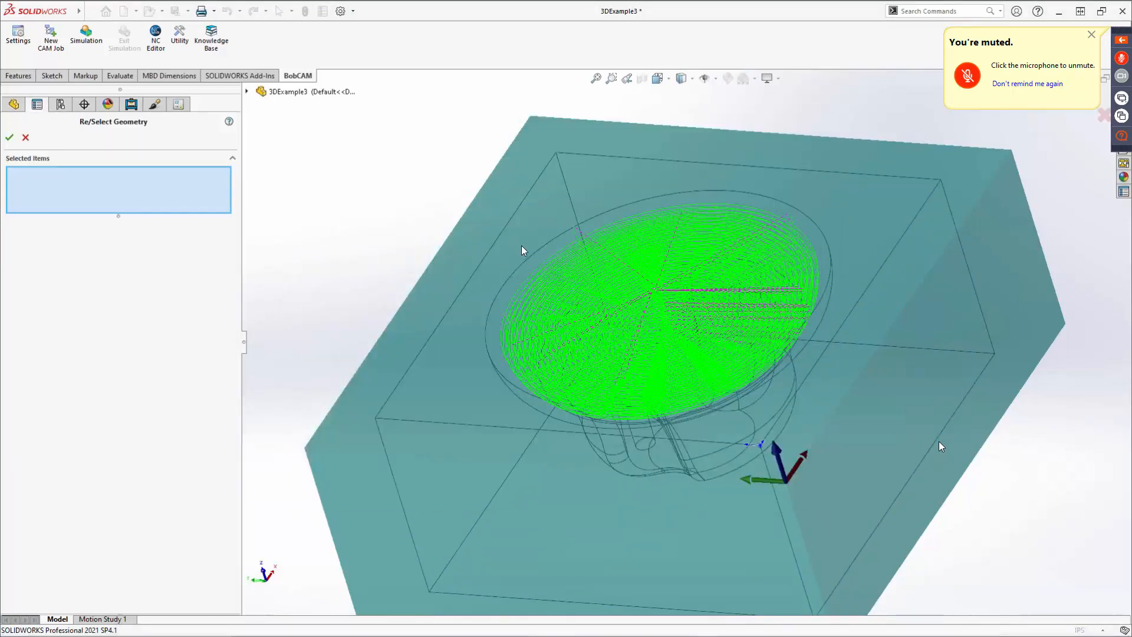
left_click(533, 257)
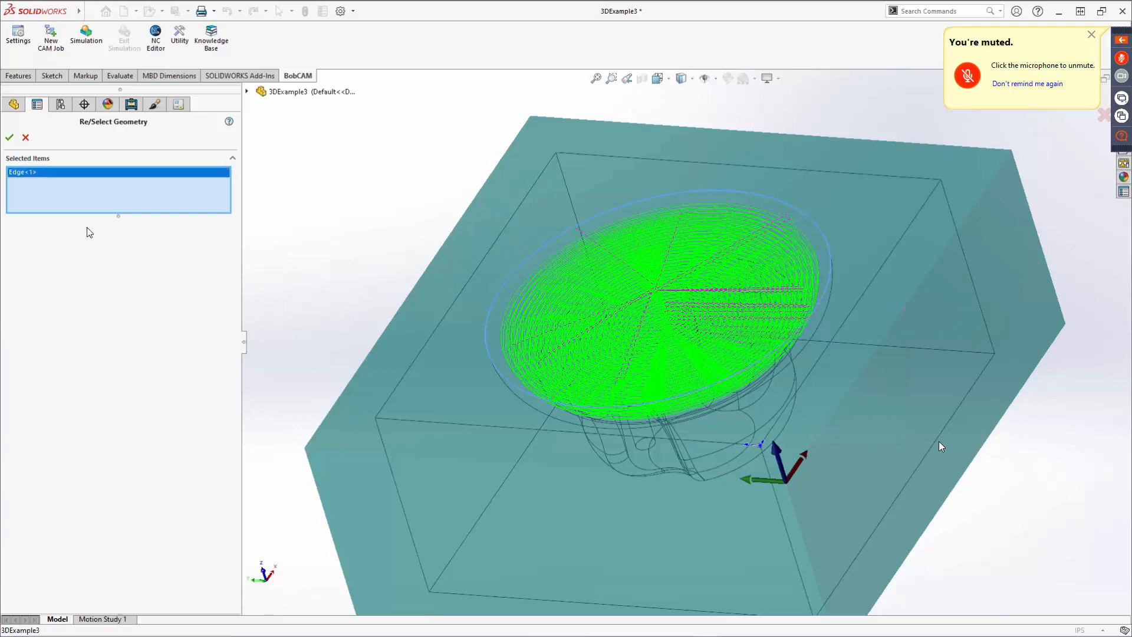
left_click(9, 138)
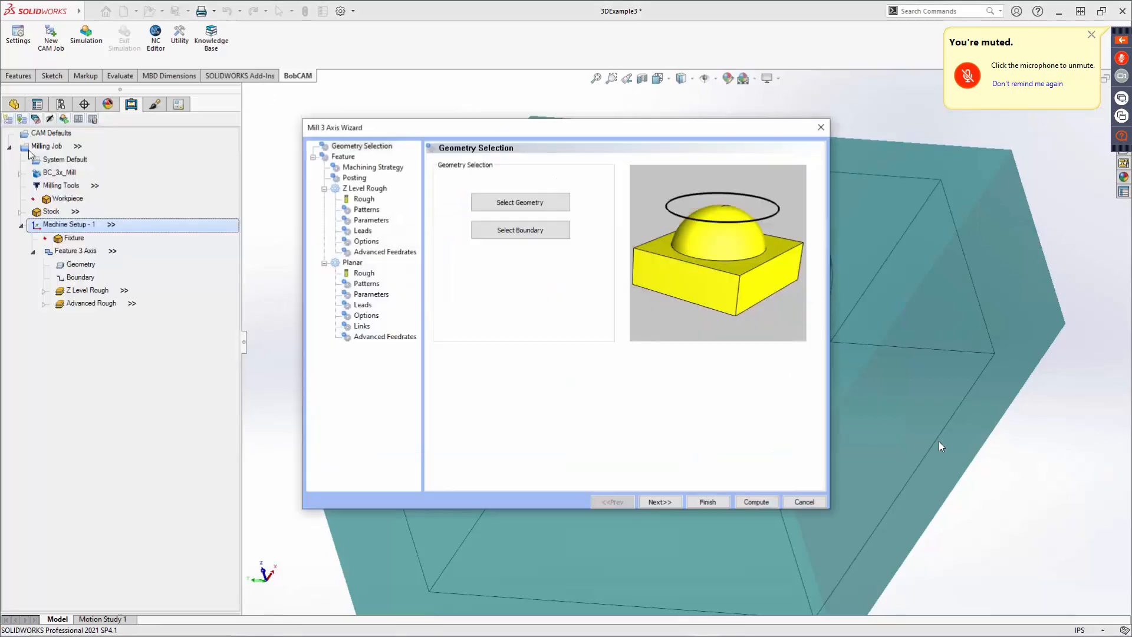
Advance to the Machining Strategy page and pick the Z Level Finish strategy.
left_click(664, 503)
left_click(662, 503)
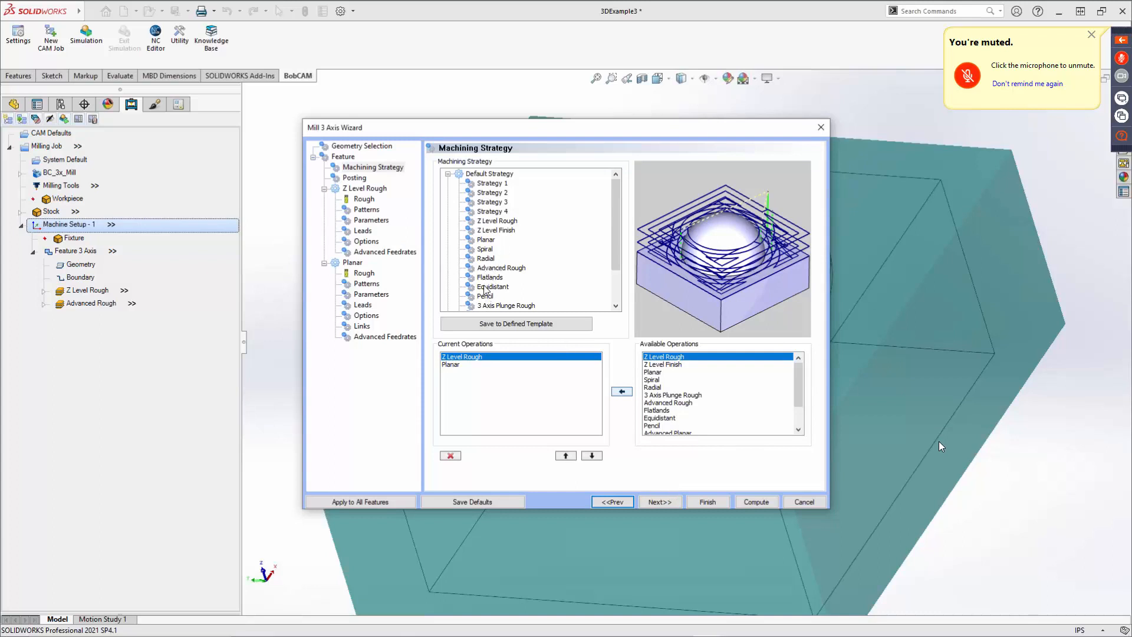
scroll(487, 267, "down", 1)
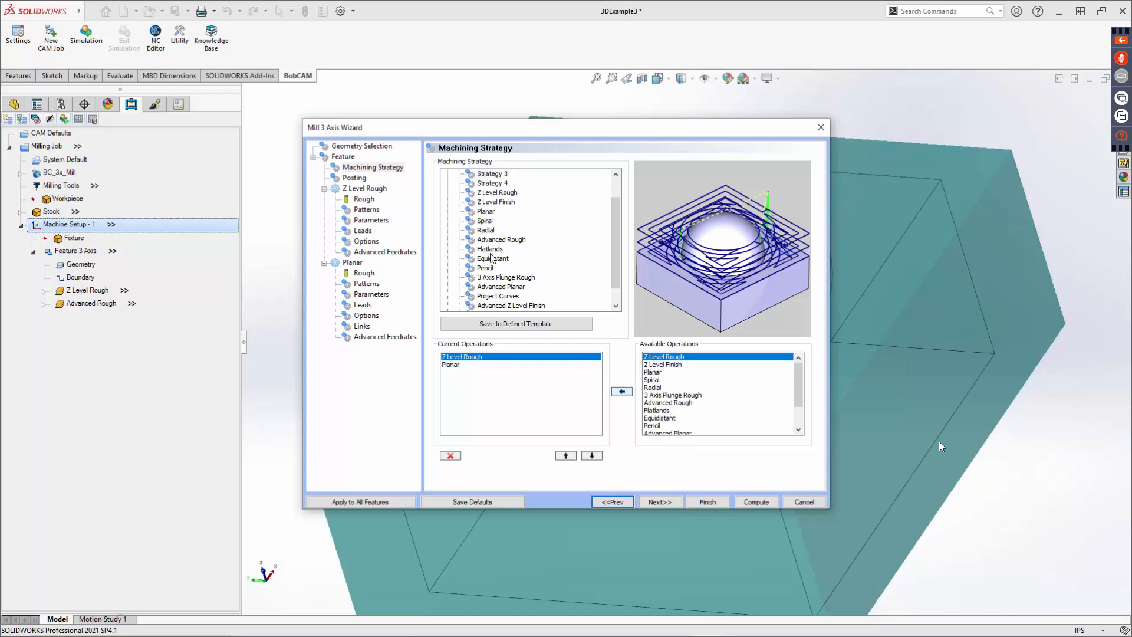
left_click(489, 202)
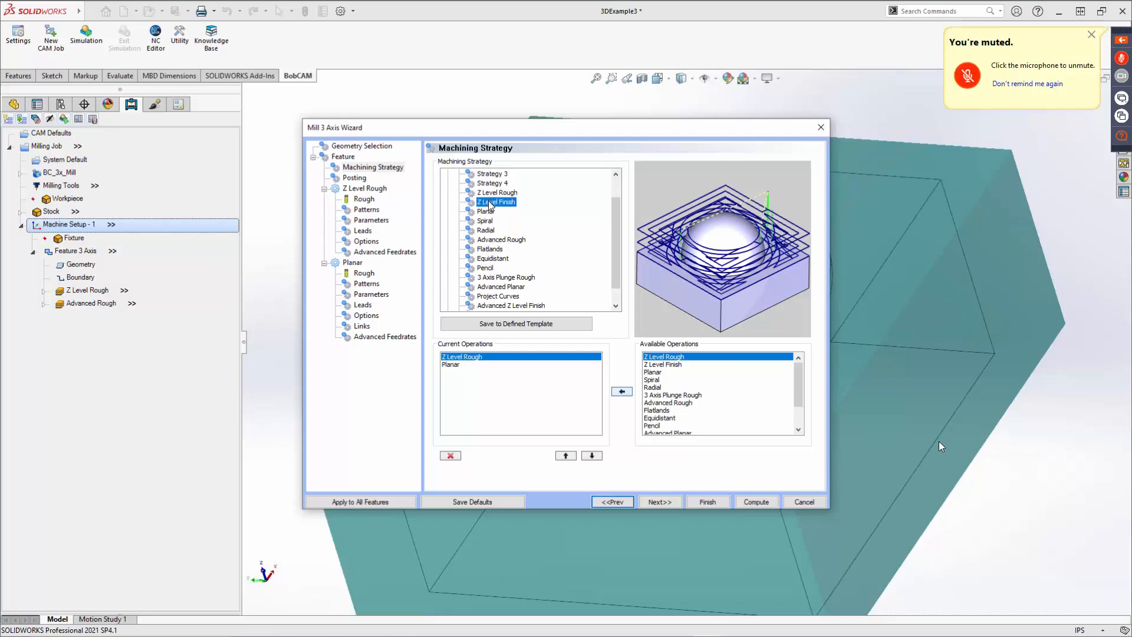
Add Advanced Z Level Finish to the current operations.
left_click(669, 403)
scroll(664, 423, "down", 2)
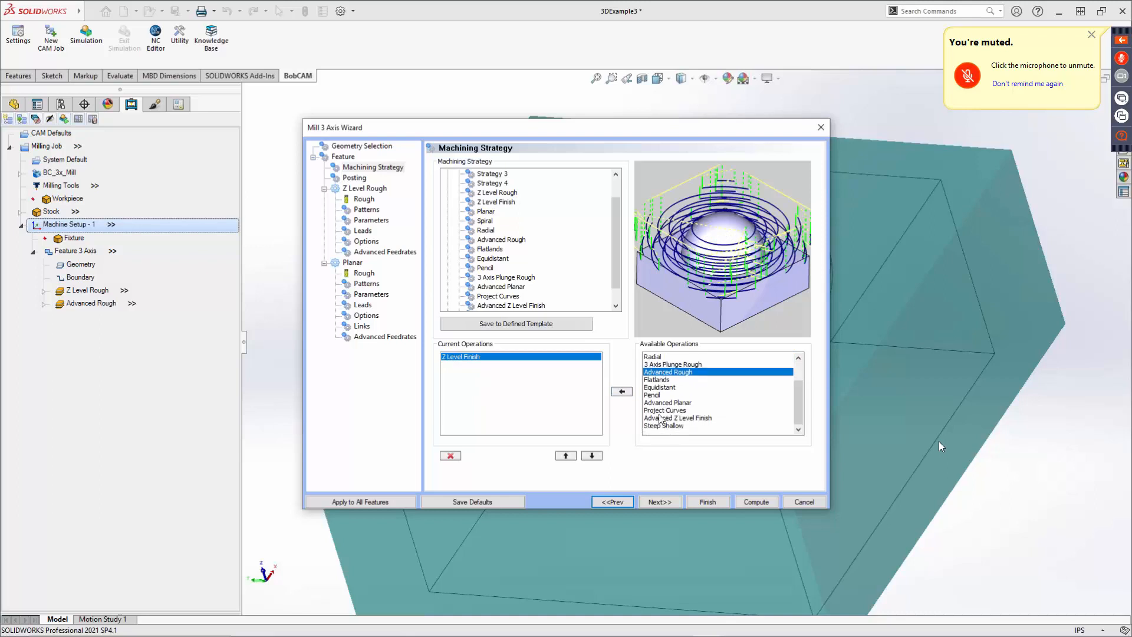
left_click(660, 418)
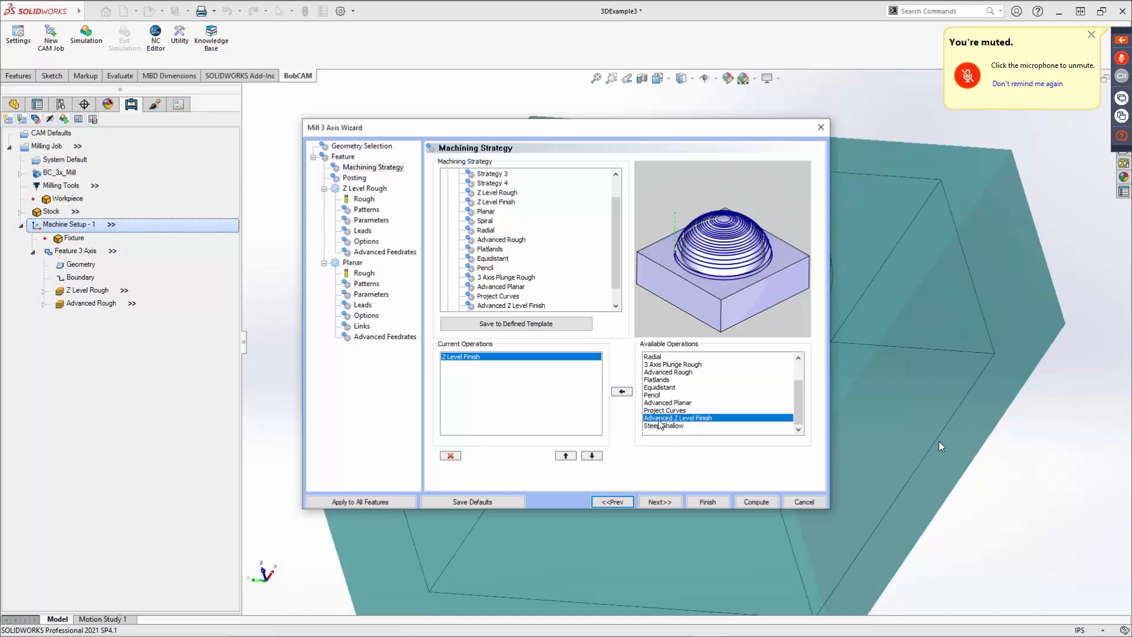
left_click(622, 391)
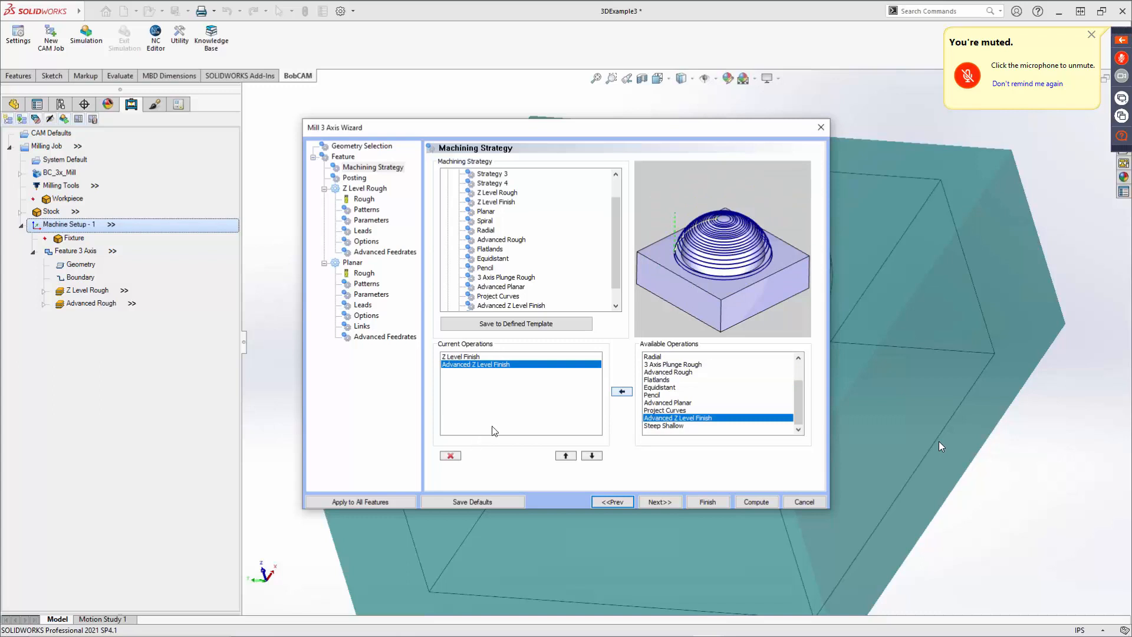
Add the 1/8 BALL ENDMILL - STANDARD from the tool library to the Endmill Finish crib as the Z Level Finish tool.
left_click(667, 502)
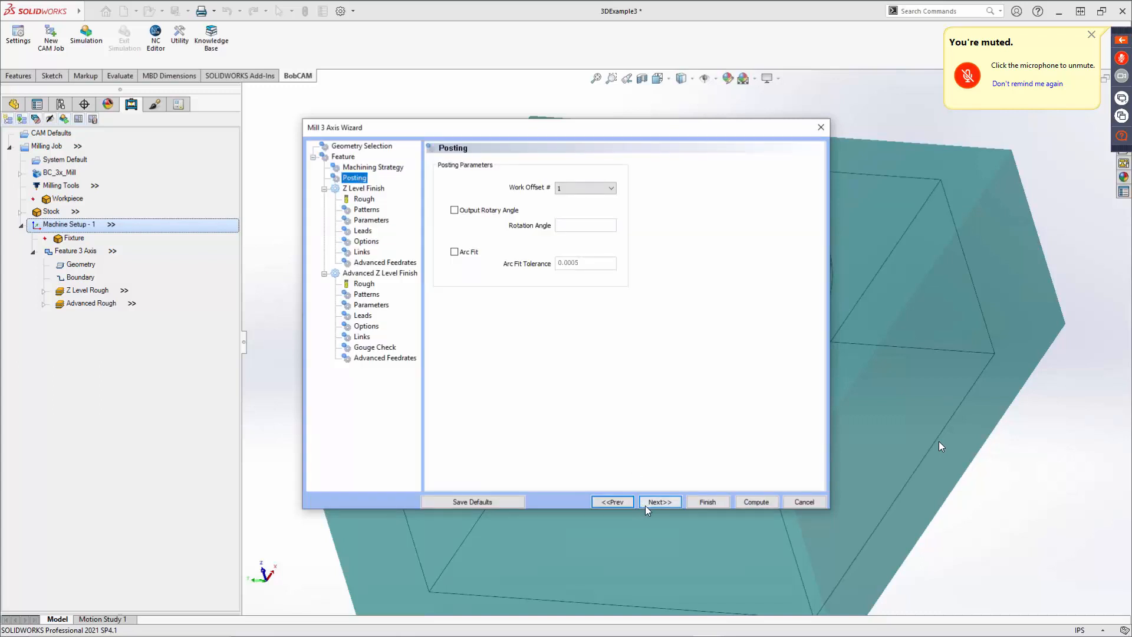
left_click(656, 503)
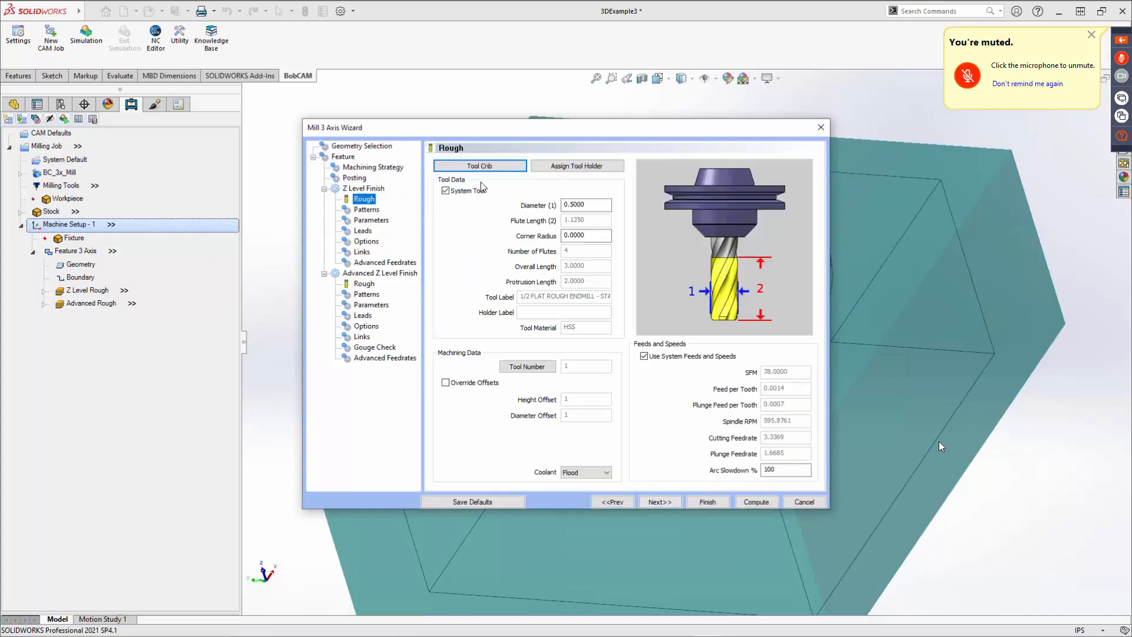
left_click(486, 168)
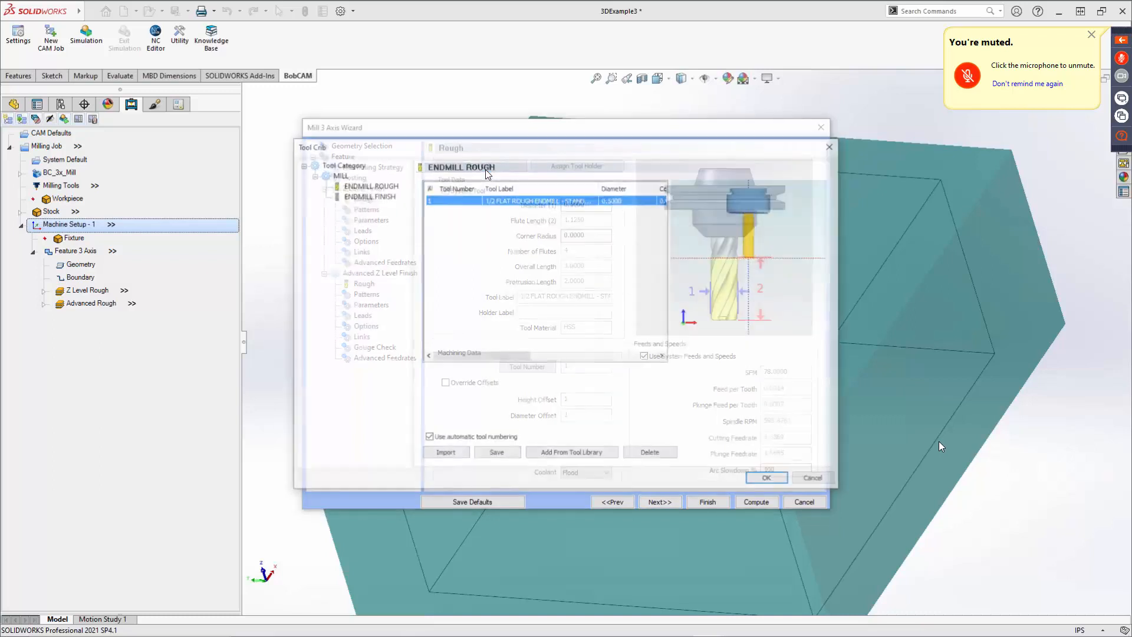
left_click(370, 195)
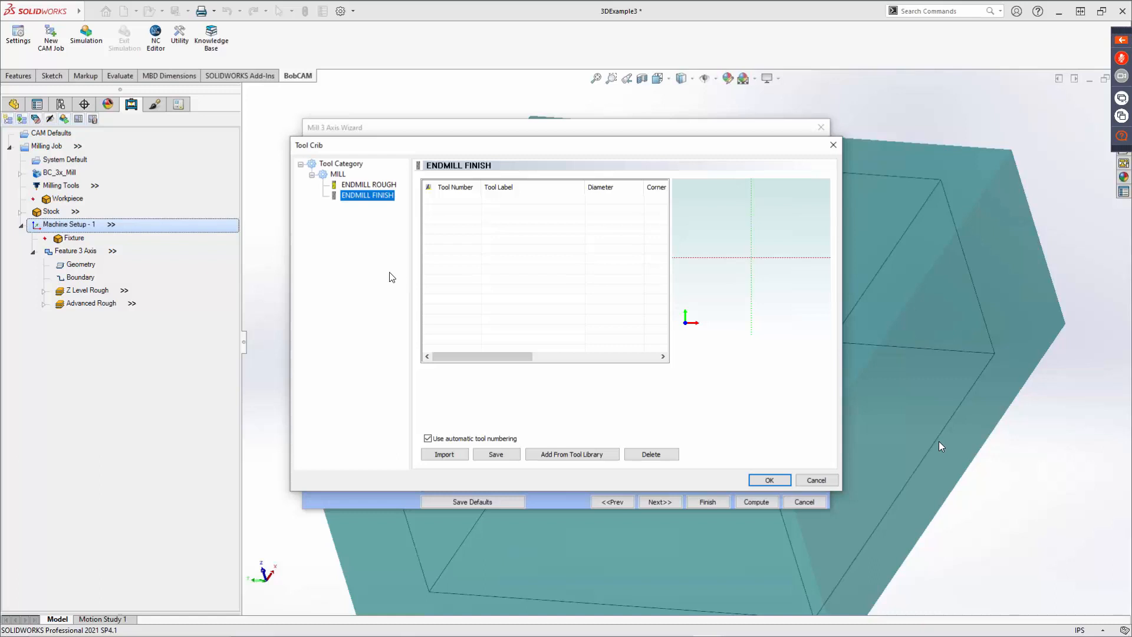
left_click(584, 454)
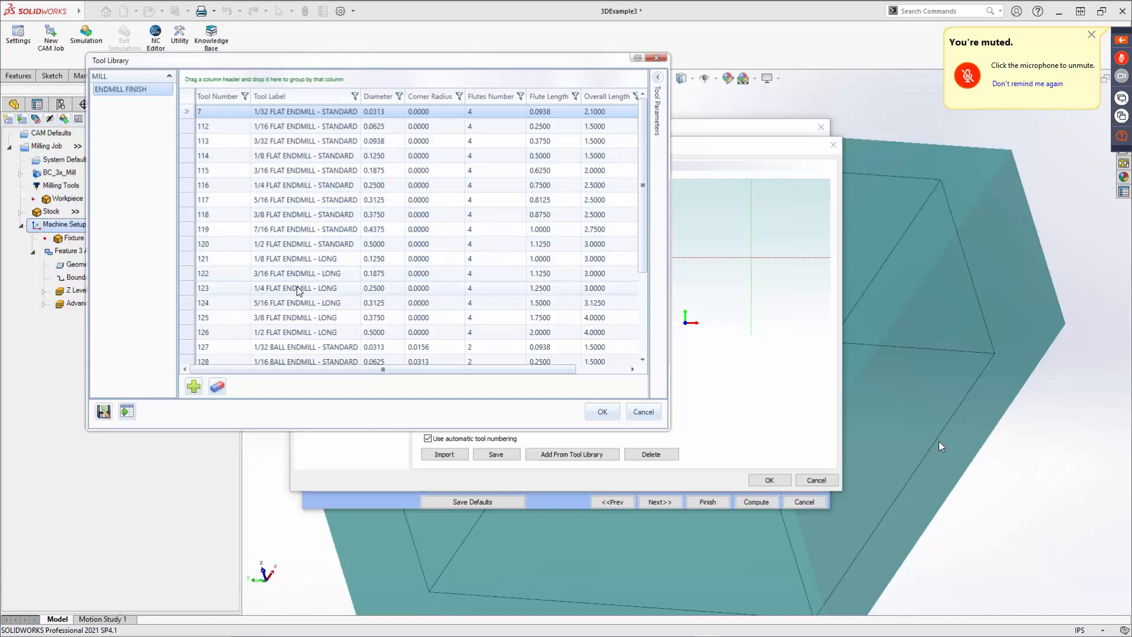
left_click(297, 94)
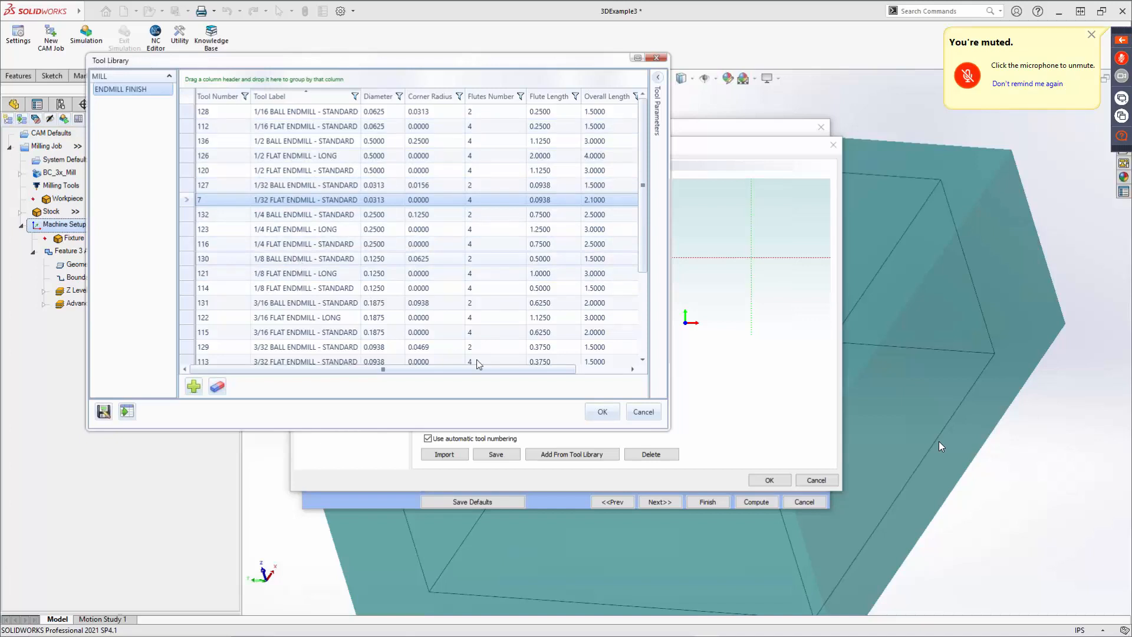
left_click(327, 260)
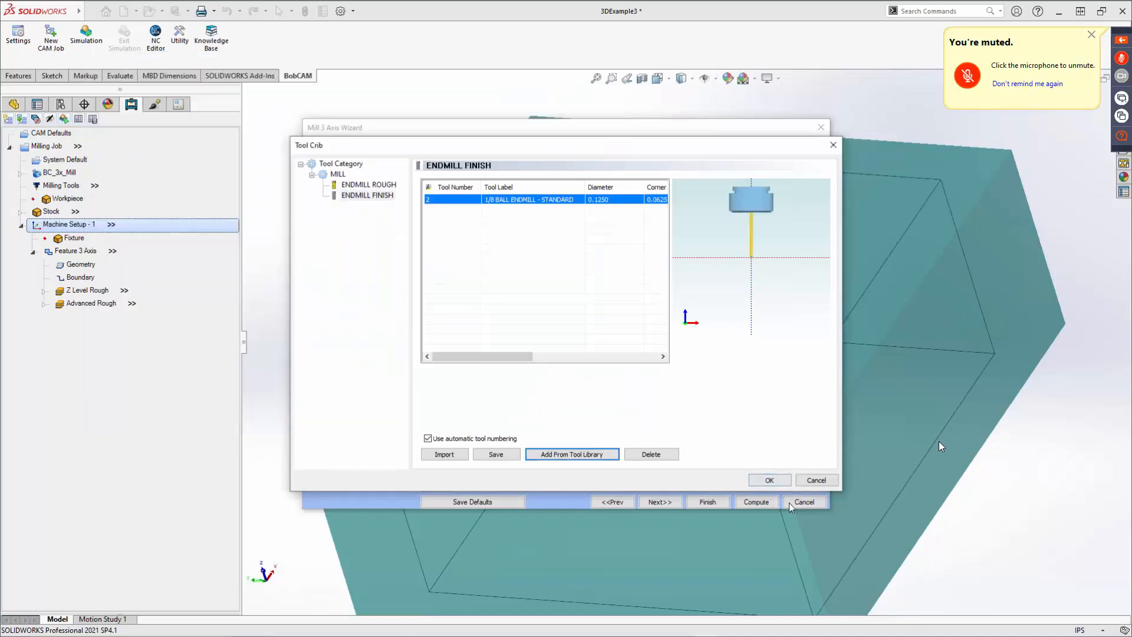
left_click(770, 480)
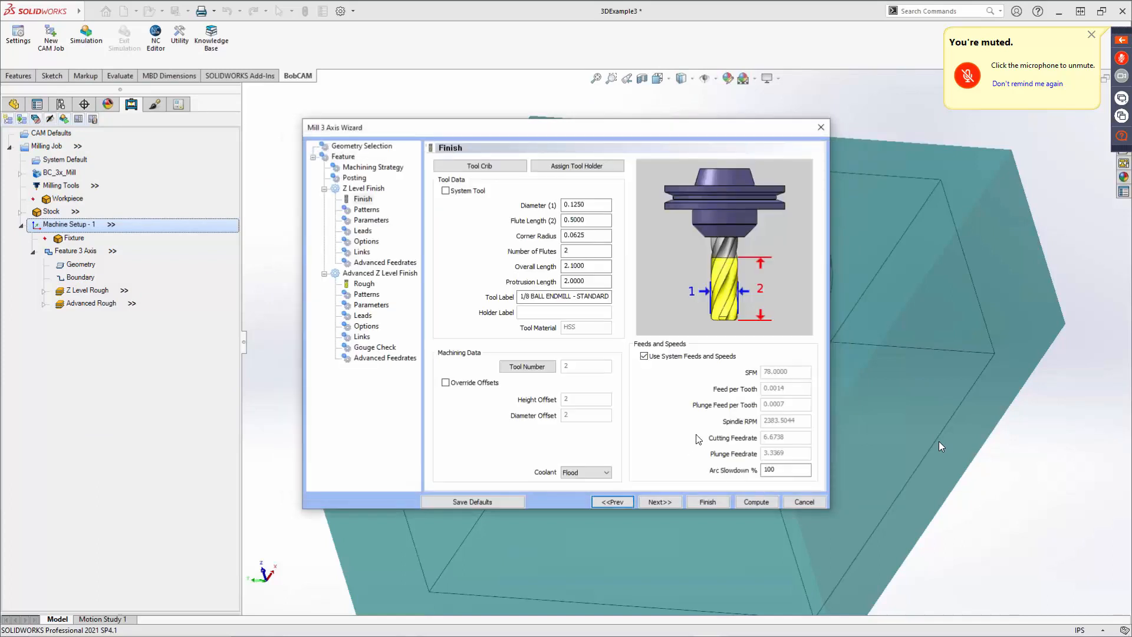
Set the Z Level Finish depth of cut to 0.03.
left_click(660, 502)
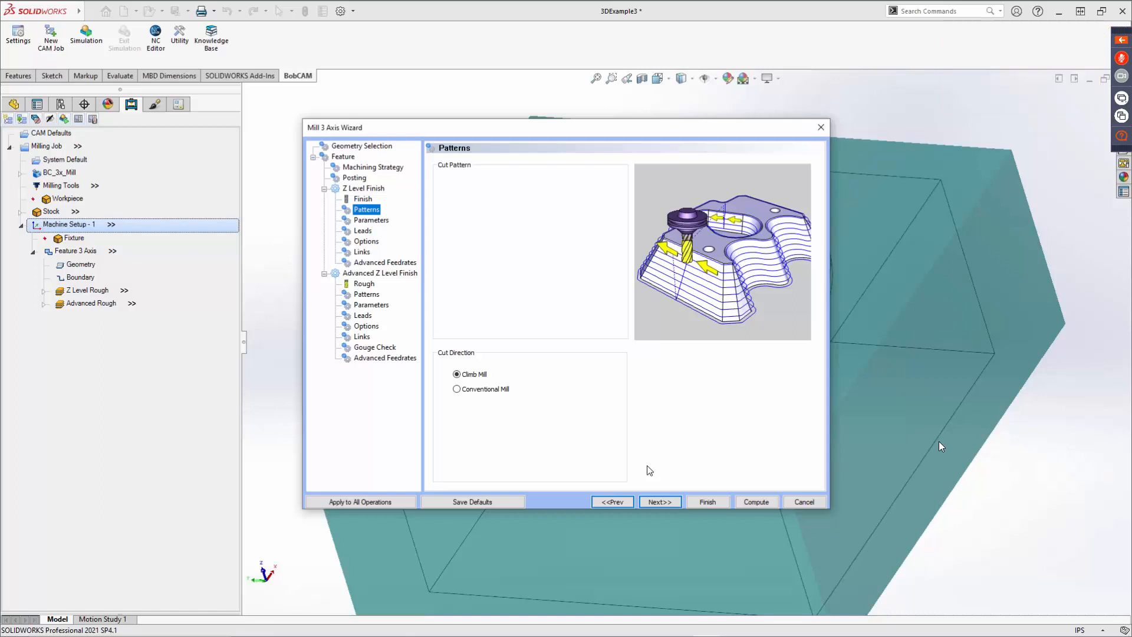
left_click(661, 502)
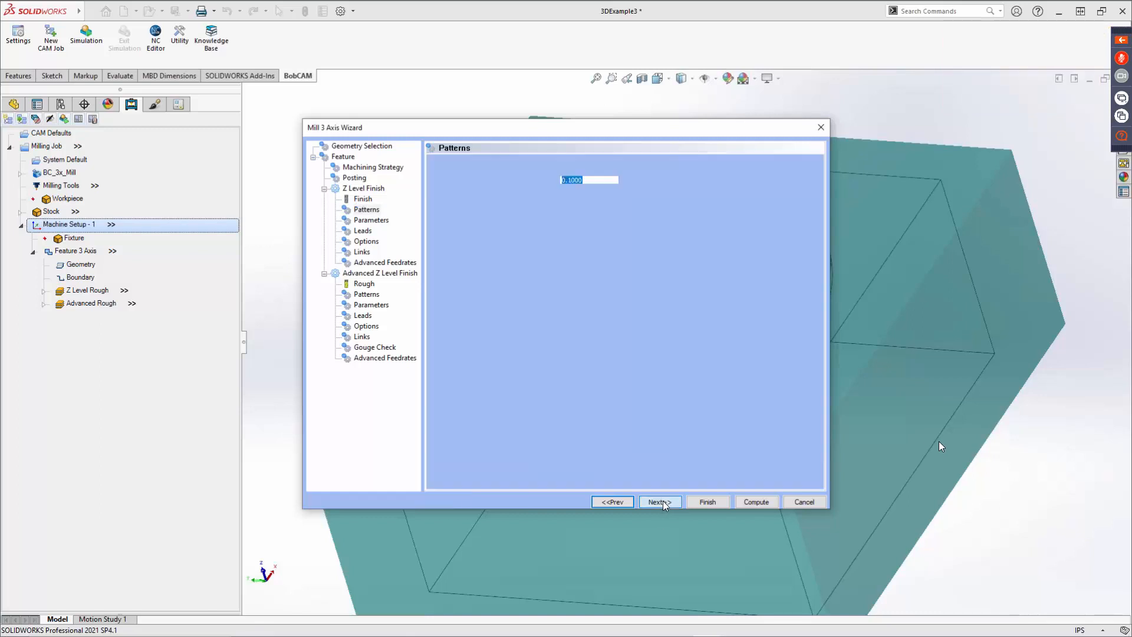
double_click(593, 185)
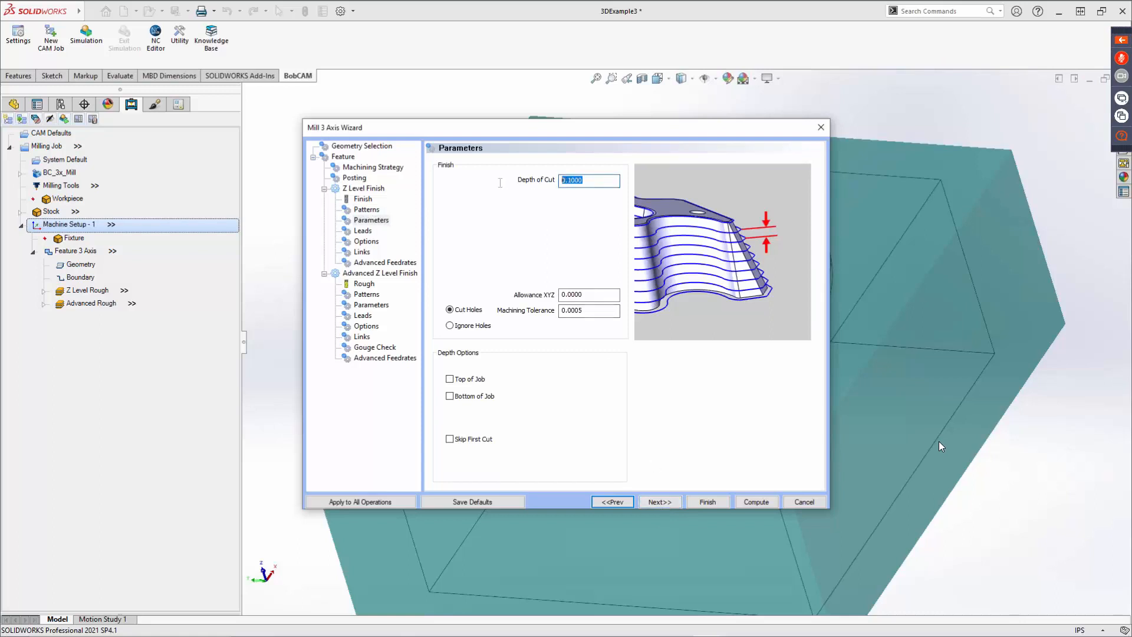
type(".03")
key("Tab")
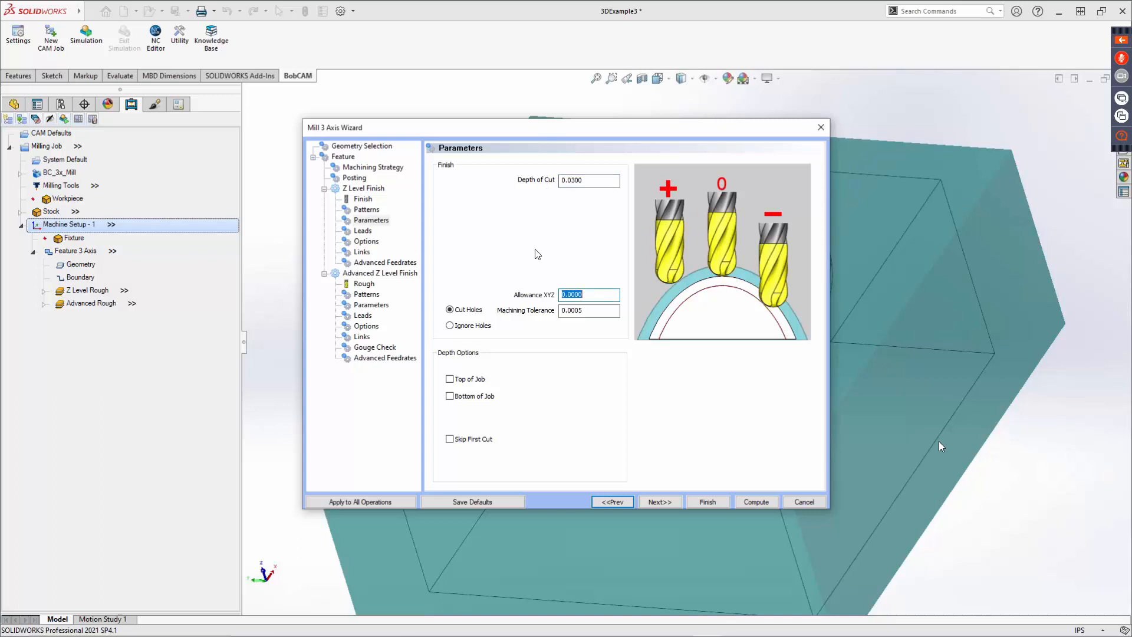
Enable the Top of Job and Bottom of Job depth limits for the finishing pass.
left_click(470, 380)
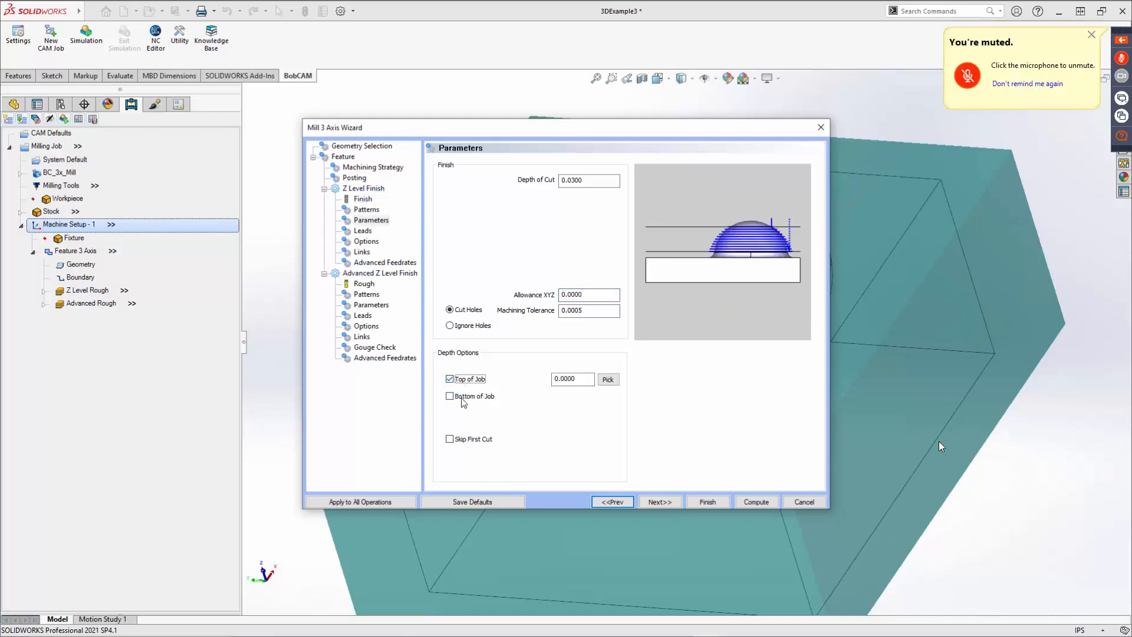
left_click(465, 396)
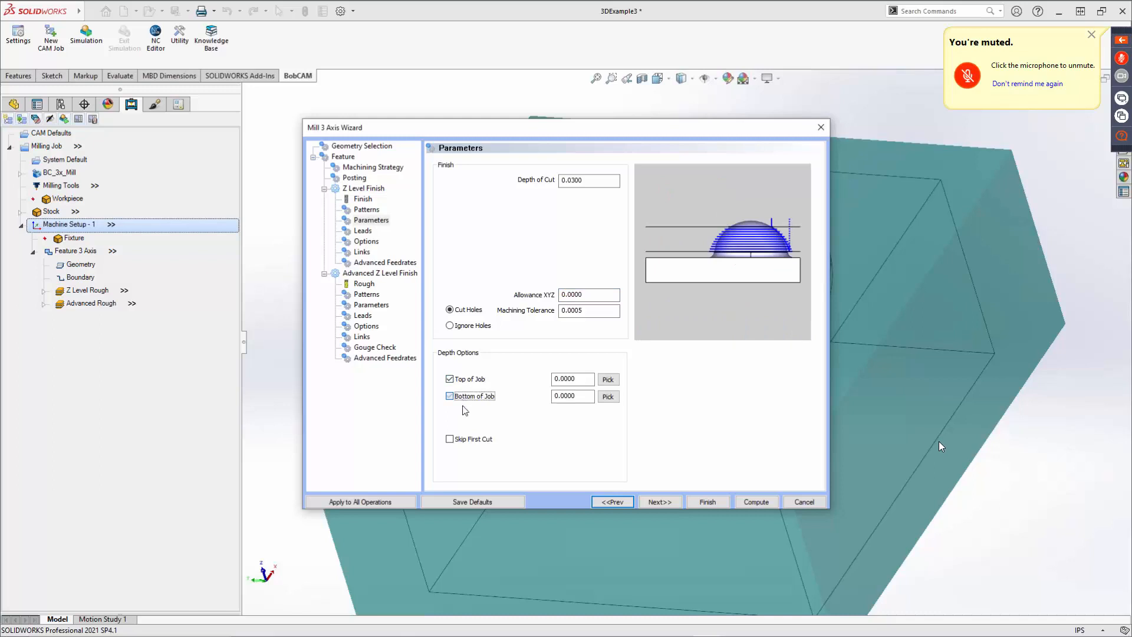
left_click(455, 444)
left_click(451, 441)
left_click(584, 180)
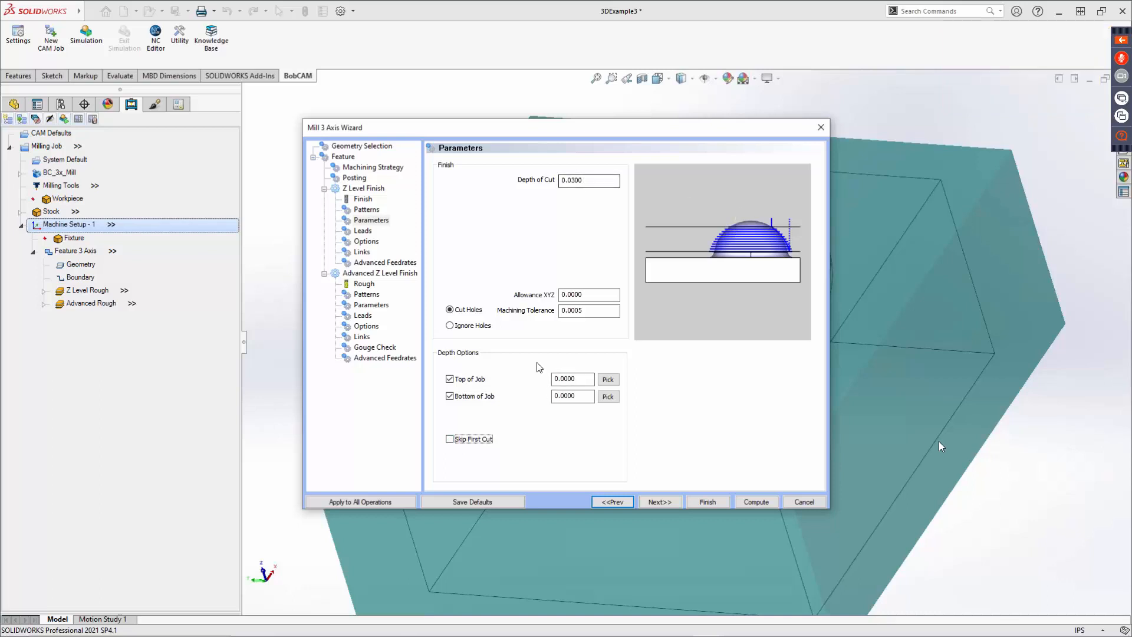
Pick the Bottom of Job depth from an edge at the cavity's floor in the model.
left_click(608, 397)
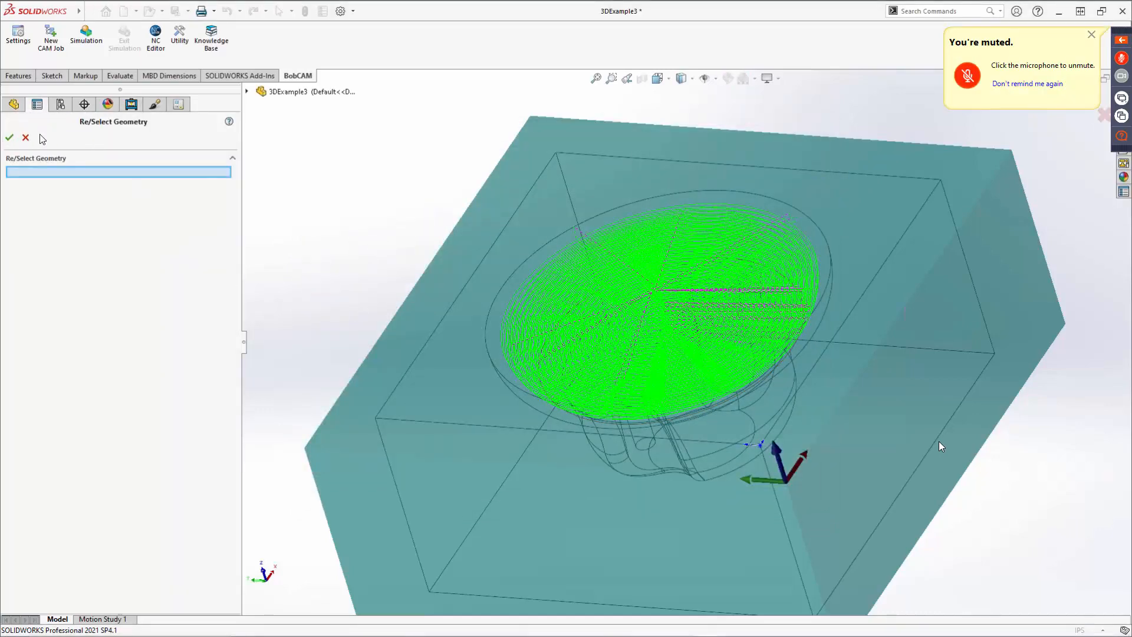
middle_click_drag(549, 374, 567, 337)
left_click(563, 339)
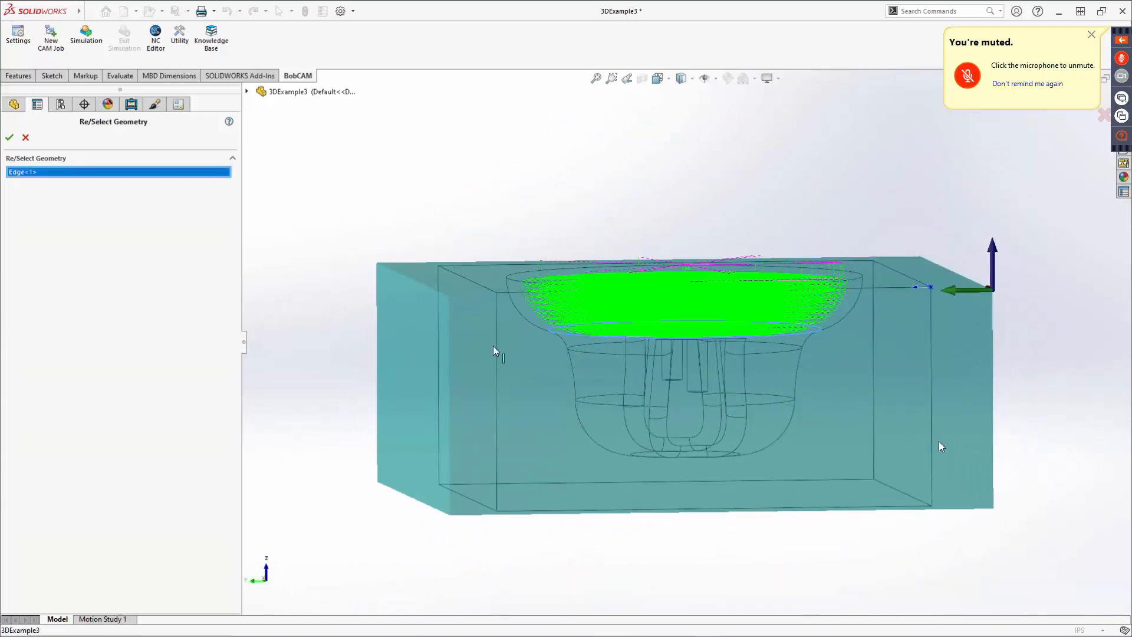
left_click(9, 138)
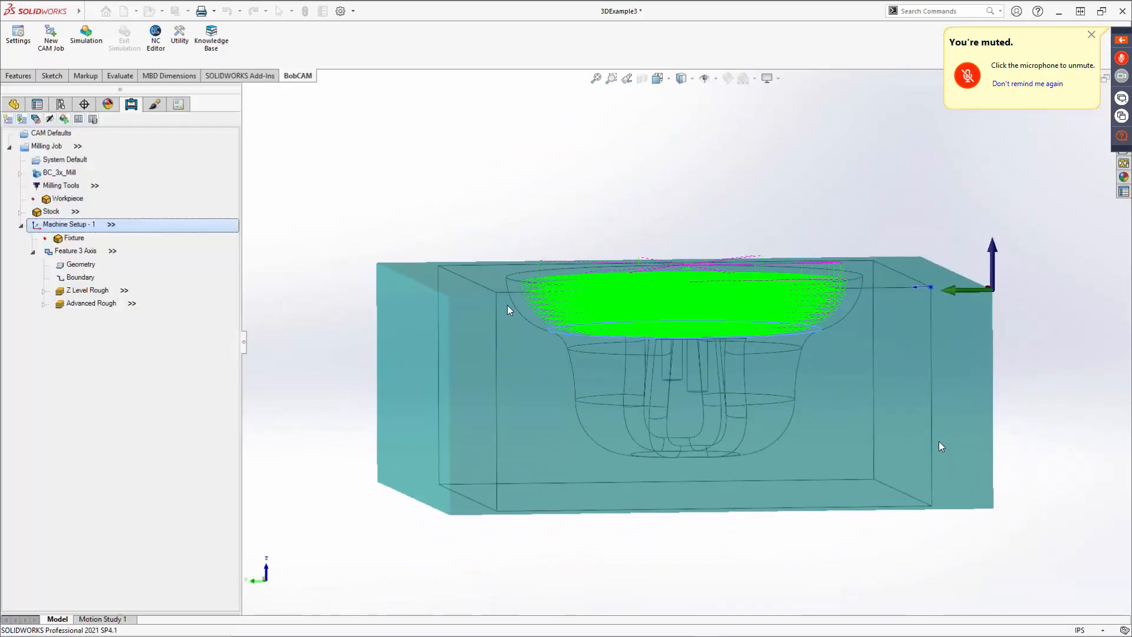
left_click_drag(585, 397, 510, 401)
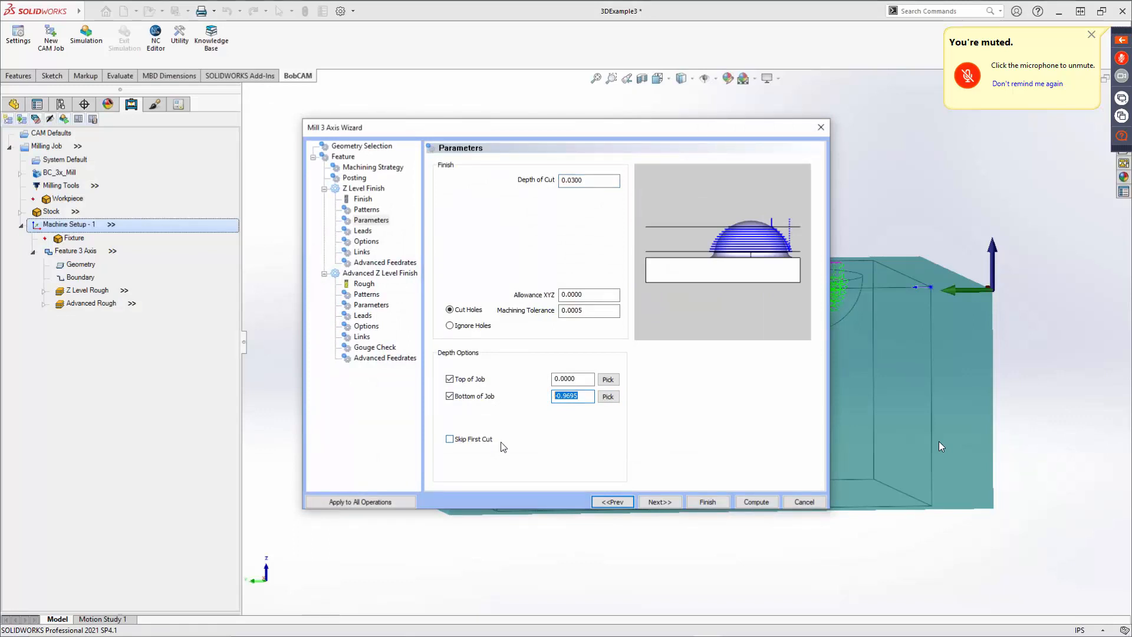
Set the plunge entry type to Single Depth on the Leads page.
left_click(667, 500)
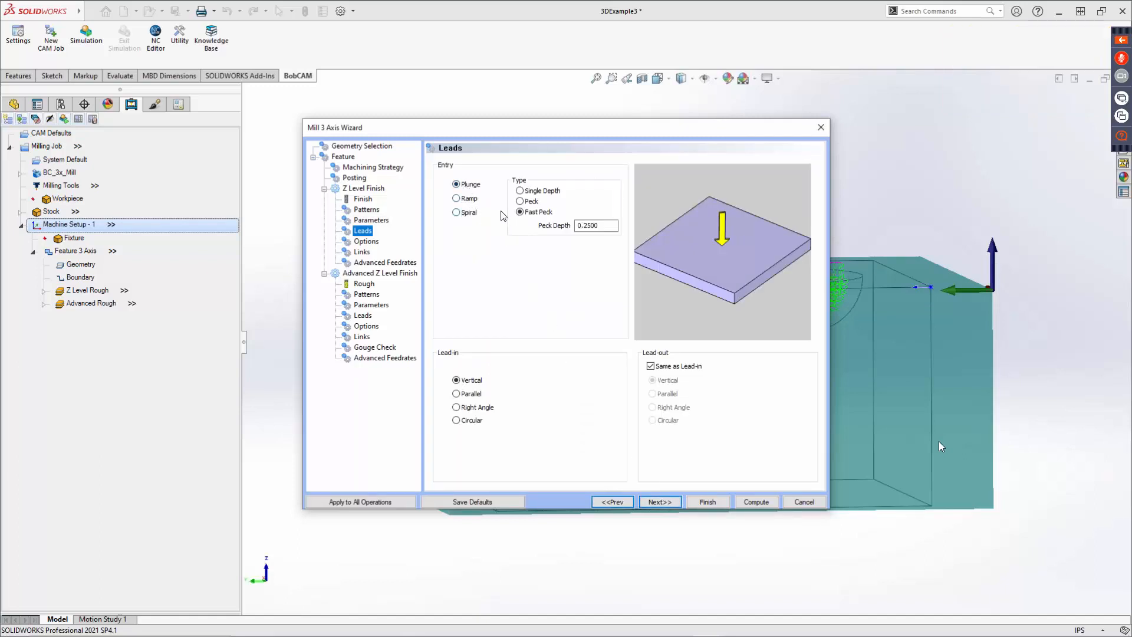
left_click(529, 201)
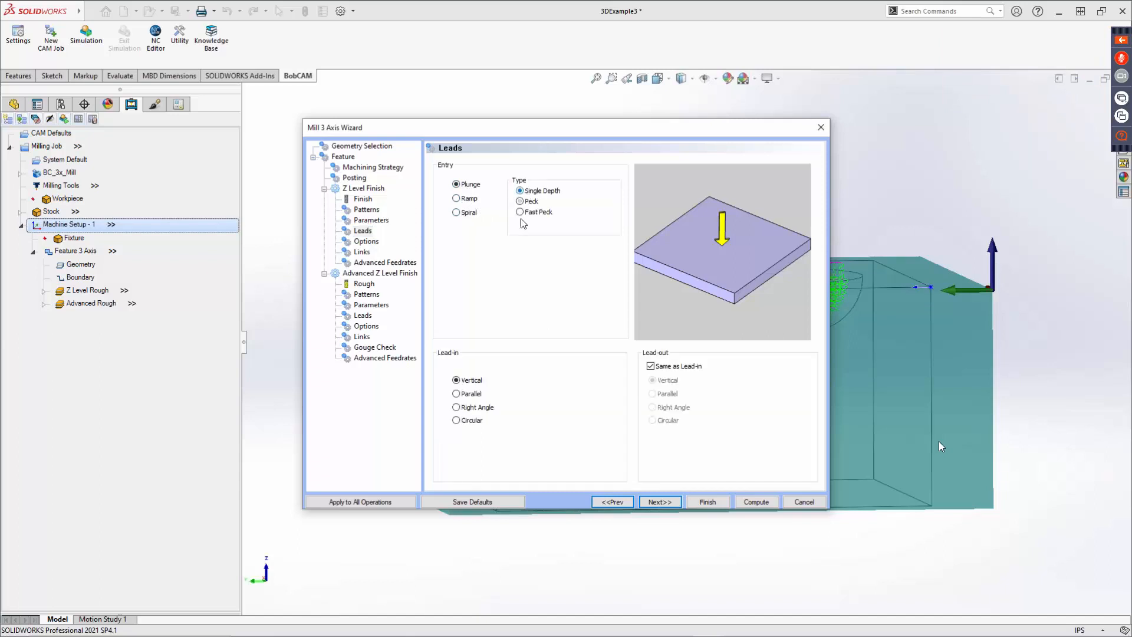
left_click(529, 192)
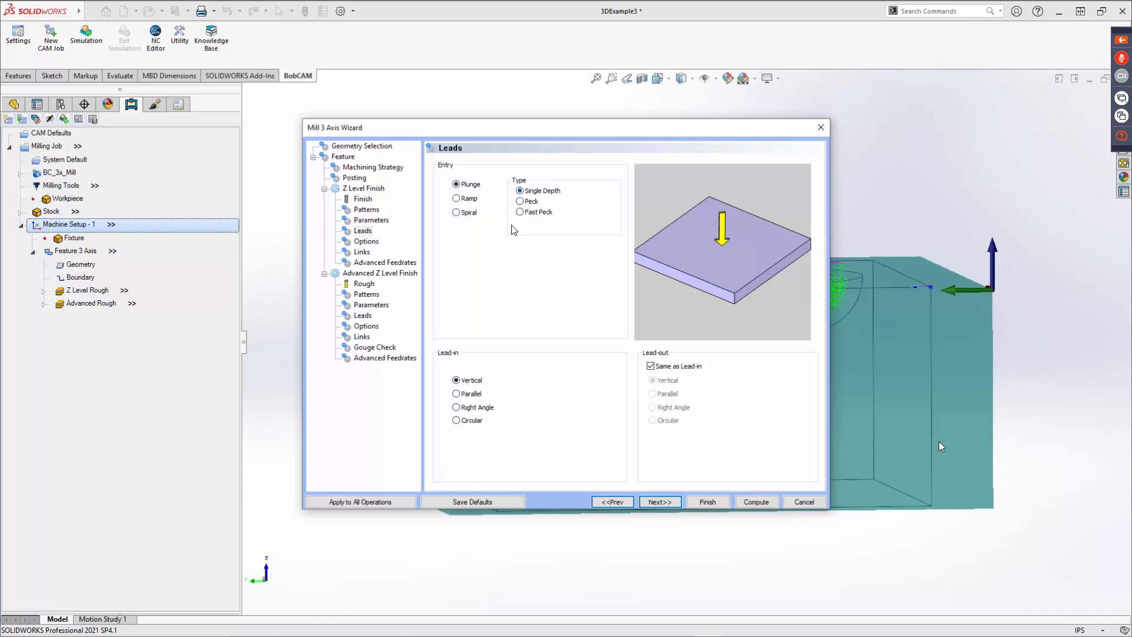
Save the Z Level Finish parameters as defaults to the current template.
left_click(476, 501)
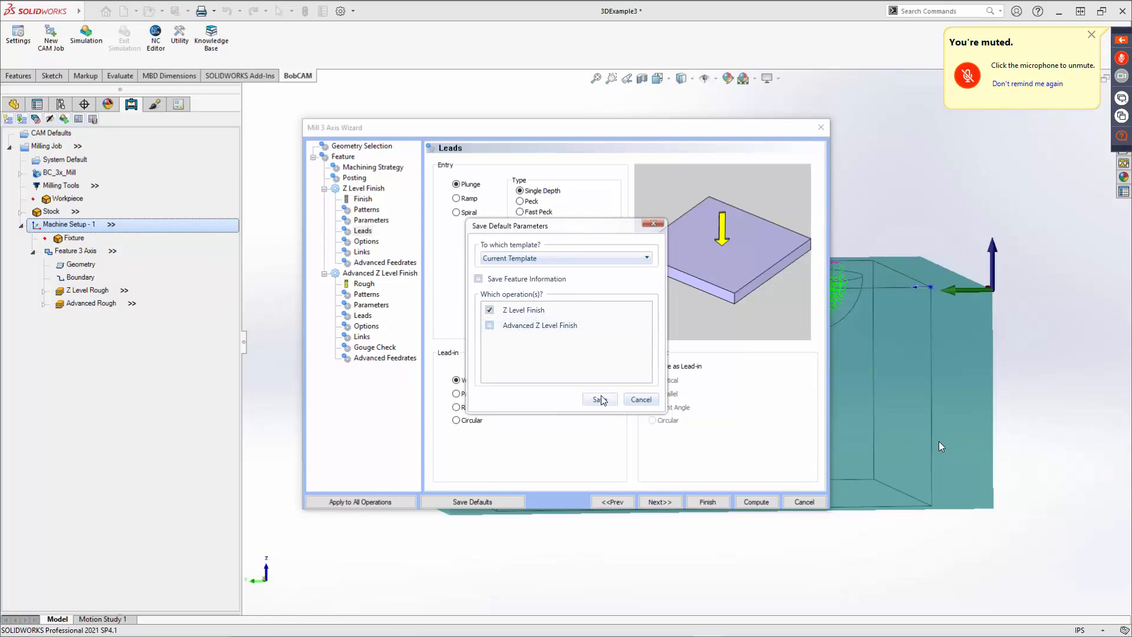
left_click(600, 401)
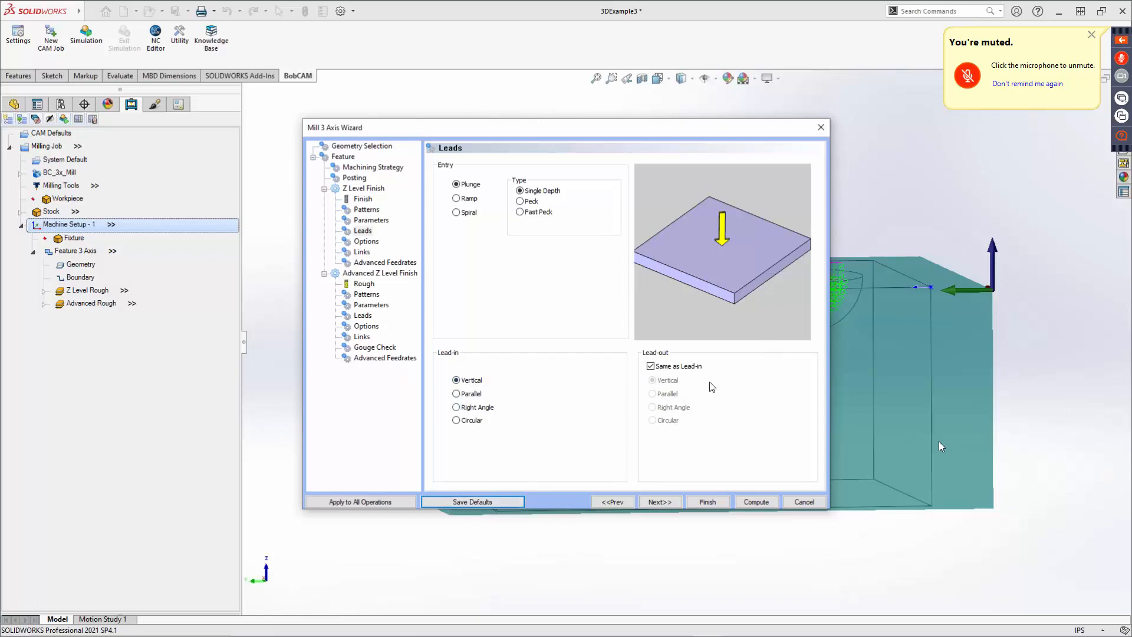
Examine the Cutting Extents and Calculate From options on the Options page.
left_click(666, 500)
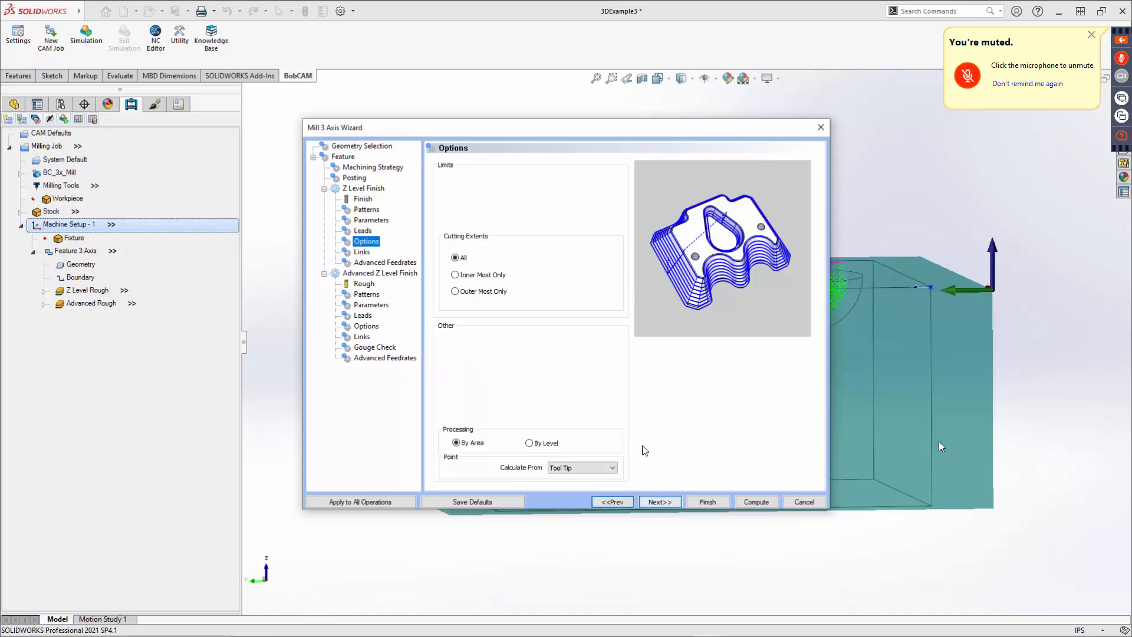
left_click(464, 257)
left_click(455, 275)
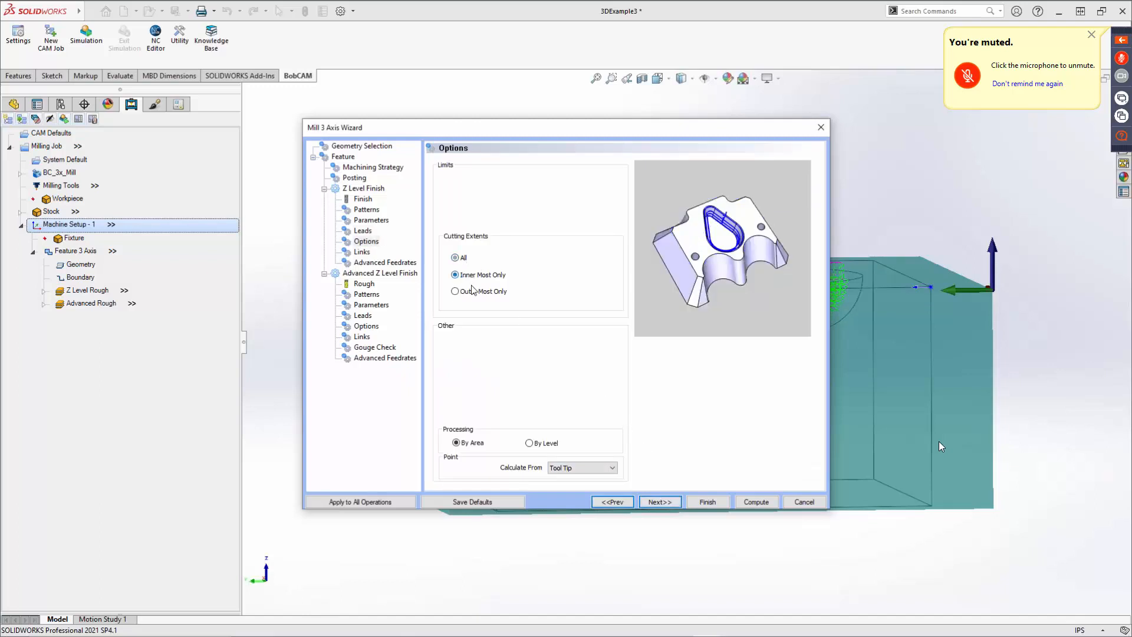
left_click(475, 292)
left_click(465, 259)
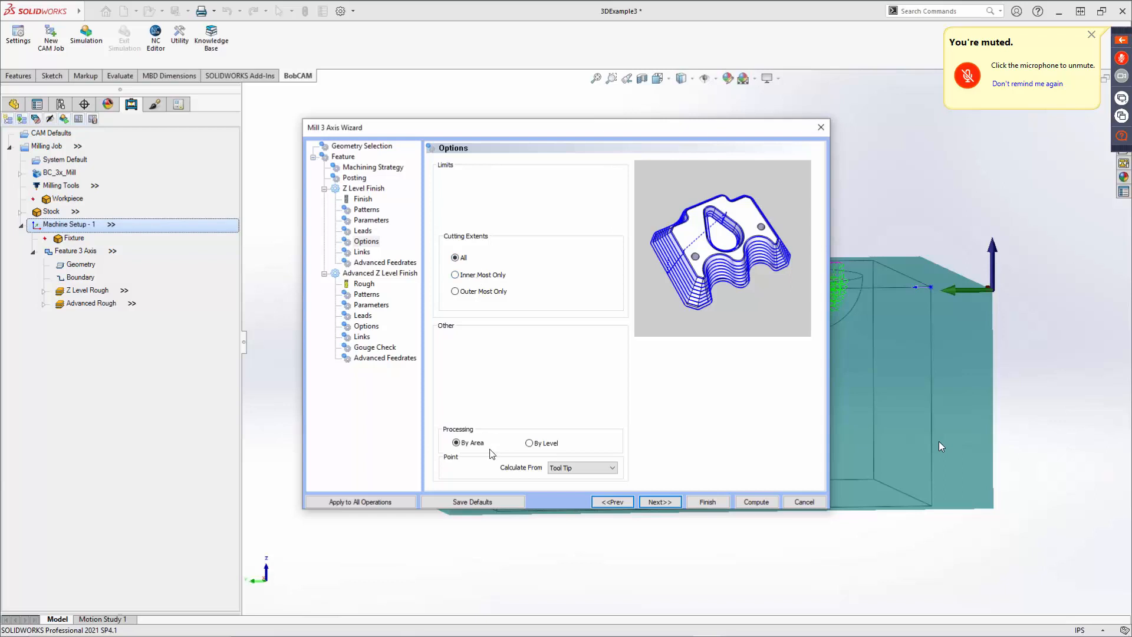
left_click(581, 469)
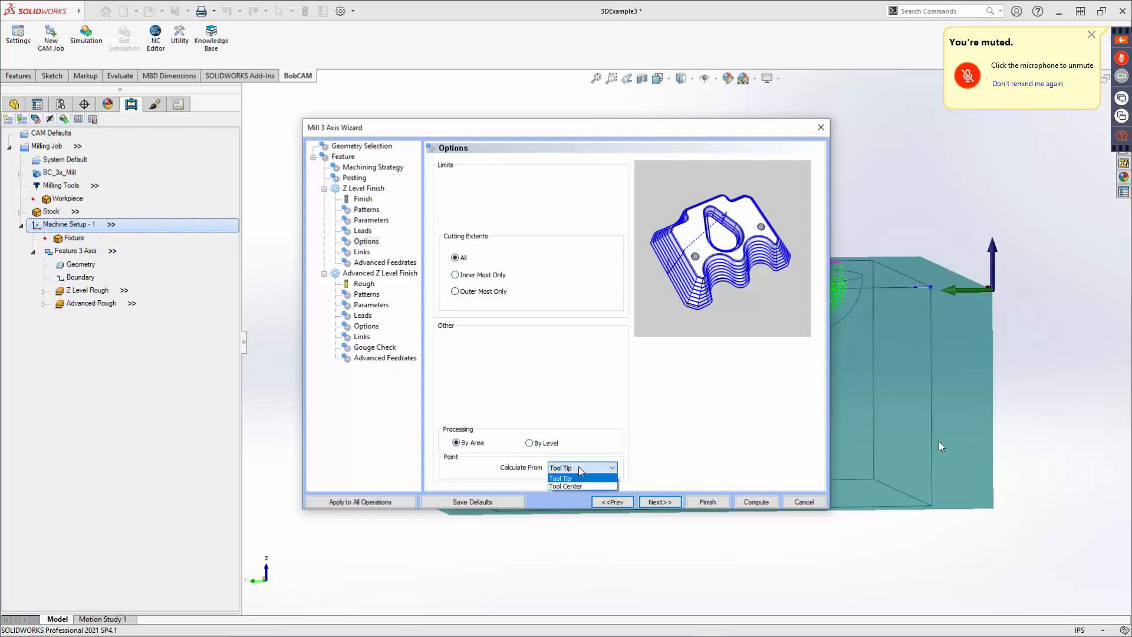
left_click(573, 476)
left_click(579, 464)
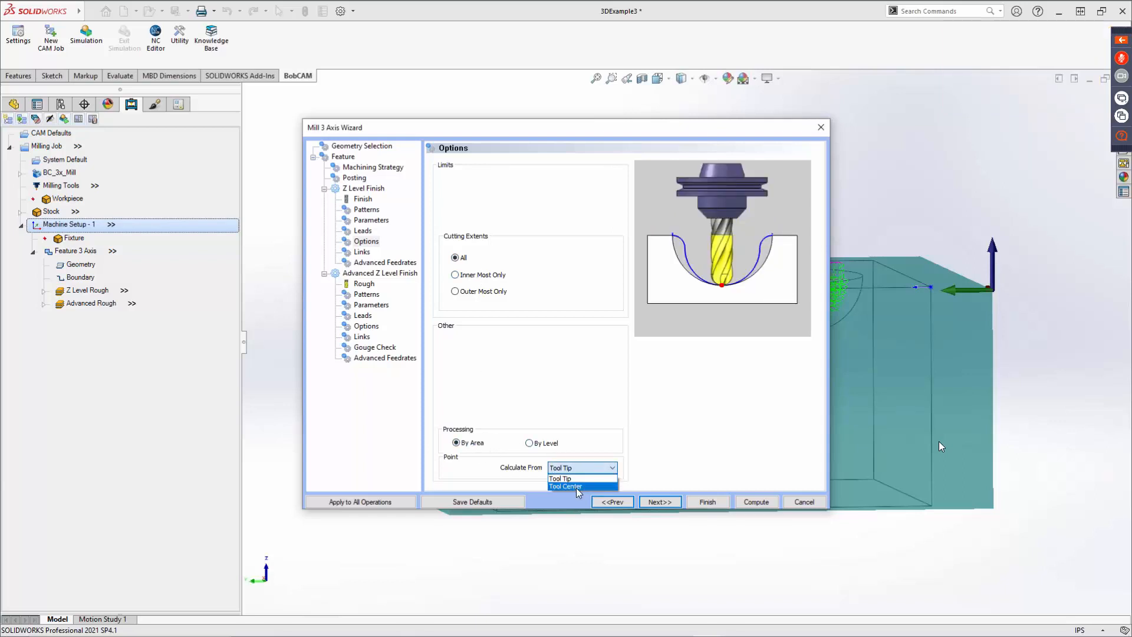
left_click(576, 486)
left_click(576, 471)
left_click(580, 479)
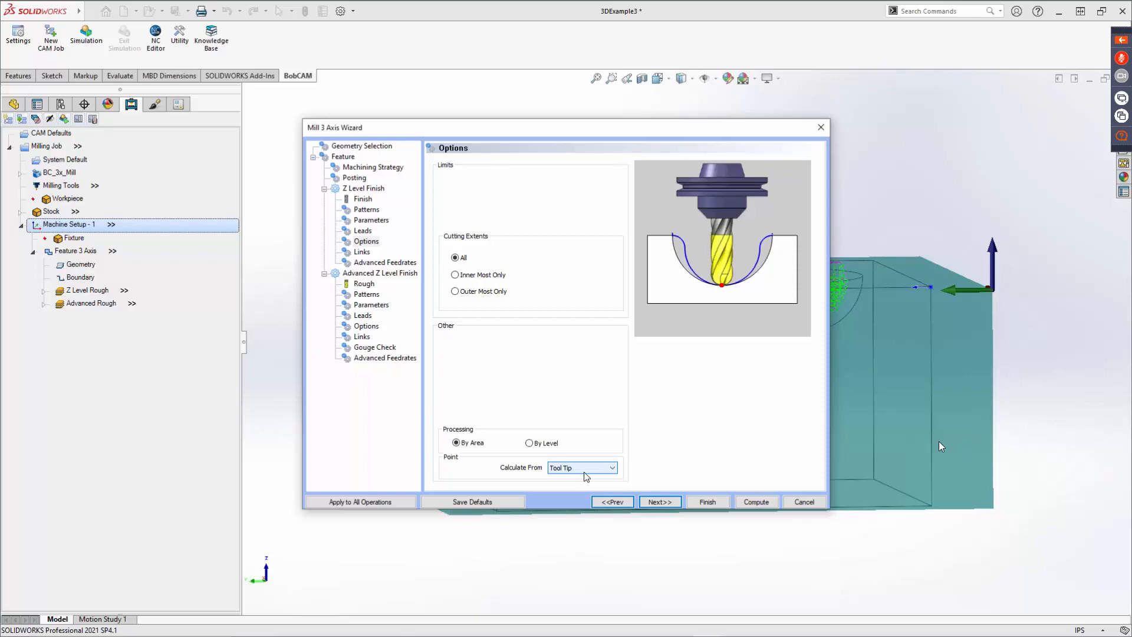
Preview the link types and the linking-on-boundary options on the Z Level Finish Links page.
left_click(655, 502)
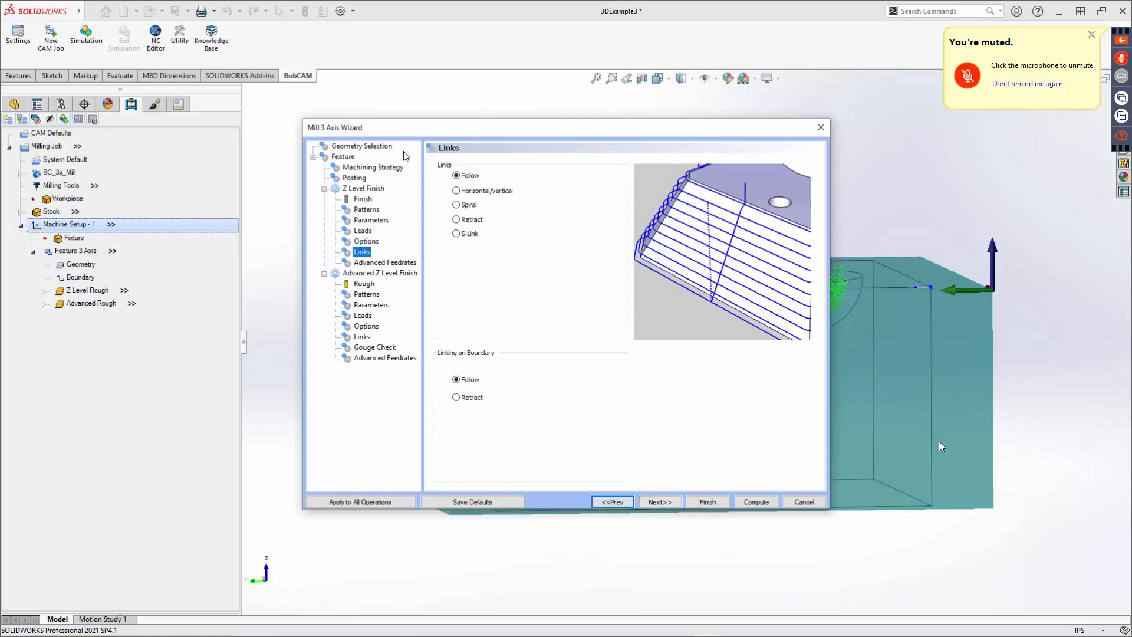
left_click(459, 193)
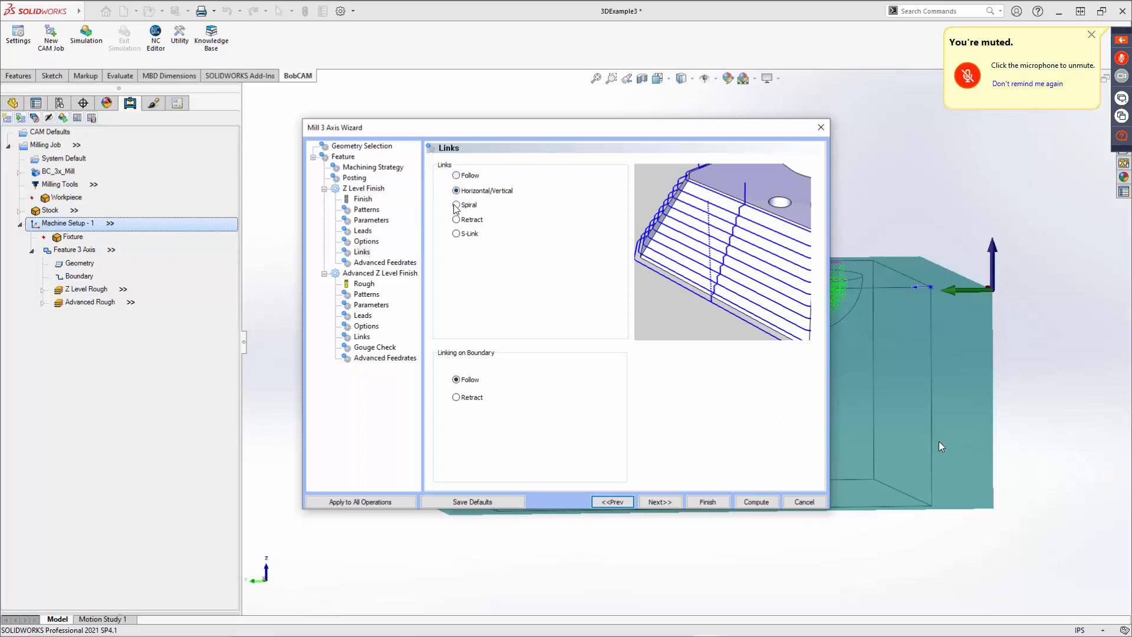
left_click(458, 220)
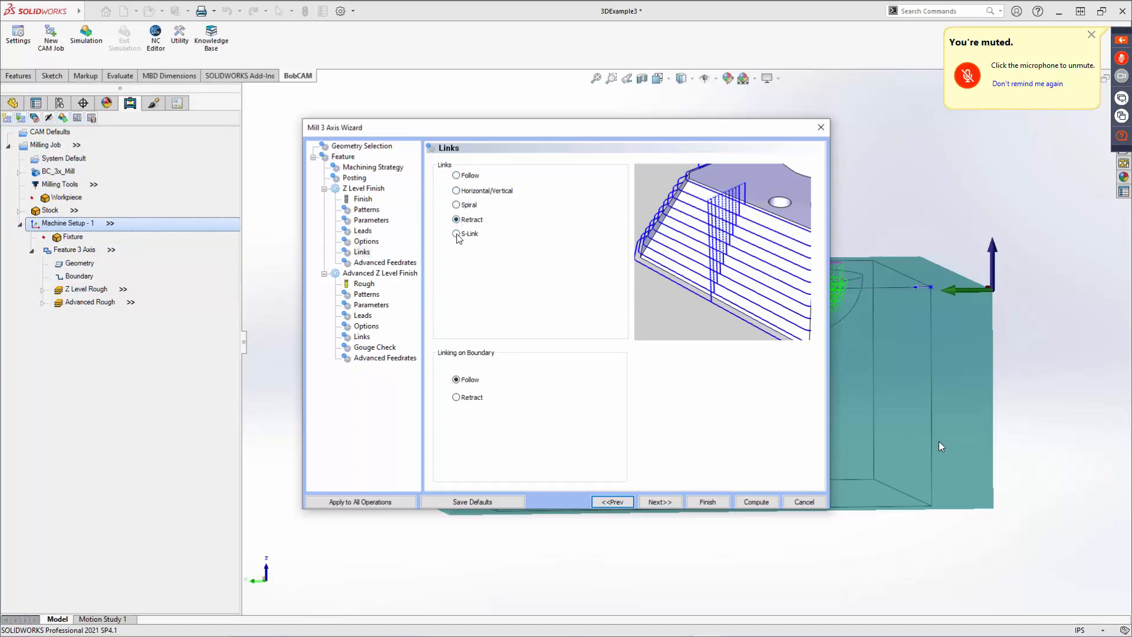
left_click(457, 235)
left_click(466, 175)
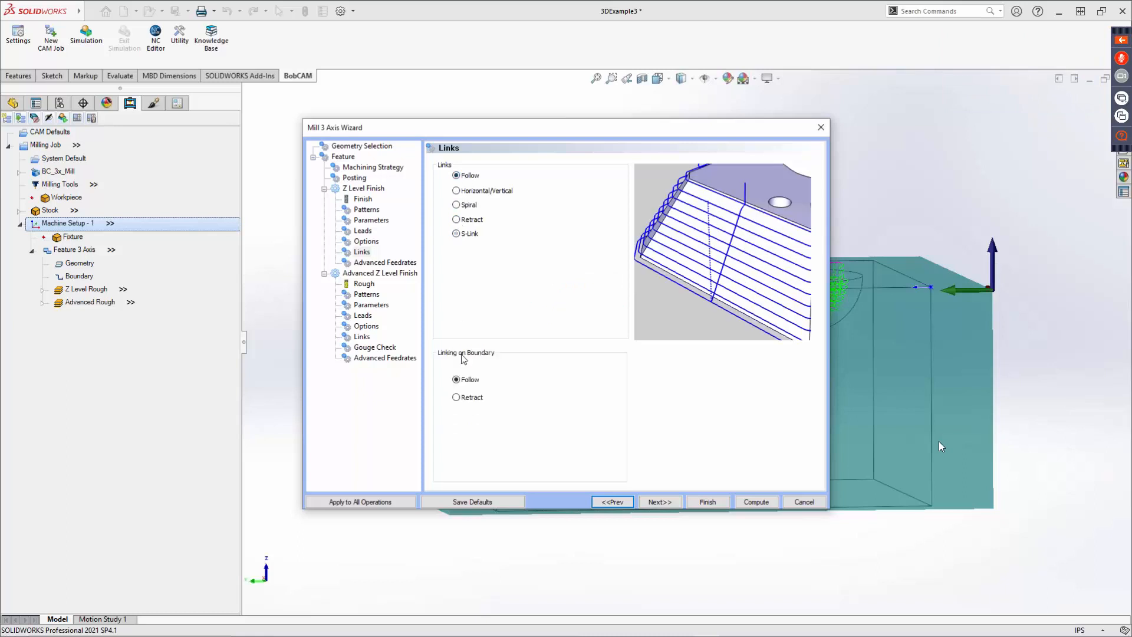
left_click(470, 382)
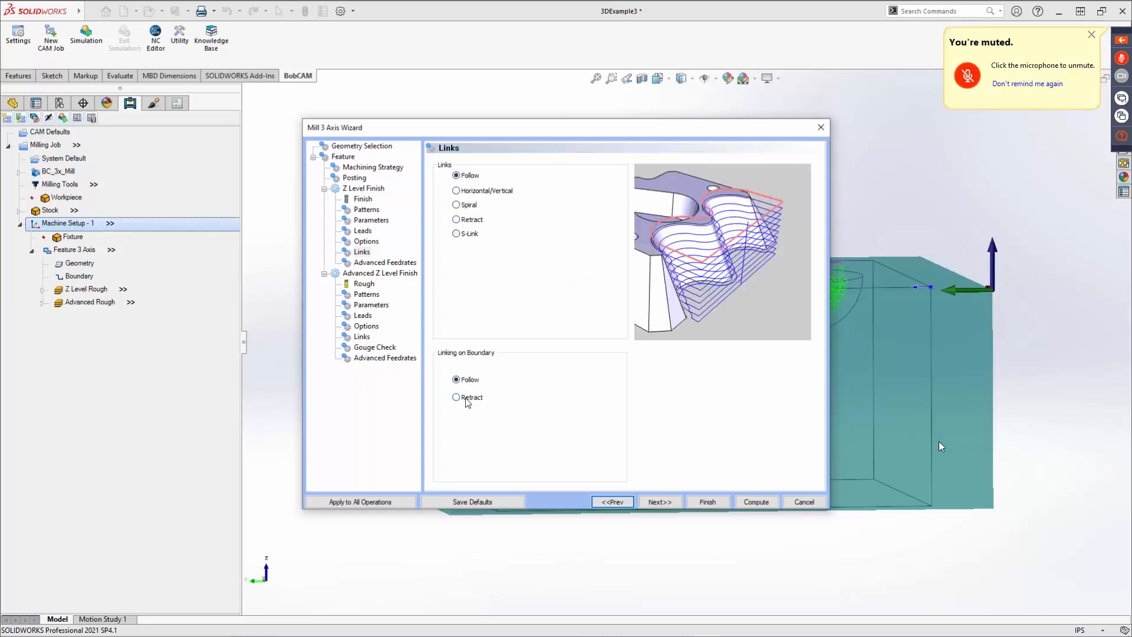
left_click(468, 399)
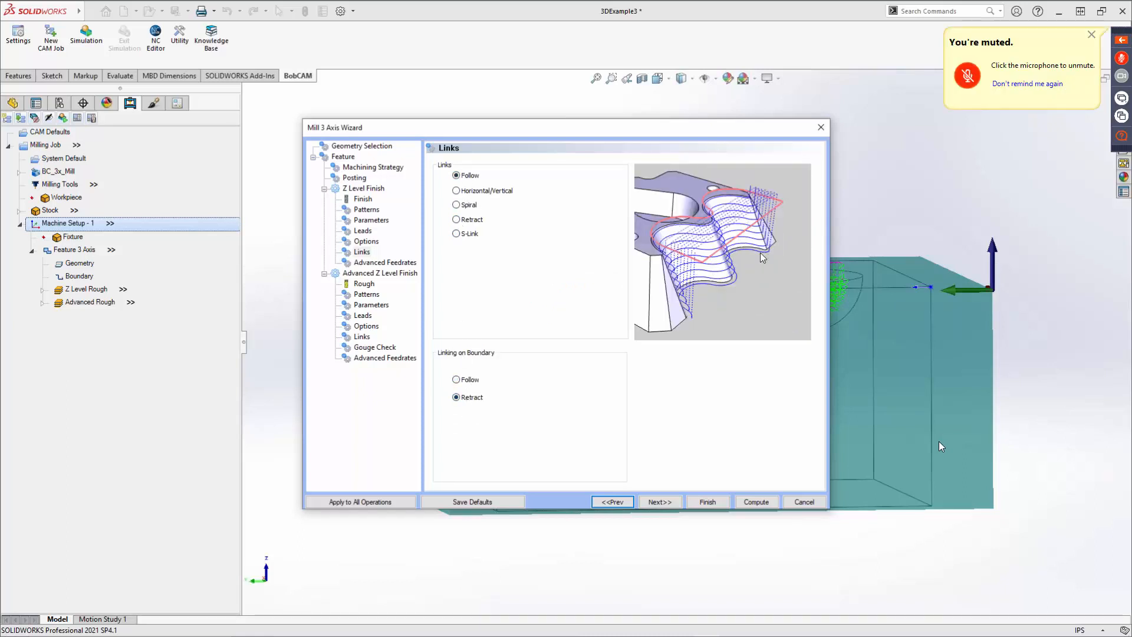
left_click(472, 383)
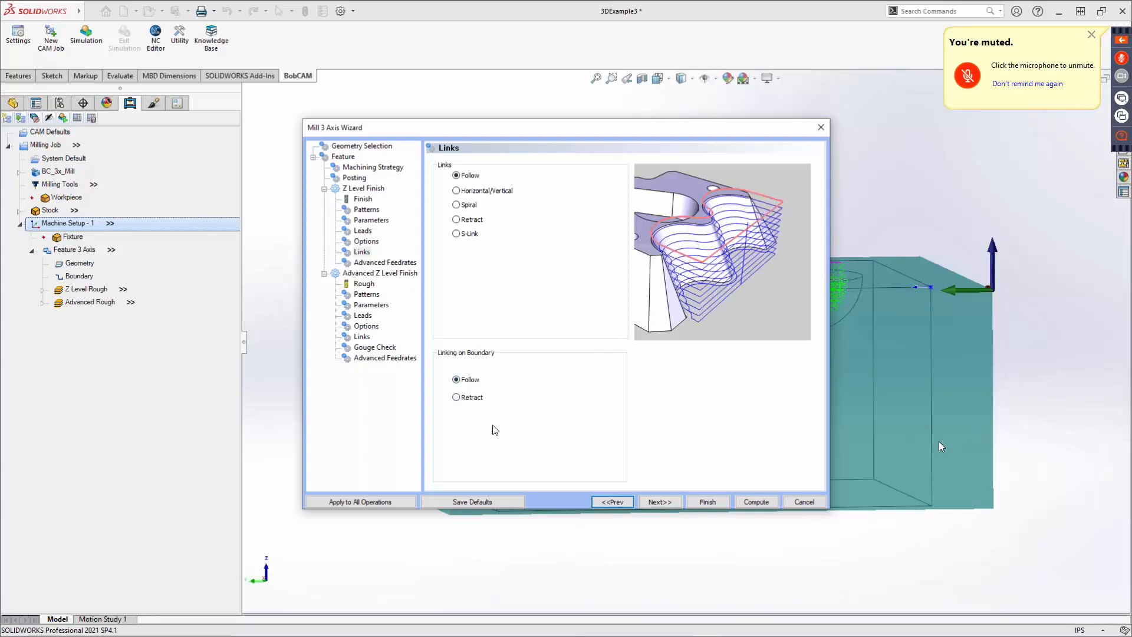
Assign the 1/8 ball endmill from the tool crib's Endmill Finish category to the Advanced Z Level Finish operation.
left_click(653, 503)
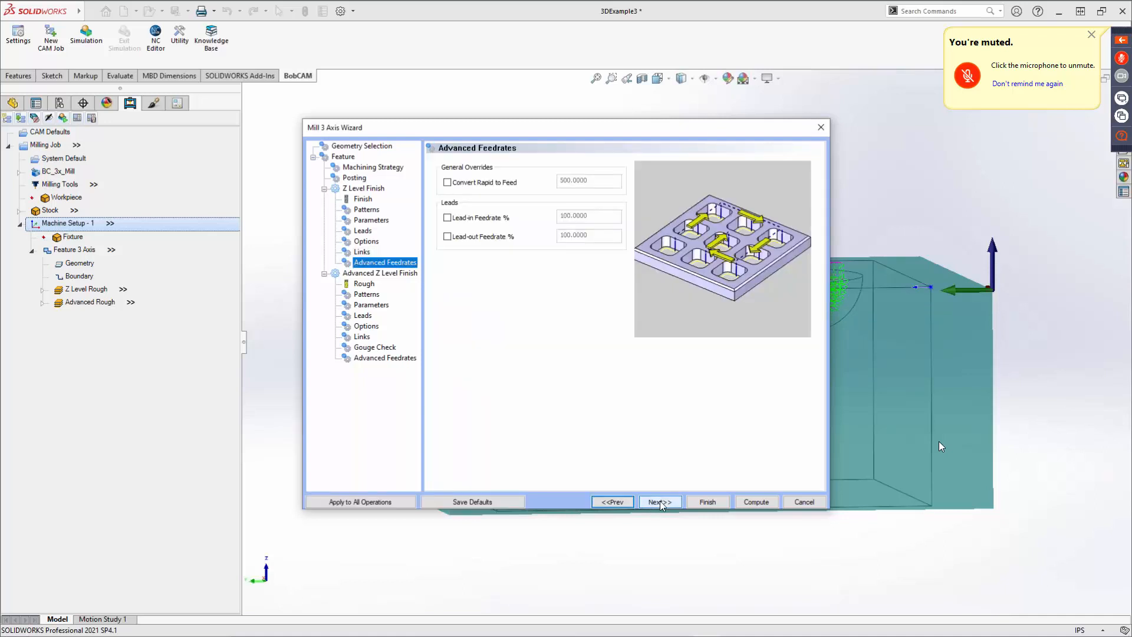
left_click(670, 502)
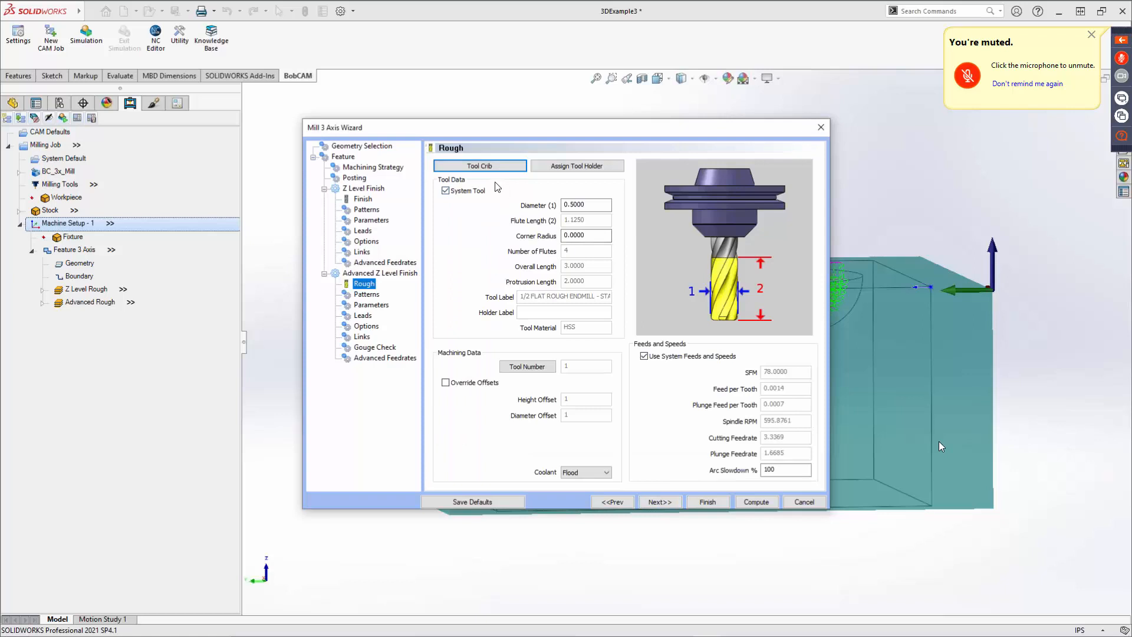
left_click(477, 166)
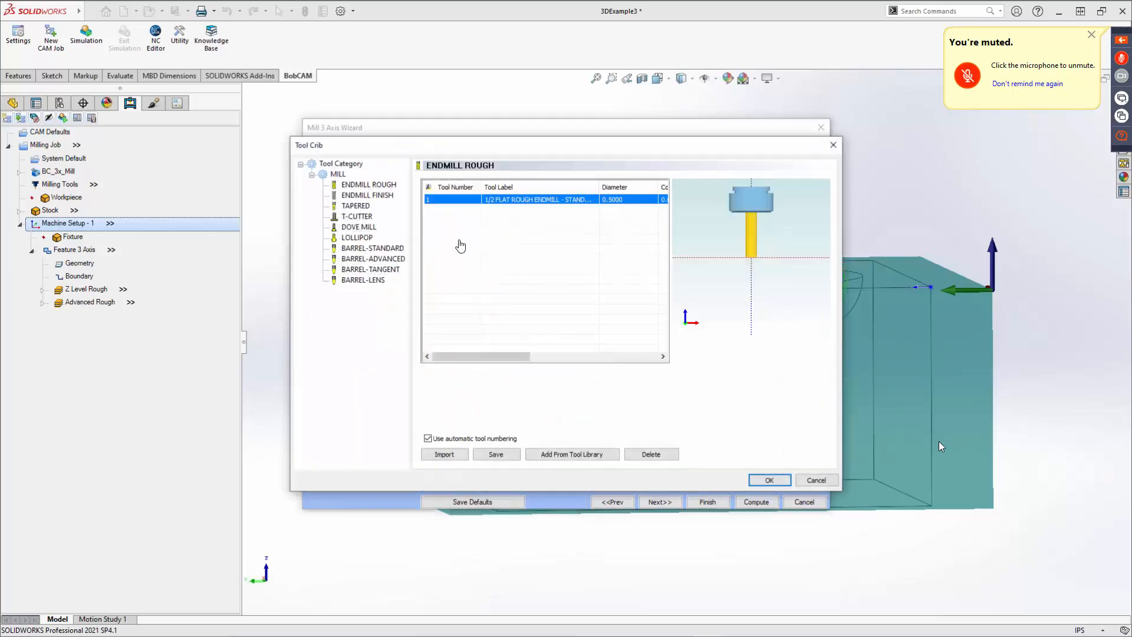
left_click(368, 196)
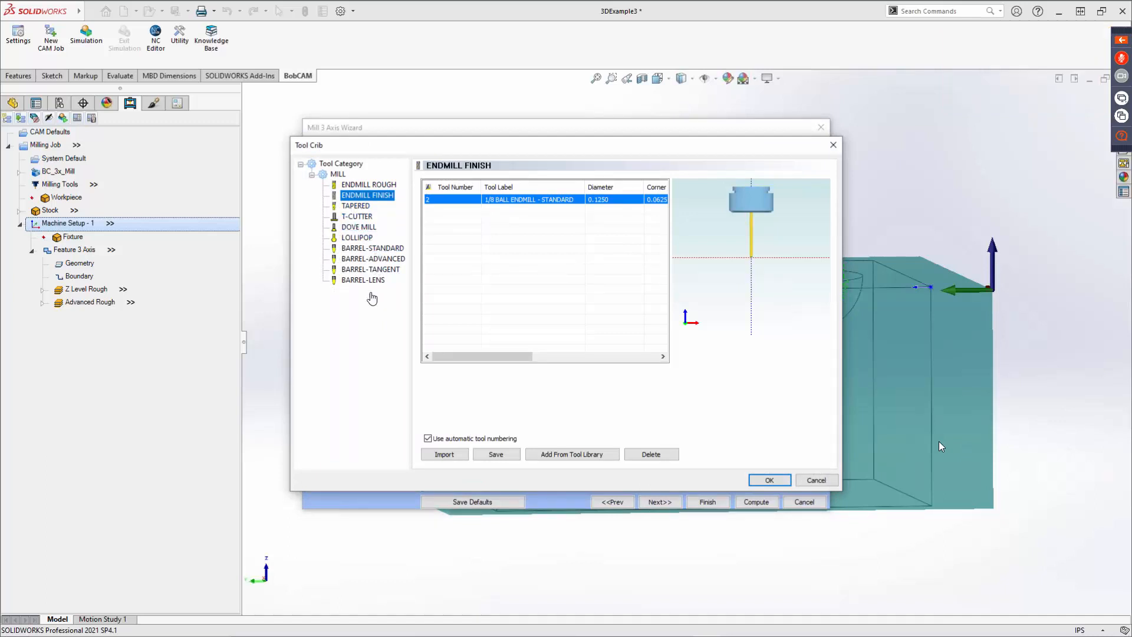
left_click(771, 480)
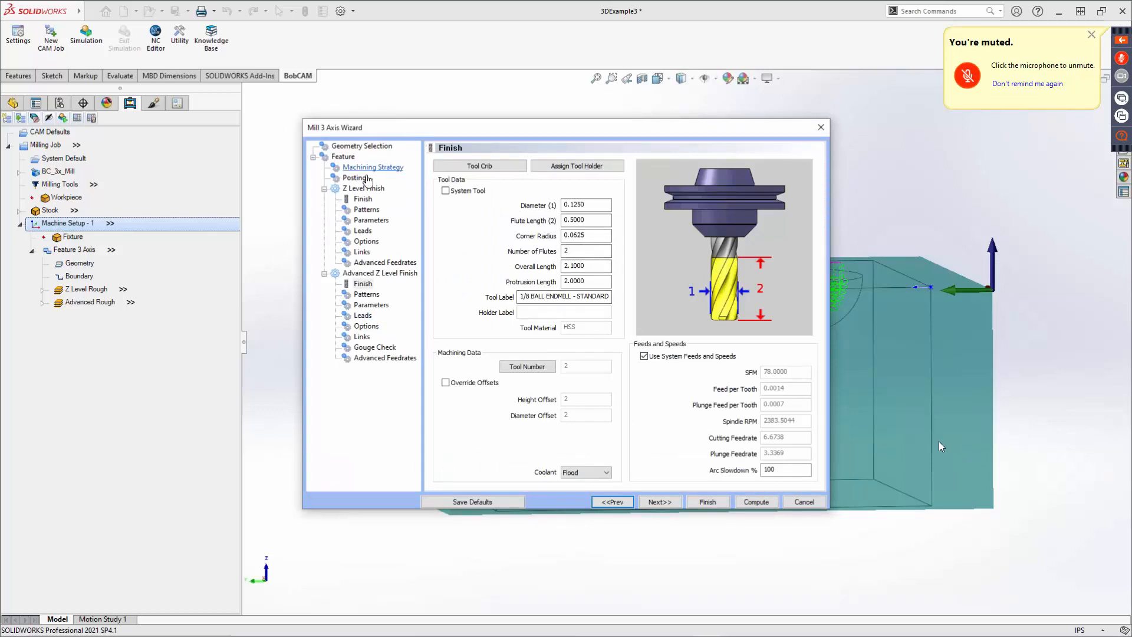
Compare the finish tool pages of both operations and preview the Zig, Spiral and Zig Zag pattern methods.
left_click(364, 200)
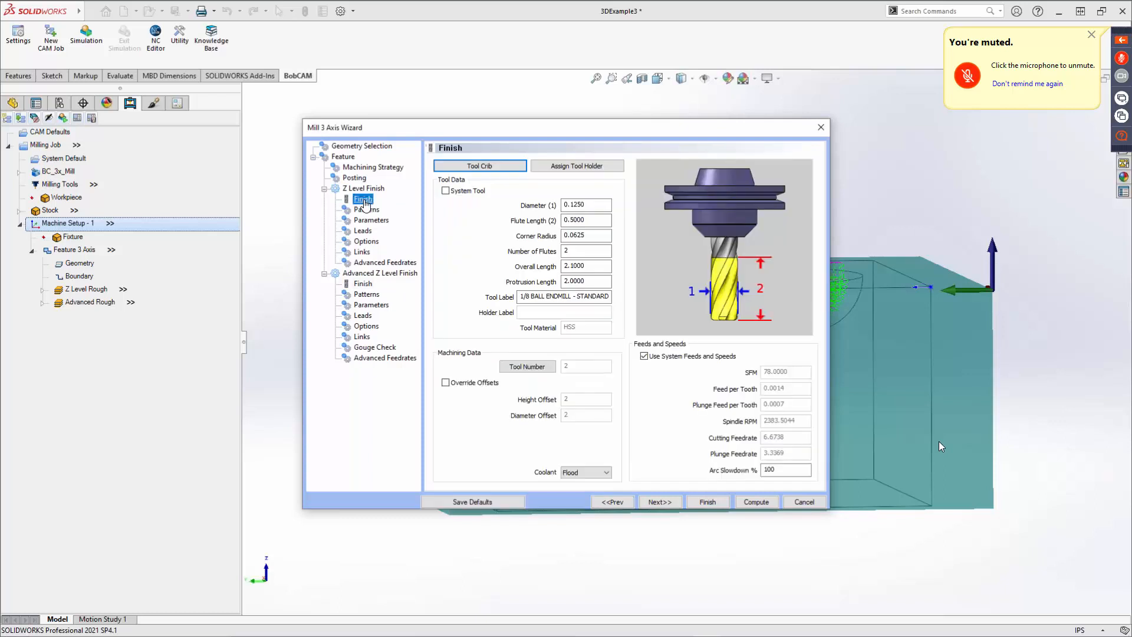
left_click(363, 284)
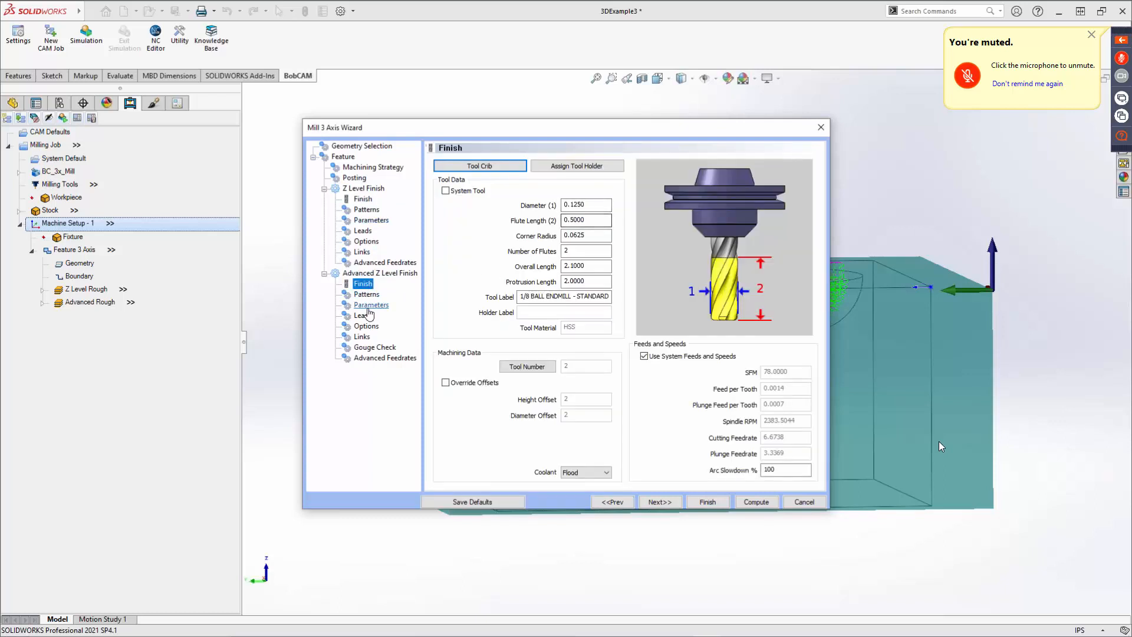
left_click(665, 502)
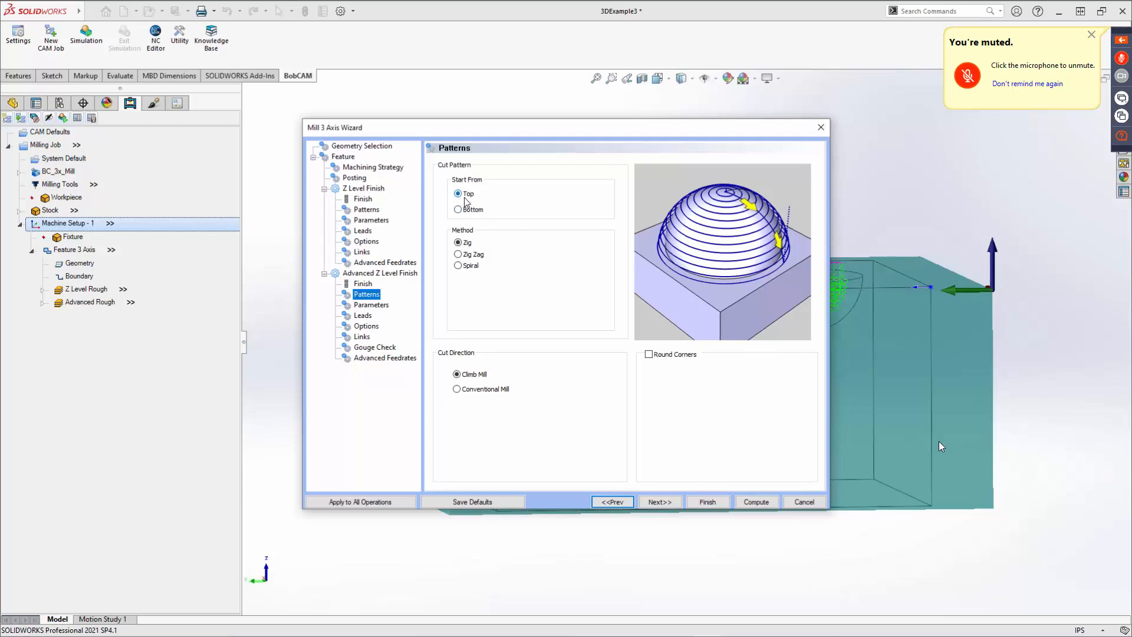
left_click(466, 244)
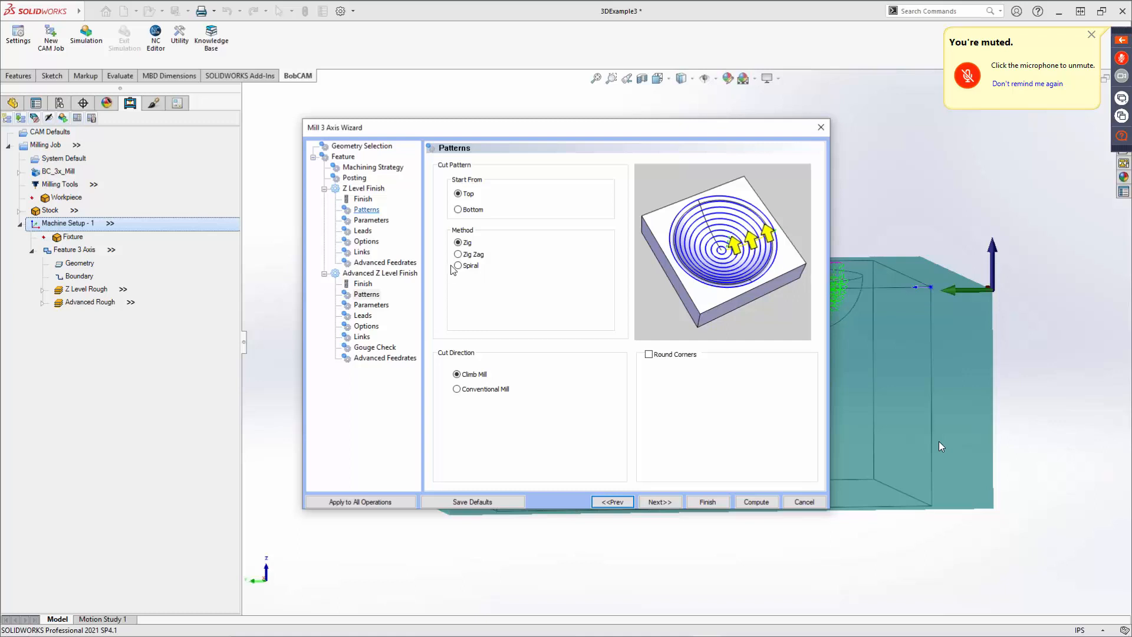
left_click(476, 268)
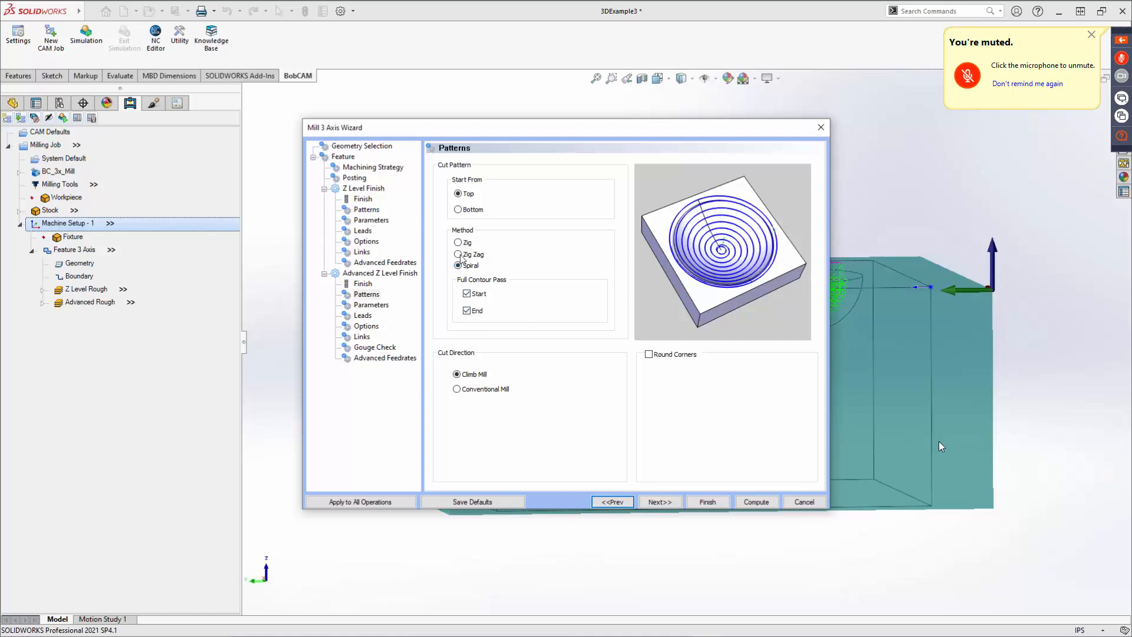
left_click(459, 255)
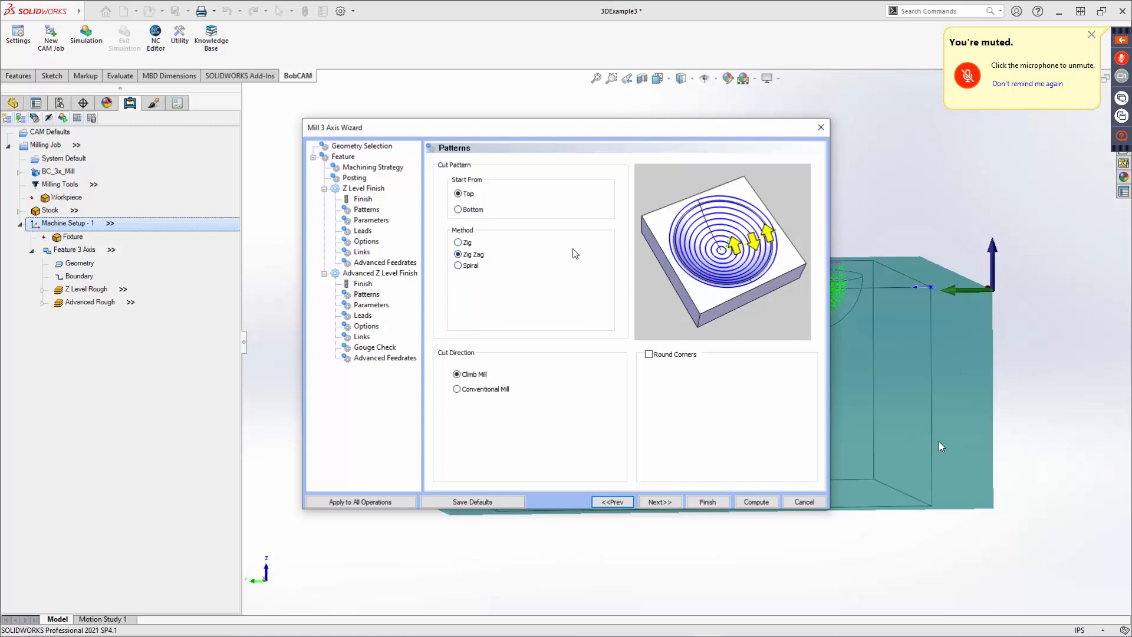
left_click(459, 243)
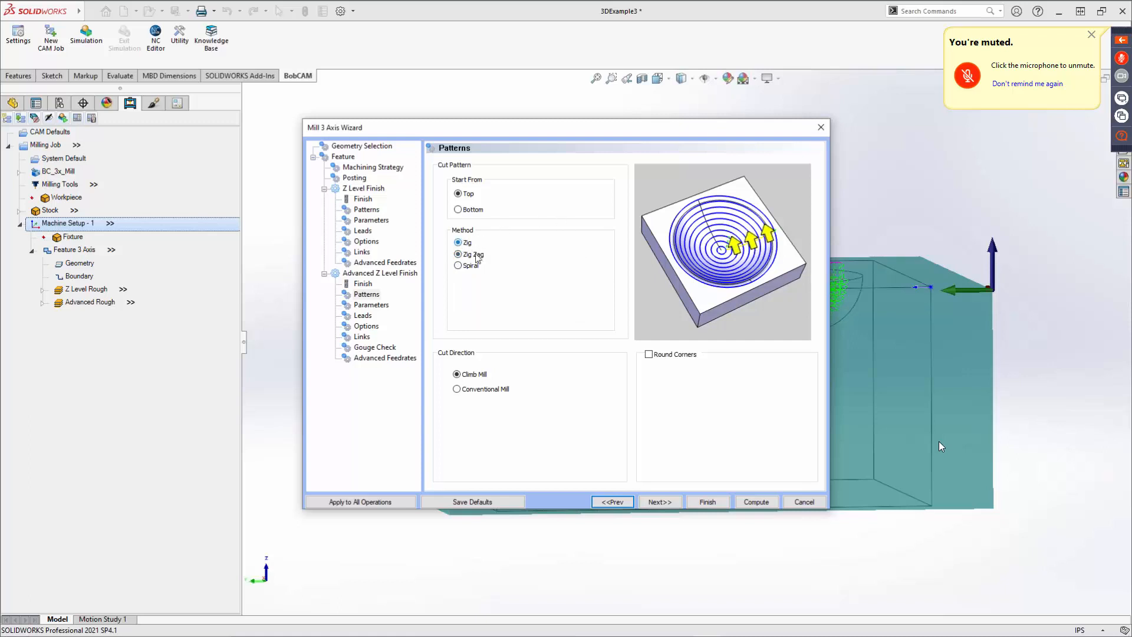
left_click(650, 354)
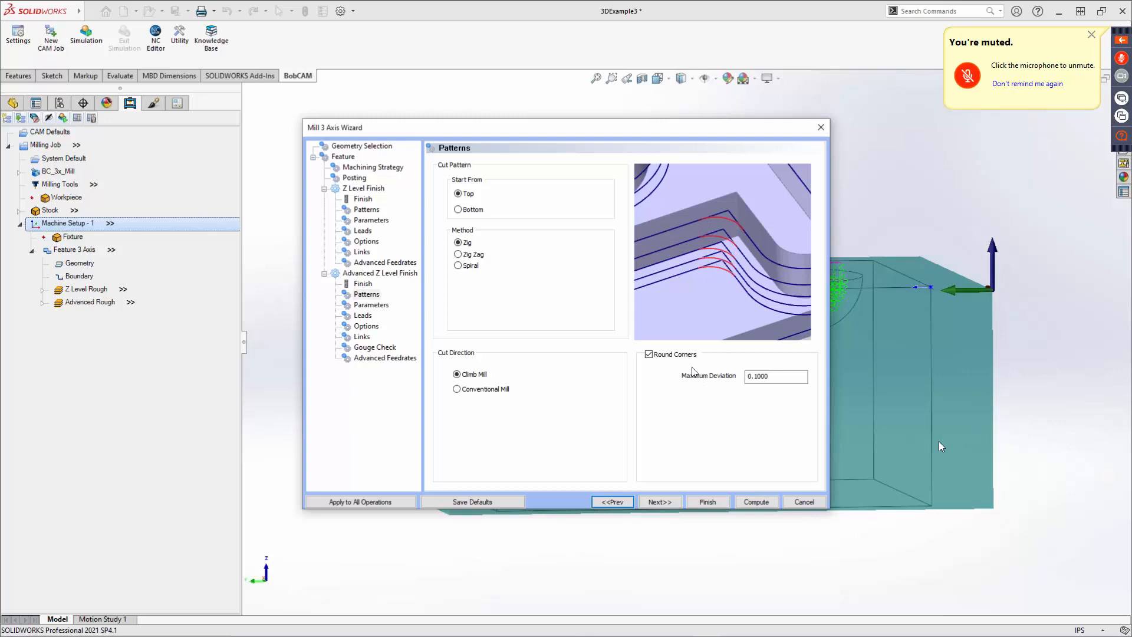
double_click(778, 376)
left_click(649, 355)
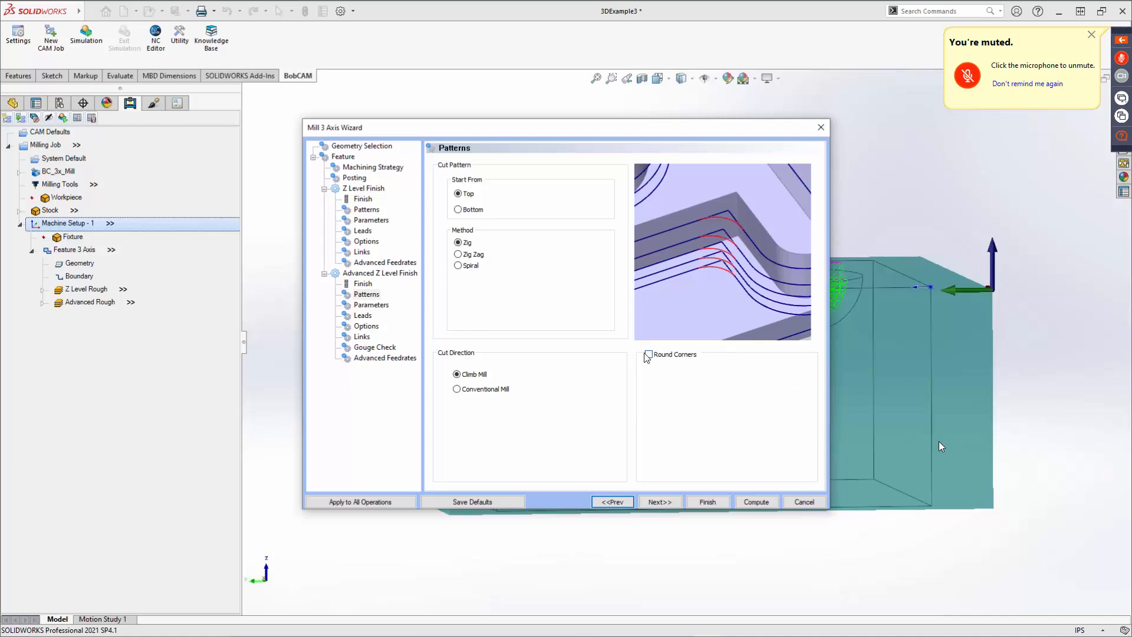
Set the Advanced Z Level Finish depth of cut to 3.0000 on the Parameters page.
left_click(675, 502)
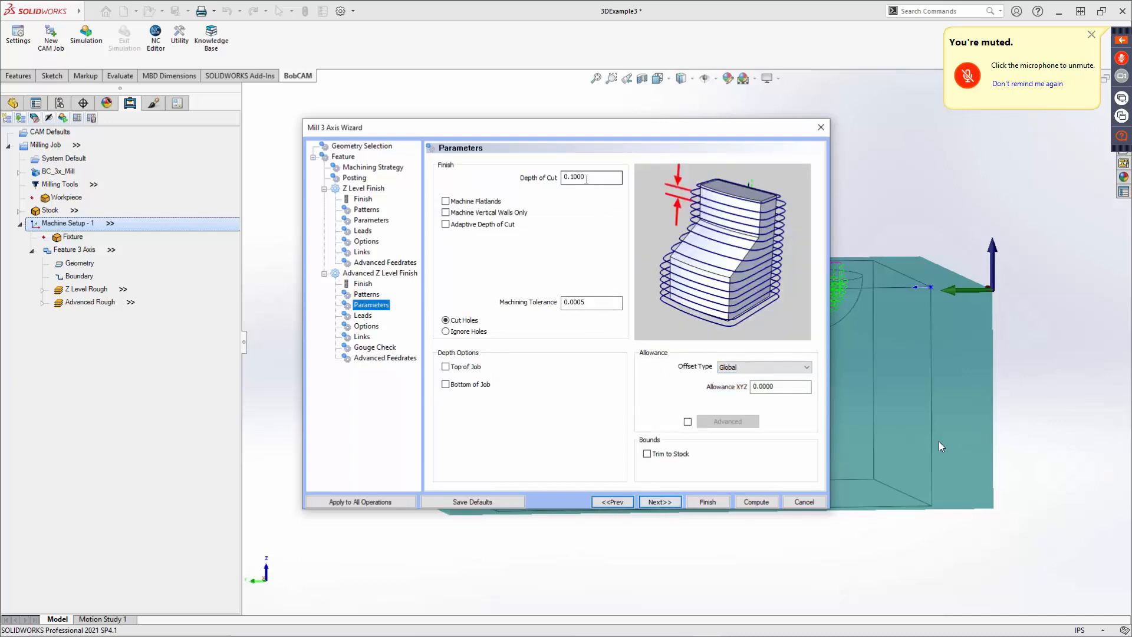
double_click(586, 177)
type("03")
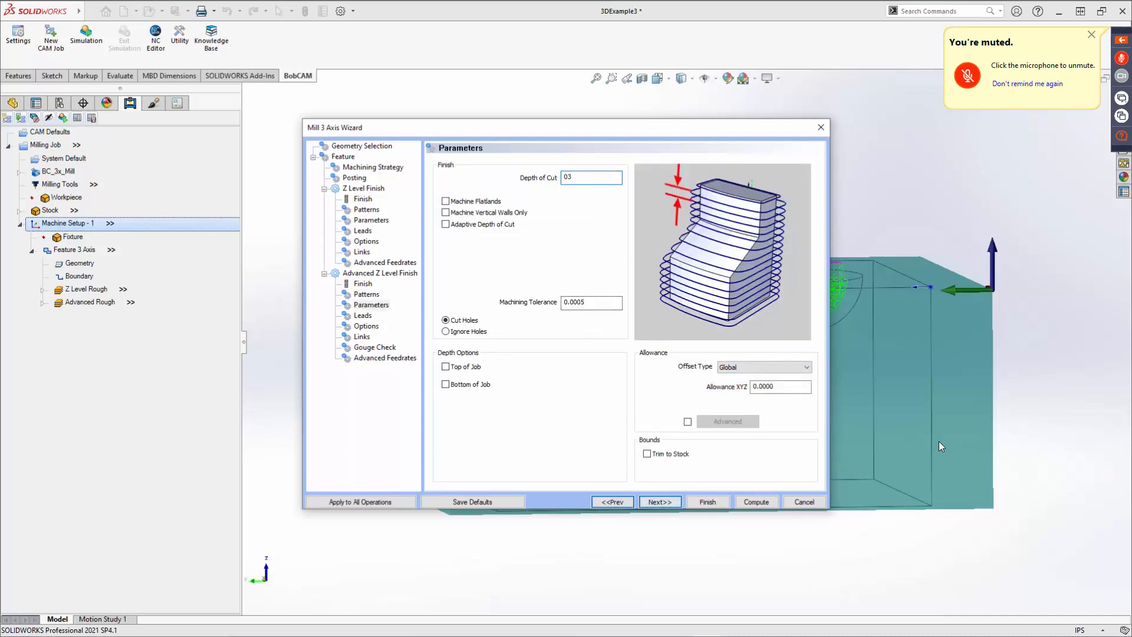
Examine the Machine Flatlands, Vertical Walls Only and Adaptive Depth of Cut options on the Parameters page.
left_click(445, 201)
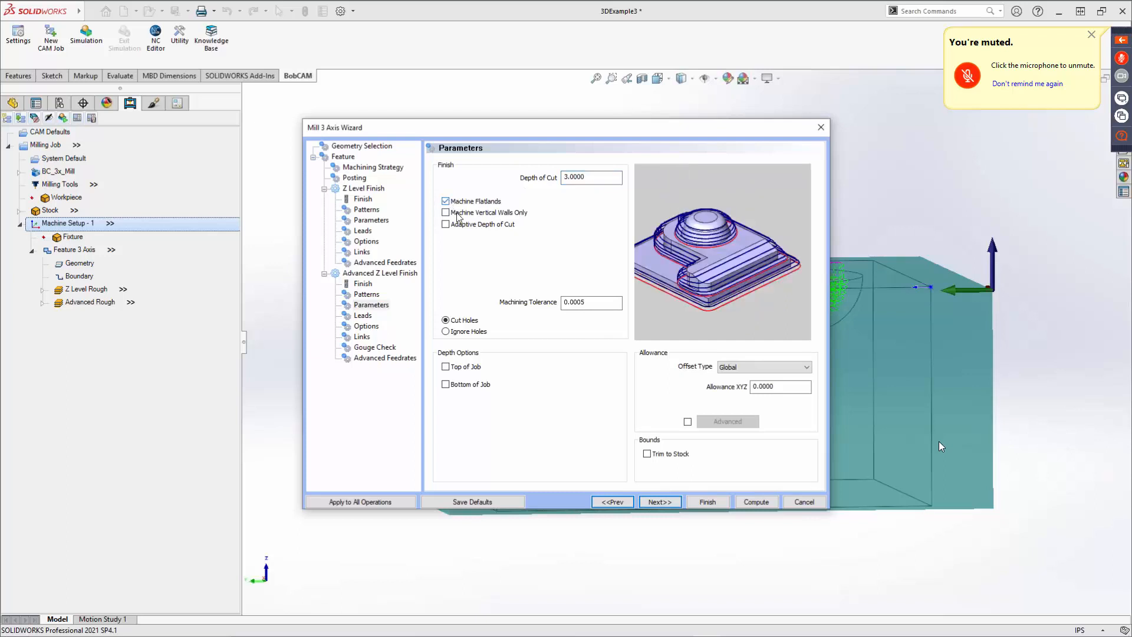
left_click(447, 212)
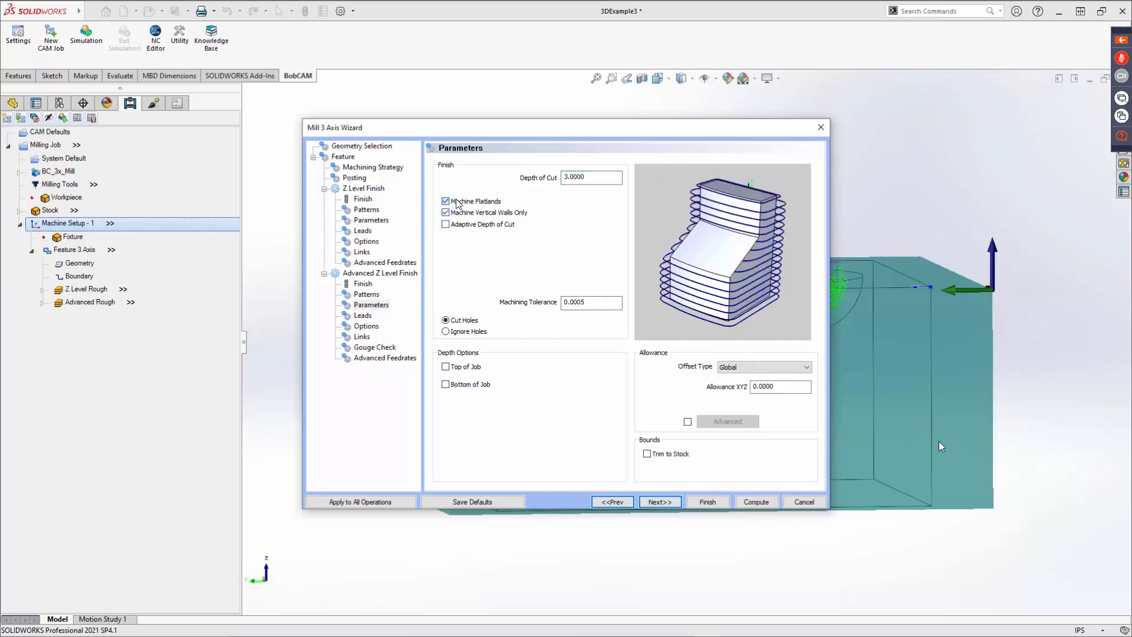
left_click(458, 202)
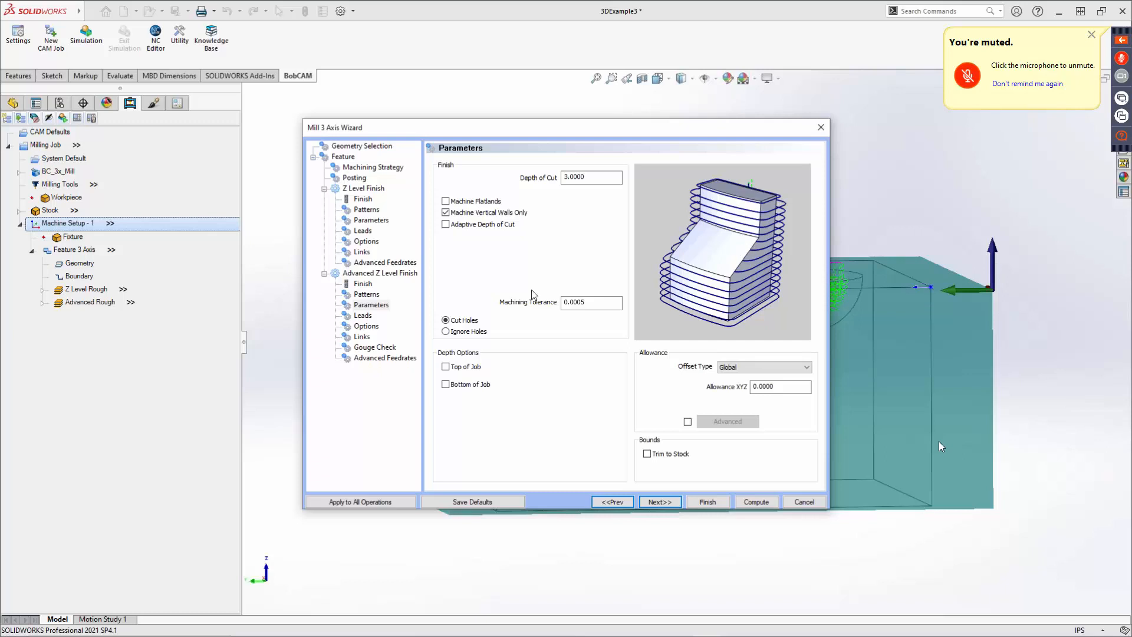
left_click(446, 212)
left_click(446, 225)
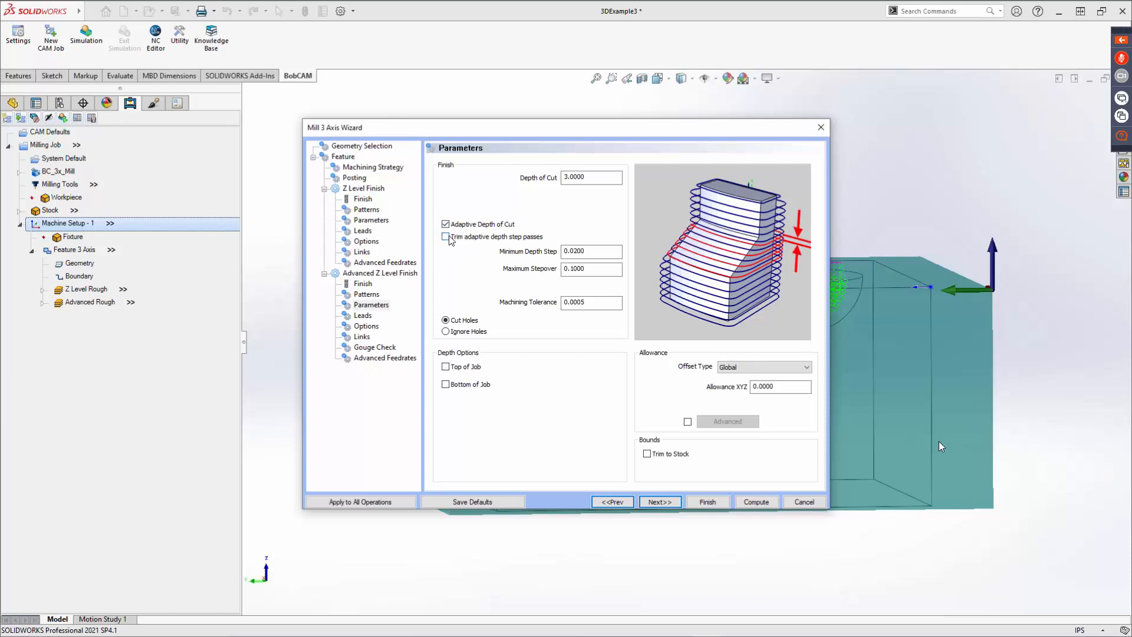
left_click(447, 237)
double_click(581, 251)
double_click(584, 269)
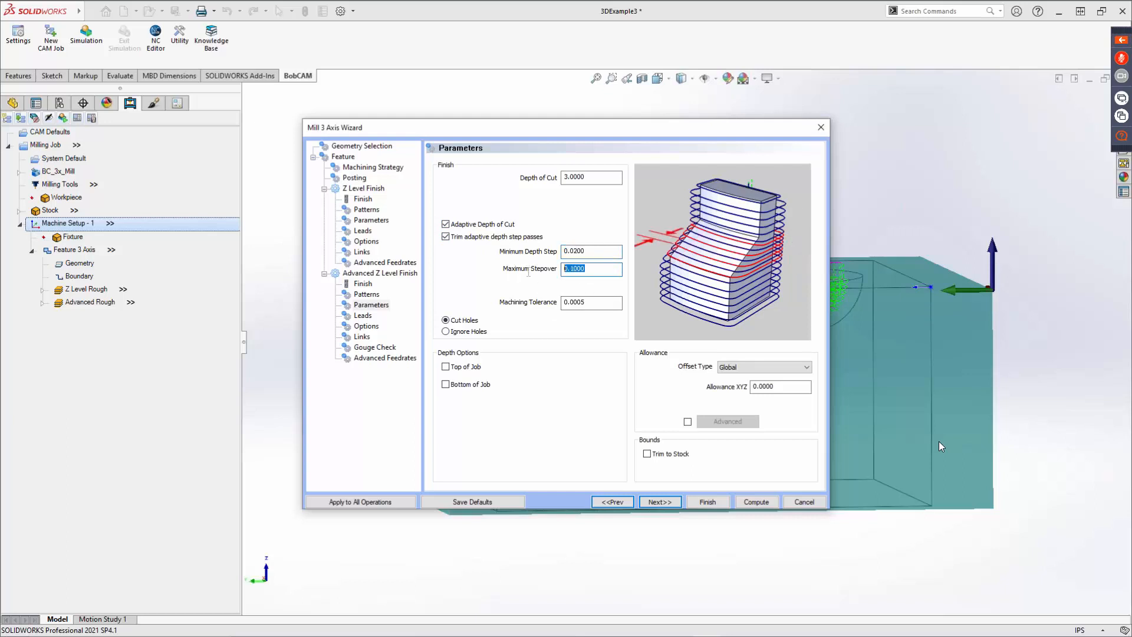
double_click(578, 302)
left_click(454, 237)
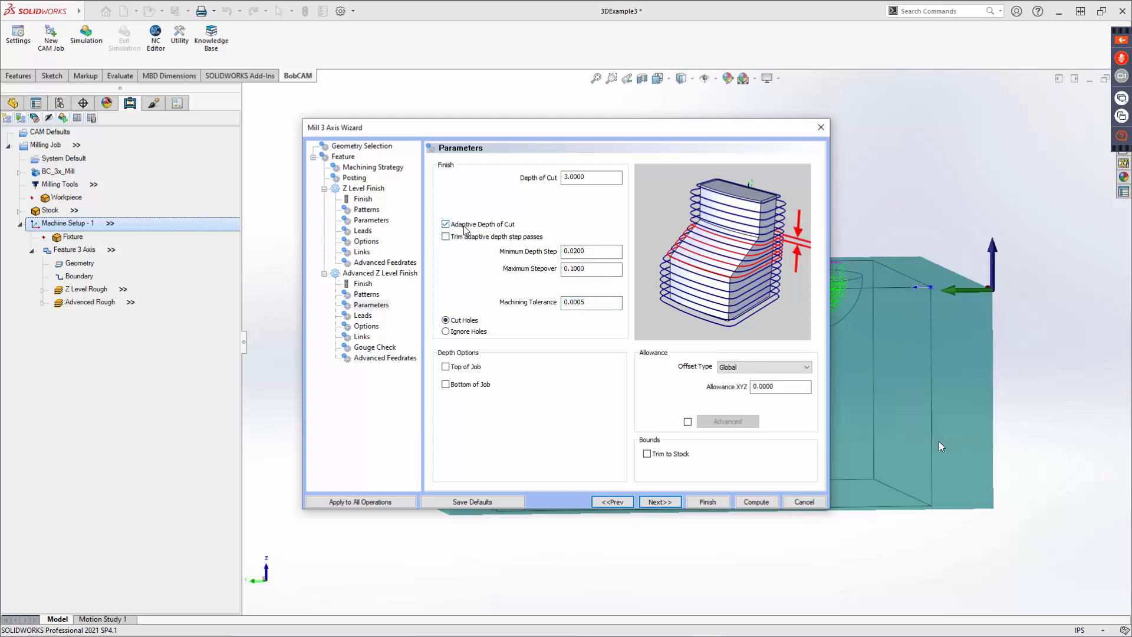
left_click(464, 225)
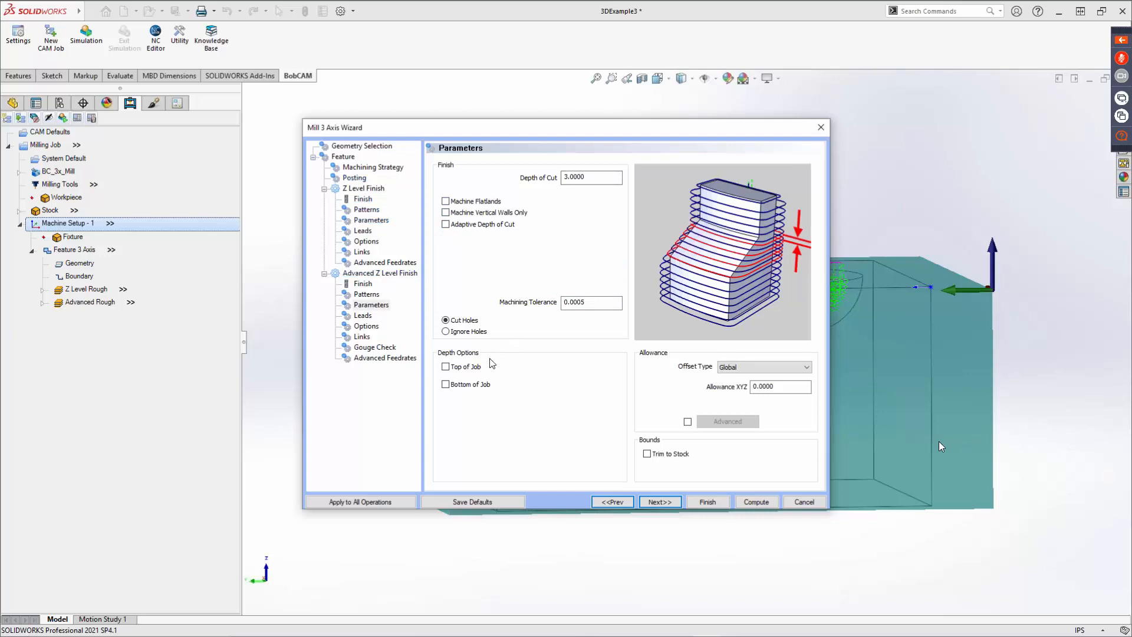
Enable Top of Job and Bottom of Job depth options, setting the Bottom of Job to -0.9695.
left_click(457, 367)
left_click(446, 385)
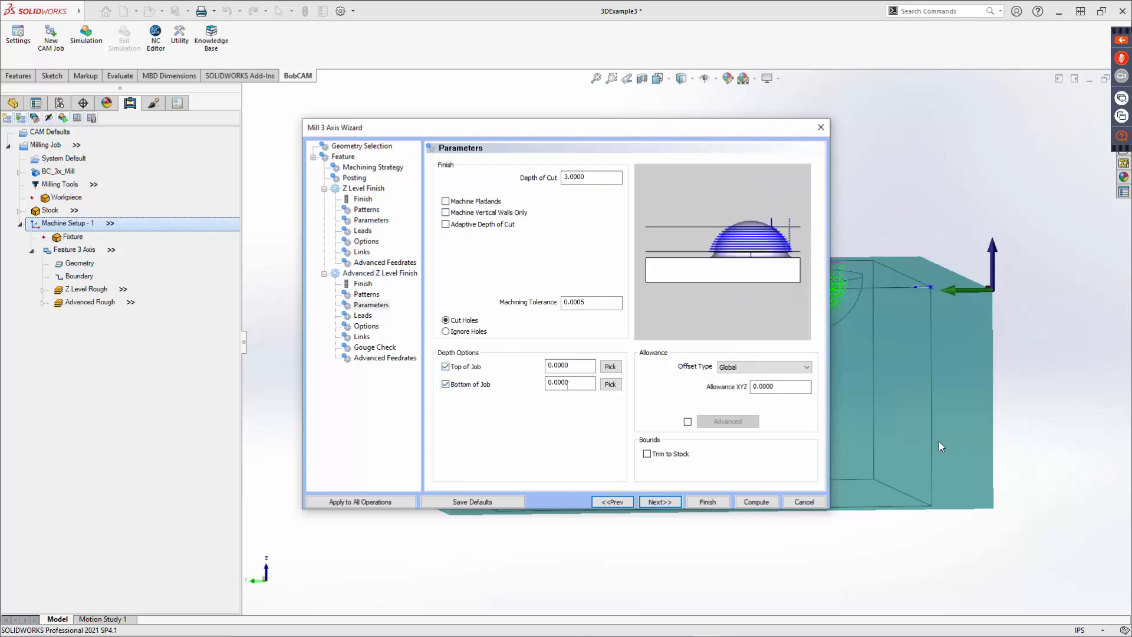
key("Tab")
type("-0.9695")
Set the allowance offset type to Side and Bottom and enable Trim to Stock.
left_click(755, 368)
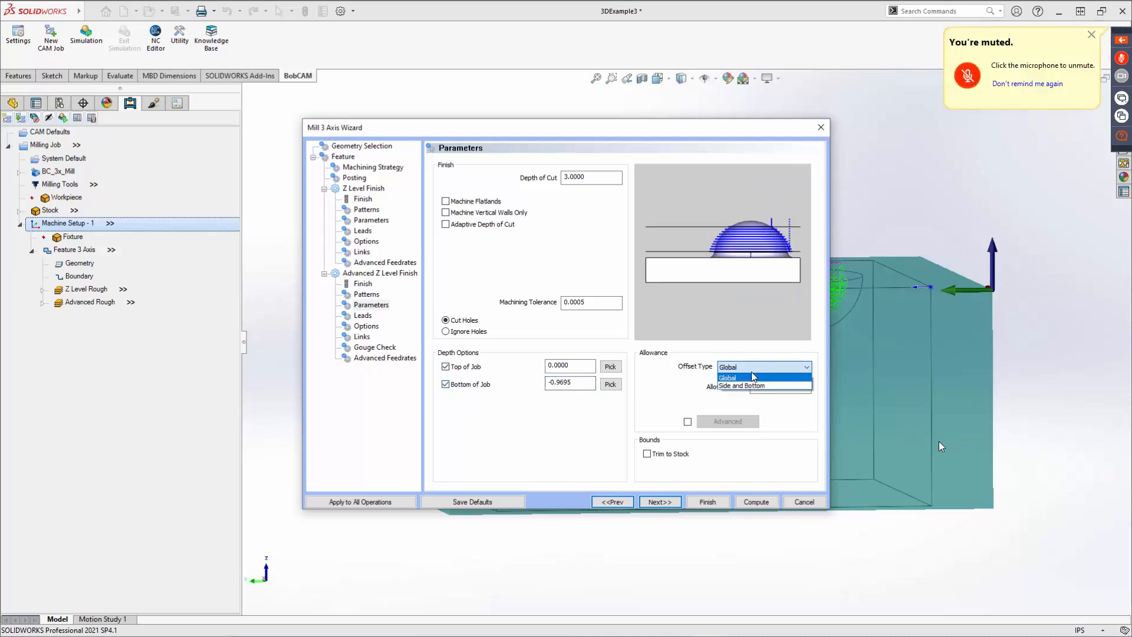
left_click(755, 378)
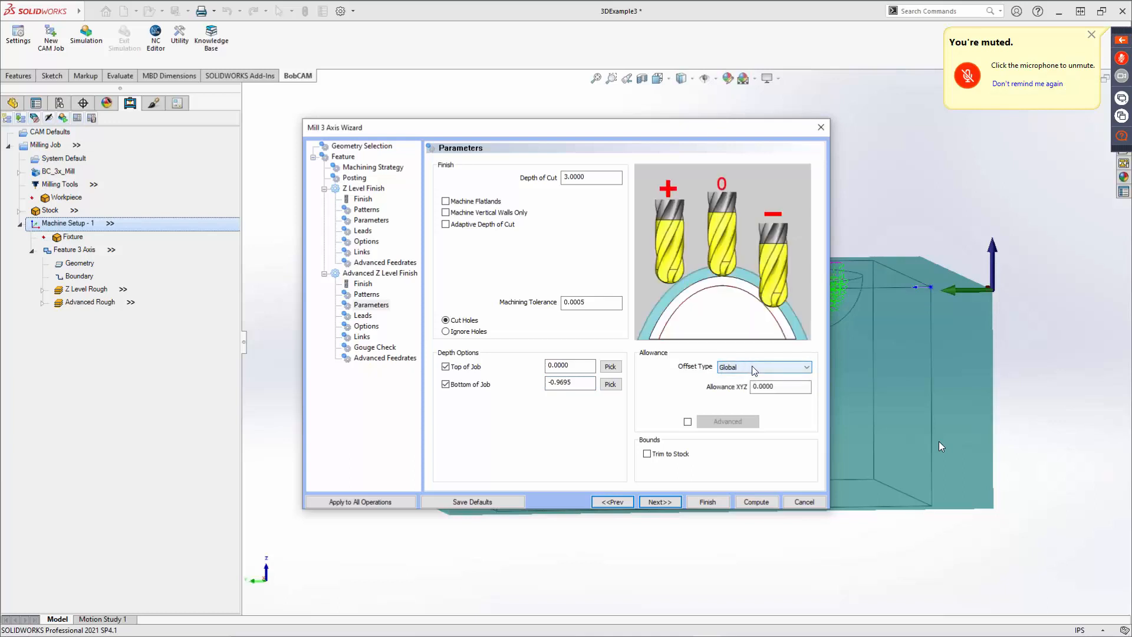
left_click(755, 369)
left_click(752, 385)
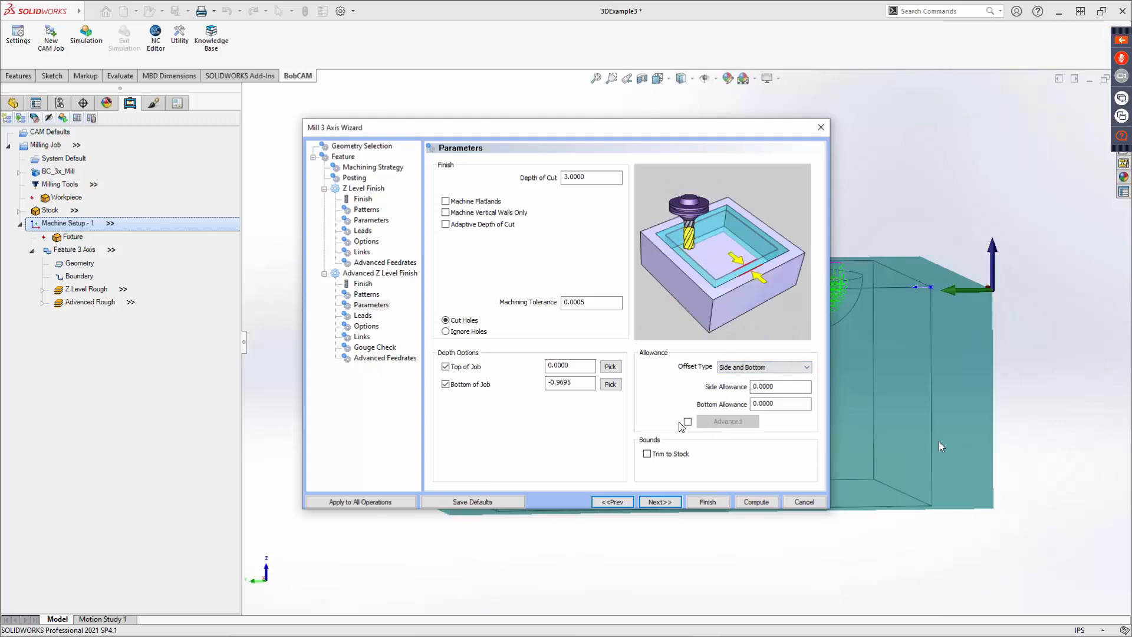
left_click(656, 453)
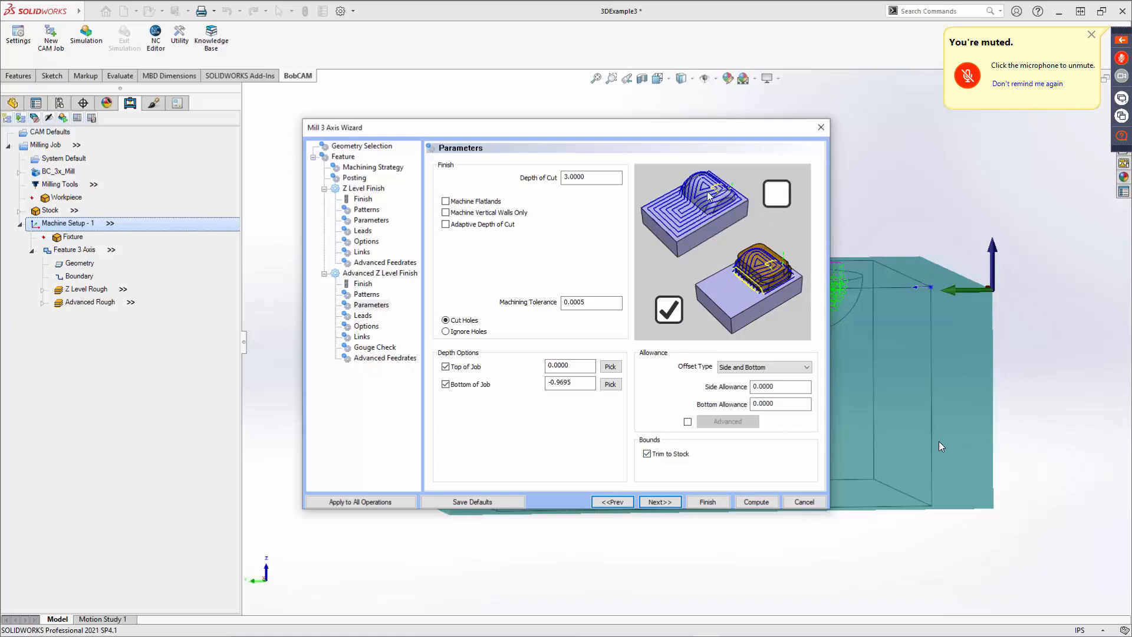
Clear Trim to Stock for the Advanced Z Level Finish and continue to its Options page.
left_click(647, 454)
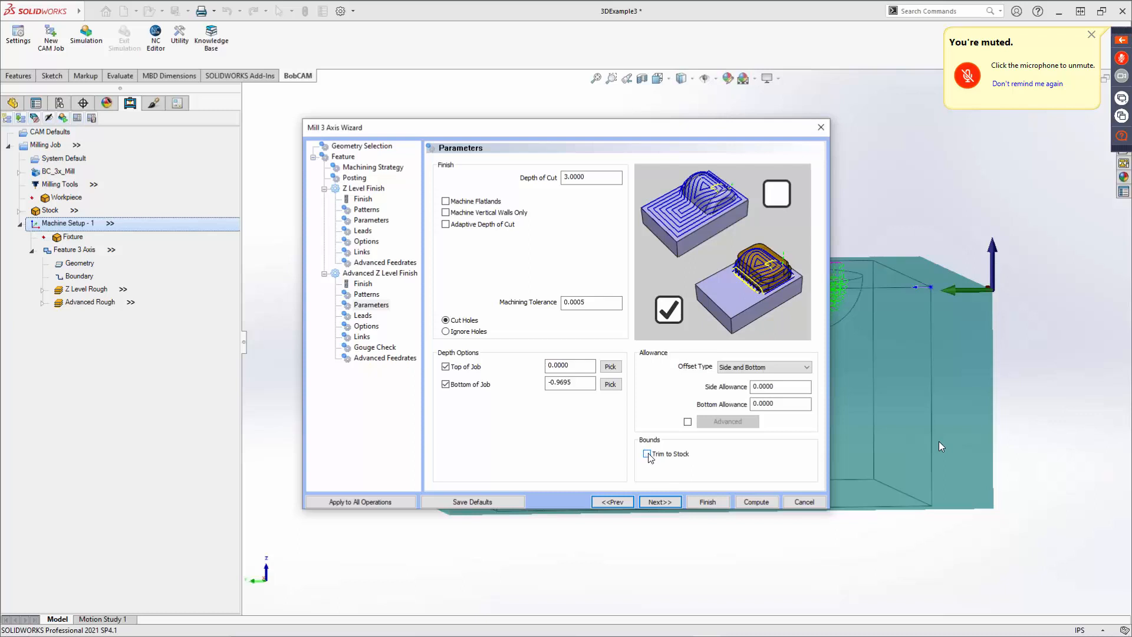
left_click(660, 502)
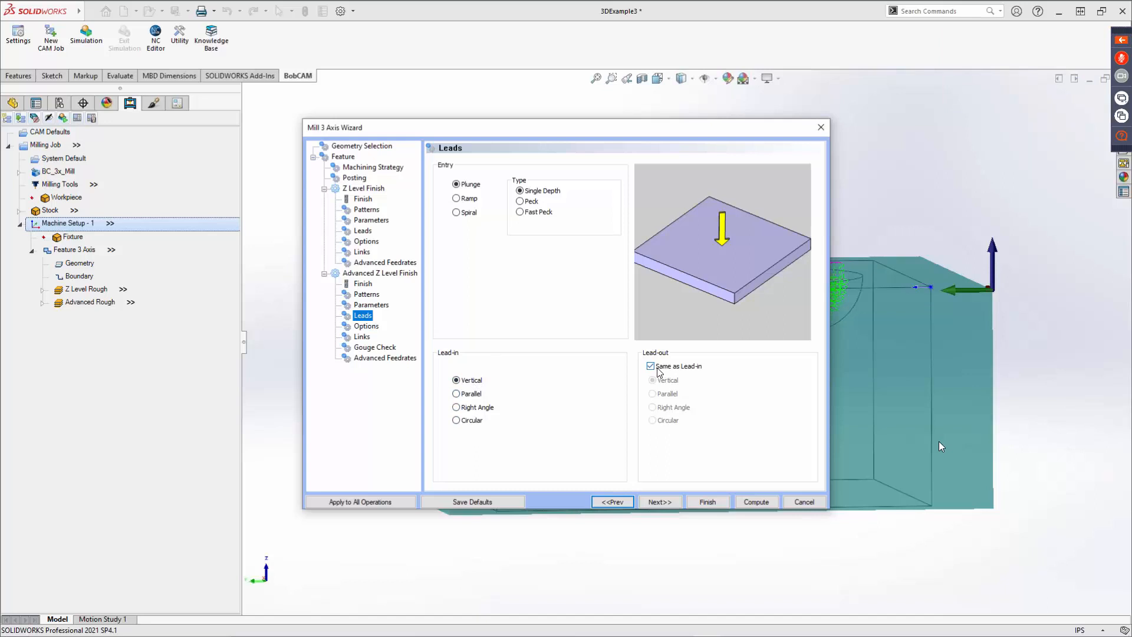
left_click(667, 500)
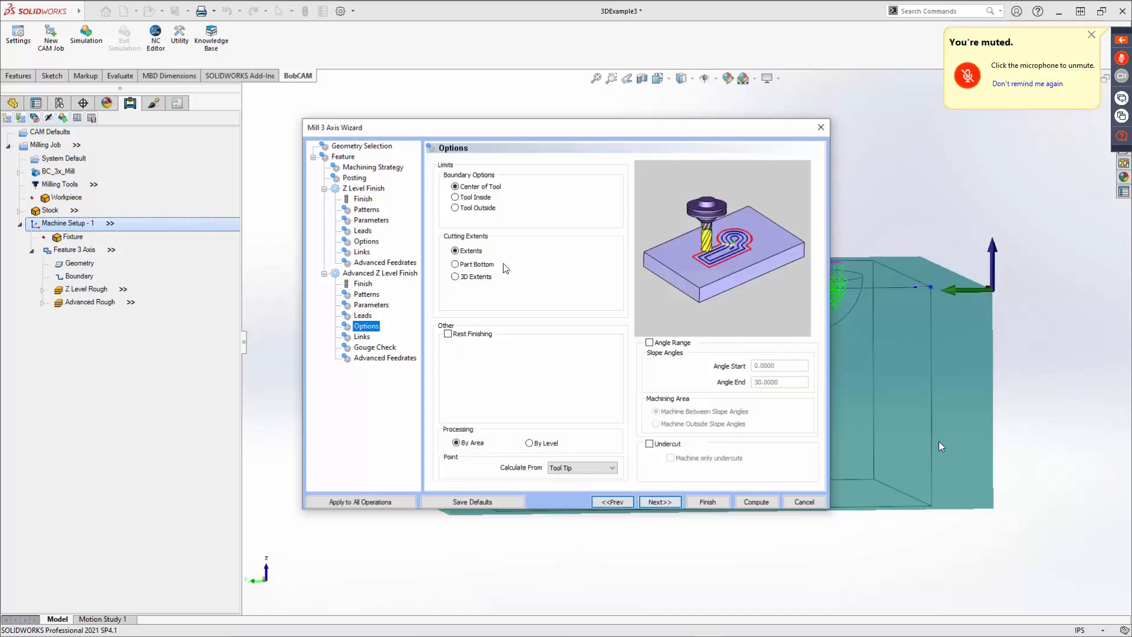
Compare the Tool Inside, Tool Outside and Center of Tool boundary options.
left_click(469, 187)
left_click(478, 199)
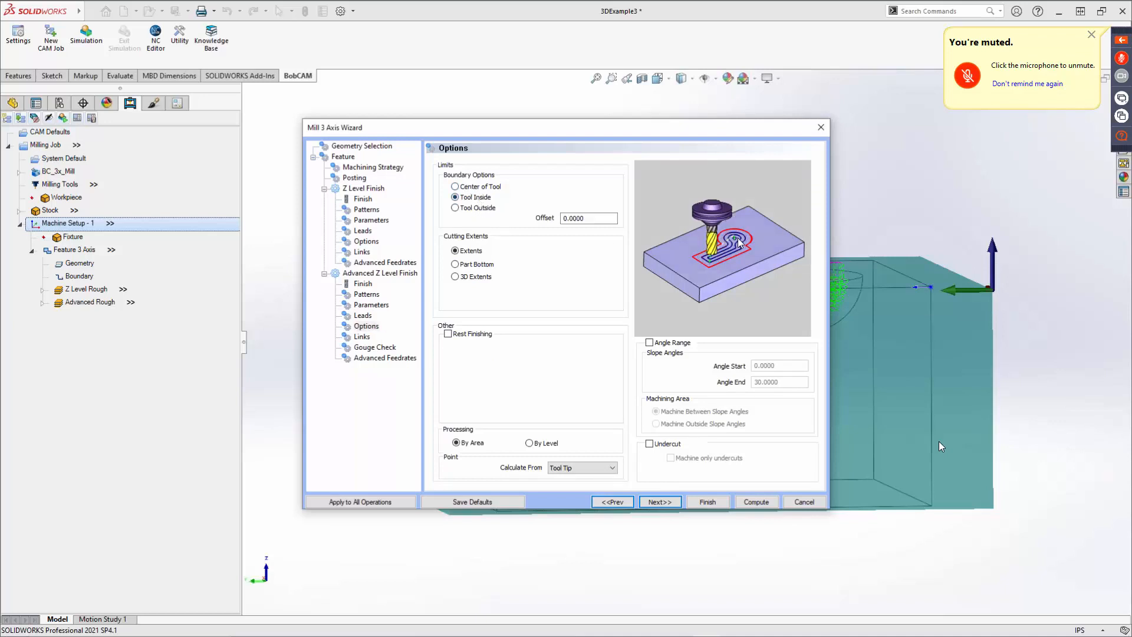
left_click(473, 210)
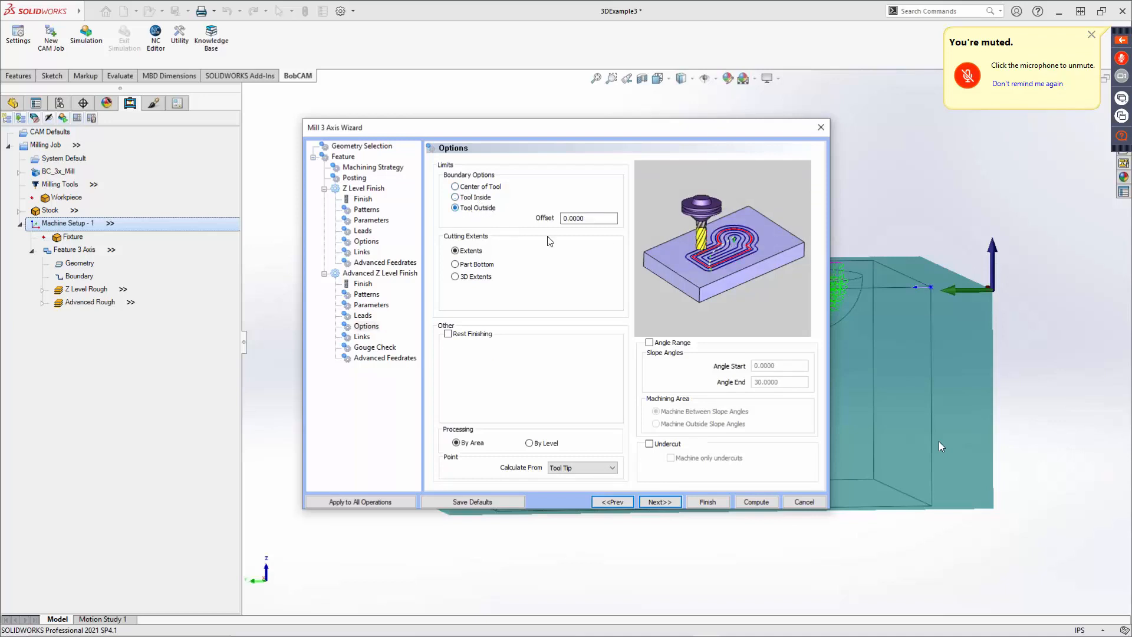
left_click(479, 188)
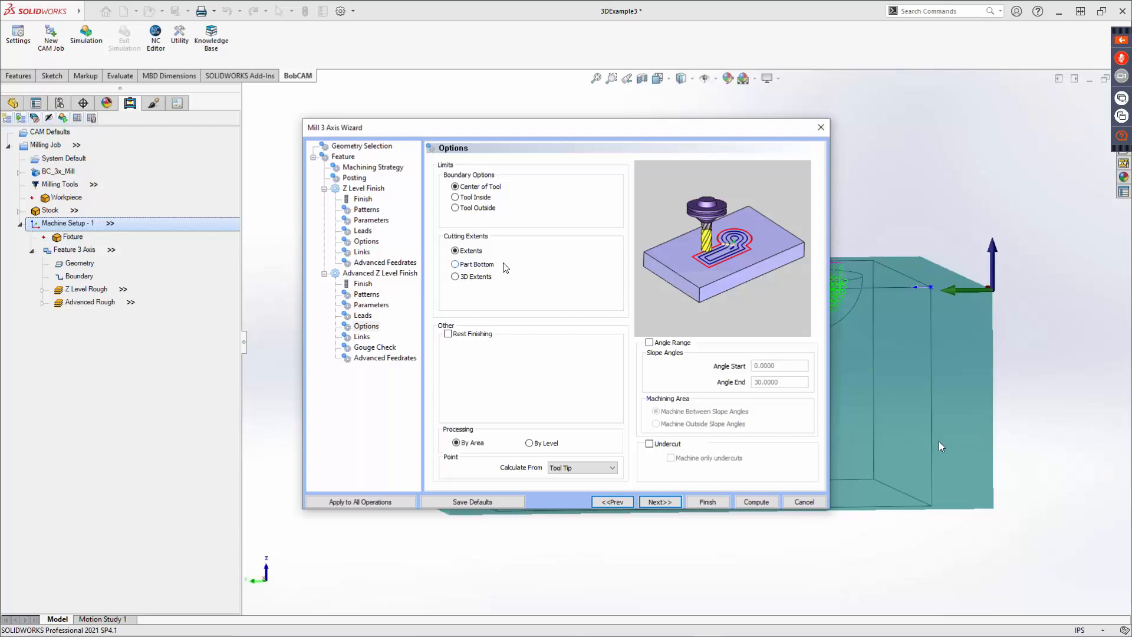
Set the cutting extents to Part Bottom after previewing Extents and 3D Extents.
left_click(471, 264)
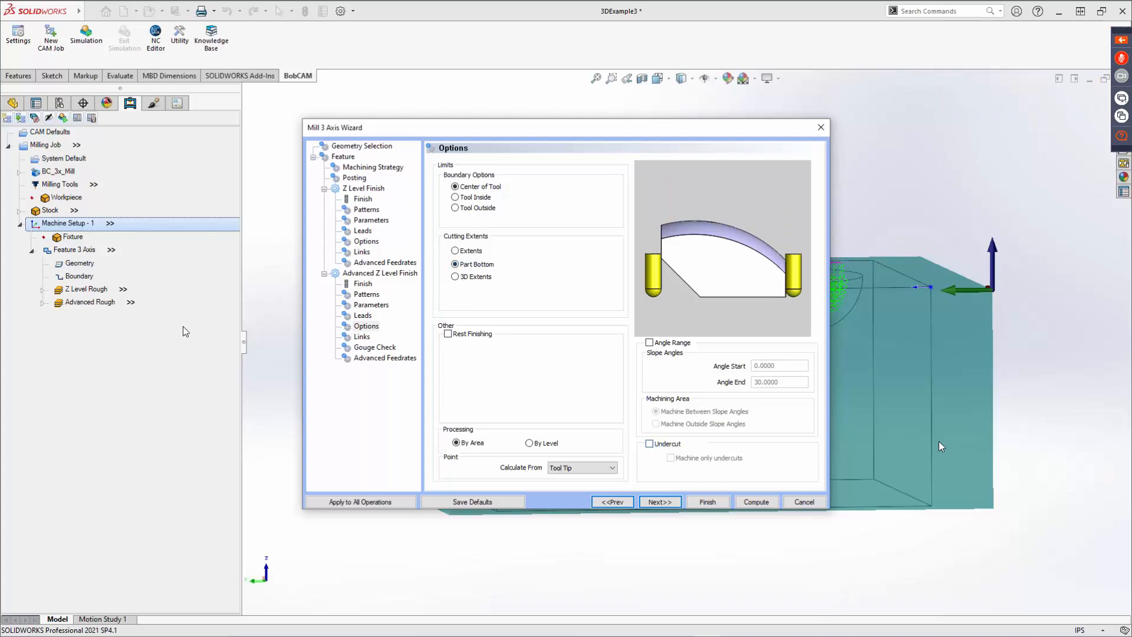
left_click(458, 252)
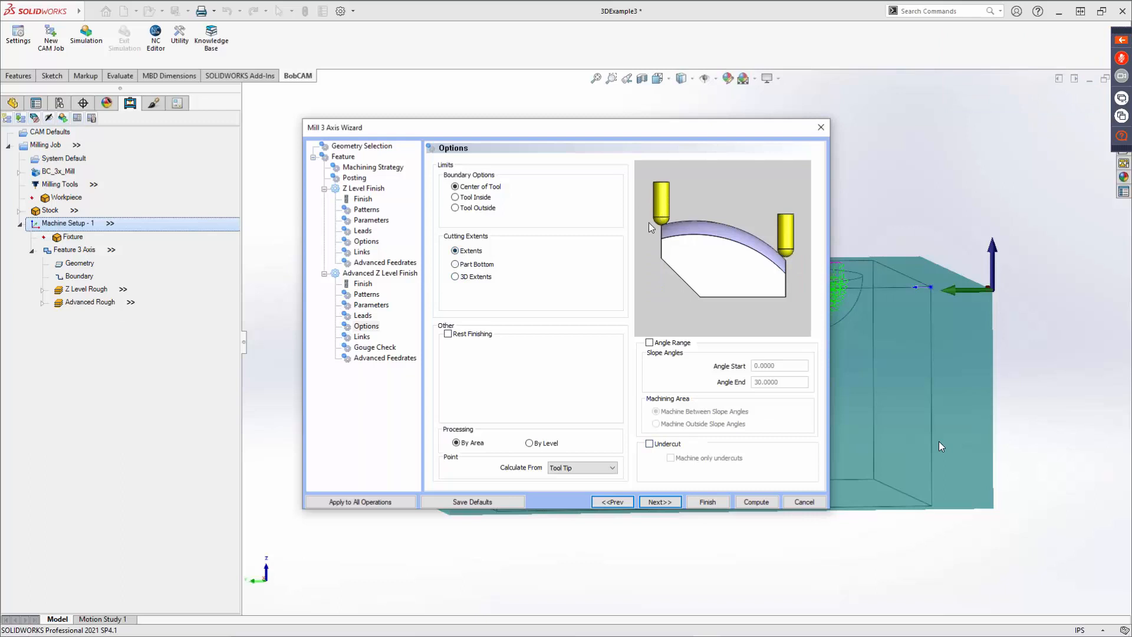
left_click(460, 277)
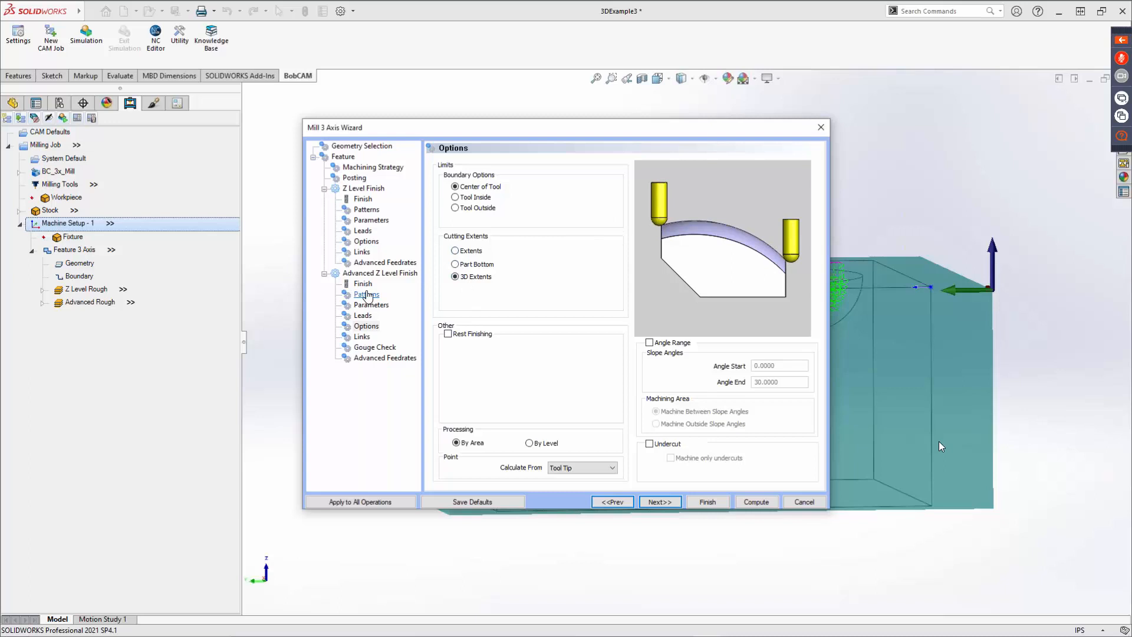
left_click(465, 264)
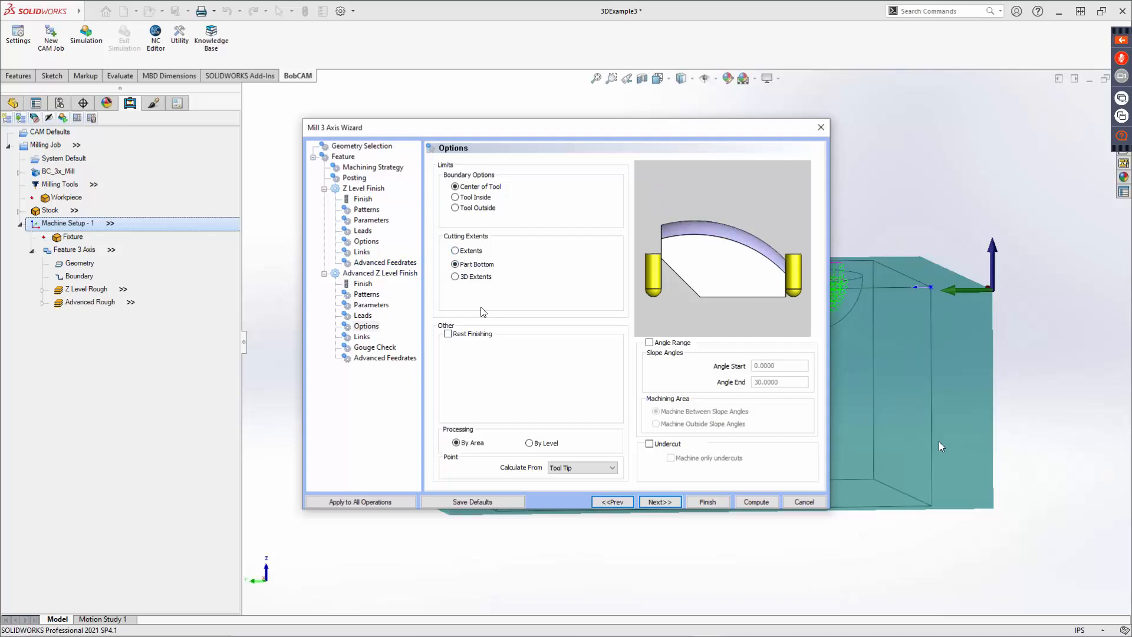
Examine the Rest Finishing and Angle Range option settings without enabling them.
left_click(448, 334)
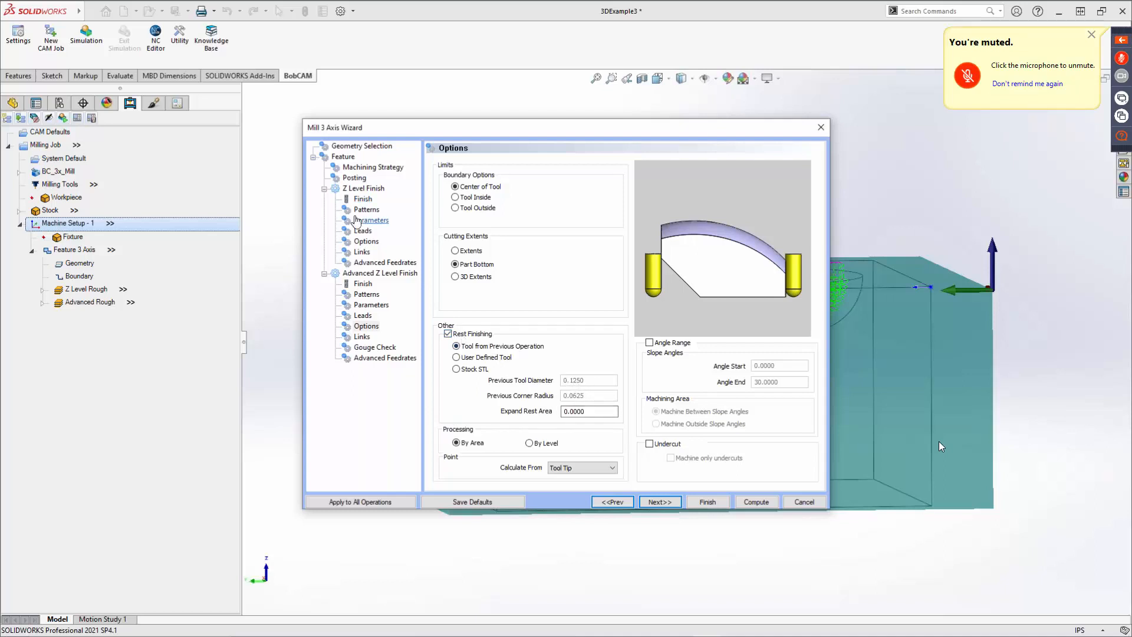
left_click(448, 334)
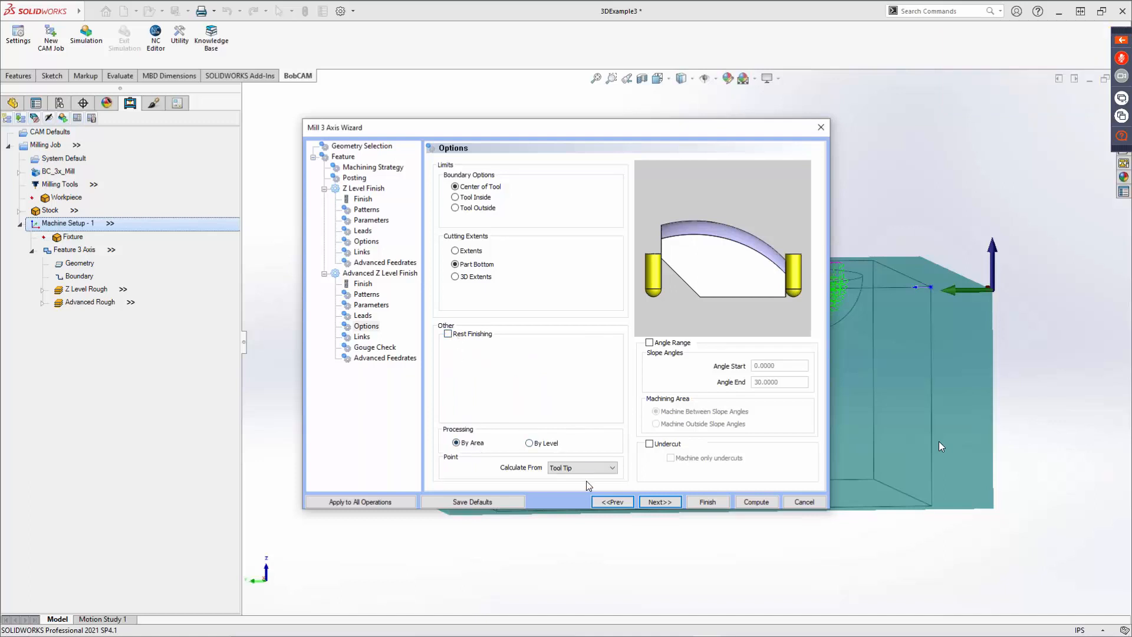
left_click(652, 344)
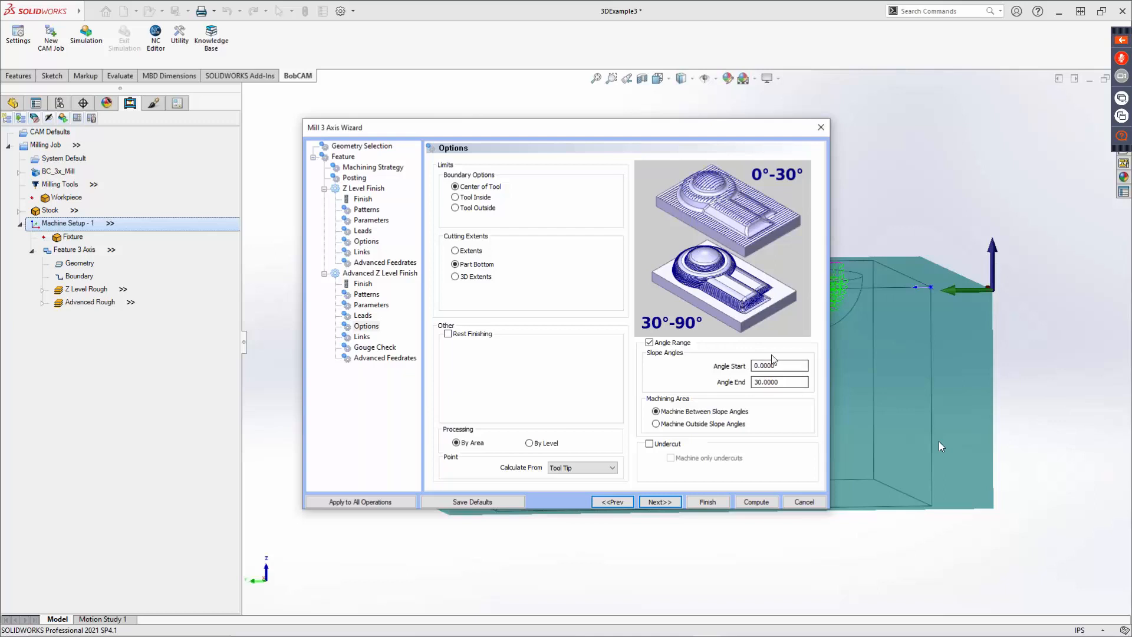
left_click(650, 343)
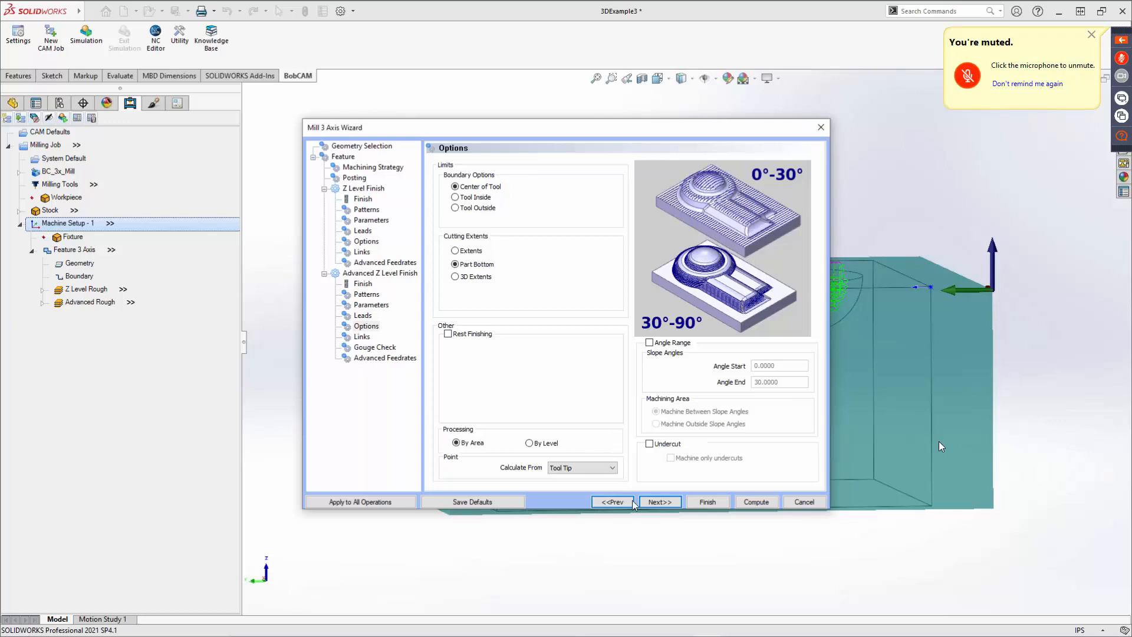
Review the link types and the Linking Position option on the Links page, with Follow selected.
left_click(653, 502)
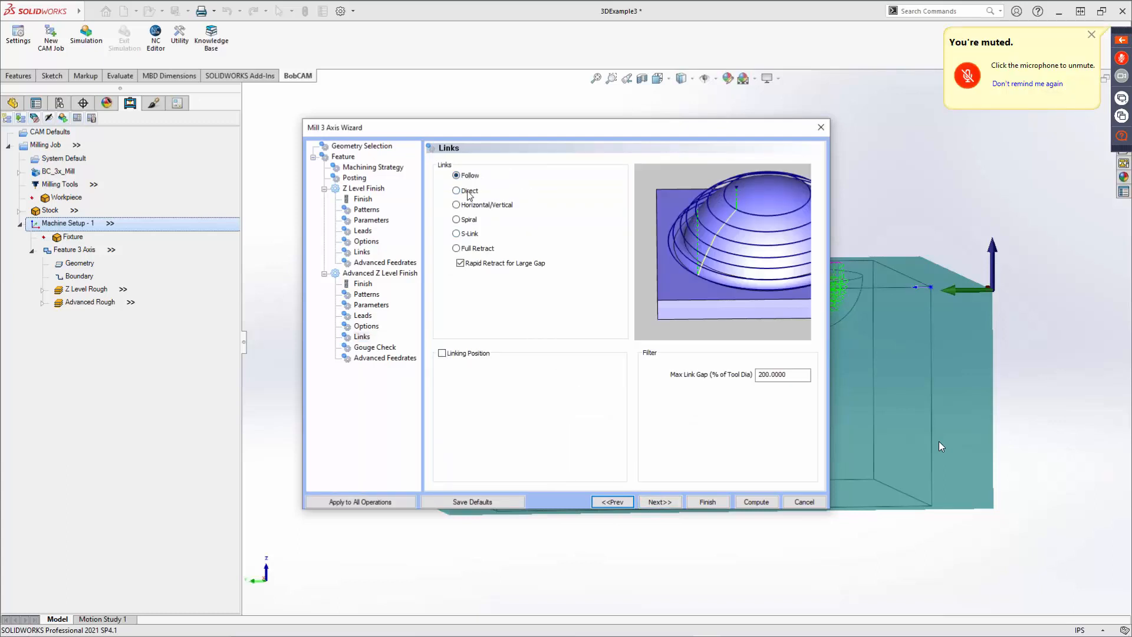
left_click(470, 206)
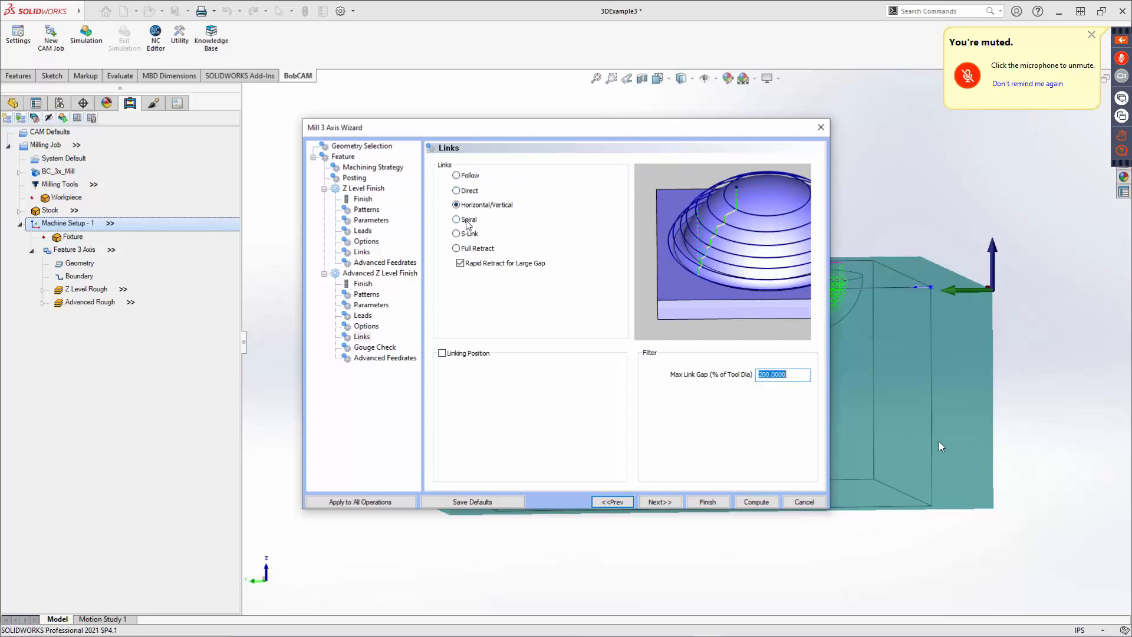
left_click(467, 221)
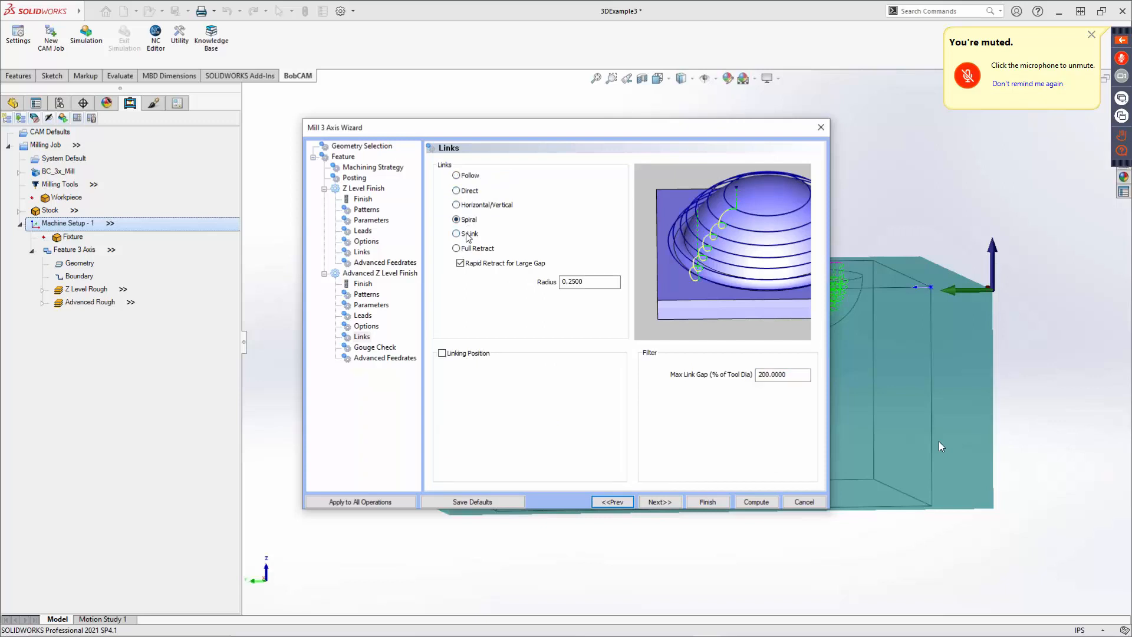
left_click(469, 234)
left_click(468, 249)
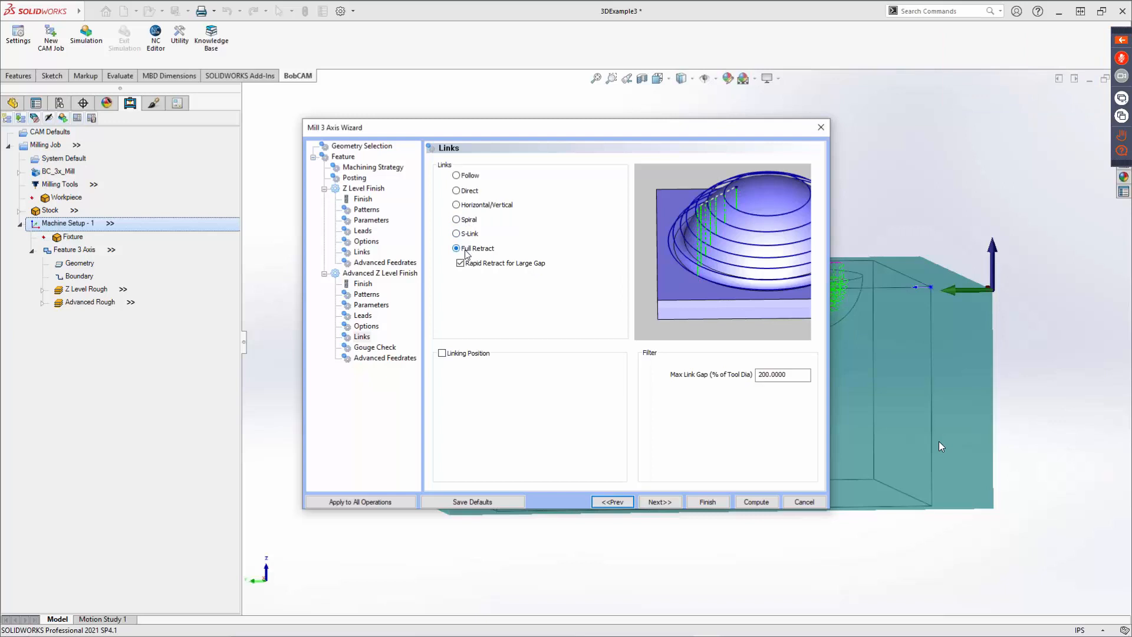
left_click(470, 177)
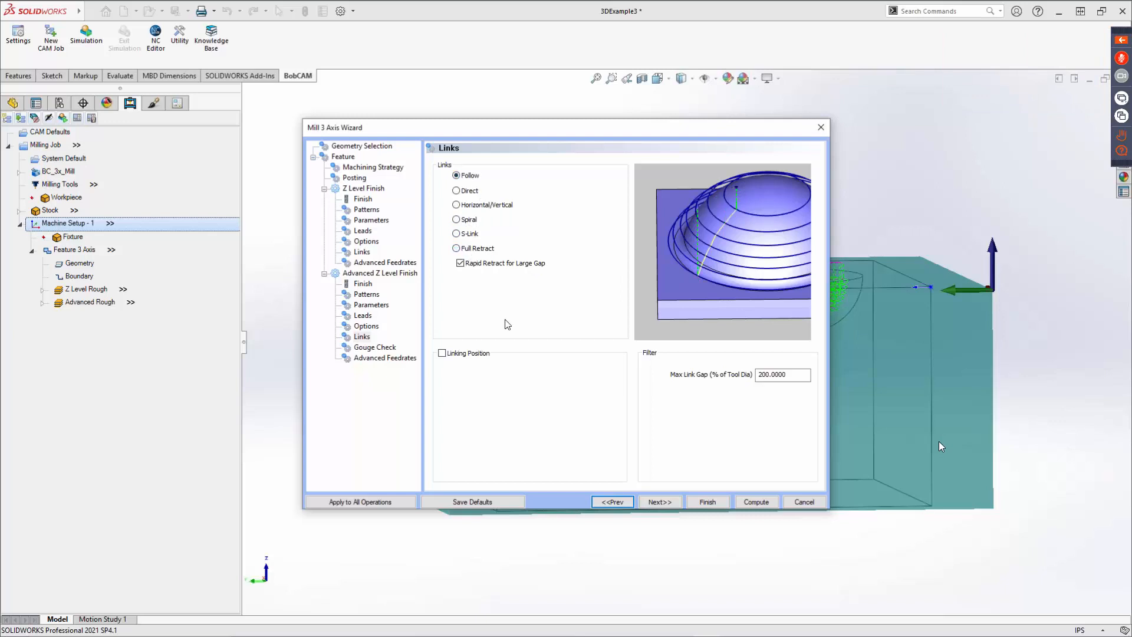
left_click(442, 354)
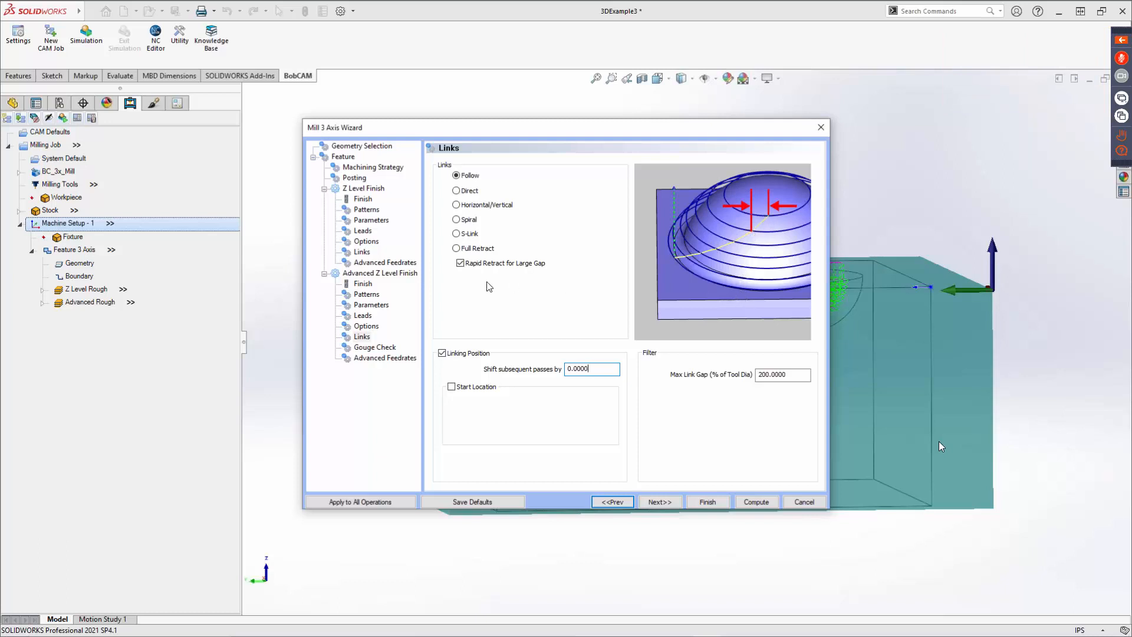
left_click(447, 353)
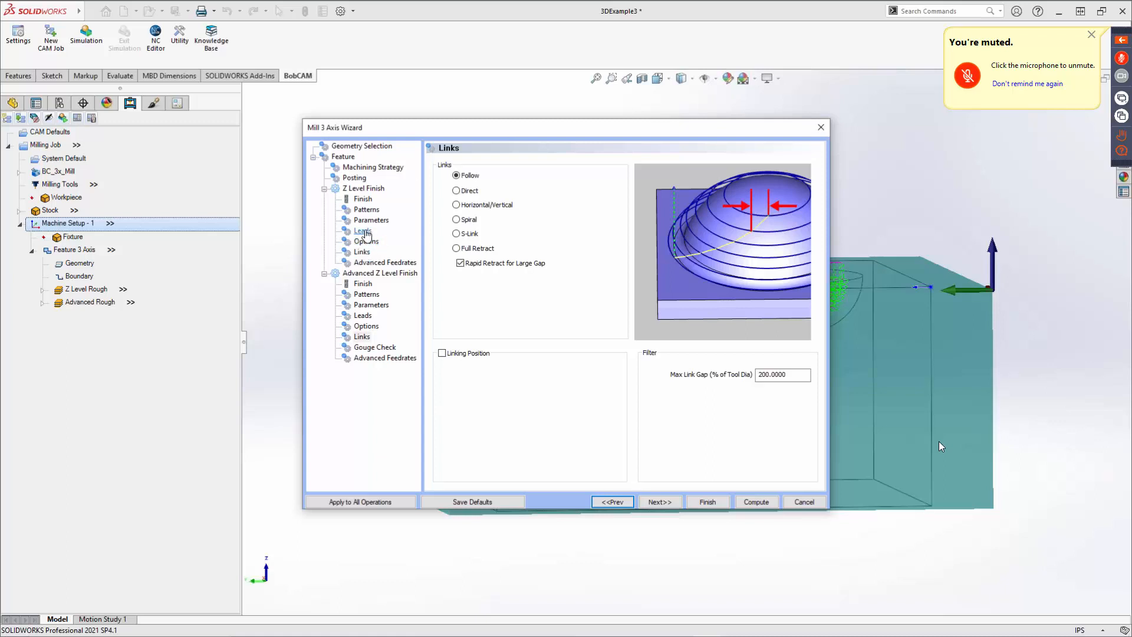
Revisit the Parameters, Links, Gouge Check and Advanced Feedrates pages of the Advanced Z Level Finish.
left_click(371, 305)
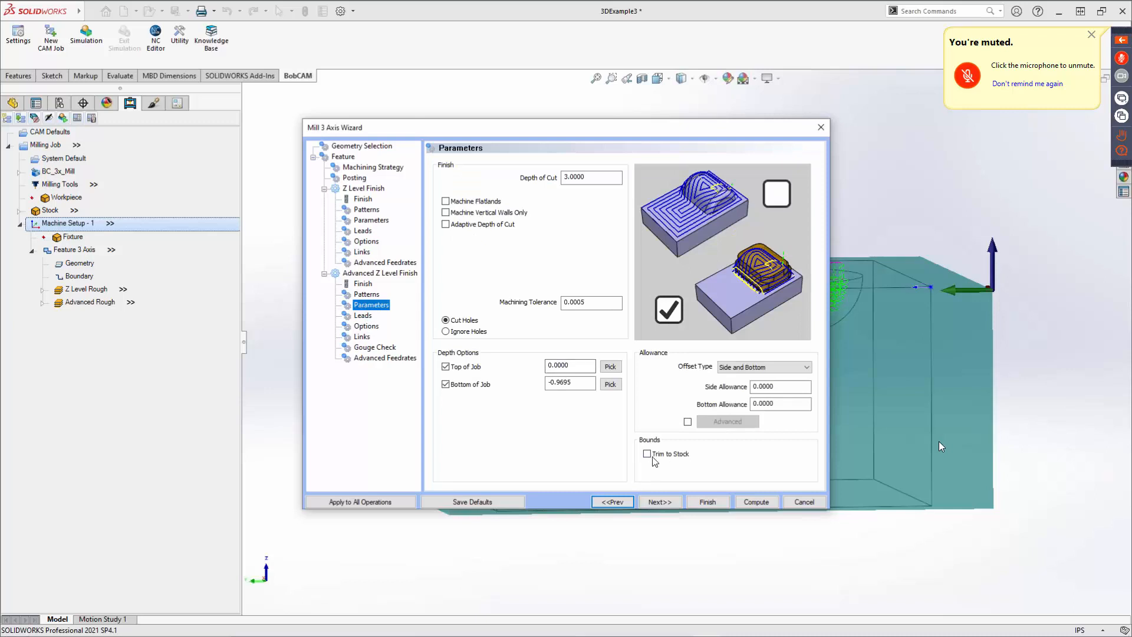
left_click(648, 454)
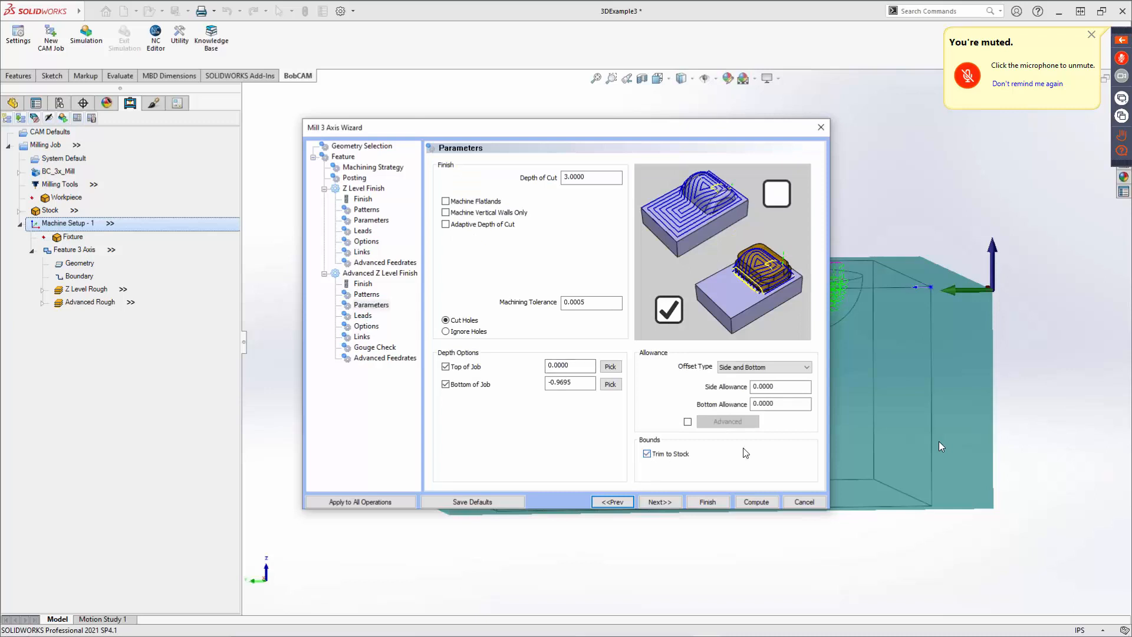
left_click(647, 454)
left_click(363, 338)
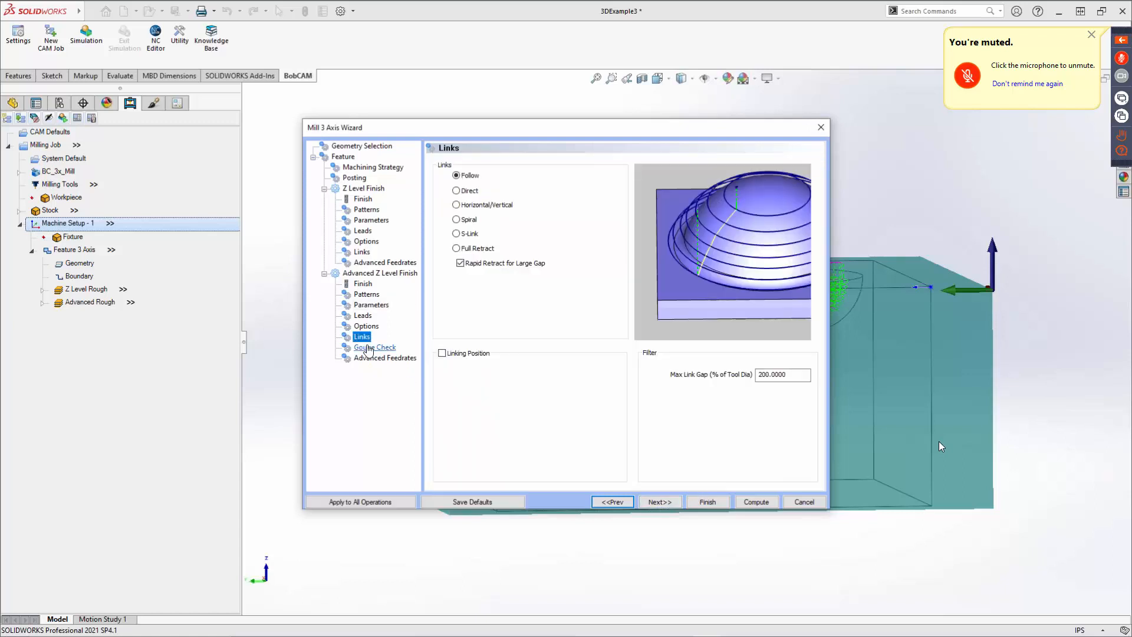
left_click(372, 348)
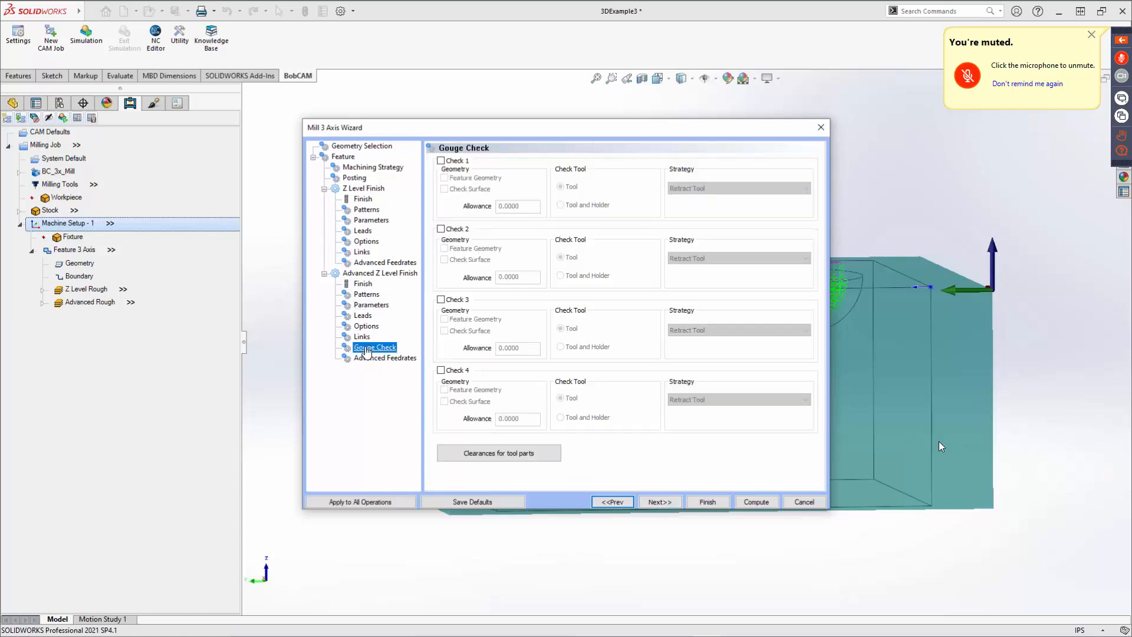
left_click(366, 359)
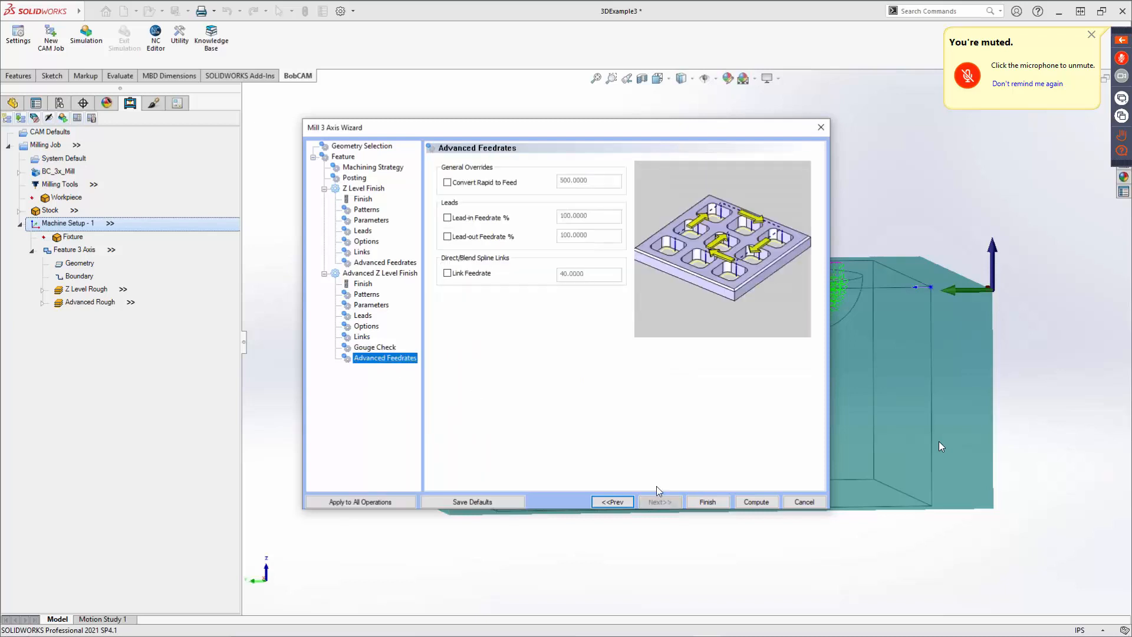
Compute the Advanced Z Level Finish toolpath.
left_click(755, 502)
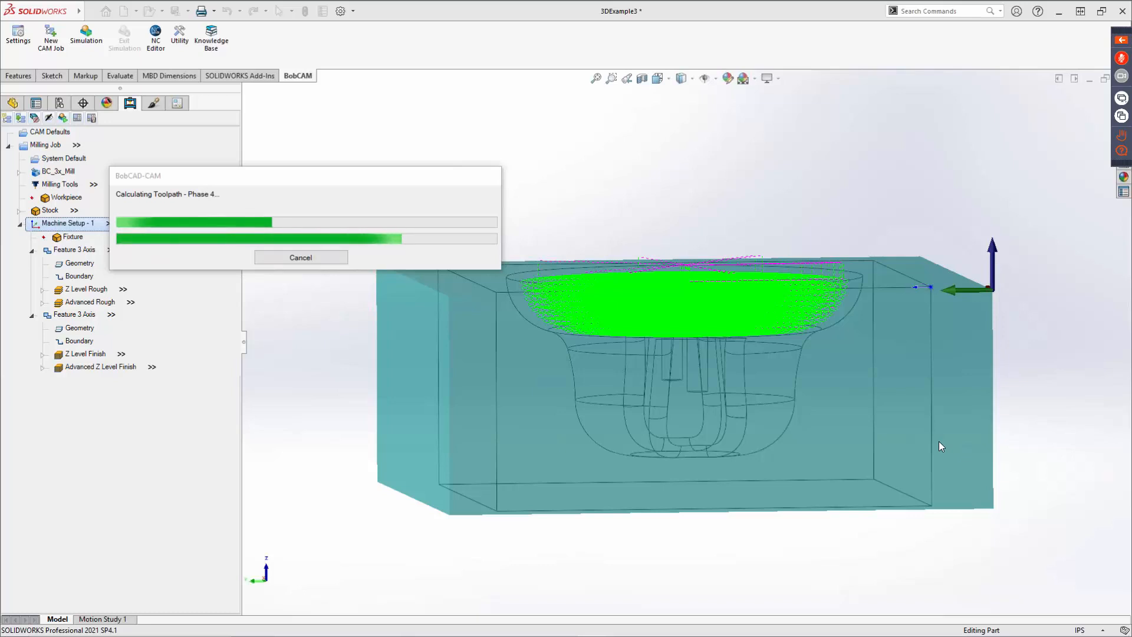
left_click_drag(335, 182, 721, 126)
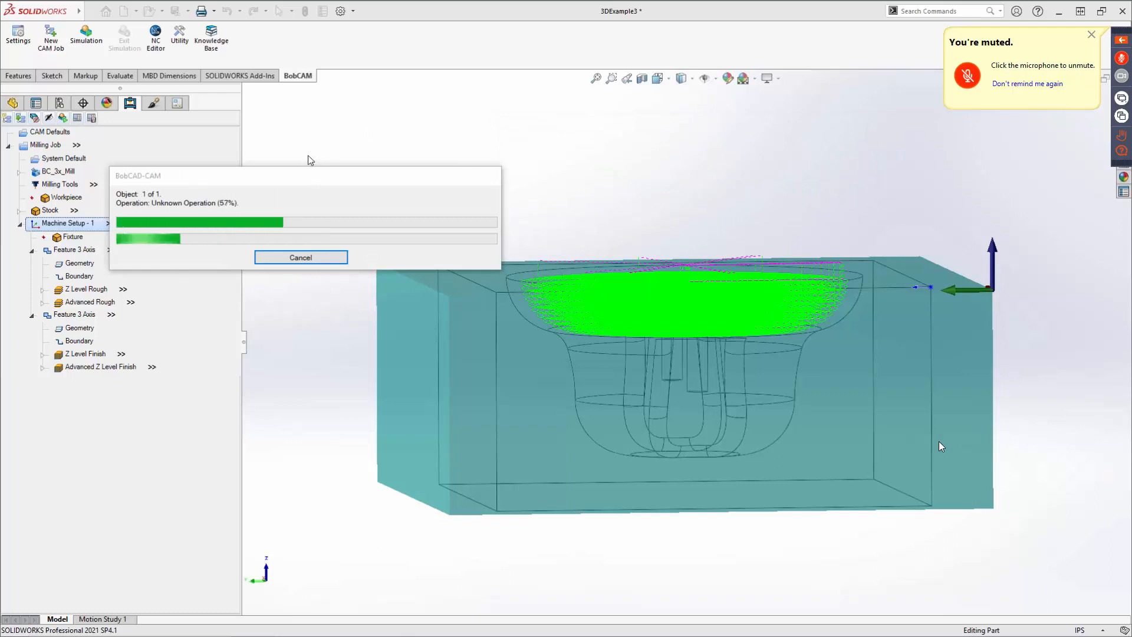
left_click_drag(307, 174, 635, 116)
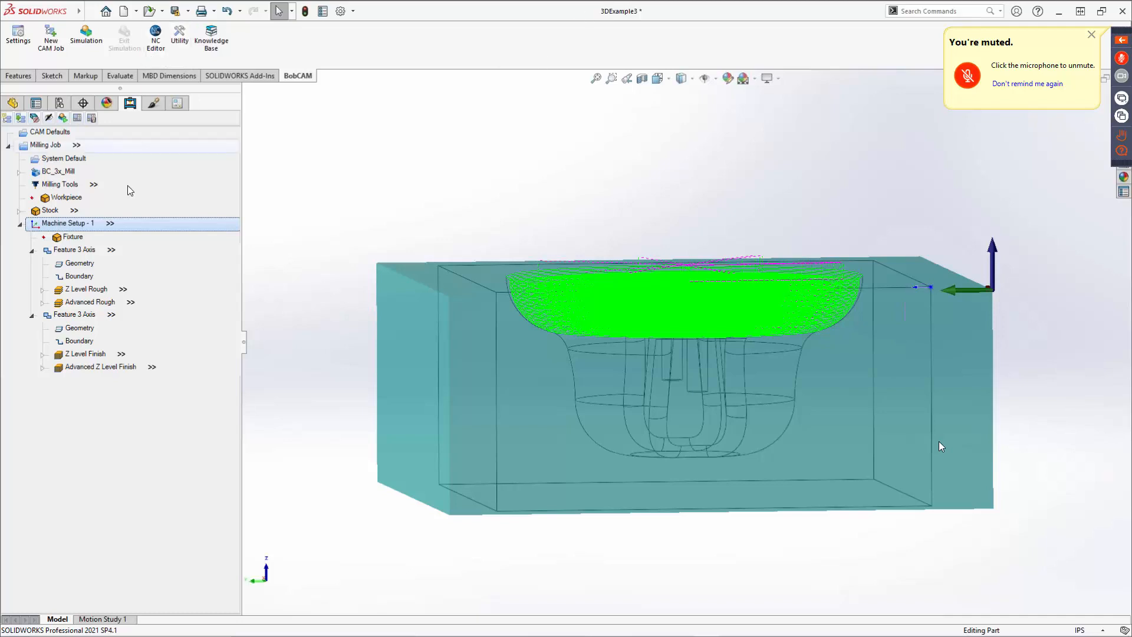
Blank the toolpaths of both Feature 3 Axis features.
right_click(83, 250)
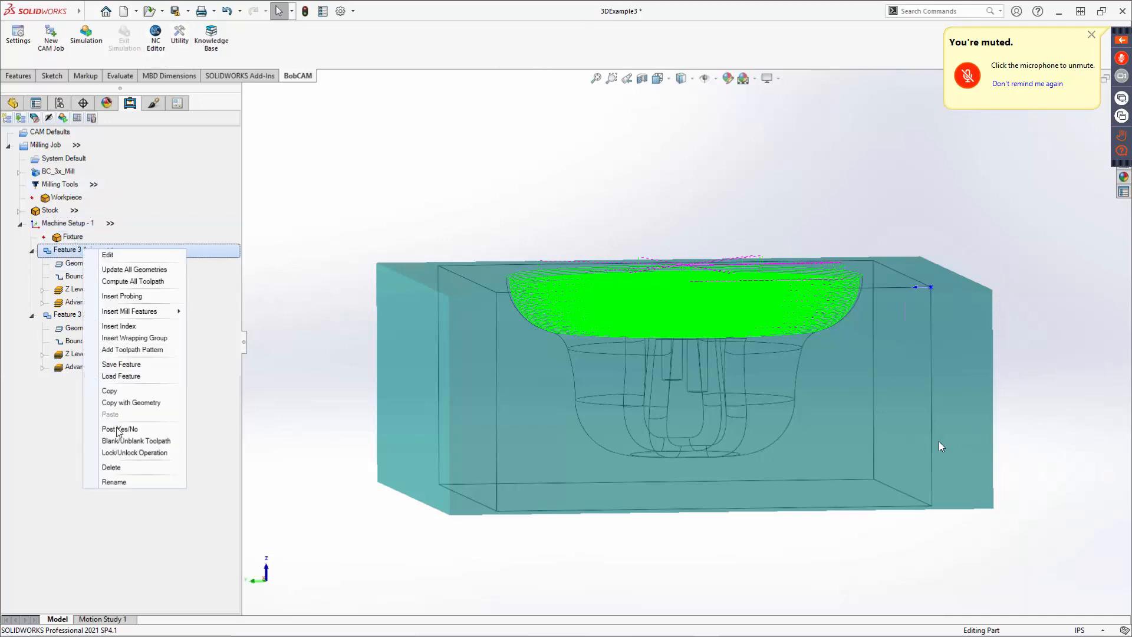
left_click(122, 441)
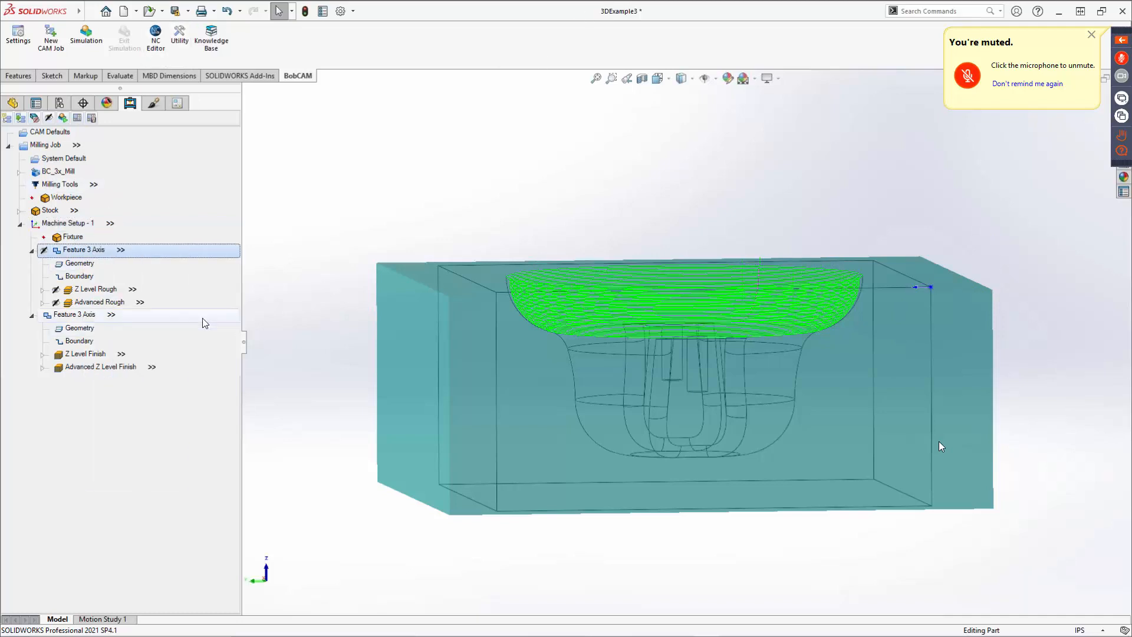
right_click(81, 317)
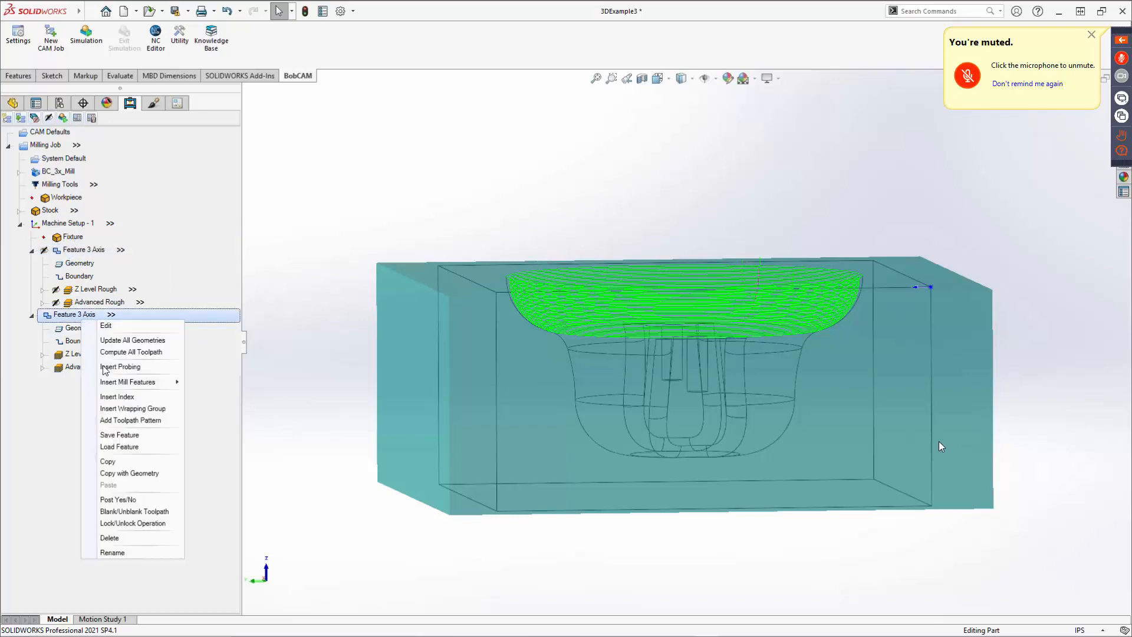
left_click(122, 512)
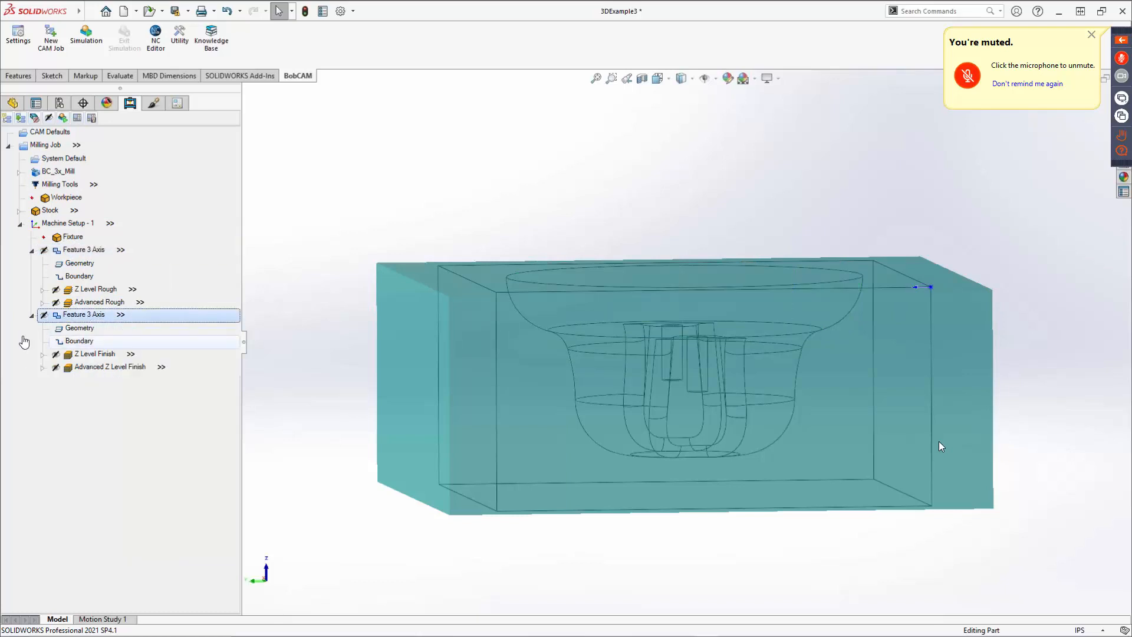
Open the Operation Stock definition under Advanced Z Level Finish and cancel it.
left_click(45, 368)
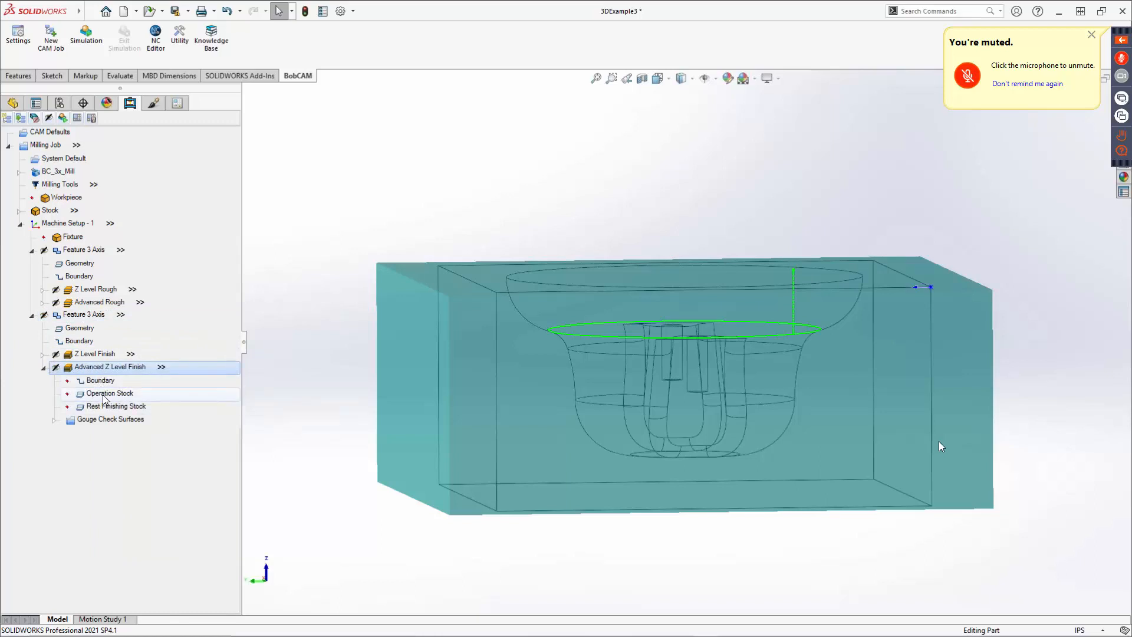
double_click(133, 398)
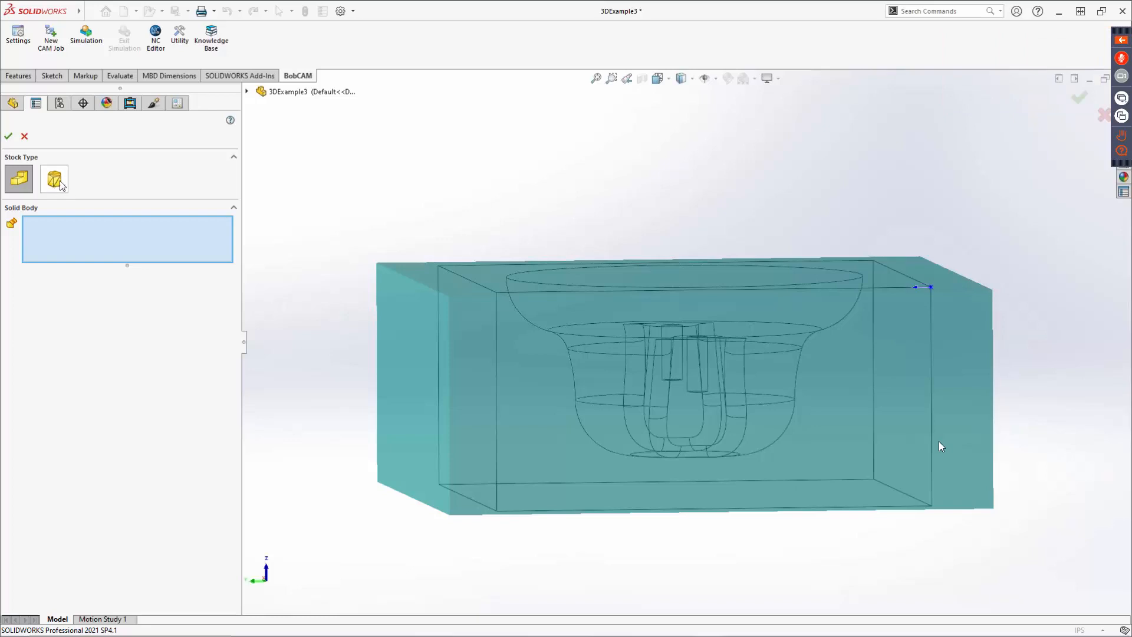
left_click(24, 137)
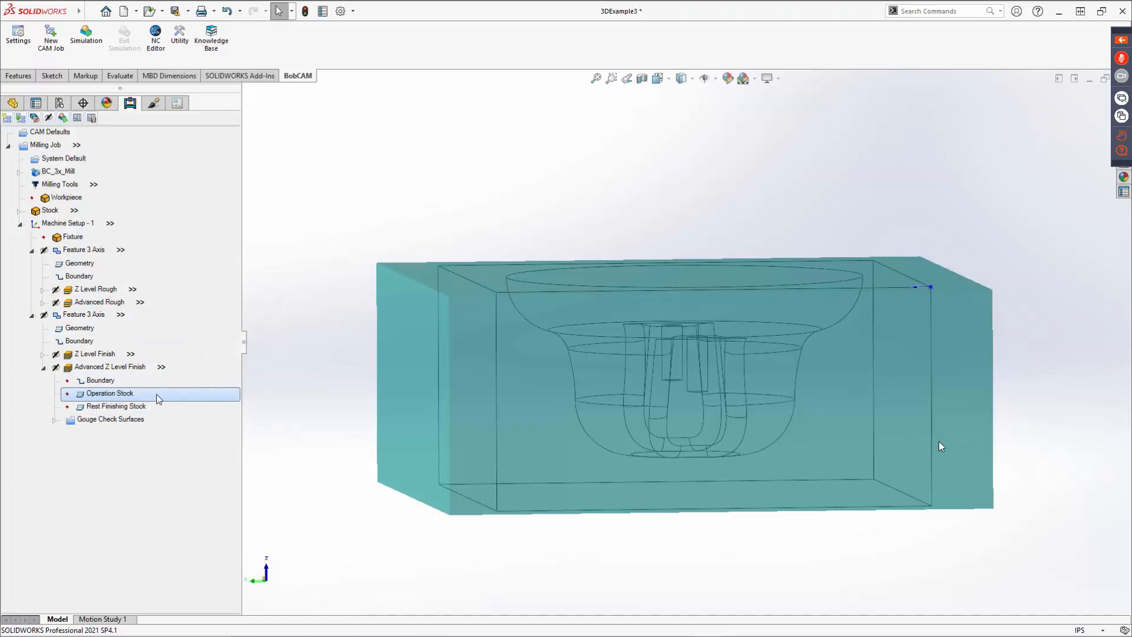
left_click(43, 368)
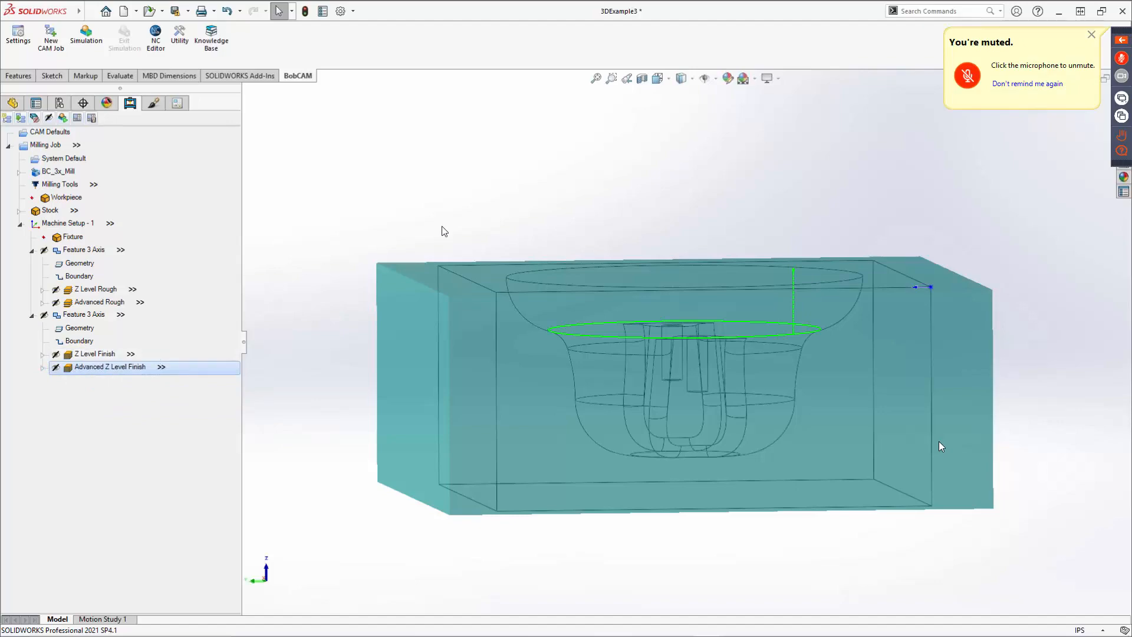
Edit the Advanced Z Level Finish and set its depth of cut to 0.03 on the Parameters page.
middle_click_drag(444, 232, 124, 378)
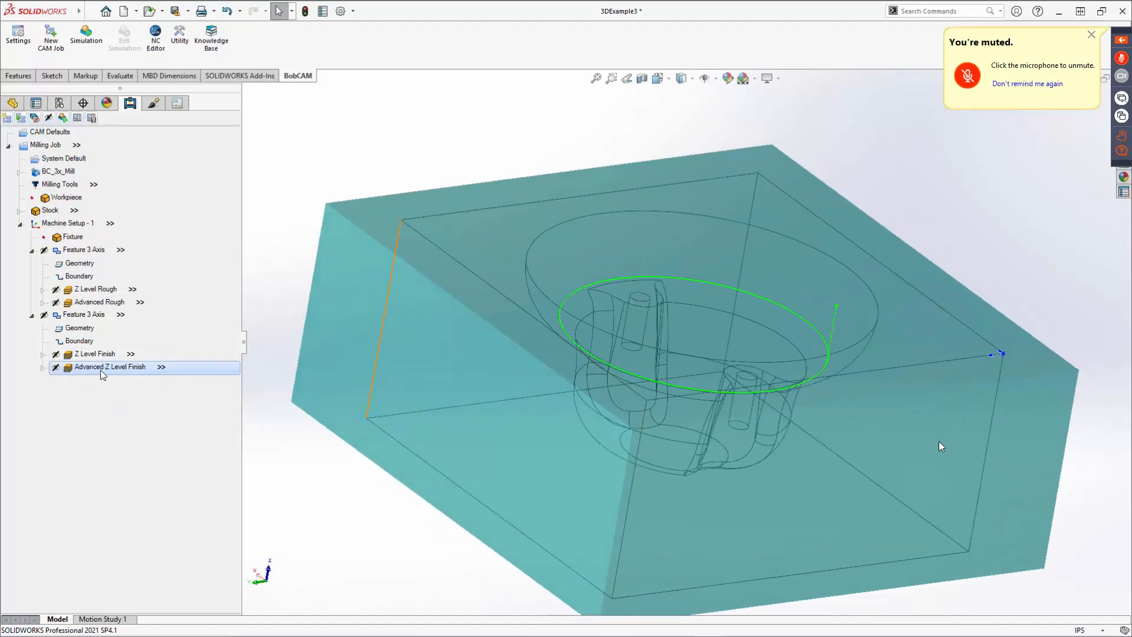
middle_click_drag(467, 364, 435, 361)
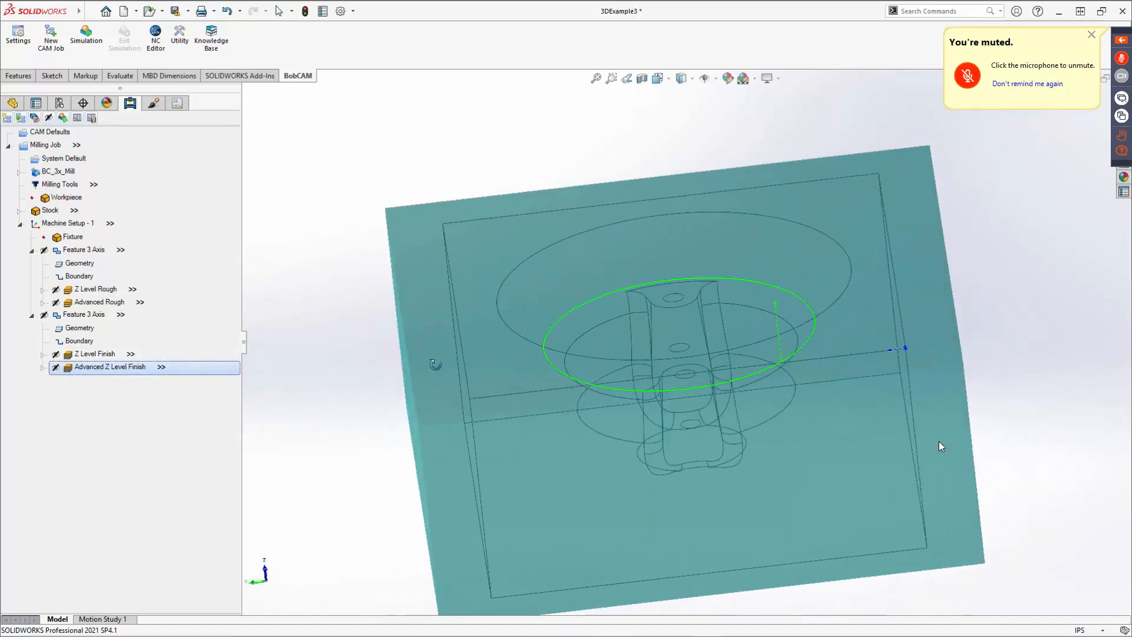
left_click(105, 355)
middle_click_drag(656, 267, 708, 260)
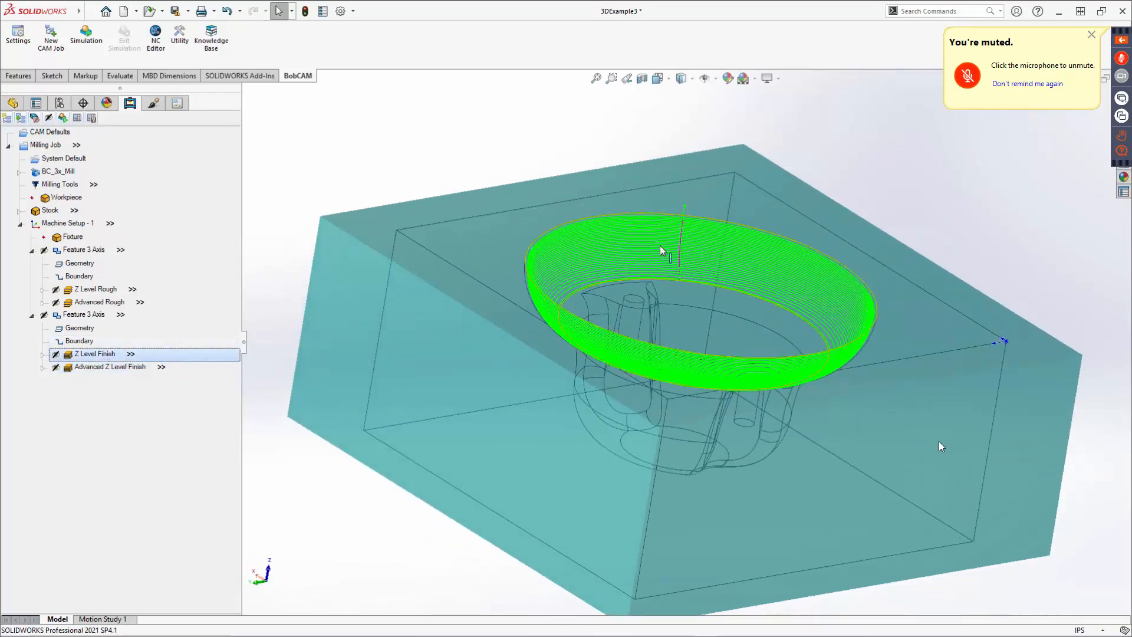
right_click(101, 366)
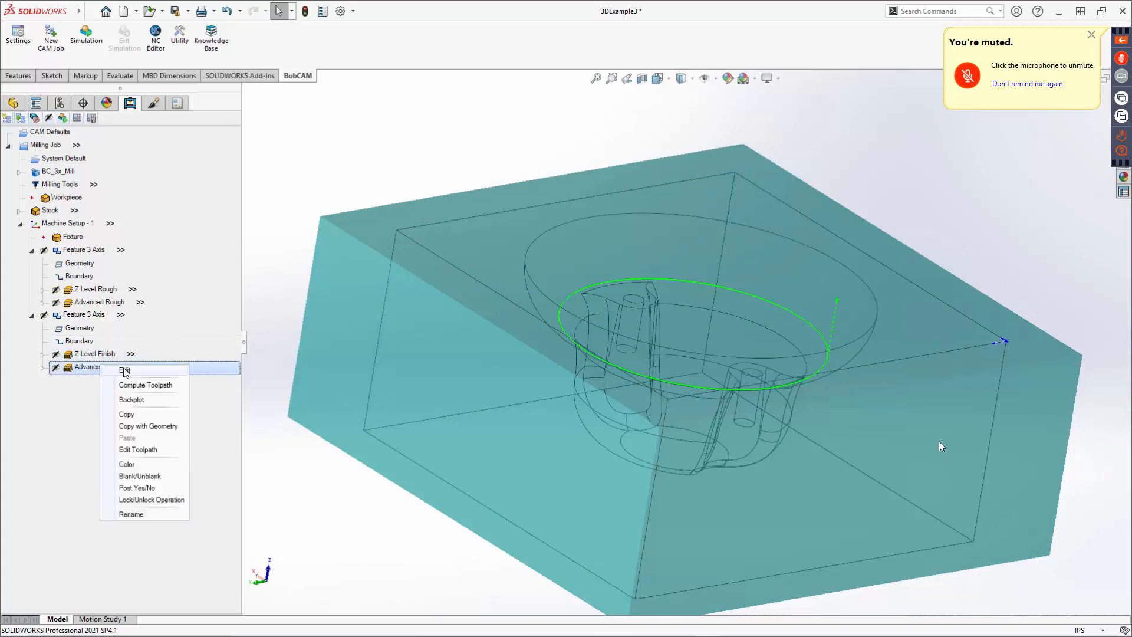
left_click(136, 371)
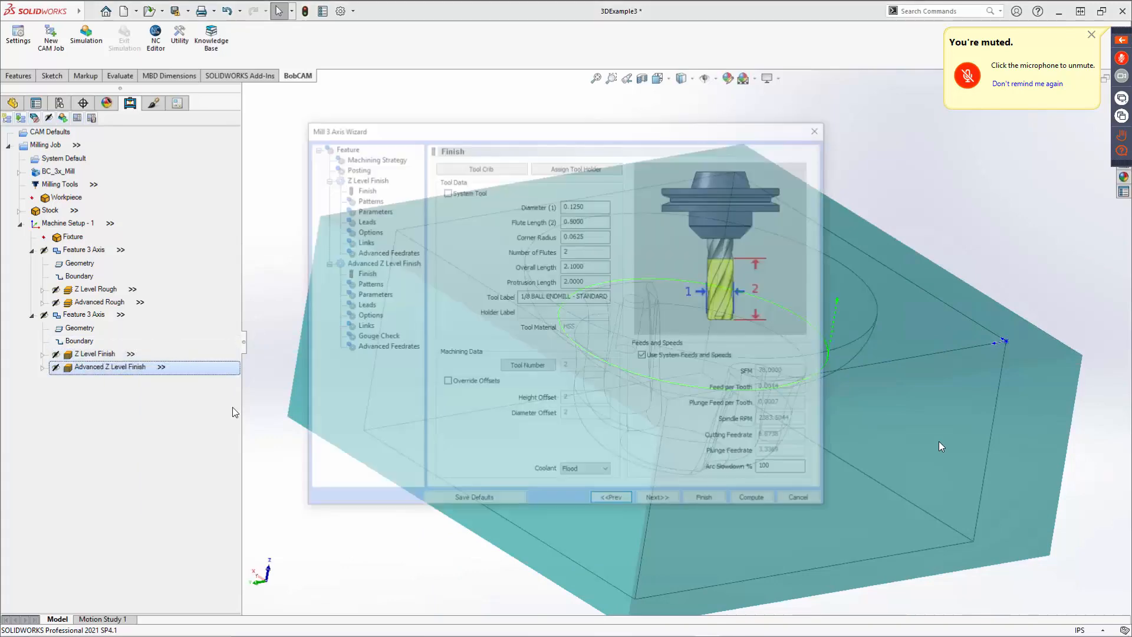
left_click(367, 285)
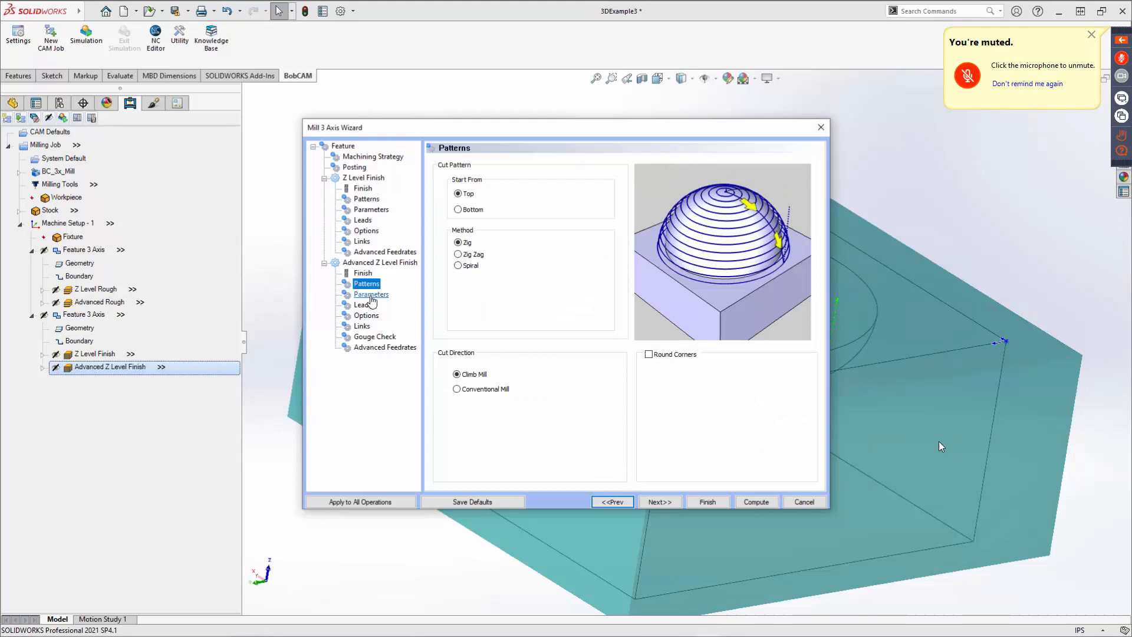
left_click(371, 295)
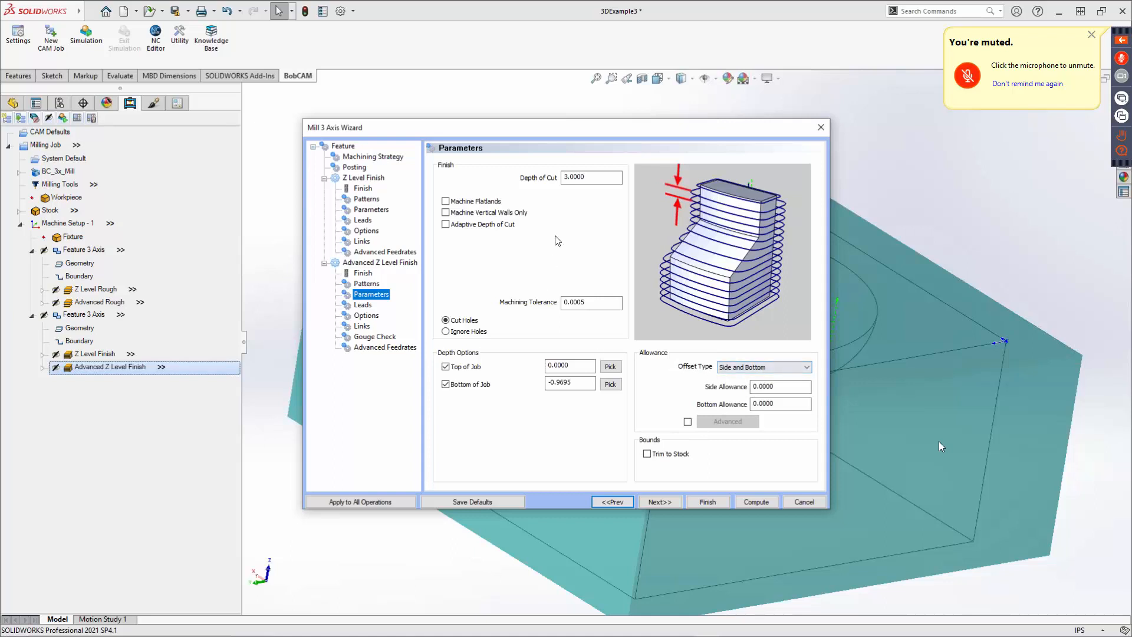
left_click_drag(584, 178, 534, 183)
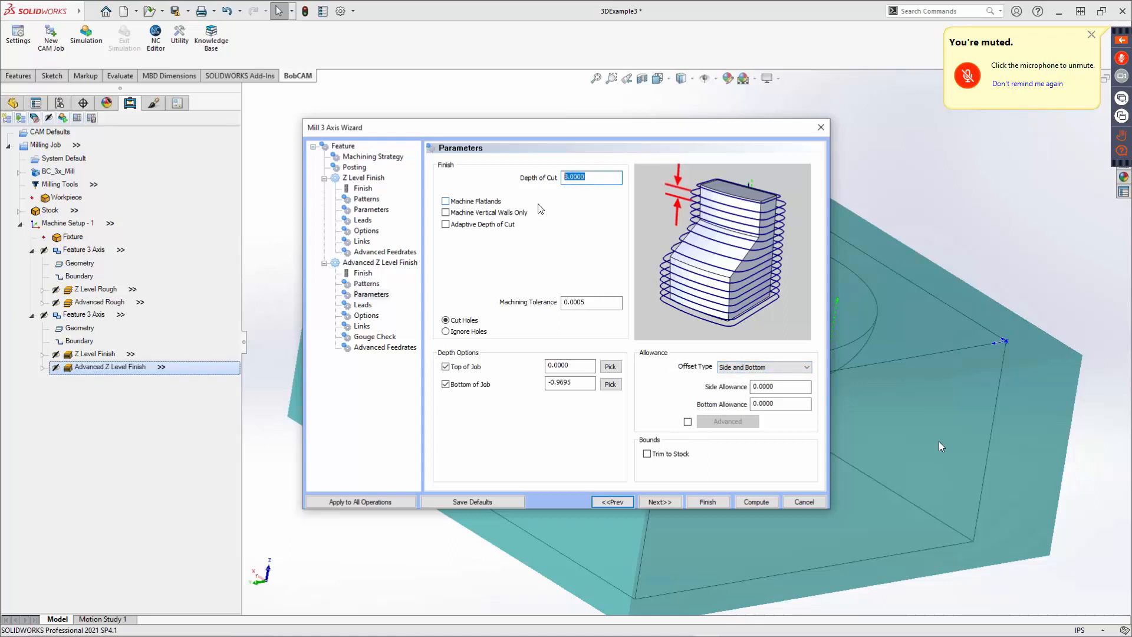
type(".03")
left_click(708, 502)
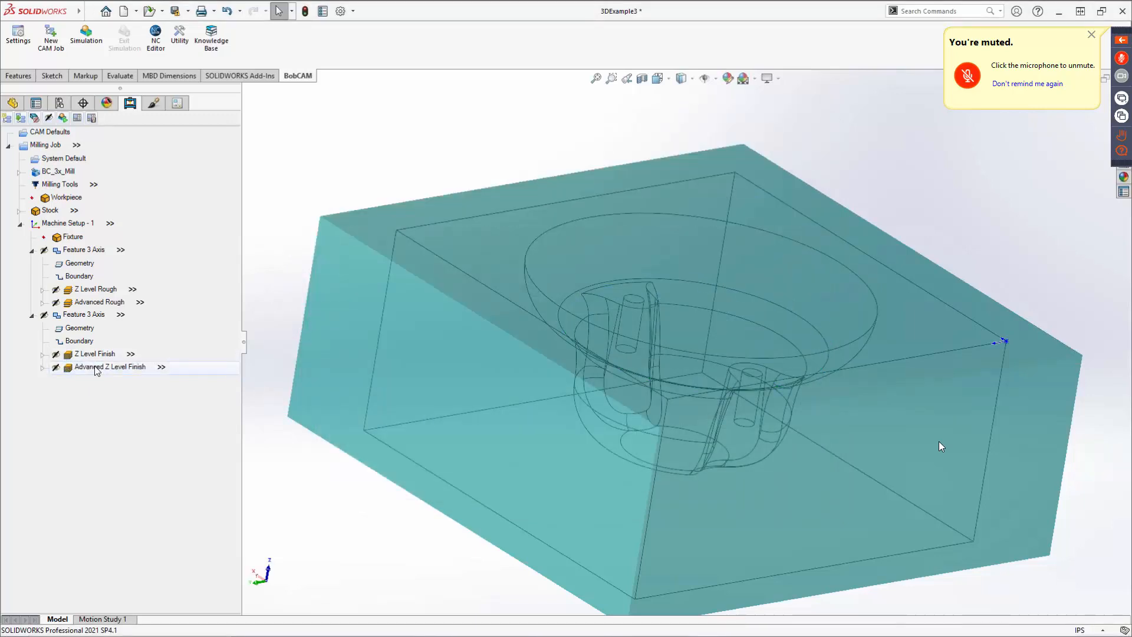
Recompute the Advanced Z Level Finish toolpath.
right_click(96, 370)
left_click(129, 388)
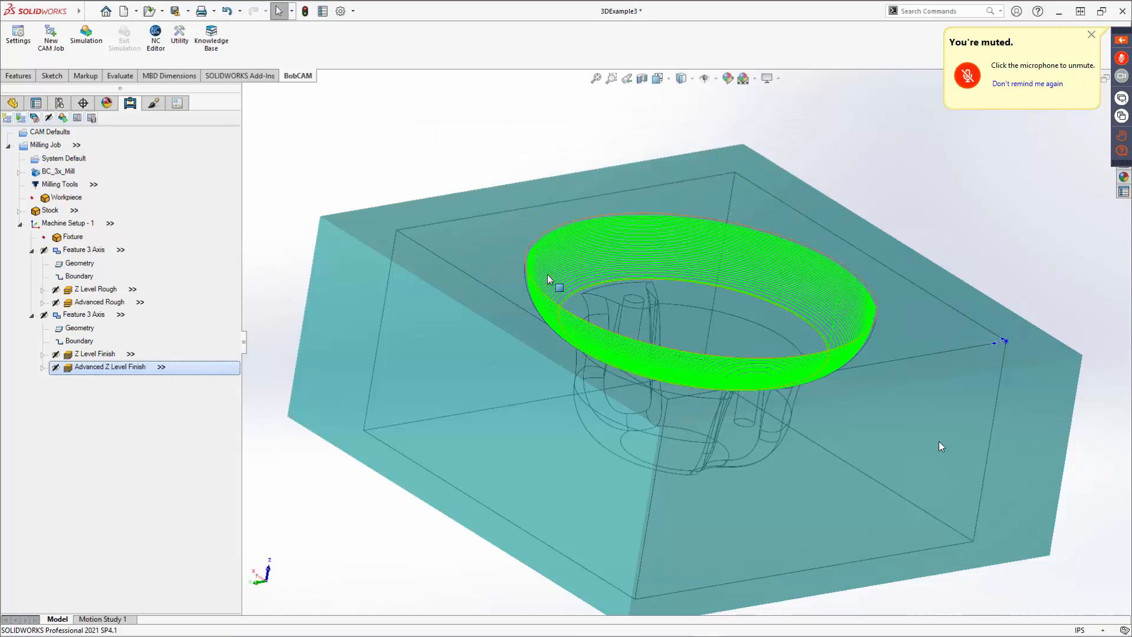
middle_click_drag(647, 344, 612, 361)
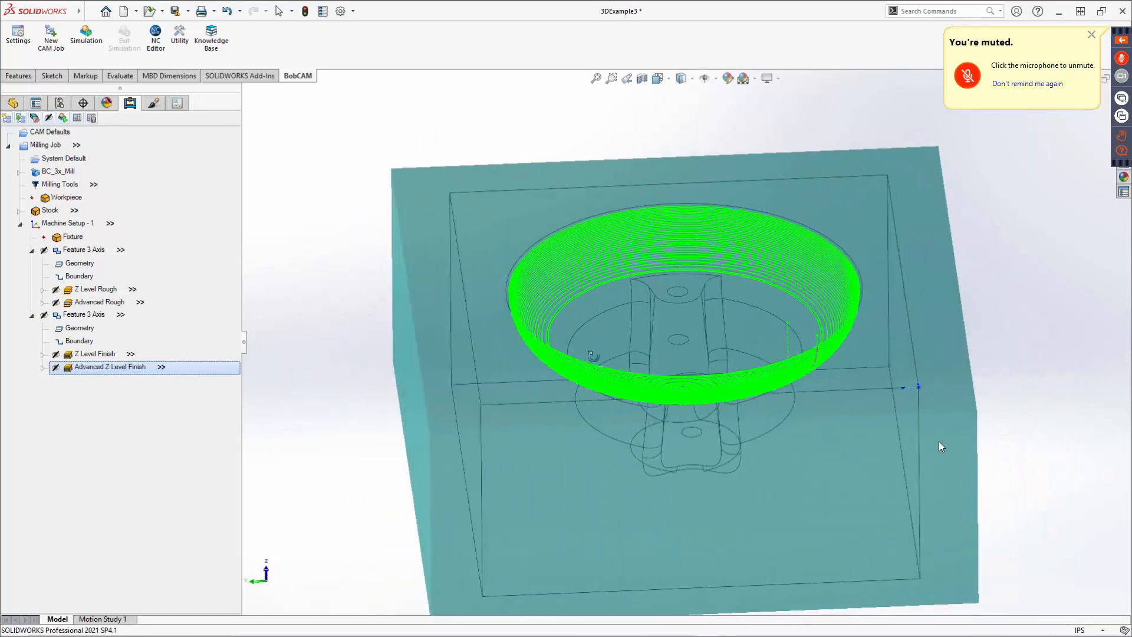
Exclude the Advanced Rough and Advanced Z Level Finish operations from posting.
left_click(85, 302)
right_click(83, 300)
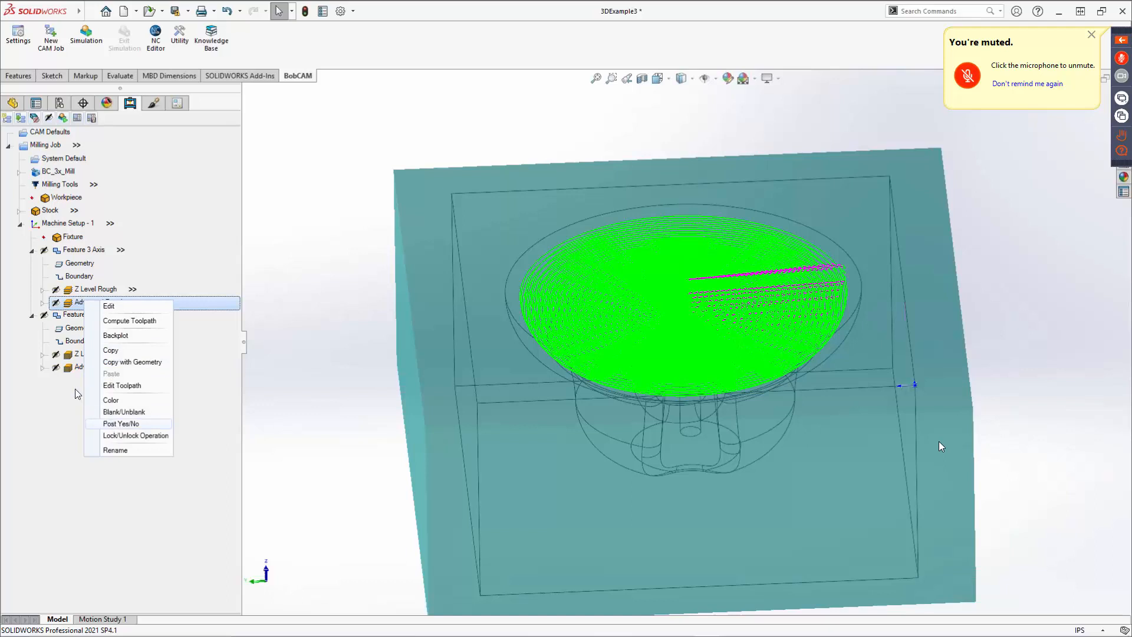
left_click(110, 424)
right_click(84, 367)
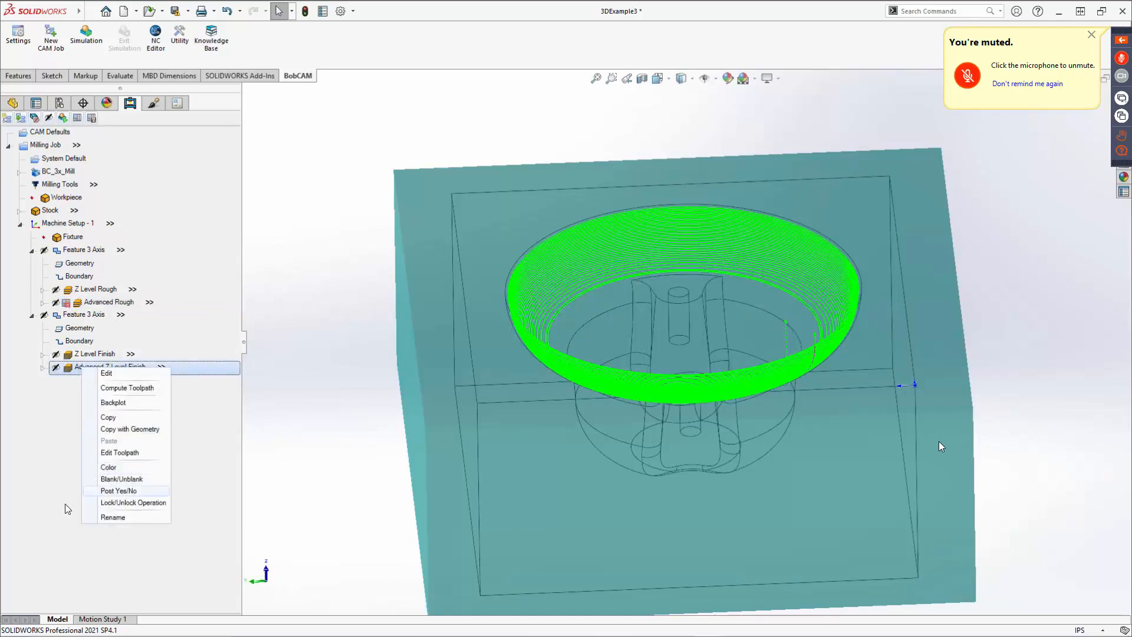
left_click(118, 490)
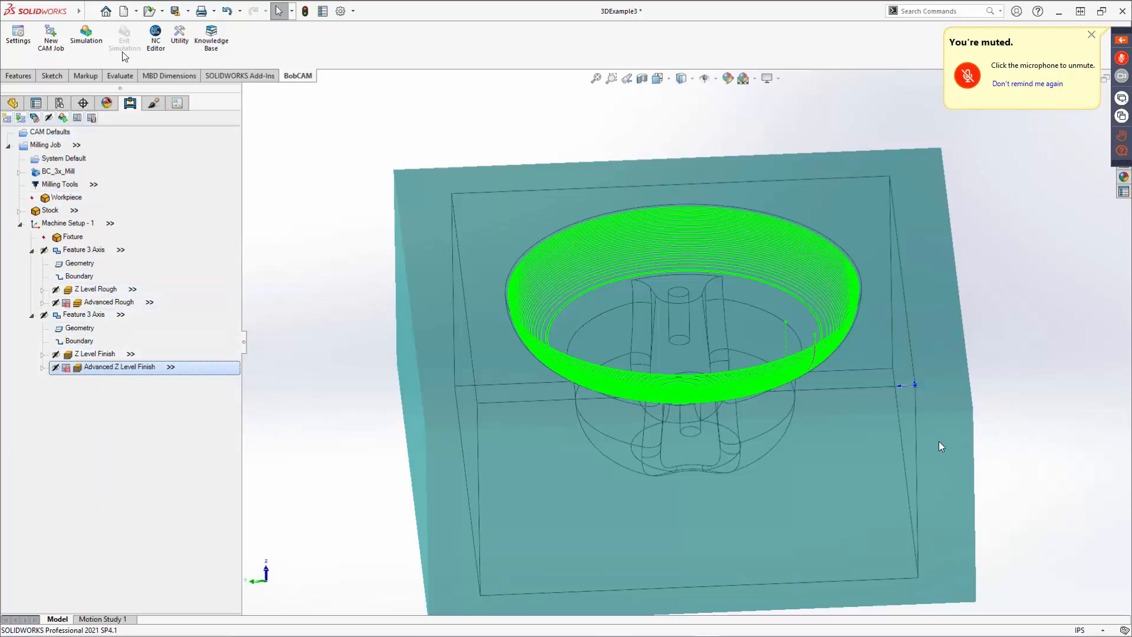
Run the machining simulation at a faster run speed and inspect the machined cavity.
left_click(85, 47)
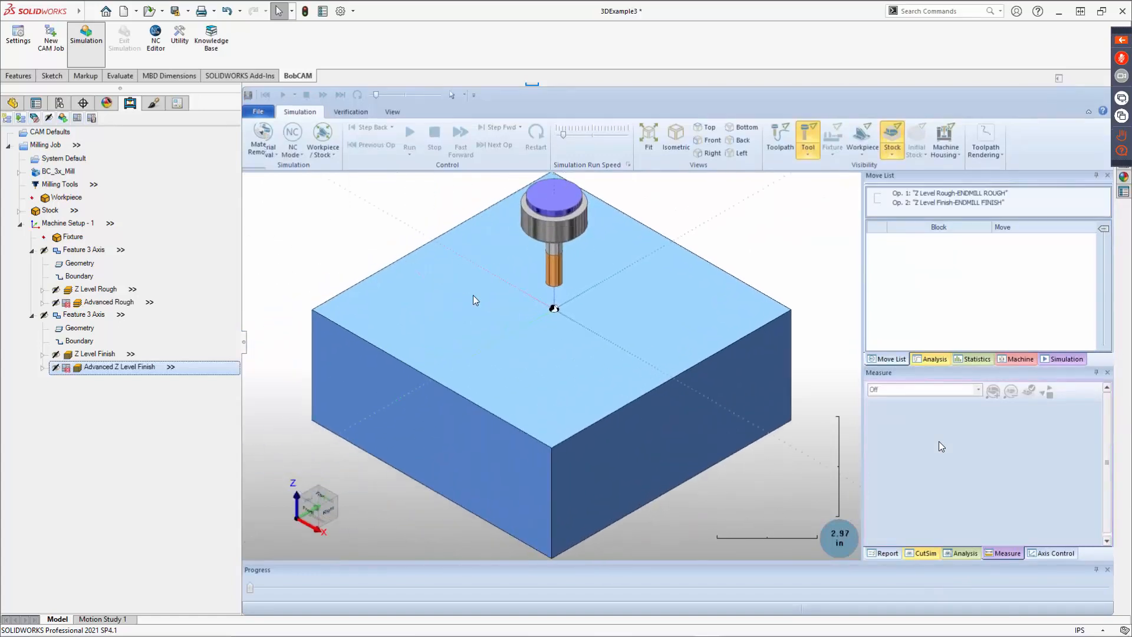
left_click(409, 134)
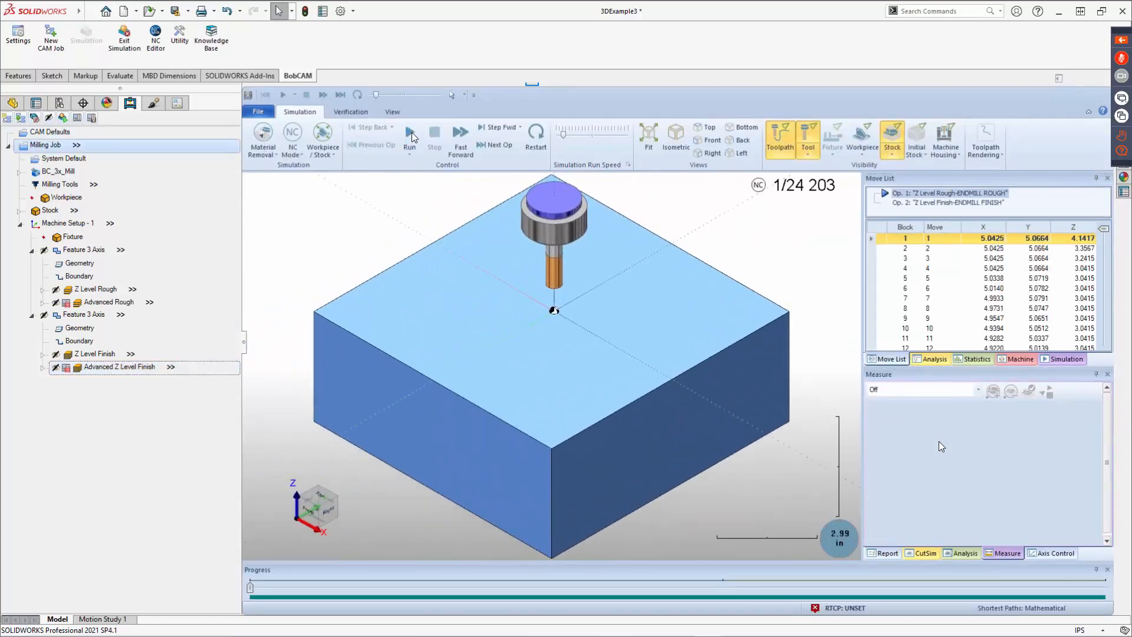
left_click(578, 135)
left_click_drag(582, 134, 595, 135)
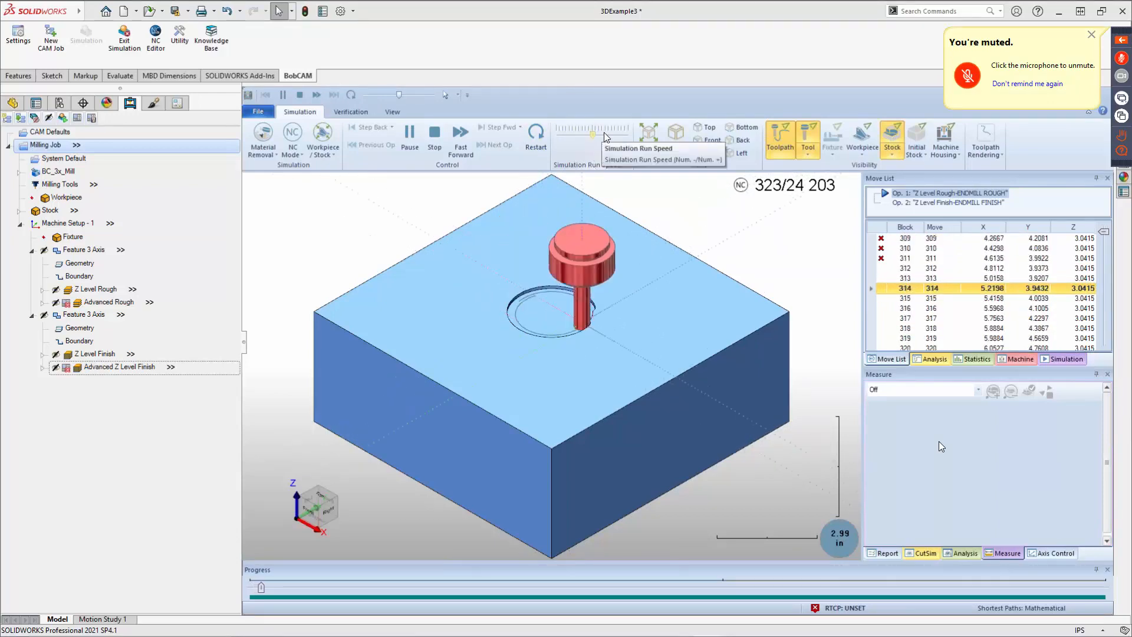
left_click_drag(594, 134, 607, 136)
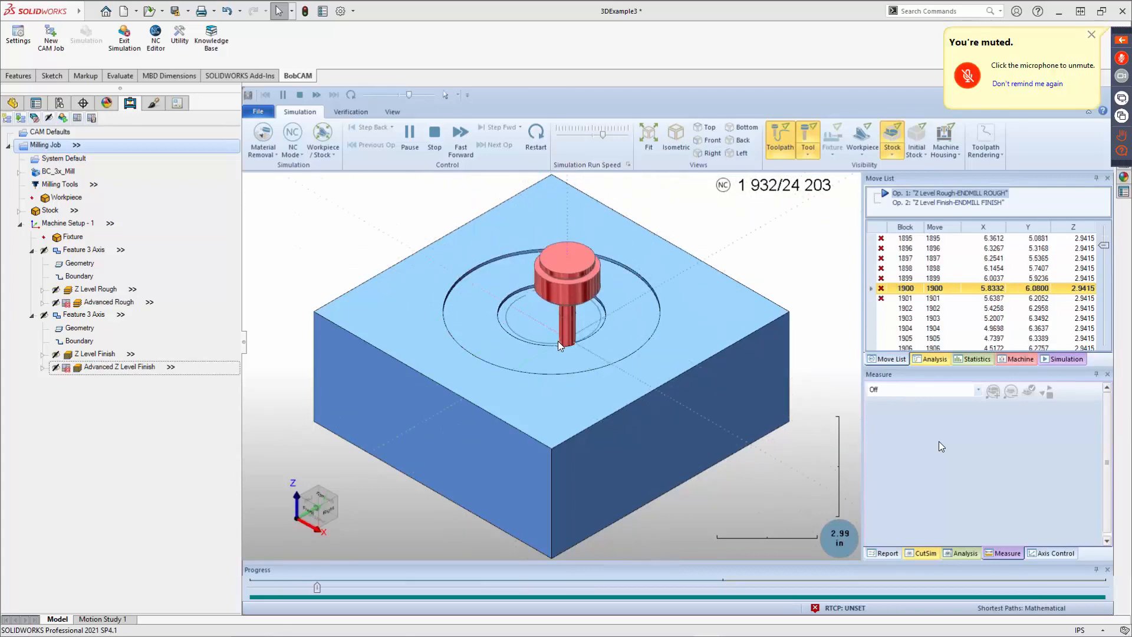
middle_click_drag(558, 340, 571, 309)
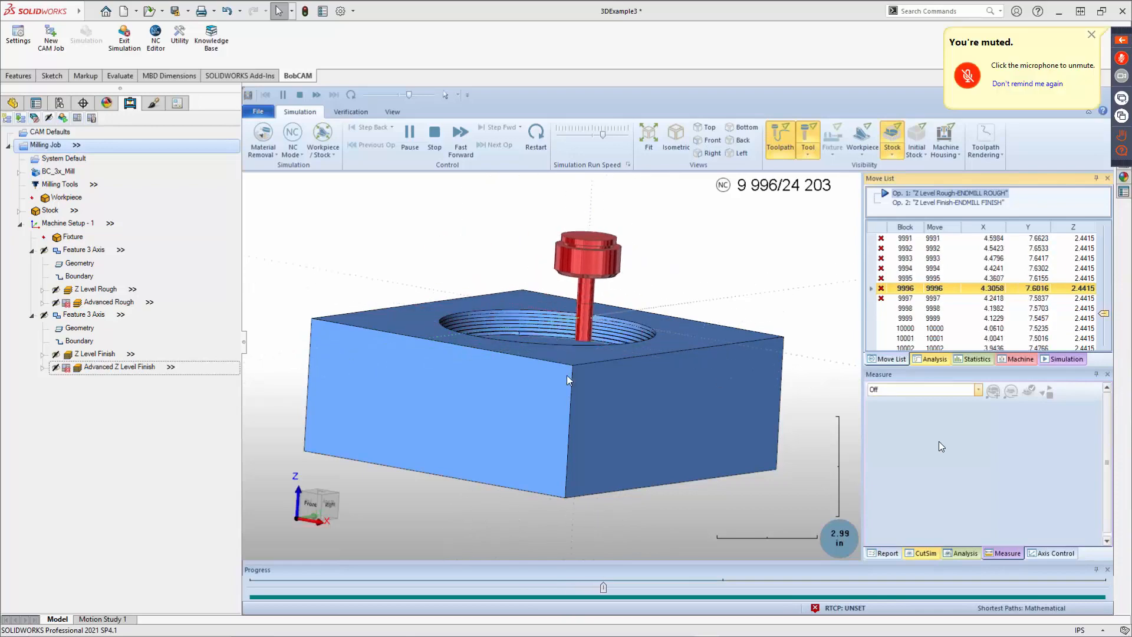
middle_click_drag(640, 365, 586, 376)
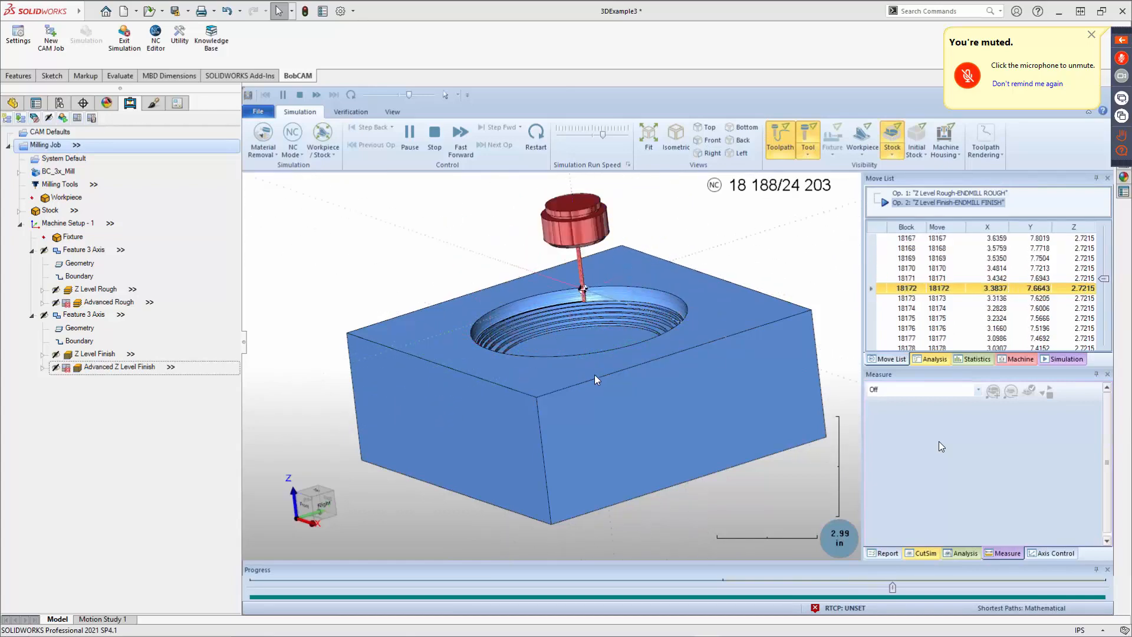
middle_click_drag(603, 317, 544, 263)
scroll(622, 303, "up", 5)
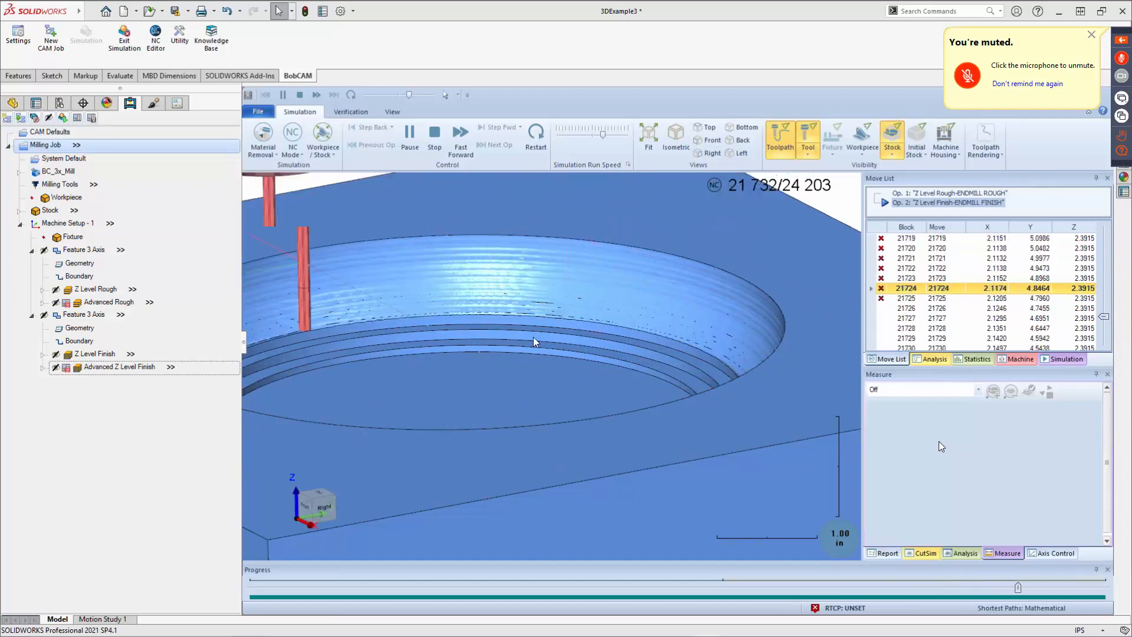
scroll(603, 366, "down", 4)
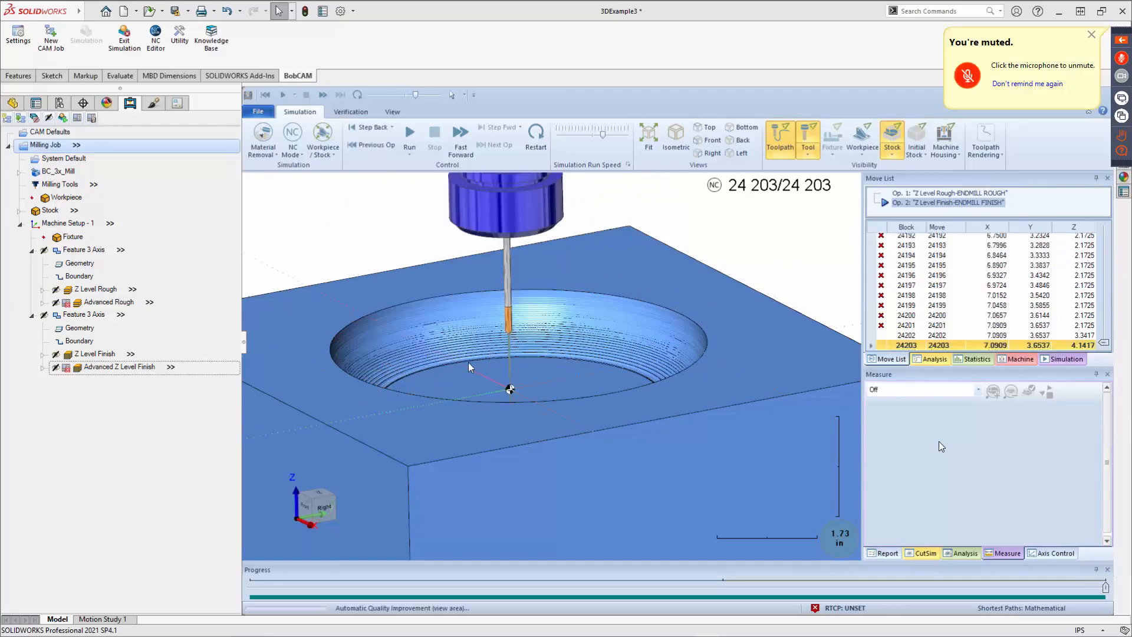
mouse_move(468, 362)
middle_mouse_down()
mouse_move(507, 387)
mouse_move(571, 390)
mouse_move(476, 369)
middle_mouse_up()
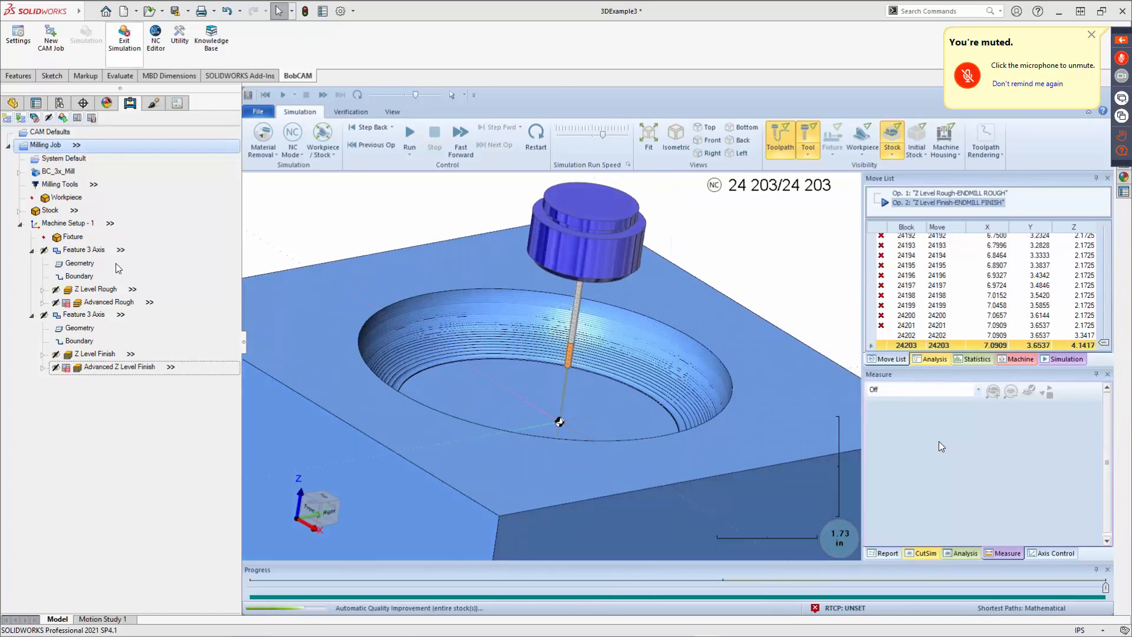
Set posting so that only Advanced Rough and Advanced Z Level Finish are output, excluding both Z Level operations.
left_click(90, 289)
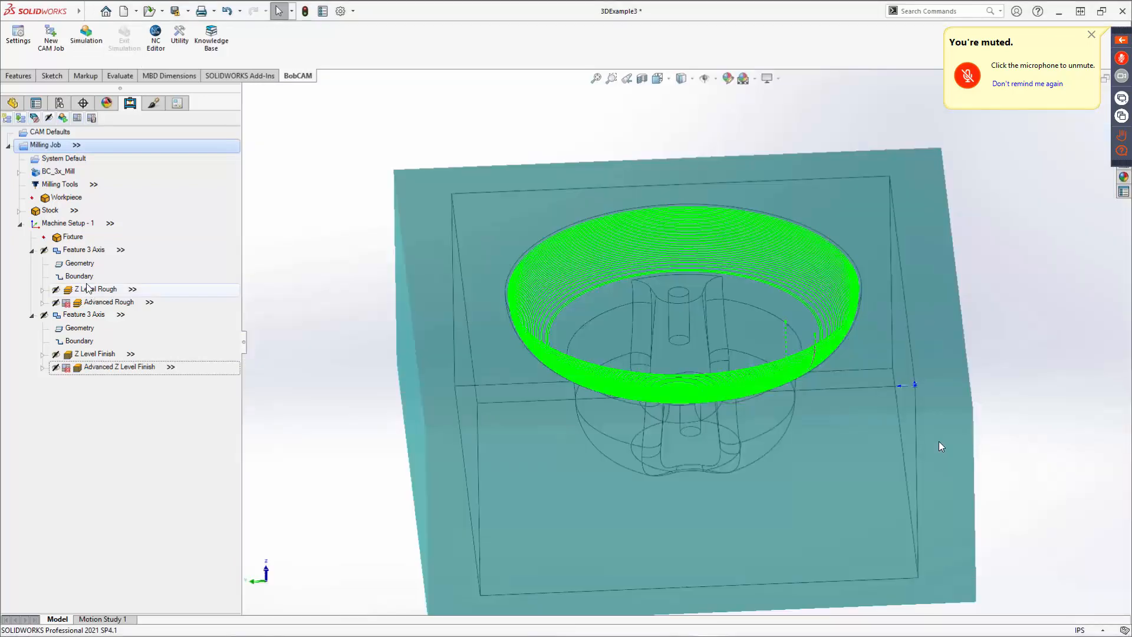
right_click(88, 289)
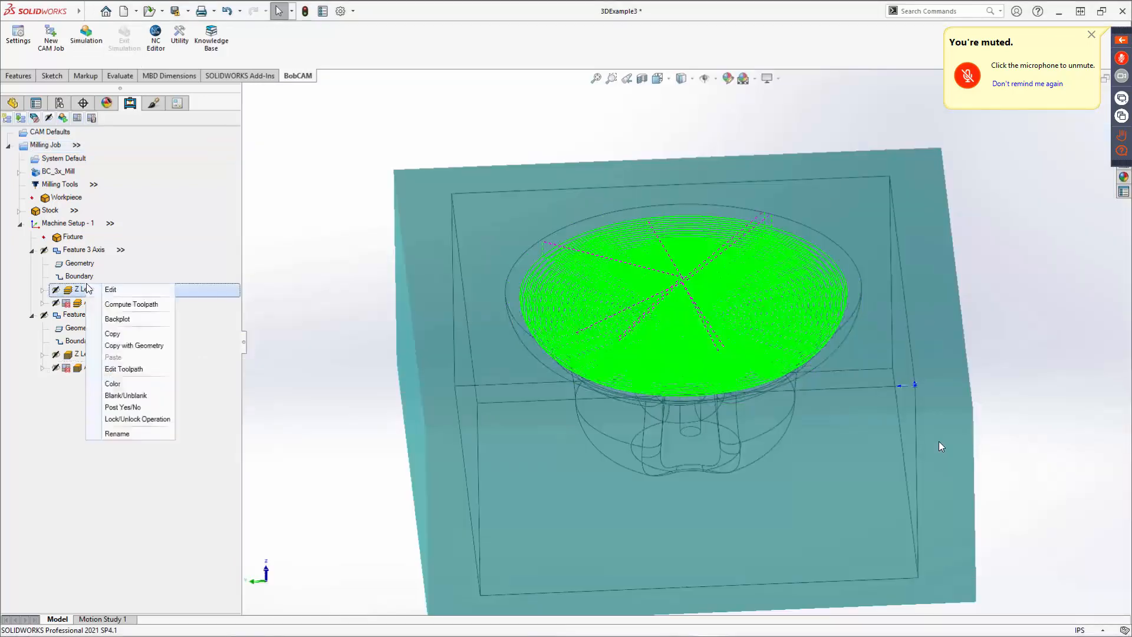
left_click(117, 407)
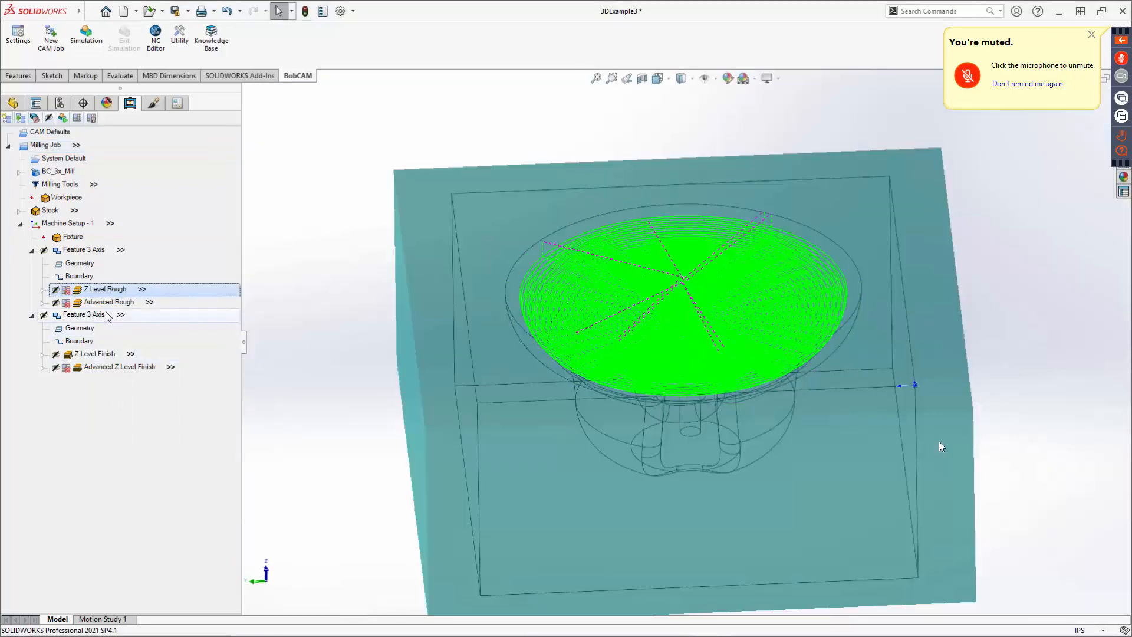
right_click(108, 303)
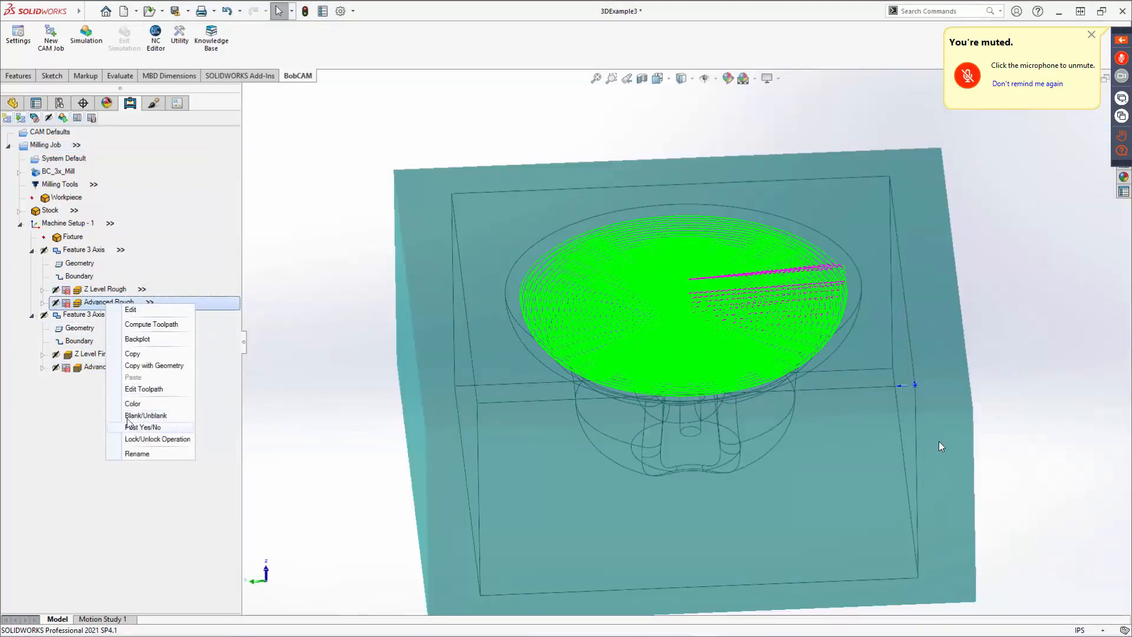
left_click(91, 347)
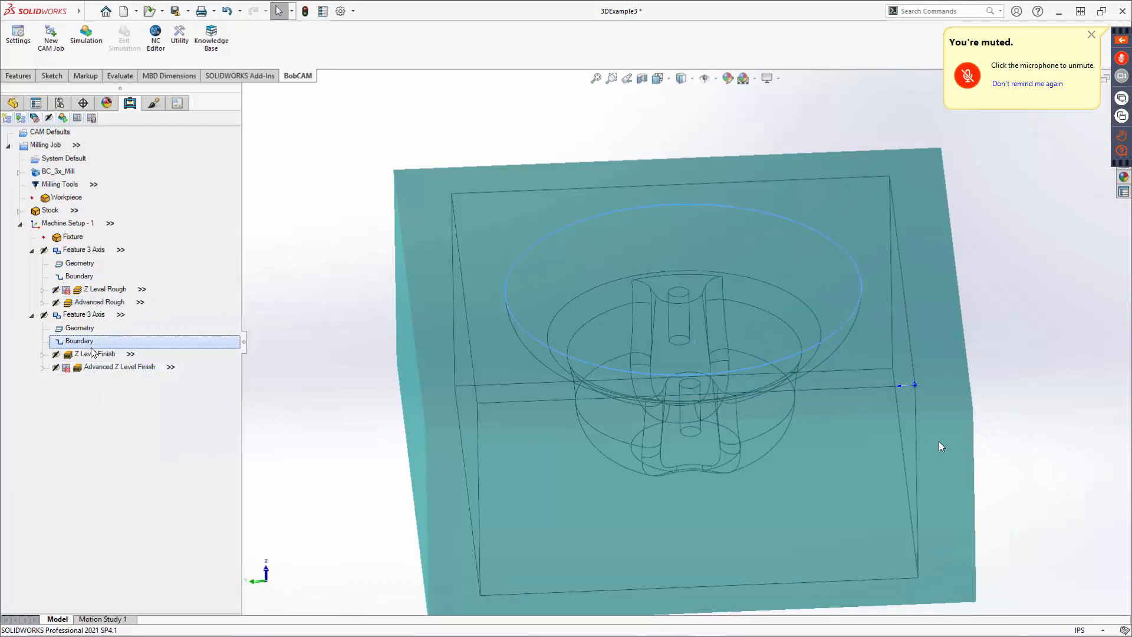
right_click(89, 355)
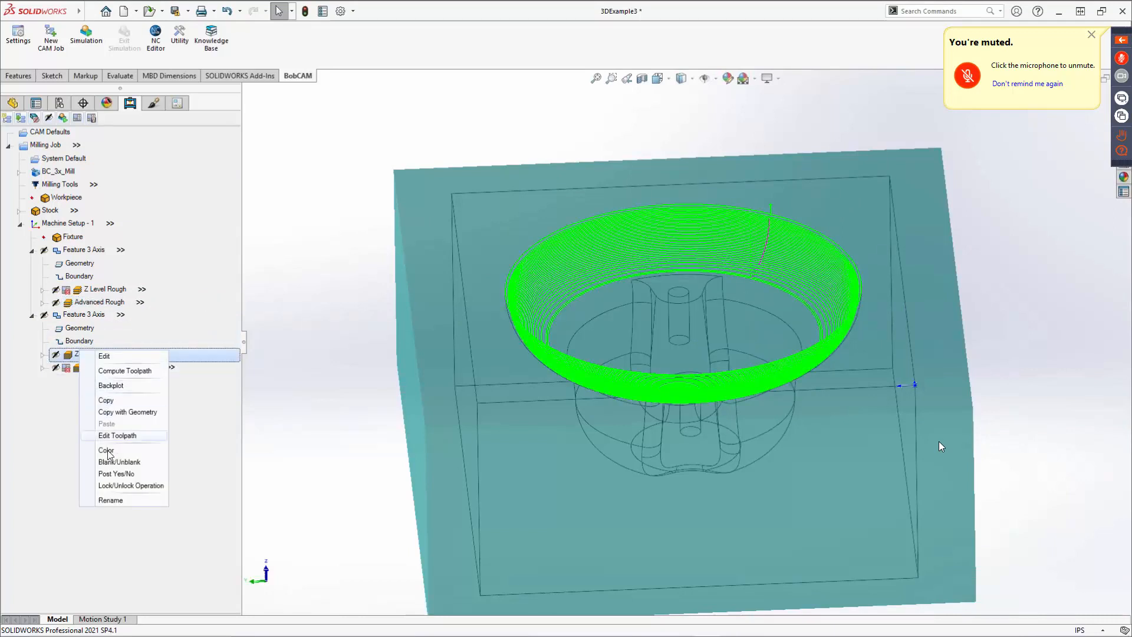
left_click(112, 475)
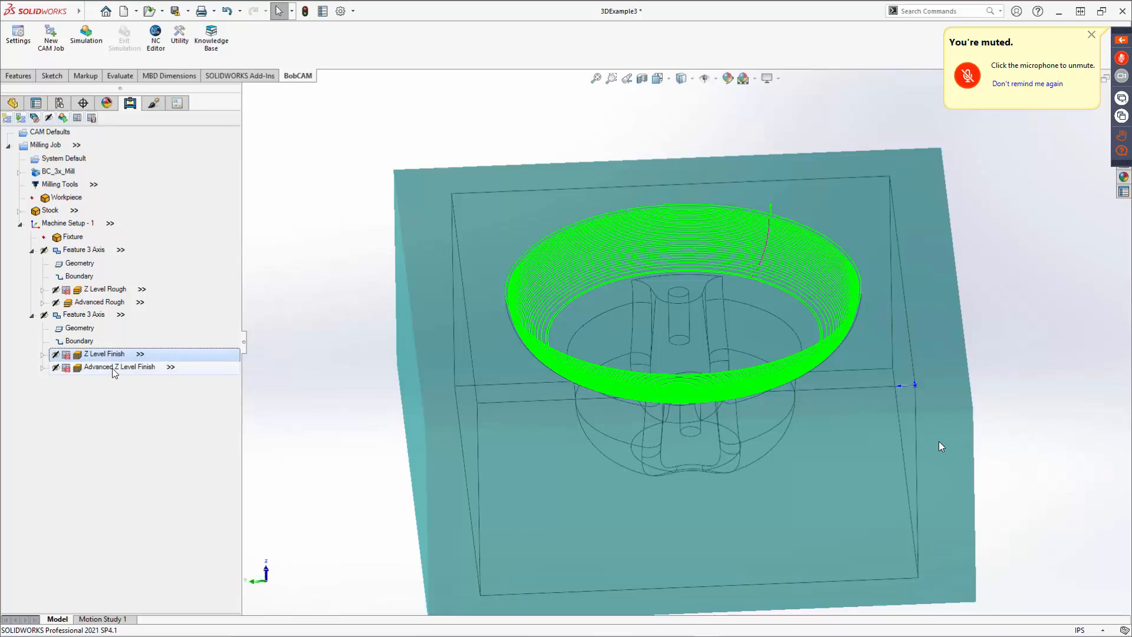
right_click(114, 368)
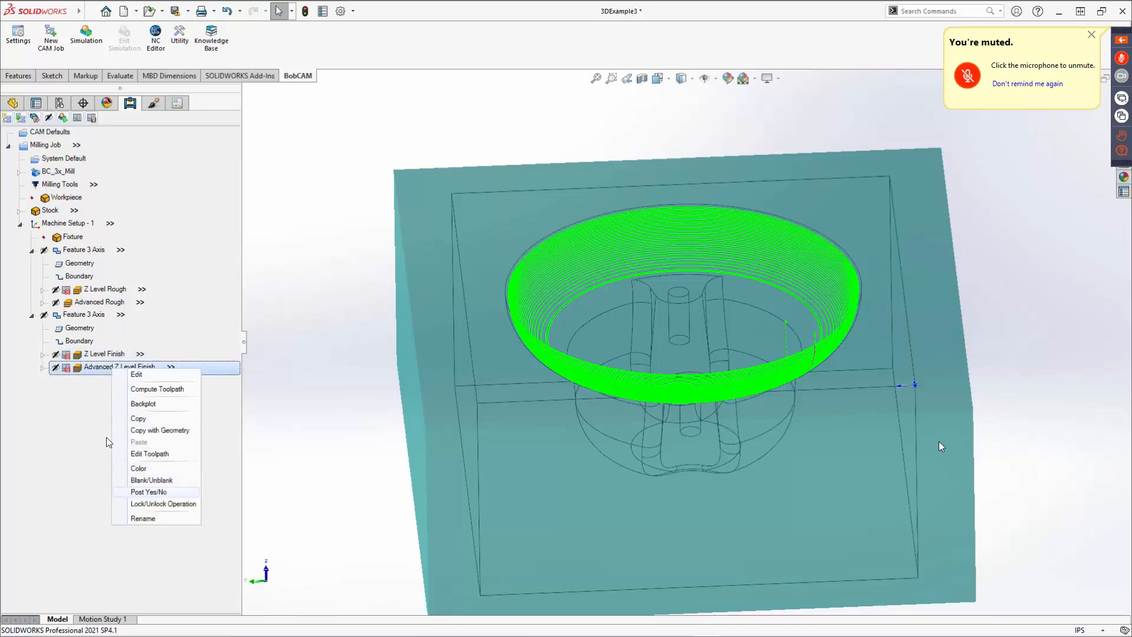
left_click(139, 491)
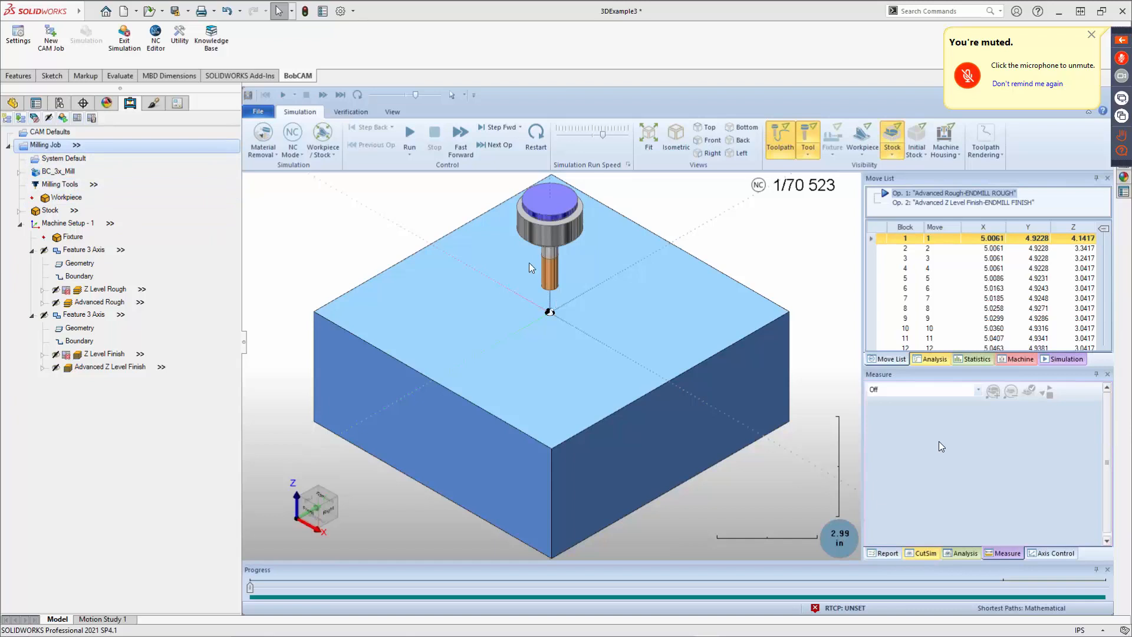
Run the machining simulation of the Advanced Rough and Advanced Z Level Finish operations.
middle_click_drag(530, 263, 555, 262)
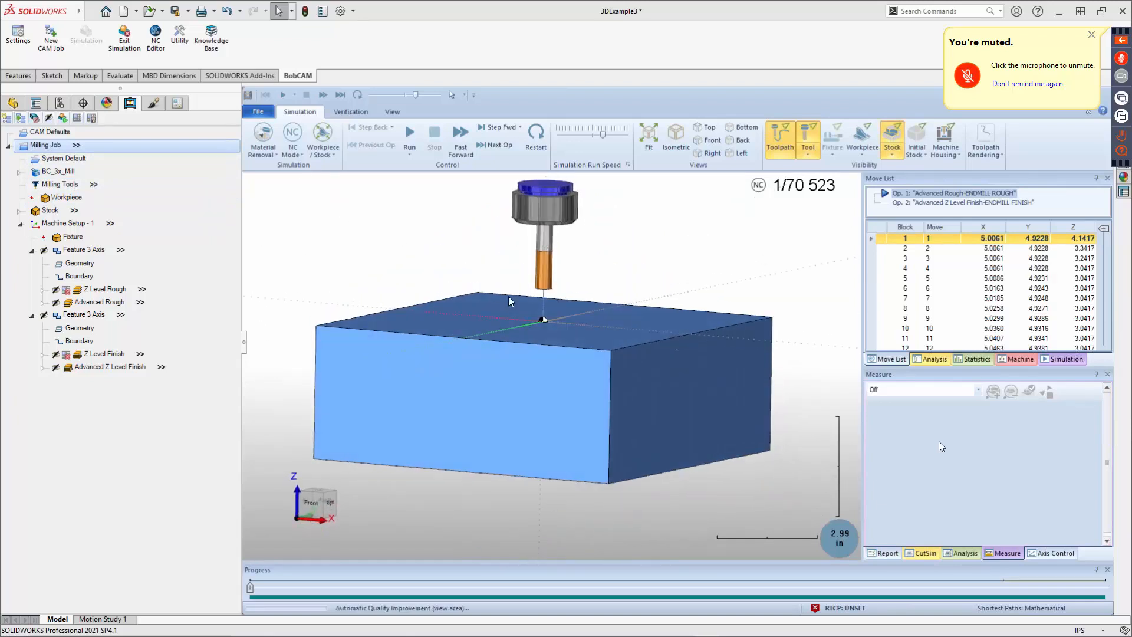
left_click(408, 139)
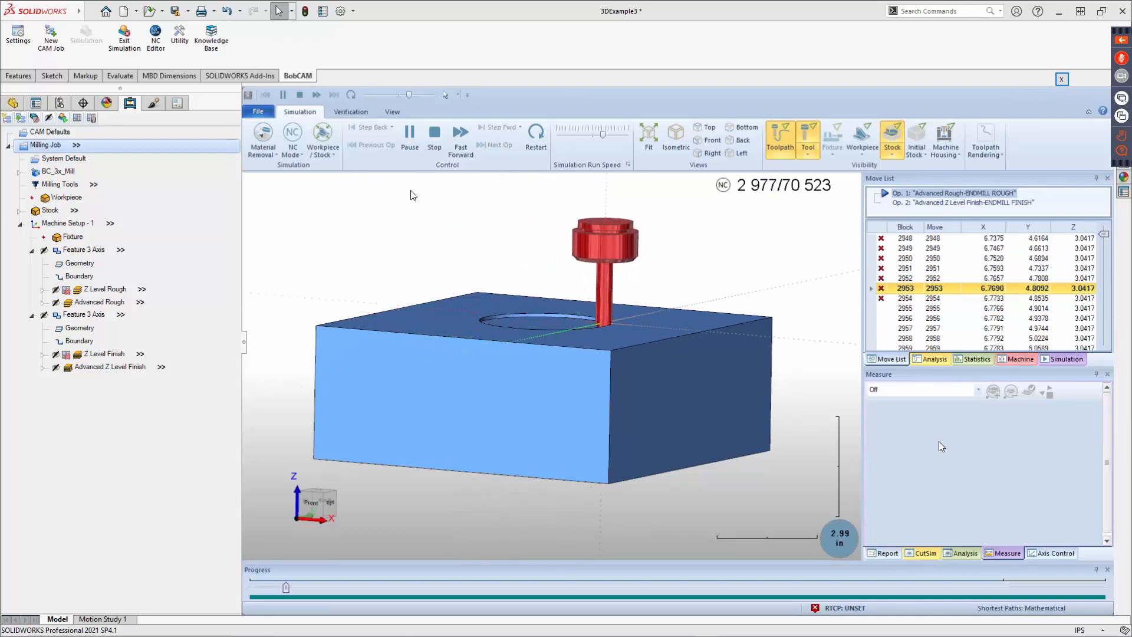
middle_click_drag(525, 248, 515, 284)
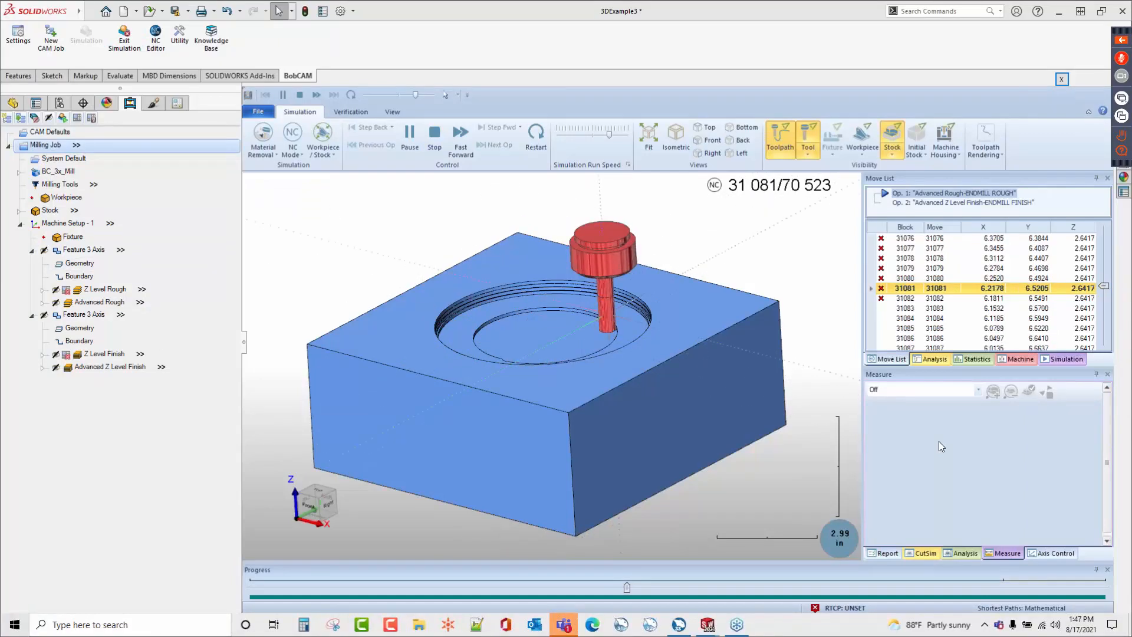
left_click(565, 625)
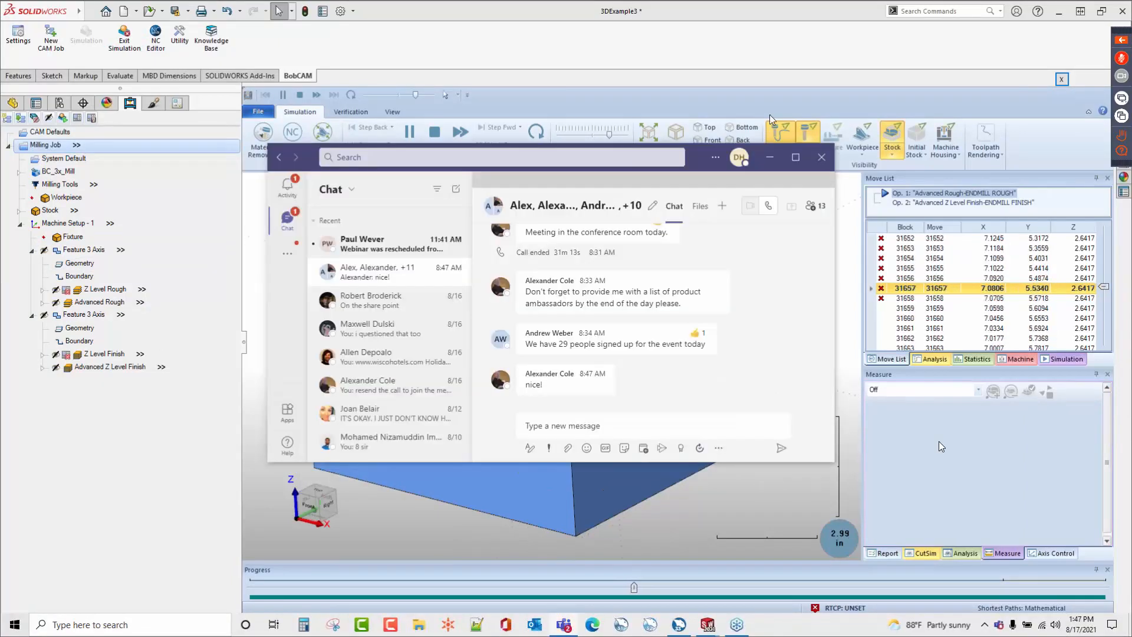
left_click(831, 169)
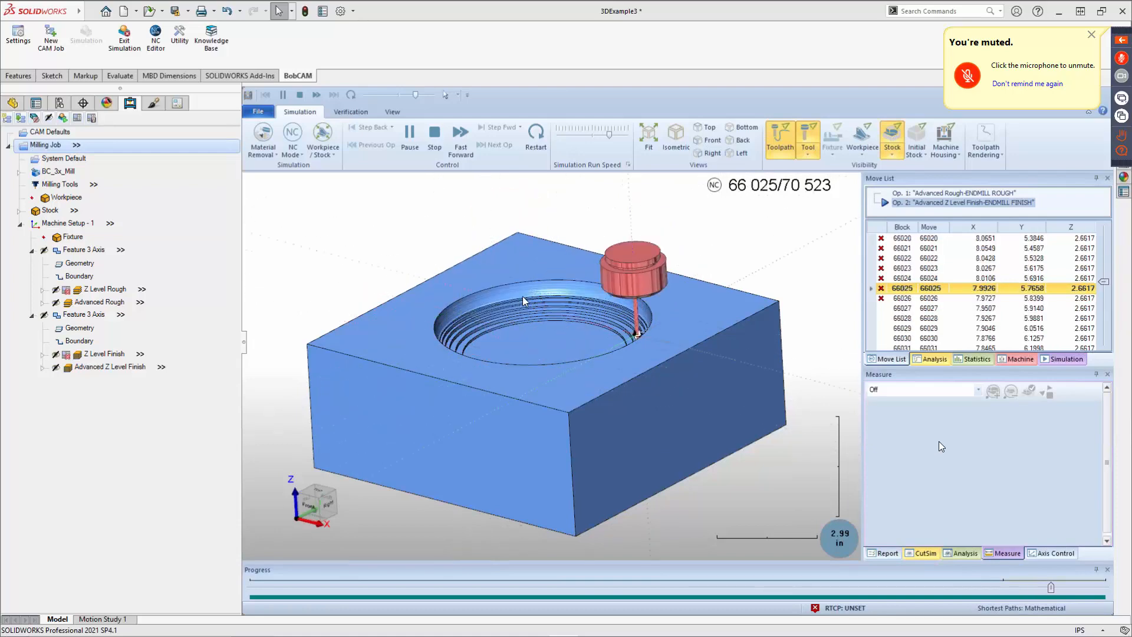
Inspect the finished cavity walls closely and exit the simulation.
scroll(505, 298, "up", 3)
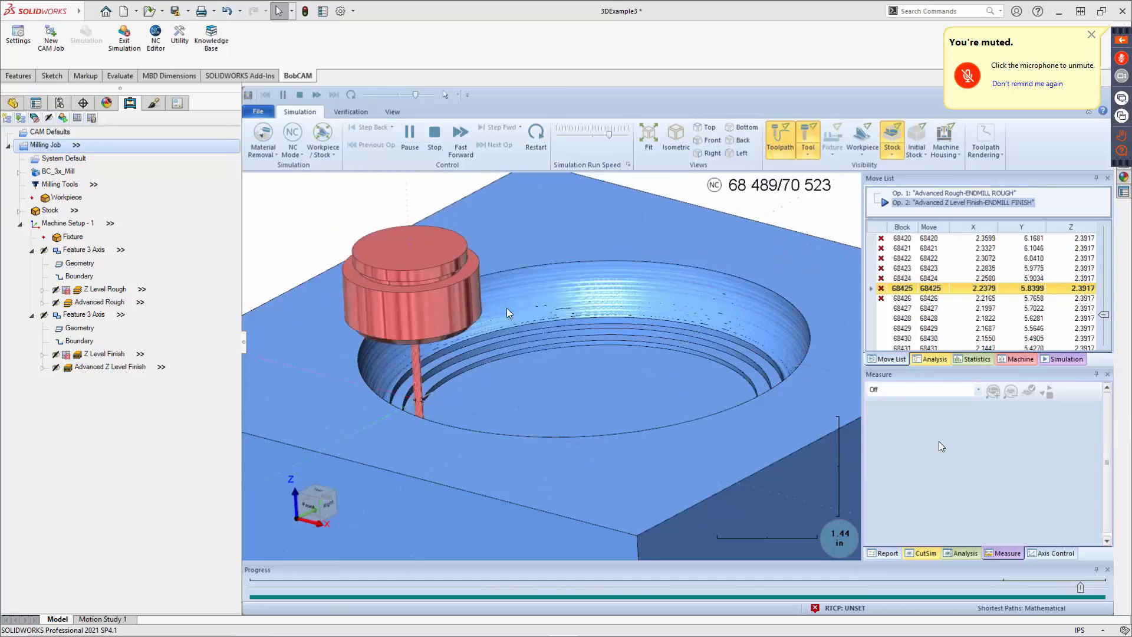
scroll(507, 308, "up", 1)
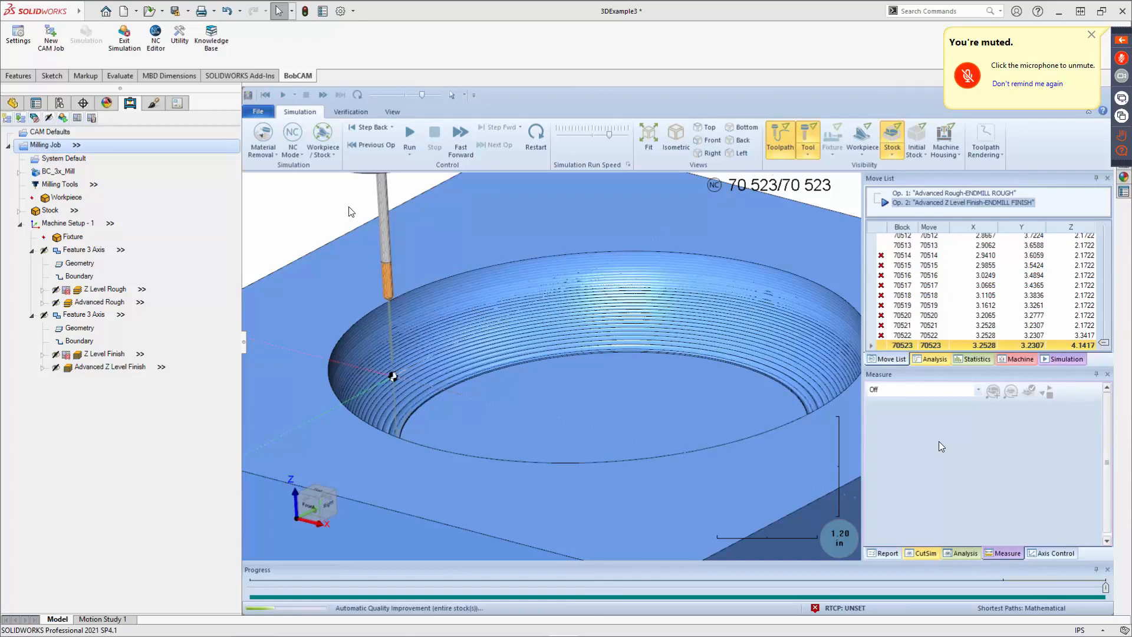
left_click(129, 40)
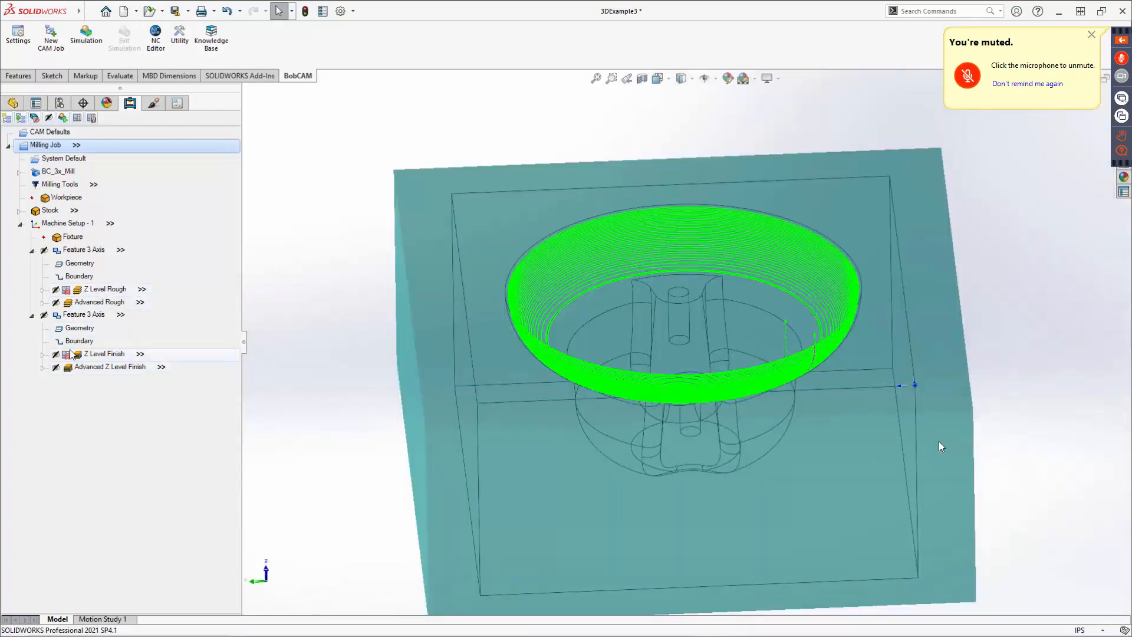
Post the NC program for the included operations and close the 3DExample3 document.
left_click(76, 117)
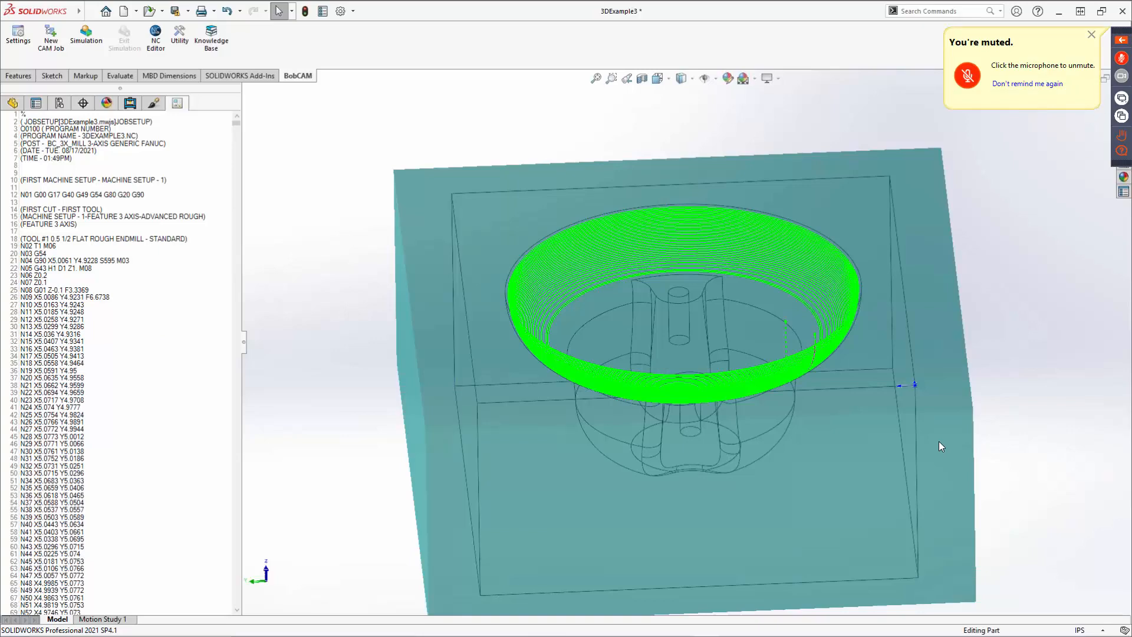
left_click(1123, 12)
left_click(548, 334)
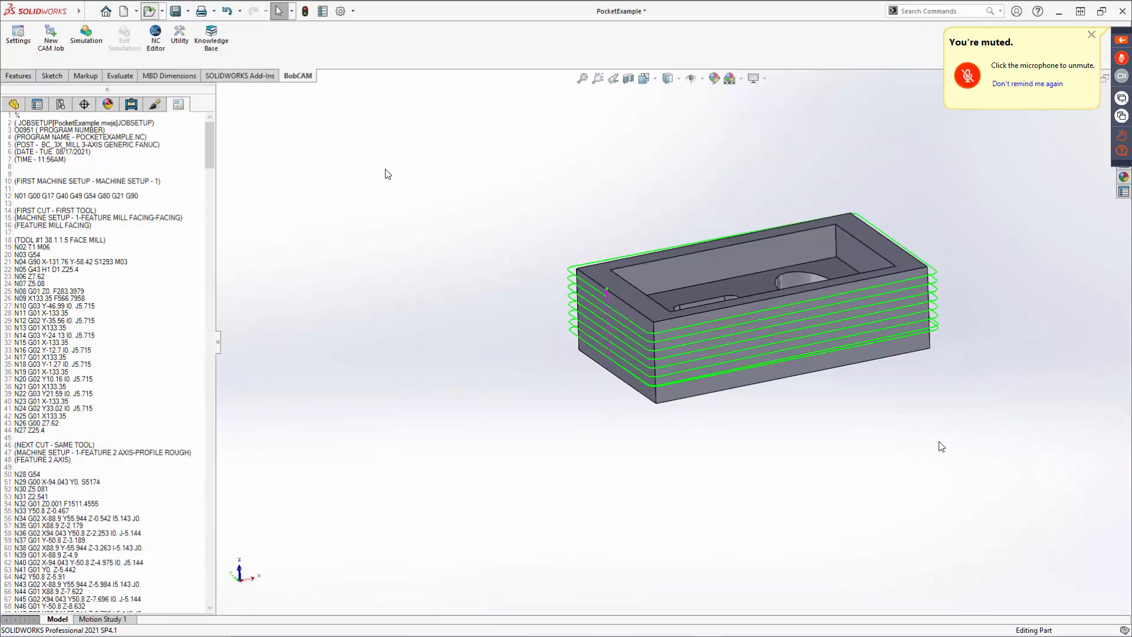
Open the IGES file Mill 3 Axis Pro CAD.igs from the Desktop and run Import Diagnostics on it.
key("ctrl+o")
scroll(423, 272, "up", 2)
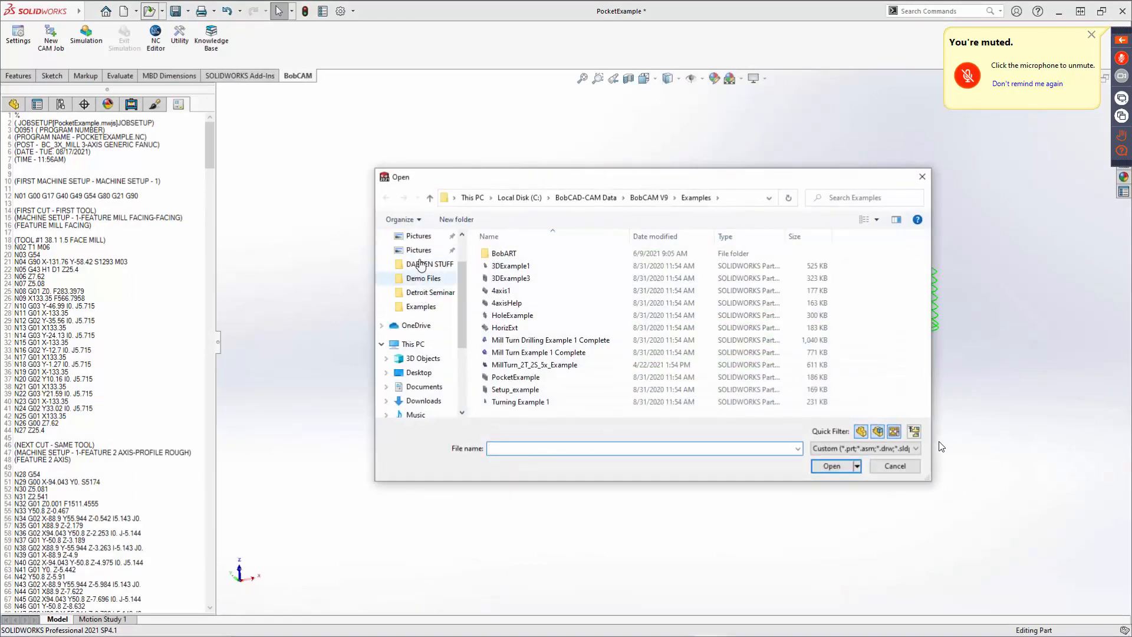
scroll(422, 263, "up", 2)
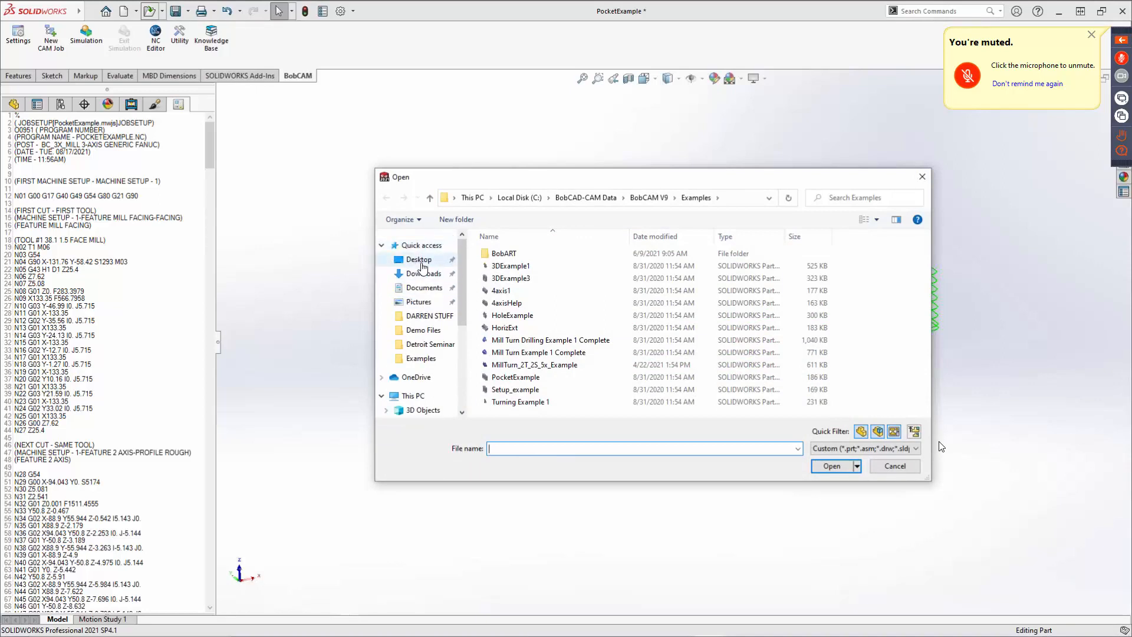
left_click(422, 261)
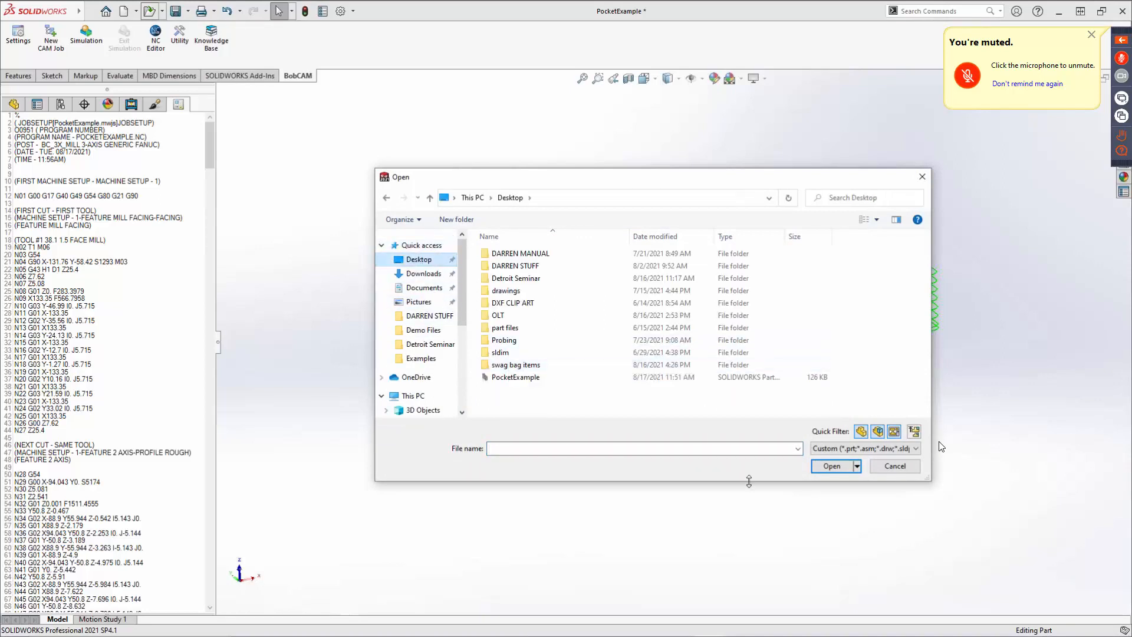
left_click(868, 449)
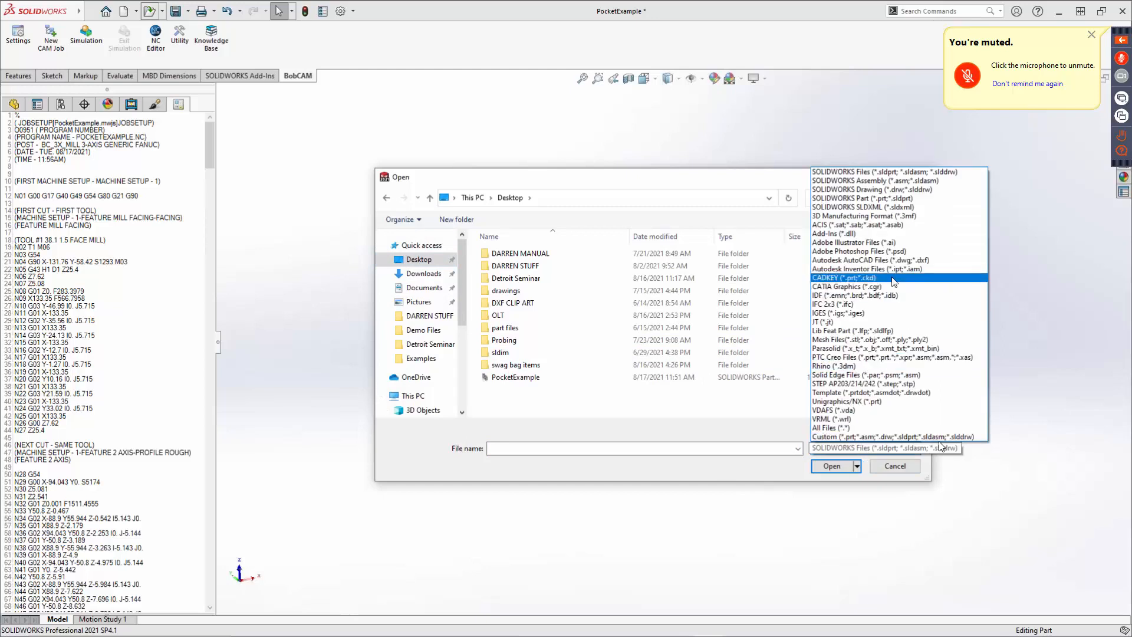
left_click(872, 314)
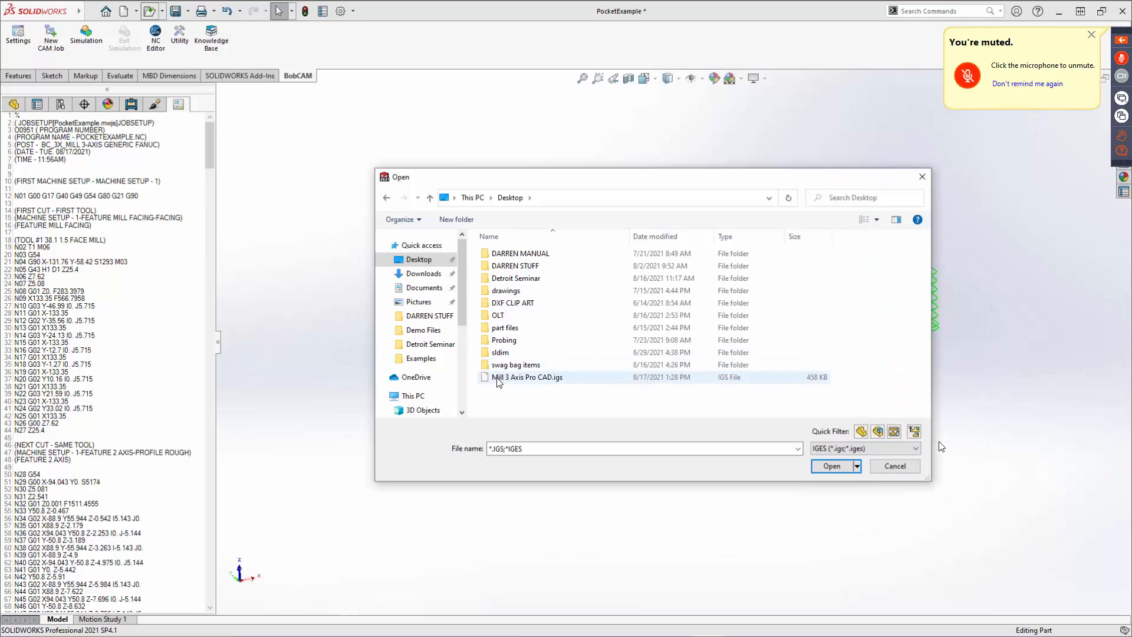
double_click(497, 378)
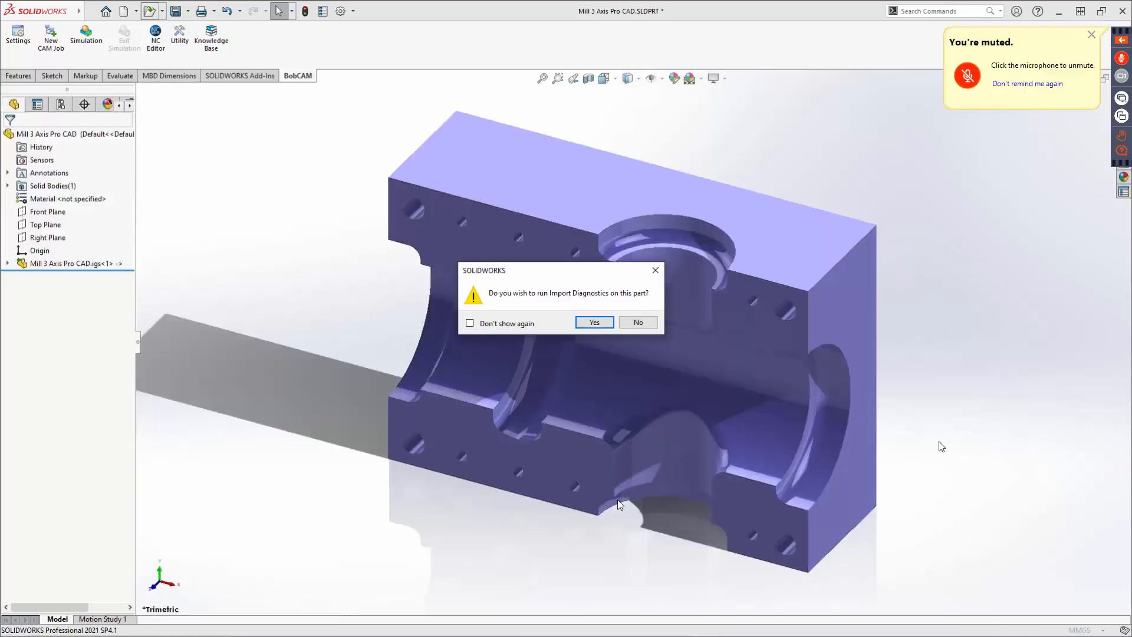
left_click(594, 322)
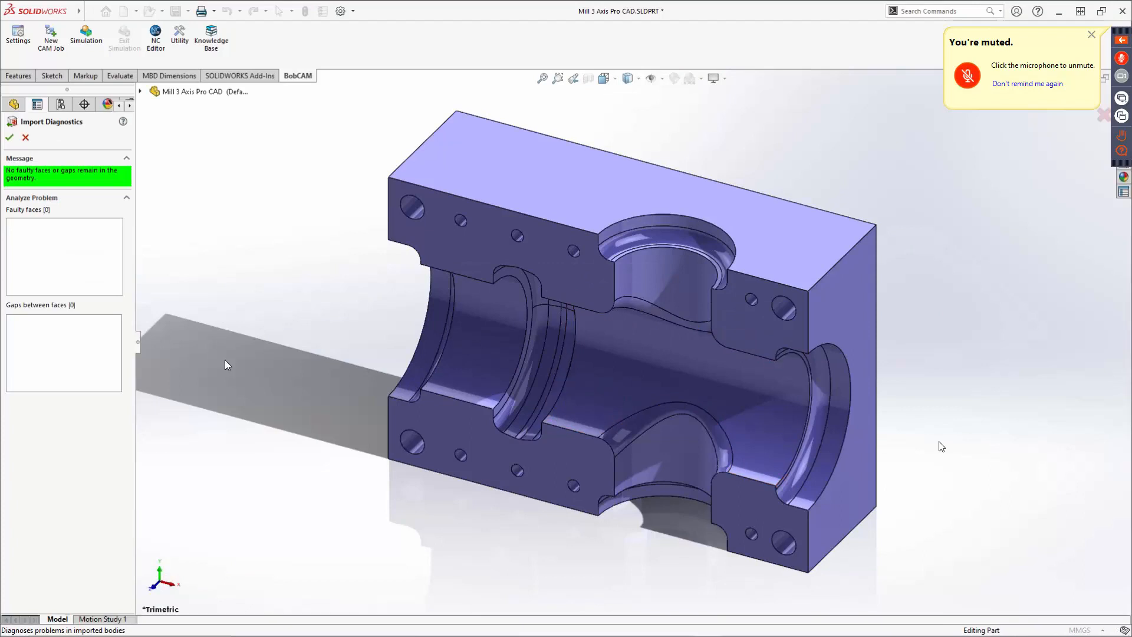
left_click(12, 138)
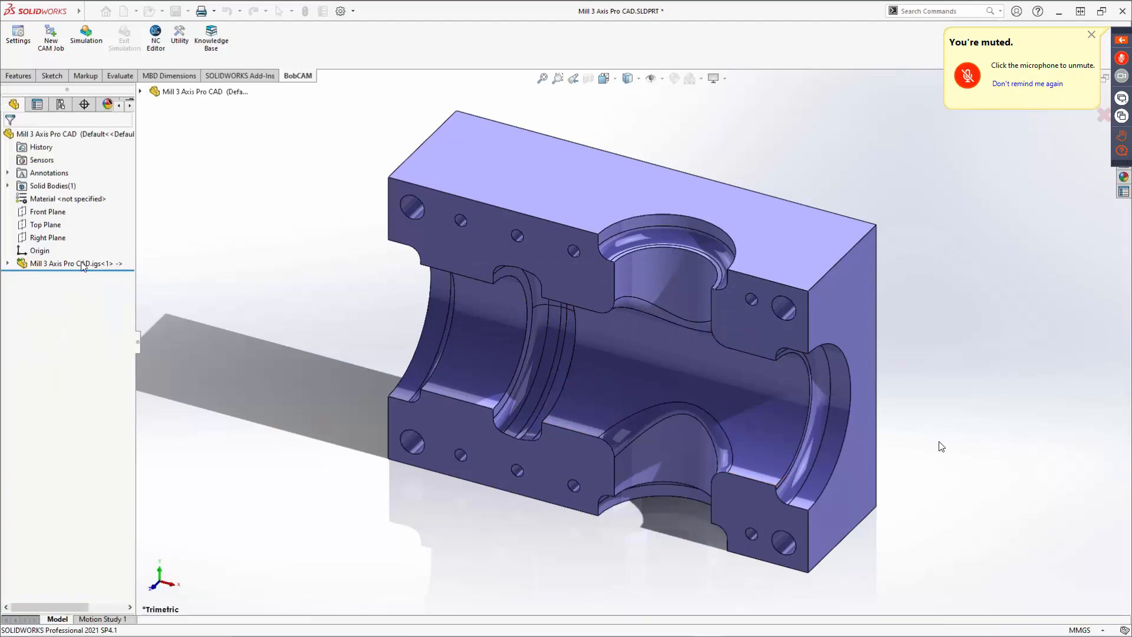
Orbit around the imported part to examine it and expand its imported feature in the tree.
middle_click_drag(569, 366, 571, 128)
middle_click_drag(608, 380, 699, 425)
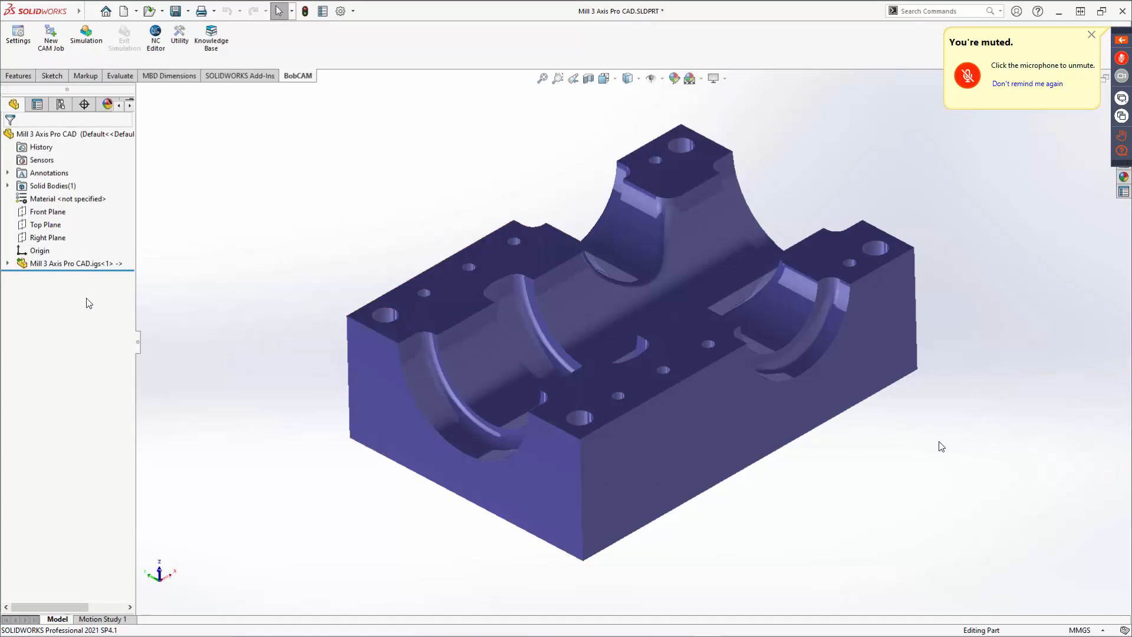
left_click(8, 264)
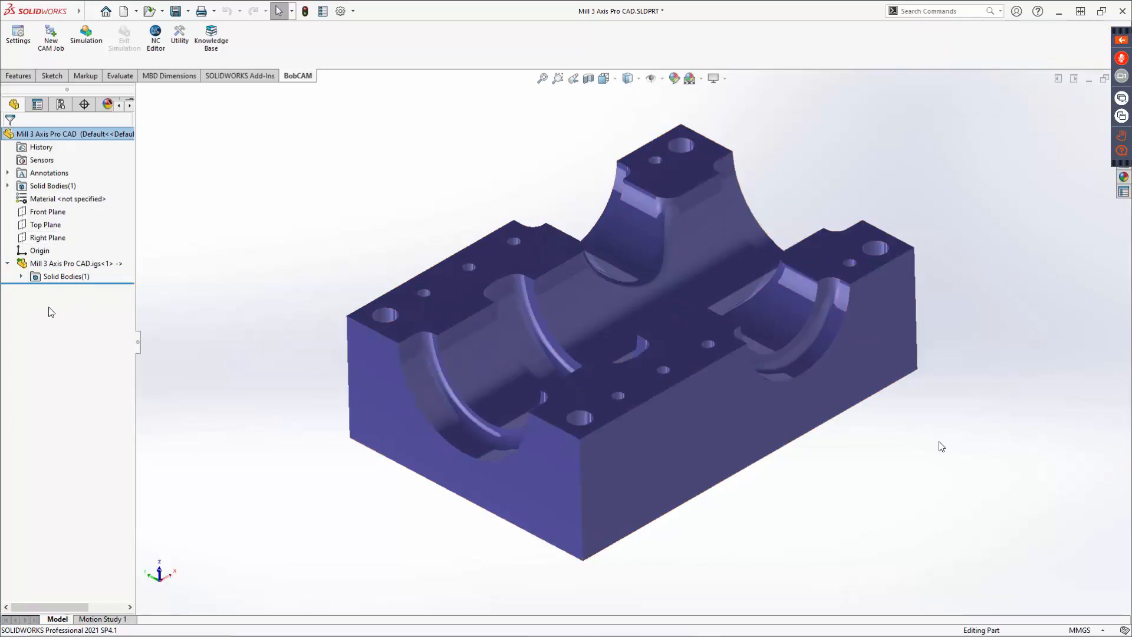
Create a new milling CAM job on BC_3x_Mill with stock wizard, bounding-box stock and default Machine Setup - 1.
left_click(51, 36)
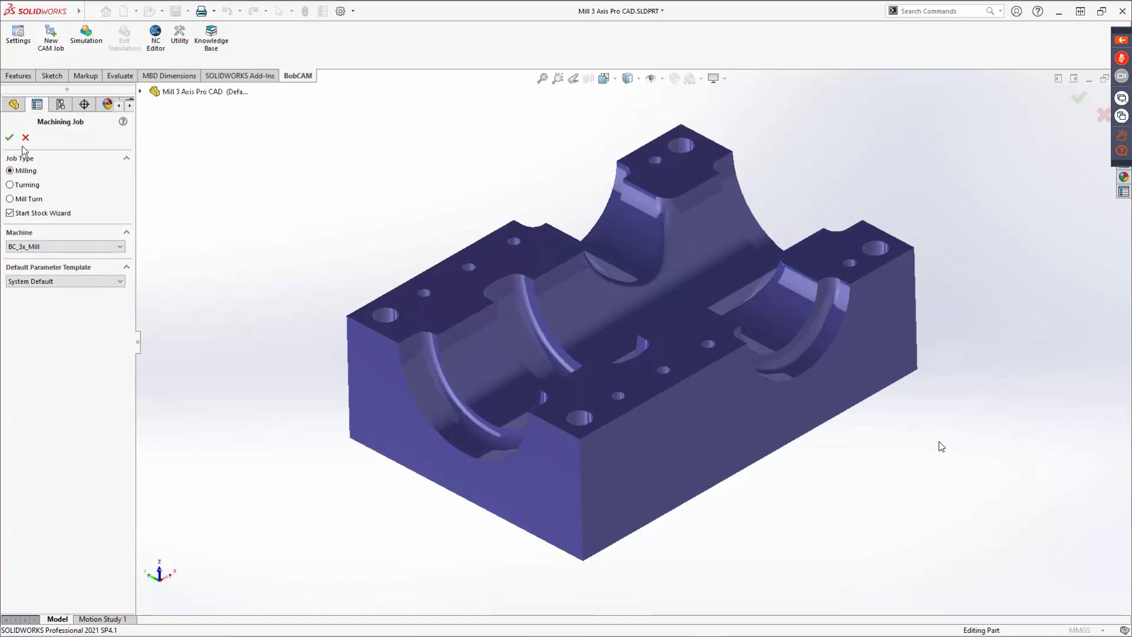
left_click(9, 137)
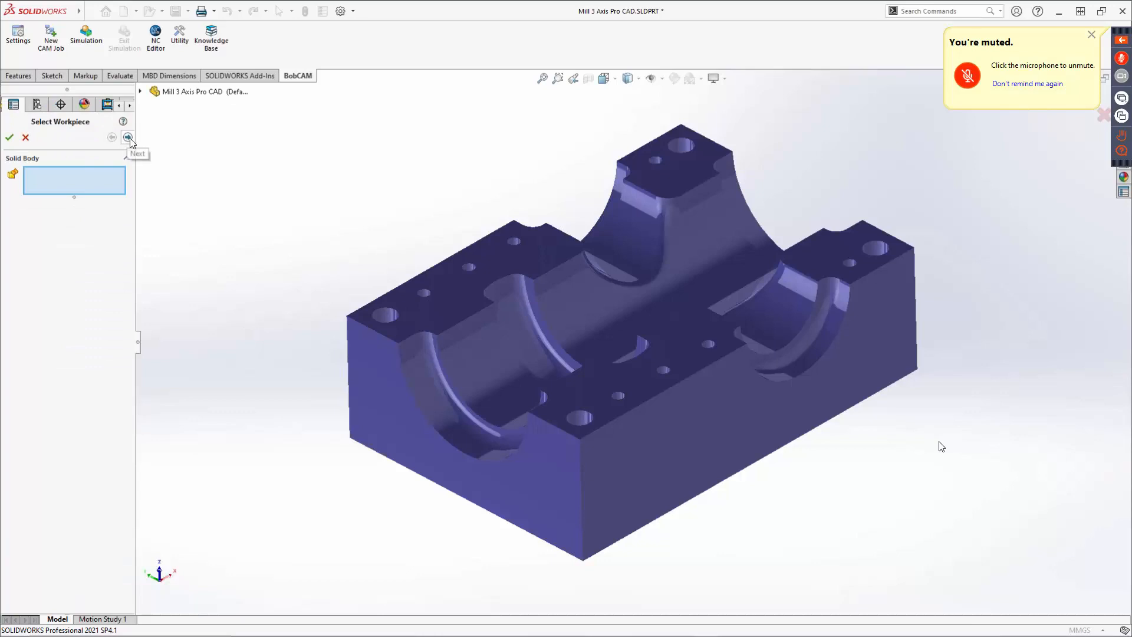
left_click(128, 138)
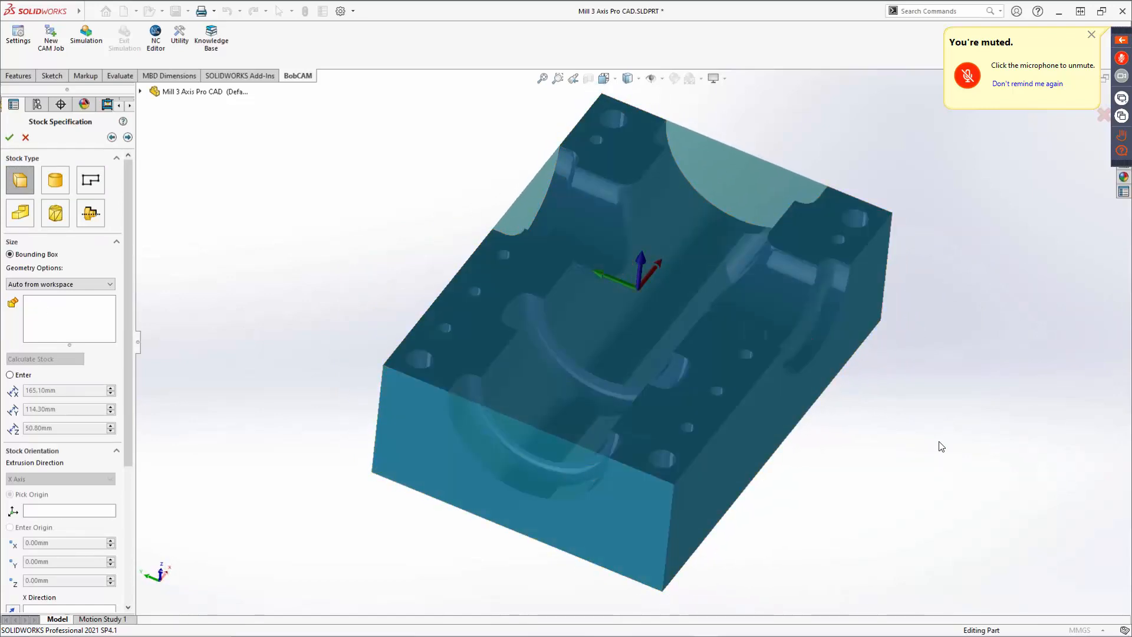
scroll(110, 422, "down", 3)
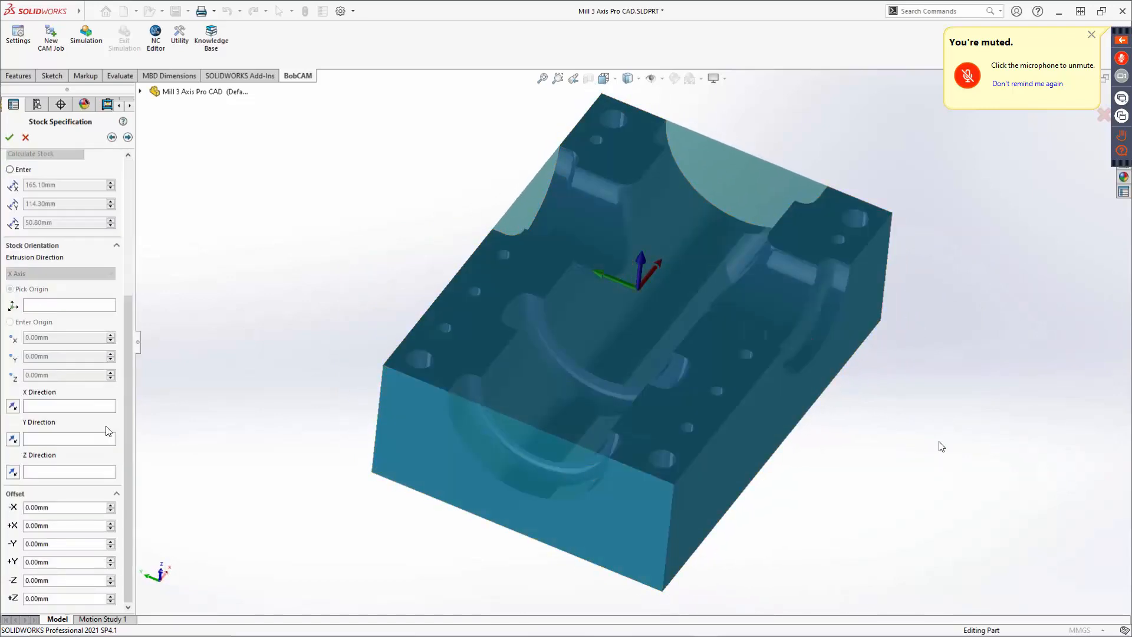
left_click(128, 137)
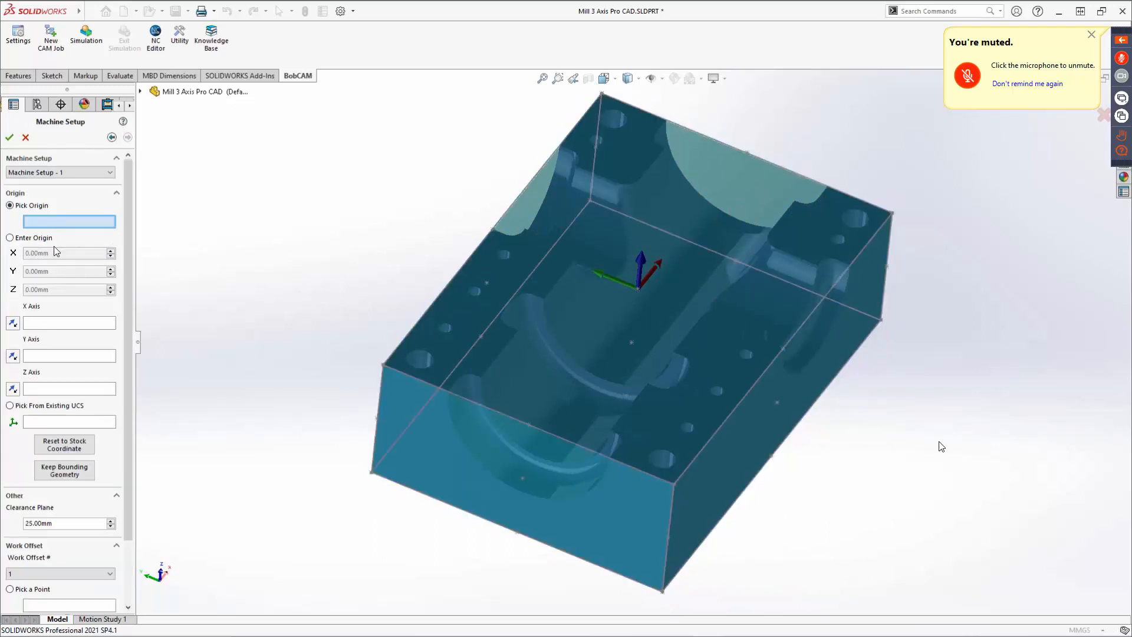
middle_click_drag(687, 350, 714, 265)
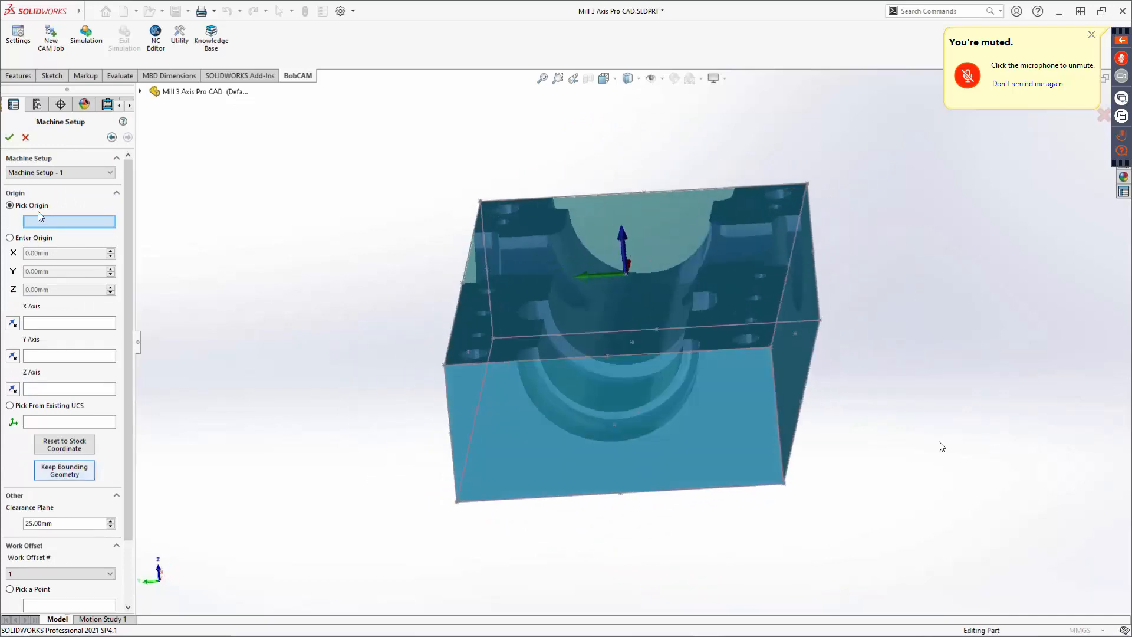
left_click(13, 136)
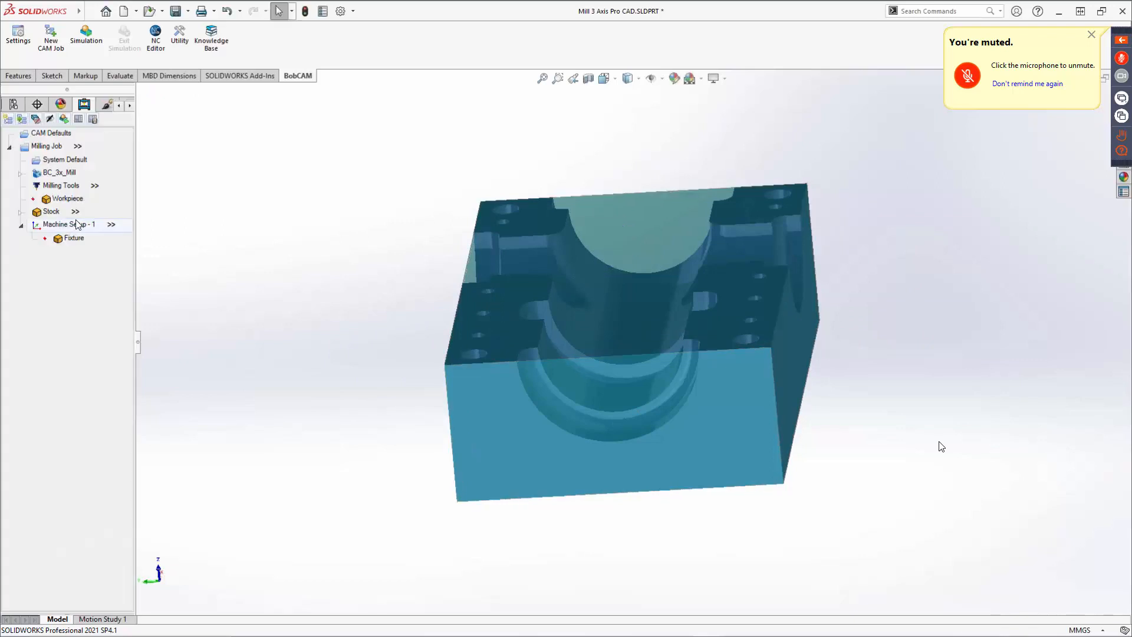
Hide the stock so the part is visible.
right_click(60, 225)
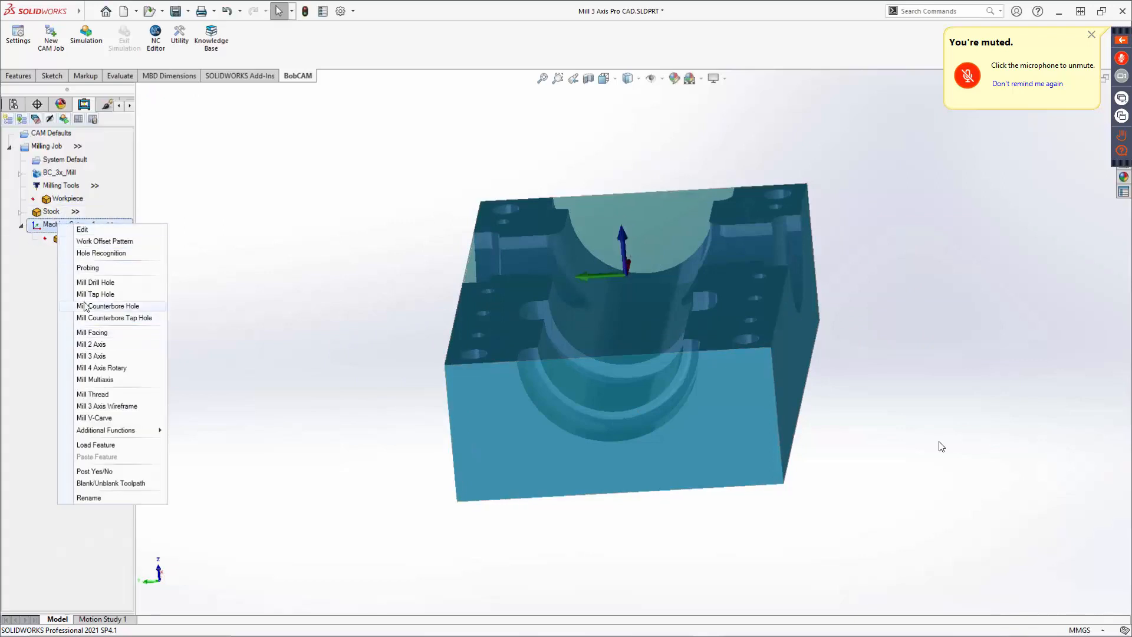
right_click(51, 201)
right_click(40, 213)
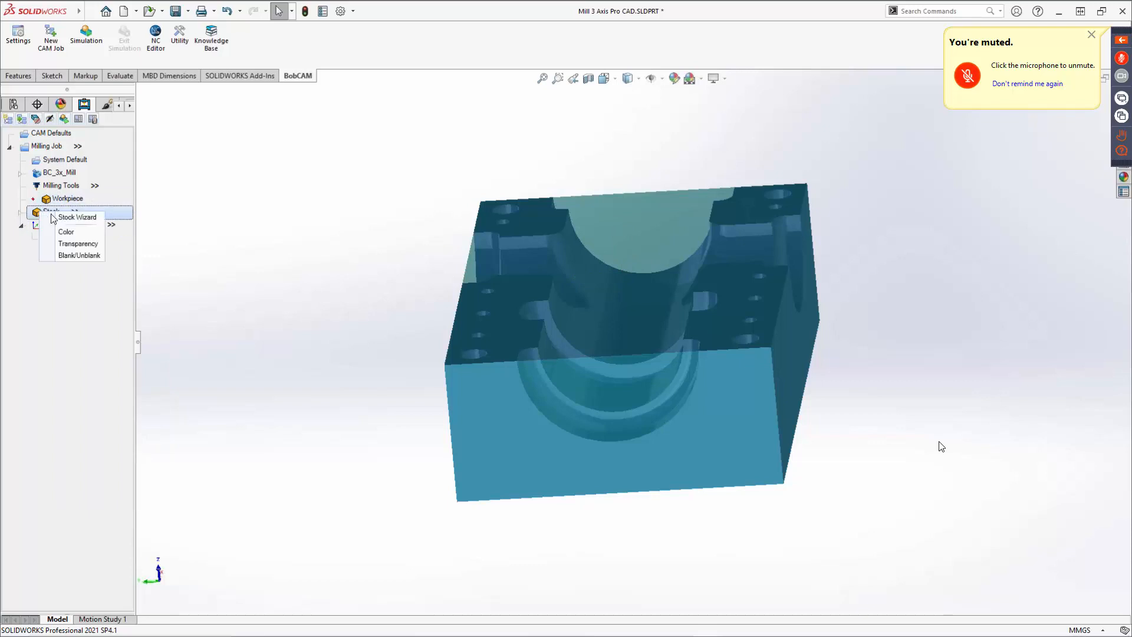
left_click(68, 256)
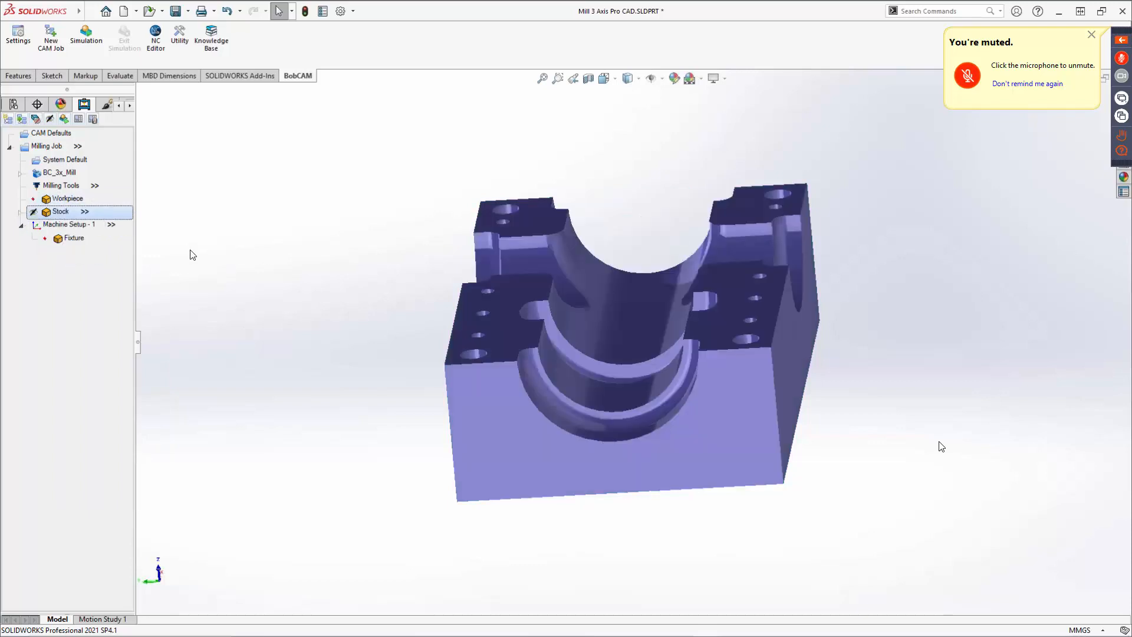
Add a Mill 3 Axis feature to the machine setup and select the whole part body as its geometry.
right_click(64, 225)
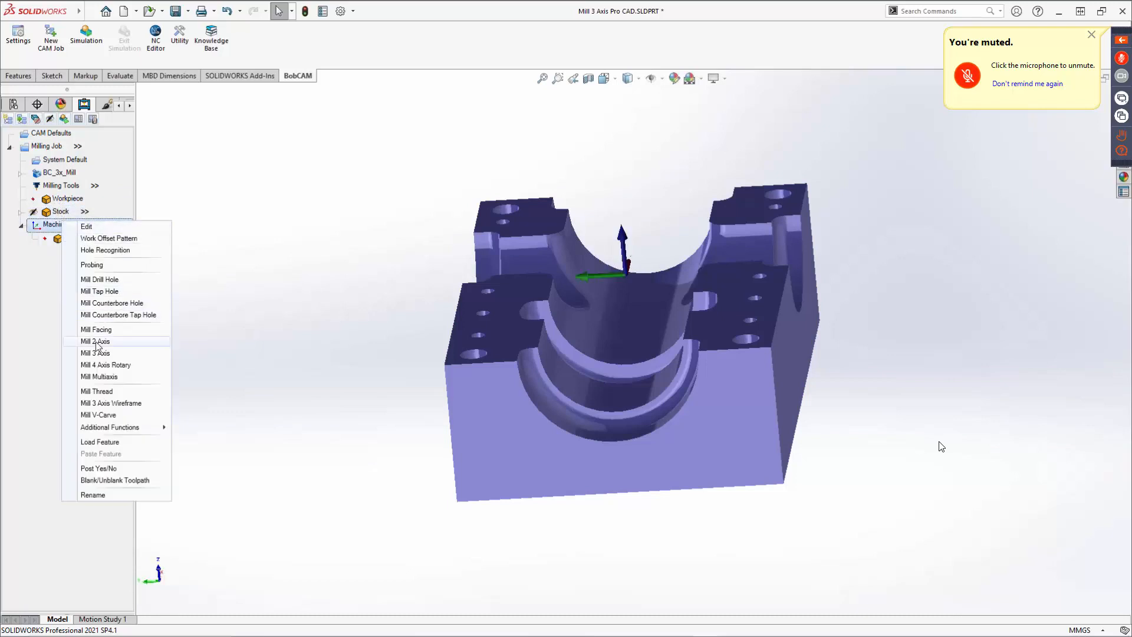
left_click(124, 356)
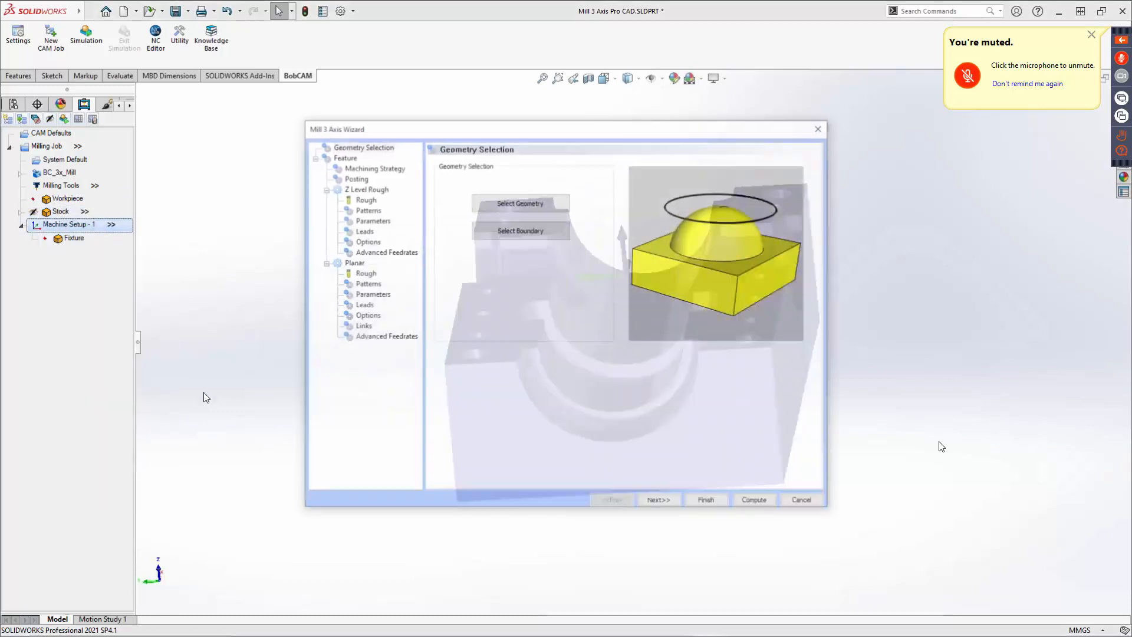
left_click(526, 203)
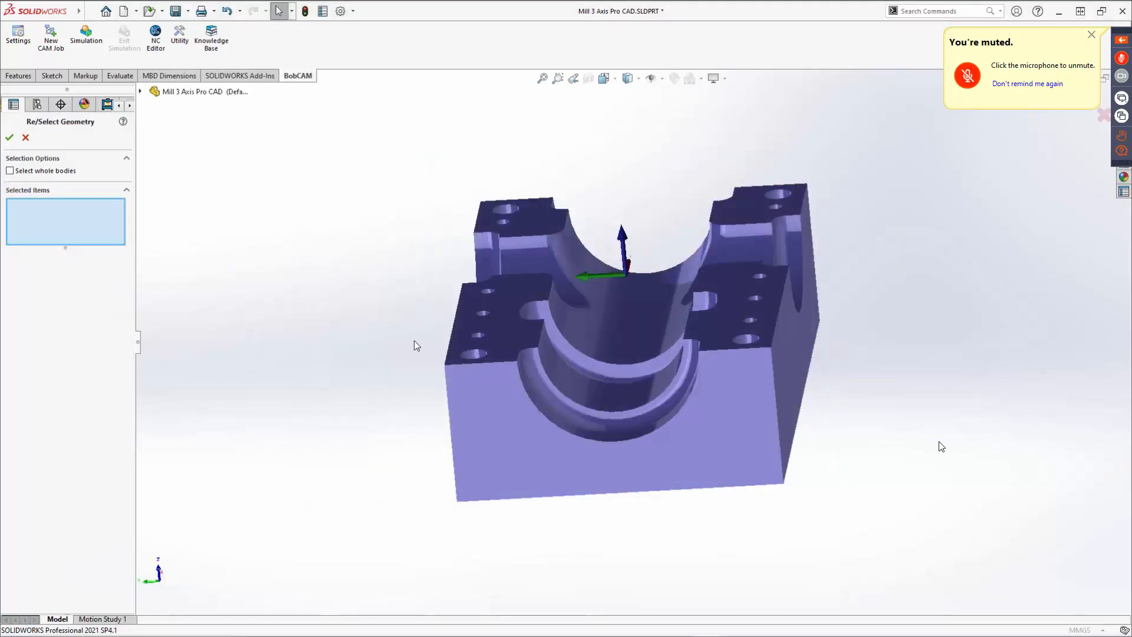
left_click(30, 172)
left_click_drag(387, 144, 906, 522)
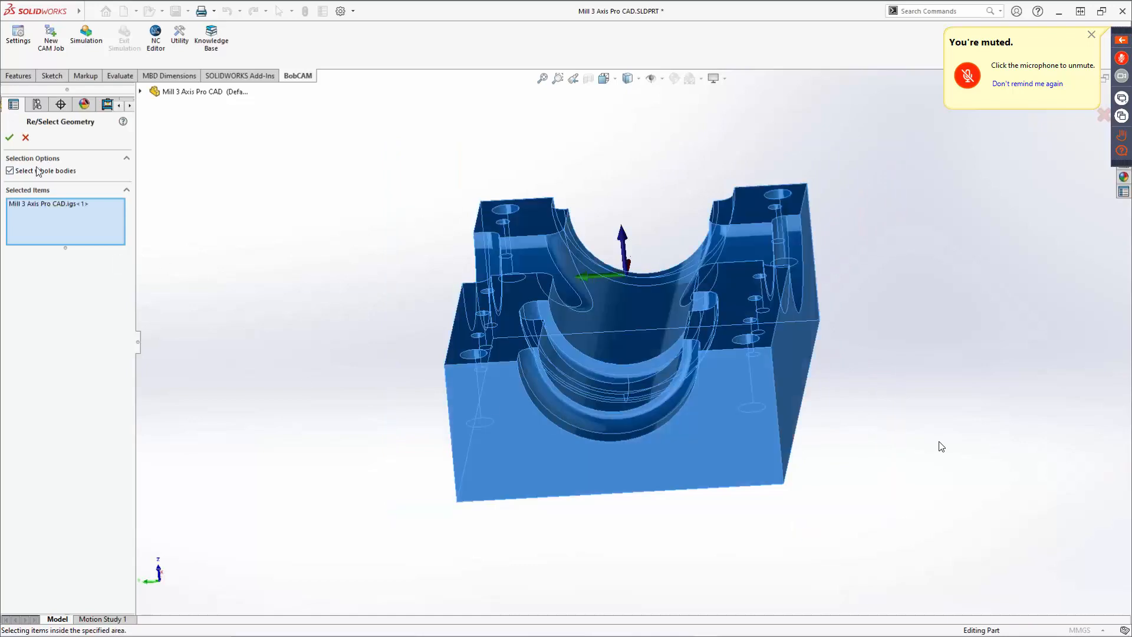
left_click(9, 137)
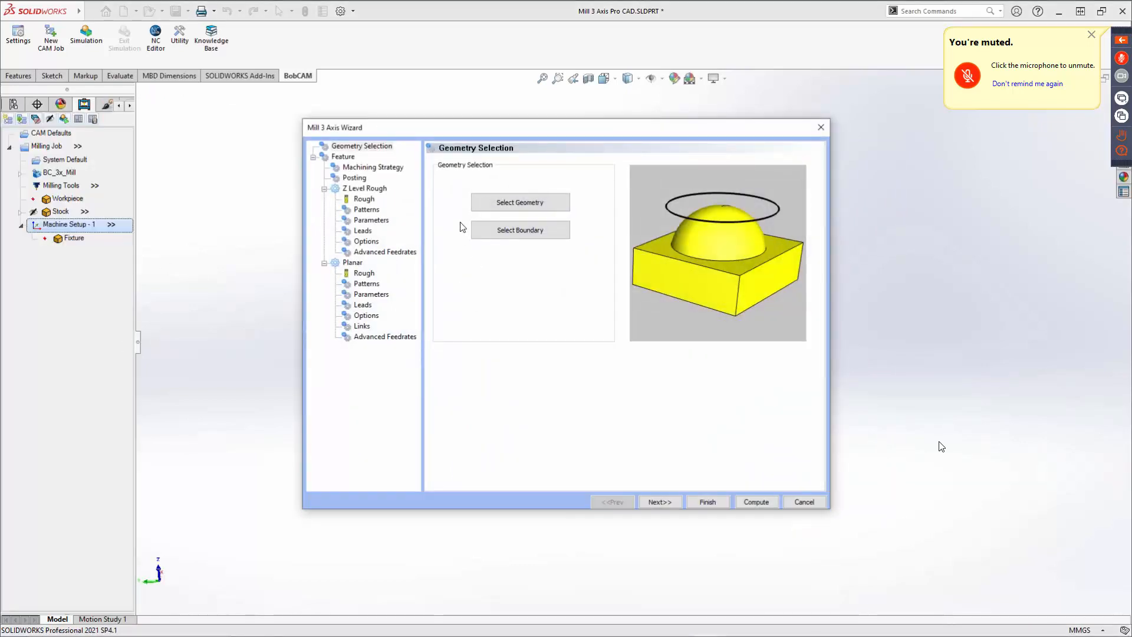
Advance to the machining strategy page and choose the Advanced Rough strategy as the feature's operation.
left_click(657, 502)
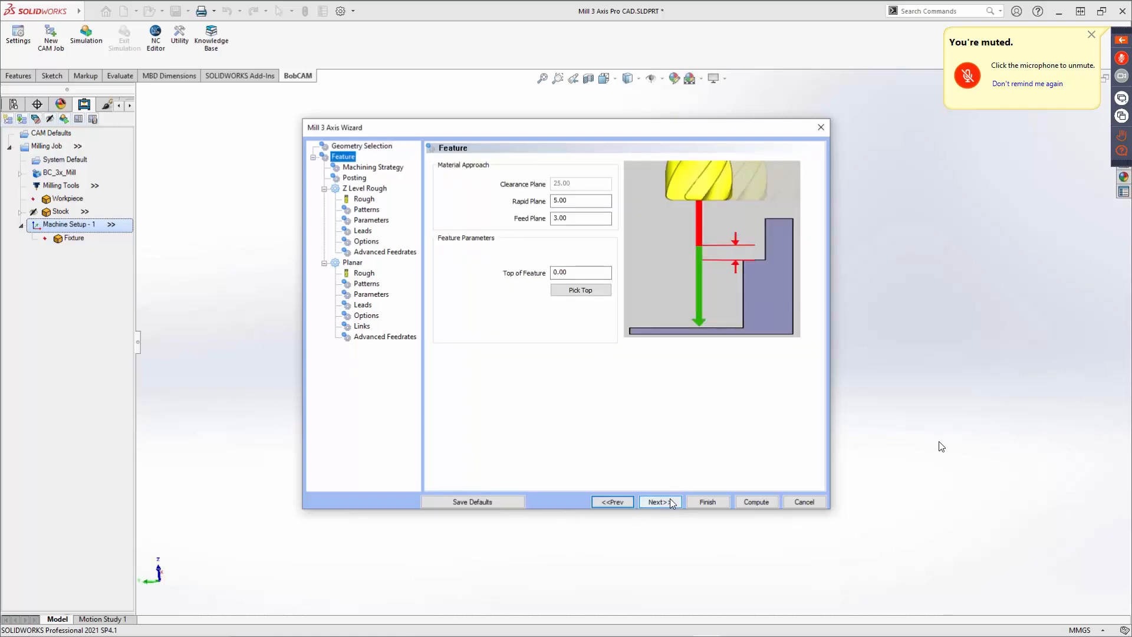
left_click(671, 501)
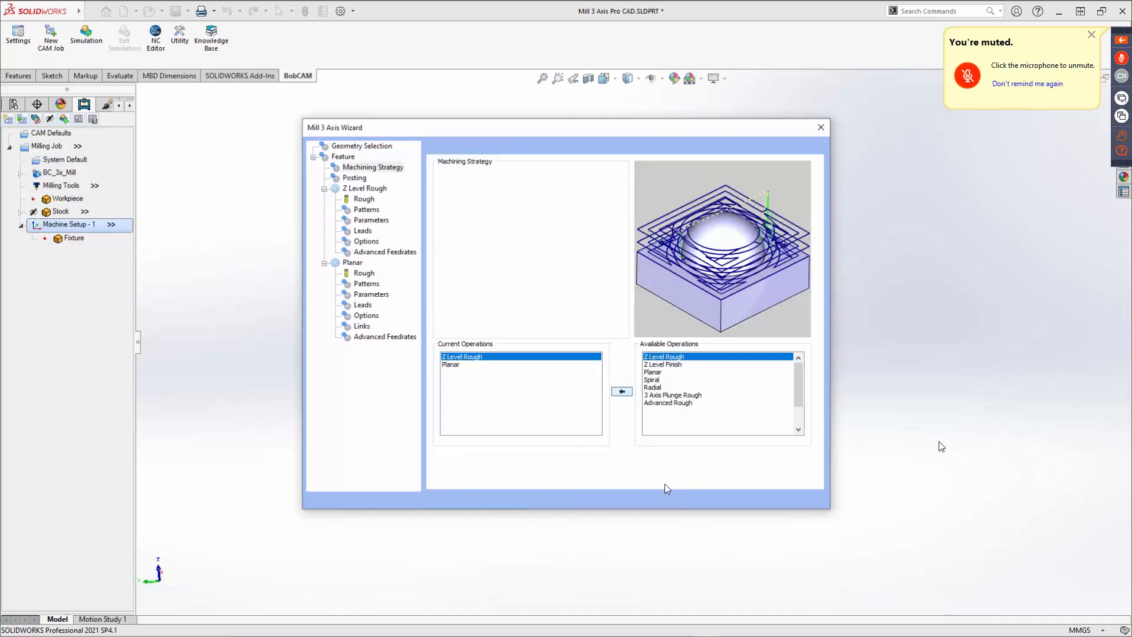
left_click(502, 269)
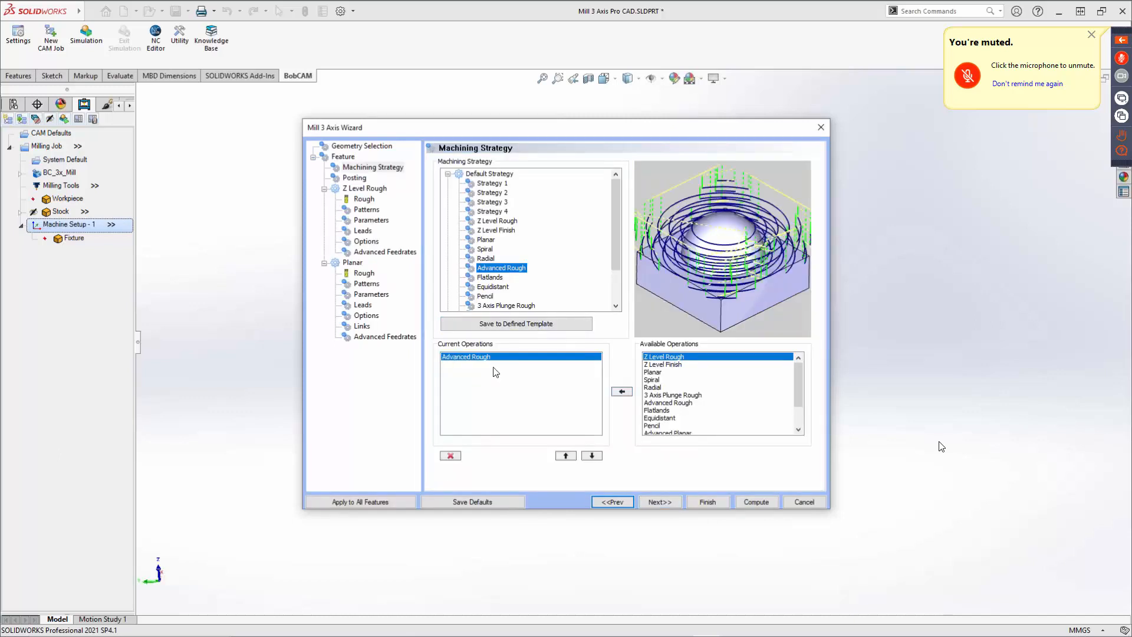
scroll(677, 407, "down", 1)
scroll(677, 407, "down", 1)
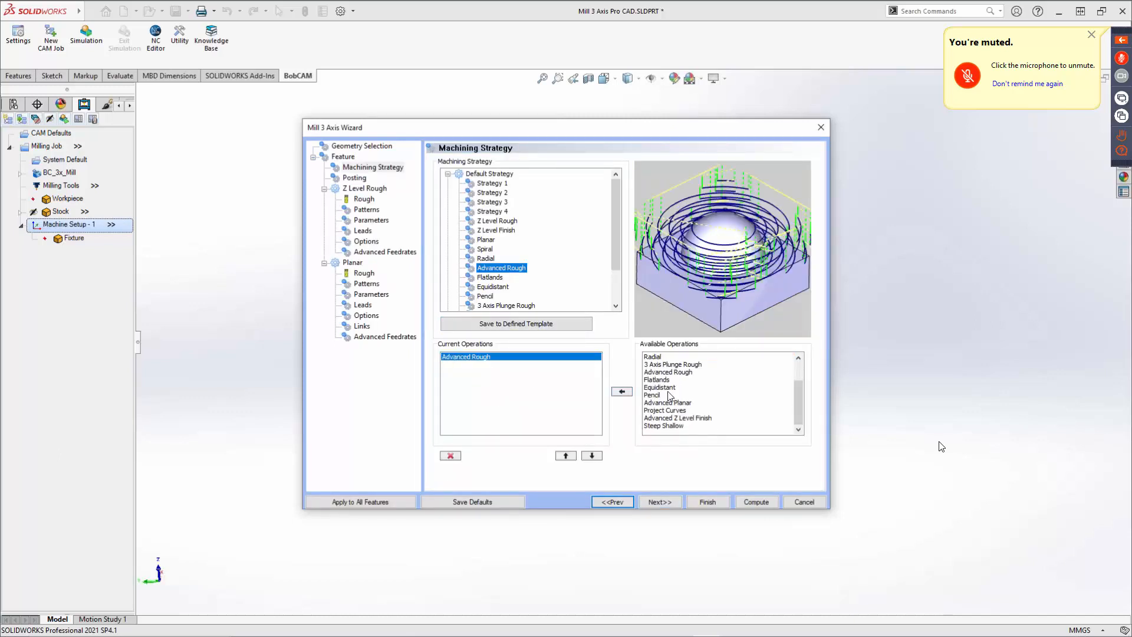
Add the Equidistant, Advanced Planar, Advanced Z Level Finish and Steep Shallow operations to the current operations list.
left_click(669, 388)
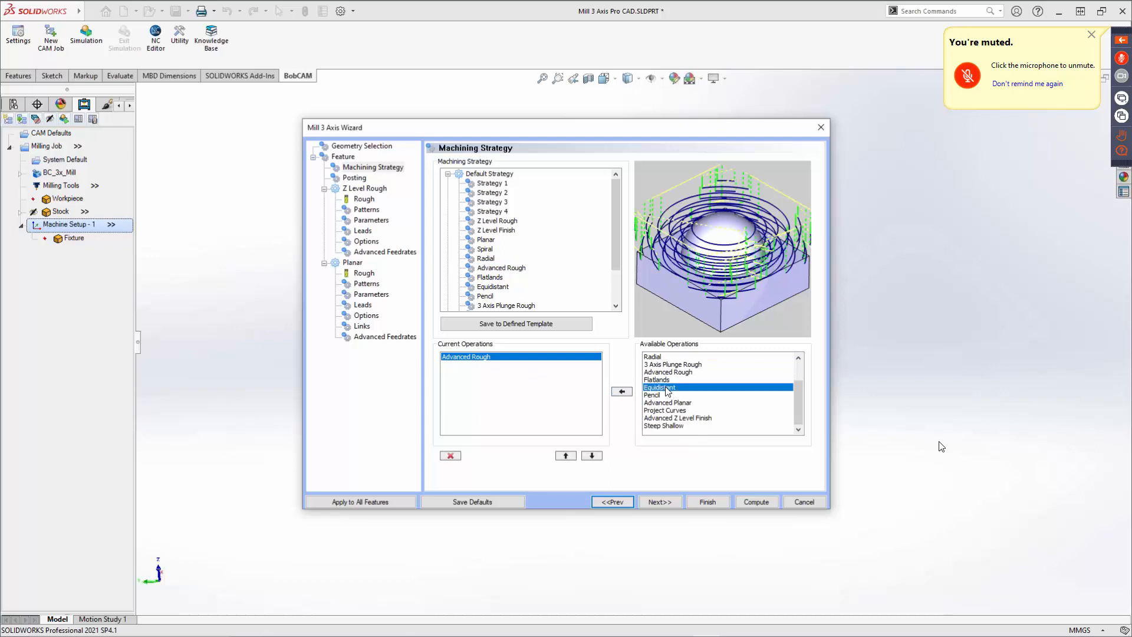
left_click(622, 393)
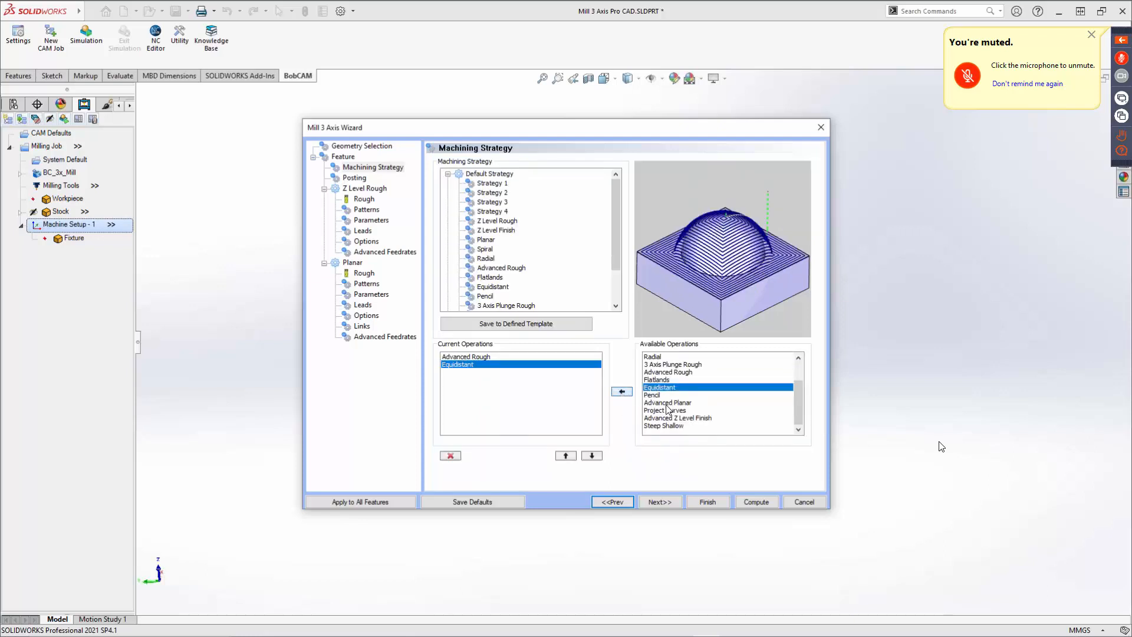
left_click(667, 402)
left_click(622, 391)
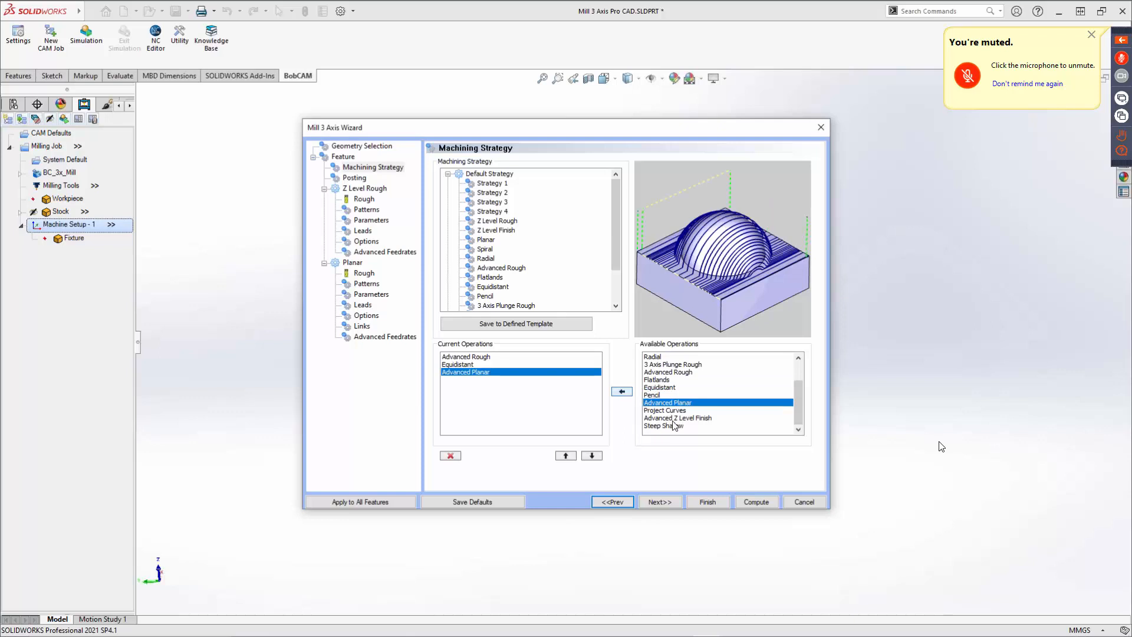
left_click(674, 418)
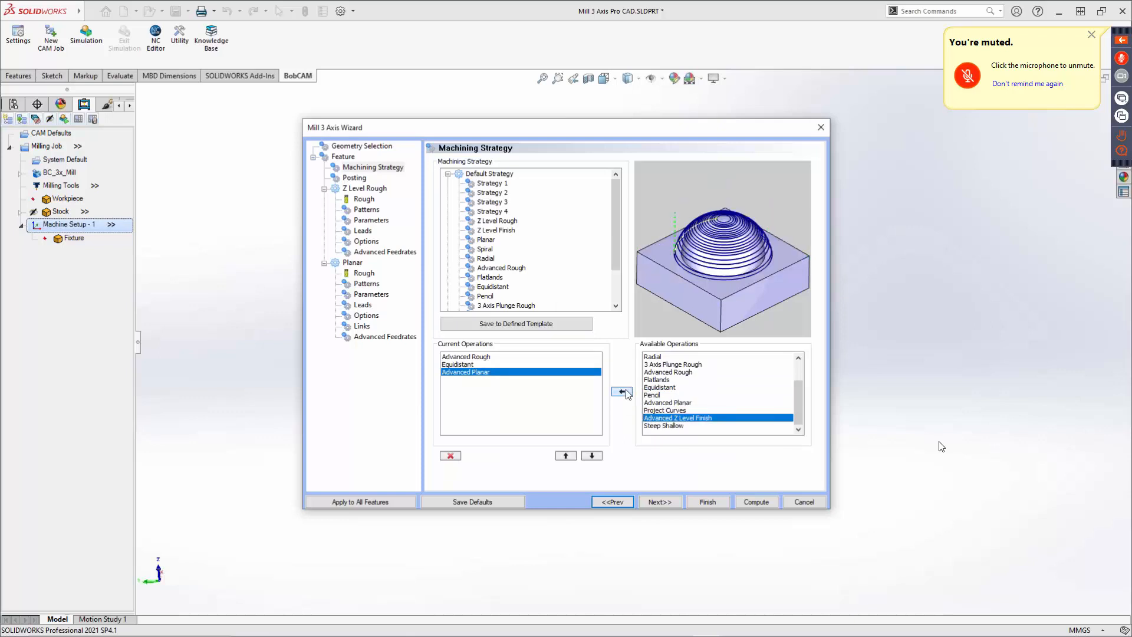
left_click(623, 392)
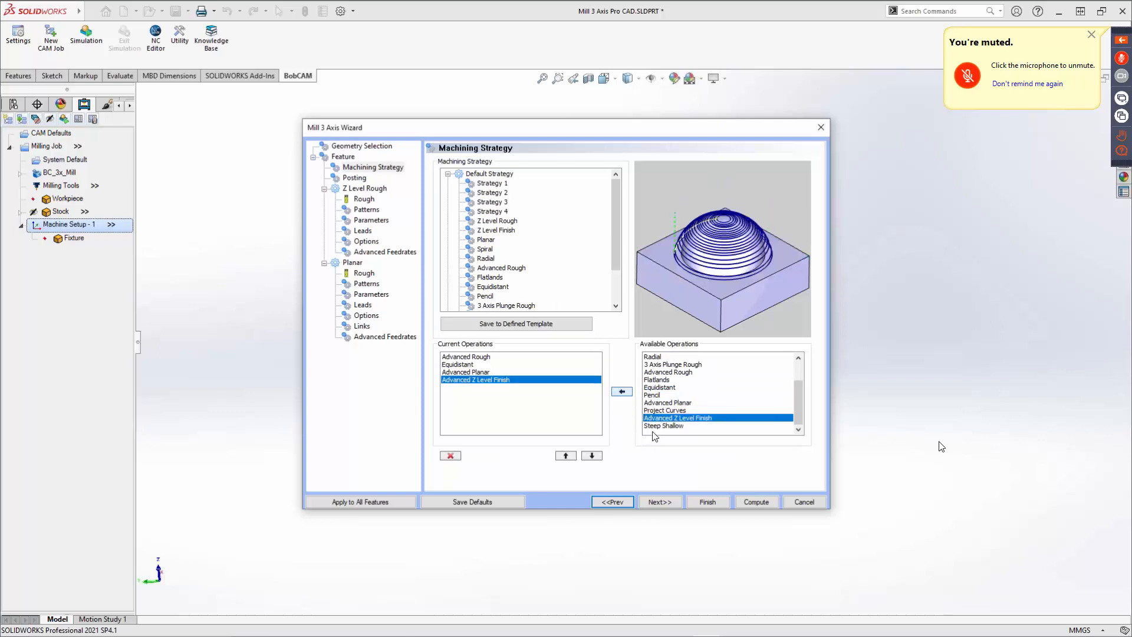
left_click(664, 426)
left_click(622, 392)
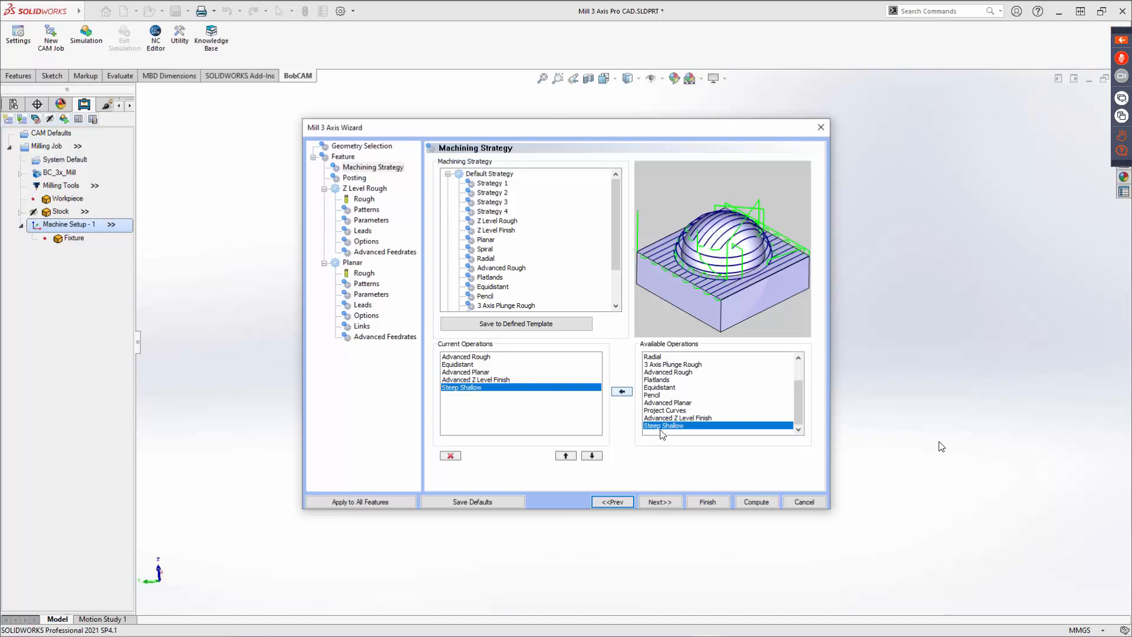
Enable Arc Fit in the posting parameters and finish the Mill 3 Axis wizard.
left_click(664, 502)
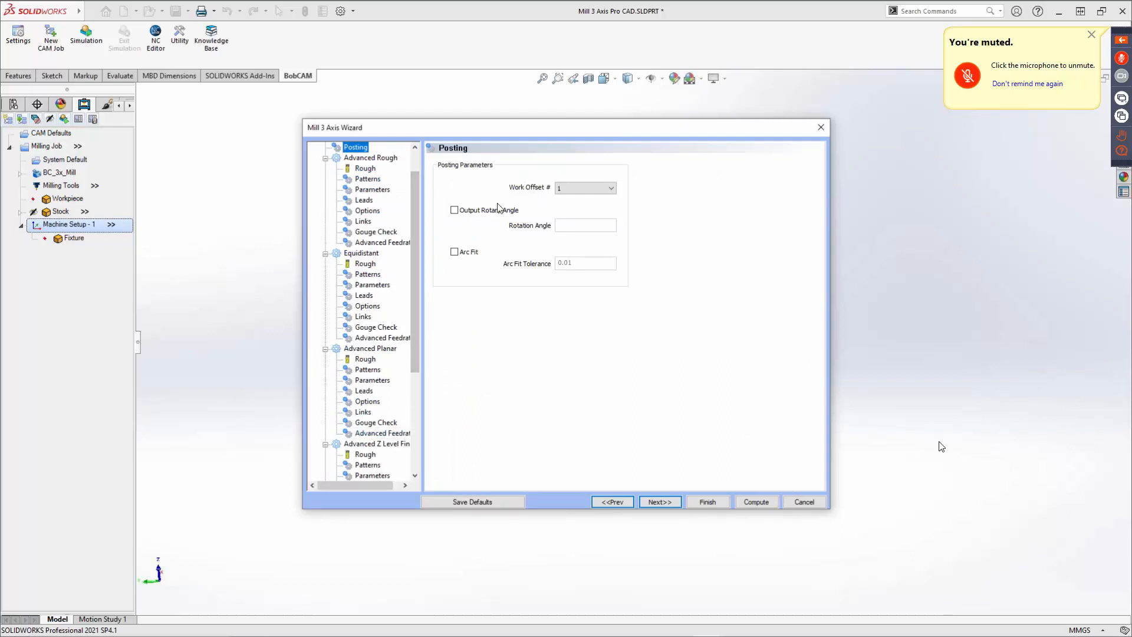
left_click(454, 252)
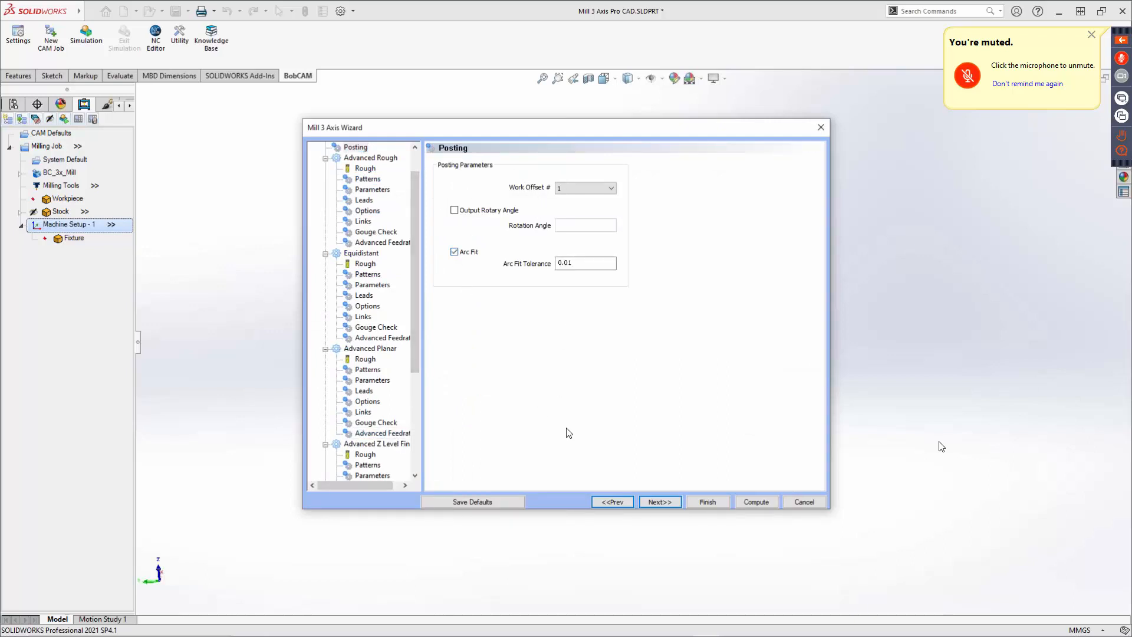
left_click(659, 500)
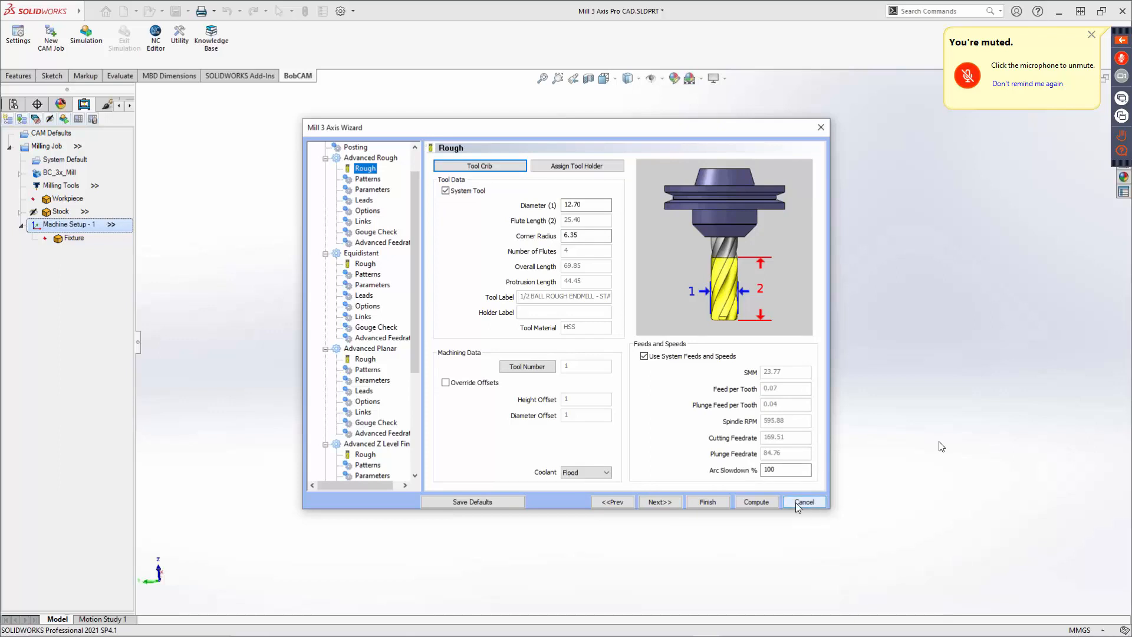
left_click(708, 502)
Switch the document units to IPS (inch, pound, second).
left_click(1100, 630)
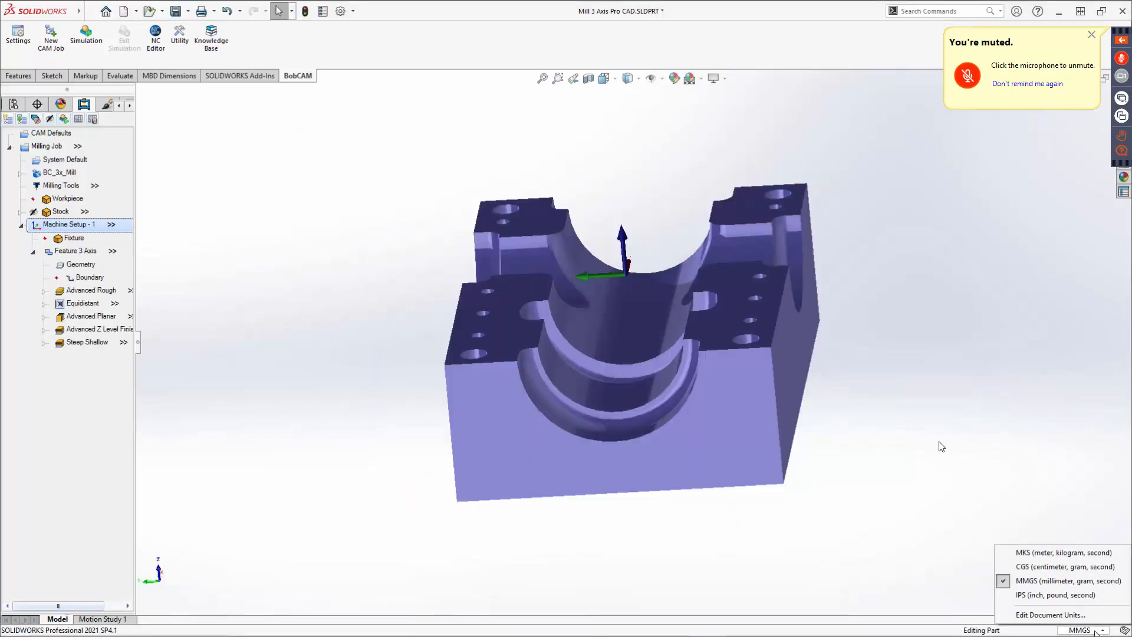
left_click(1029, 595)
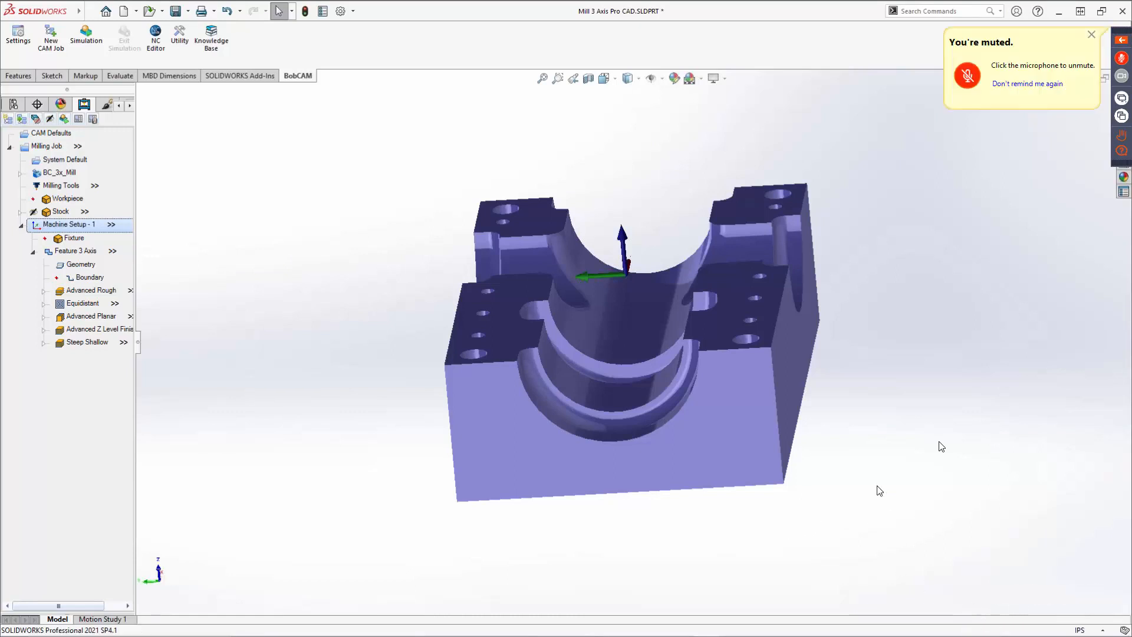
Reopen the 3-axis feature and assign a 3/8 FLAT ENDMILL - STANDARD from the tool library to the Advanced Rough operation.
right_click(76, 251)
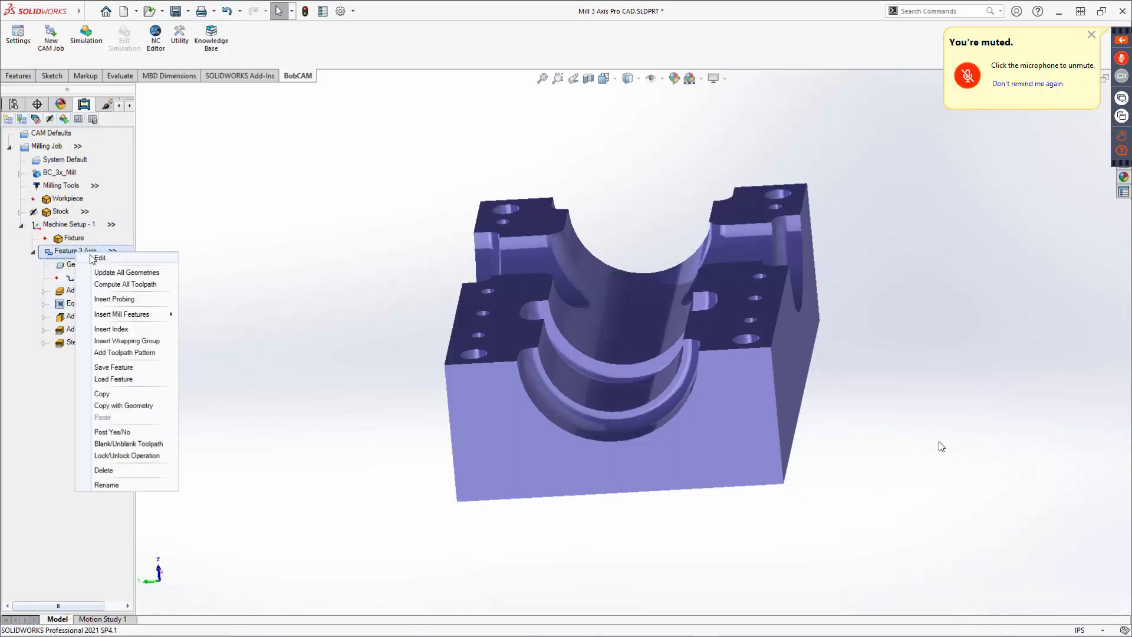
left_click(97, 258)
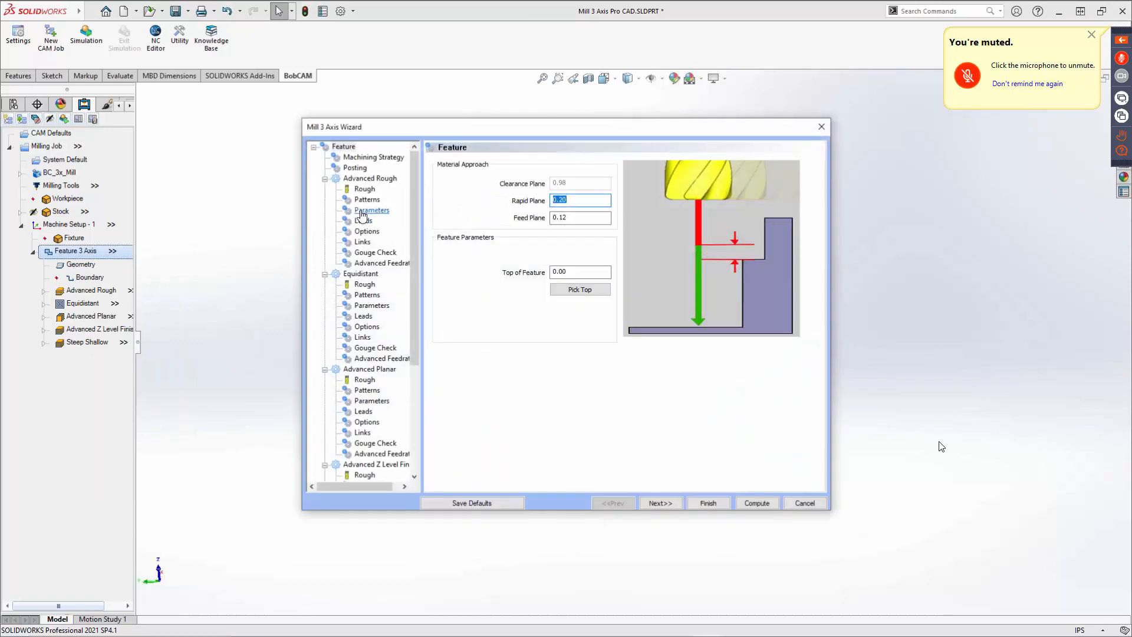
left_click(364, 189)
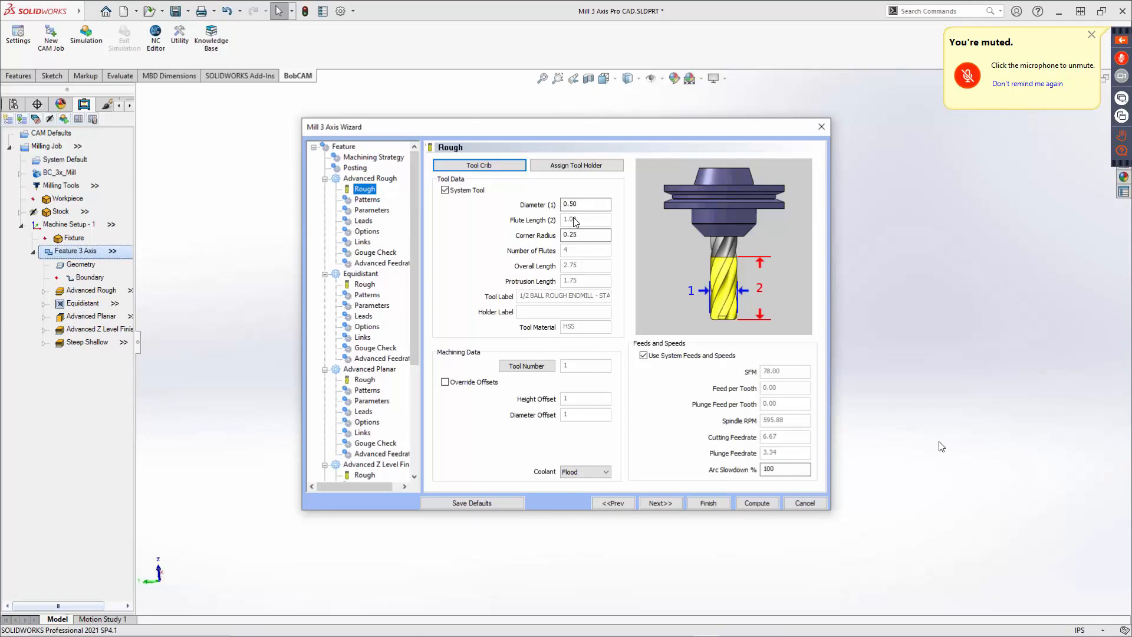
left_click(508, 167)
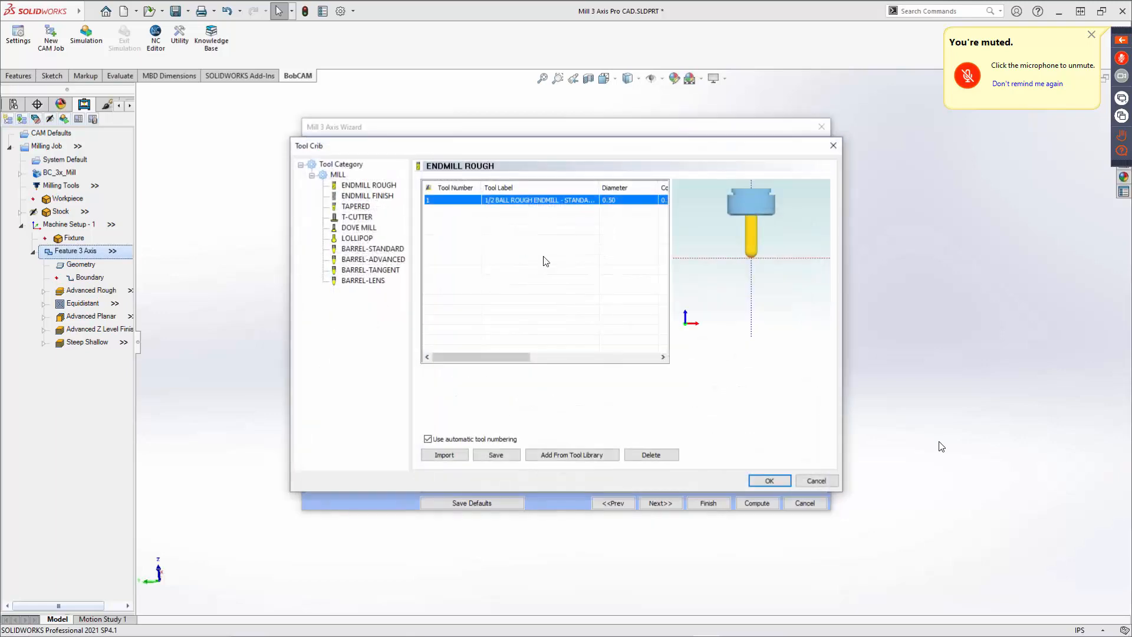
left_click(373, 185)
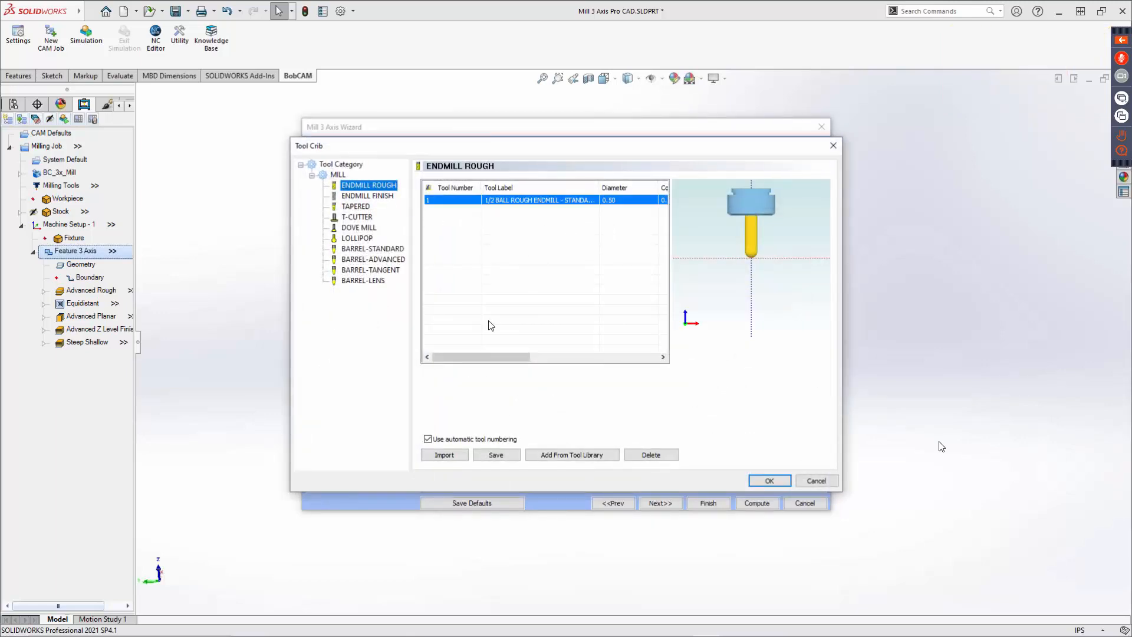
left_click(570, 456)
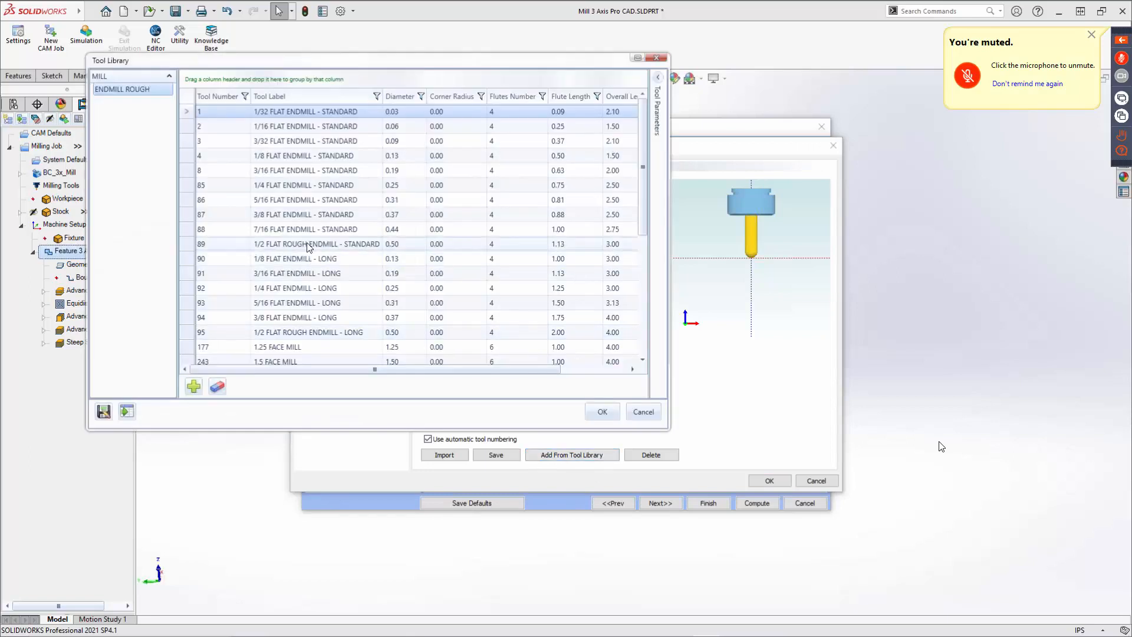
left_click(297, 215)
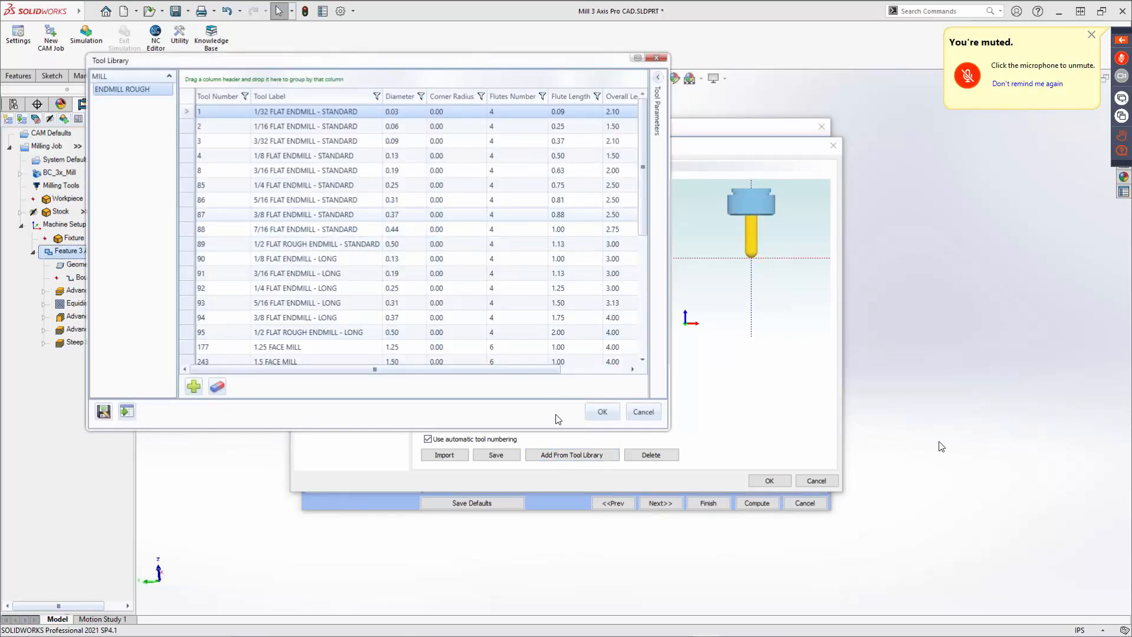
left_click(771, 481)
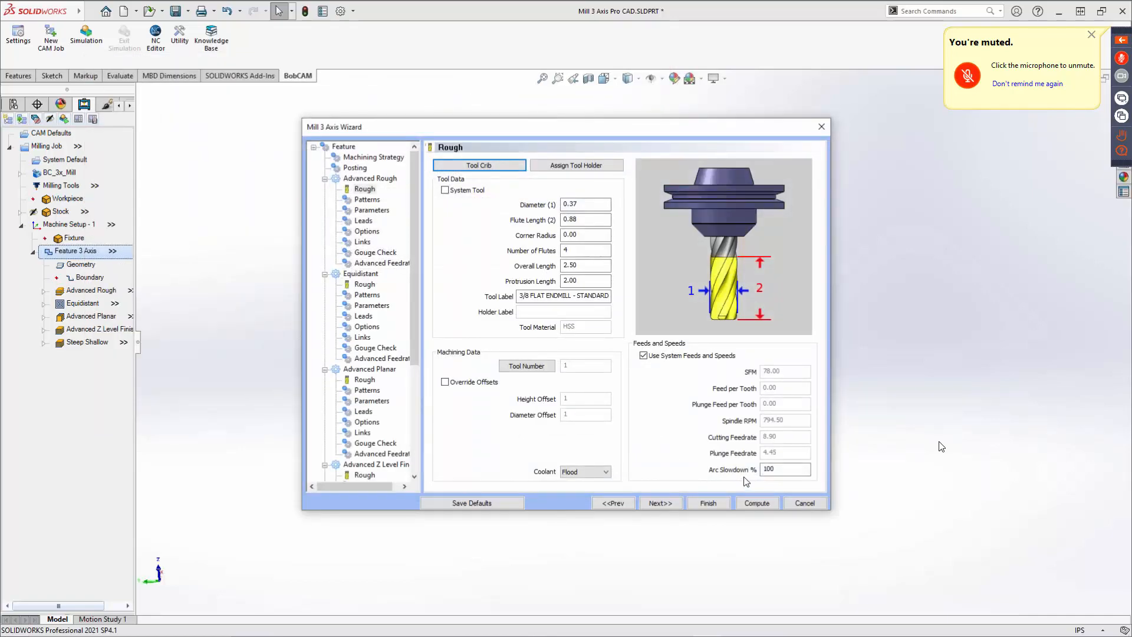
Turn on Num. of Intermediate Steps in the Advanced Rough parameters.
left_click(661, 503)
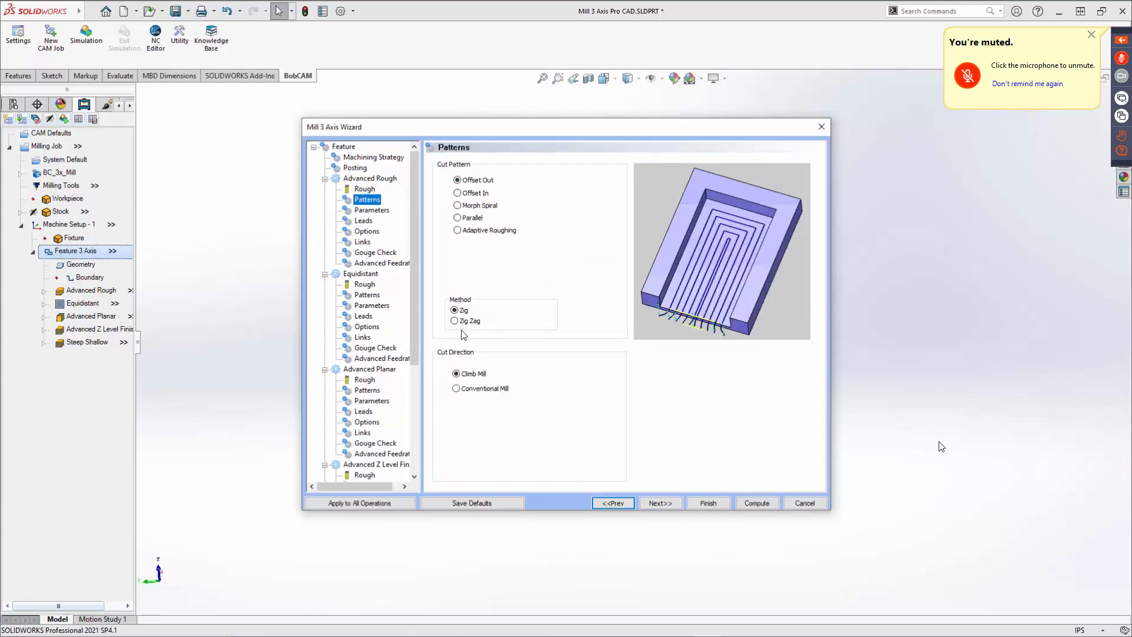
left_click(661, 503)
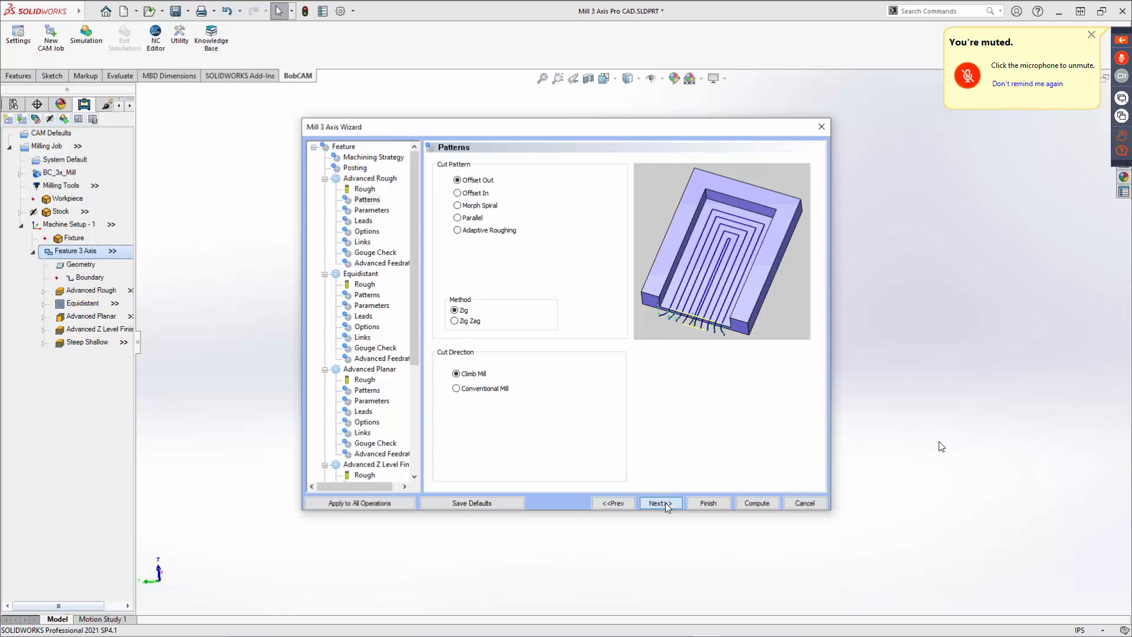
mouse_move(591, 180)
left_mouse_down()
mouse_move(558, 183)
mouse_move(520, 207)
left_mouse_up()
left_click(471, 234)
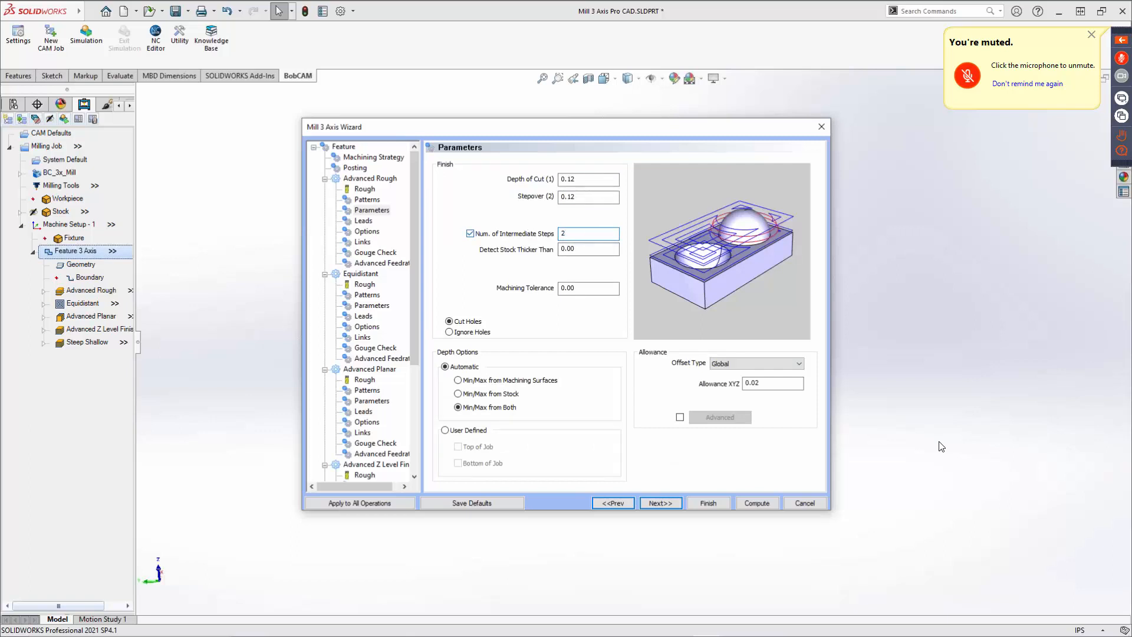
left_click(761, 383)
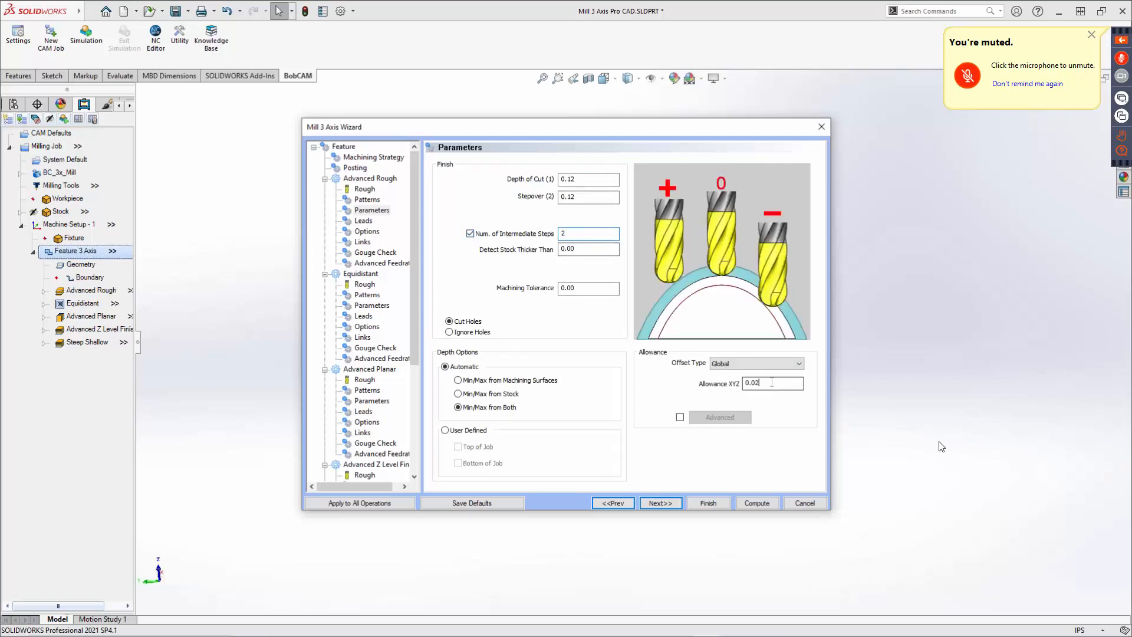
Review the Advanced Rough leads, options, links, gouge check and feedrate pages through to the Equidistant tool page.
left_click(660, 503)
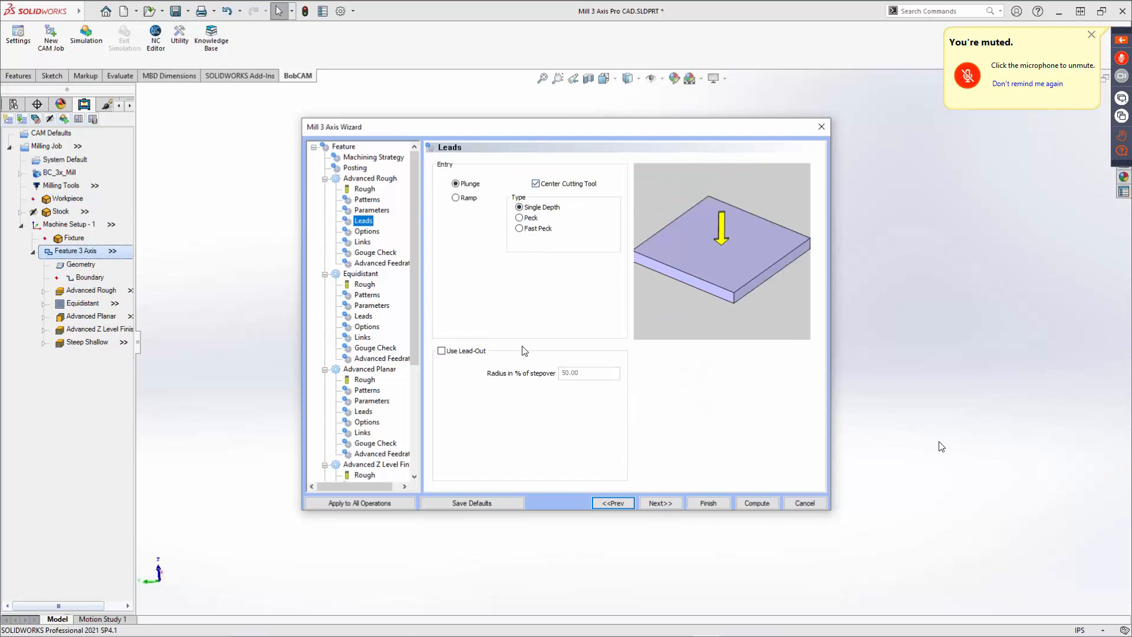
left_click(660, 503)
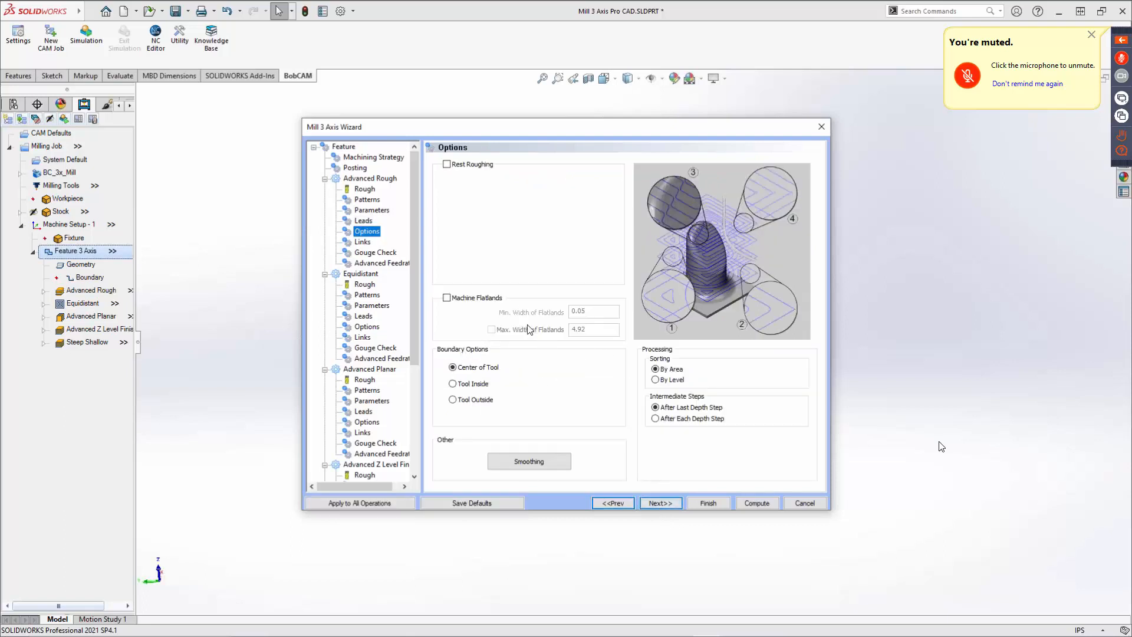
left_click(660, 502)
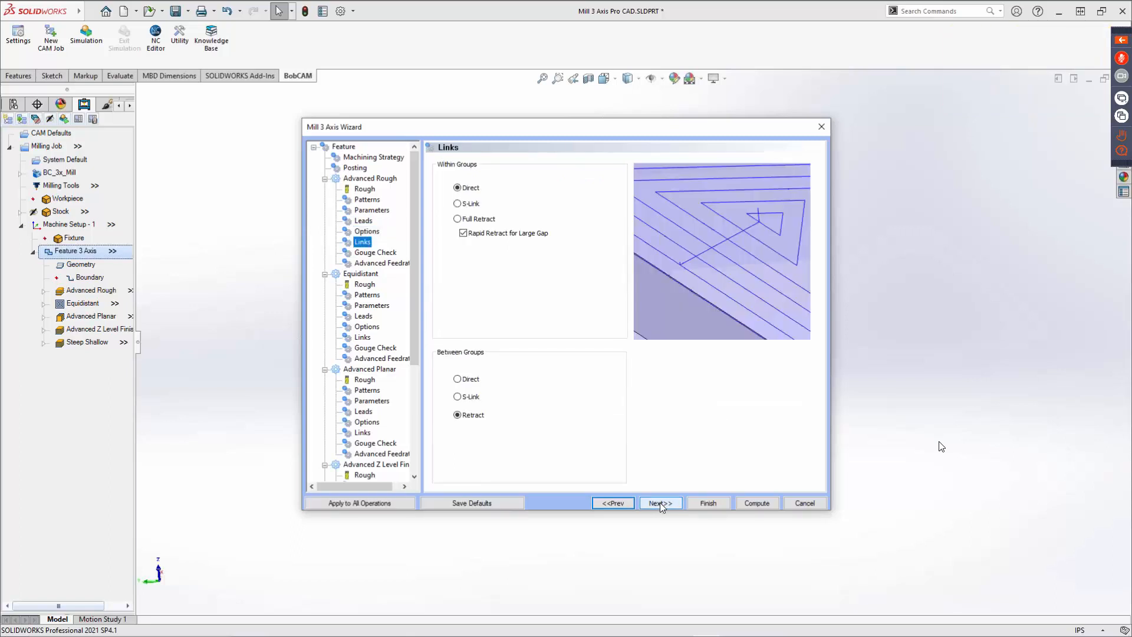
left_click(662, 502)
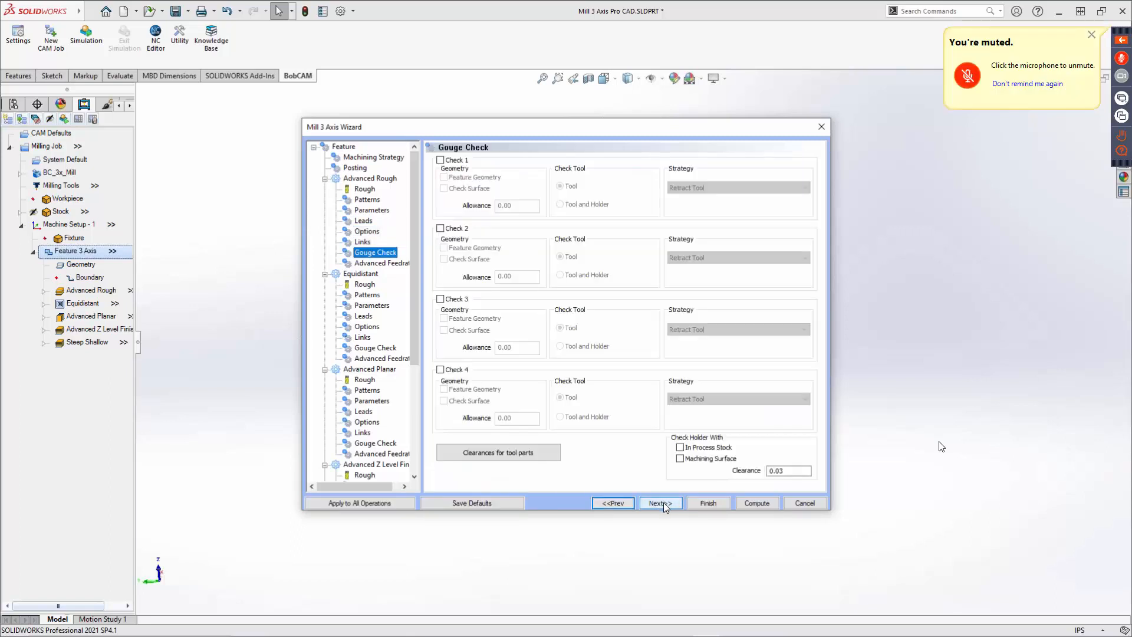
left_click(664, 502)
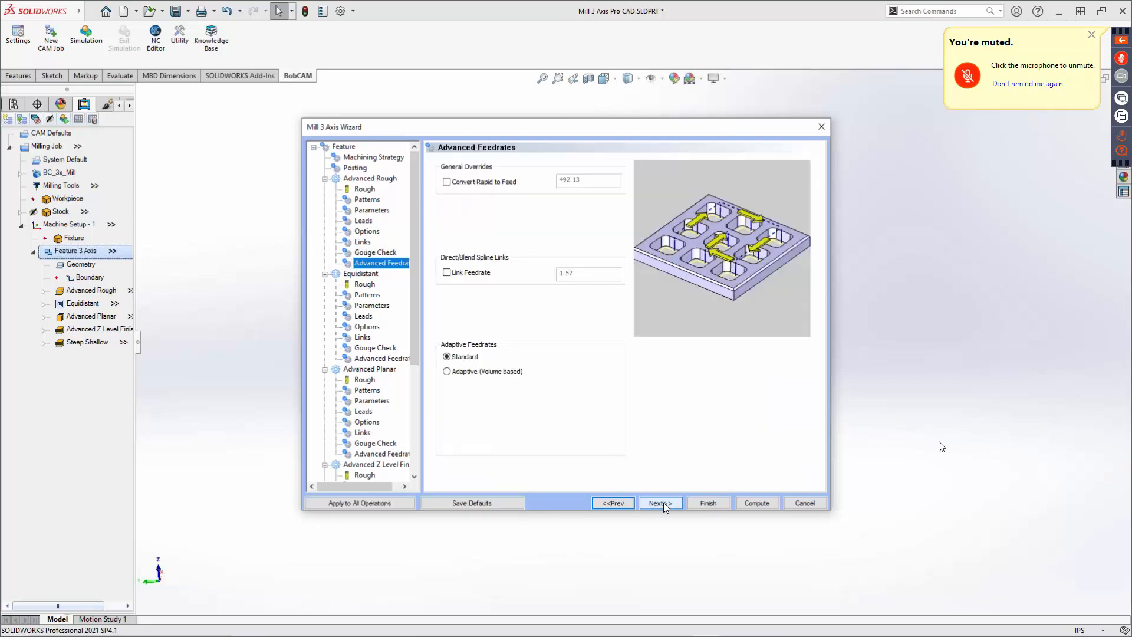
left_click(663, 502)
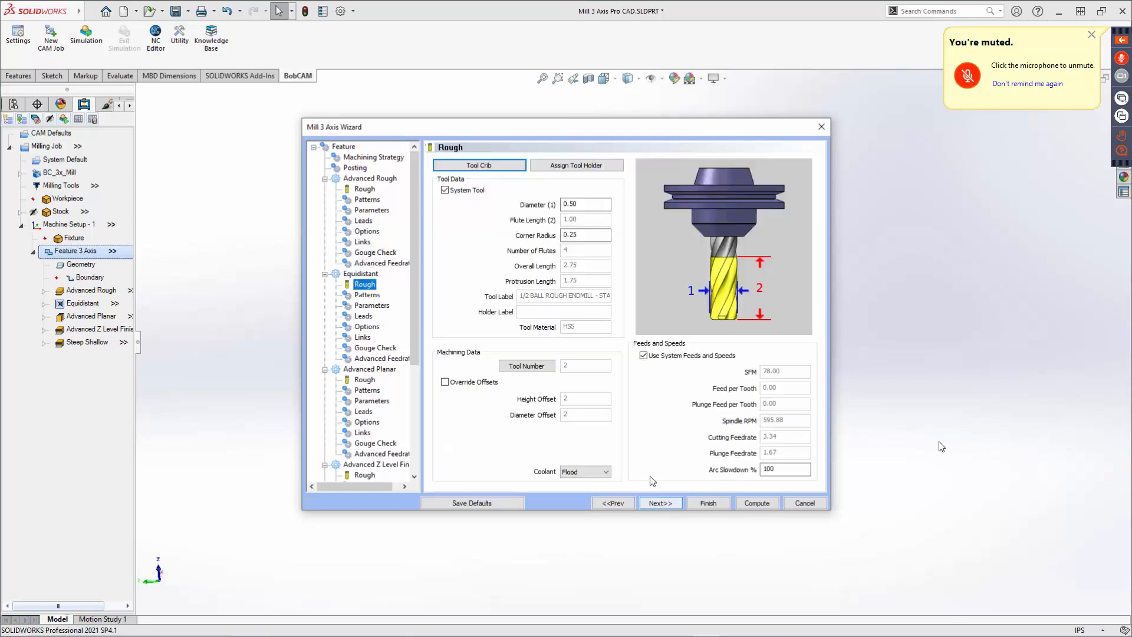
Assign a 1/4 BALL ENDMILL - STANDARD from the tool library's endmill finish category to the Equidistant finish operation.
left_click(511, 166)
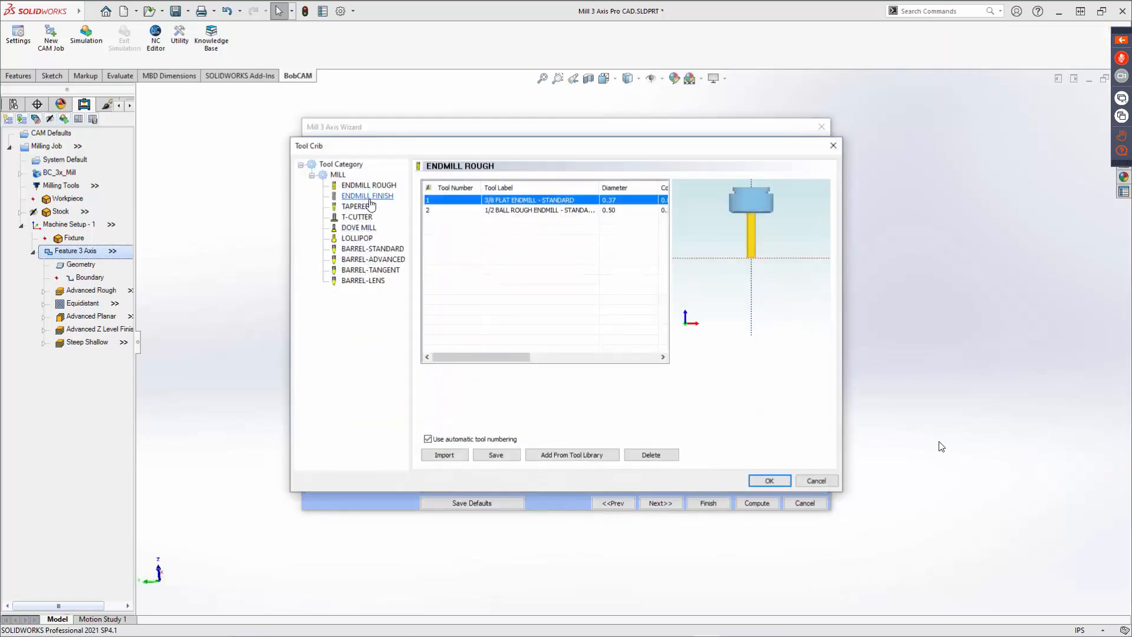
left_click(373, 197)
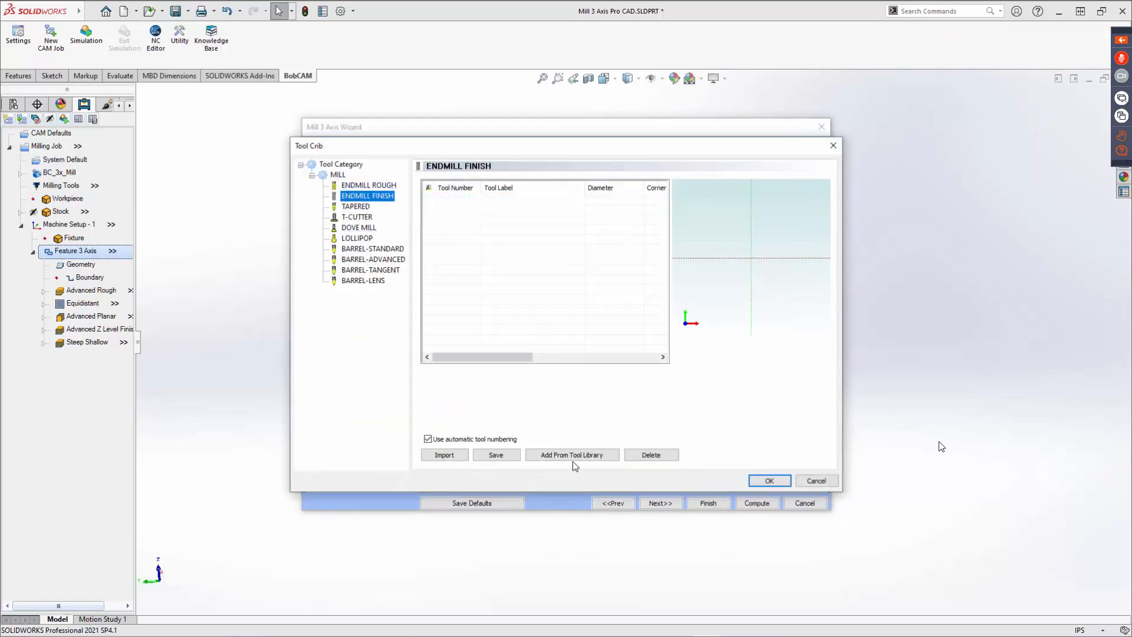
left_click(572, 455)
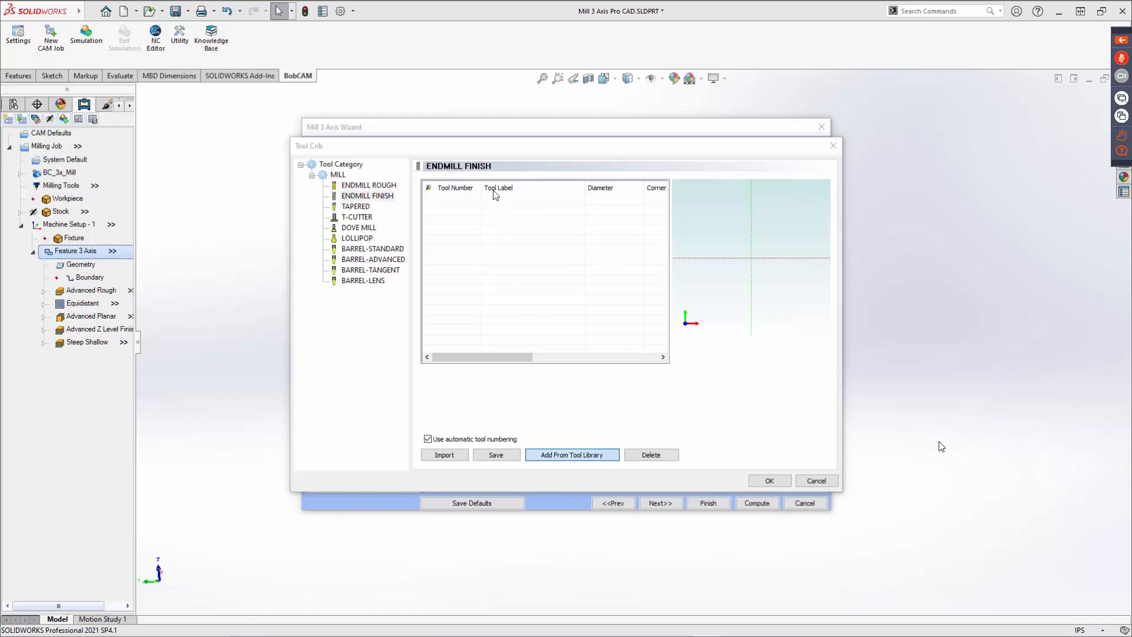
left_click(292, 96)
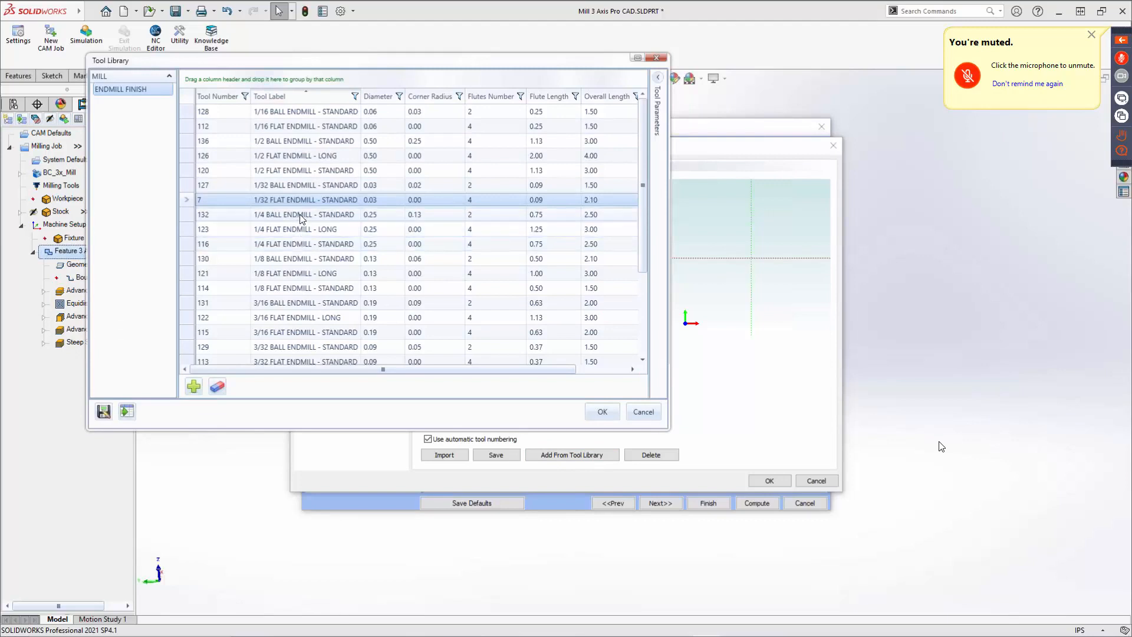
left_click(341, 216)
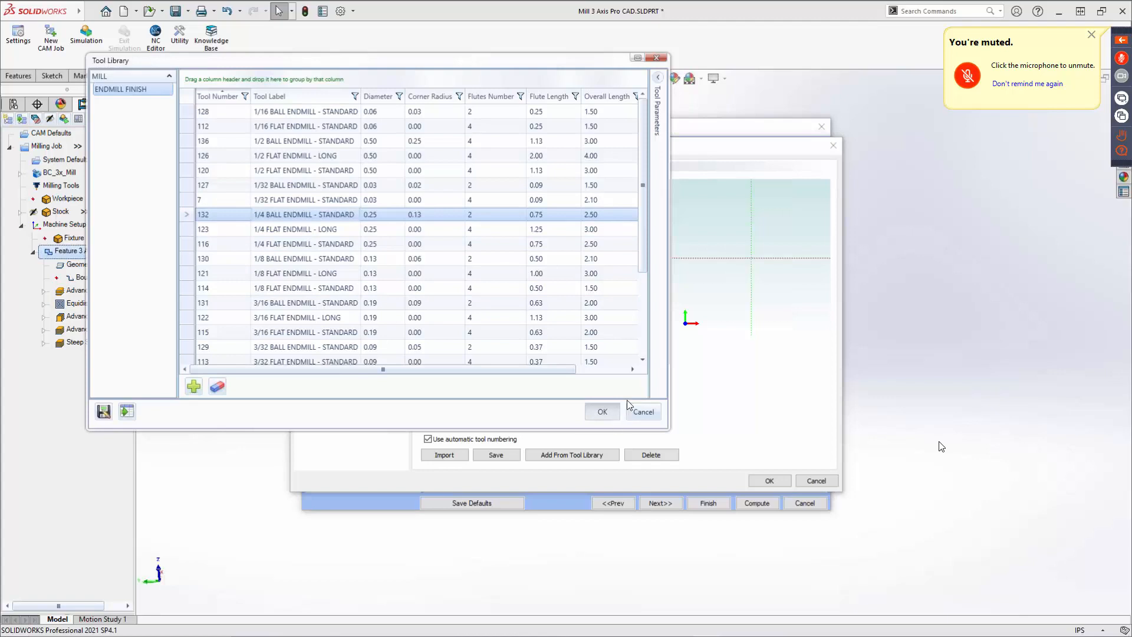
left_click(616, 412)
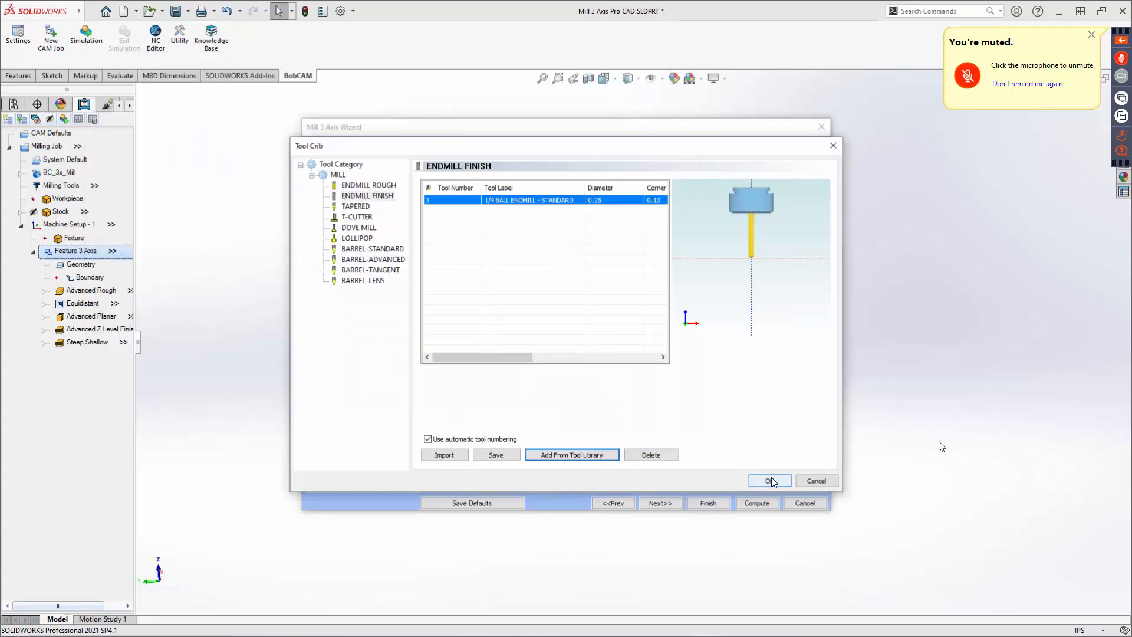
left_click(770, 481)
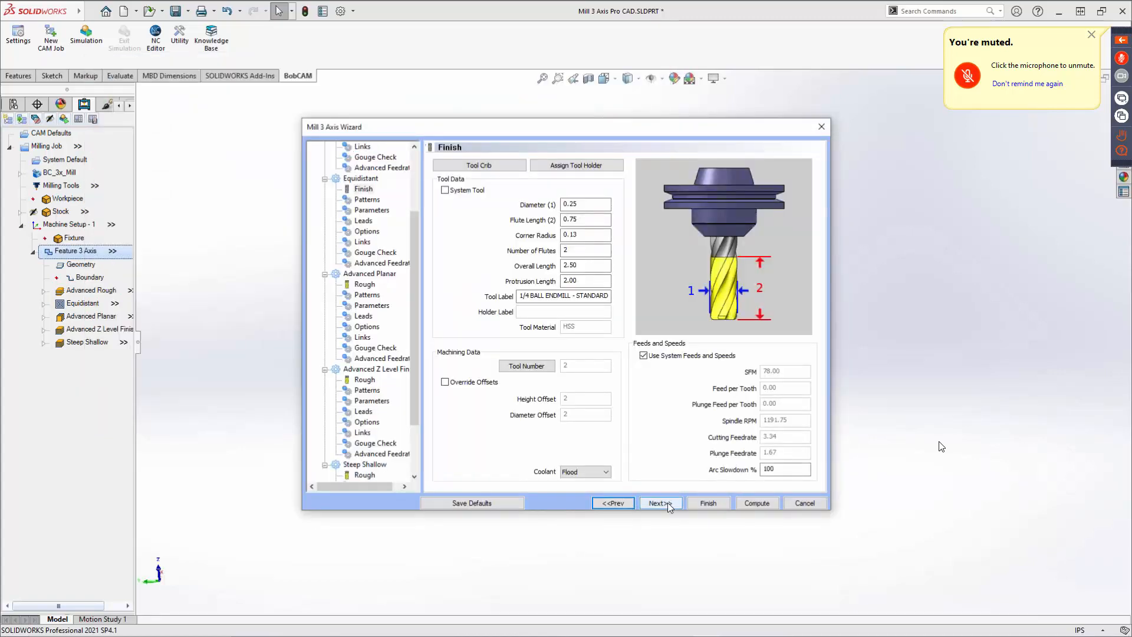
Explore the Equidistant pattern options for drive curves and step direction without keeping changes.
left_click(660, 502)
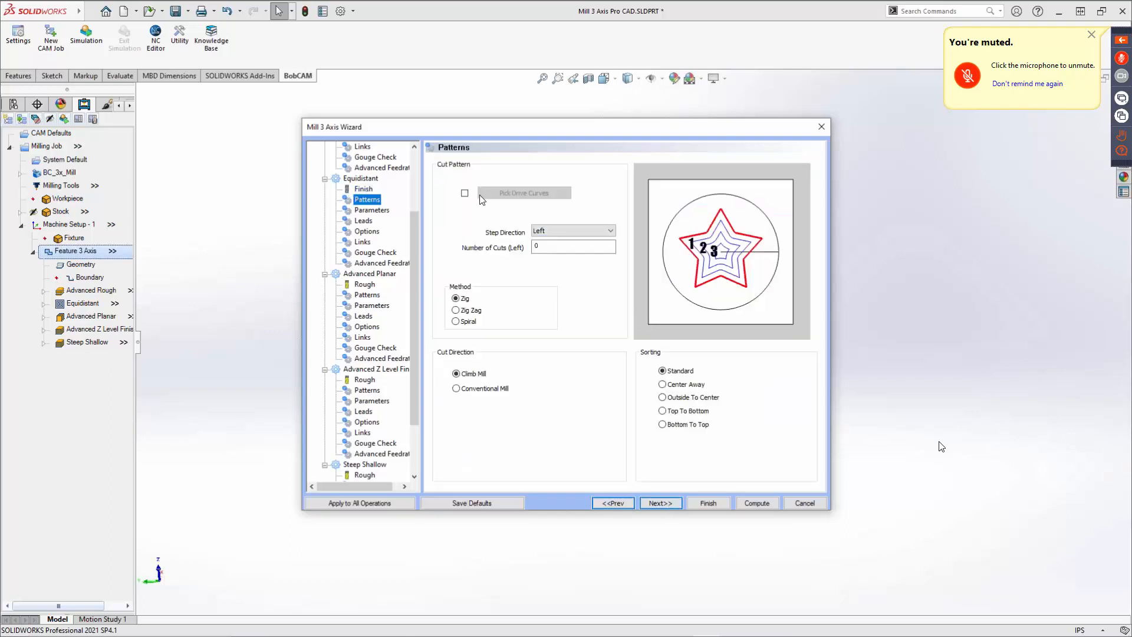
left_click(465, 192)
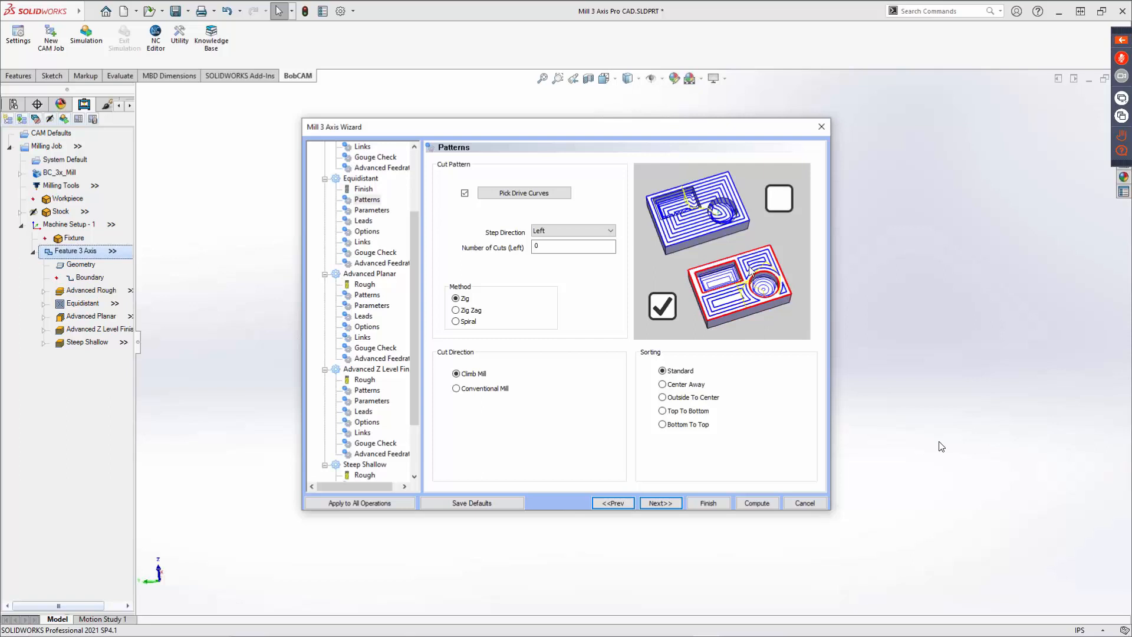
left_click(564, 230)
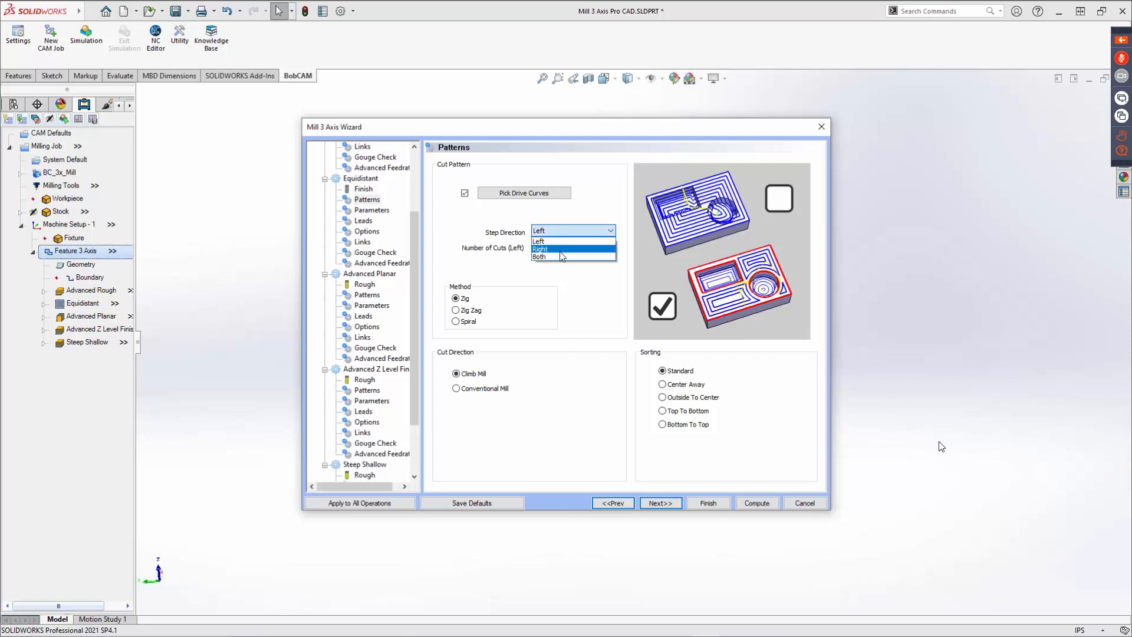
left_click(655, 263)
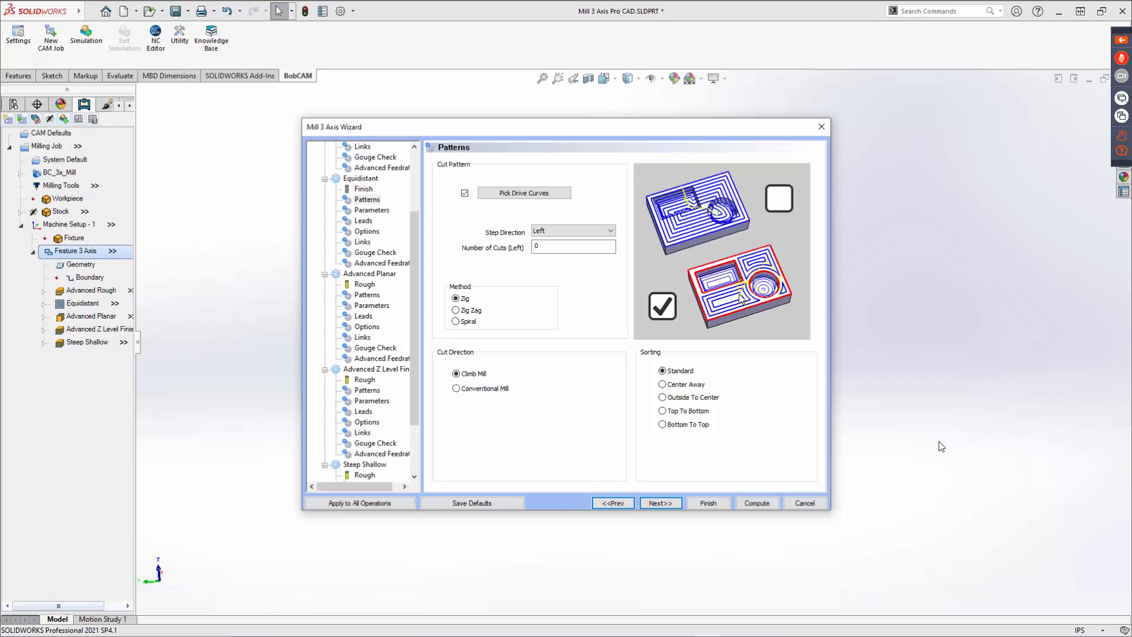
left_click(465, 193)
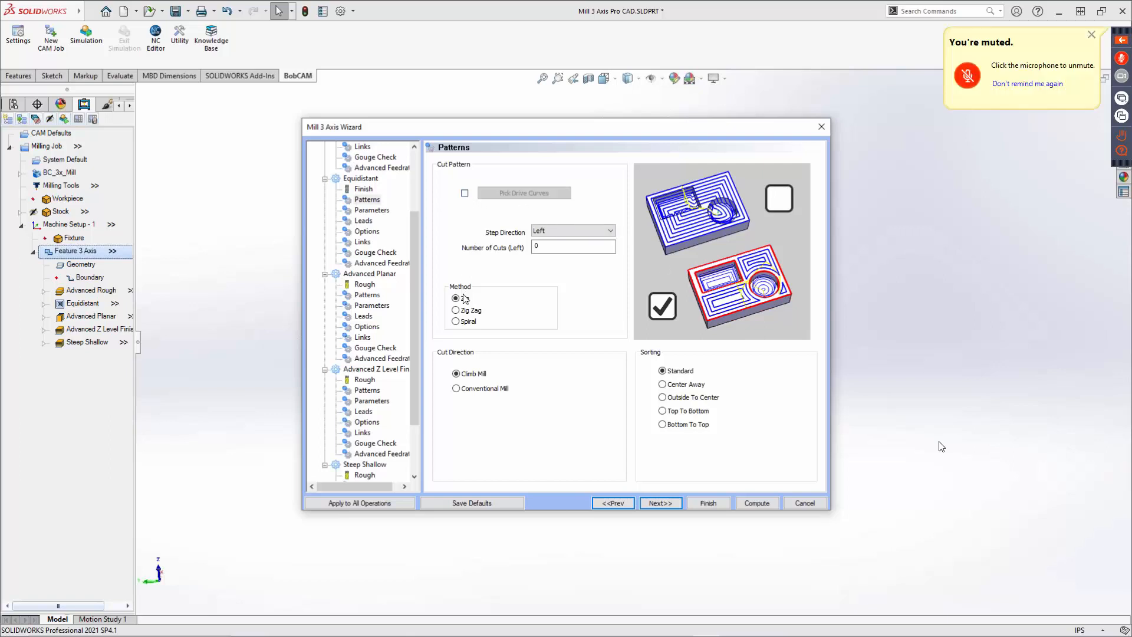
Set the Equidistant pattern sorting to Top To Bottom after trying the other sorting options.
mouse_move(463, 298)
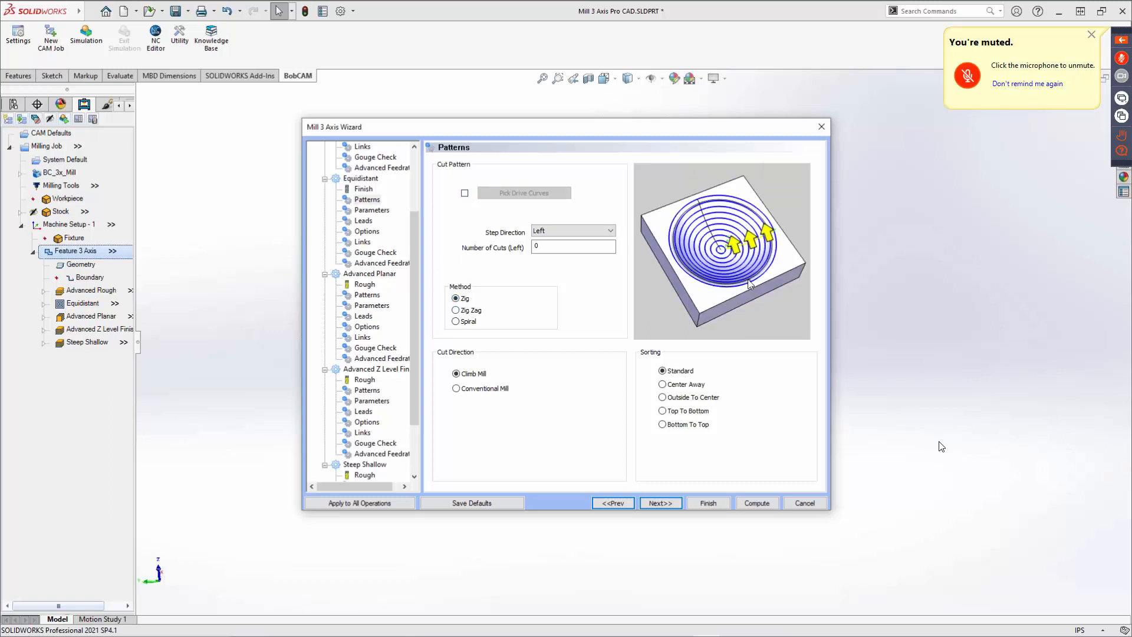
left_click(682, 391)
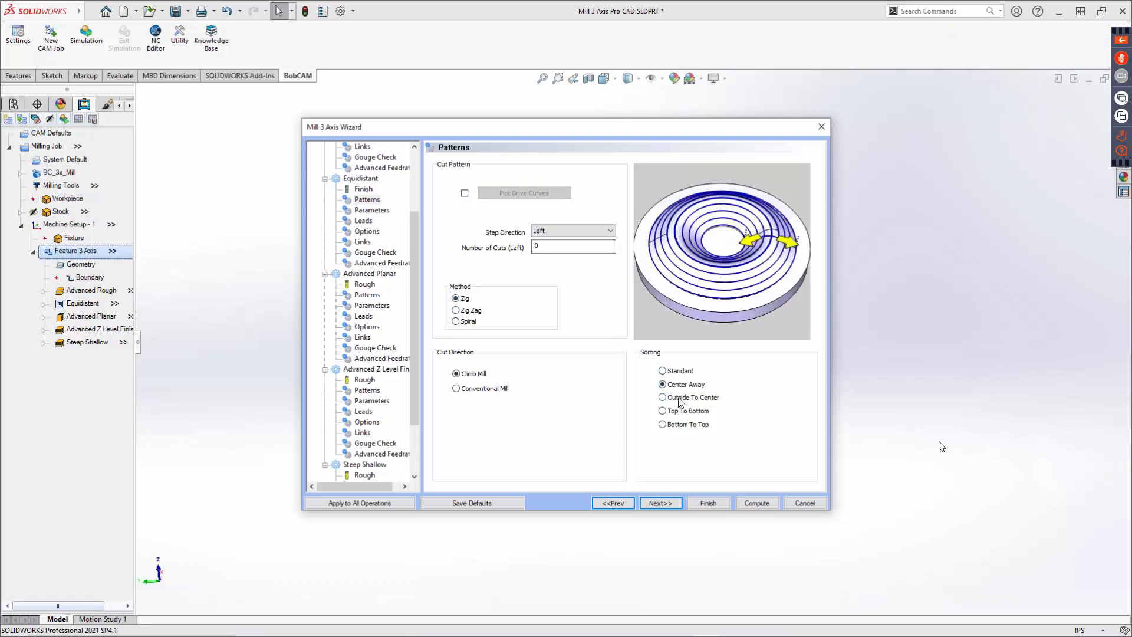
left_click(680, 400)
left_click(682, 413)
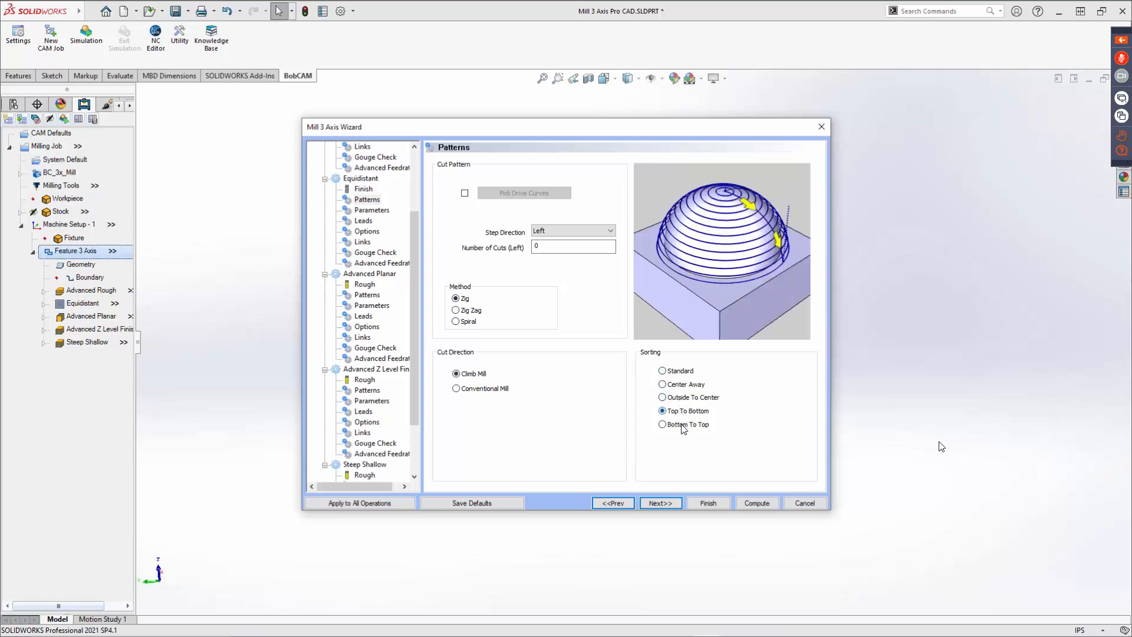
left_click(683, 425)
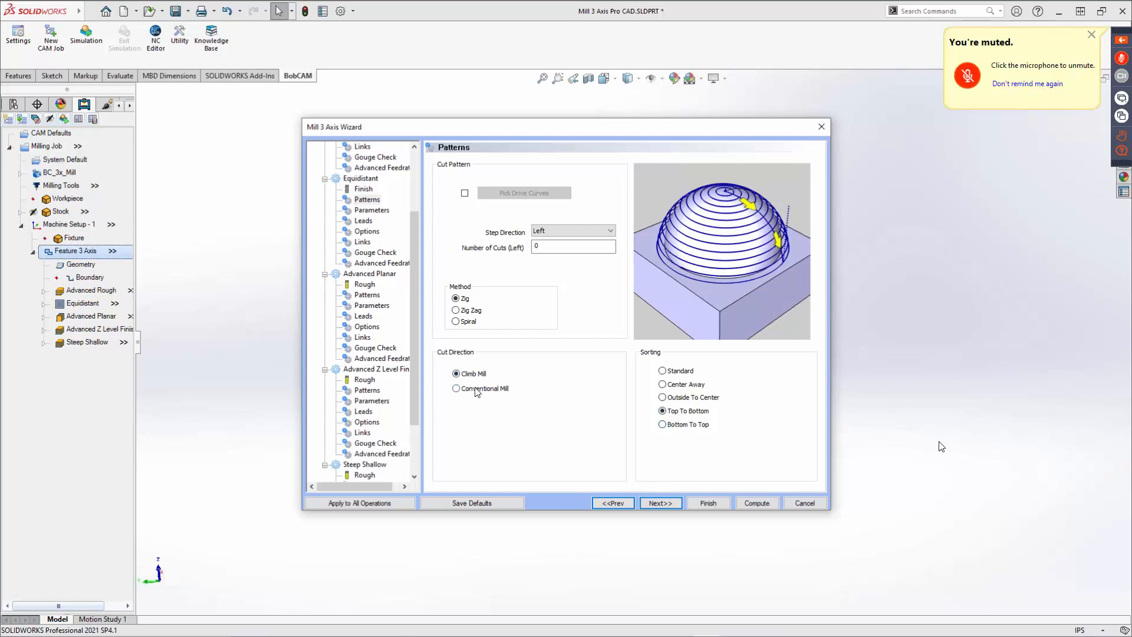
Set the Equidistant finish stepover to 0.05 in the parameters.
left_click(660, 503)
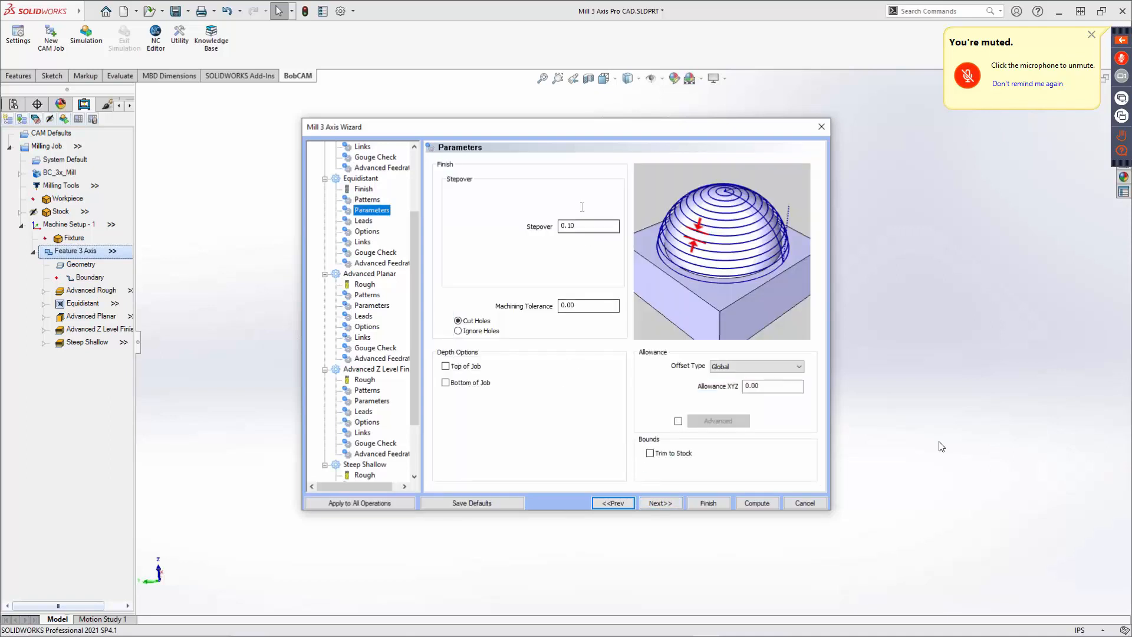
left_click_drag(579, 226, 562, 227)
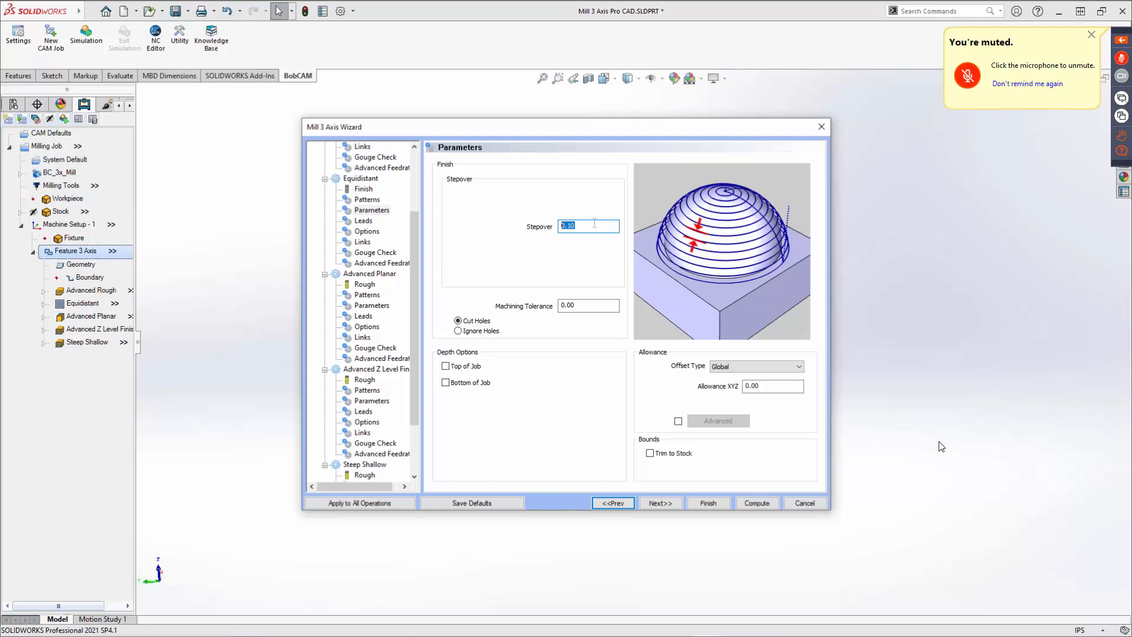
left_click_drag(587, 306, 558, 305)
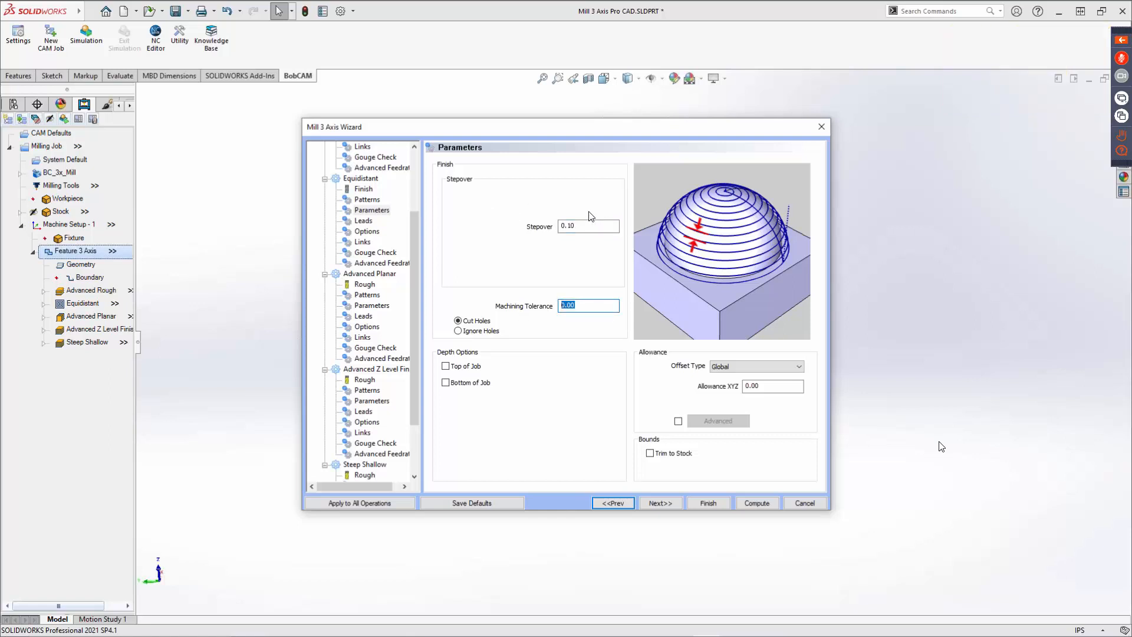
left_click_drag(586, 226, 535, 224)
type(".05")
key("Tab")
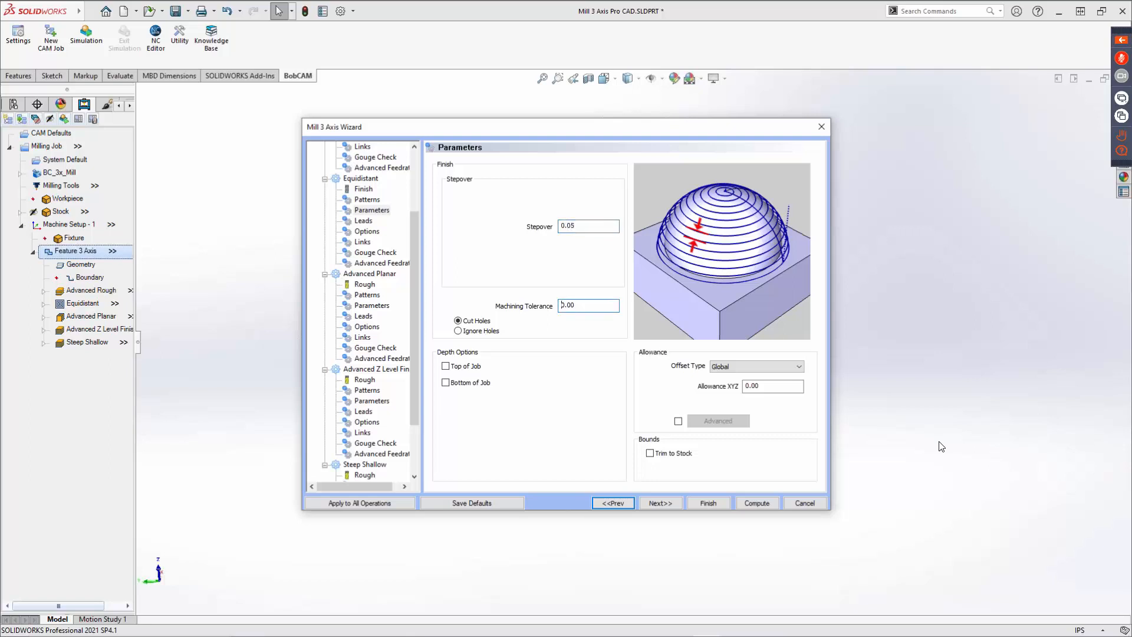
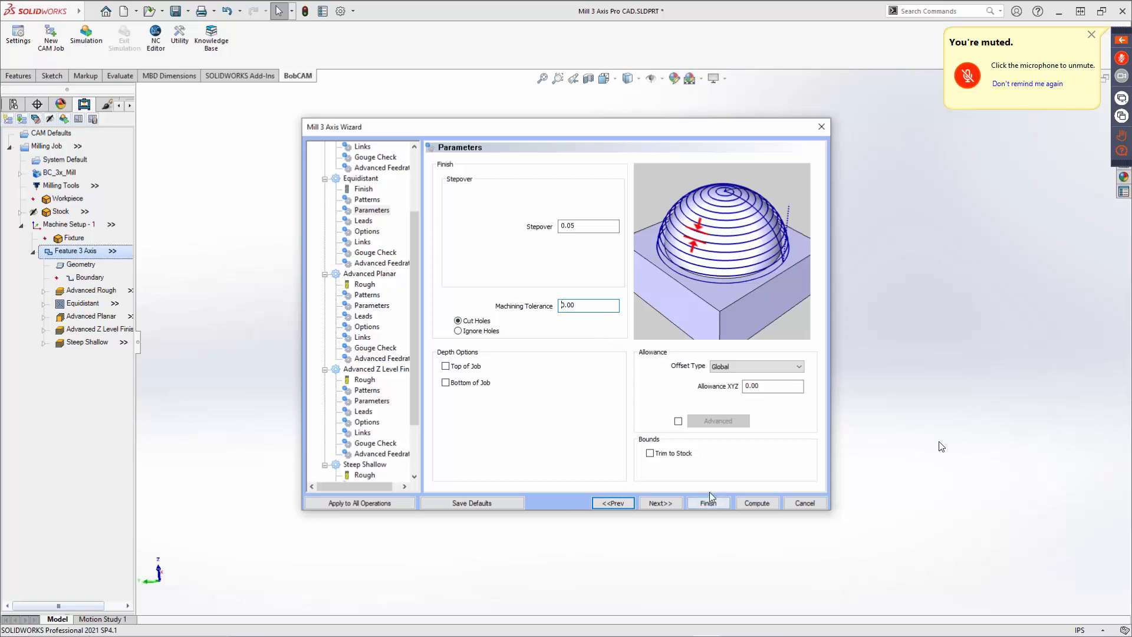
Set the Equidistant finish cutting extents to Part Bottom in its options.
left_click(666, 501)
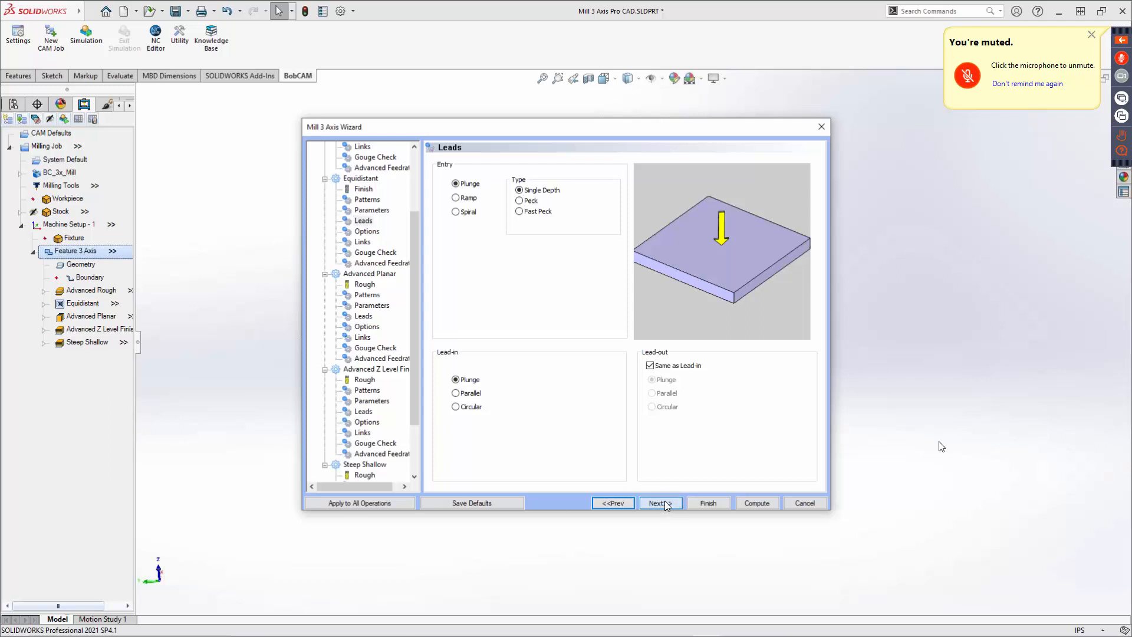
left_click(664, 501)
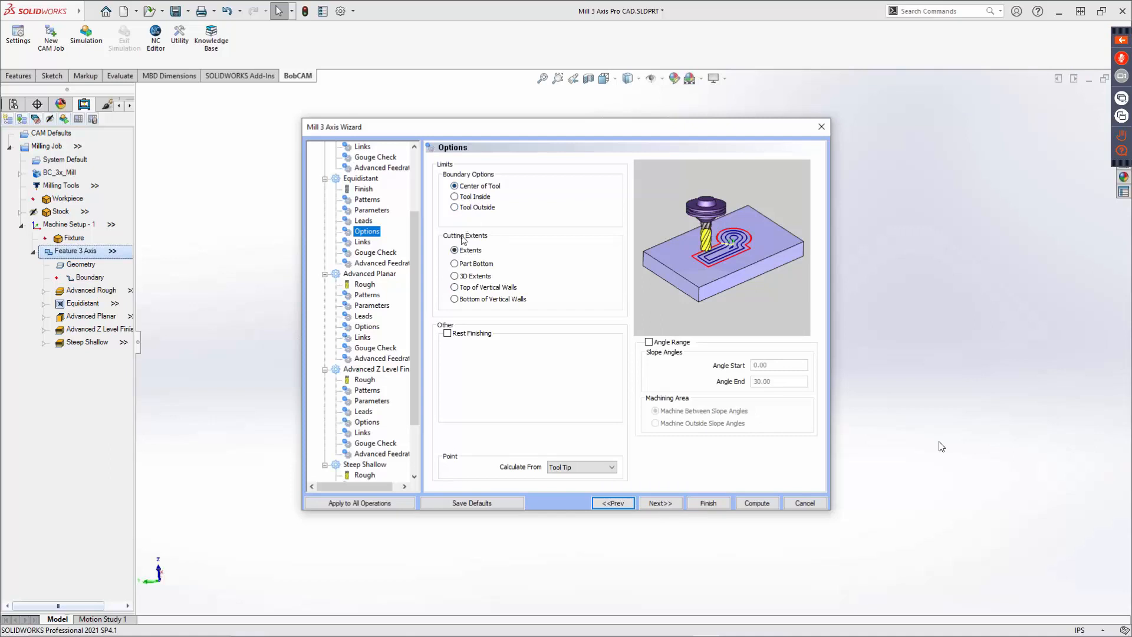
left_click(462, 267)
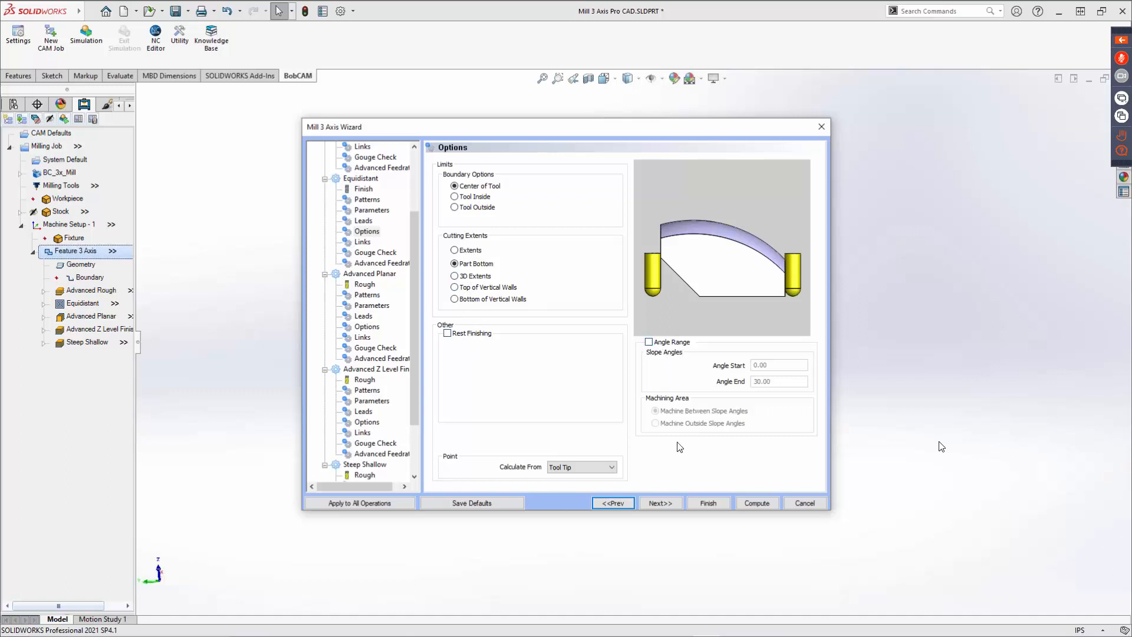
left_click(670, 501)
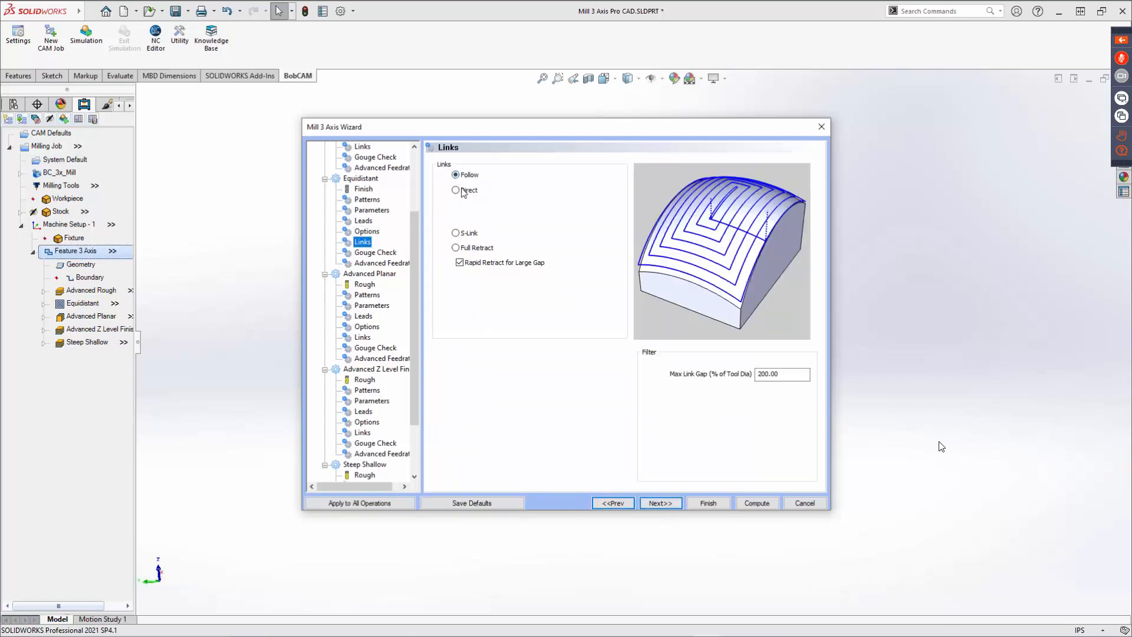
Try the Direct, S-Link and Full Retract link options for the Equidistant finish, returning to Follow.
left_click(464, 191)
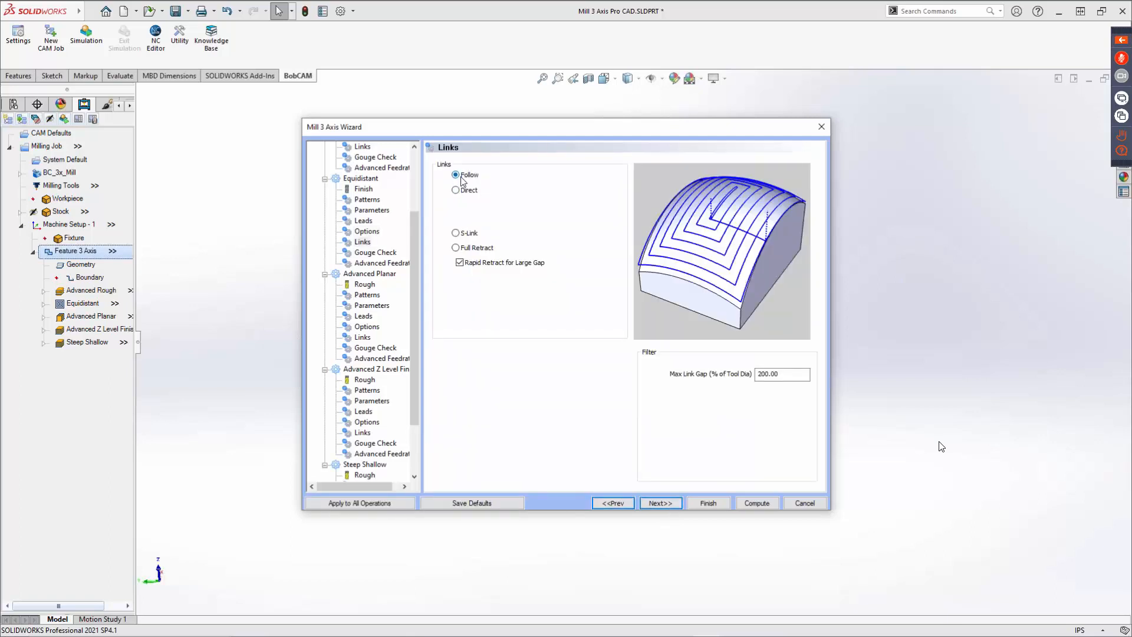
left_click(460, 234)
left_click(460, 248)
left_click(459, 176)
Assign the 1/4 BALL ENDMILL - STANDARD from the tool crib's endmill finish category to the Advanced Planar finish operation.
left_click(663, 505)
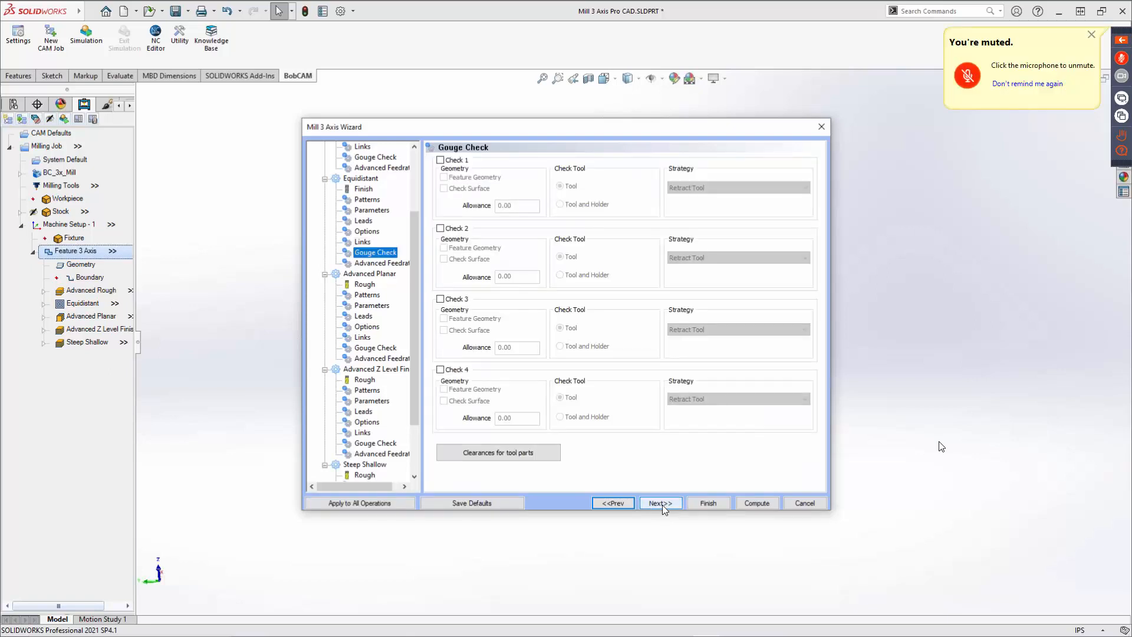
left_click(664, 502)
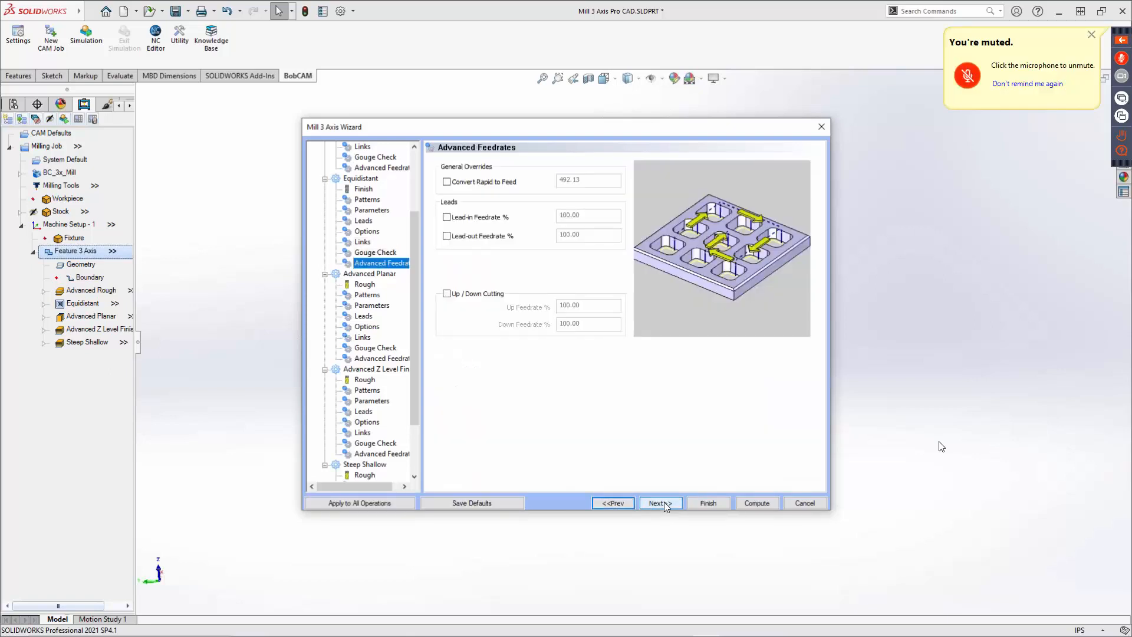
left_click(664, 502)
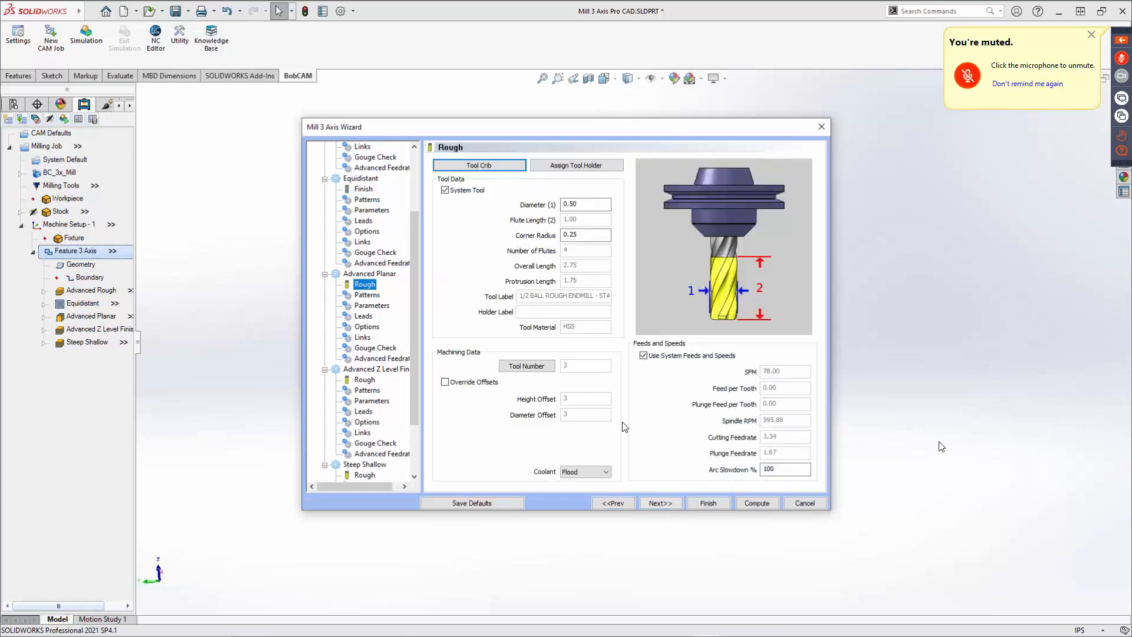
left_click(490, 167)
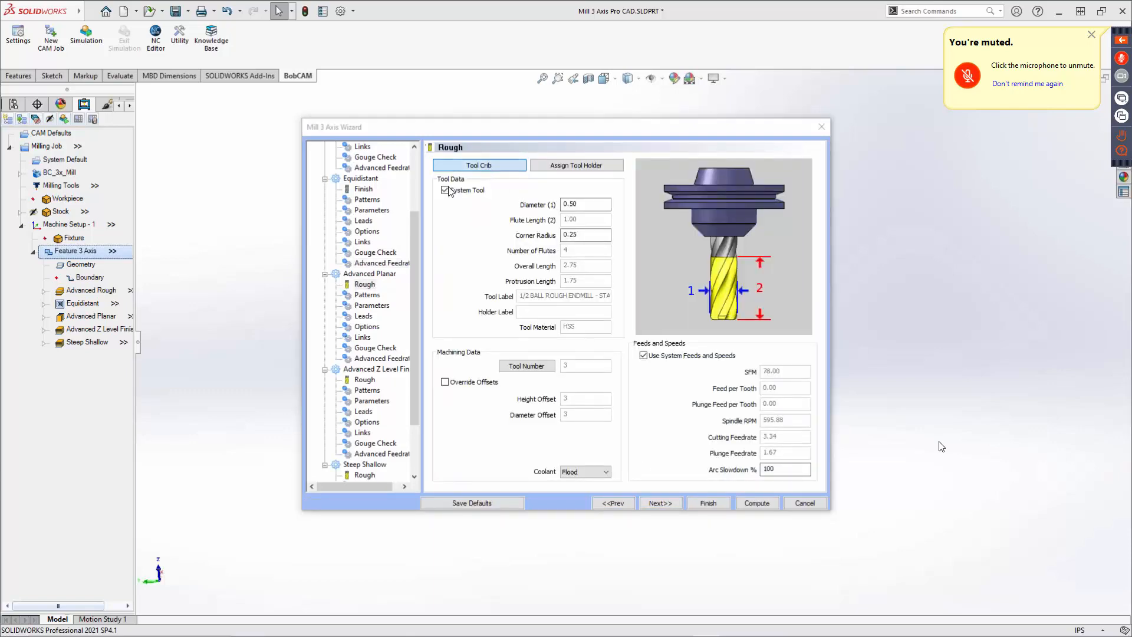
left_click(390, 203)
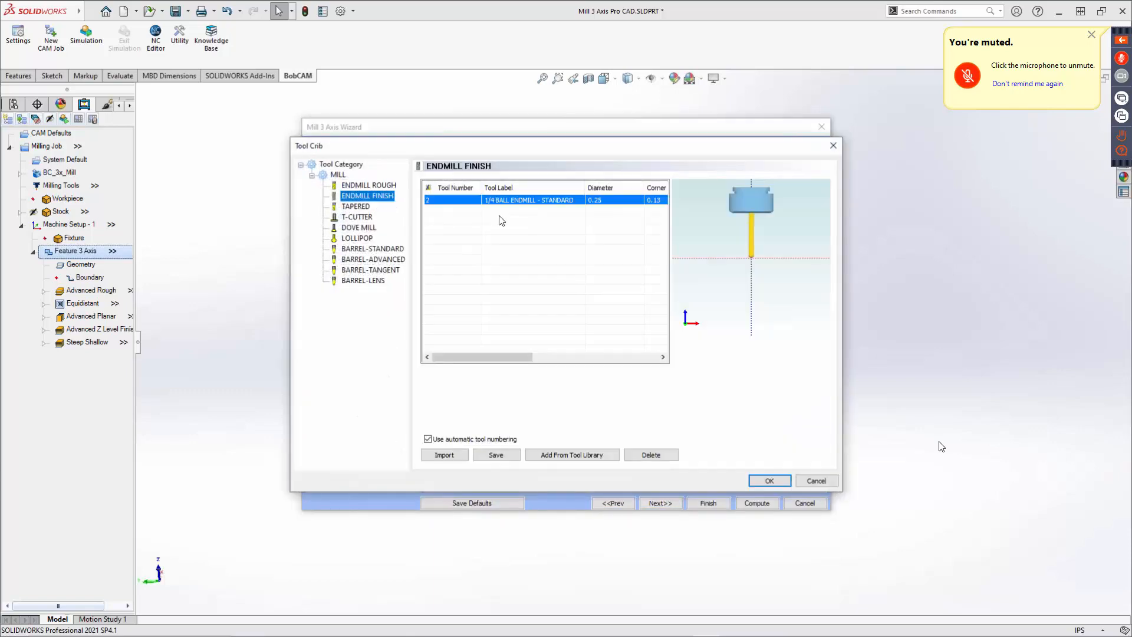
left_click(599, 459)
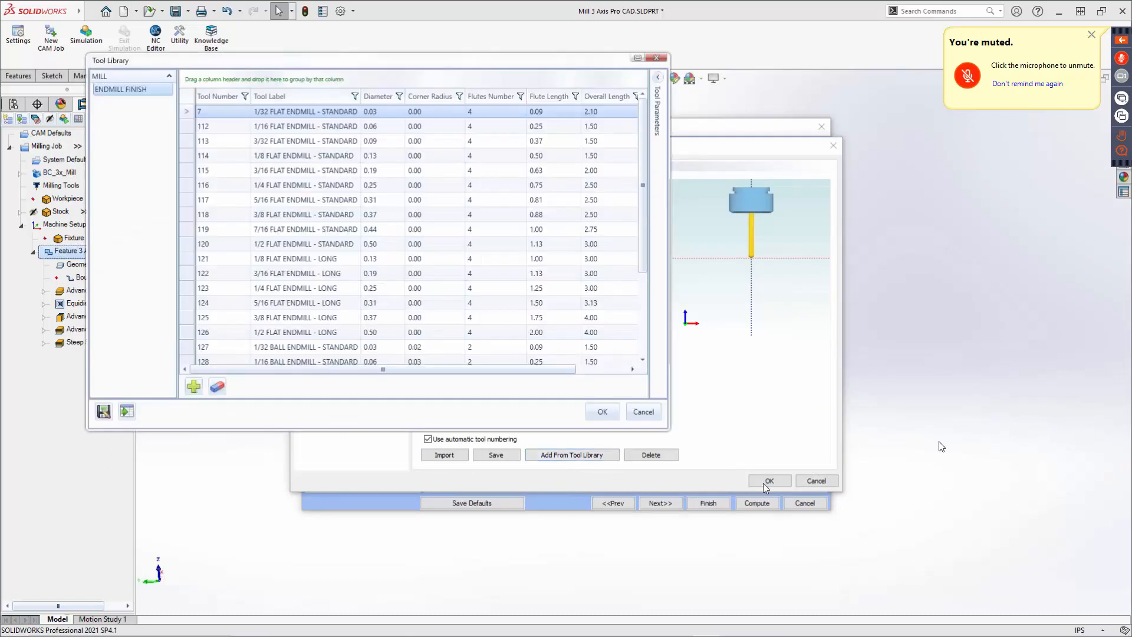
left_click(644, 412)
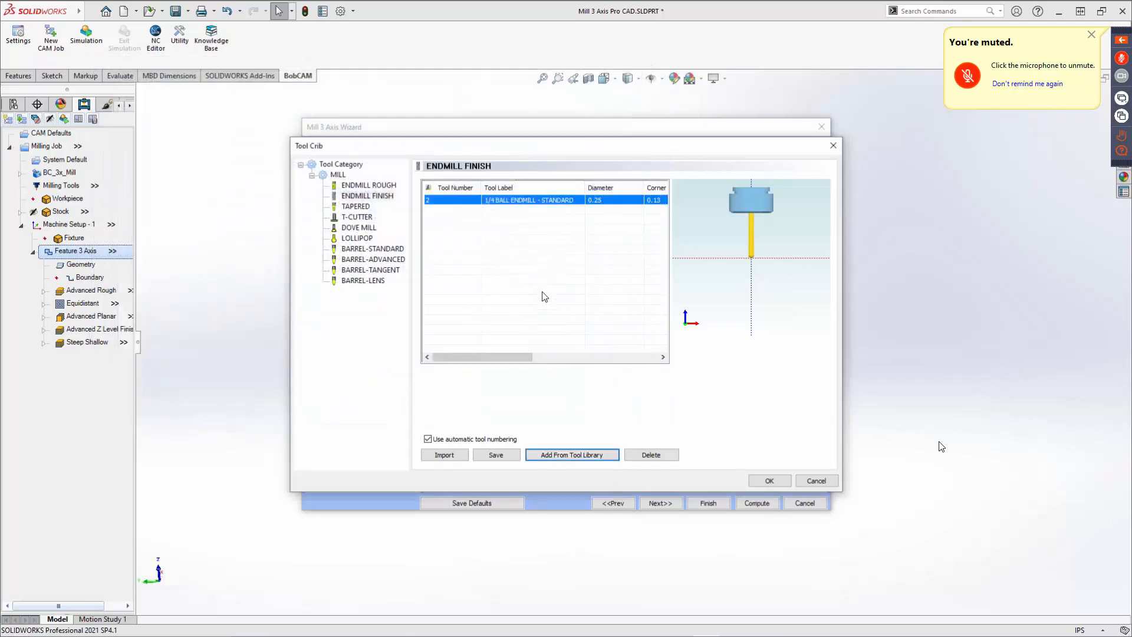
left_click(770, 480)
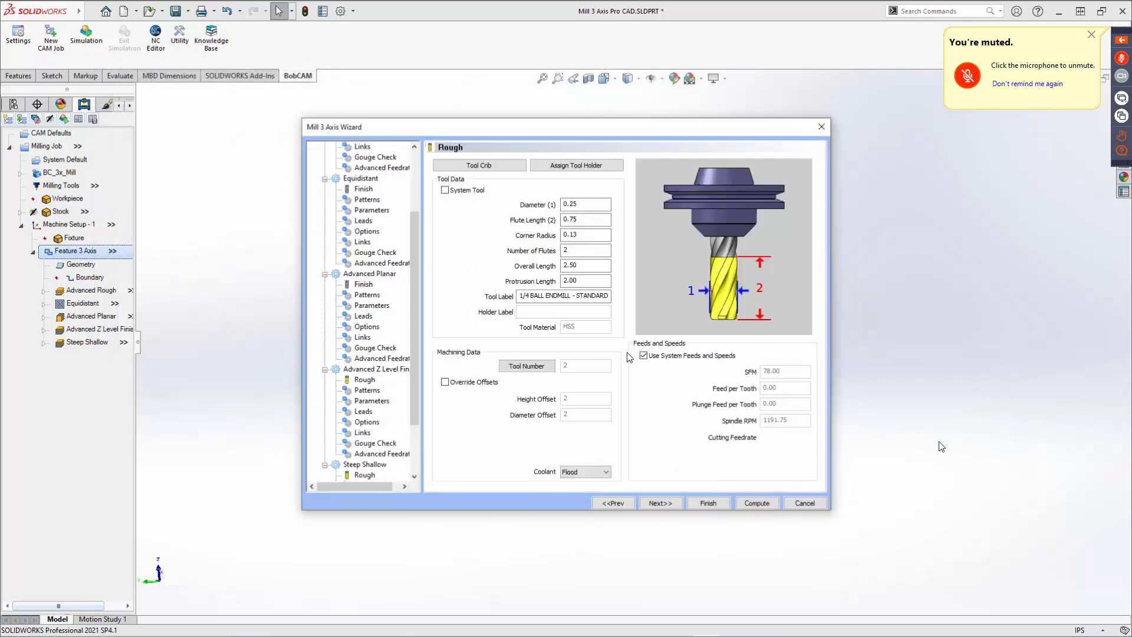
Set the Advanced Planar cut pattern to Zig after trying Zig Zag, Up and Down.
left_click(660, 503)
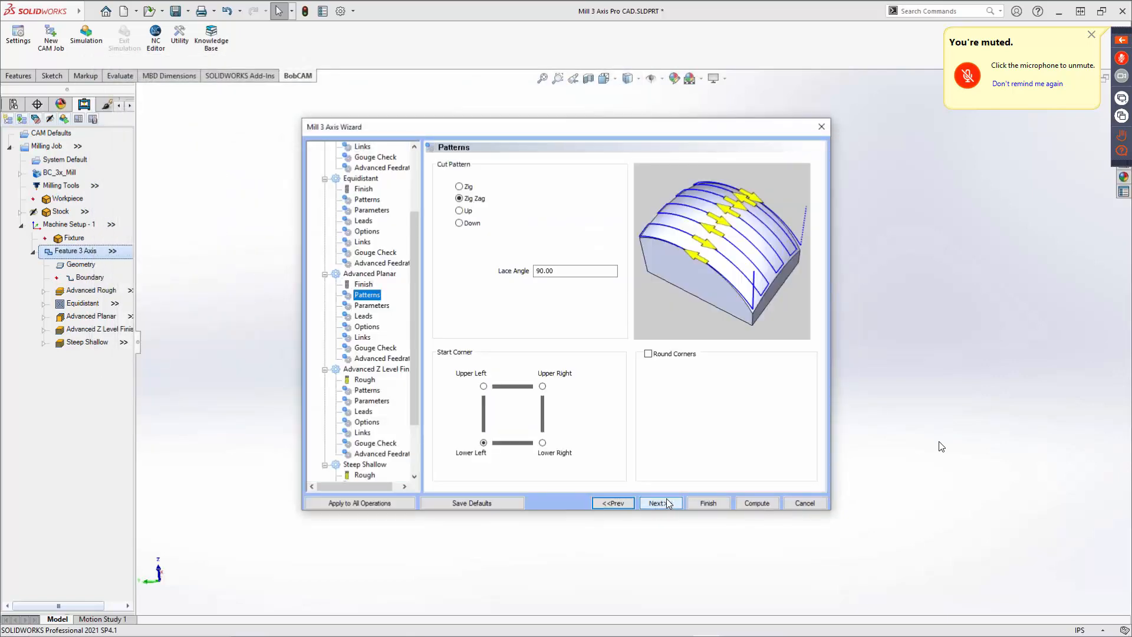
left_click(462, 189)
left_click(461, 199)
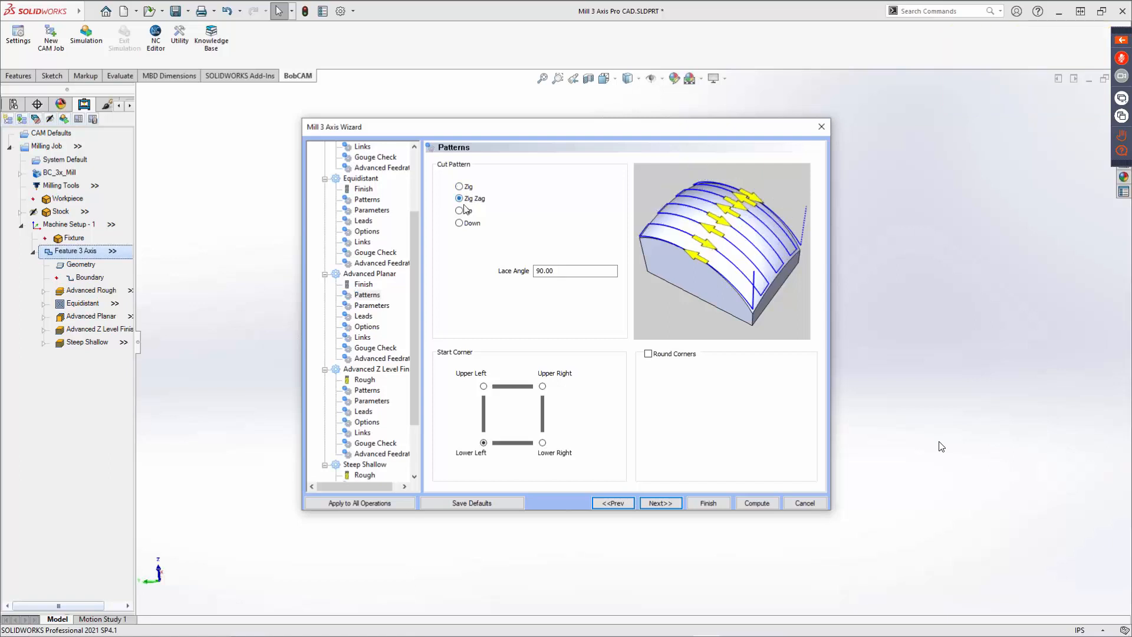
left_click(460, 211)
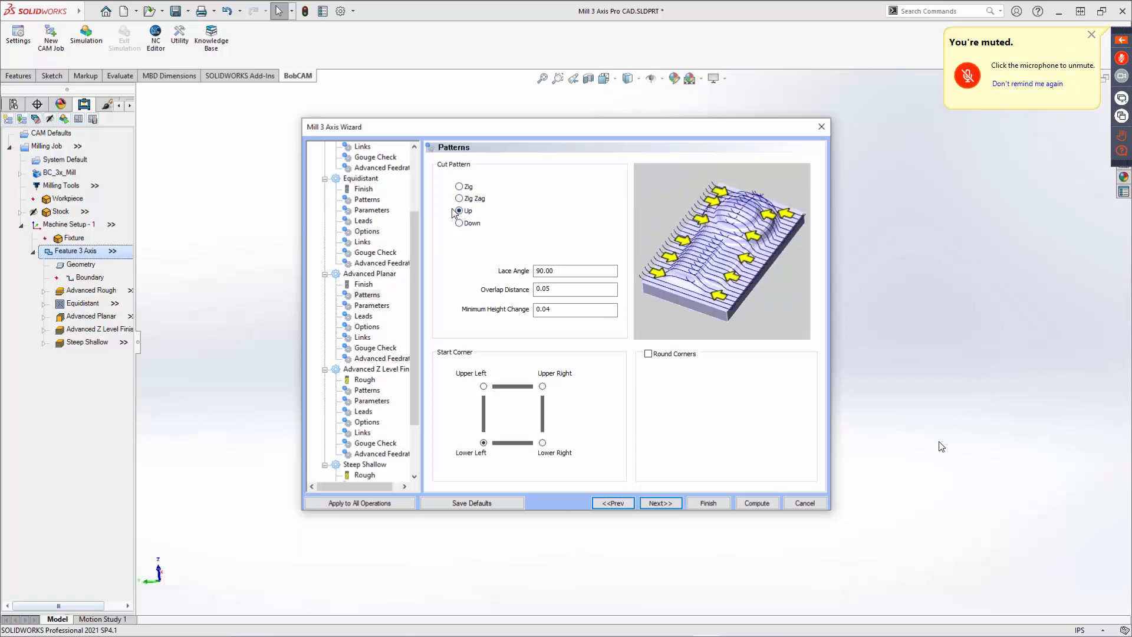
left_click(464, 223)
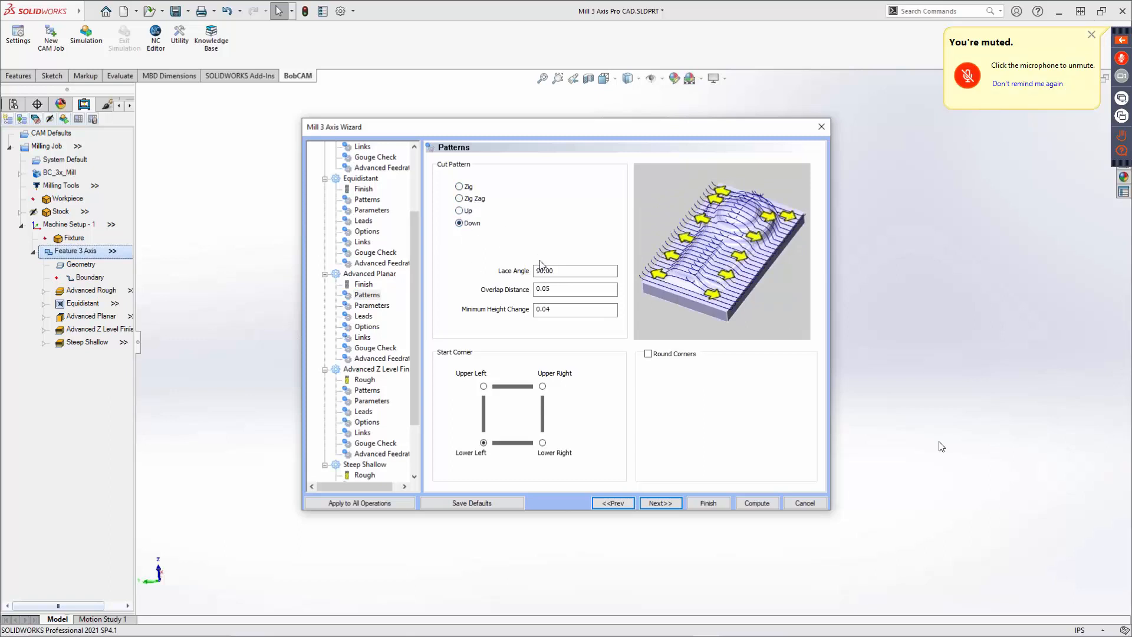
left_click(558, 271)
left_click(557, 311)
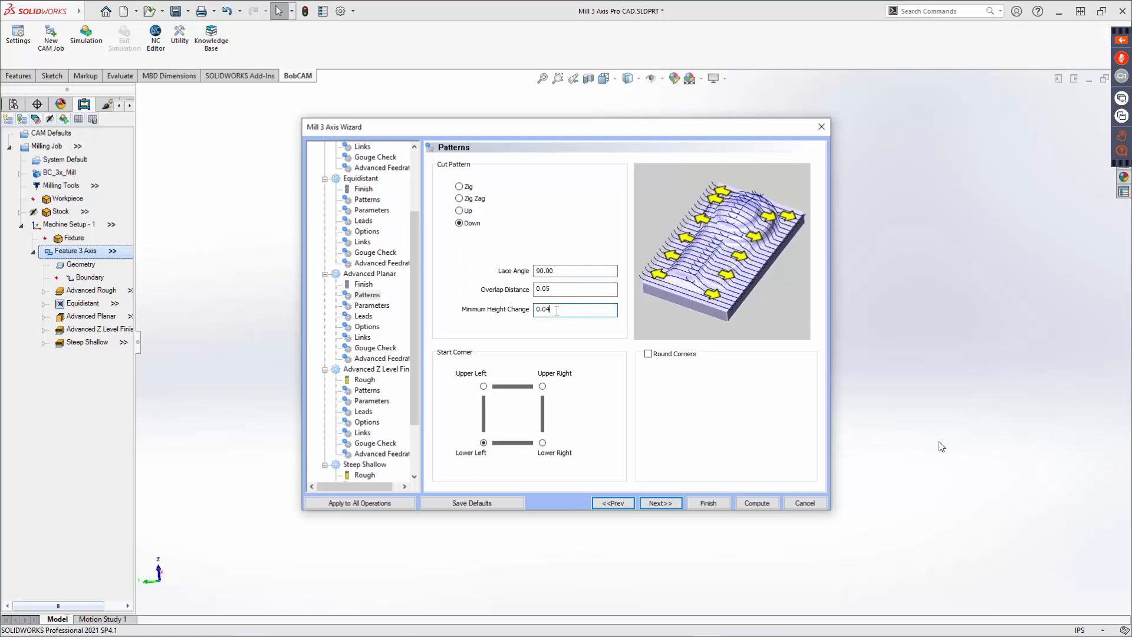
left_click(464, 189)
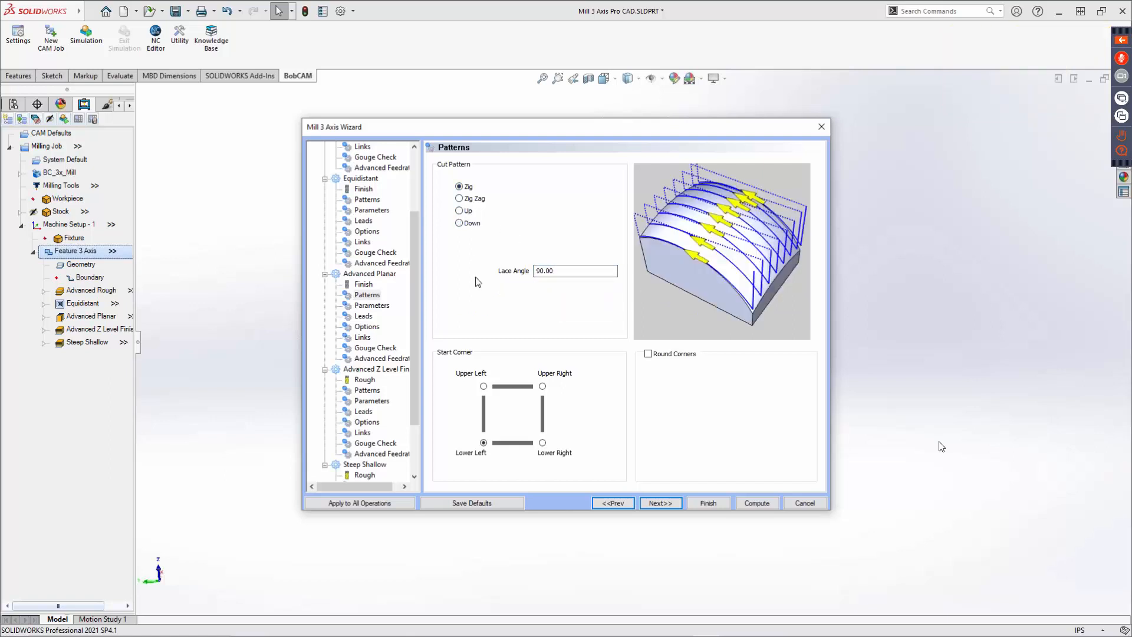
Set the Advanced Planar start corner to Upper Right, trying other corners and Round Corners without keeping them.
left_click(486, 387)
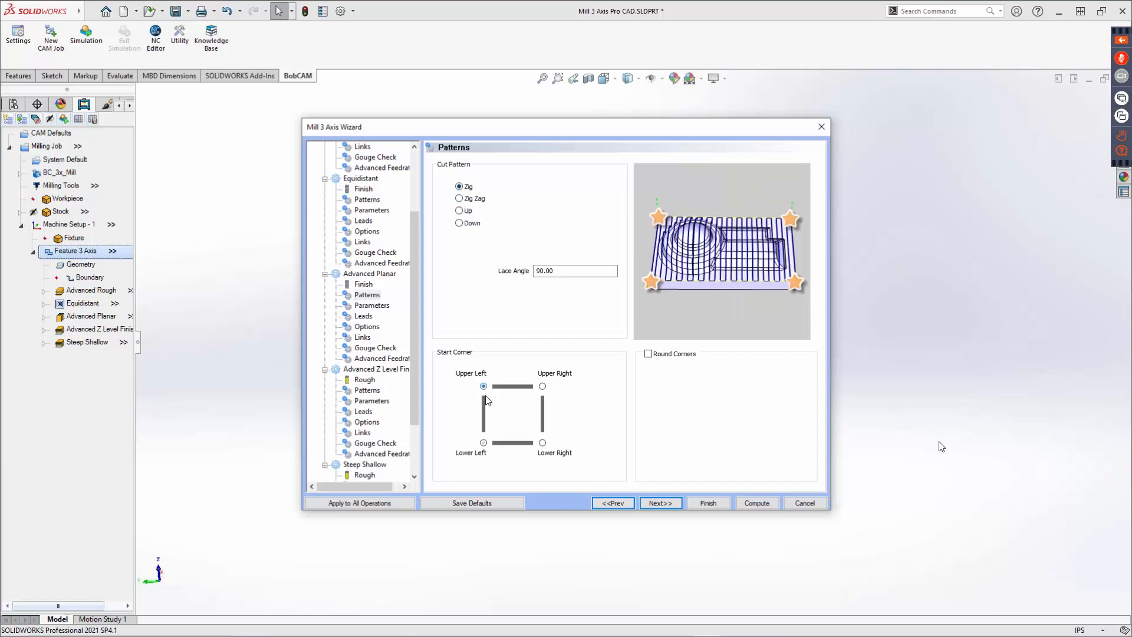
left_click(484, 446)
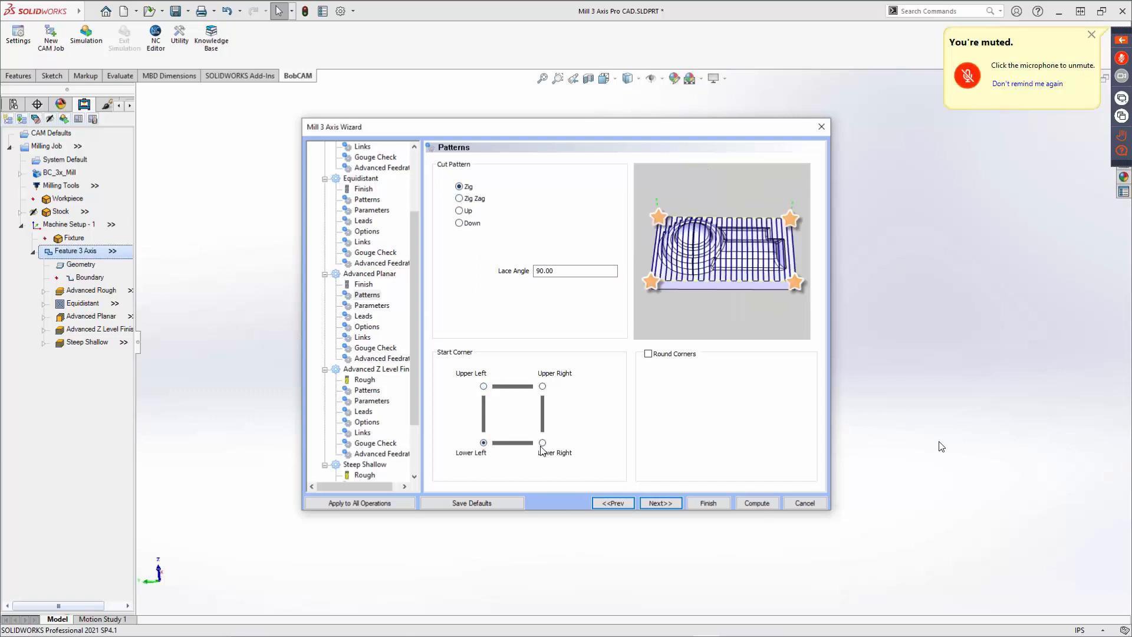
left_click(542, 386)
left_click(648, 355)
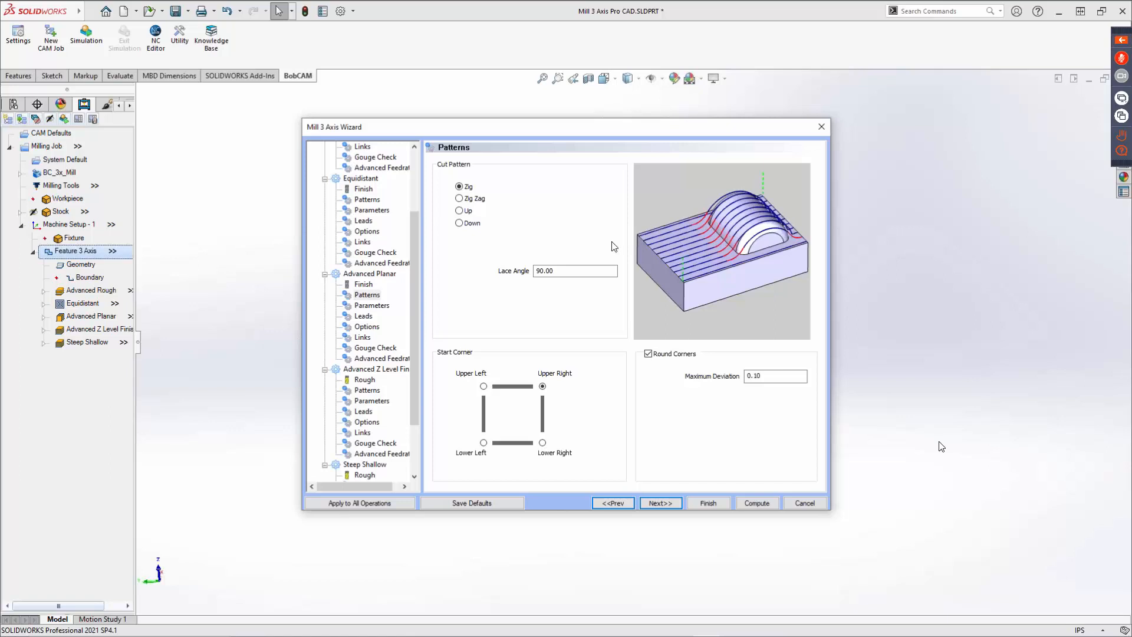
left_click(649, 354)
left_click(668, 503)
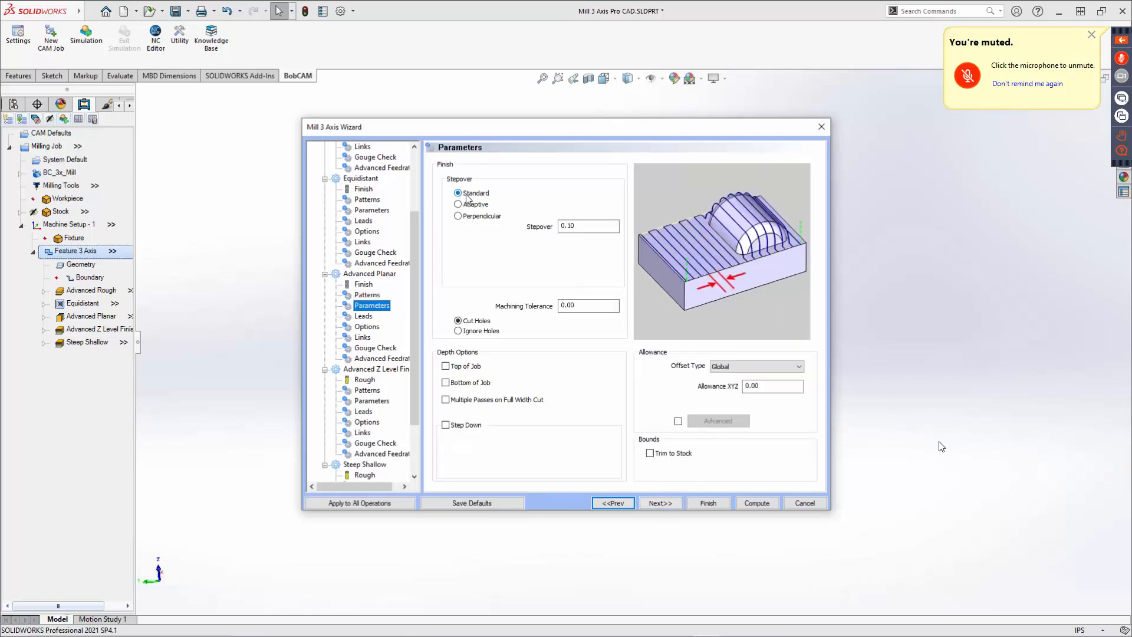
Set the Advanced Planar stepover to 0.05 using the Standard method after trying Adaptive and Perpendicular.
left_click(468, 205)
left_click(468, 218)
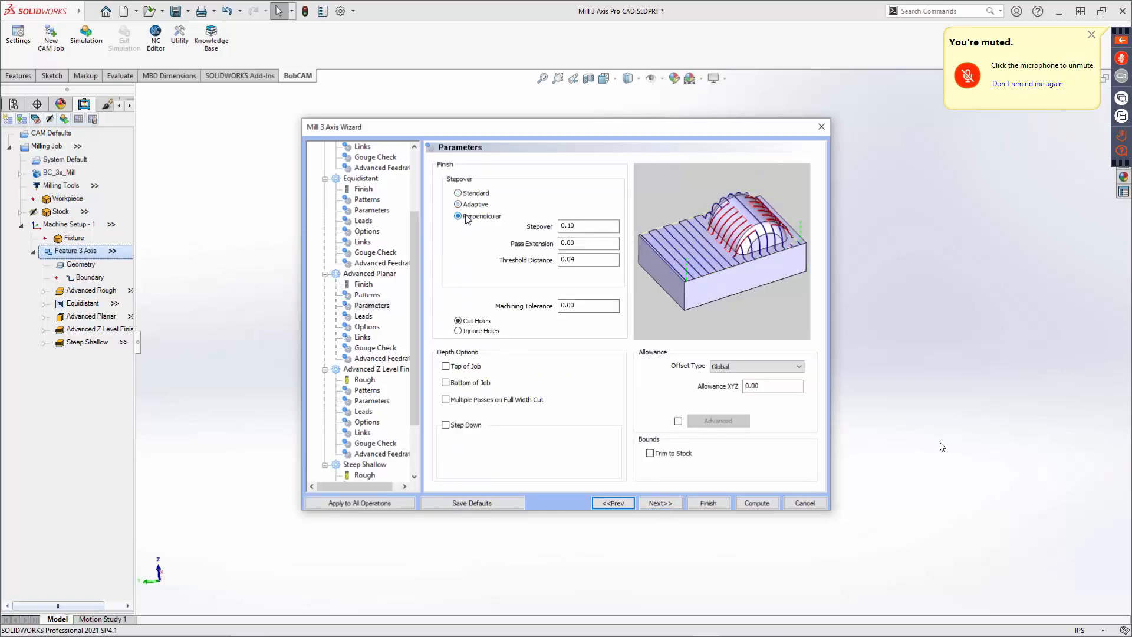
left_click(459, 193)
key("Tab")
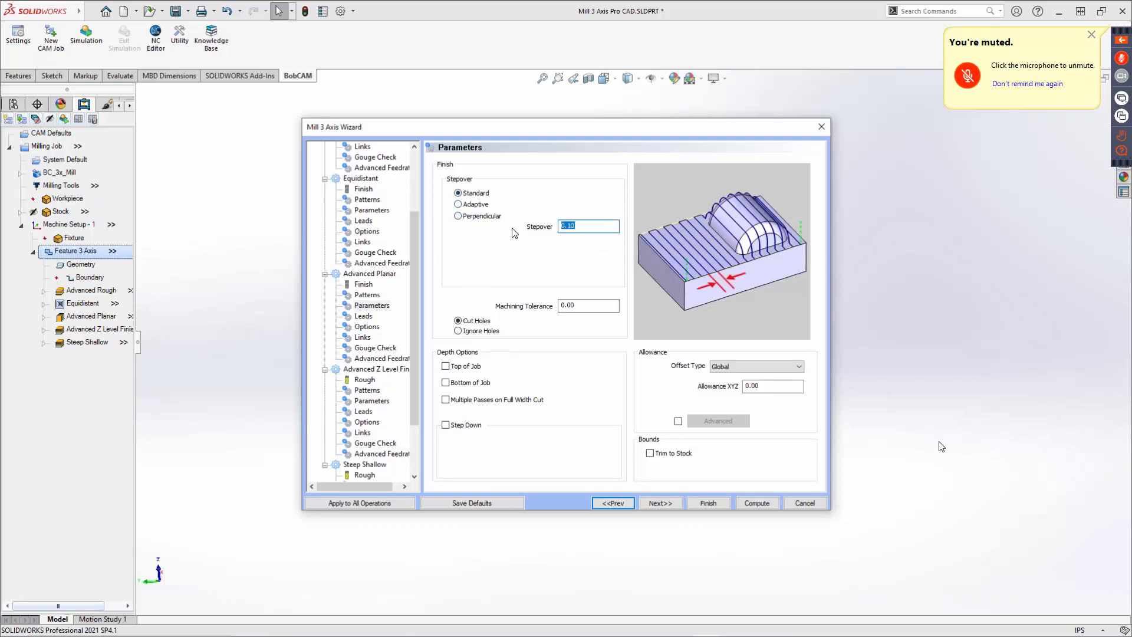
type(".05")
key("Tab")
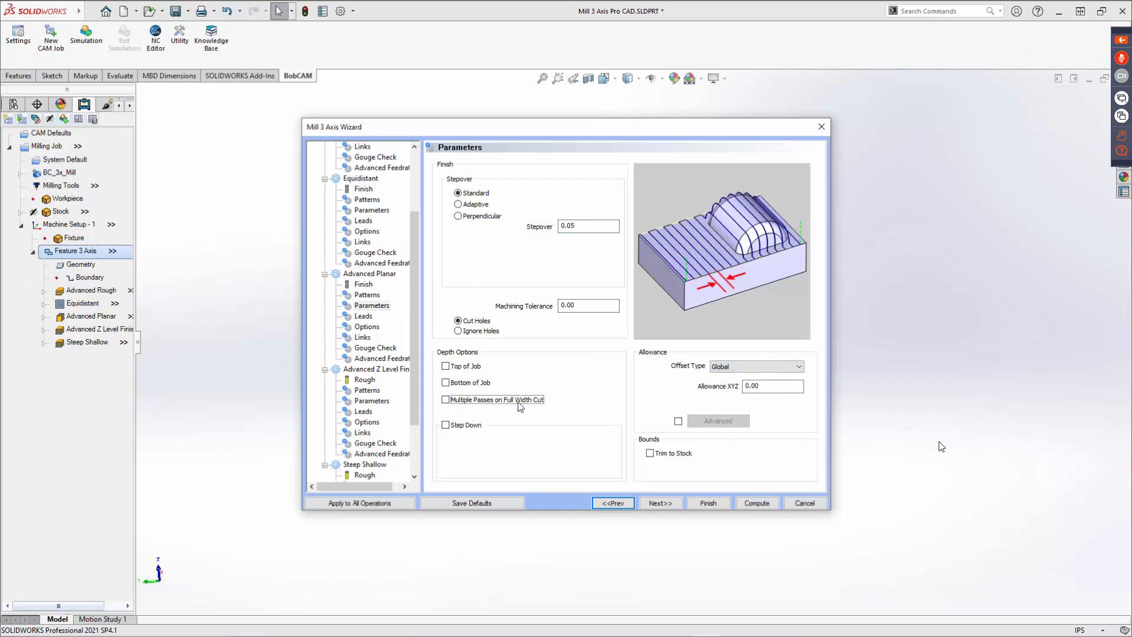
Try the Multiple Passes and Step Down depth options with their Sort by choices, then turn both off.
left_click(446, 399)
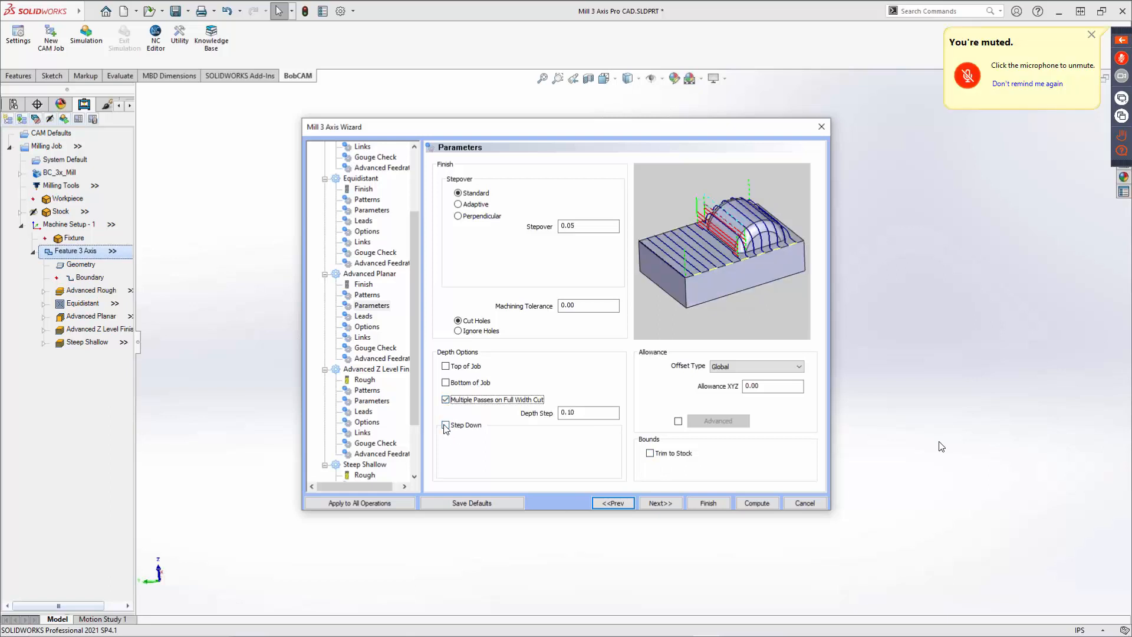
left_click(445, 425)
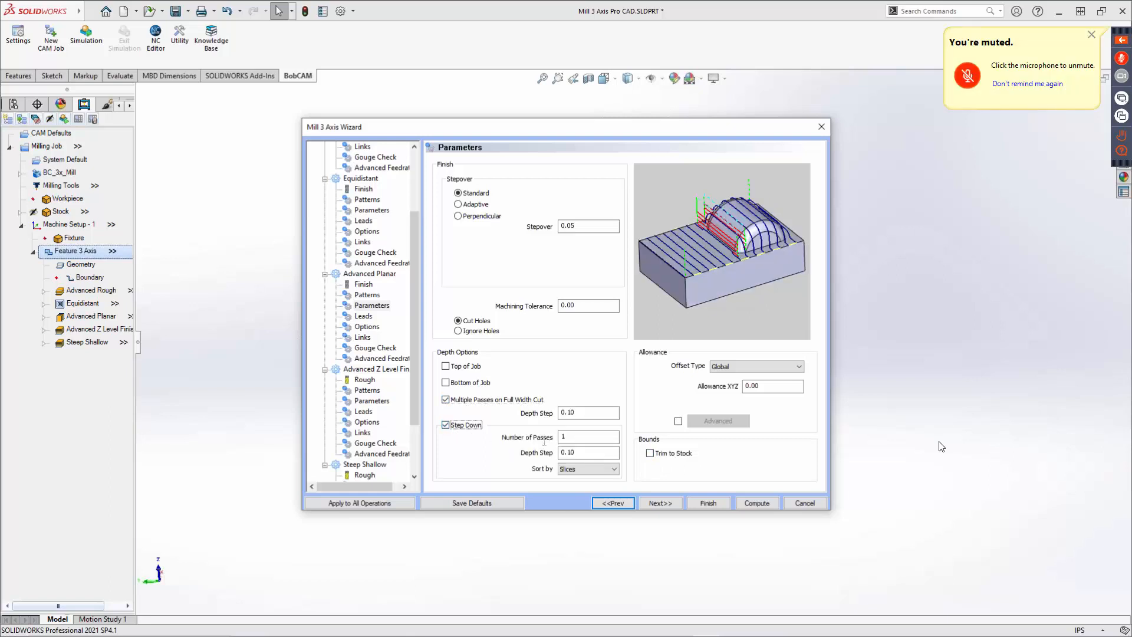
double_click(599, 437)
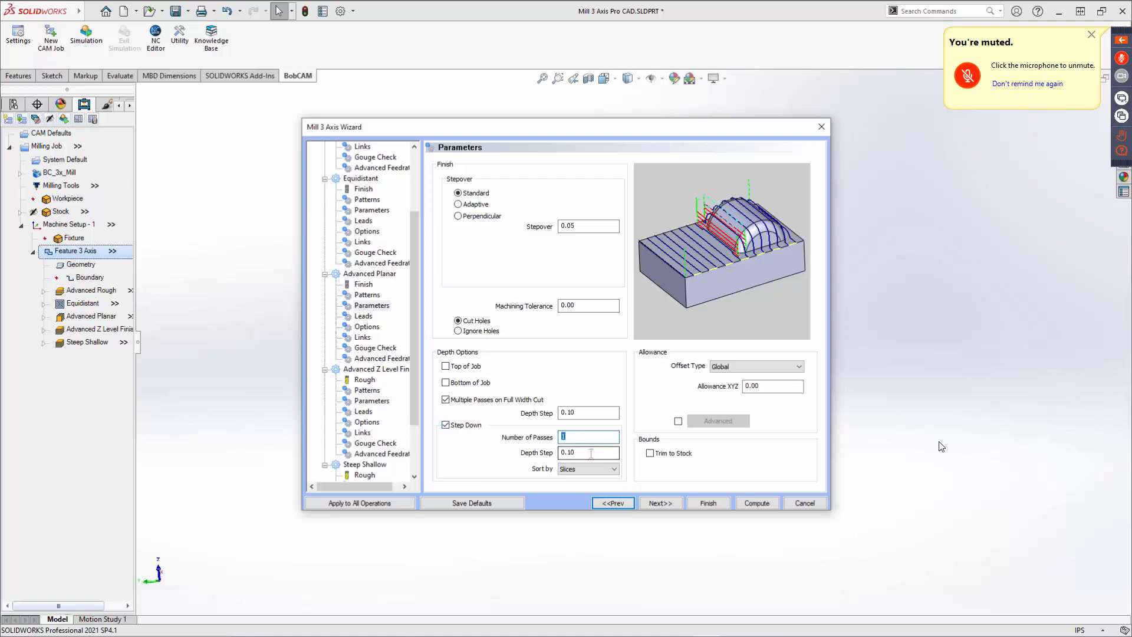
left_click_drag(591, 453, 553, 452)
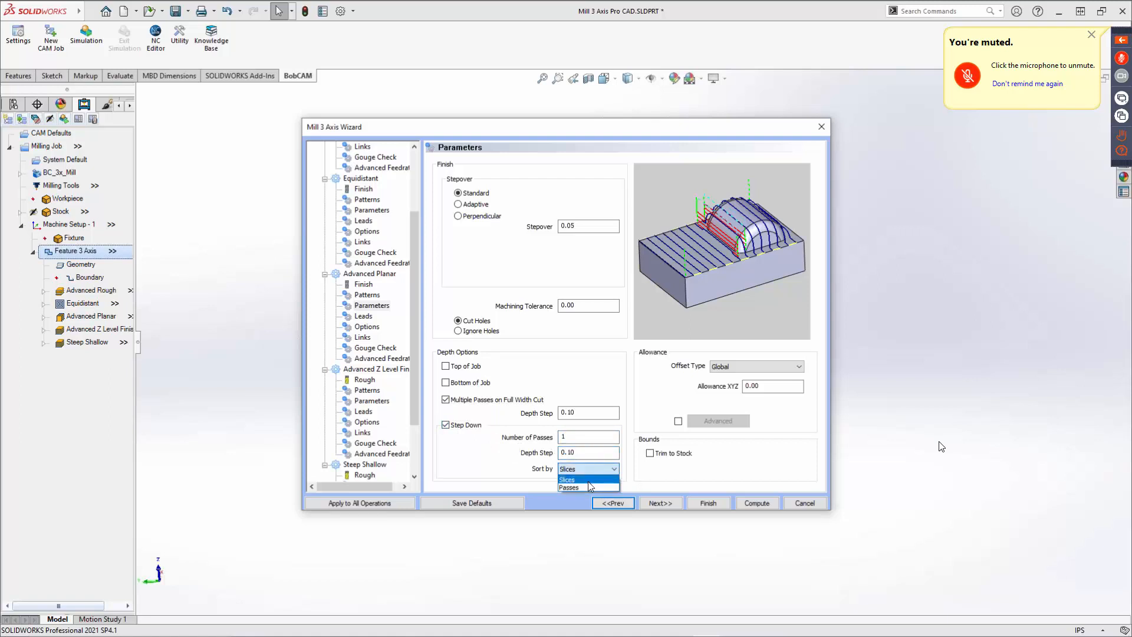
left_click(589, 481)
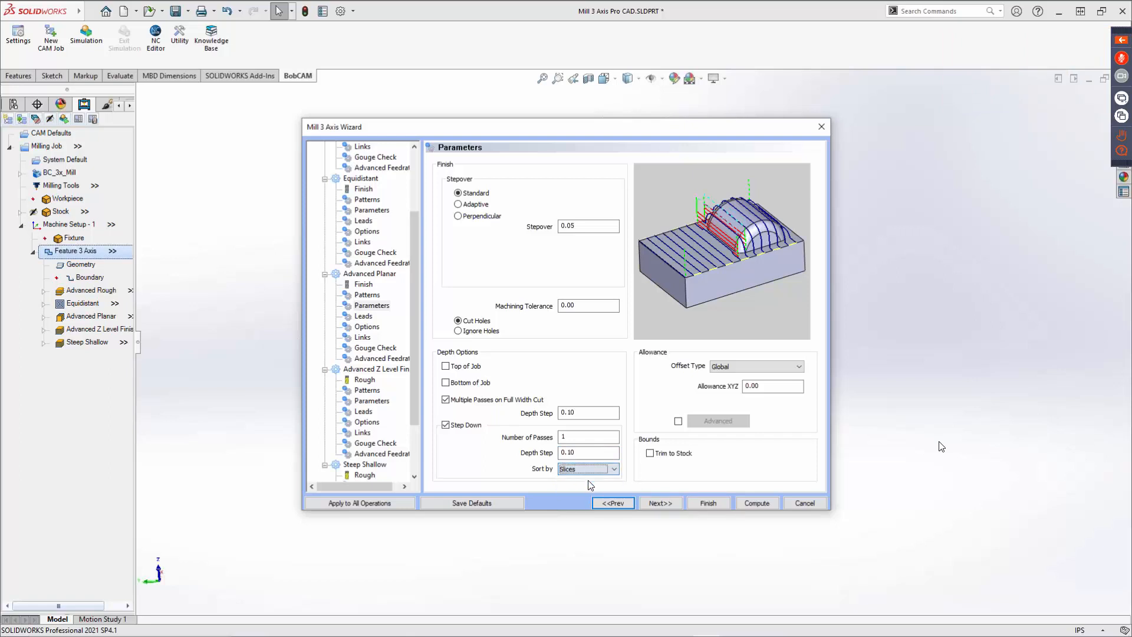
left_click(588, 480)
left_click(446, 425)
left_click(452, 401)
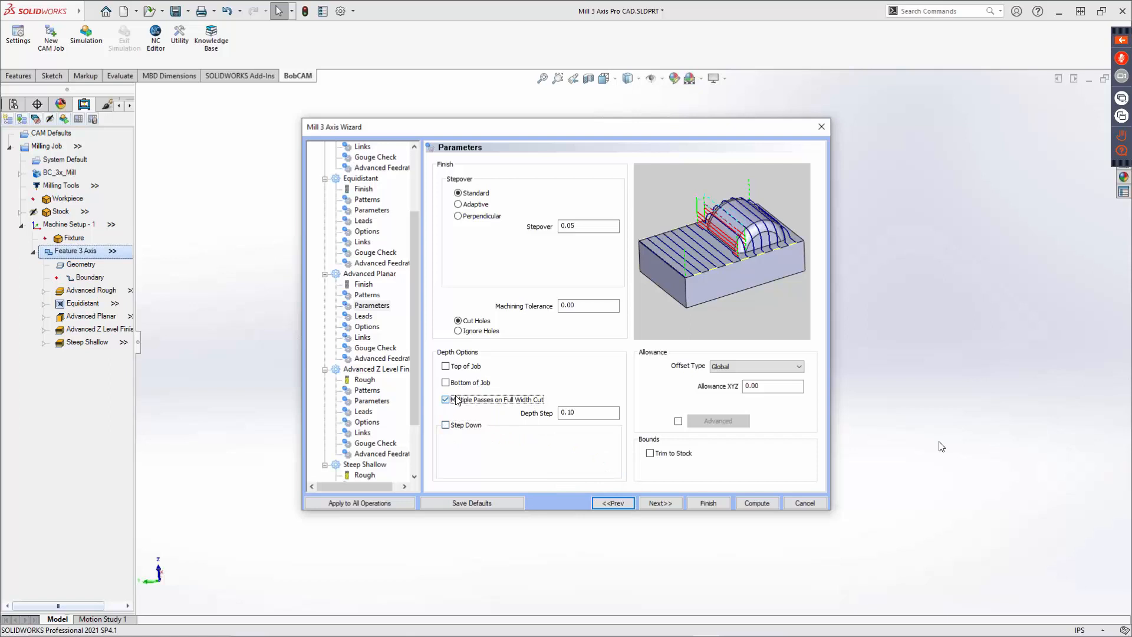
Set the Advanced Planar lead-in to Vertical Tangent.
left_click(671, 502)
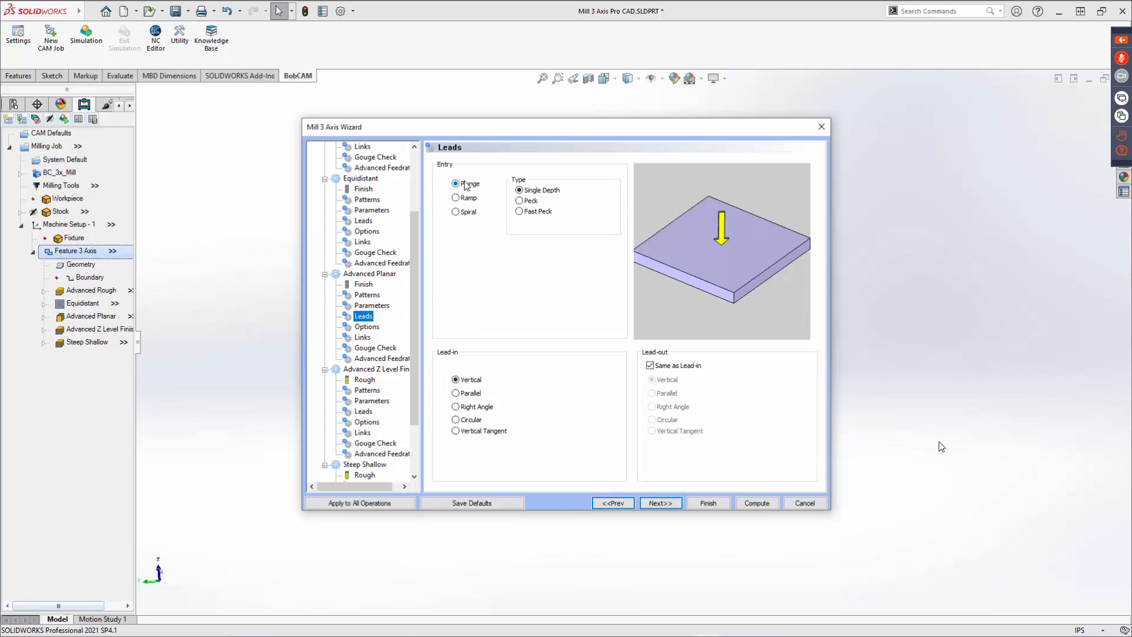
left_click(472, 433)
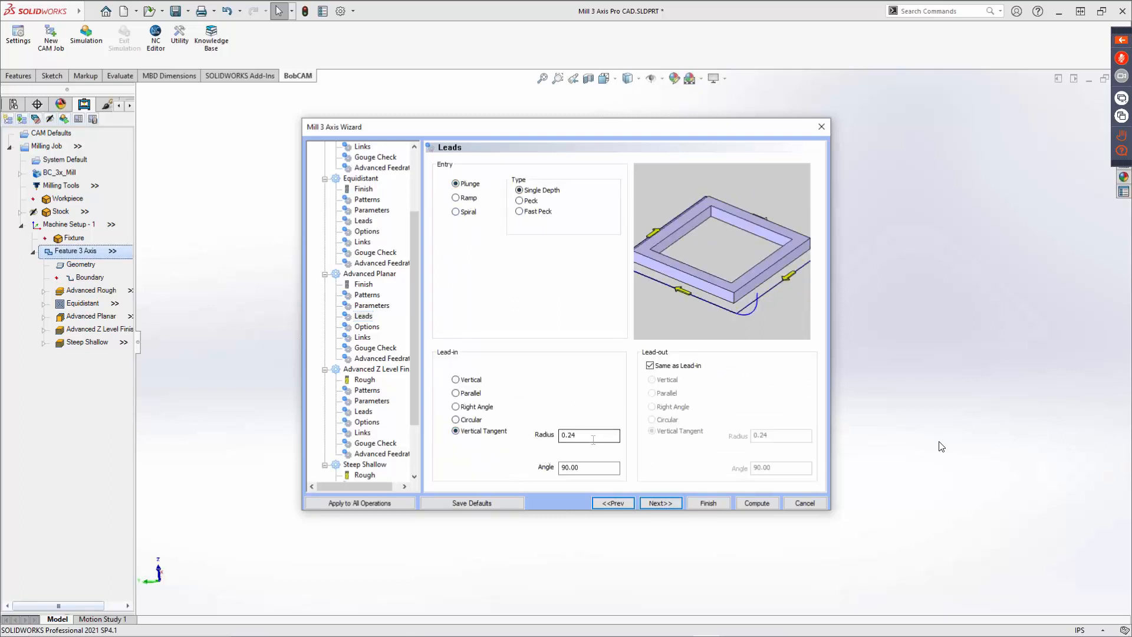
left_click(661, 503)
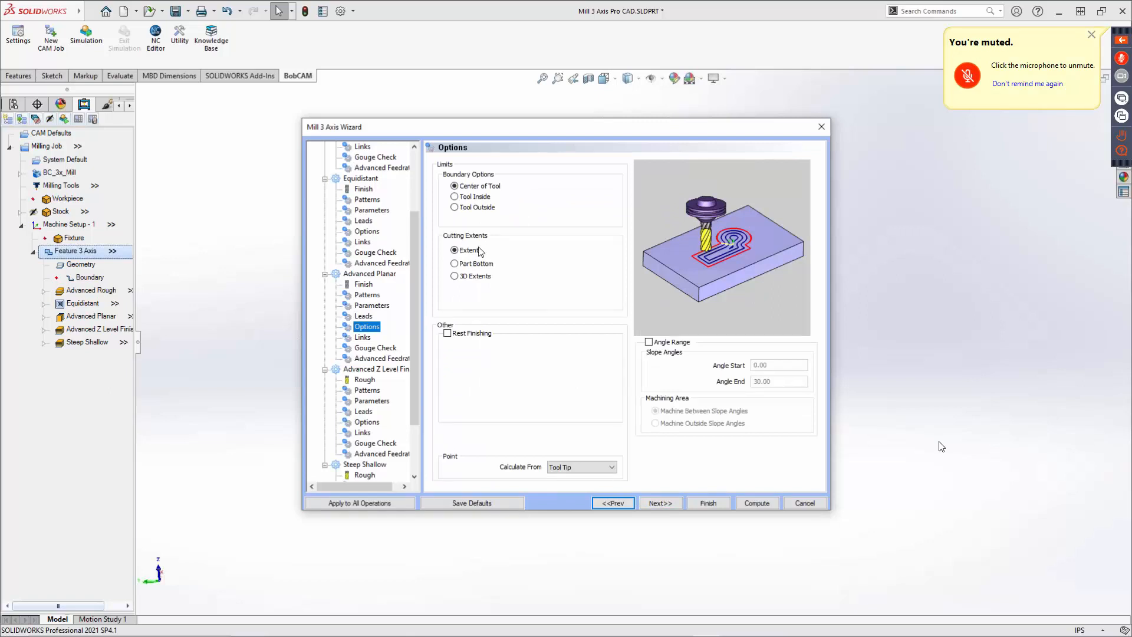
Set the Advanced Planar cutting extents to 3D Extents after trying Extents and Part Bottom.
left_click(465, 278)
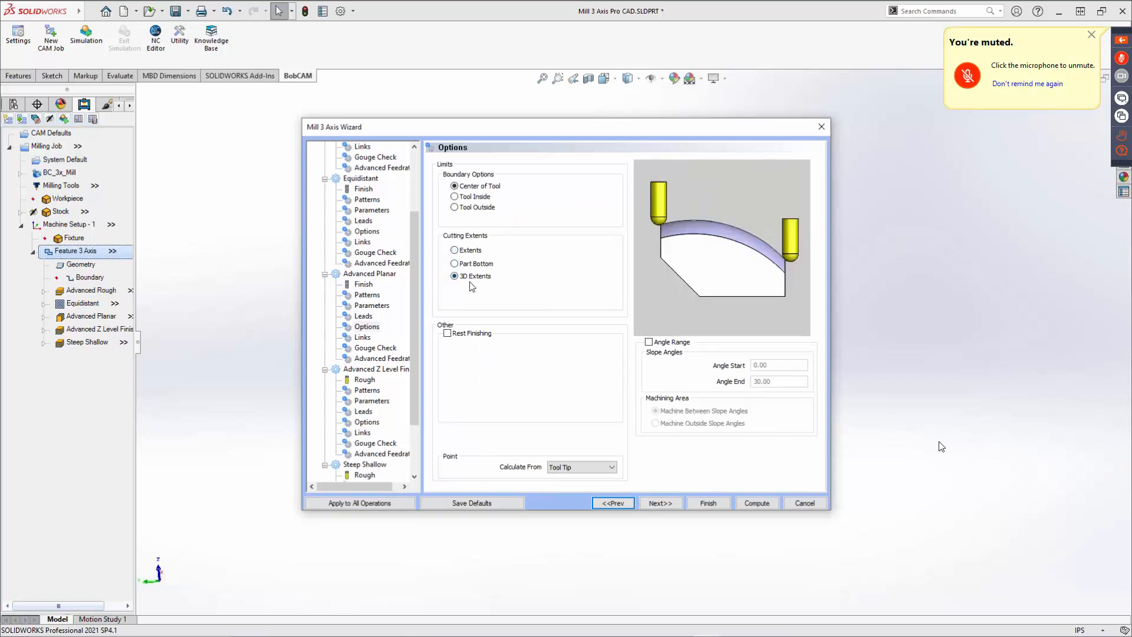
left_click(467, 253)
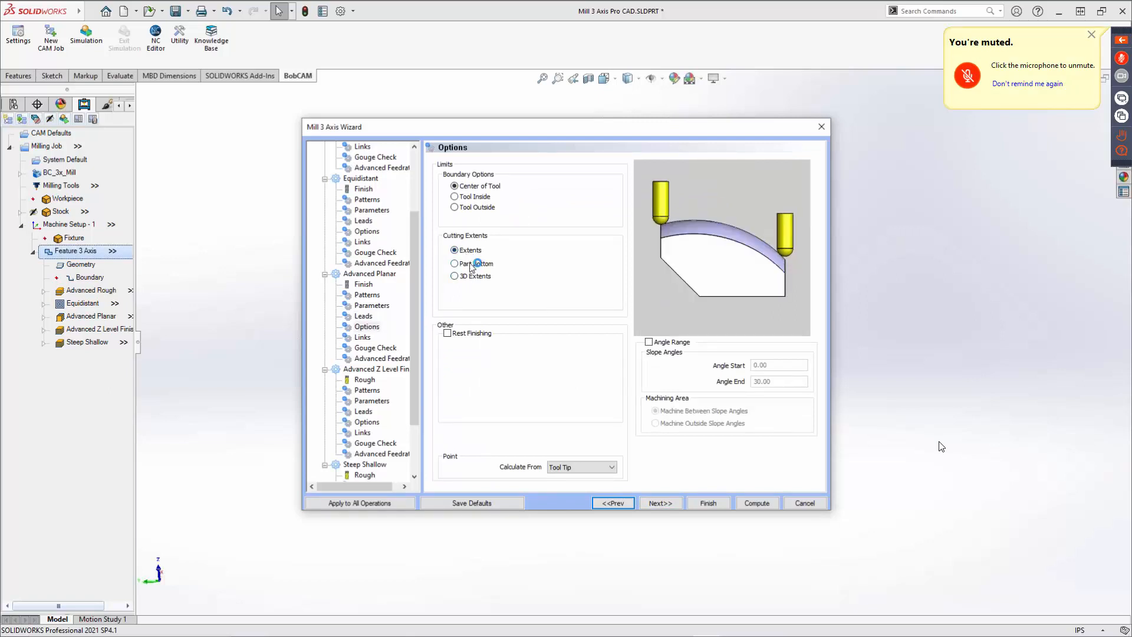
left_click(472, 265)
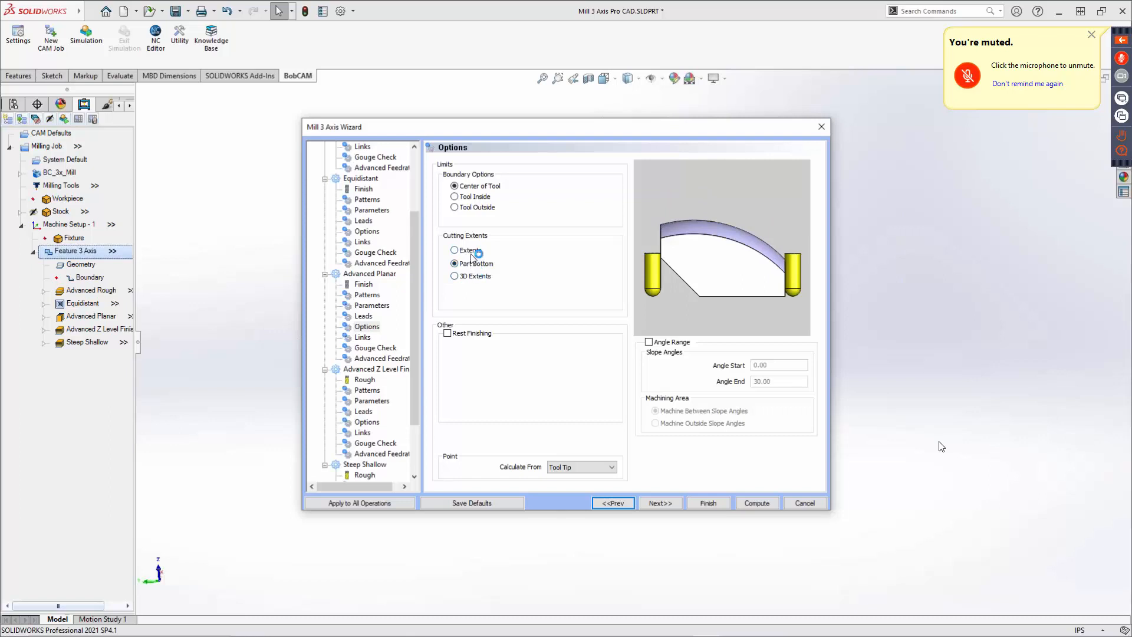
left_click(472, 277)
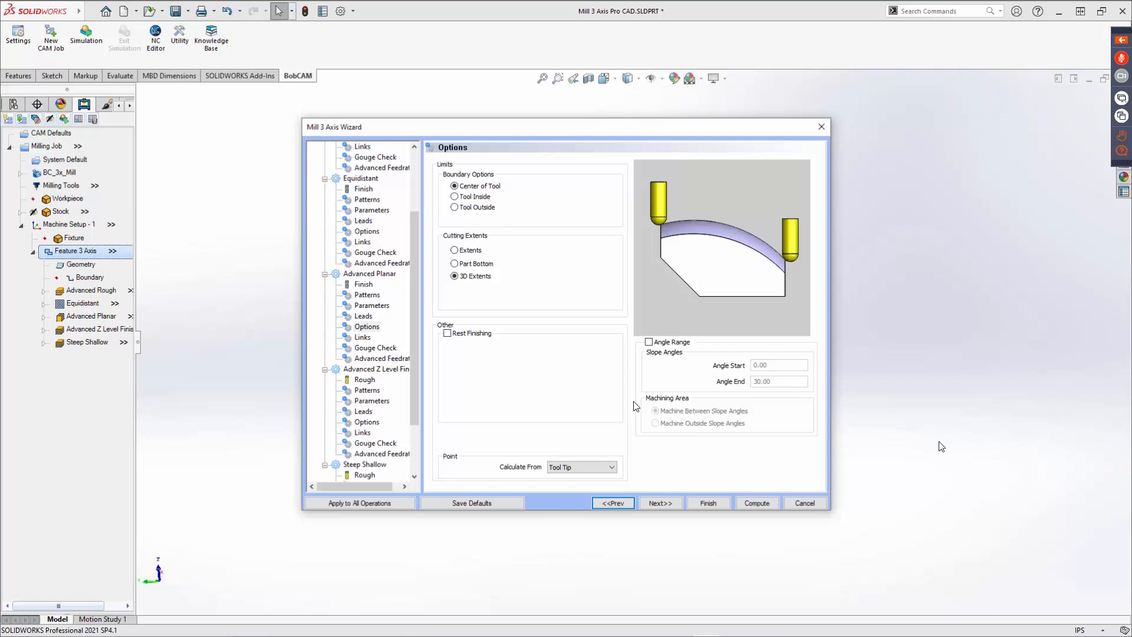
Set the Advanced Planar links to Blend Spline after trying Horizontal/Vertical, Direct and Full Retract.
left_click(663, 504)
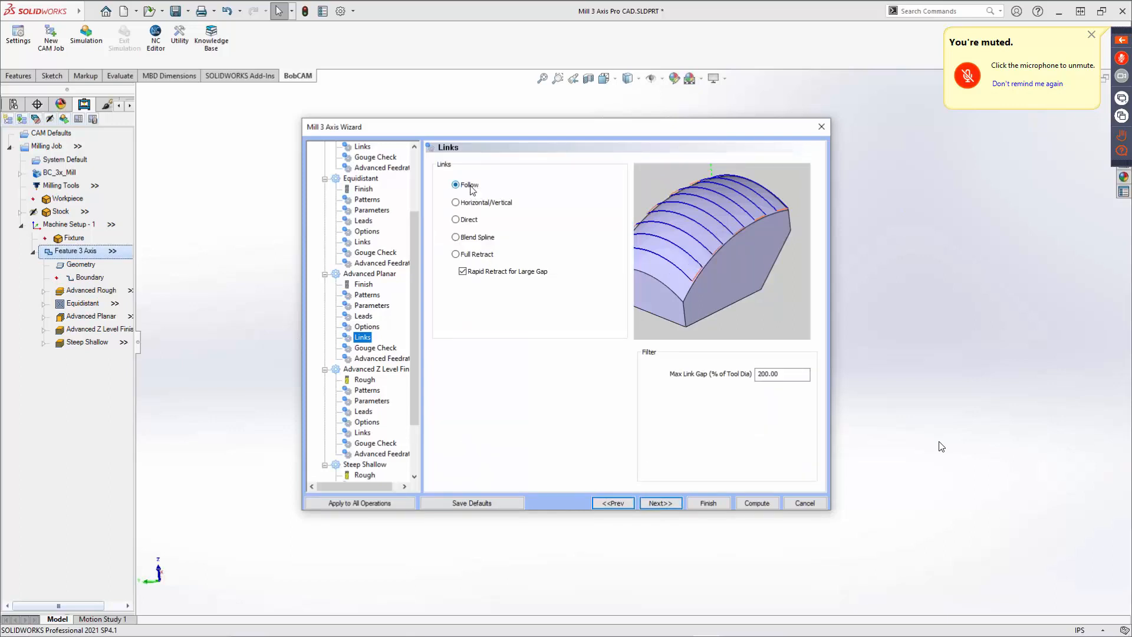
left_click(474, 202)
left_click(465, 222)
left_click(474, 256)
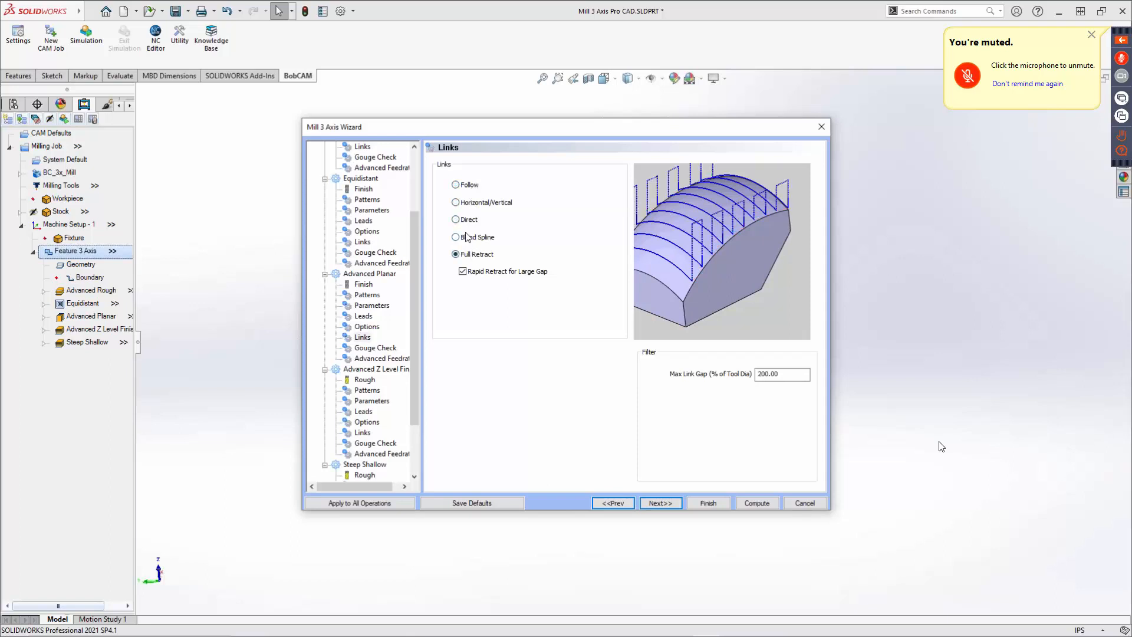
left_click(467, 239)
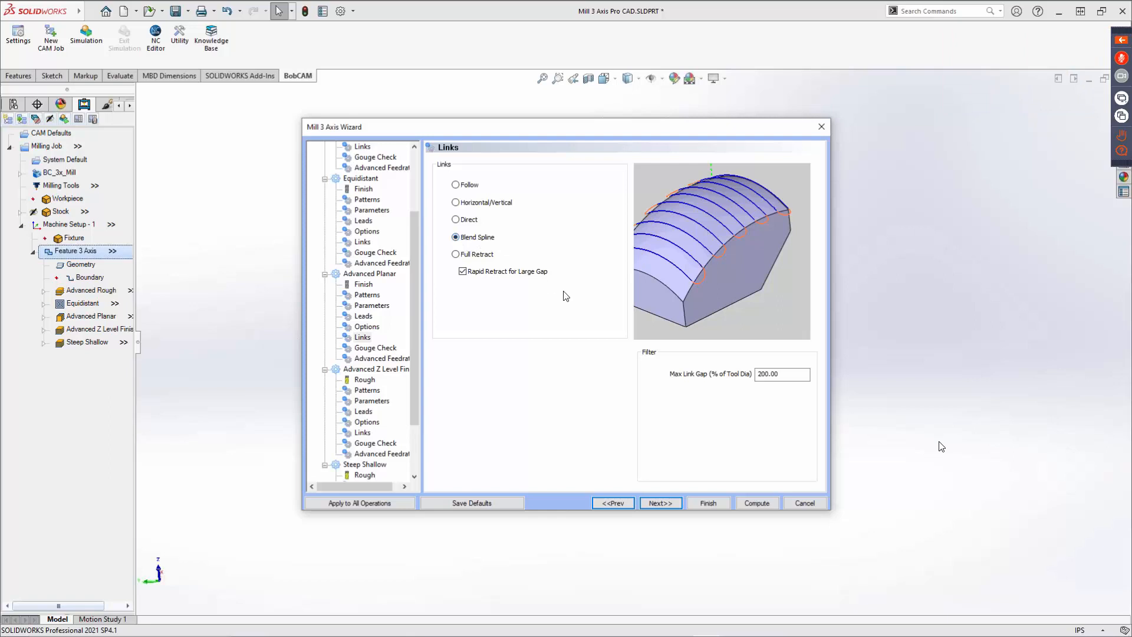
Assign the 1/4 BALL ENDMILL - STANDARD finishing tool from the tool crib to the Advanced Z Level Finish operation.
left_click(658, 502)
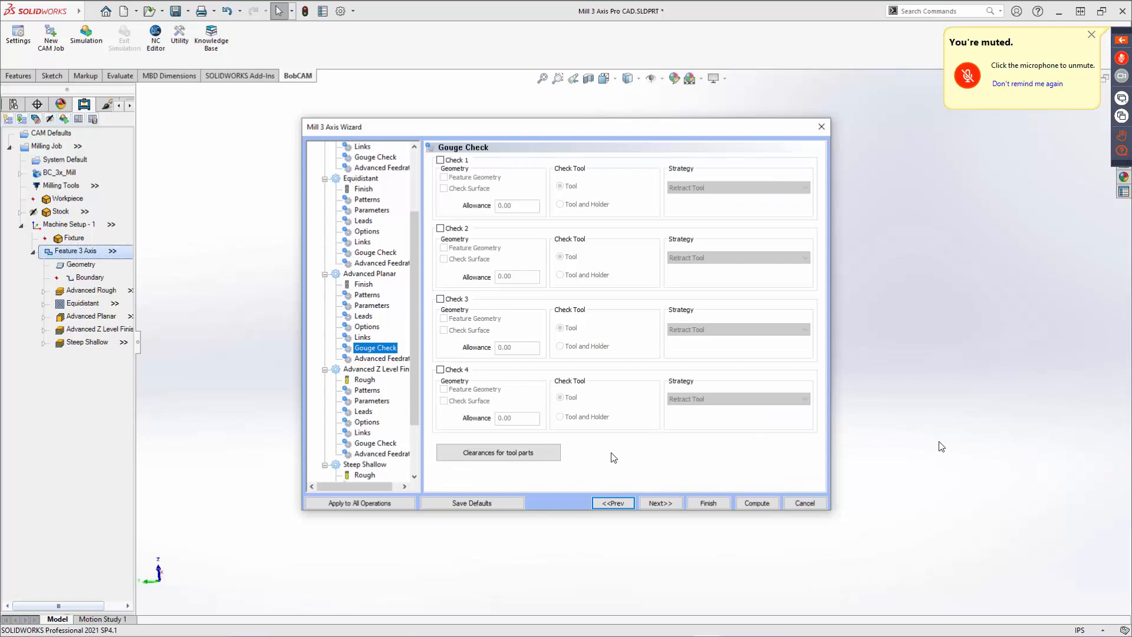
left_click(659, 505)
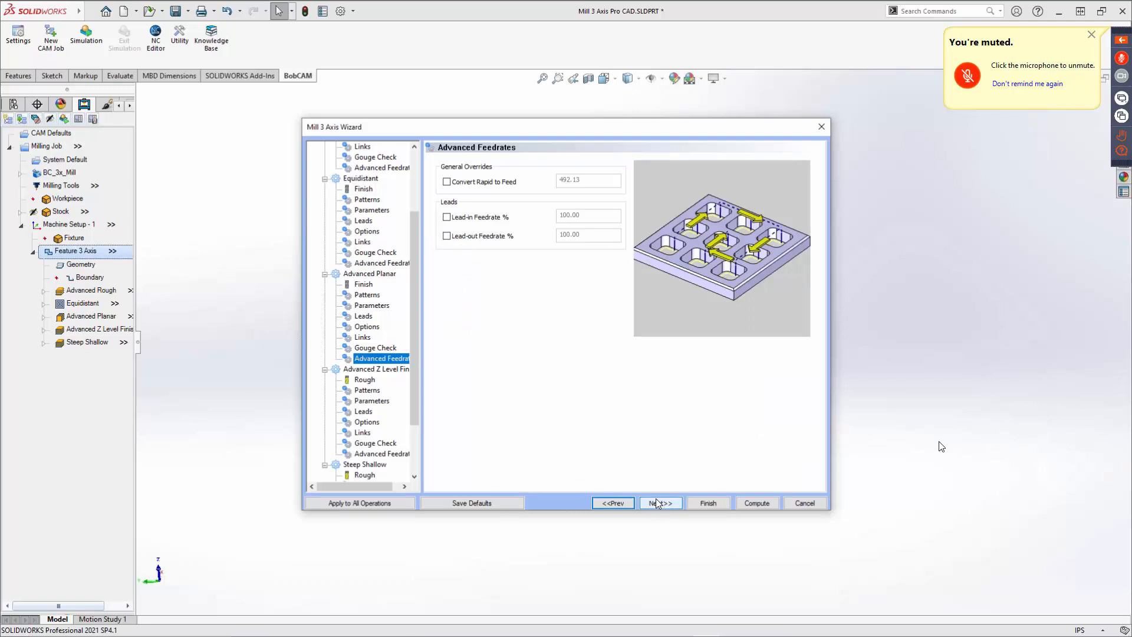
left_click(657, 502)
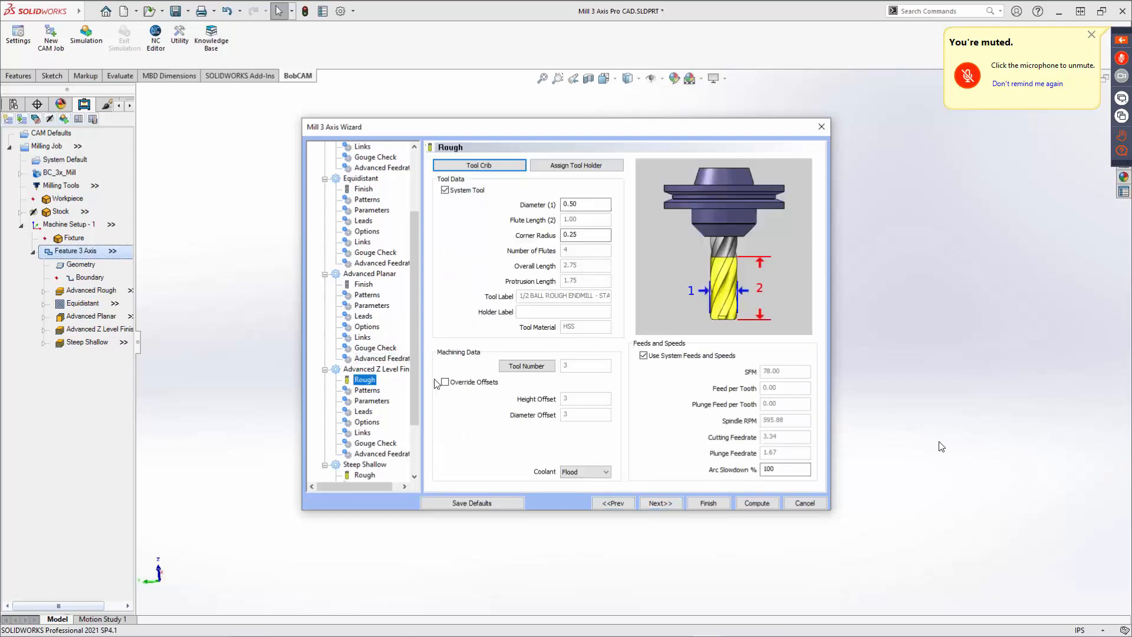
left_click(478, 166)
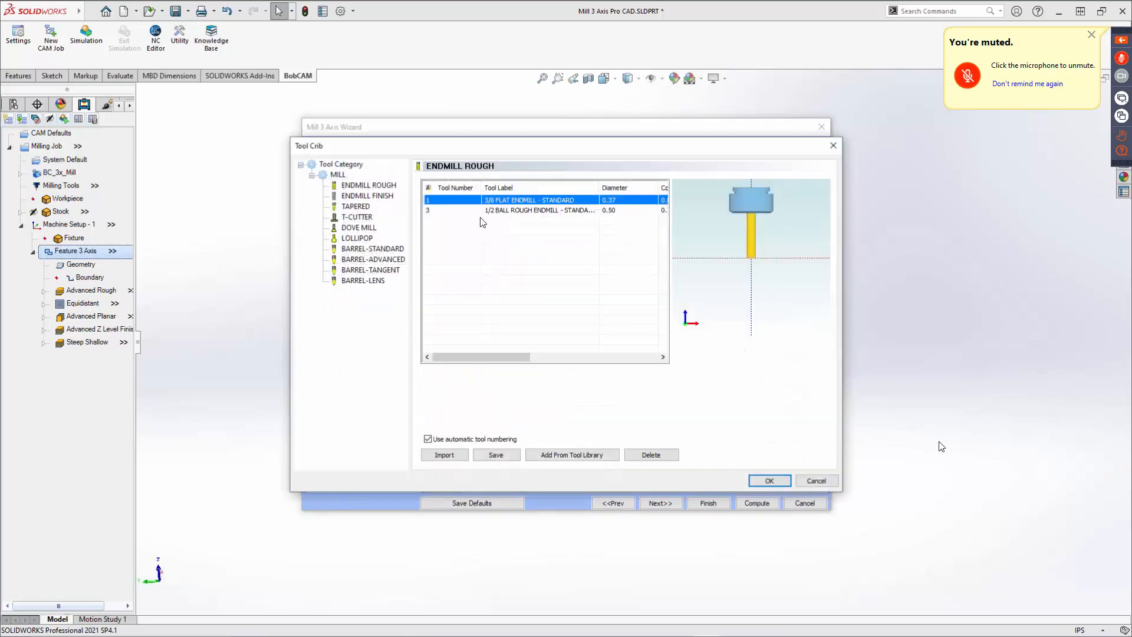
left_click(368, 197)
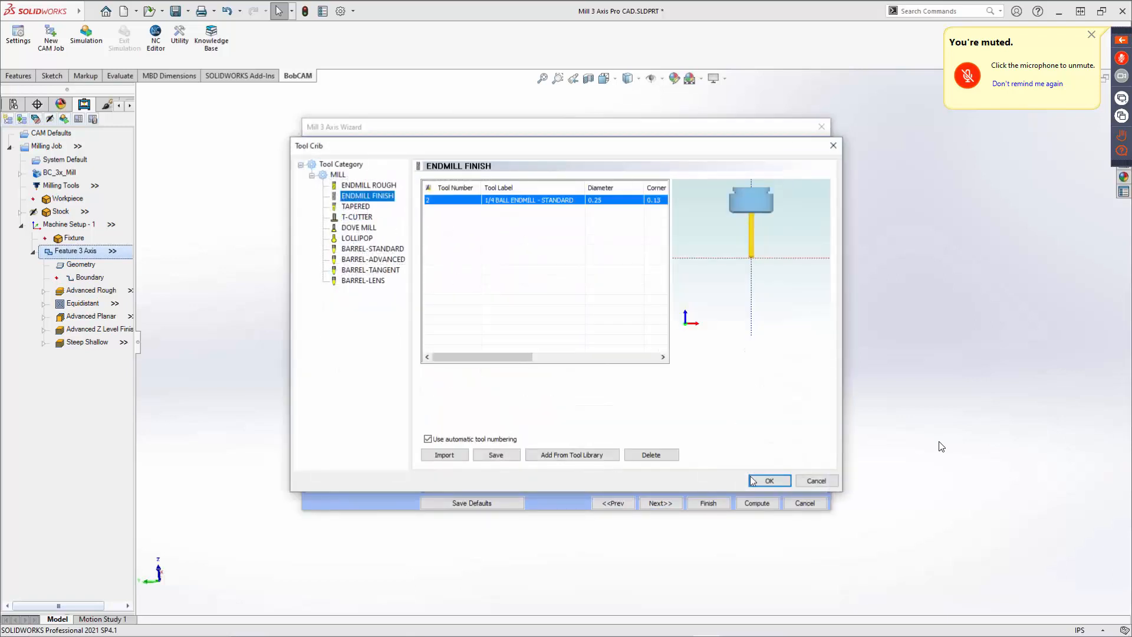
left_click(770, 481)
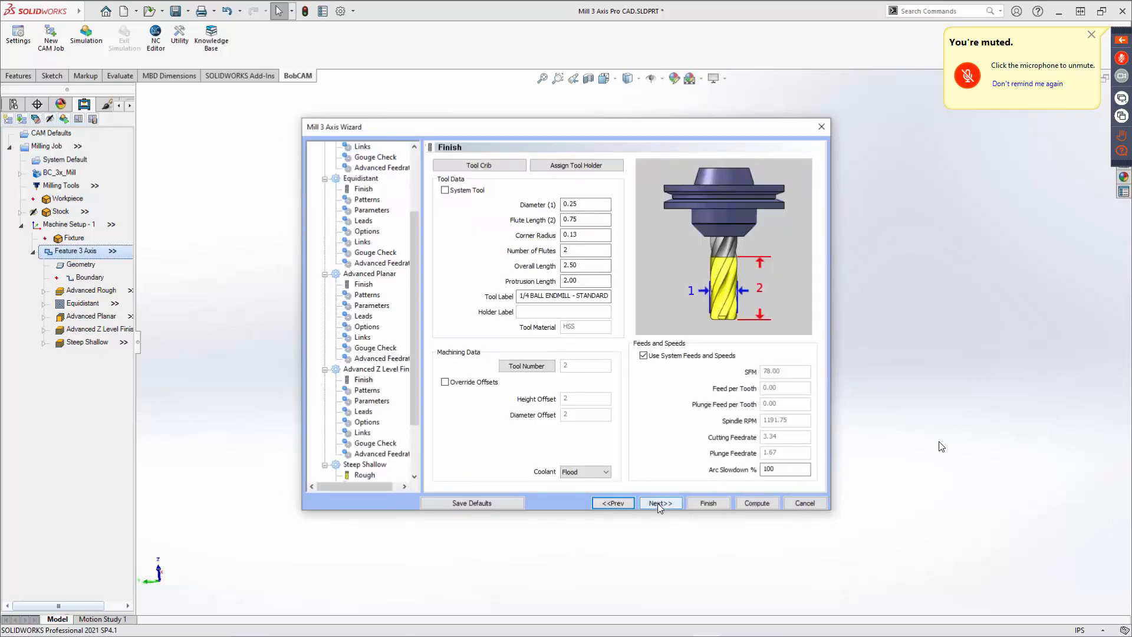
Set the Advanced Z Level Finish depth of cut to 0.05.
left_click(660, 503)
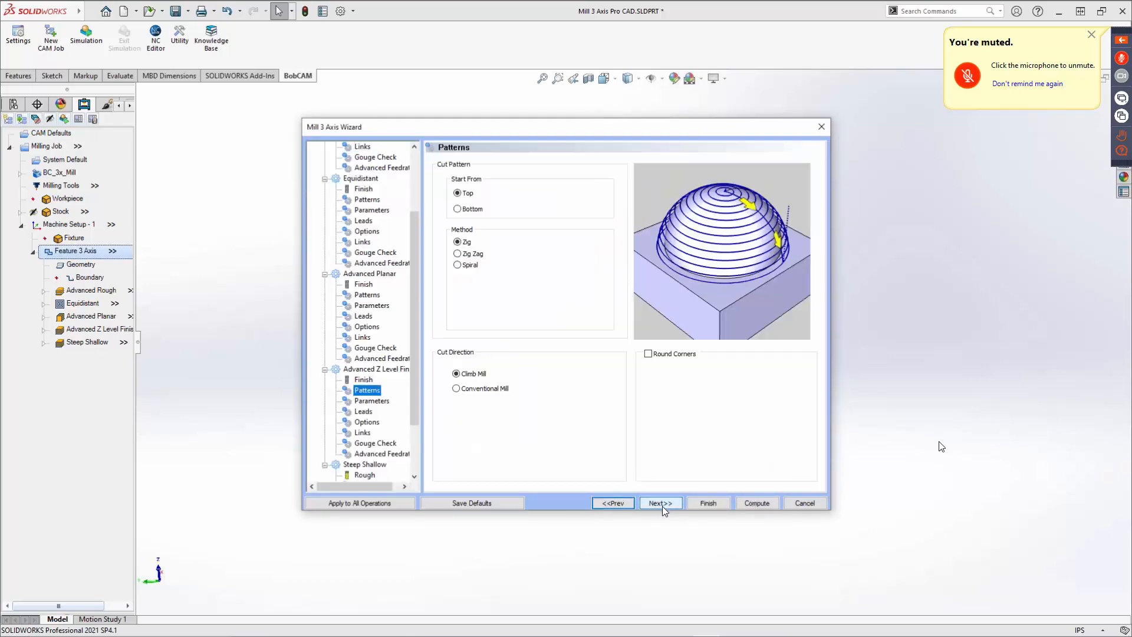
left_click(664, 506)
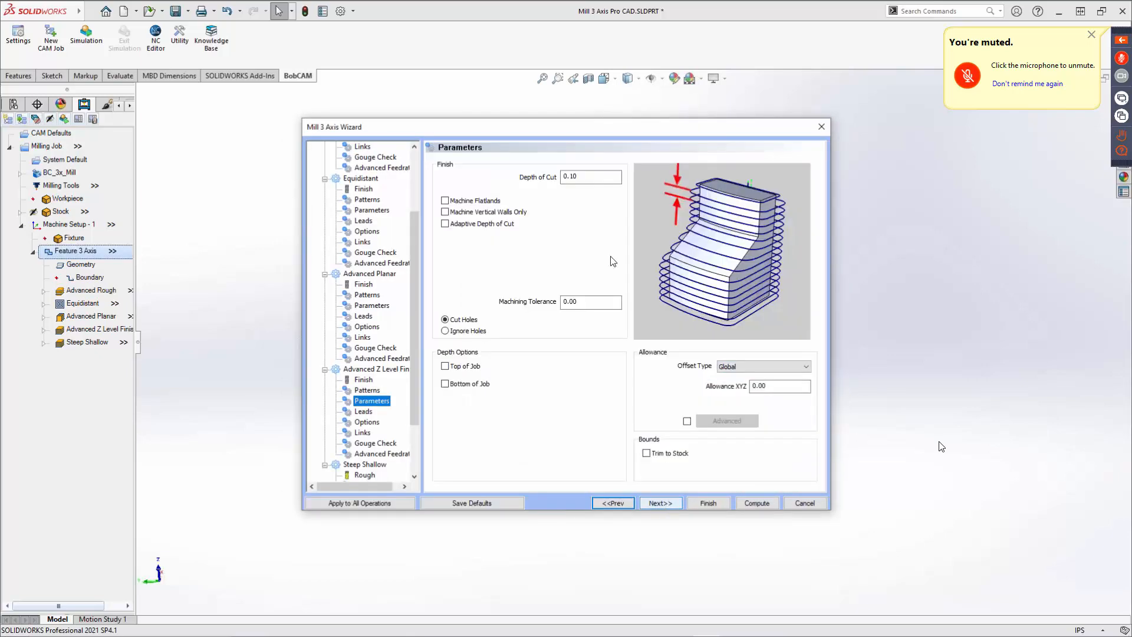
double_click(585, 178)
type(".2")
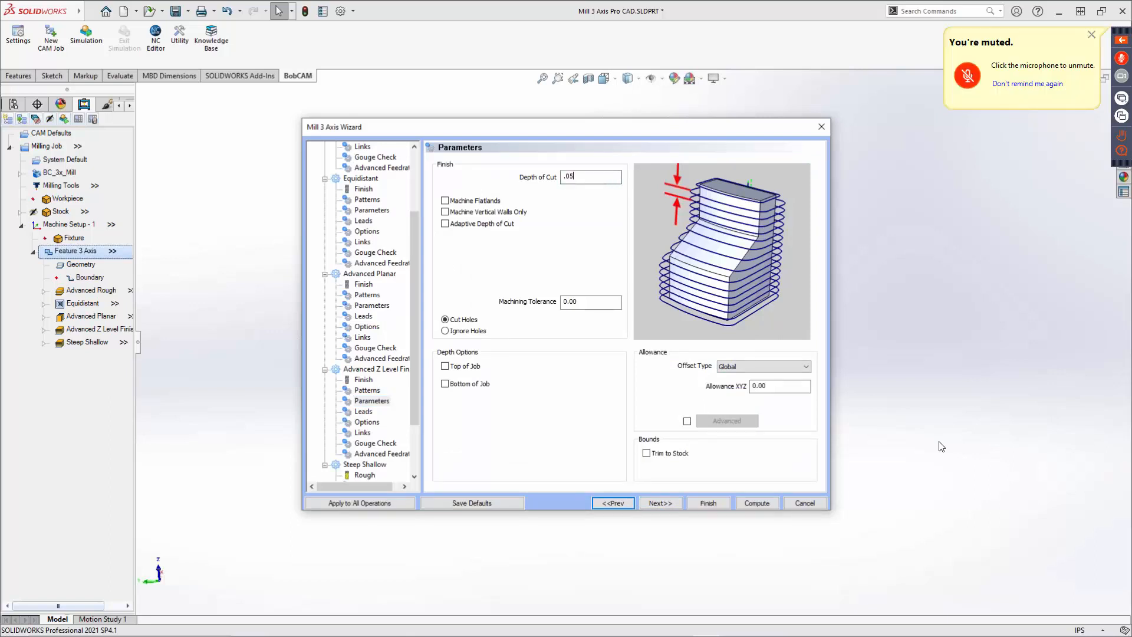
key("Tab")
key("Tab")
key("Tab")
key("Tab")
Set the Advanced Z Level Finish cutting extents to Part Bottom.
left_click(657, 501)
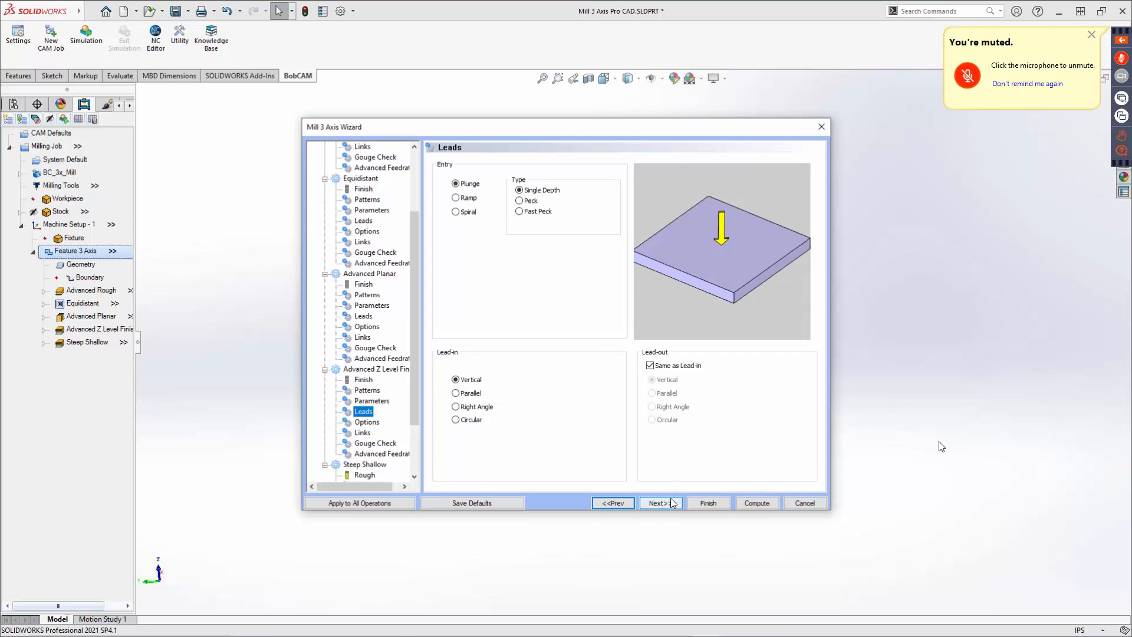
left_click(671, 501)
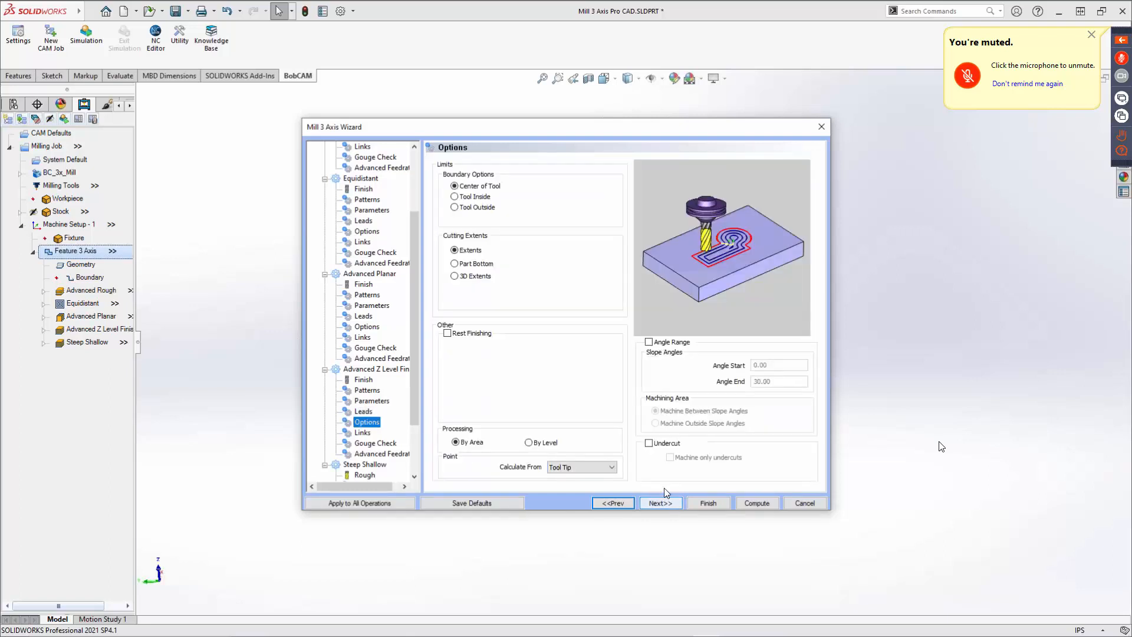
left_click(469, 263)
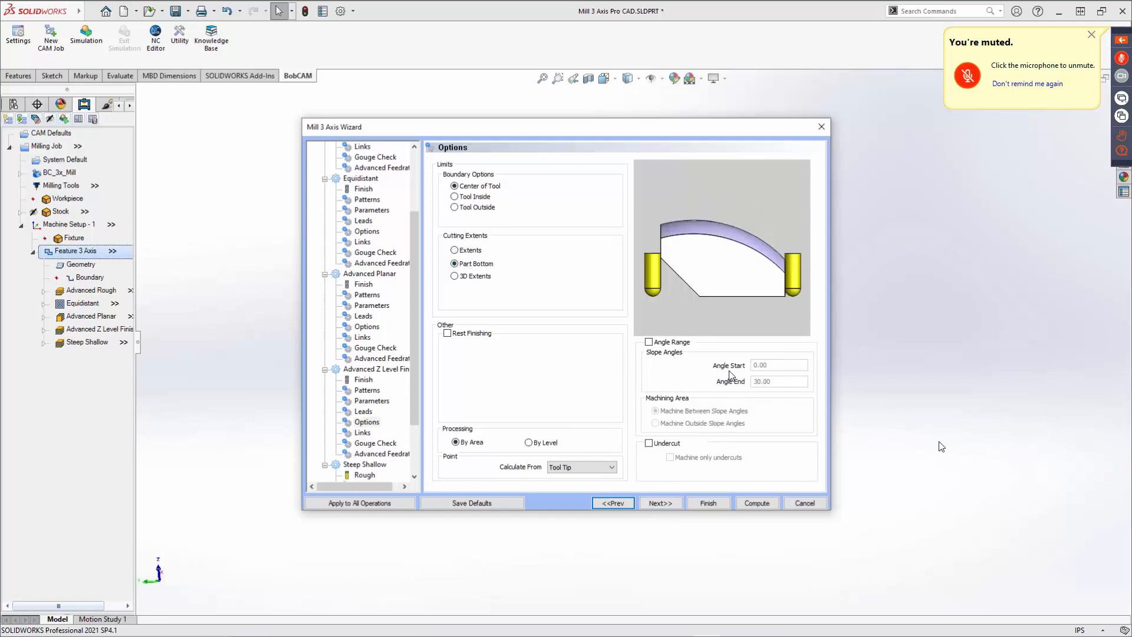
Assign the 1/4 BALL ENDMILL - STANDARD finishing tool from the tool crib to the Steep Shallow operation.
left_click(670, 504)
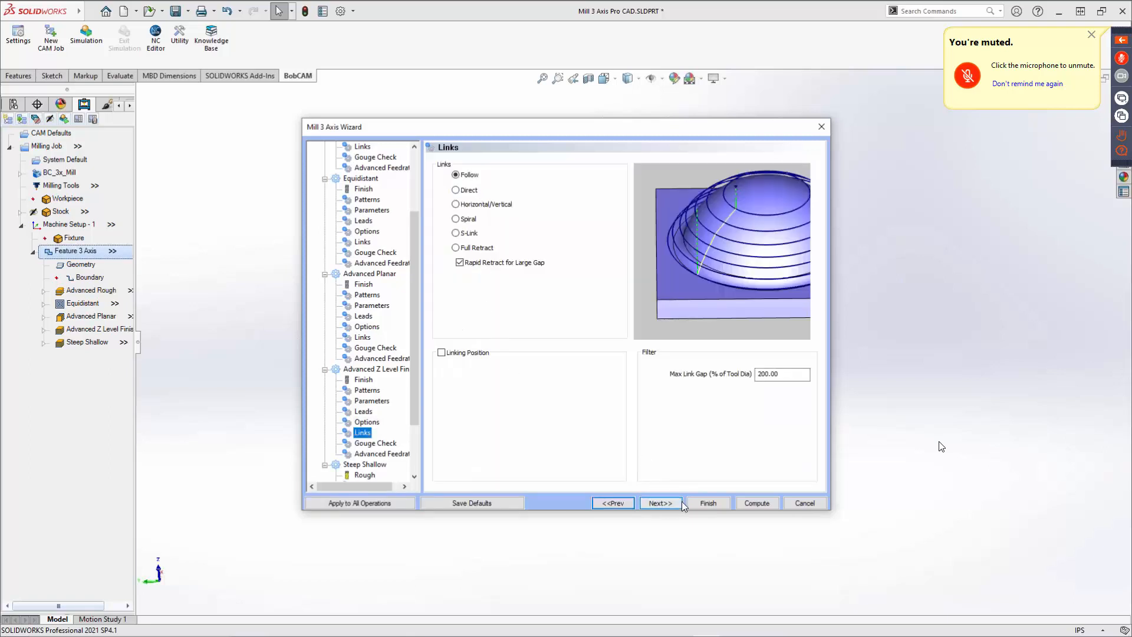
left_click(677, 501)
left_click(678, 502)
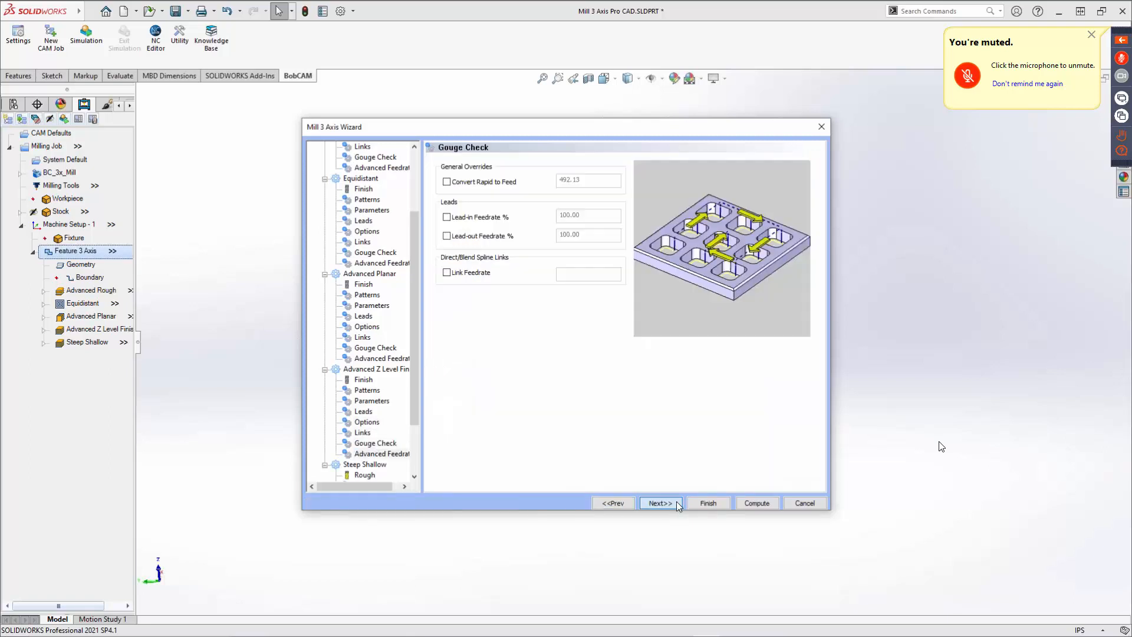
left_click(678, 501)
left_click(677, 502)
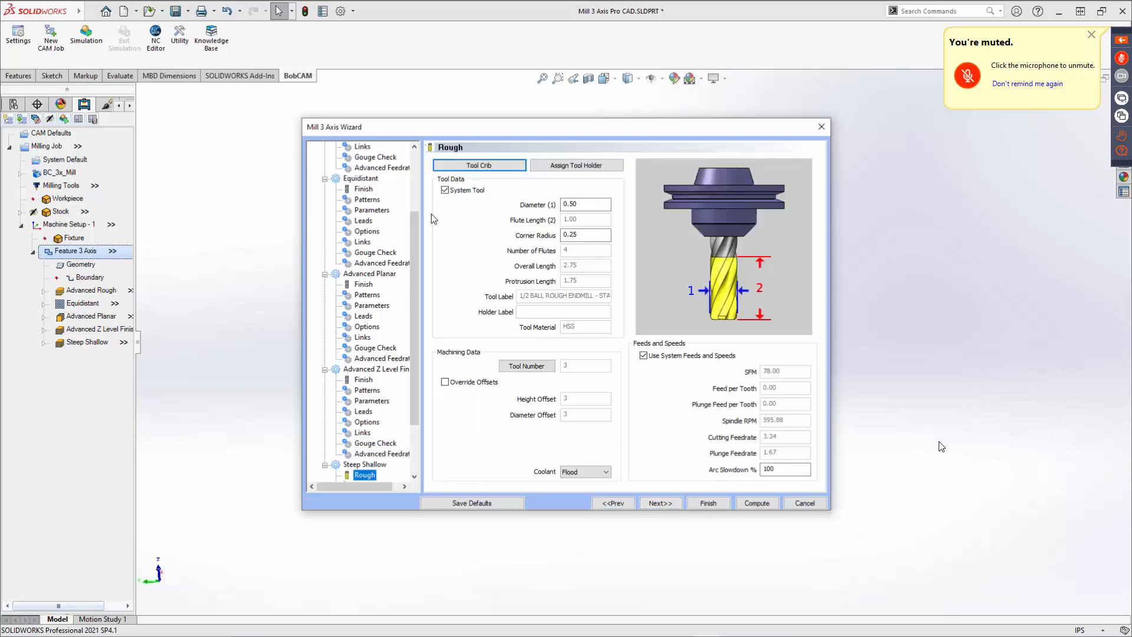
scroll(381, 275, "down", 3)
left_click(483, 163)
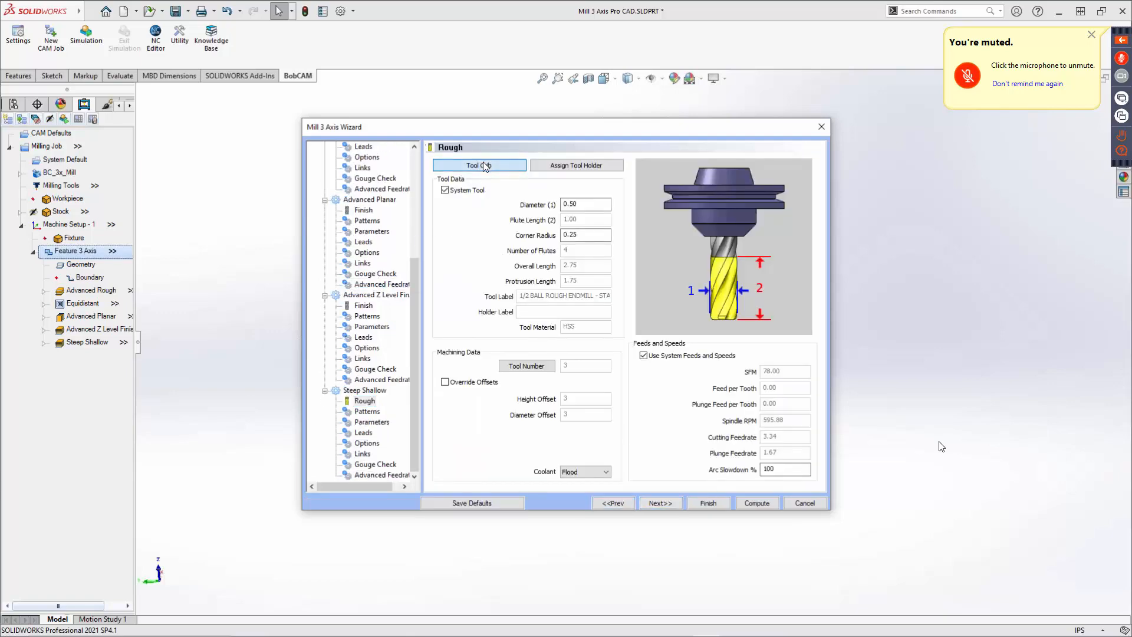
left_click(390, 195)
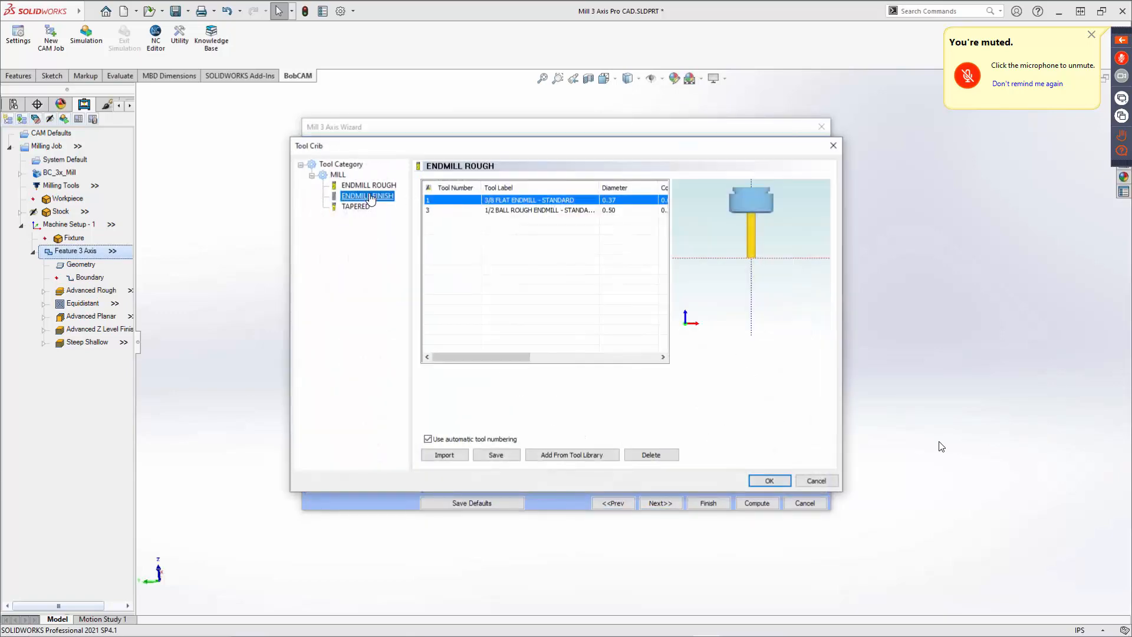
left_click(770, 480)
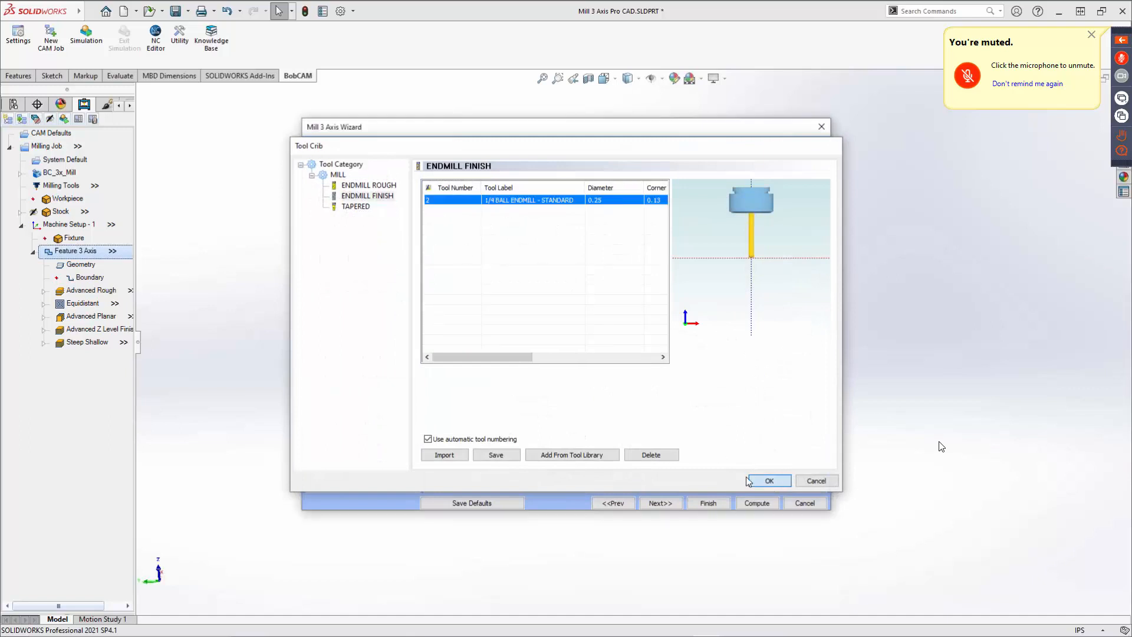
left_click(487, 165)
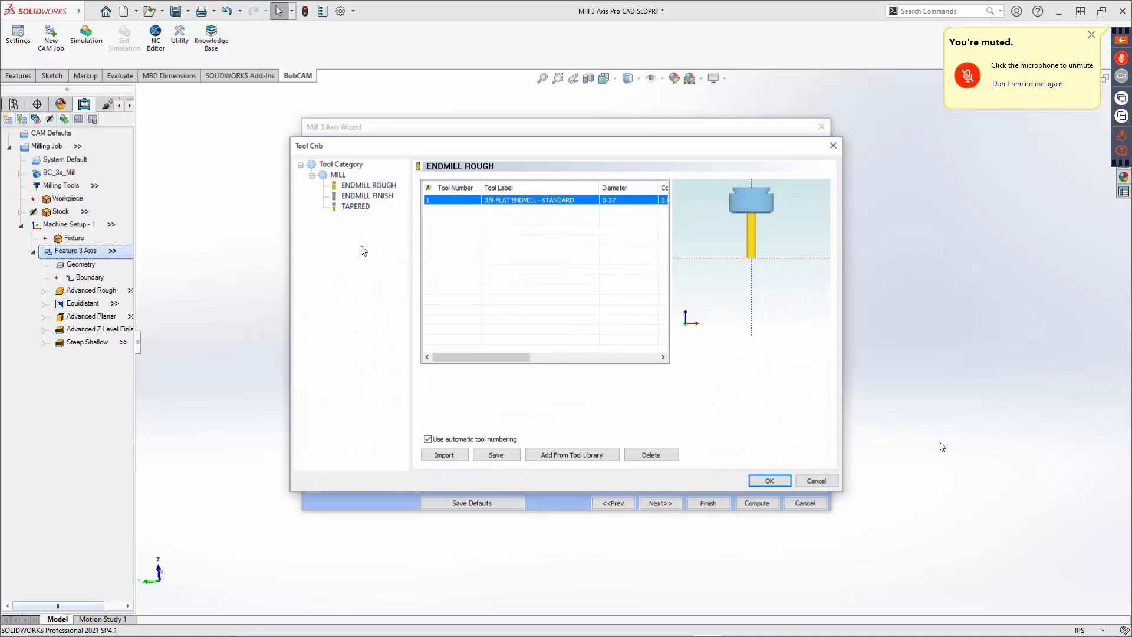
left_click(817, 481)
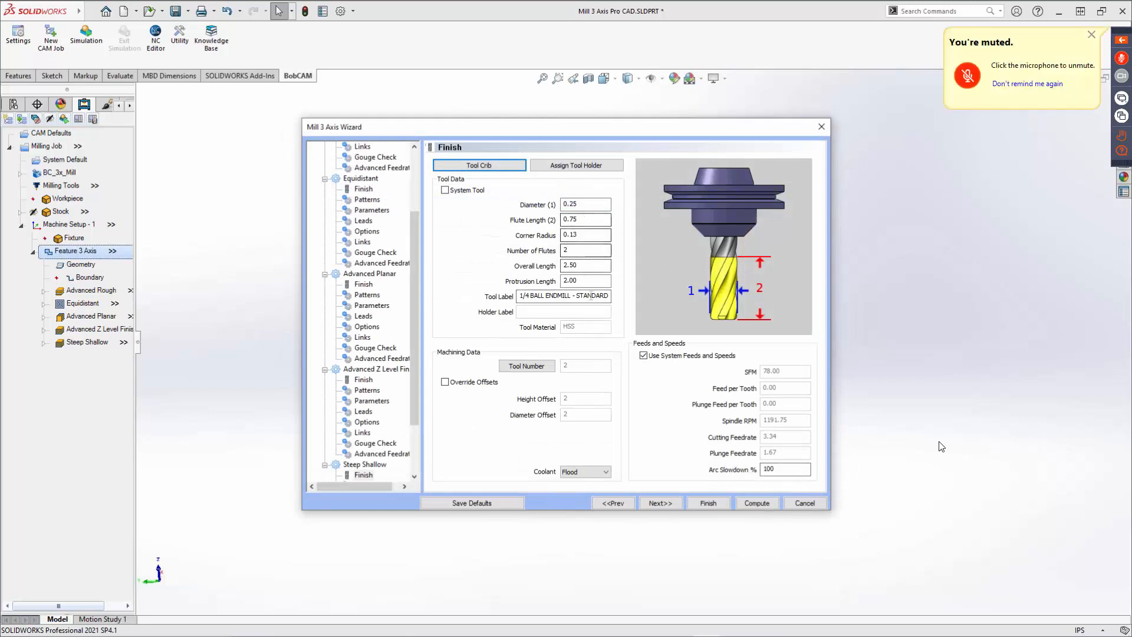
Set the Steep Shallow cut pattern strategy to Z Level + Equidistant.
left_click(668, 503)
left_click(669, 503)
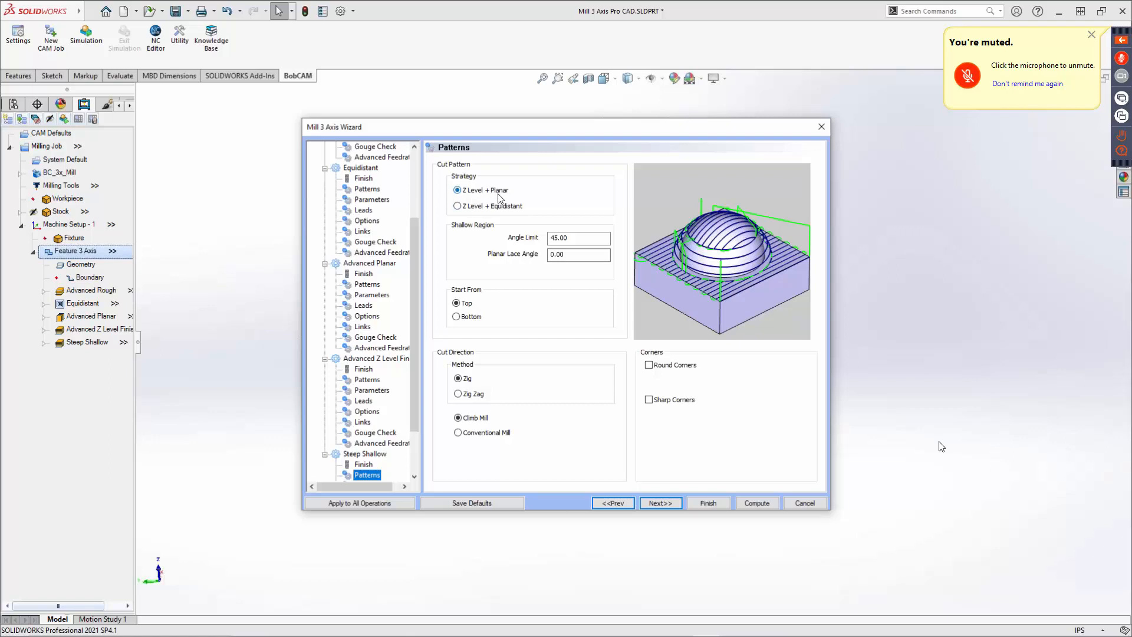
left_click(466, 206)
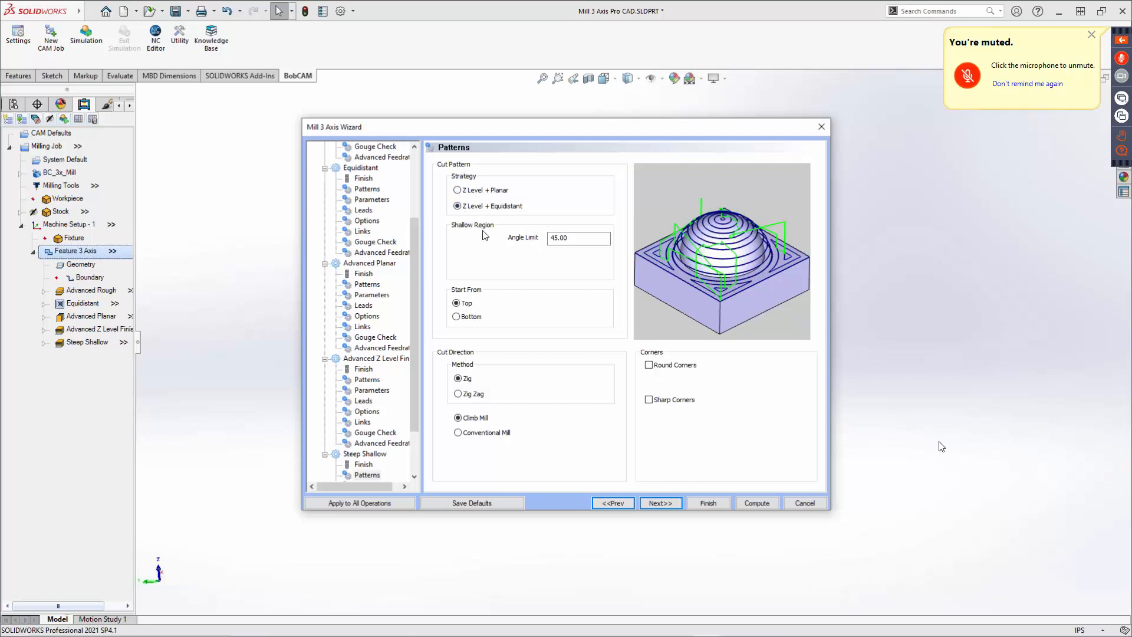
double_click(558, 237)
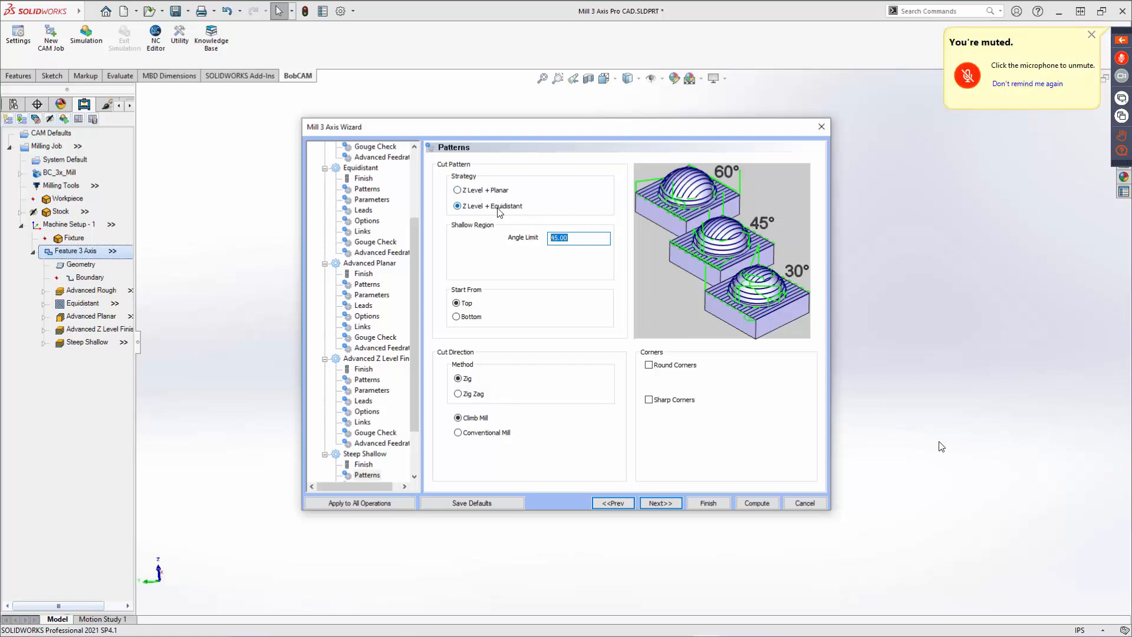
left_click(577, 239)
Try Round Corners and Sharp Corners on the Steep Shallow pattern, then turn both off.
left_click(655, 365)
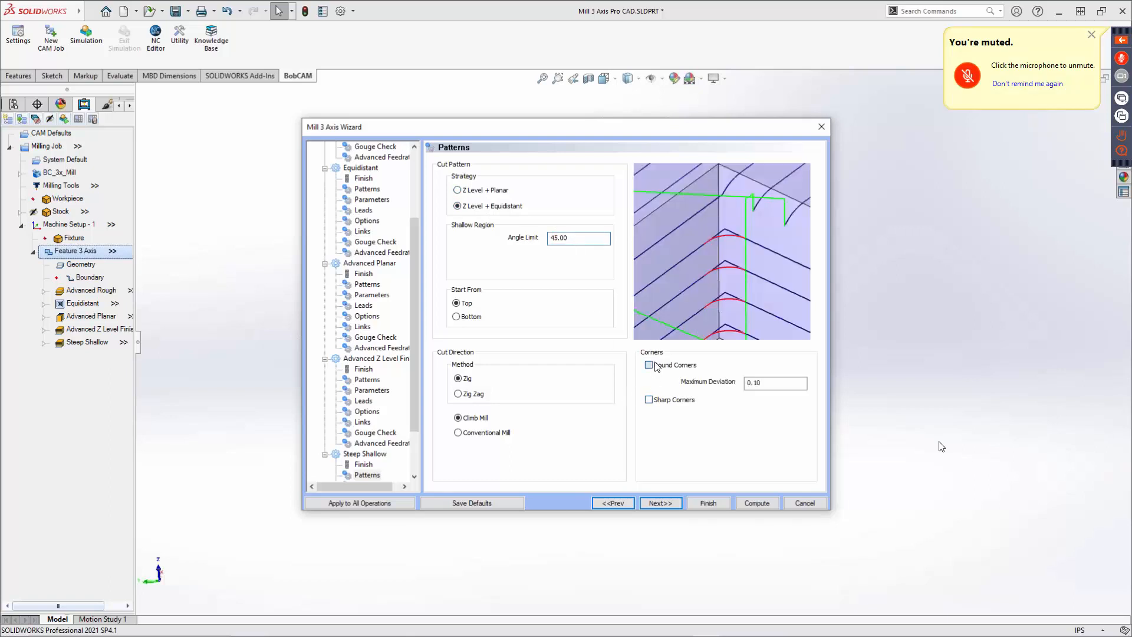
left_click(656, 368)
left_click(654, 402)
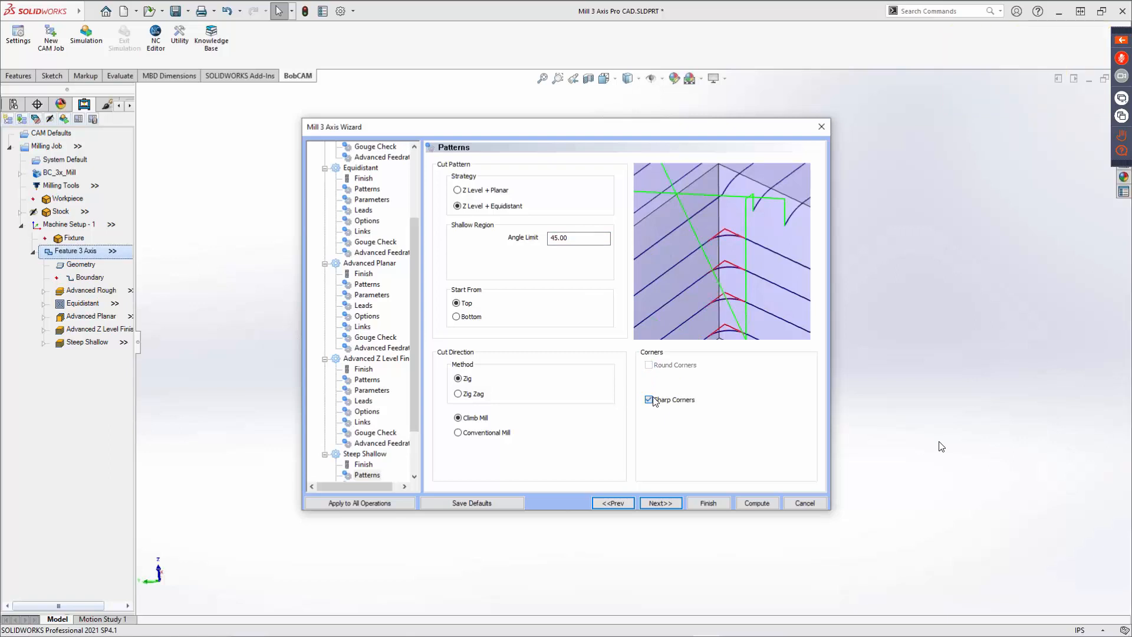
left_click(654, 400)
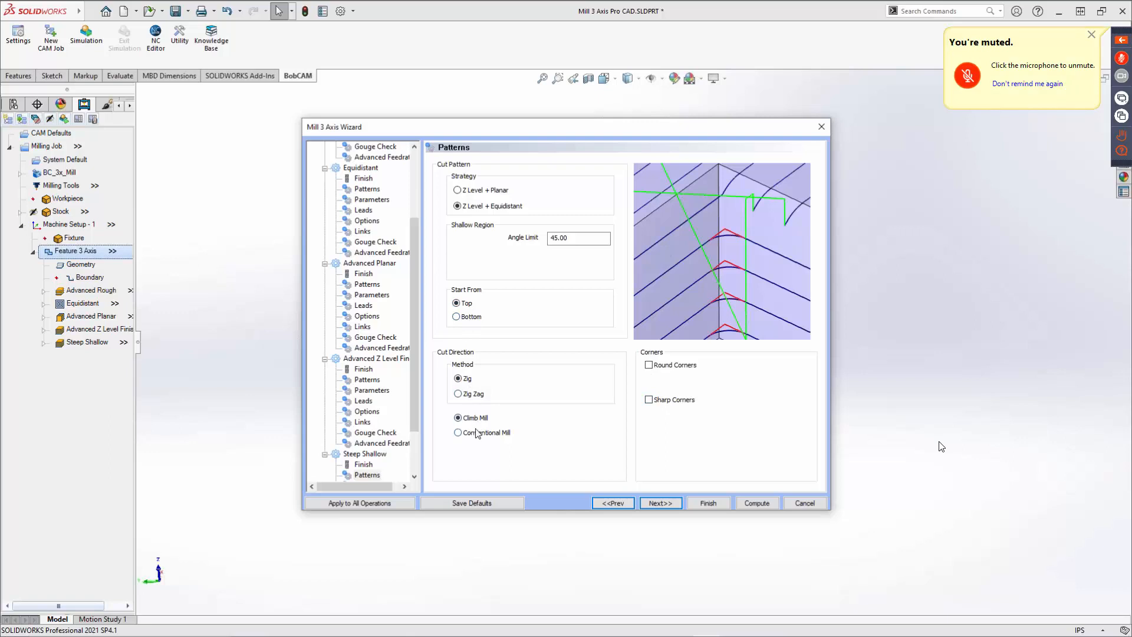
left_click(658, 503)
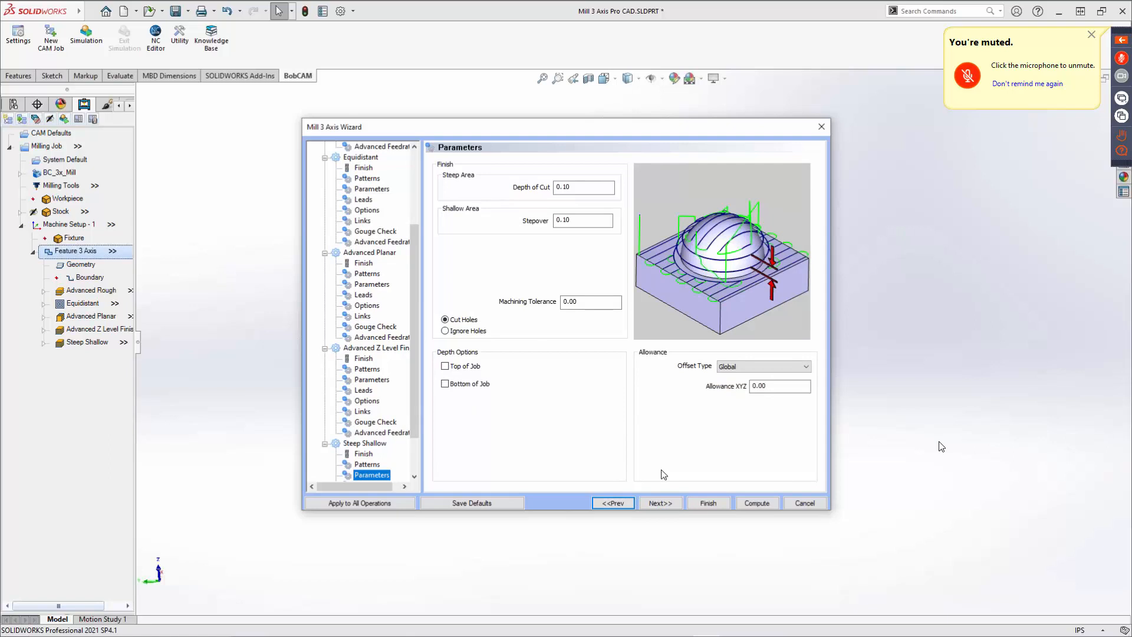
left_click(613, 502)
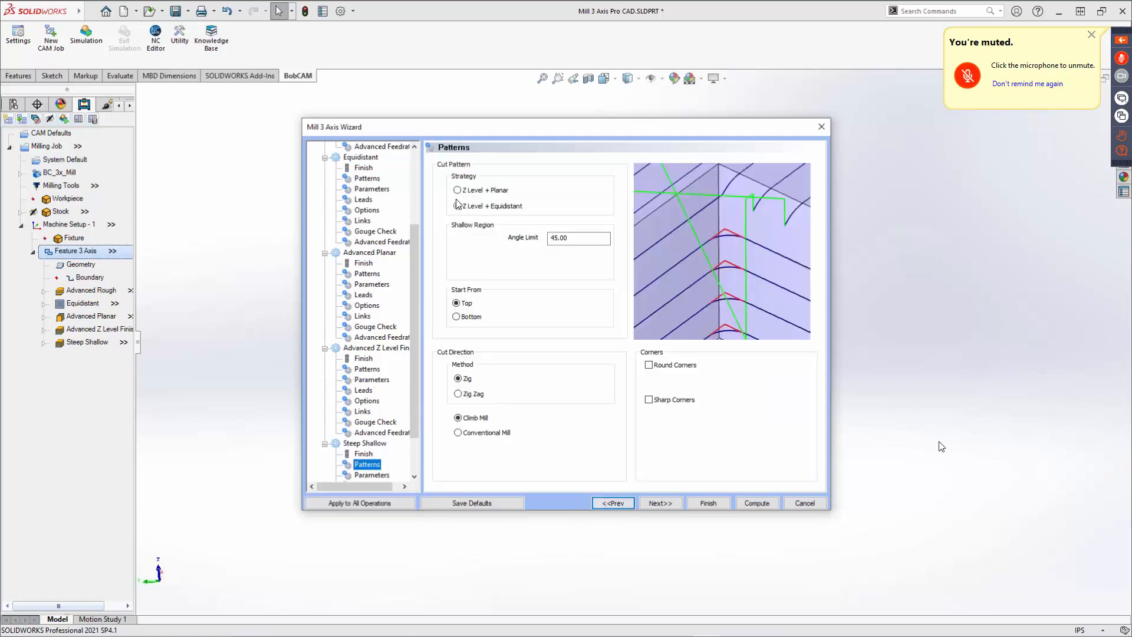
Switch the Steep Shallow cut pattern strategy to Z Level + Planar and move on to its parameters.
left_click(458, 190)
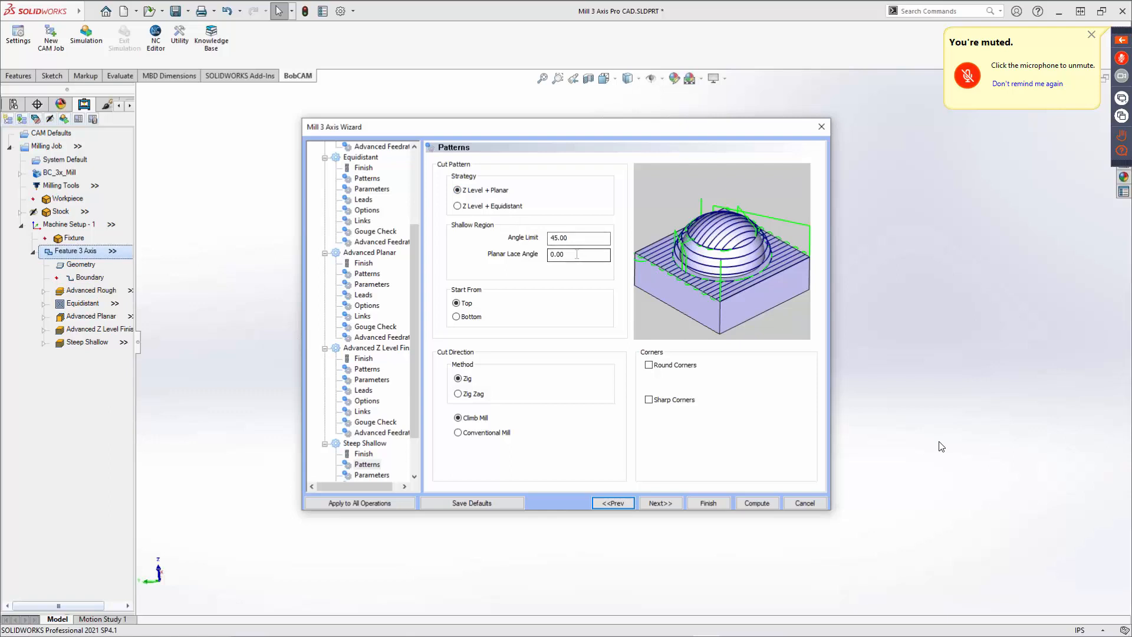
left_click_drag(578, 254, 516, 256)
left_click(662, 503)
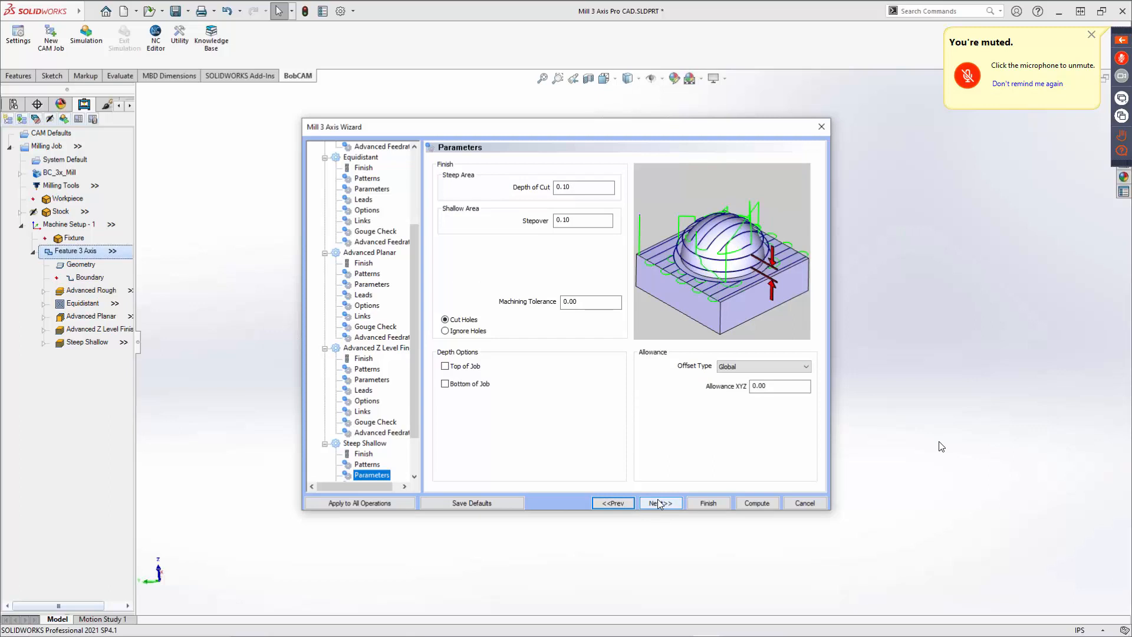
Set the Steep Shallow steep-area depth of cut and shallow-area stepover both to 0.05.
key("Tab")
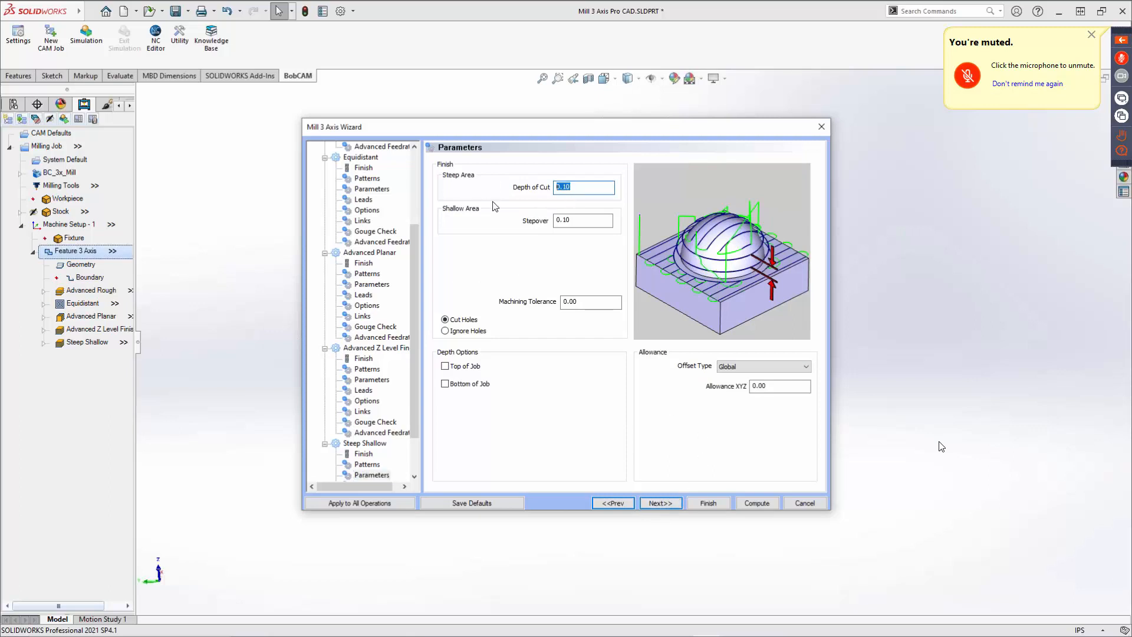
type(".05")
key("Tab")
type(".05")
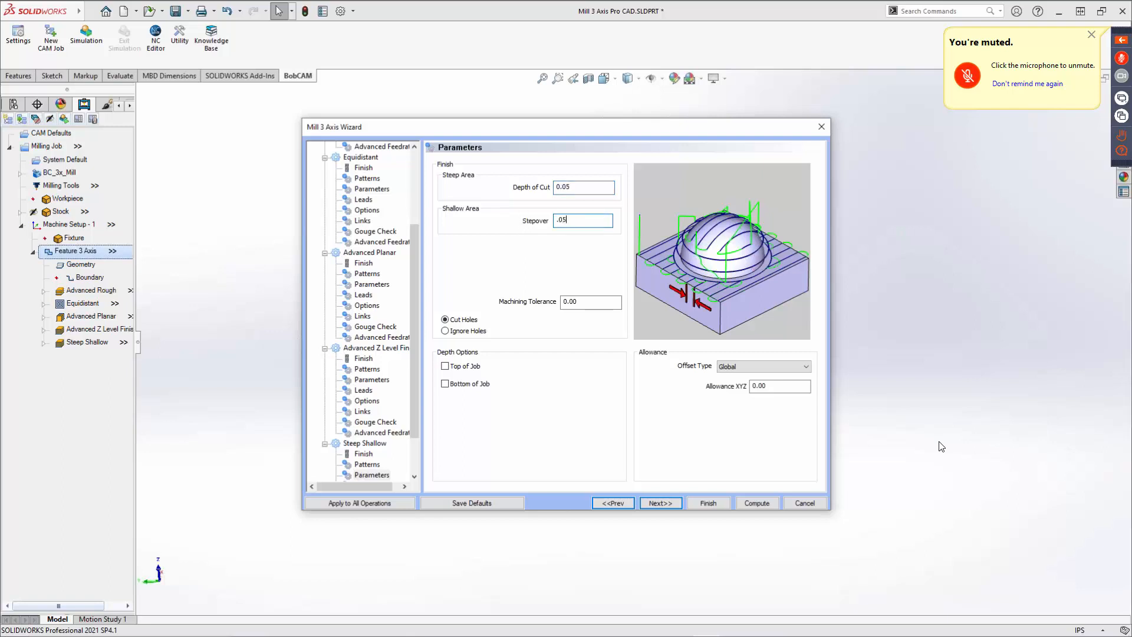
key("Tab")
left_click(668, 500)
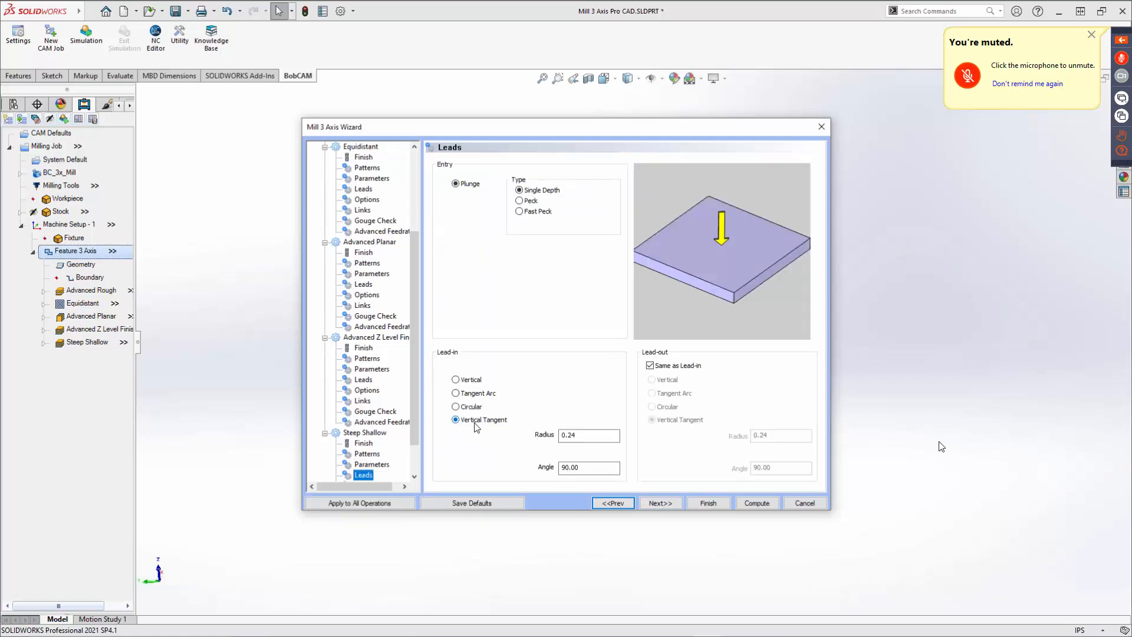
Set the Steep Shallow cutting extents to Part Bottom in its options.
left_click(670, 505)
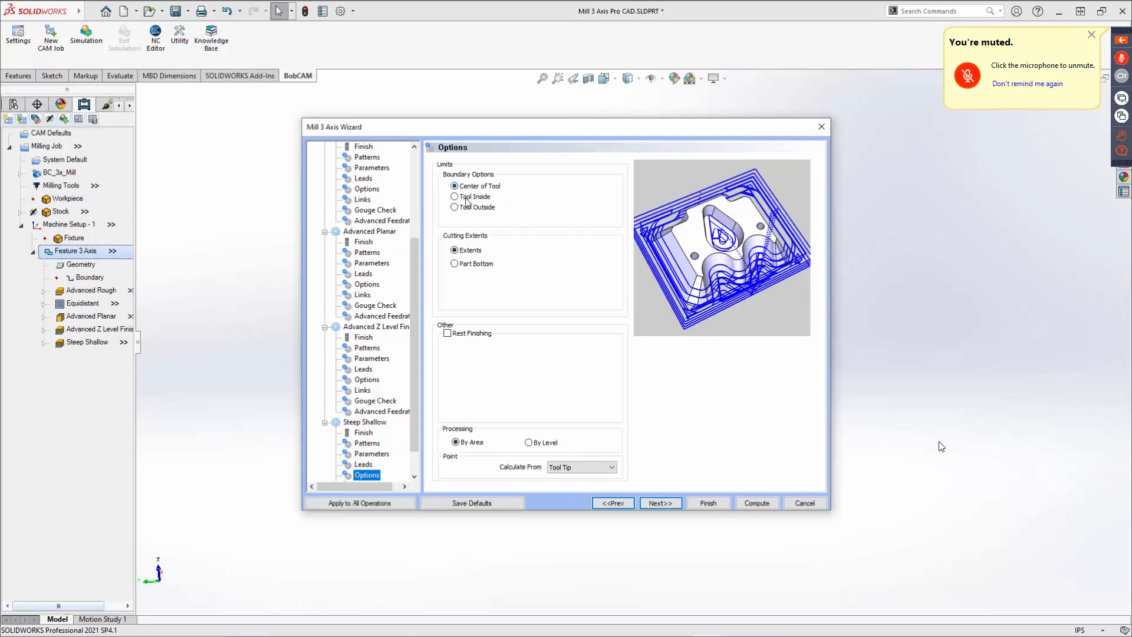
left_click(465, 260)
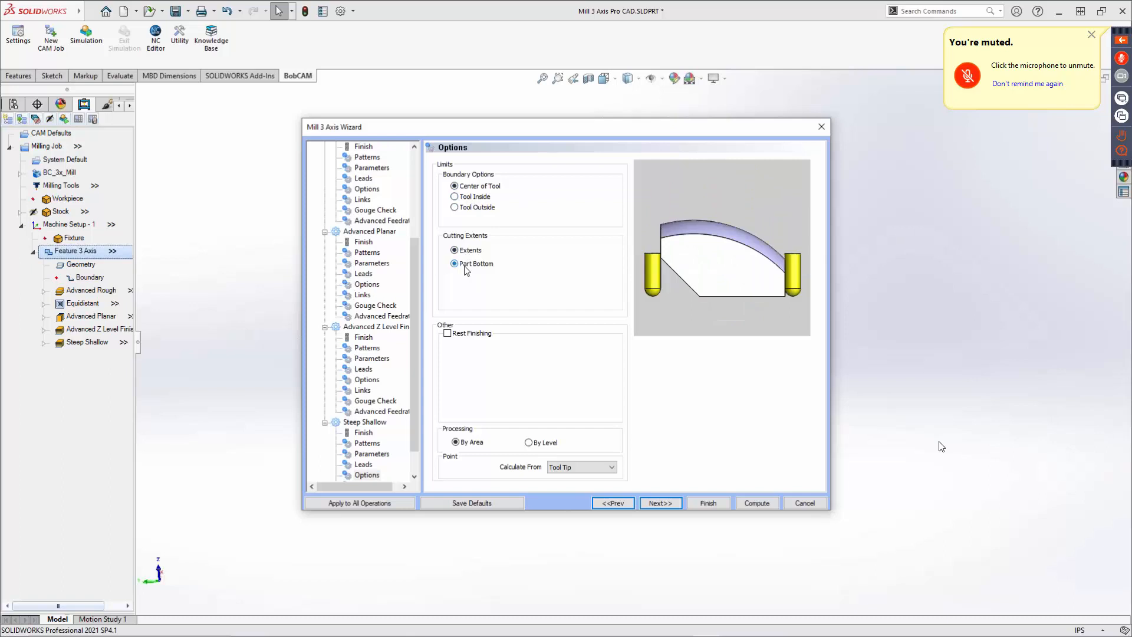
left_click(465, 251)
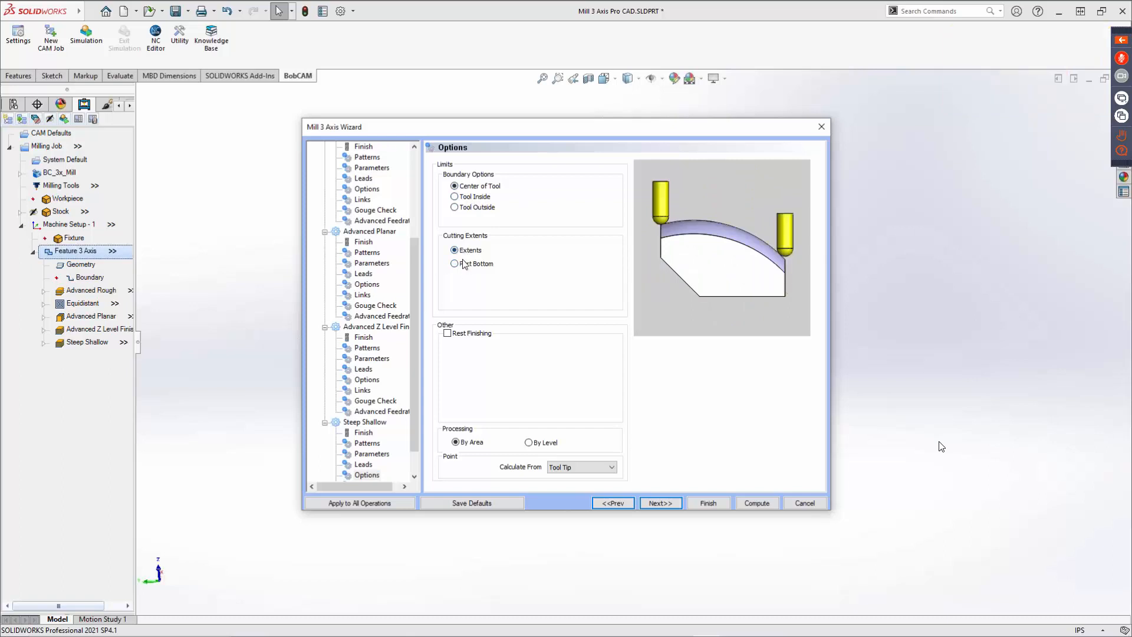
left_click(464, 263)
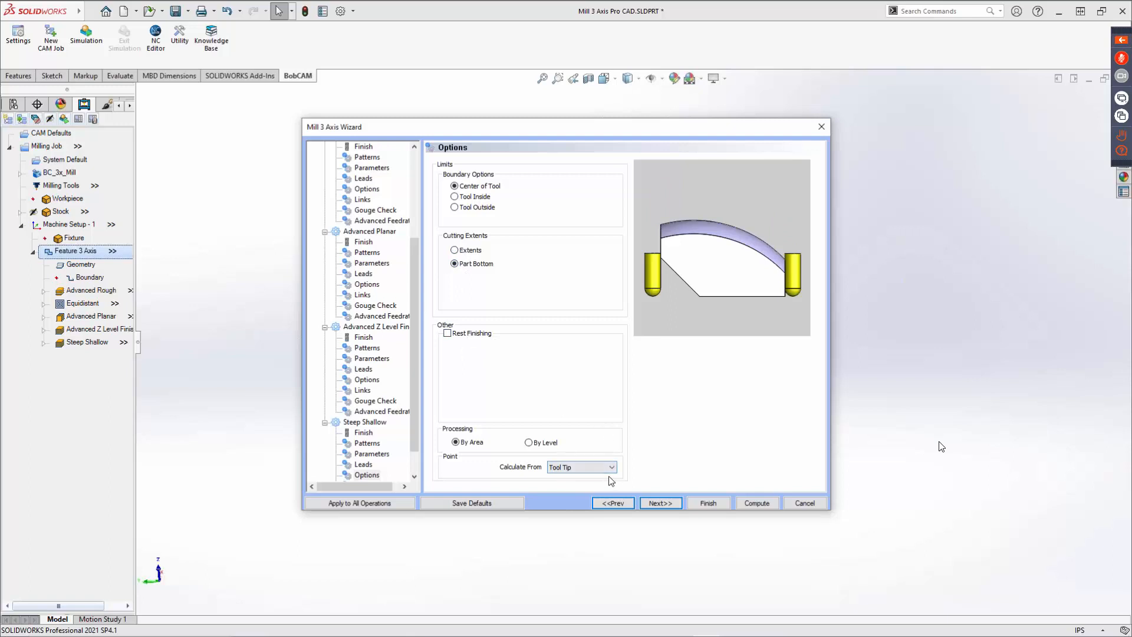
left_click(667, 504)
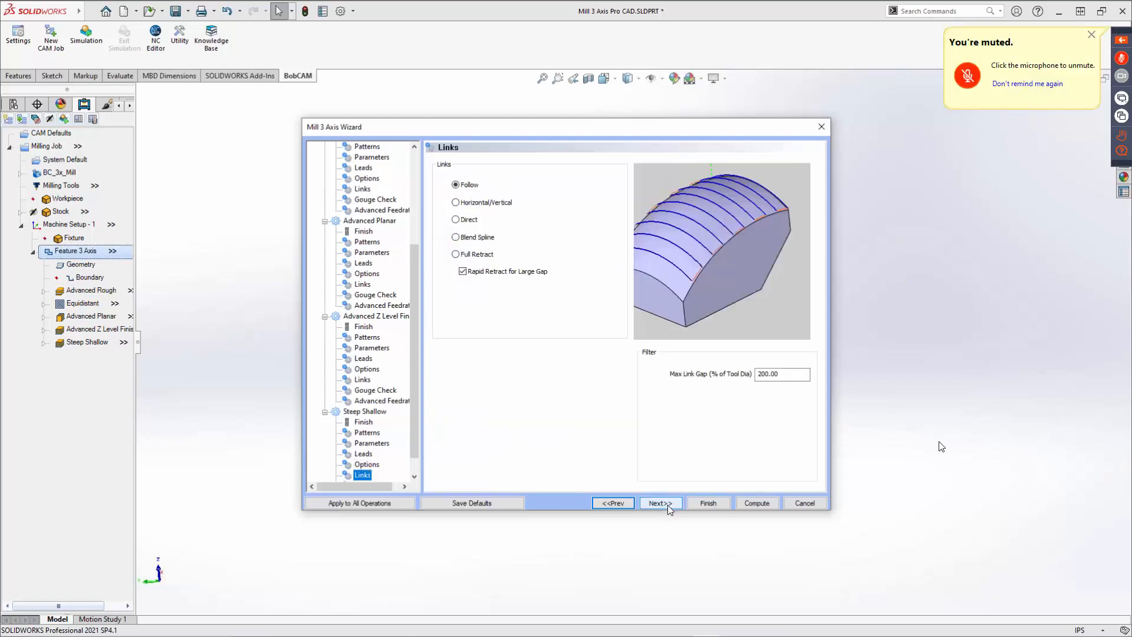
Choose Blend Spline links for the Steep Shallow operation and finish the Mill 3 Axis Wizard.
left_click(475, 242)
left_click(668, 504)
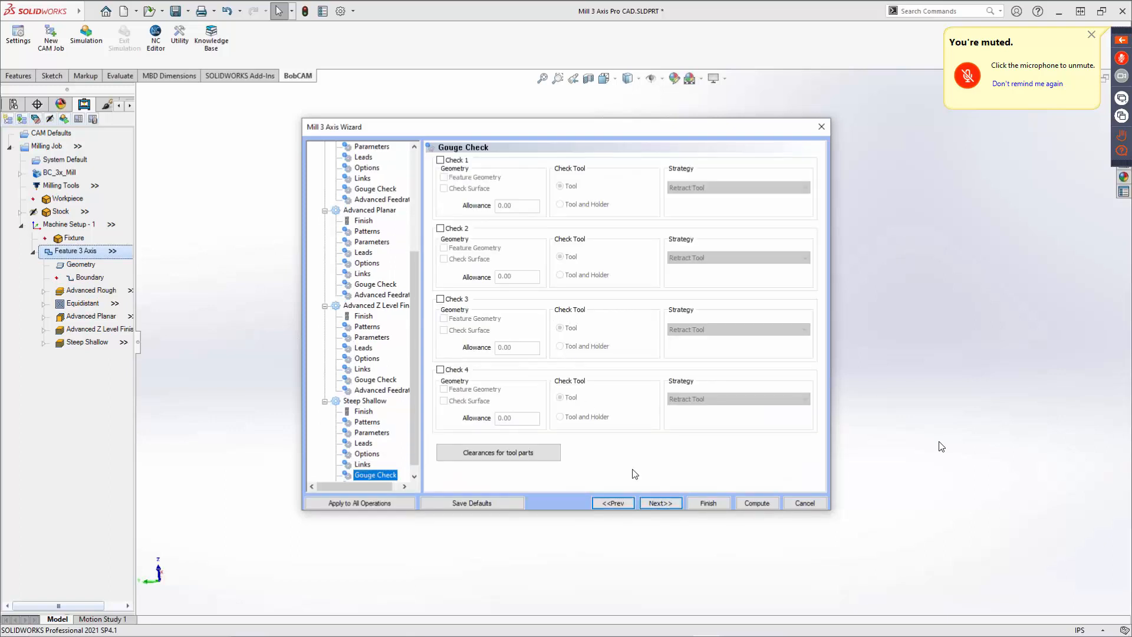
left_click(661, 504)
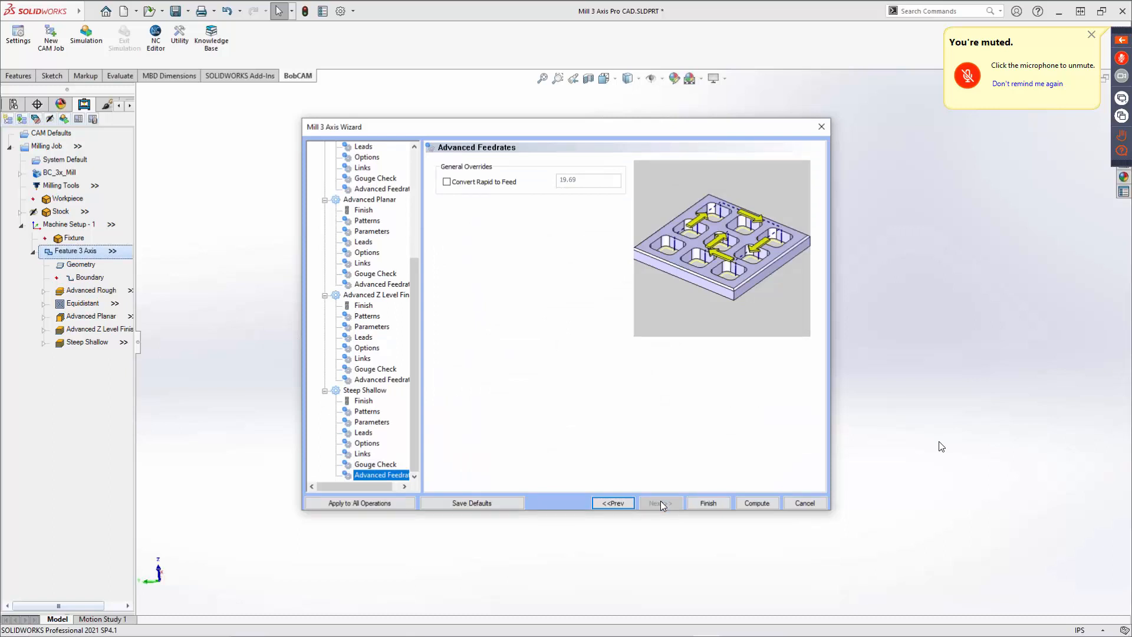
left_click(707, 503)
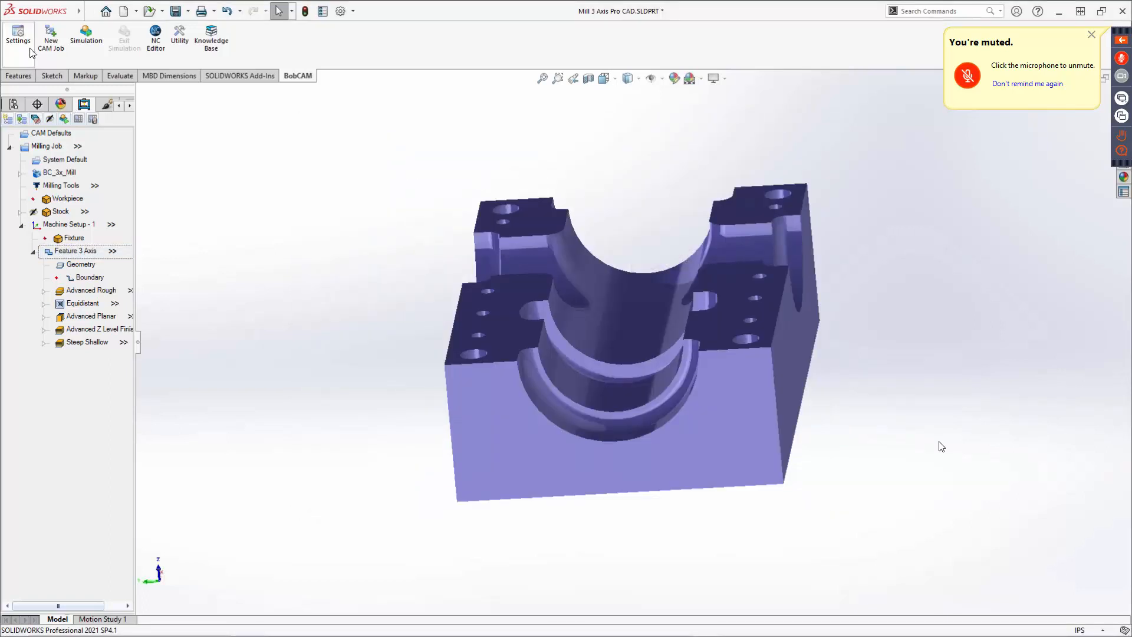
Save the part file as Mill 3 Axis Pro CAD.
left_click(188, 11)
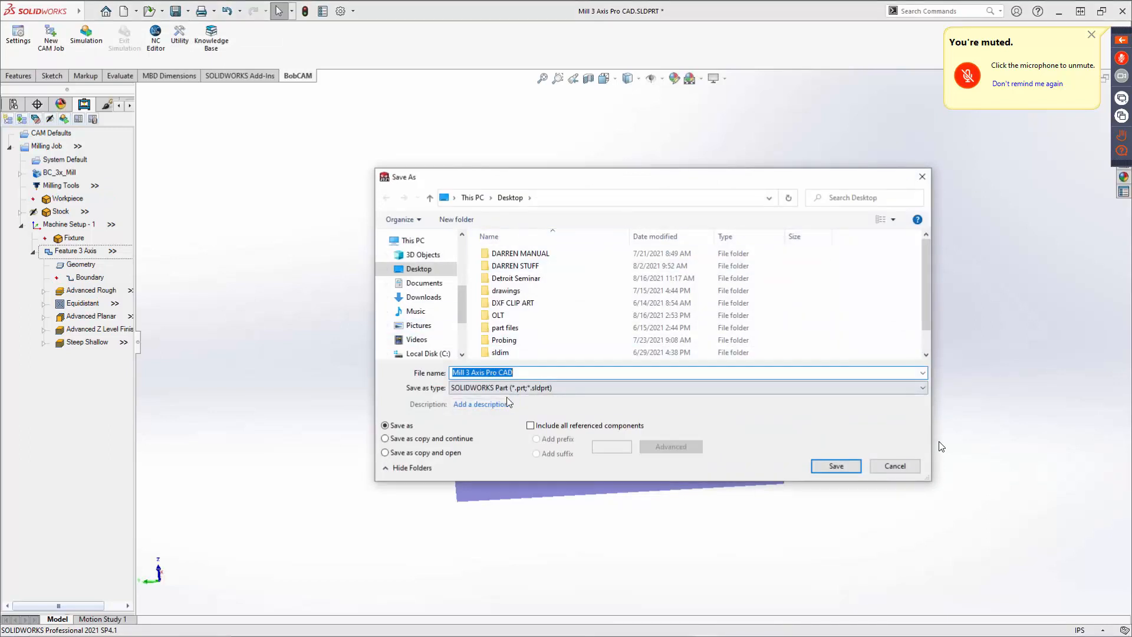
left_click(840, 467)
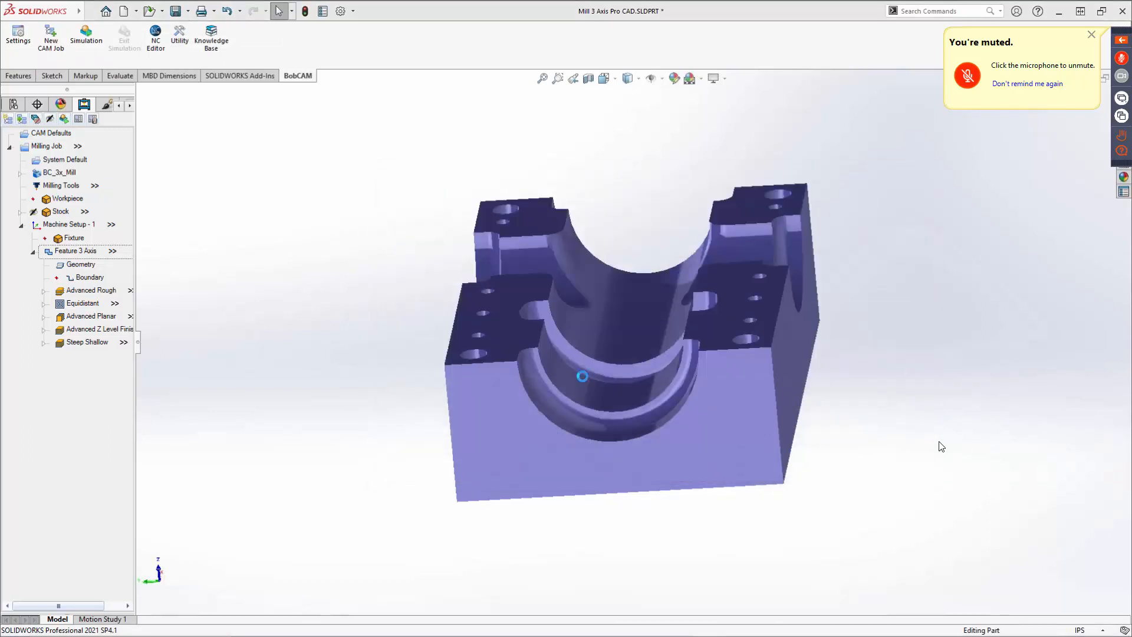
Compute the Advanced Rough toolpath.
left_click(83, 291)
right_click(82, 293)
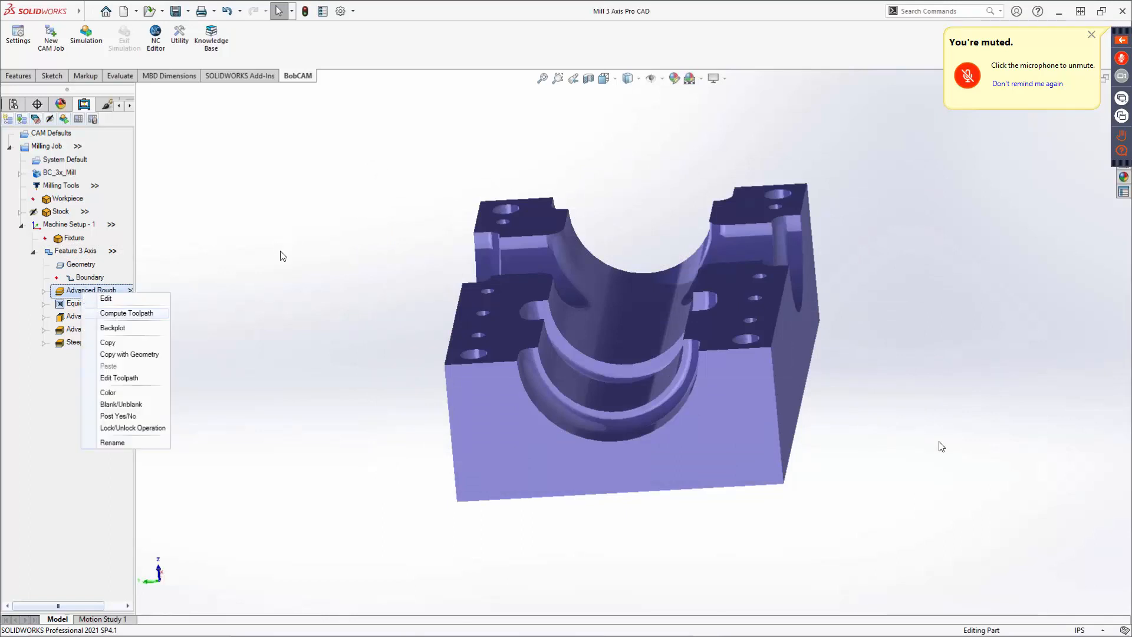
left_click(126, 313)
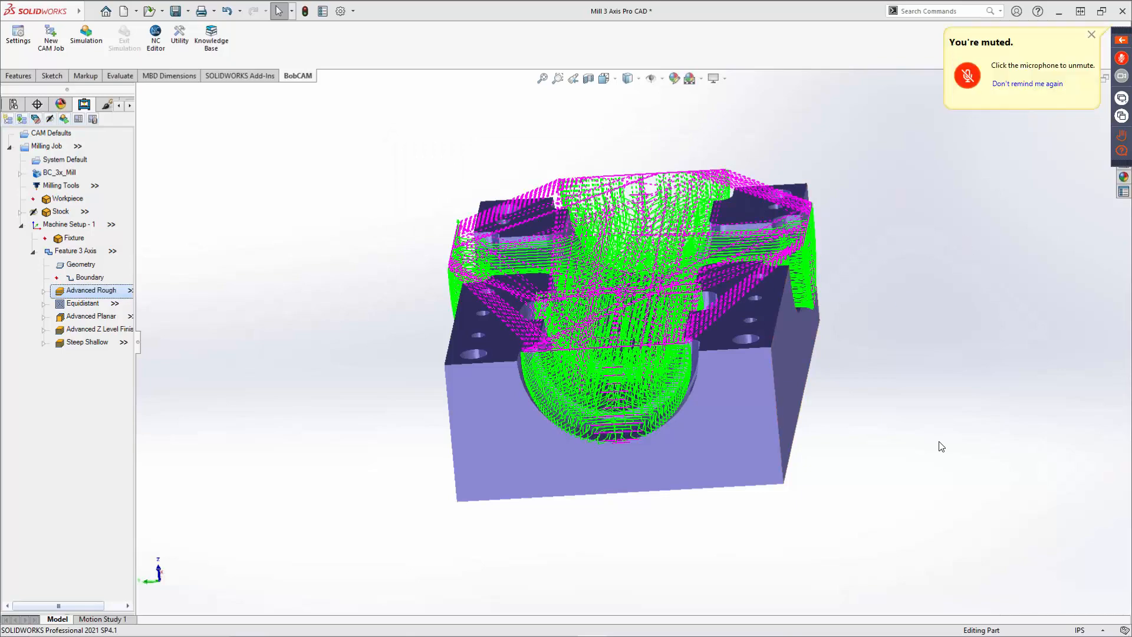
Blank all Feature 3 Axis toolpaths and display only the Advanced Rough toolpath.
left_click(75, 252)
right_click(75, 256)
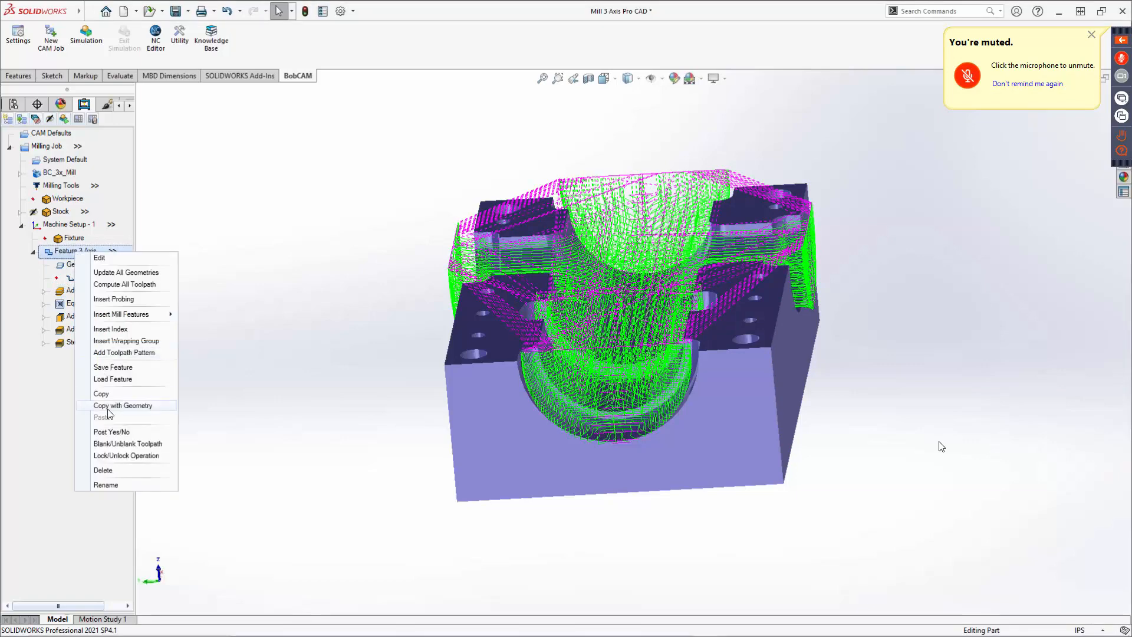
left_click(117, 447)
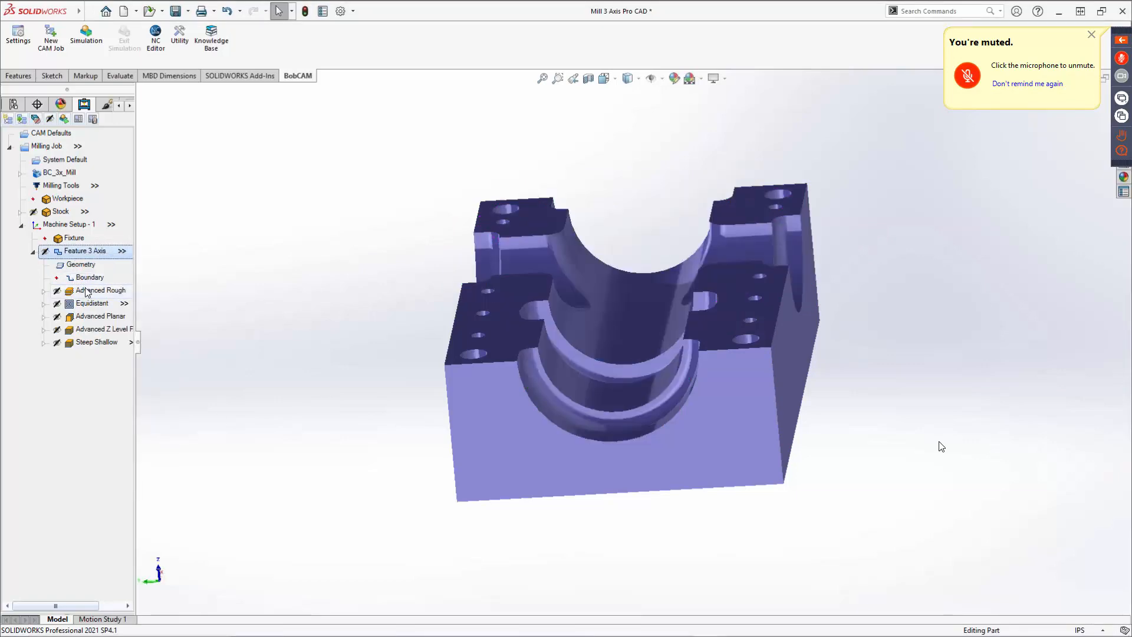
left_click(87, 291)
middle_click_drag(526, 337, 619, 396)
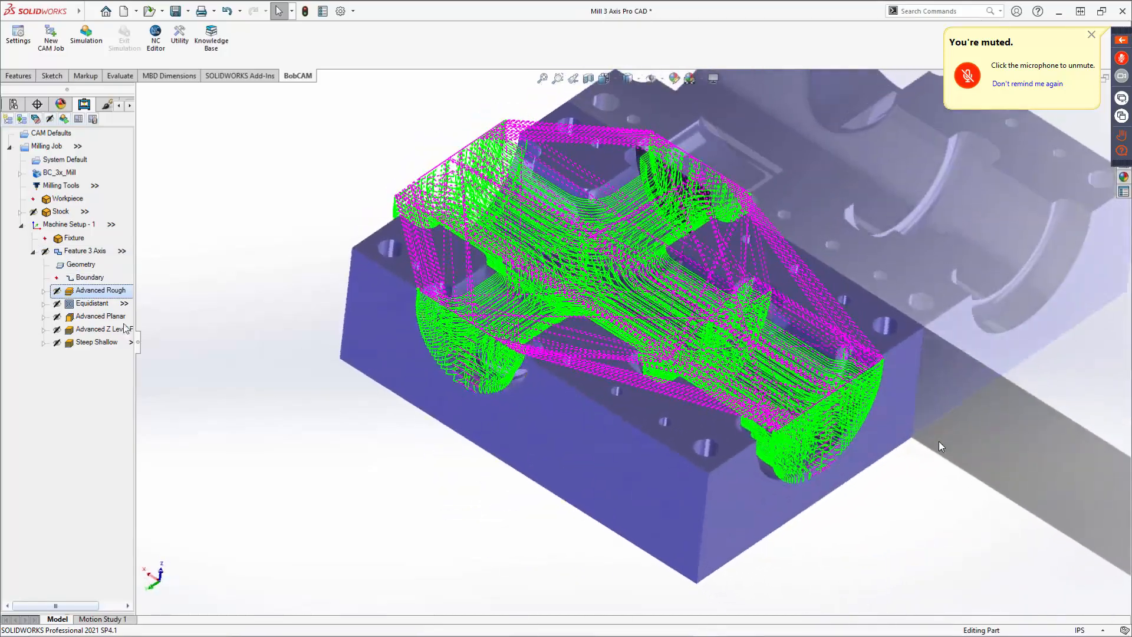
Compute the Equidistant toolpath and inspect it on the part.
left_click(89, 304)
right_click(89, 304)
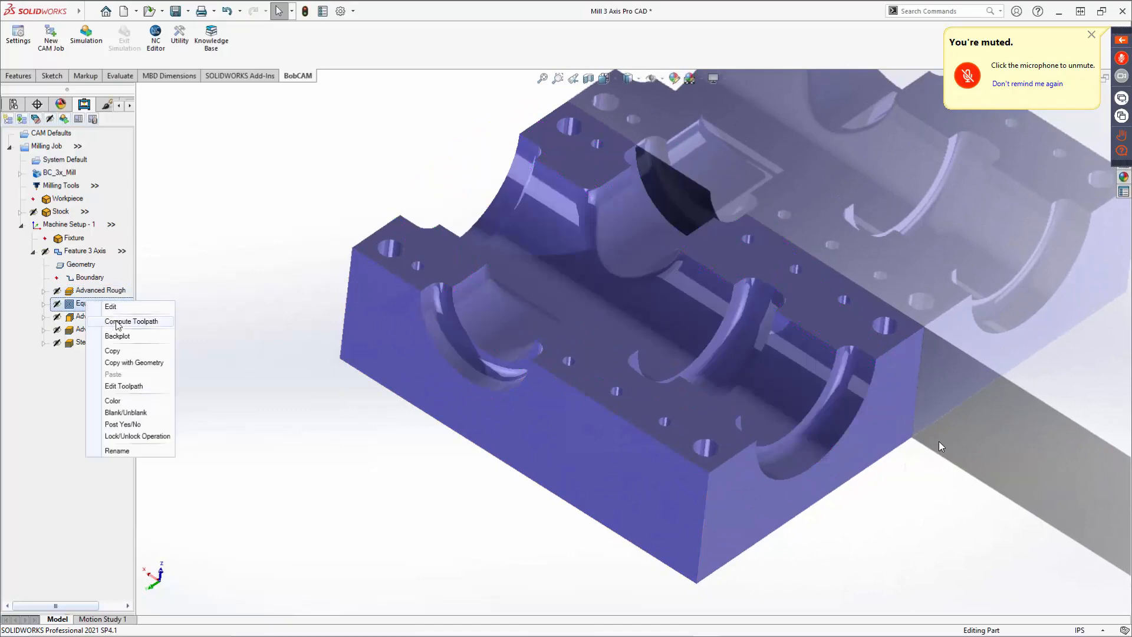
left_click(118, 325)
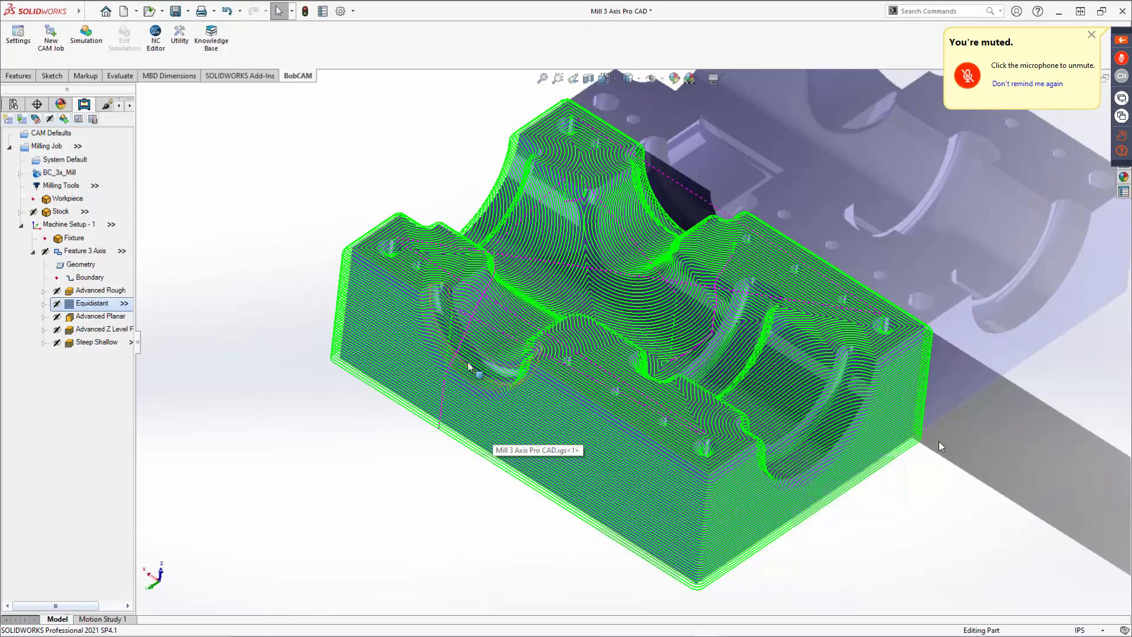
scroll(456, 354, "down", 5)
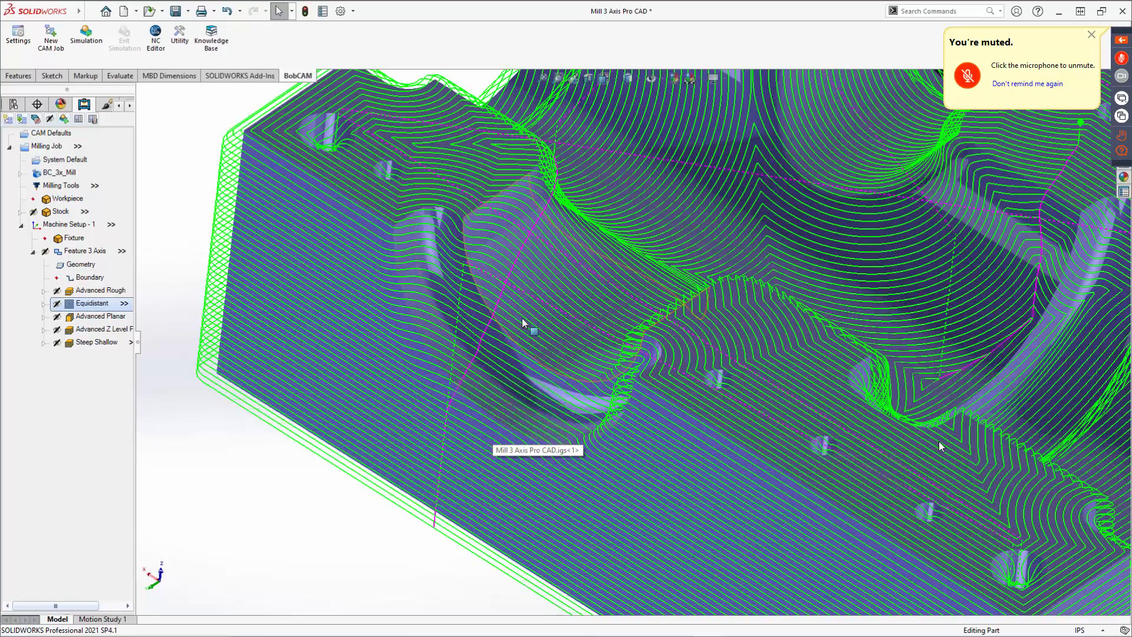
scroll(525, 324, "up", 5)
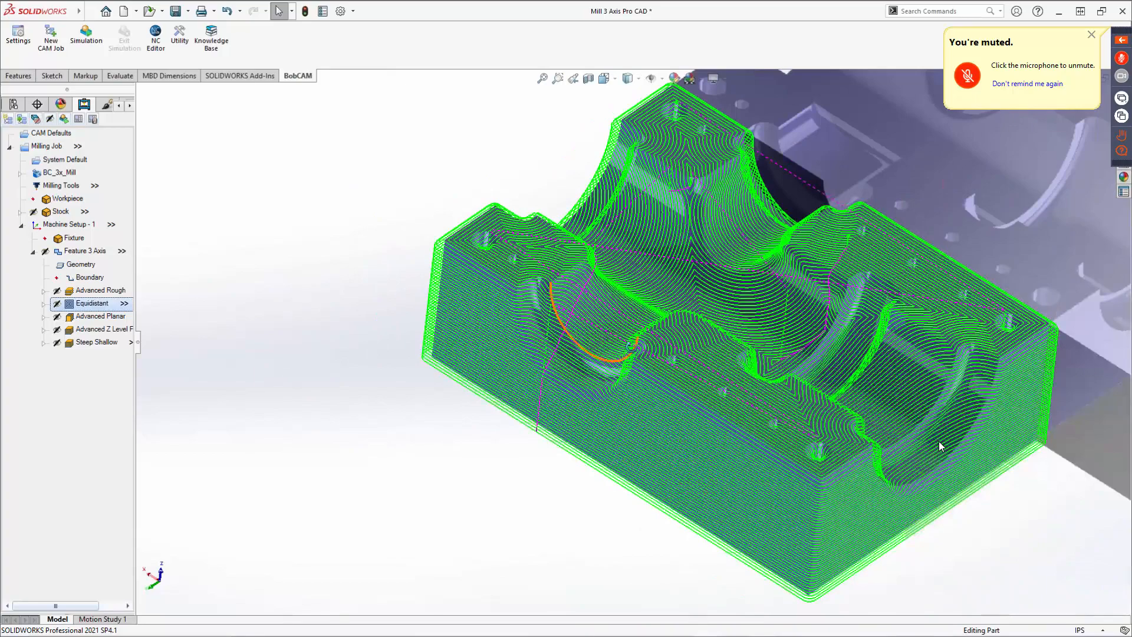
middle_click_drag(526, 327, 311, 419)
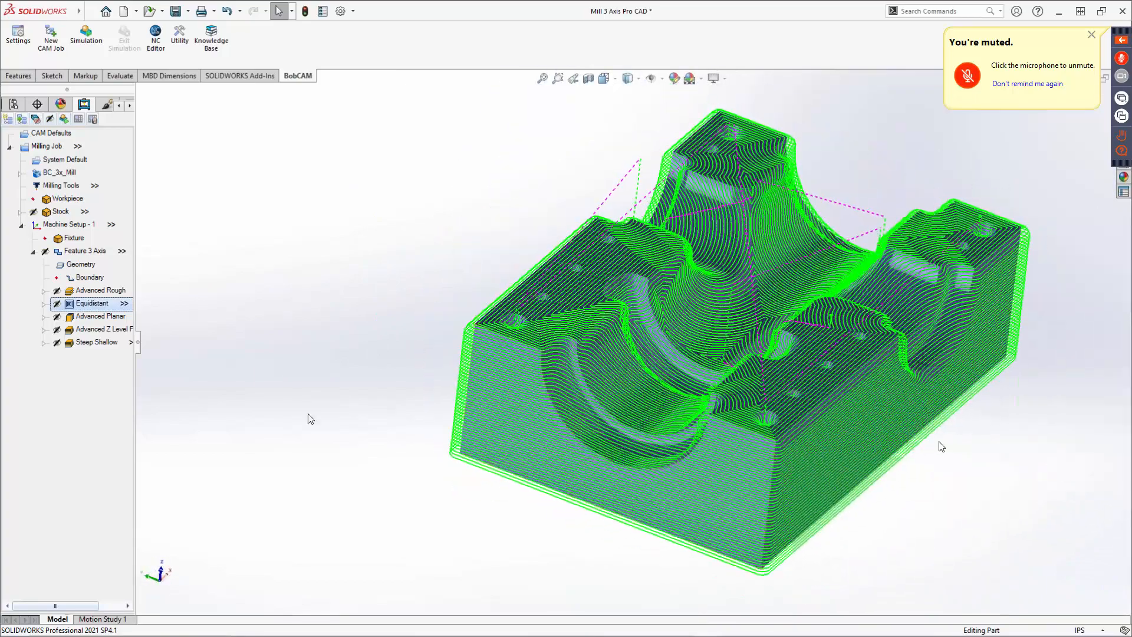
Compute the Advanced Planar toolpath and inspect it on the part.
right_click(90, 321)
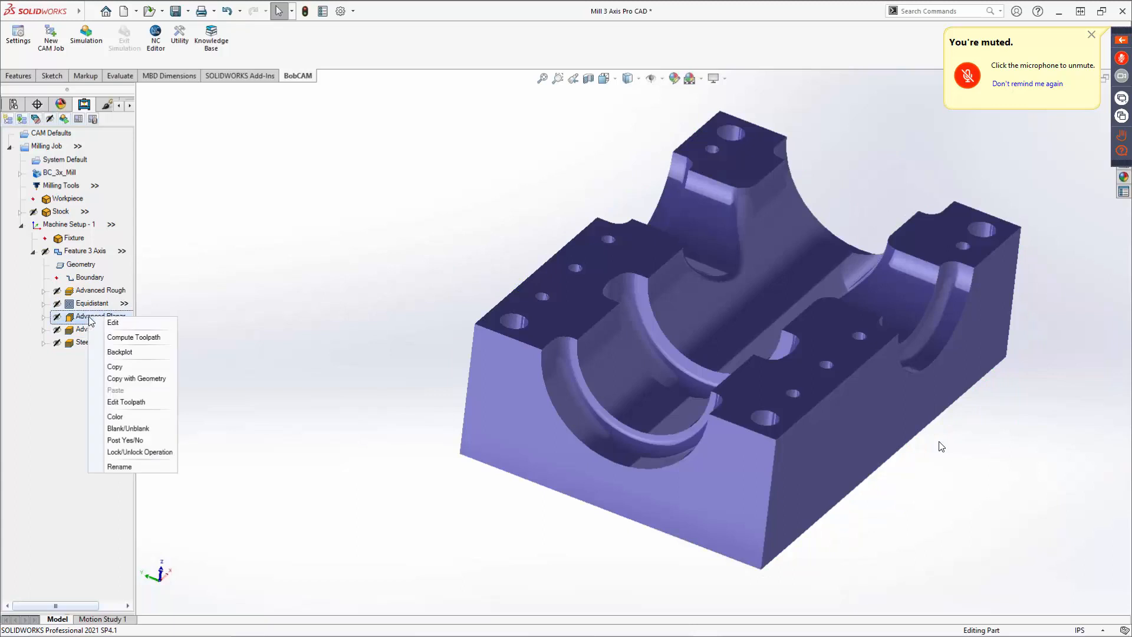
left_click(126, 337)
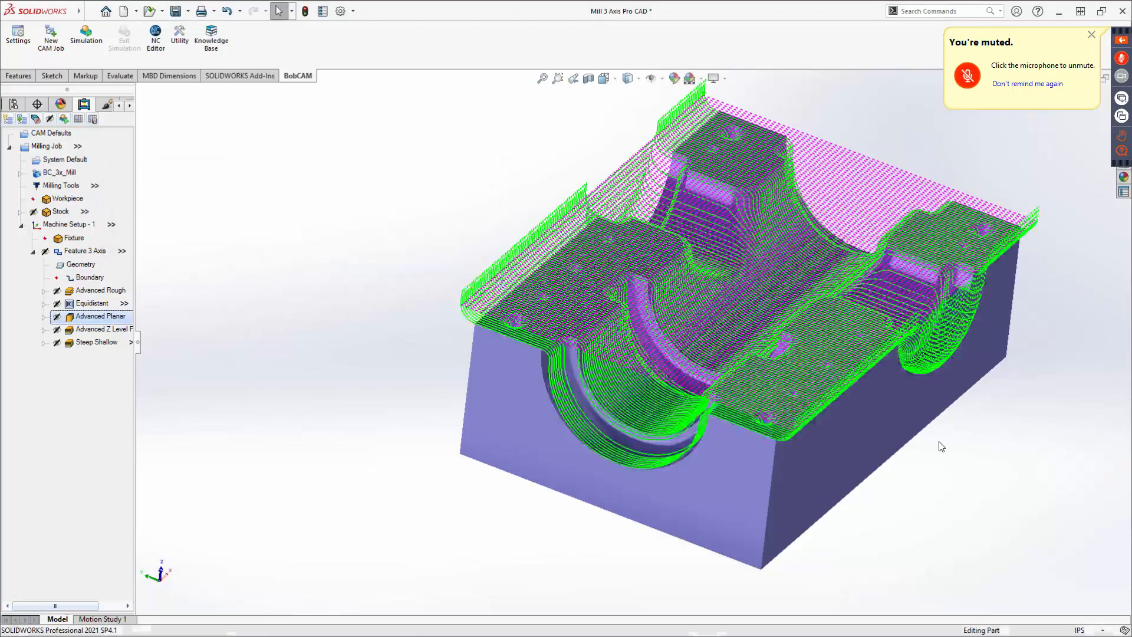
middle_click_drag(678, 407, 710, 339)
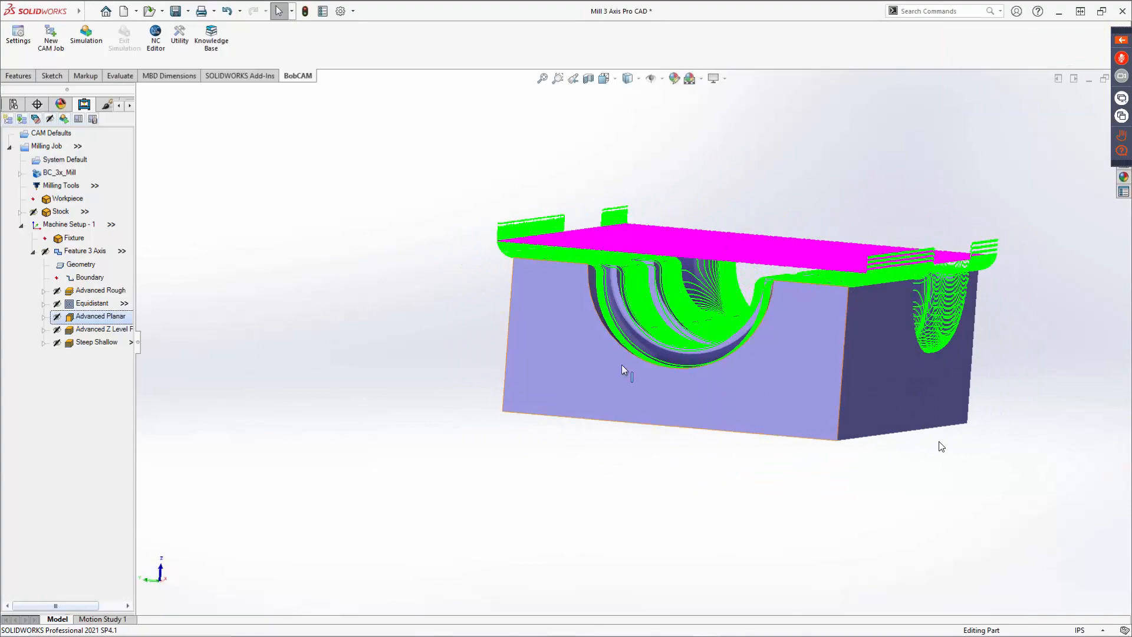
middle_click_drag(530, 387, 494, 422)
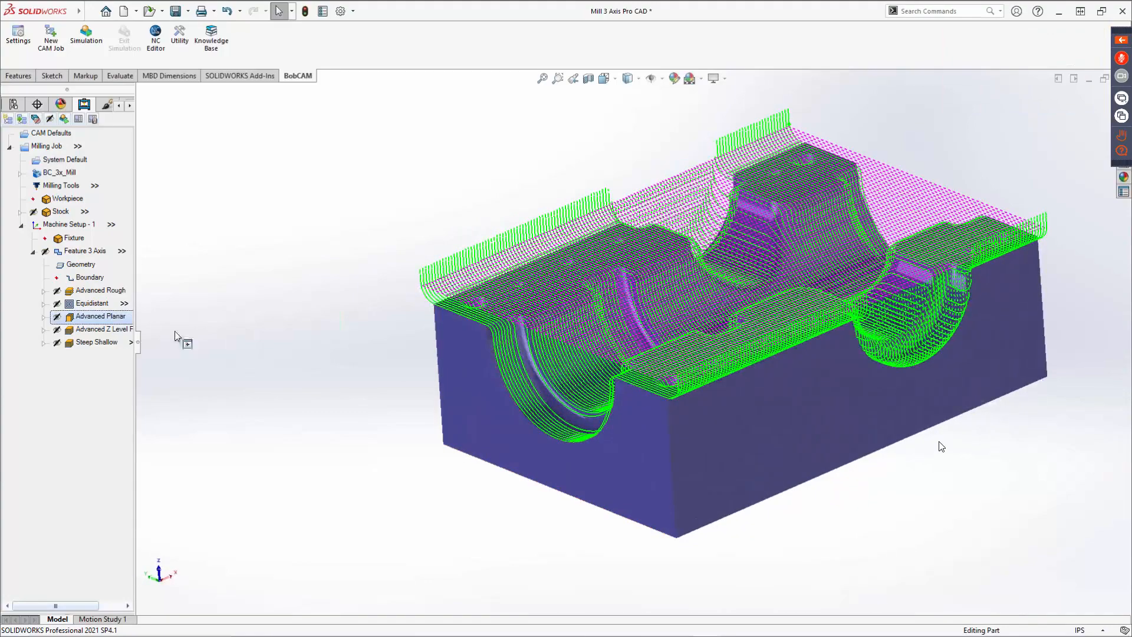
Compute the Advanced Z Level Finish toolpath.
right_click(97, 329)
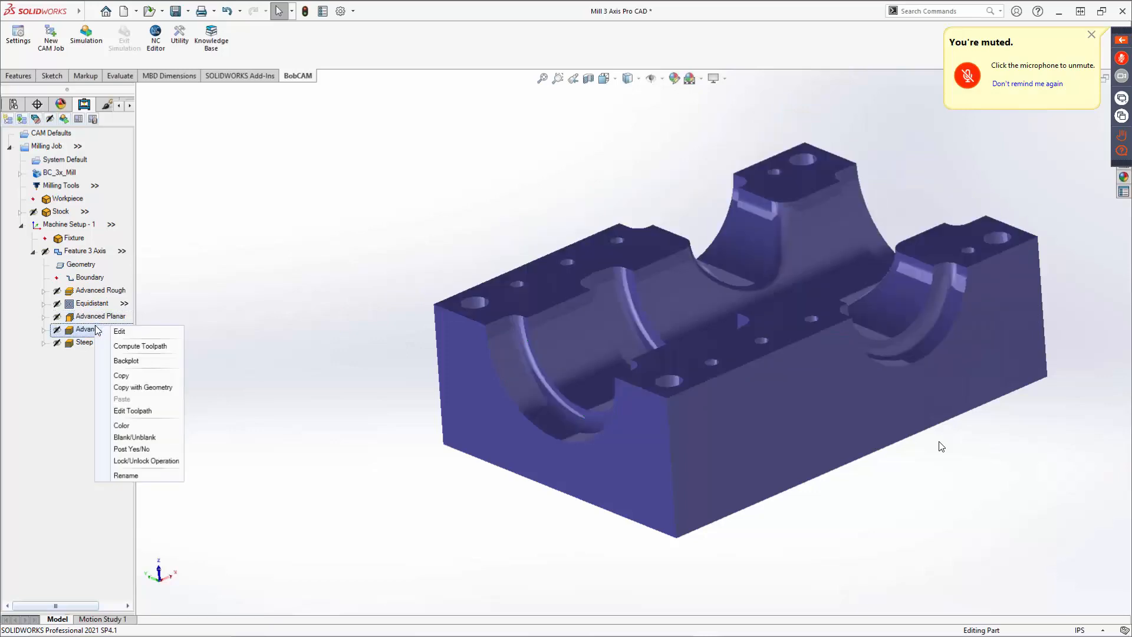
left_click(123, 346)
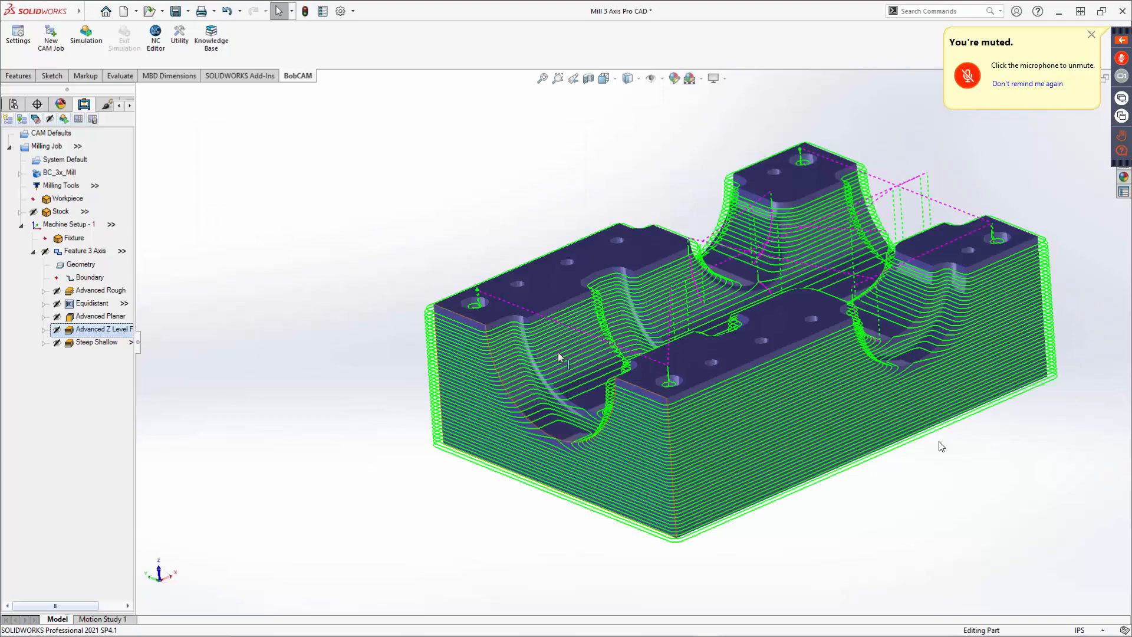
middle_click_drag(558, 357, 605, 330)
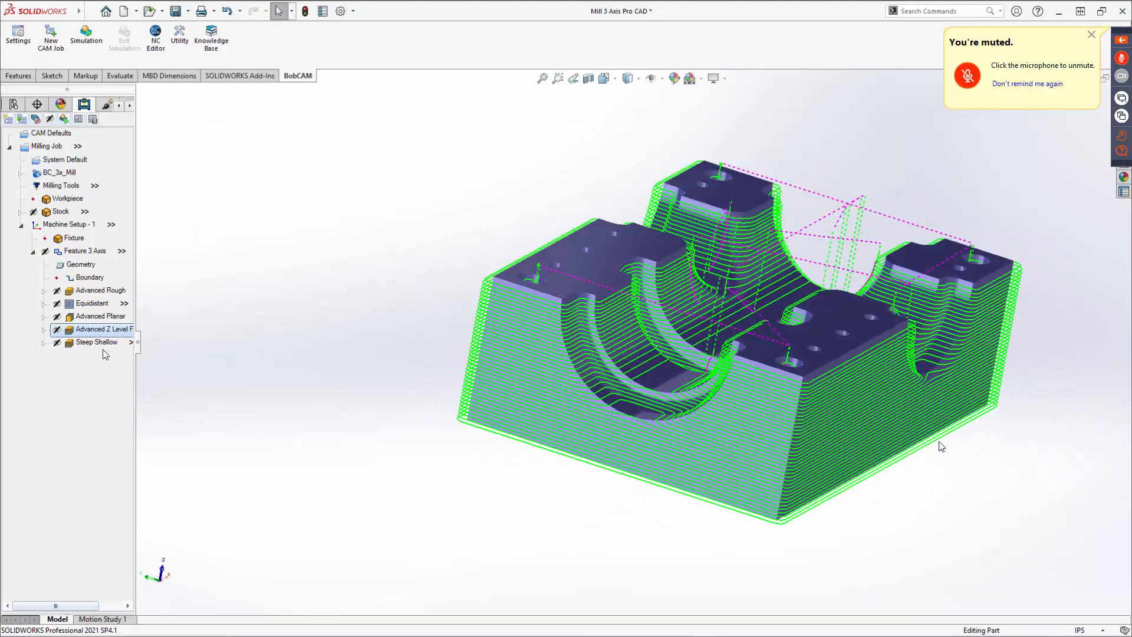
Compute the Steep Shallow toolpath and inspect it closely on the part.
right_click(93, 342)
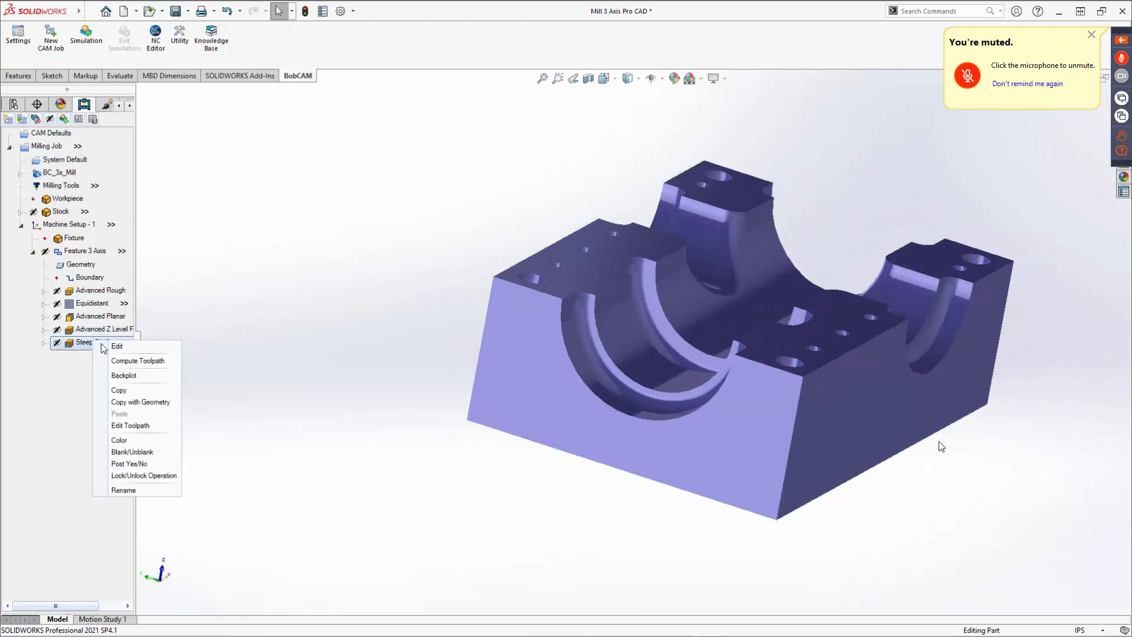
left_click(137, 361)
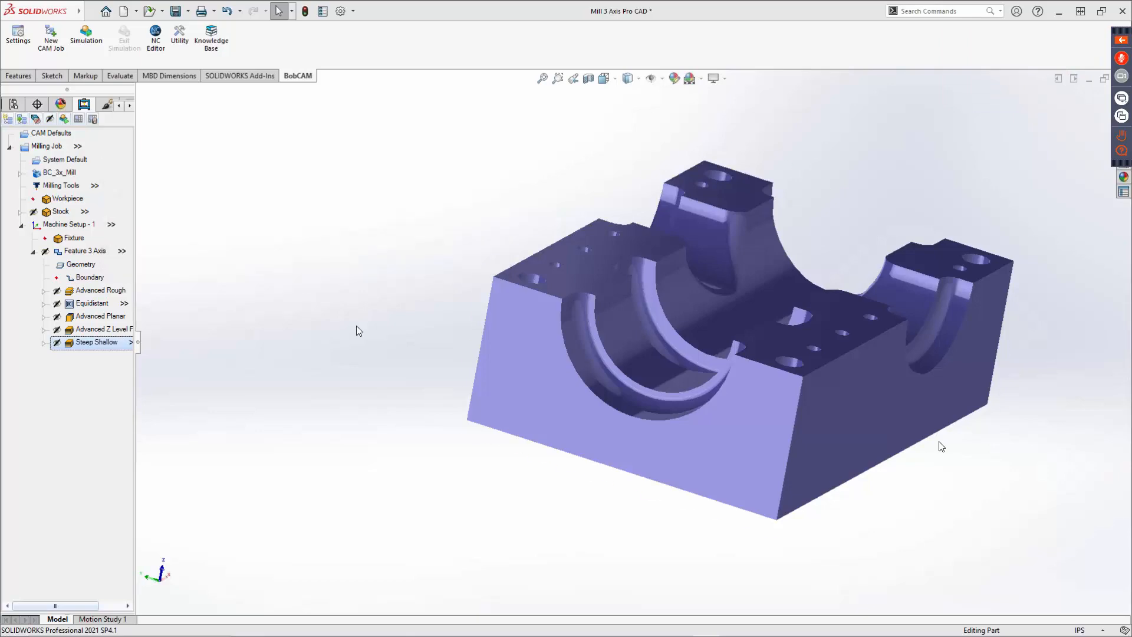
middle_click_drag(587, 337, 607, 374)
scroll(544, 404, "down", 5)
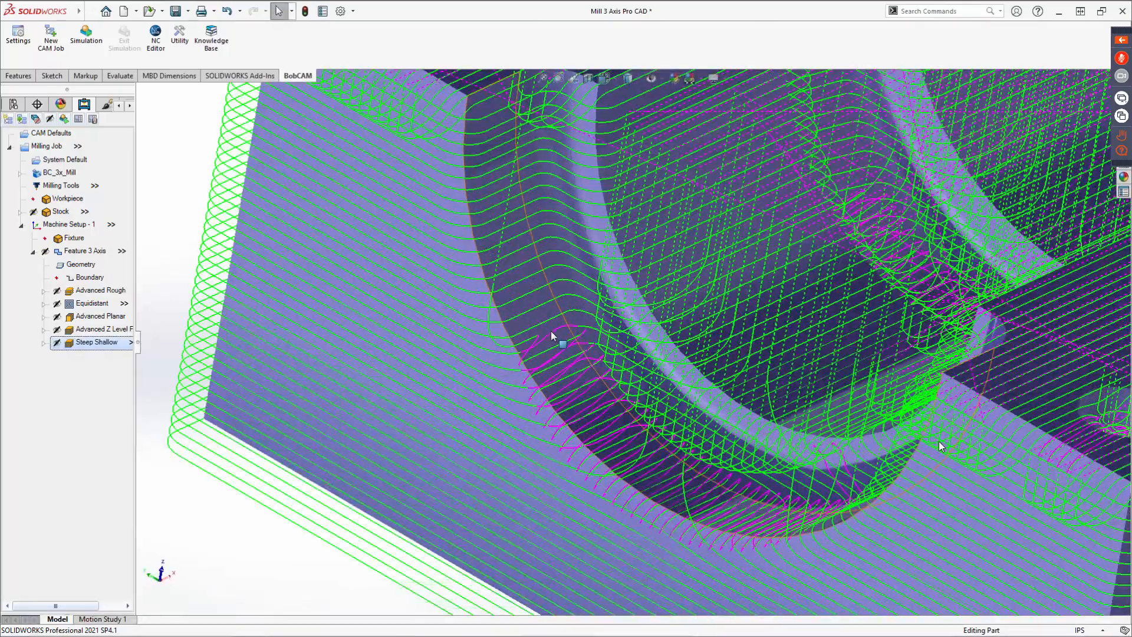
Examine the Steep Shallow toolpath closely around the part's pockets, bores and small holes.
scroll(552, 335, "up", 5)
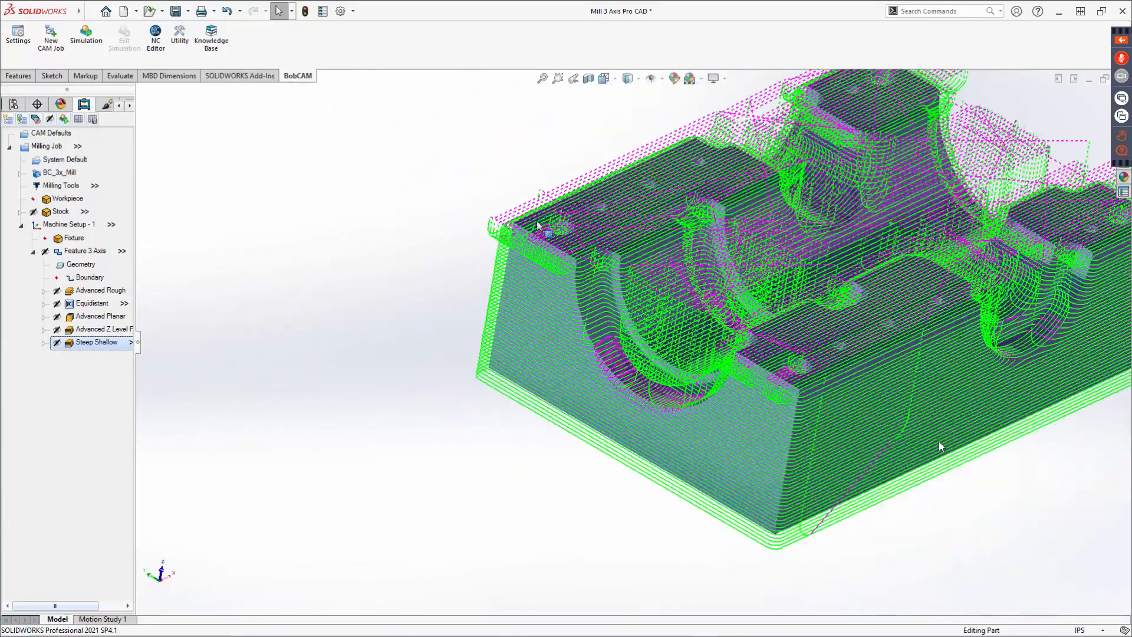
scroll(539, 219, "up", 4)
scroll(613, 227, "down", 2)
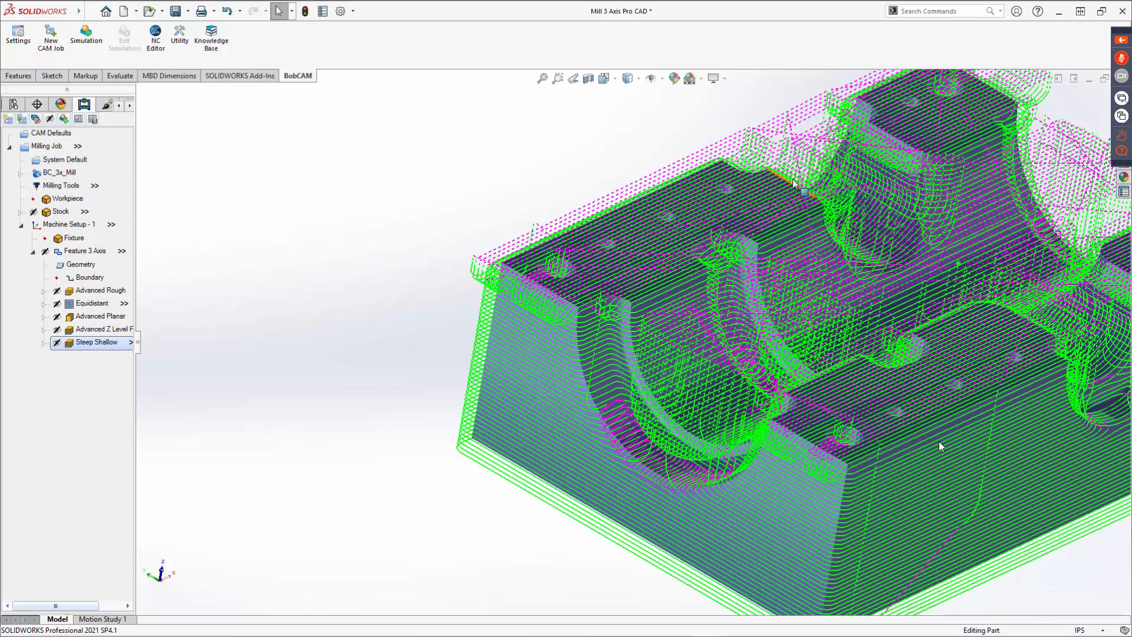
scroll(732, 283, "up", 4)
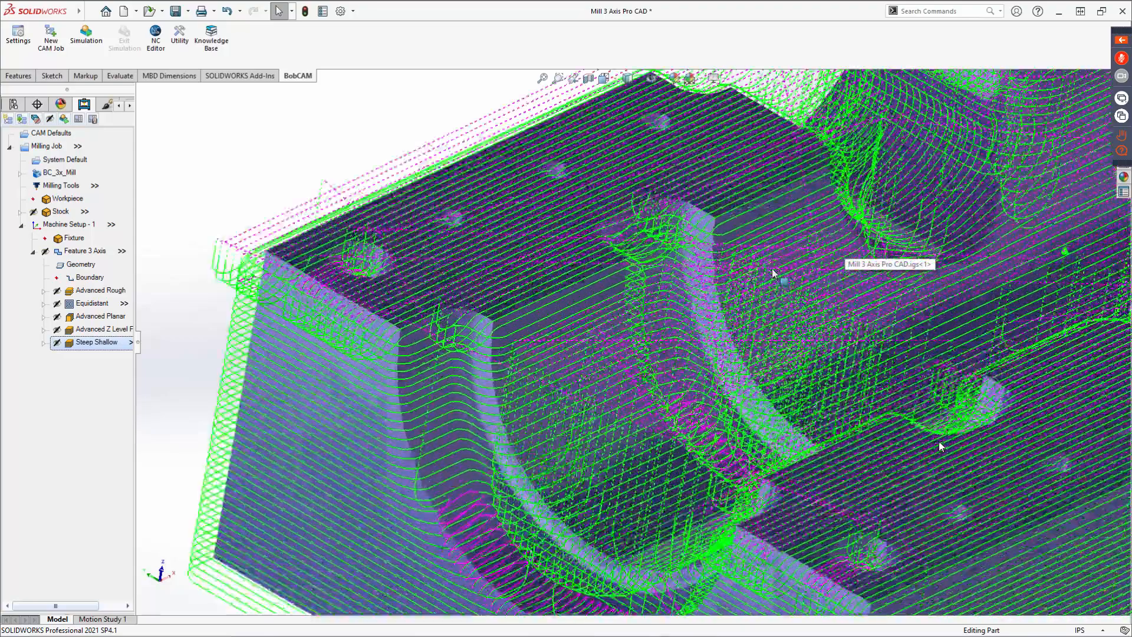
scroll(732, 283, "up", 1)
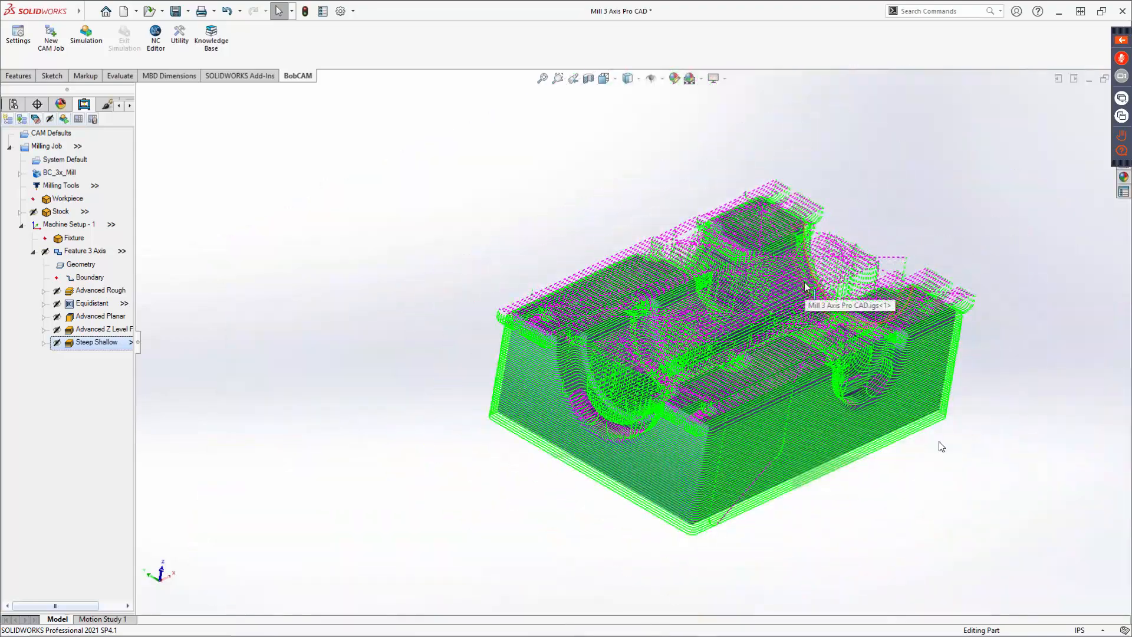
middle_click_drag(701, 283, 778, 401)
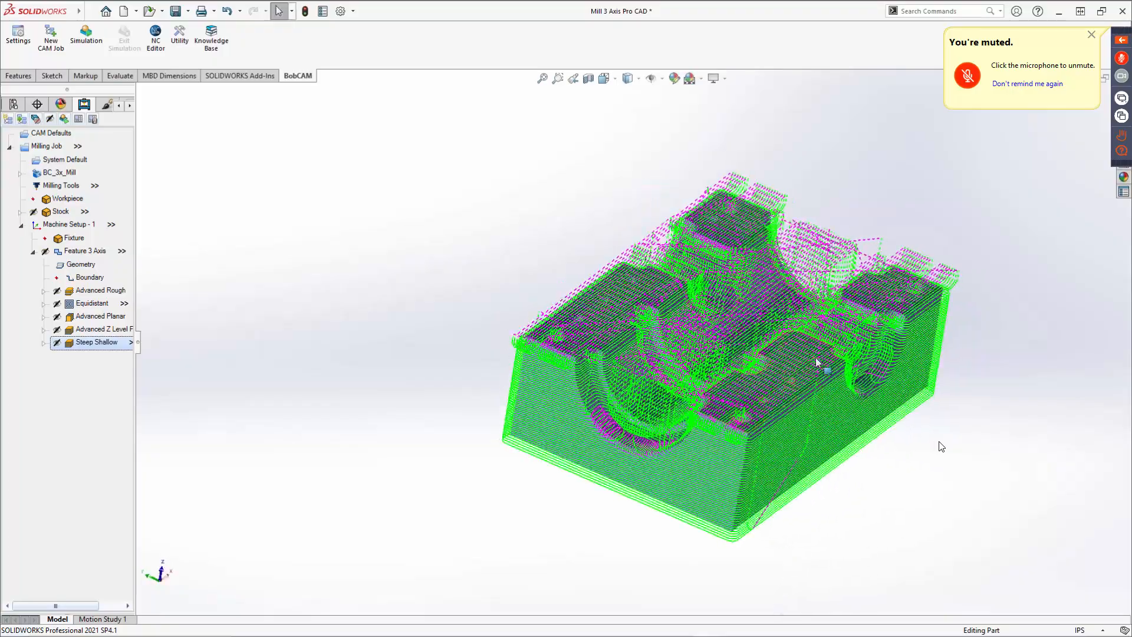
scroll(716, 400, "down", 8)
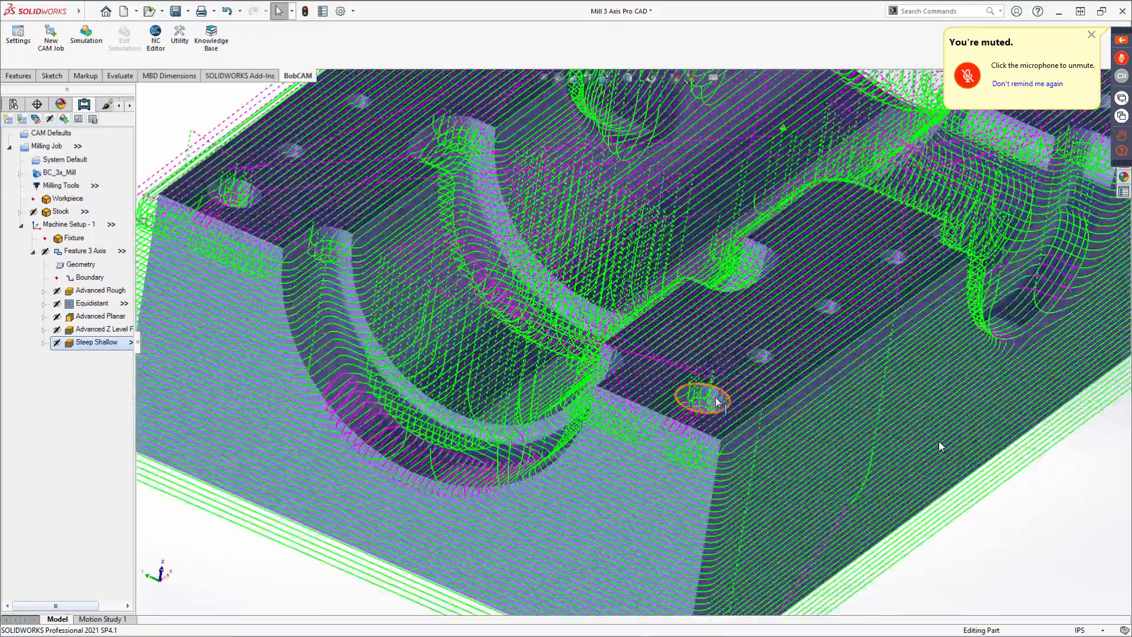
scroll(717, 401, "down", 6)
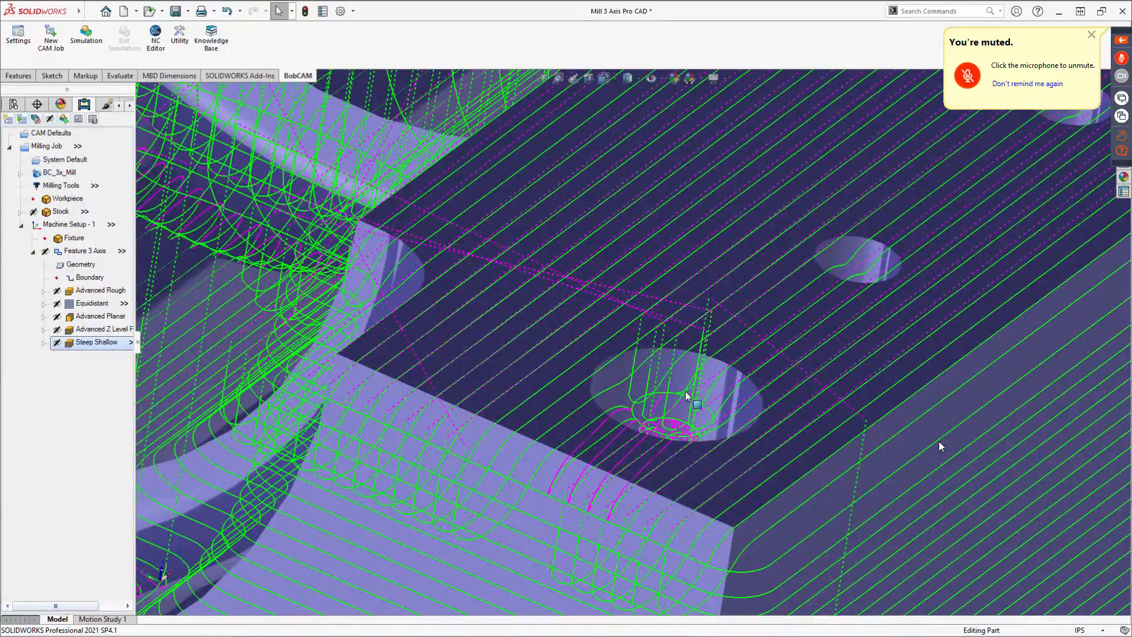
scroll(687, 395, "down", 3)
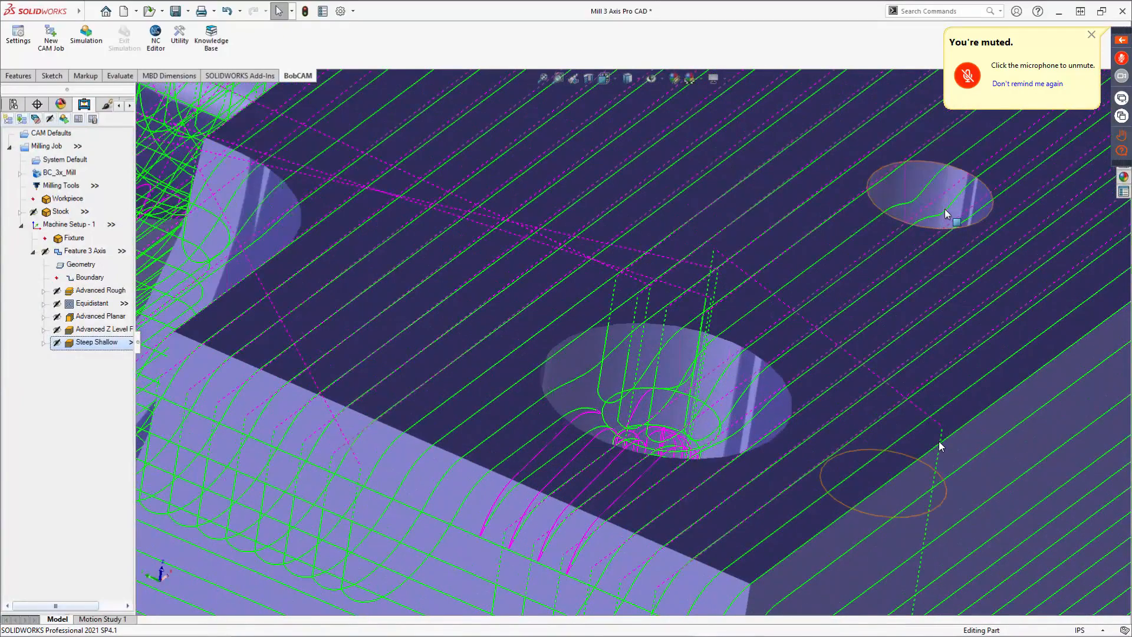
scroll(887, 257, "up", 5)
scroll(878, 262, "up", 8)
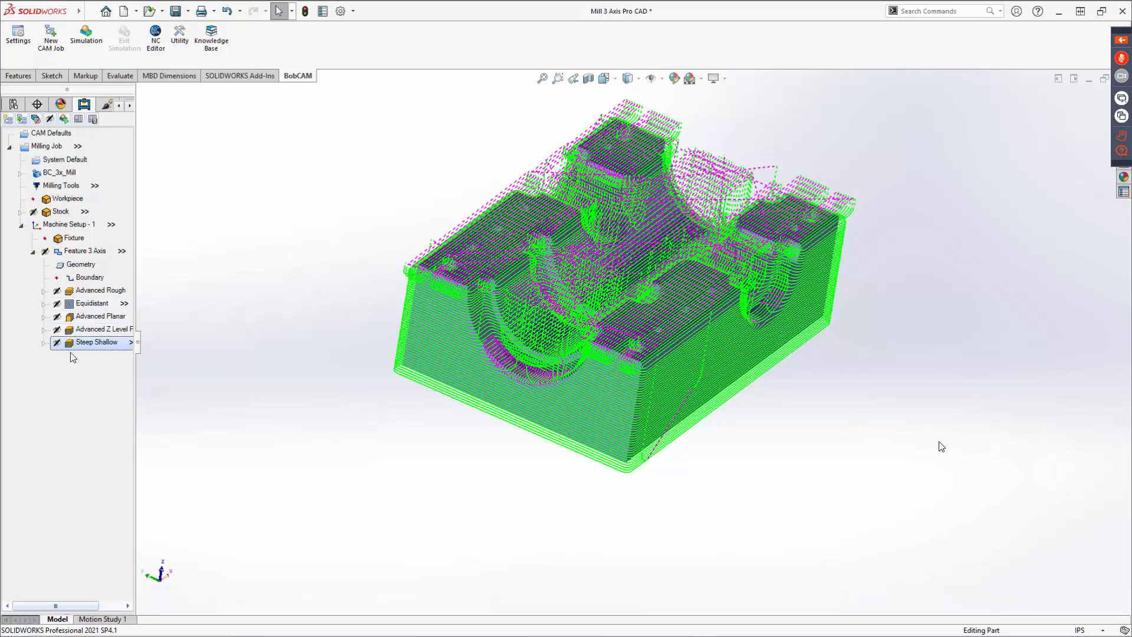
Select the Equidistant operation and examine its toolpath across the part's surfaces and edges.
left_click(98, 304)
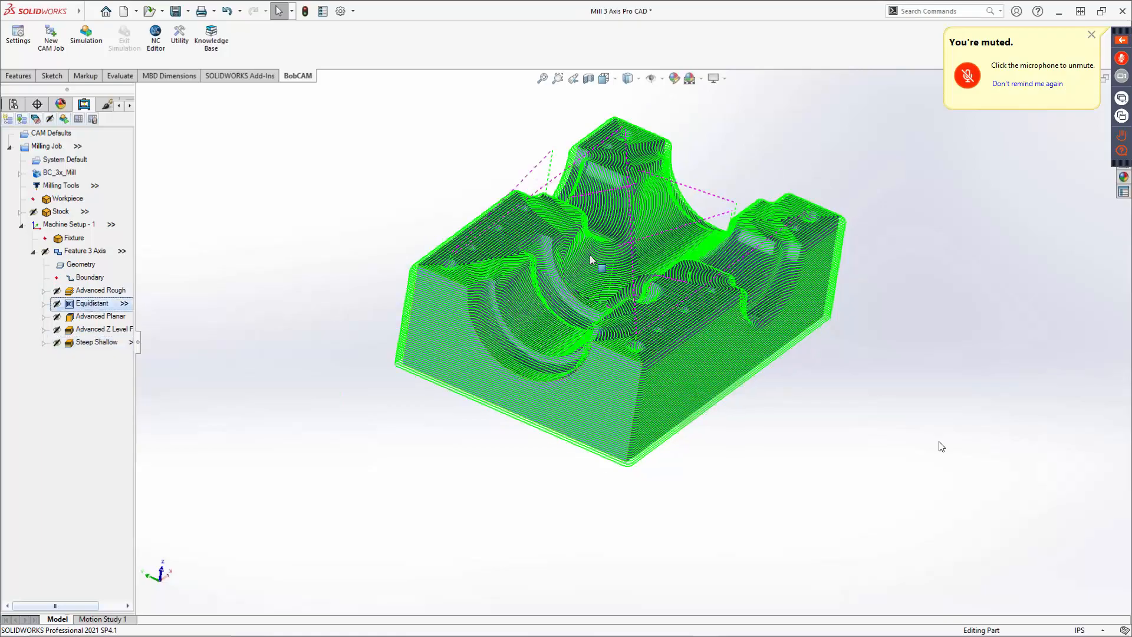
scroll(590, 260, "down", 10)
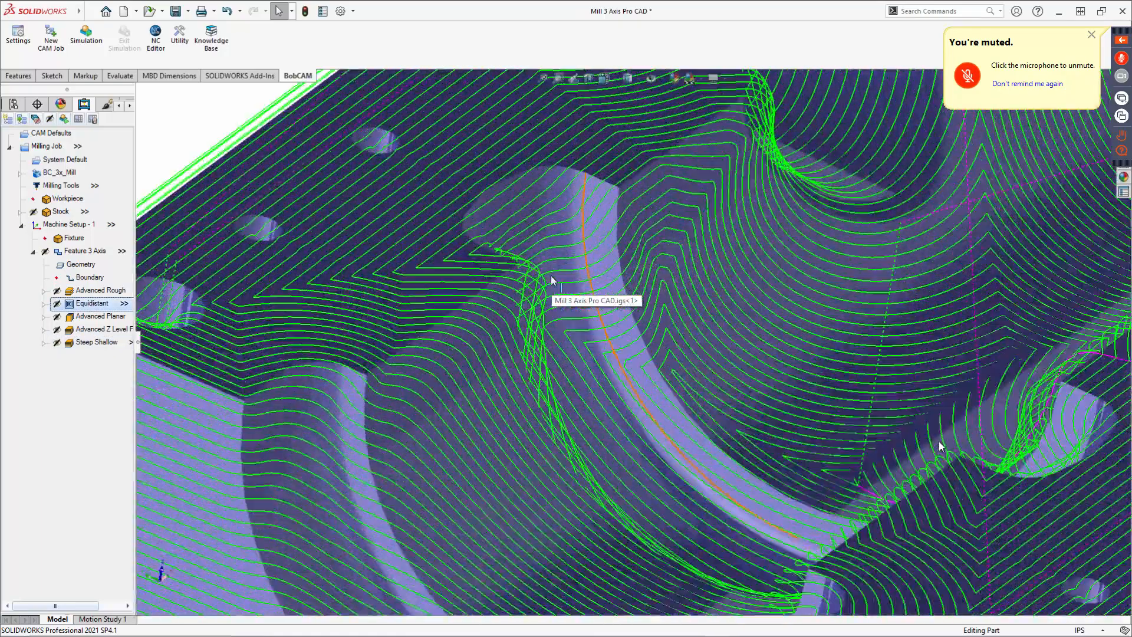
scroll(551, 276, "down", 1)
middle_click_drag(542, 293, 524, 321)
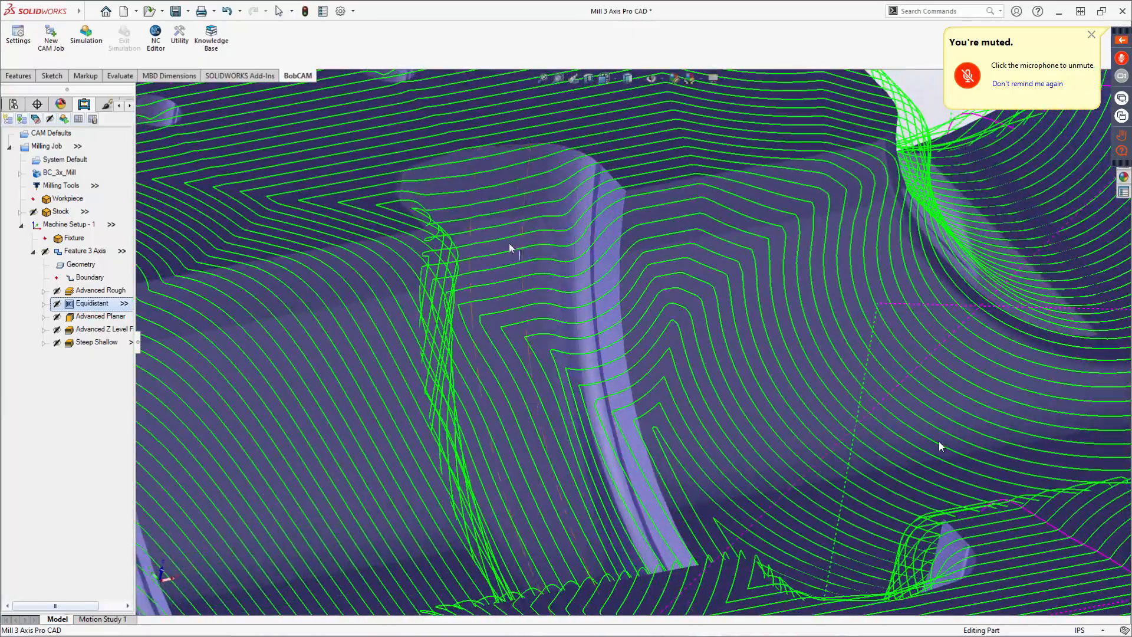
scroll(557, 278, "up", 5)
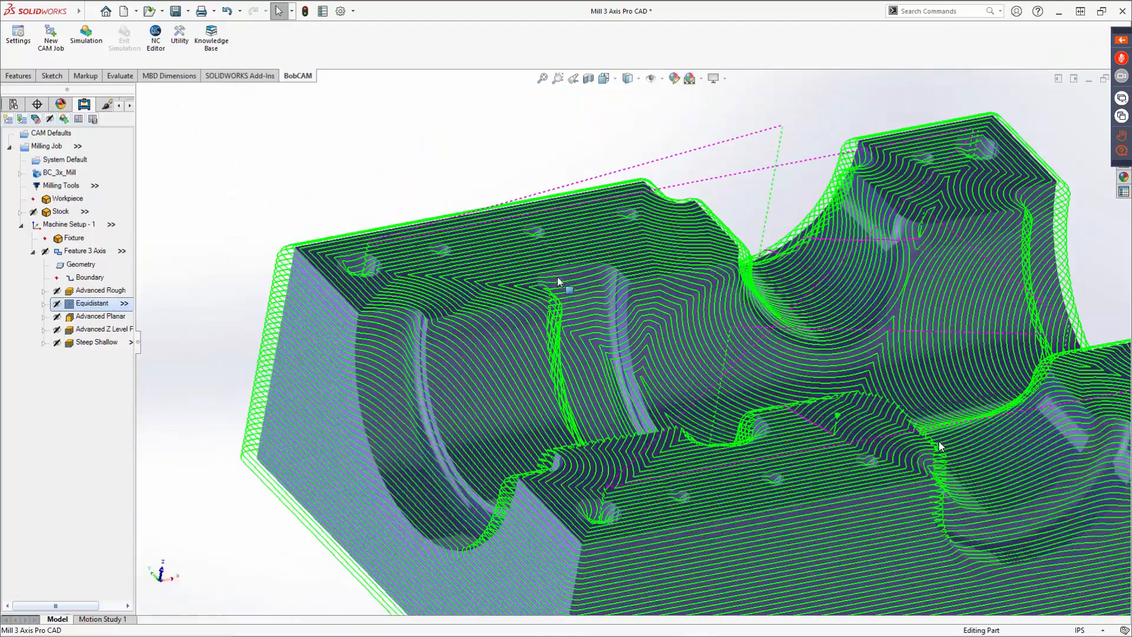
scroll(565, 291, "up", 3)
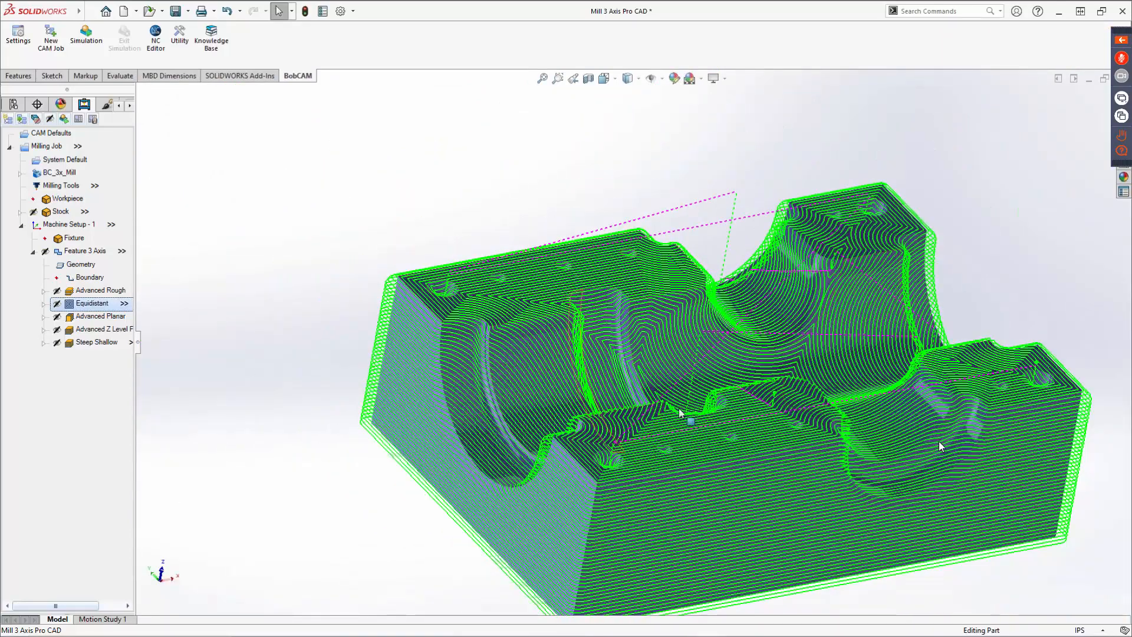
scroll(604, 454, "up", 2)
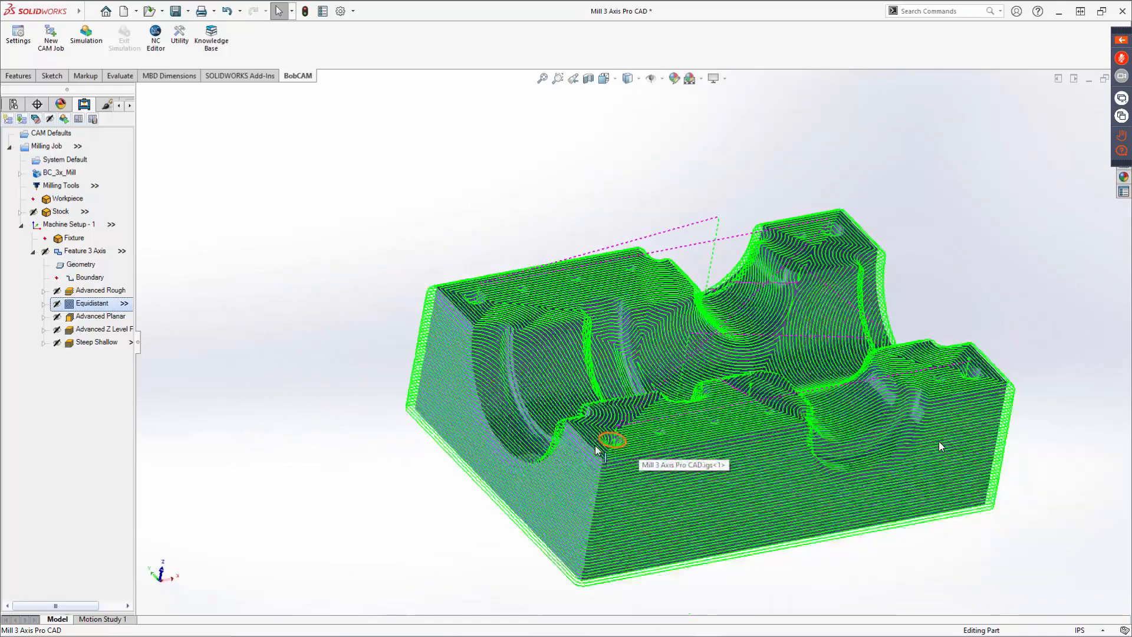
scroll(608, 466, "down", 5)
scroll(576, 389, "down", 6)
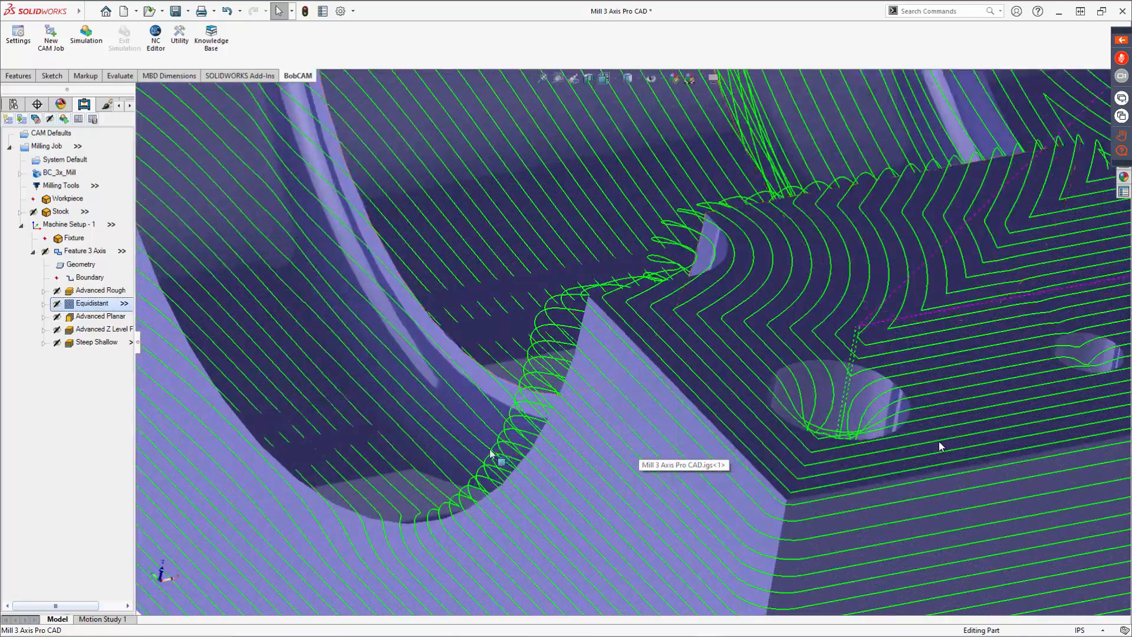
scroll(454, 352, "up", 5)
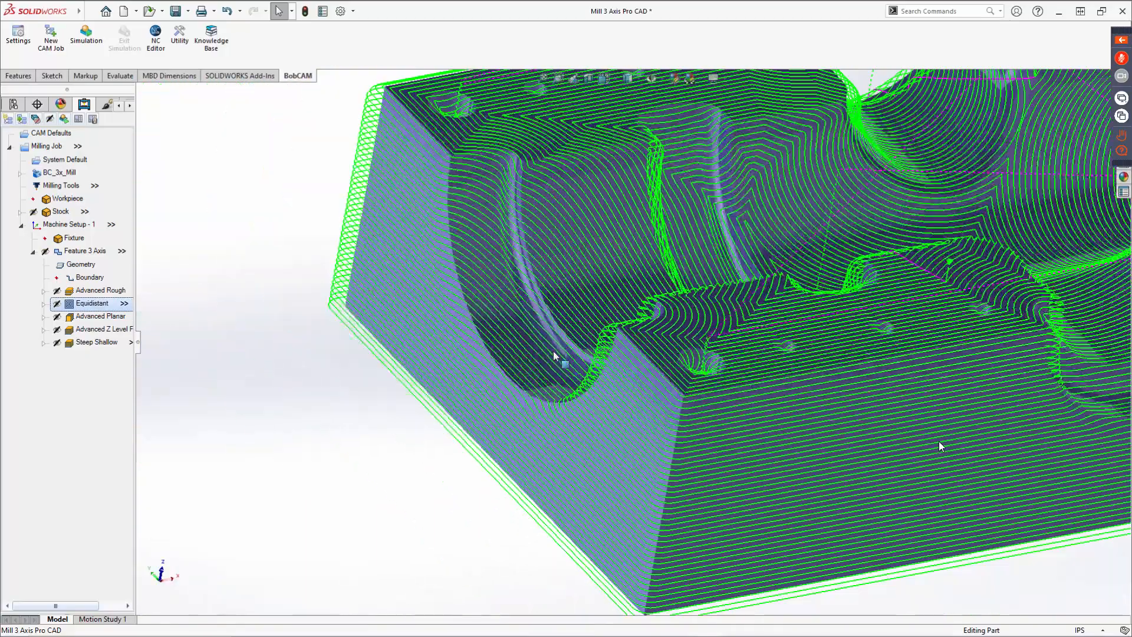
middle_click_drag(554, 352, 334, 379)
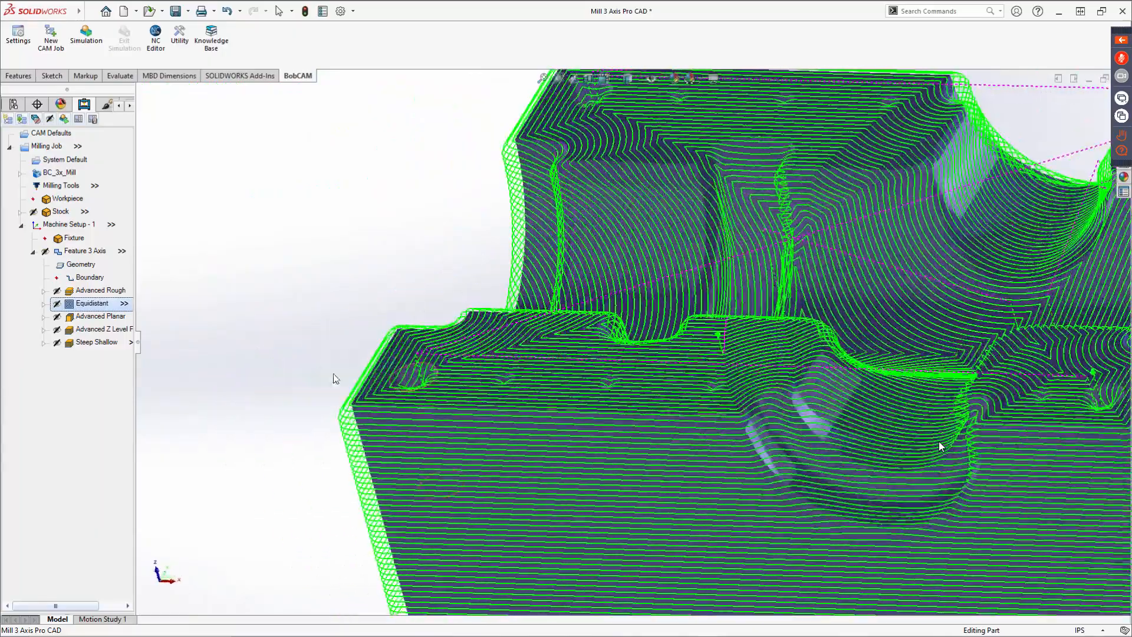
Select the Advanced Planar operation and inspect its toolpath on the part from several angles.
left_click(90, 317)
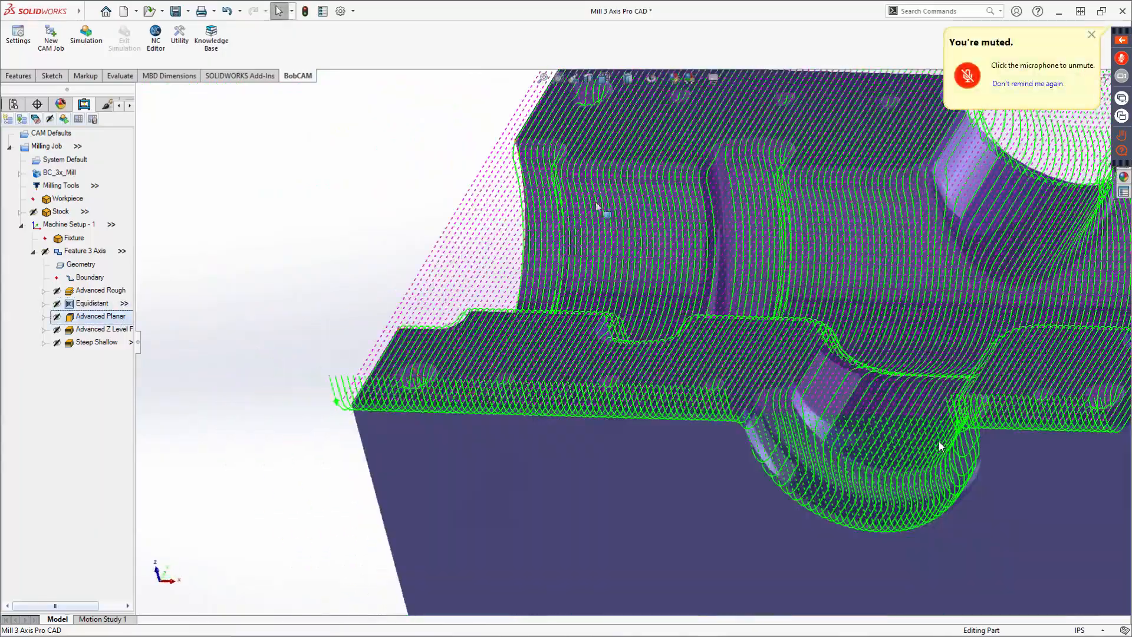
middle_click_drag(634, 240, 612, 295)
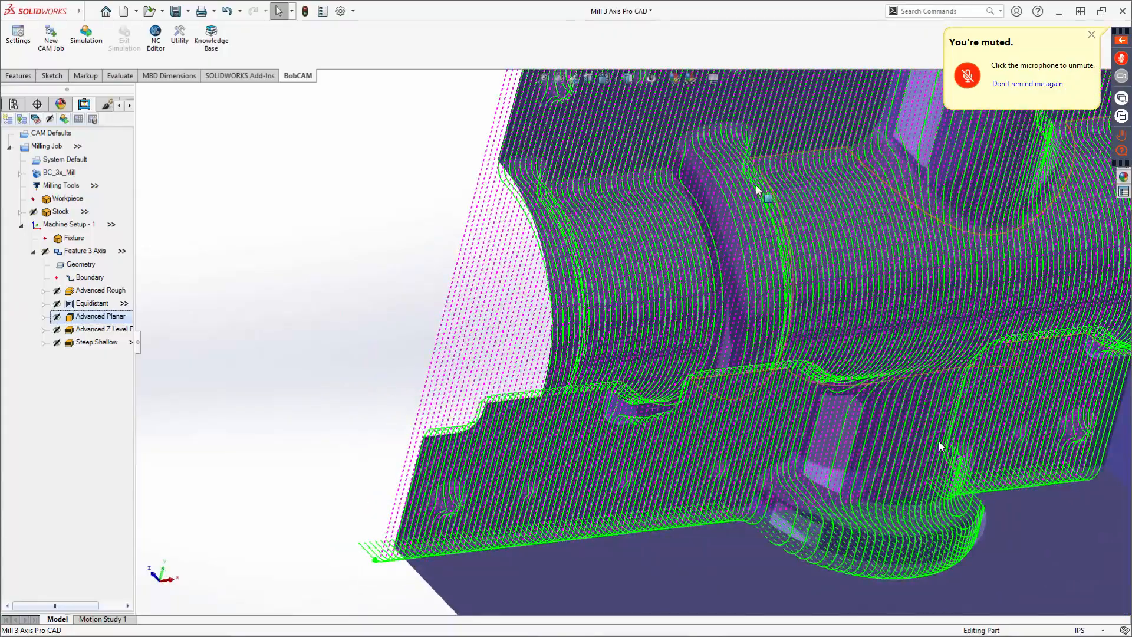
scroll(702, 277, "up", 5)
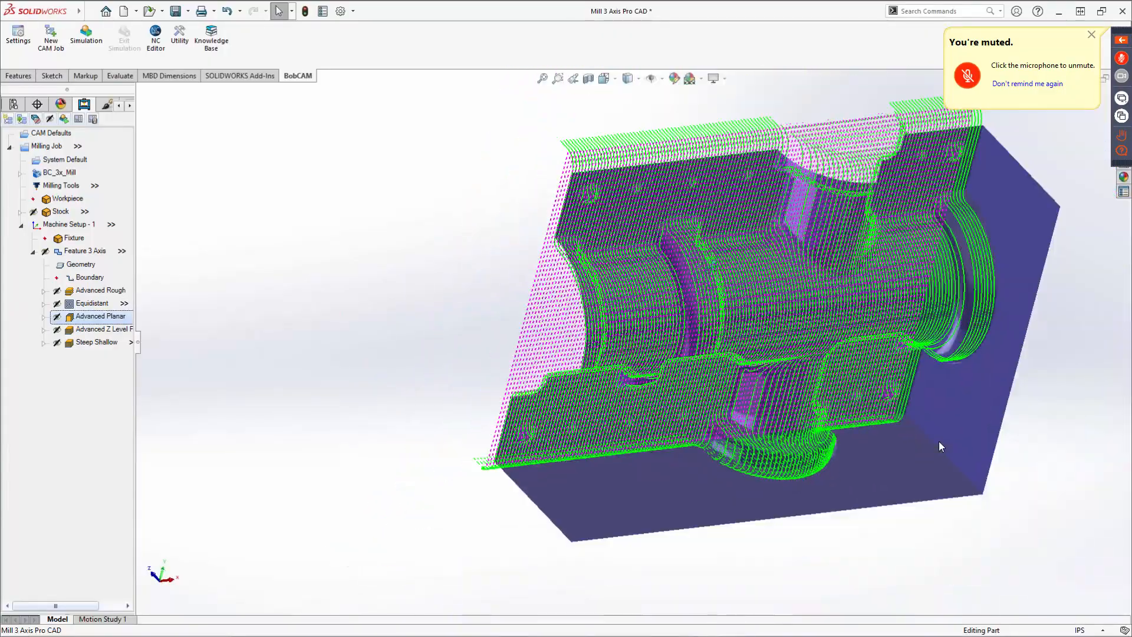
middle_click_drag(713, 264, 734, 245)
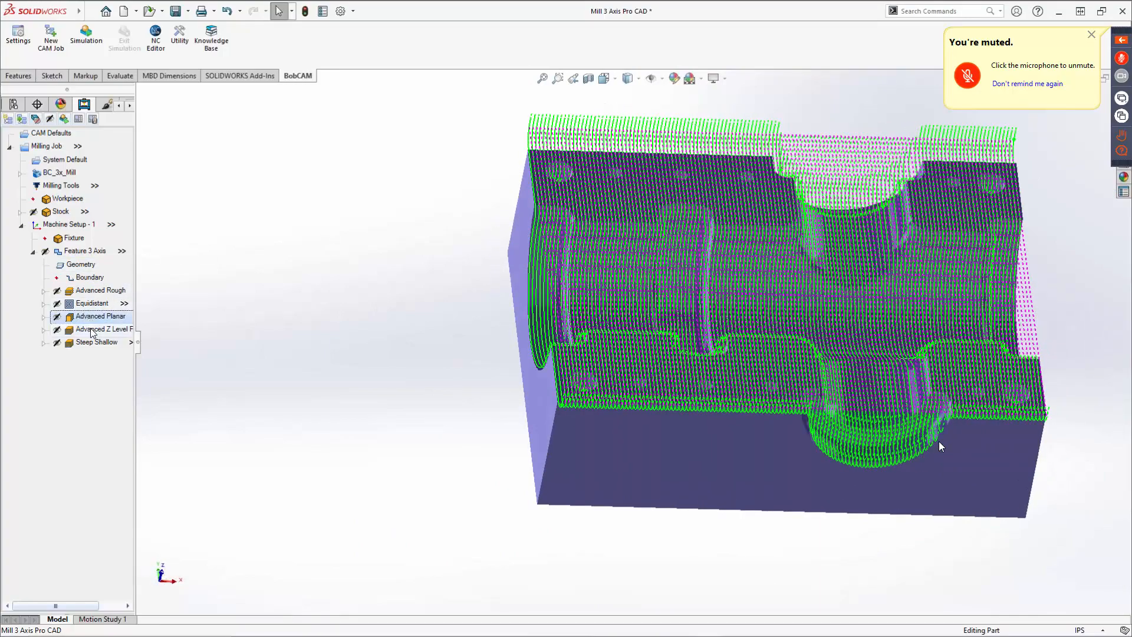
Inspect the Advanced Z Level Finish toolpath, then switch to the Steep Shallow toolpath and orbit around it.
left_click(94, 330)
middle_click_drag(749, 315, 739, 330)
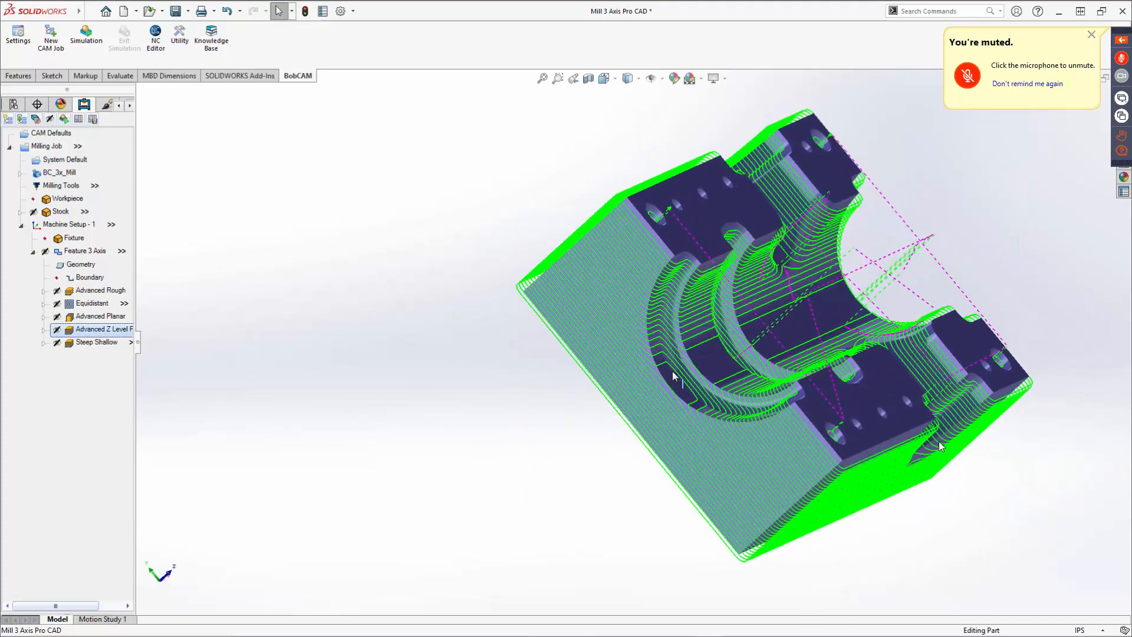
scroll(719, 357, "down", 5)
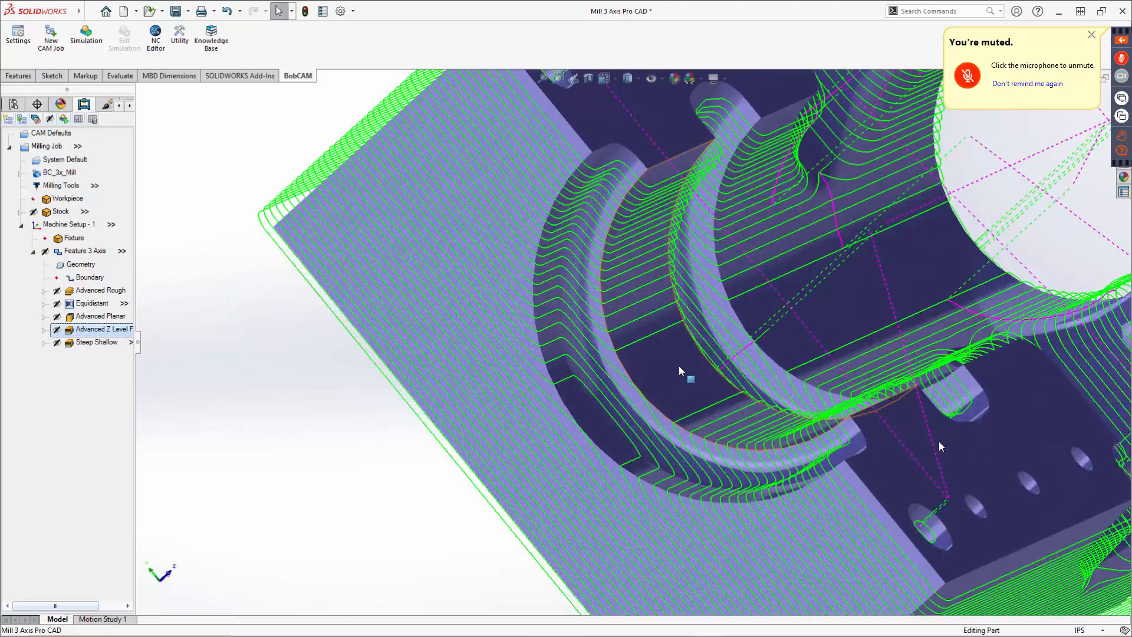
scroll(680, 370, "up", 5)
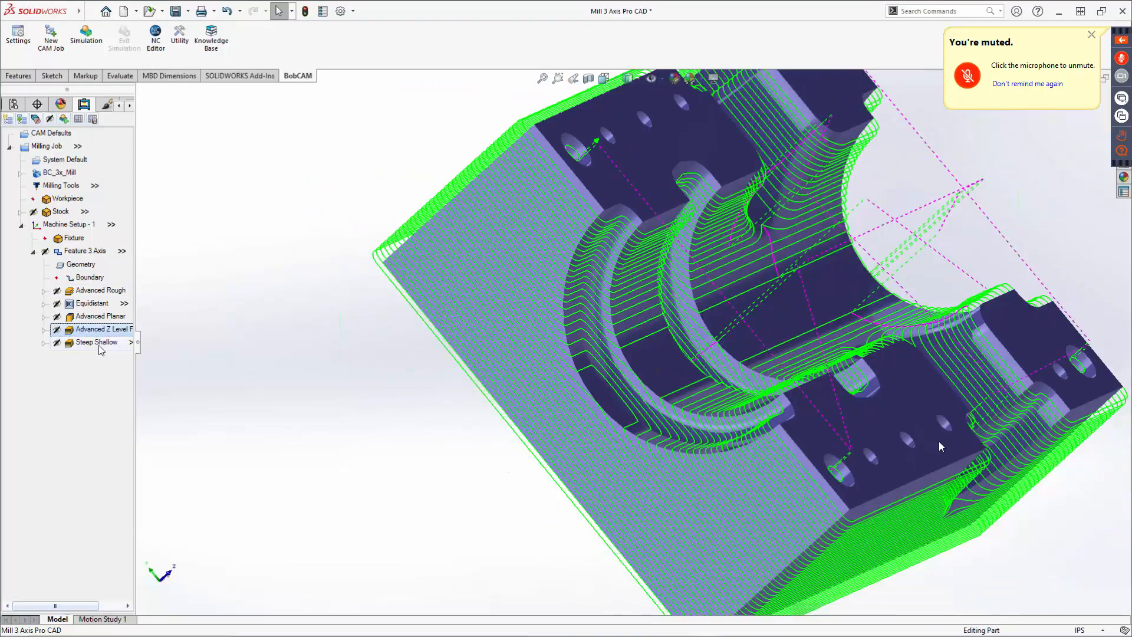
left_click(98, 343)
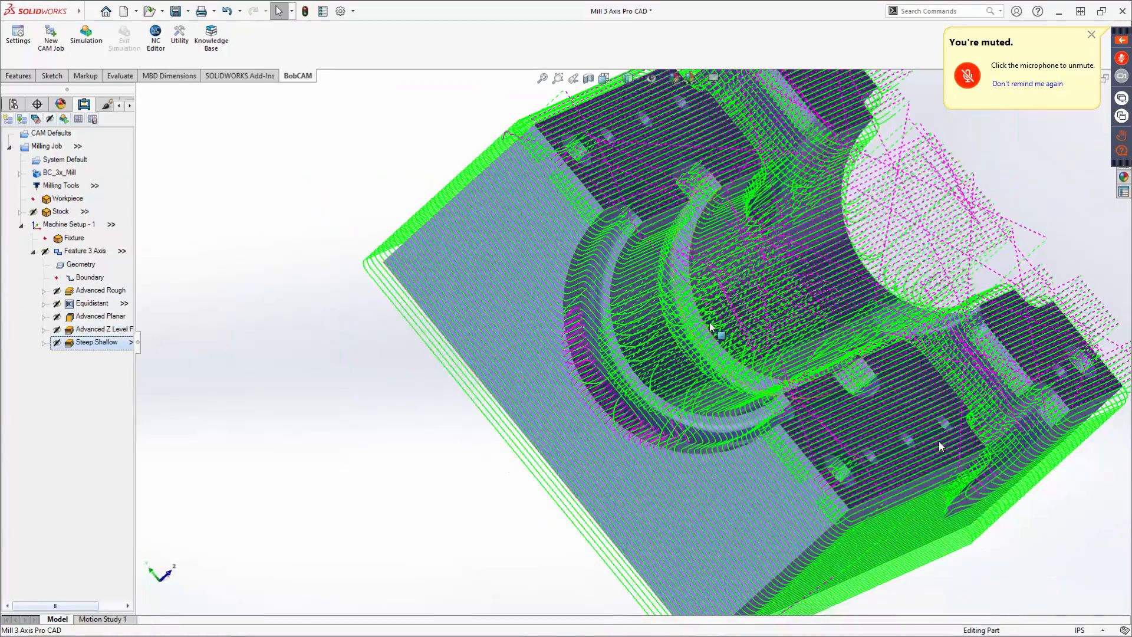
middle_click_drag(715, 327, 666, 265)
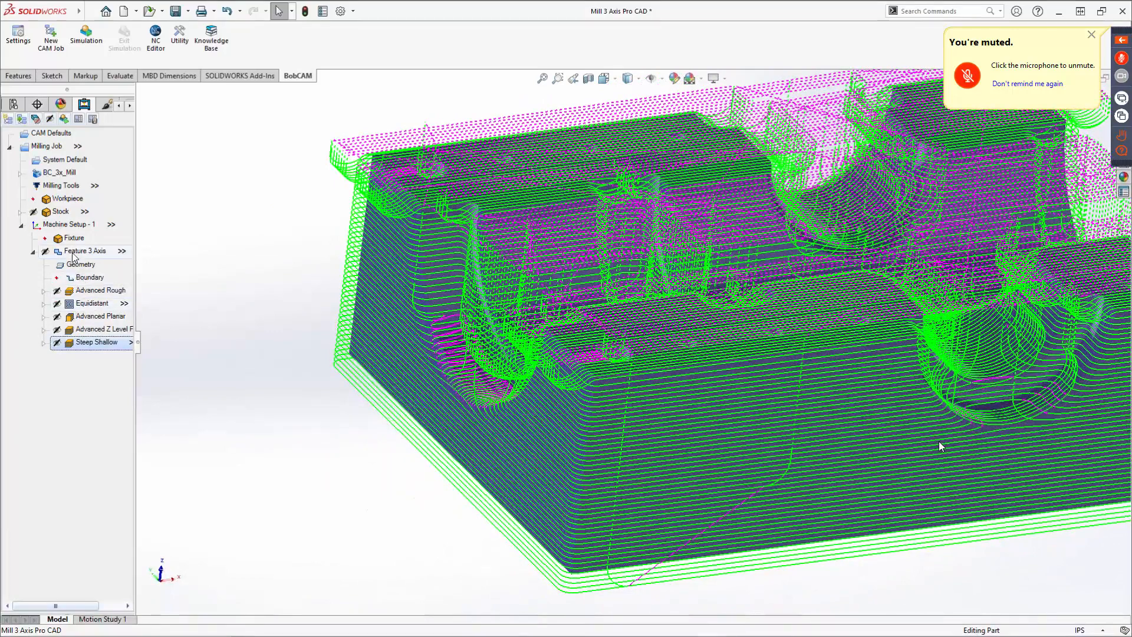
Select the Equidistant operation again and inspect its toolpath closely around the central bore.
right_click(73, 253)
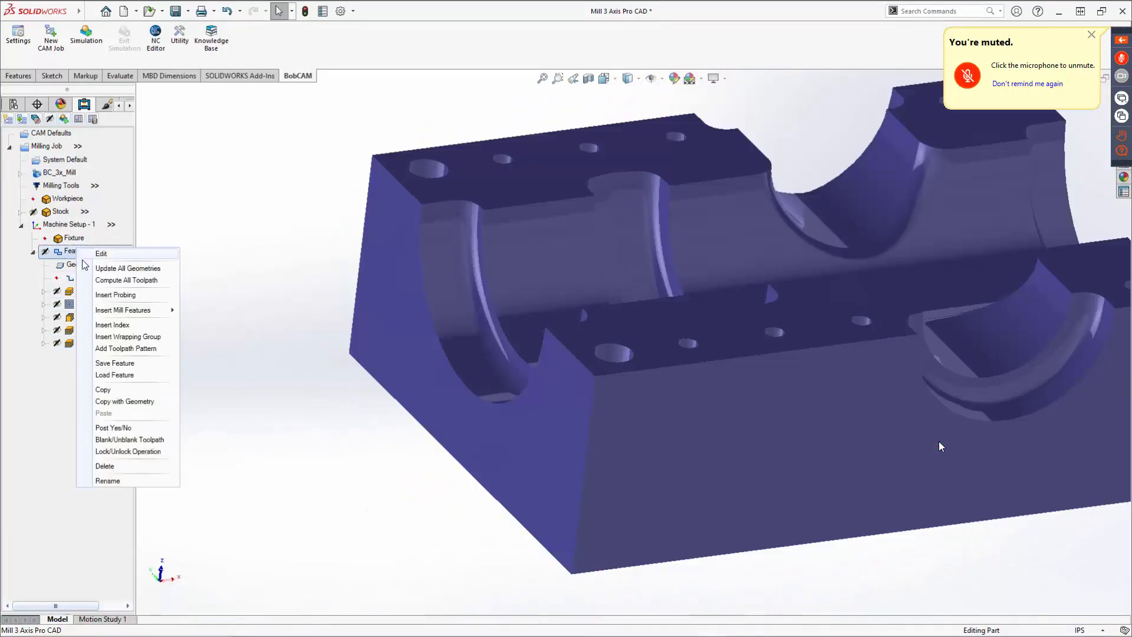
left_click(284, 382)
left_click(87, 303)
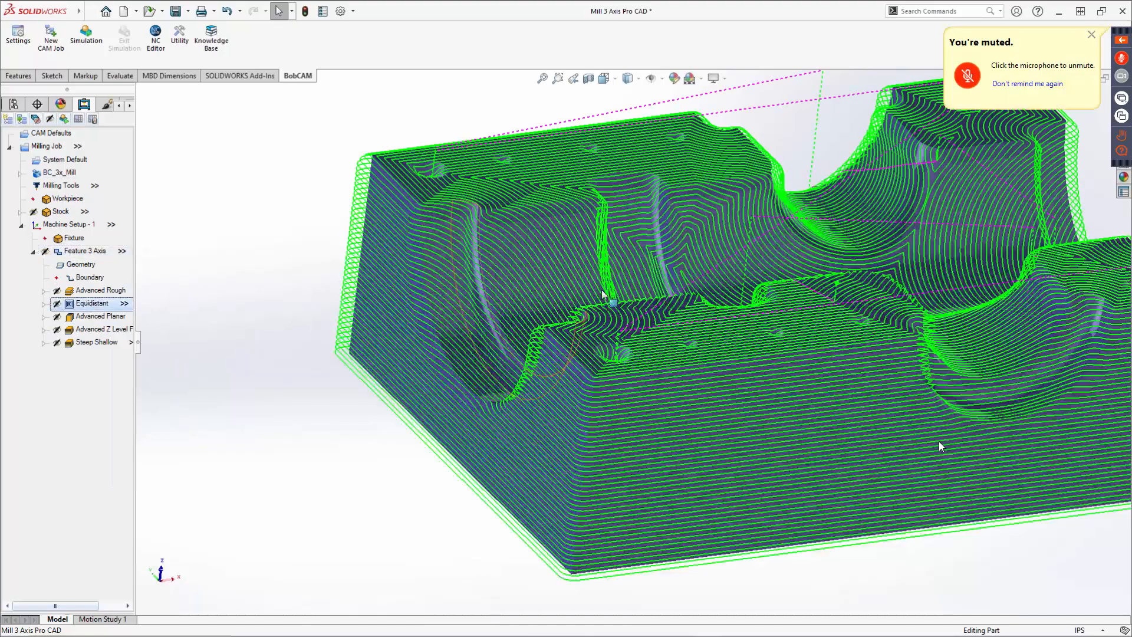
middle_click_drag(498, 295, 546, 348)
middle_click_drag(941, 447, 940, 446)
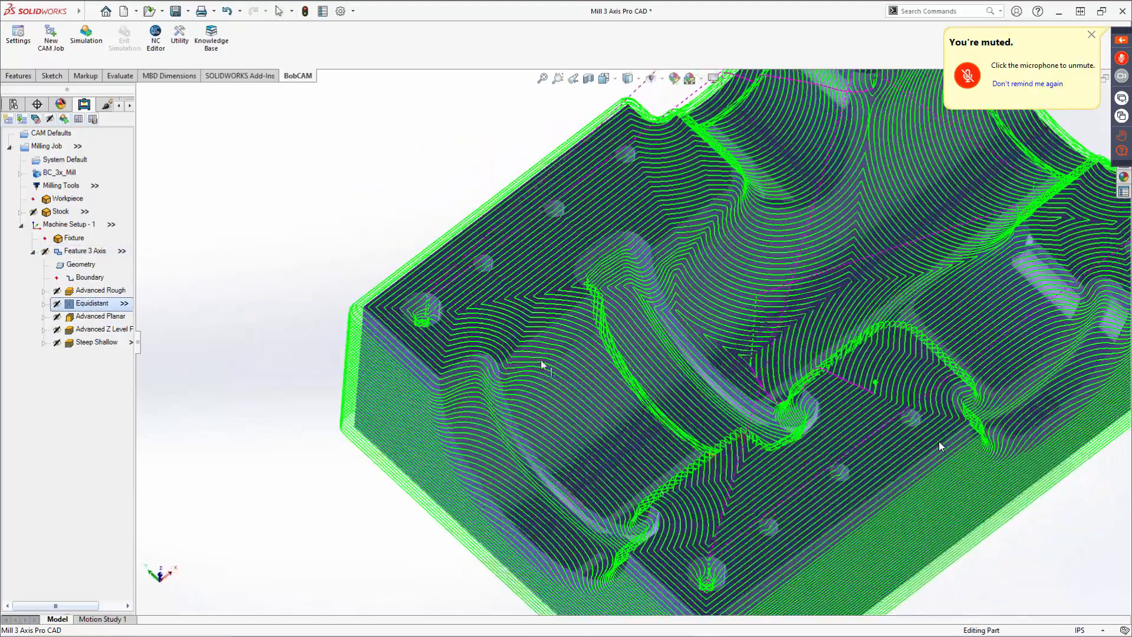
scroll(750, 343, "down", 1)
scroll(751, 346, "down", 3)
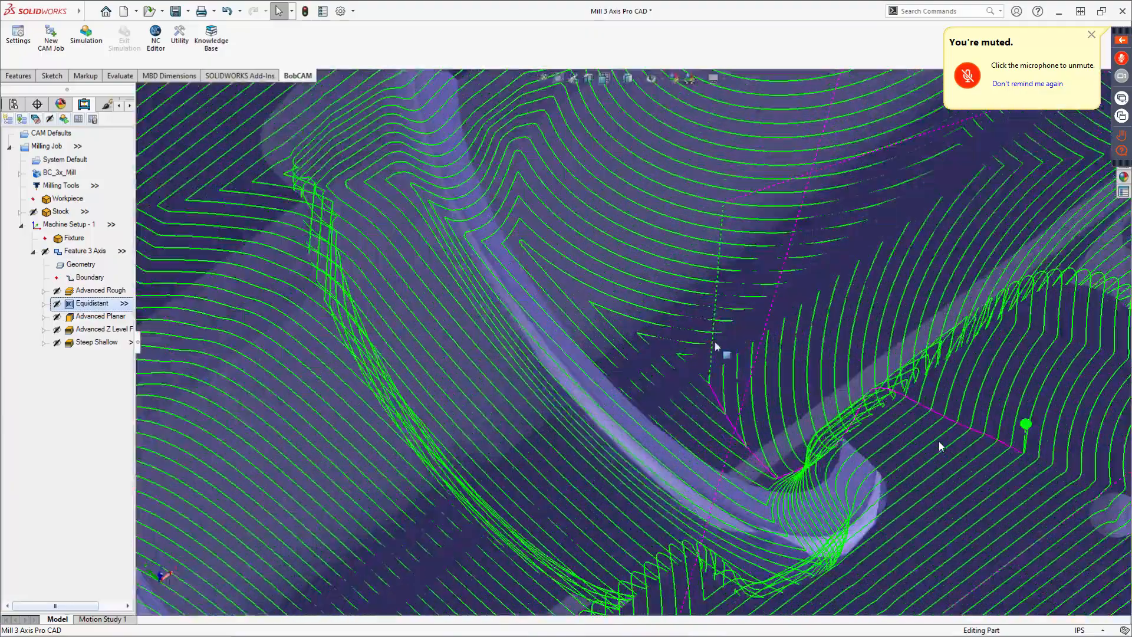
scroll(721, 346, "up", 6)
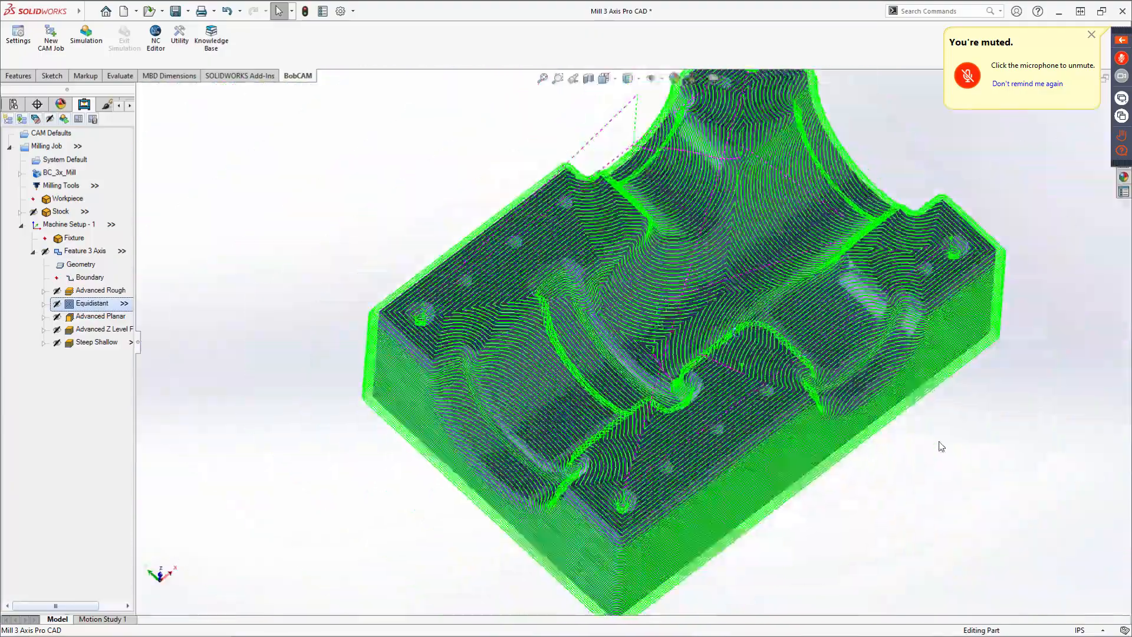
middle_click_drag(735, 330, 721, 287)
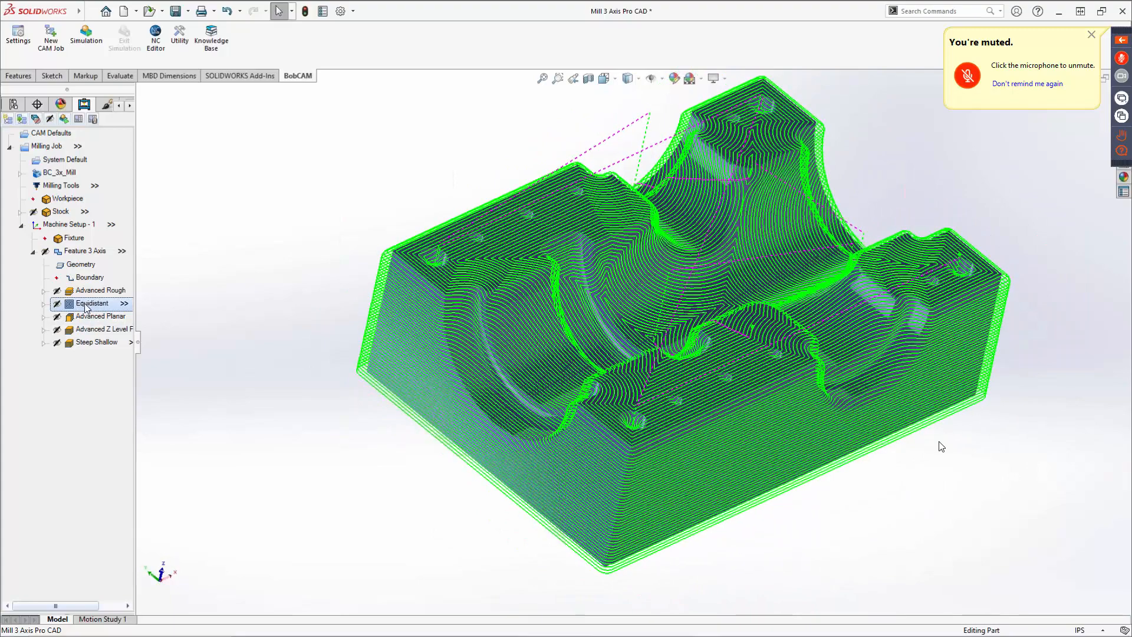
Blank the Equidistant toolpath so it is hidden from the view.
right_click(85, 305)
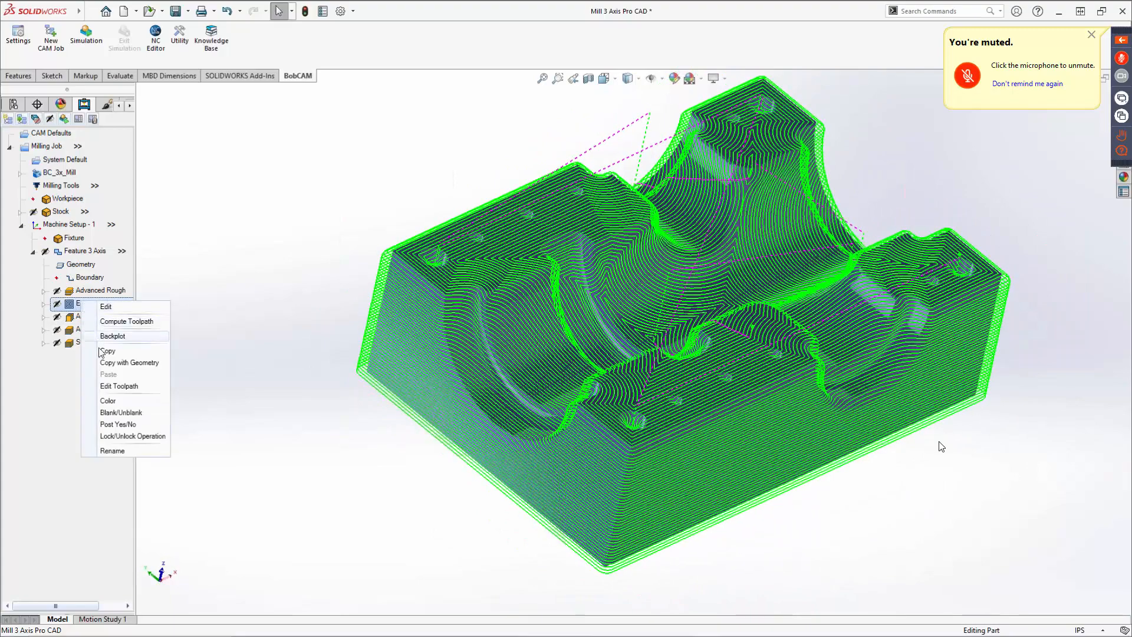
left_click(135, 413)
Edit the Advanced Planar operation, switch its cut pattern to Zig Zag, and finish the wizard.
right_click(98, 317)
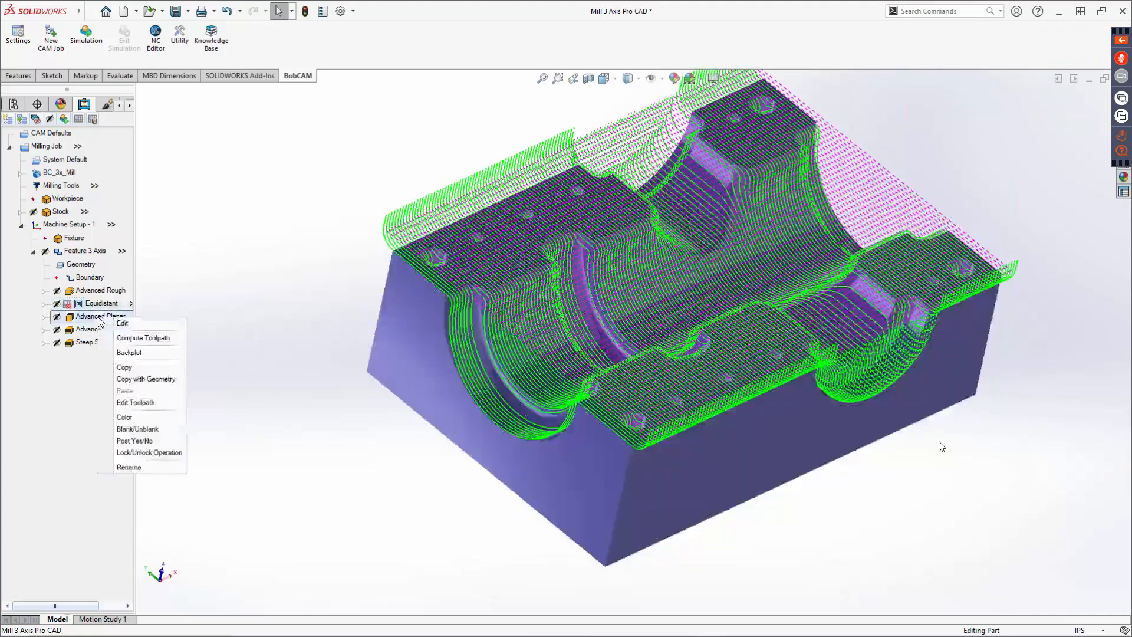
left_click(122, 322)
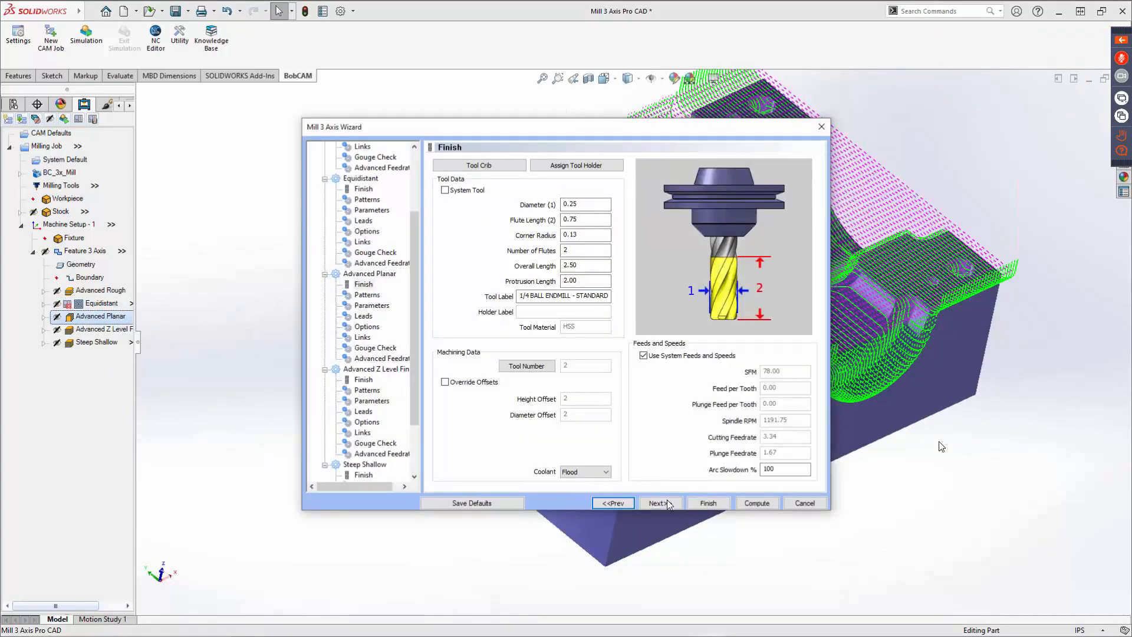
left_click(667, 499)
double_click(564, 269)
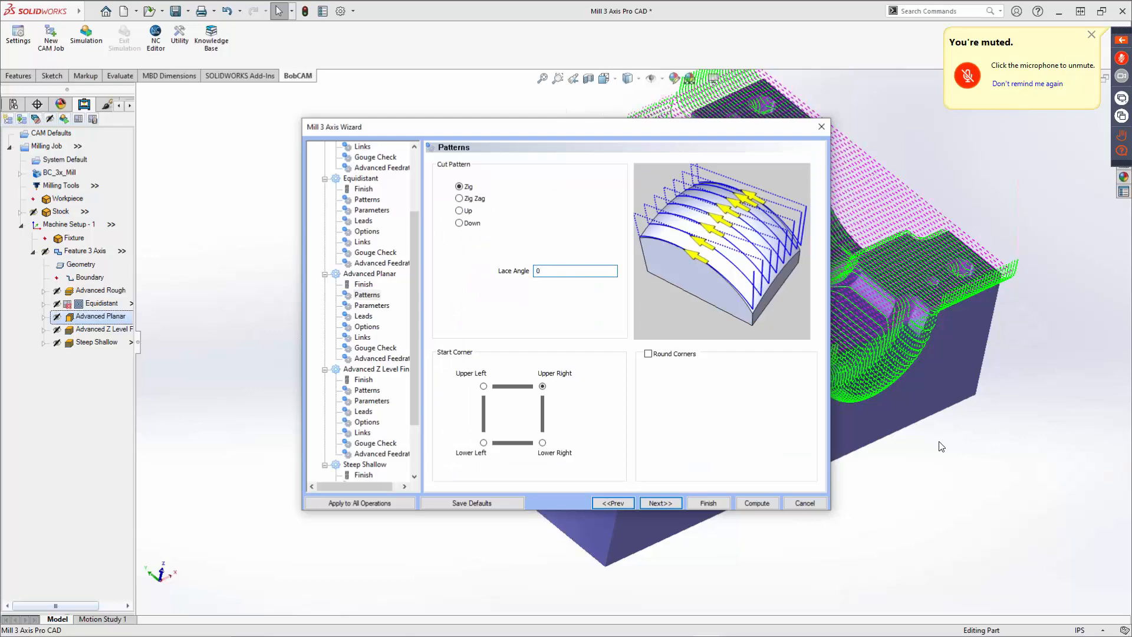
left_click(460, 198)
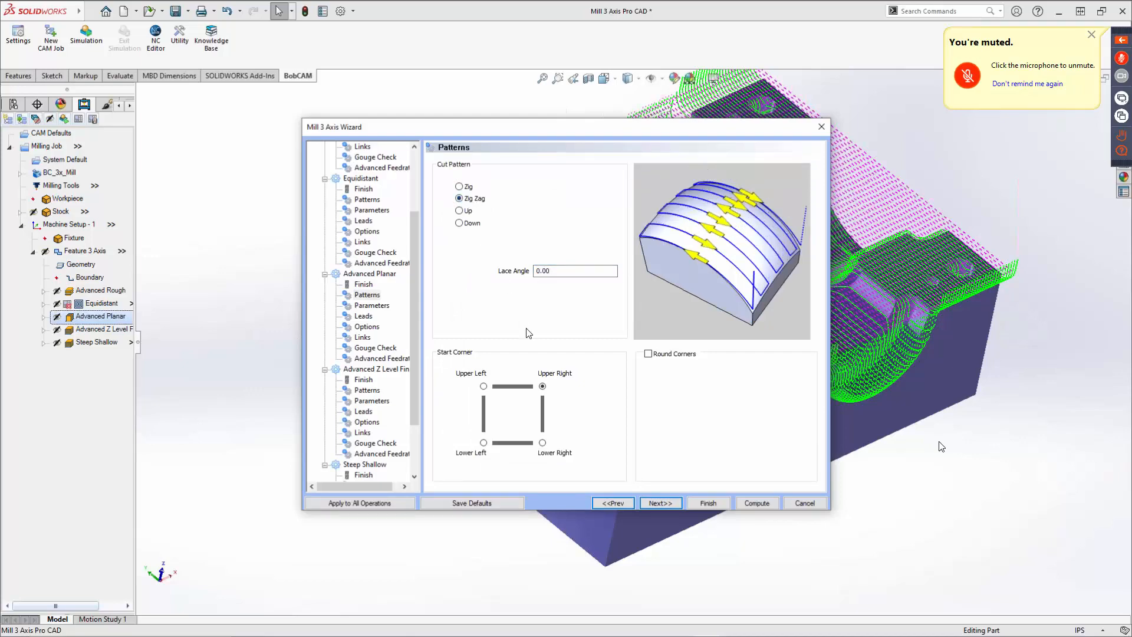
left_click(711, 505)
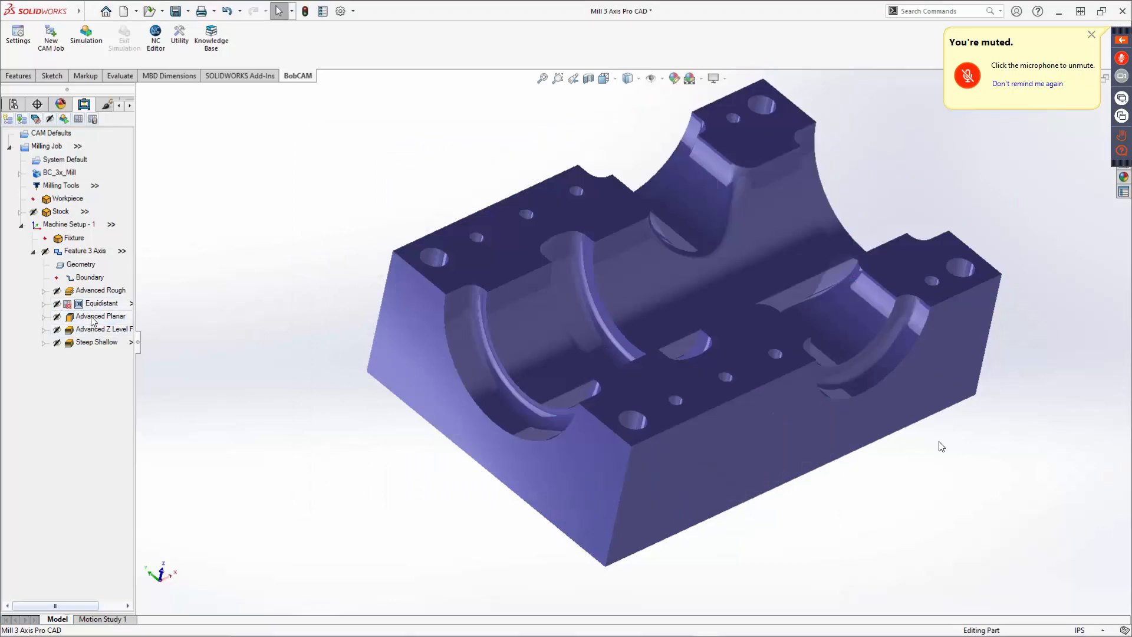
Compute the Advanced Planar toolpath with the Zig Zag pattern and orbit around the part.
right_click(92, 320)
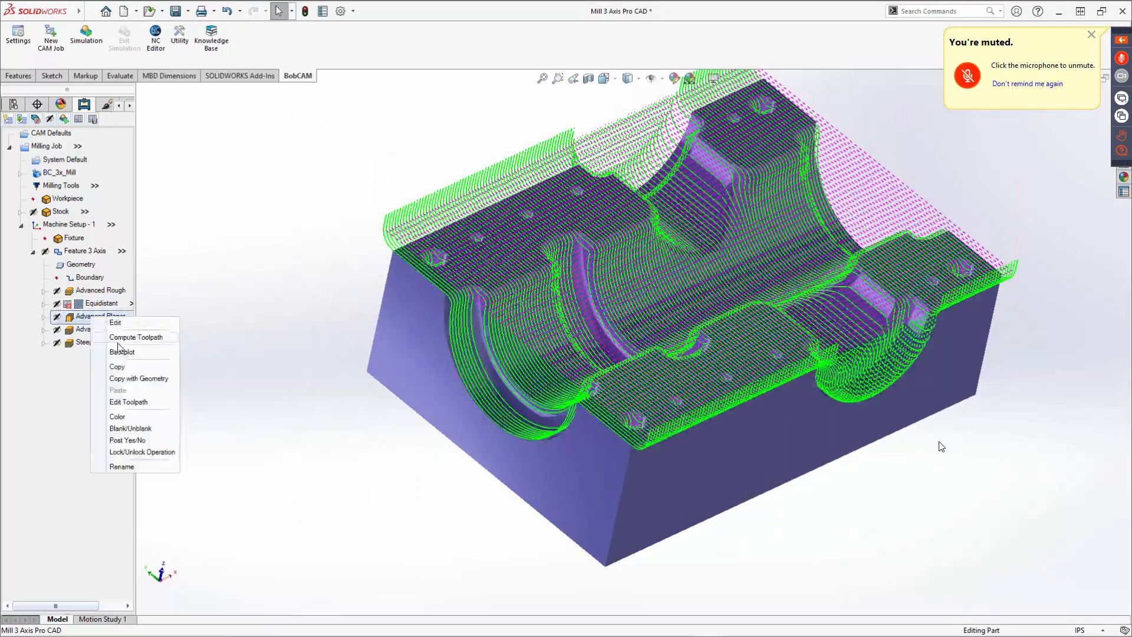
left_click(118, 341)
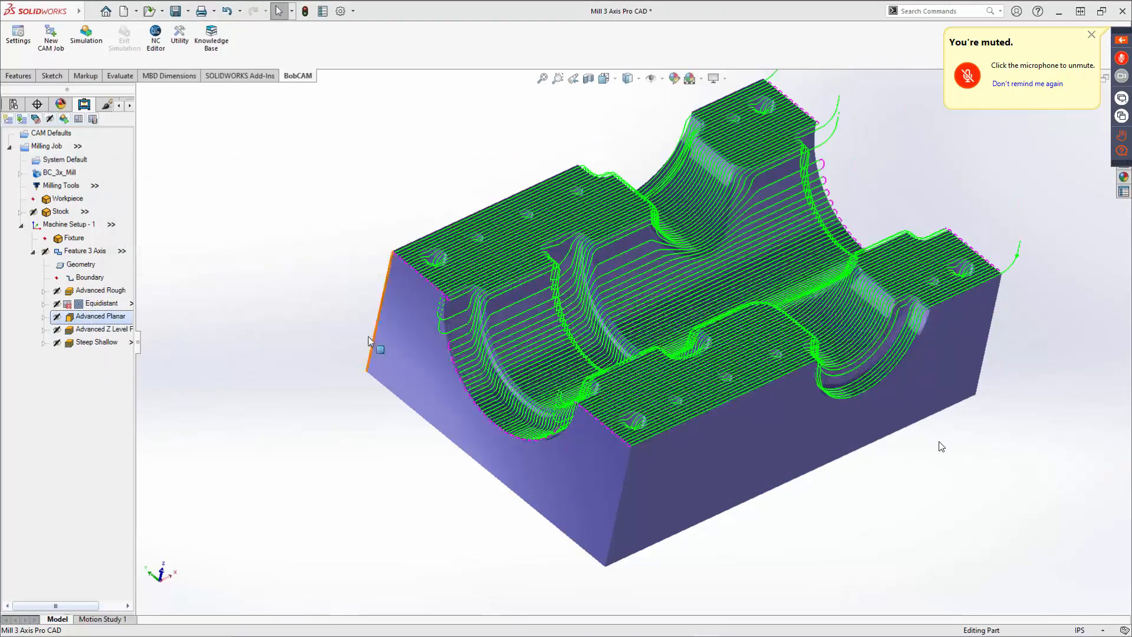
middle_click_drag(601, 317, 702, 424)
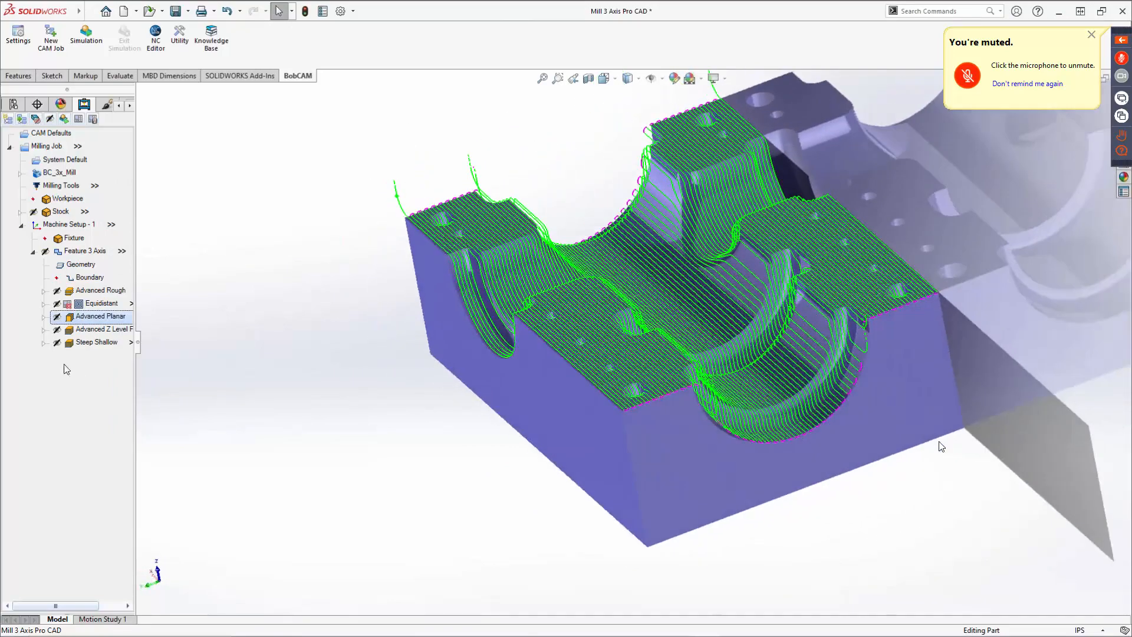
Edit Advanced Planar's options to enable Angle Range with slope angles from 30 to 90 degrees.
right_click(93, 323)
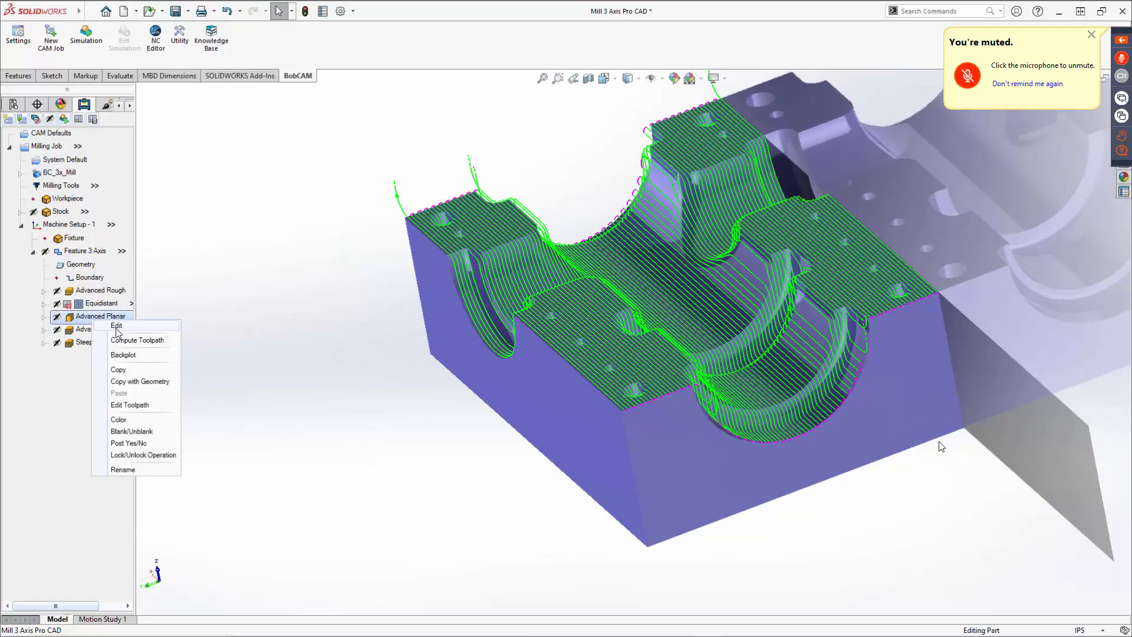
left_click(117, 328)
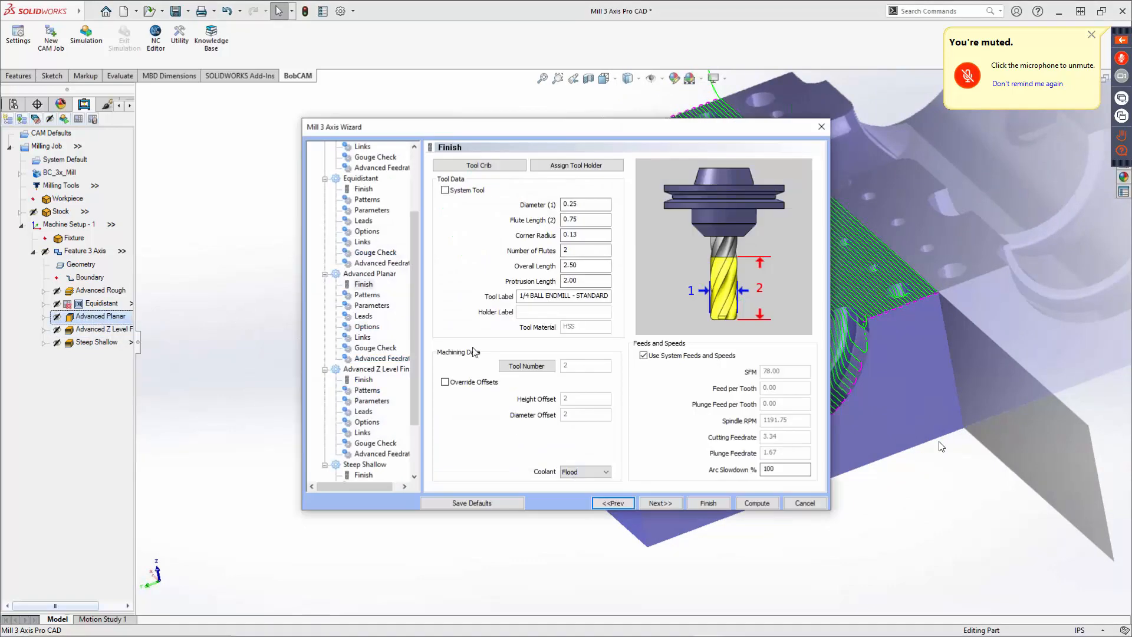
left_click(670, 501)
left_click(671, 501)
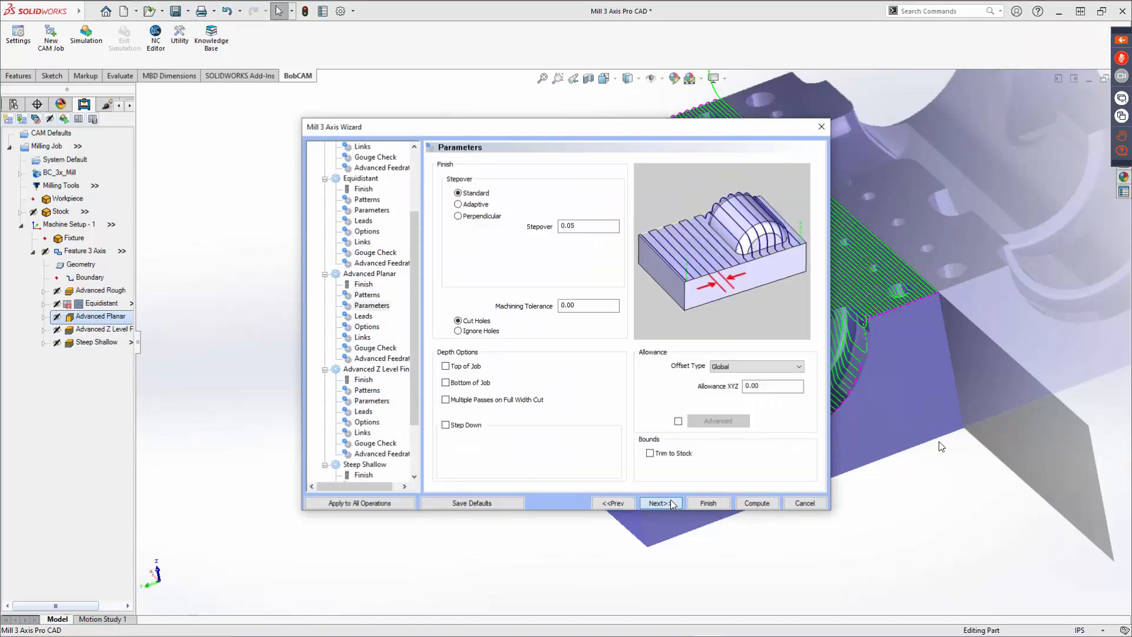
left_click(671, 501)
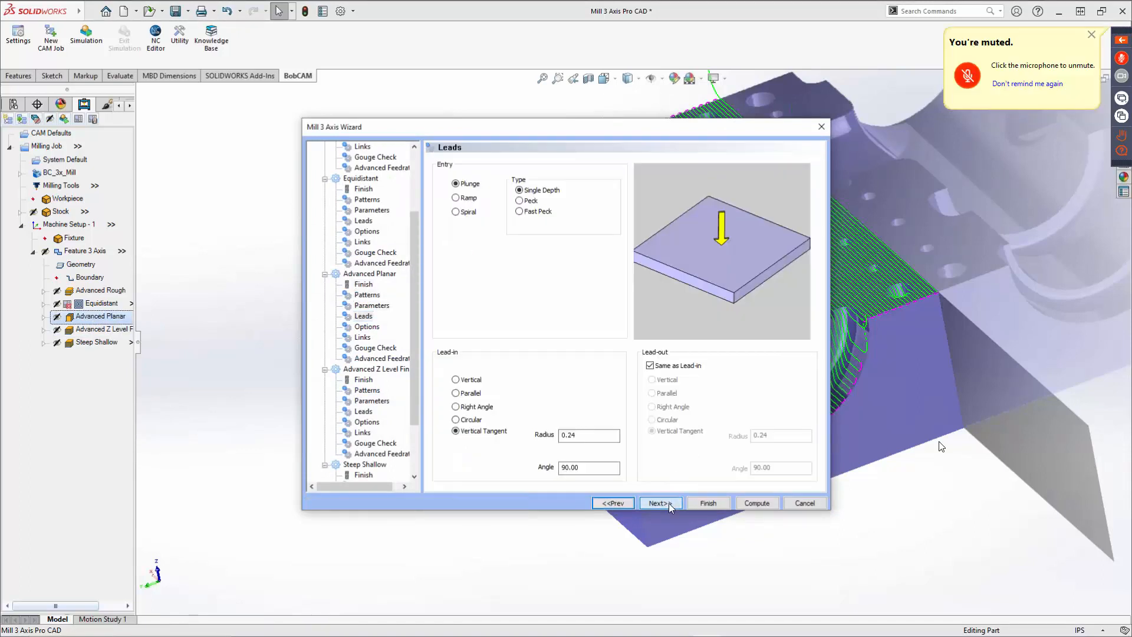
left_click(669, 504)
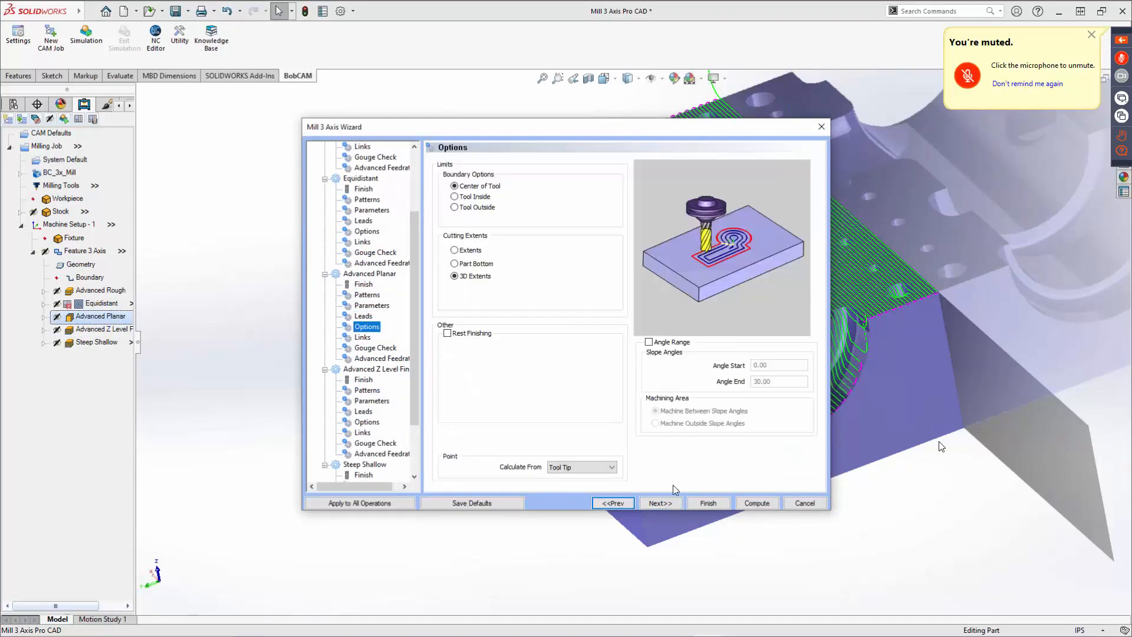
left_click(649, 342)
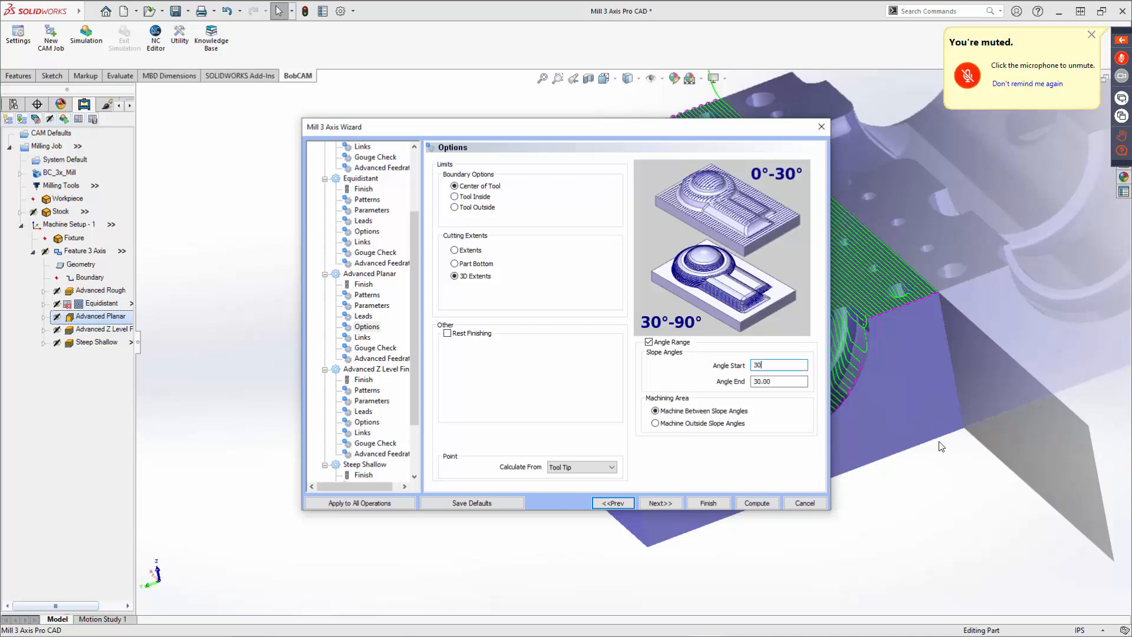
type("90")
key("Tab")
left_click(714, 505)
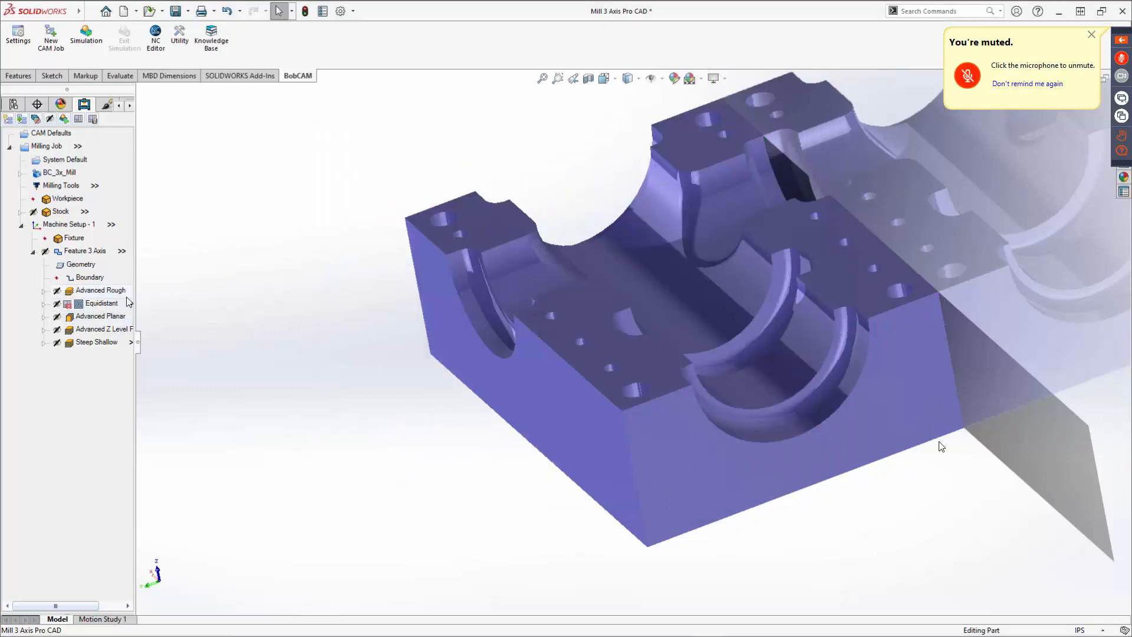
Edit the Advanced Z Level Finish options to enable Angle Range, then finish the wizard.
right_click(94, 331)
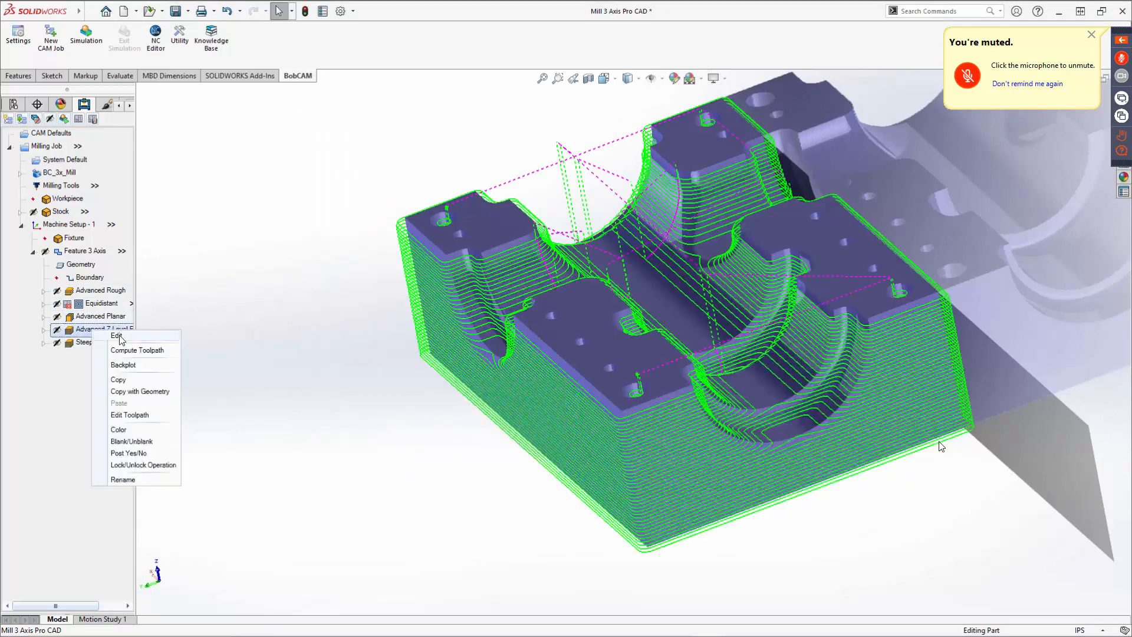
left_click(122, 338)
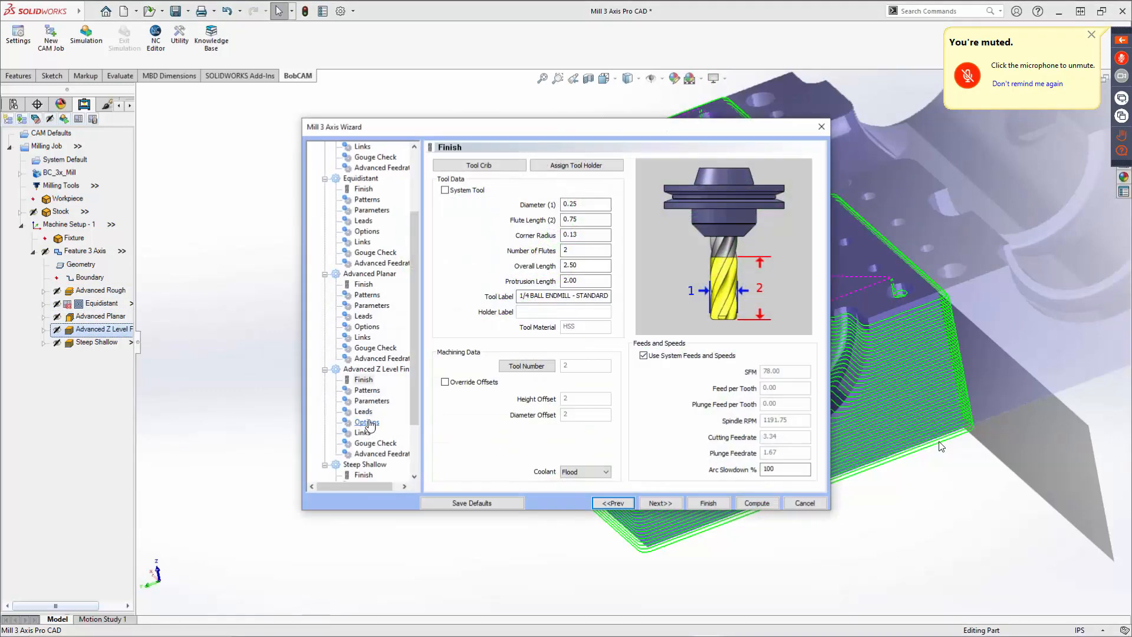
scroll(370, 417, "down", 2)
left_click(367, 348)
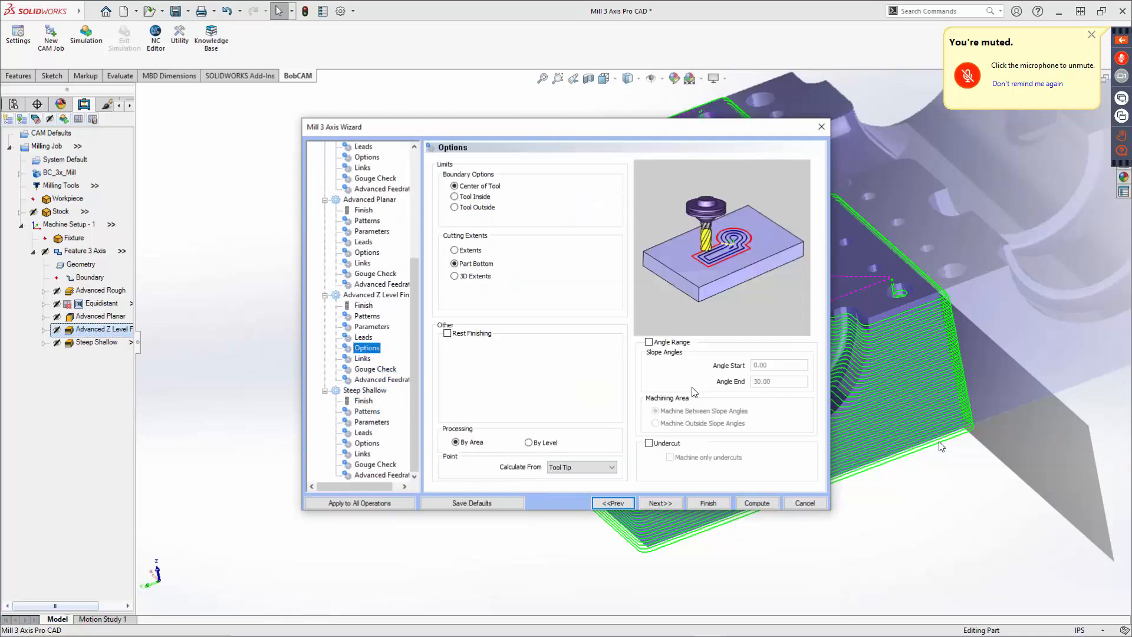
left_click(649, 344)
left_click(708, 503)
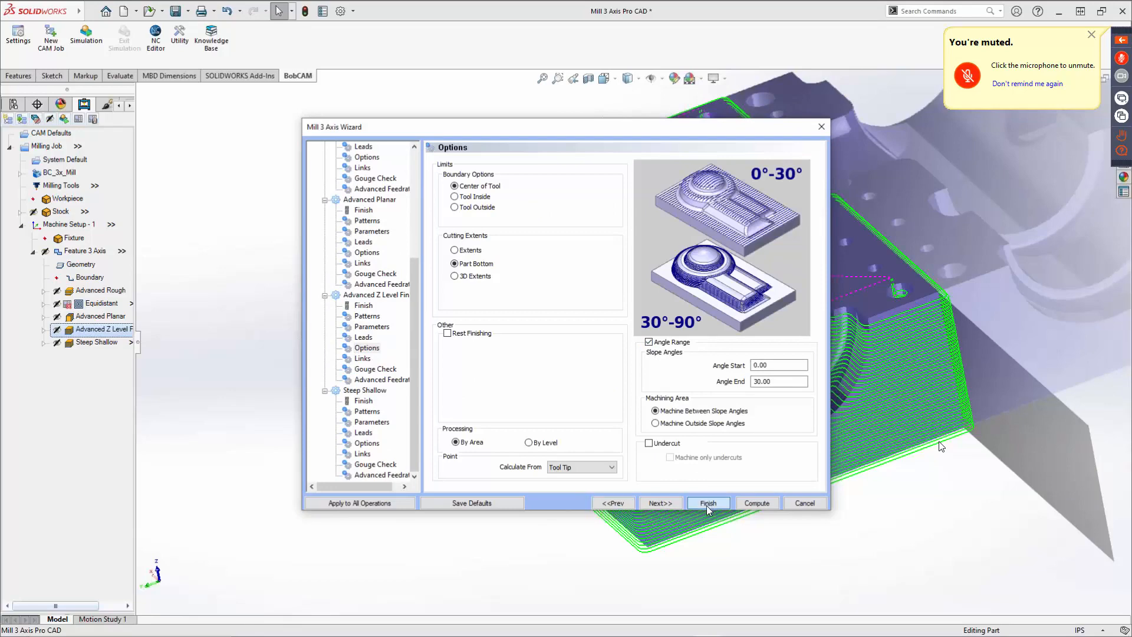
Recompute the Advanced Planar toolpath and orbit and zoom to review its coverage.
left_click(95, 320)
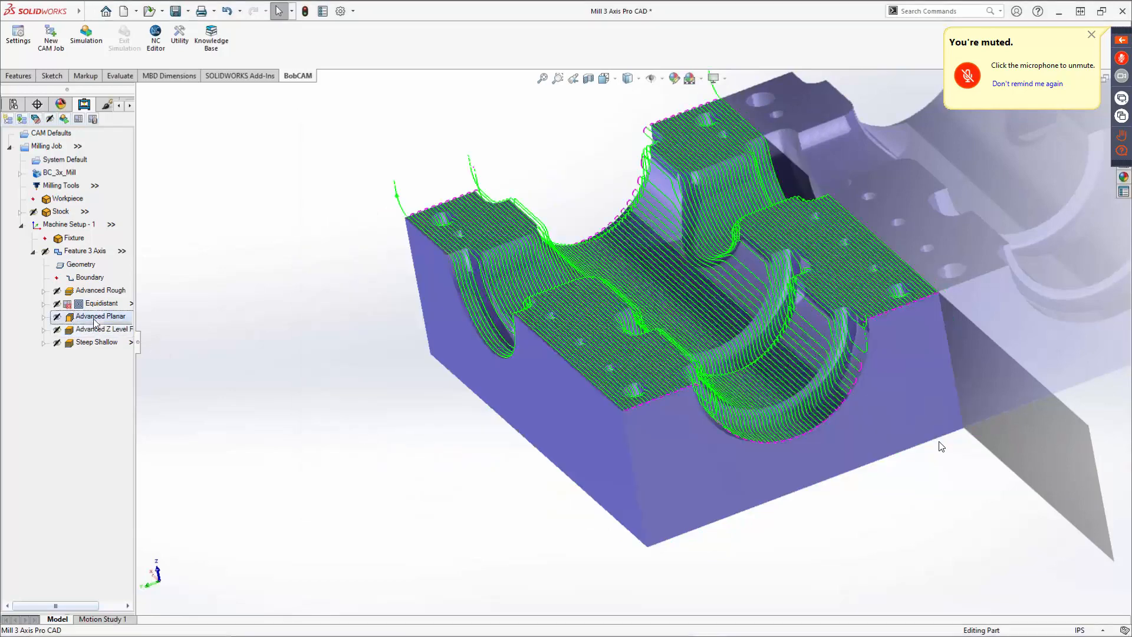
right_click(94, 319)
left_click(137, 340)
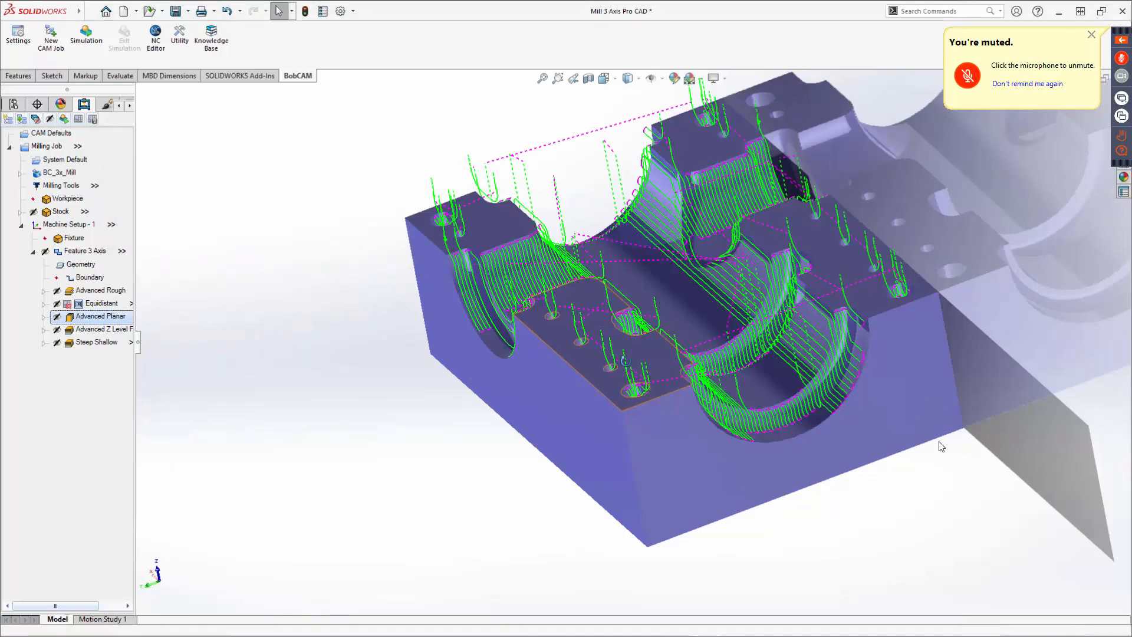
middle_click_drag(359, 307, 632, 387)
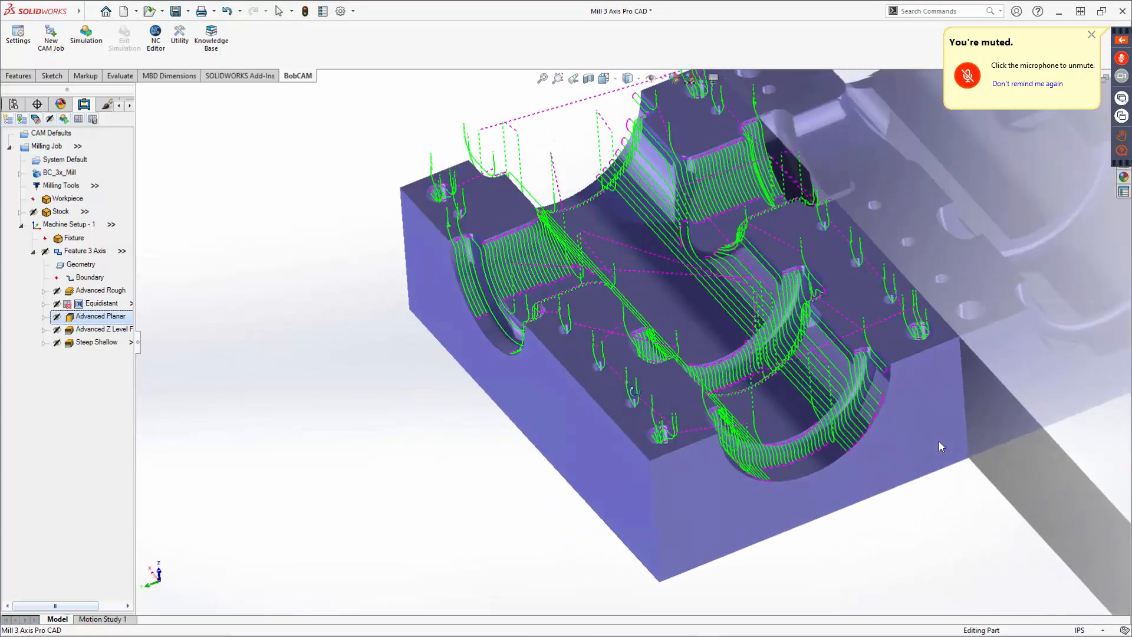
scroll(631, 391, "down", 1)
Reopen the Advanced Planar options and set its slope Angle Start to 0 degrees.
right_click(110, 318)
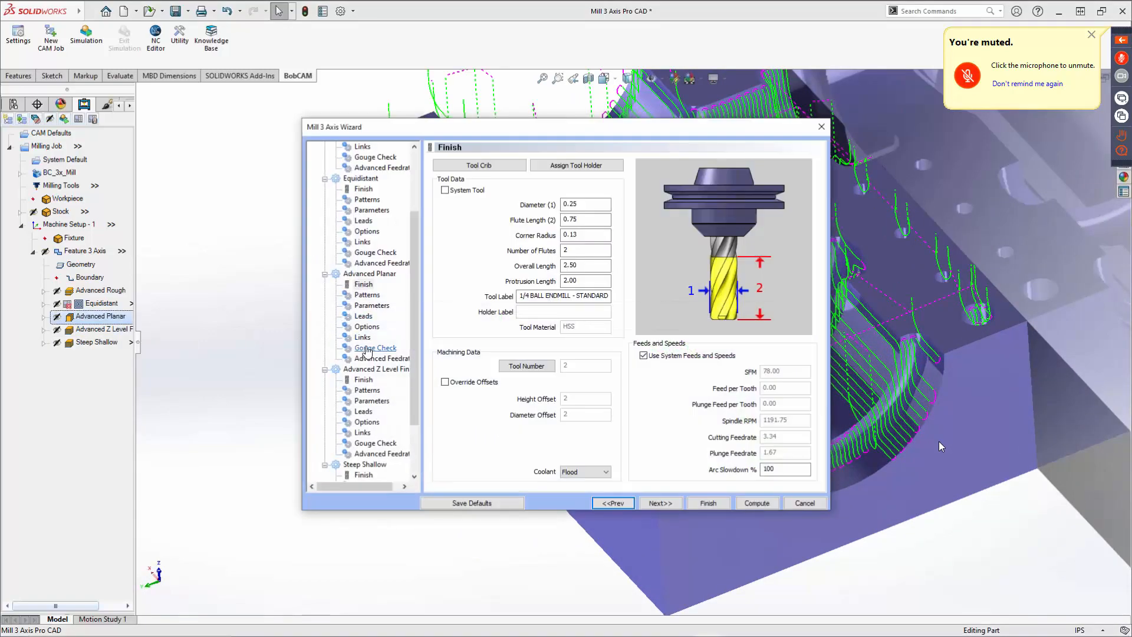
left_click(365, 326)
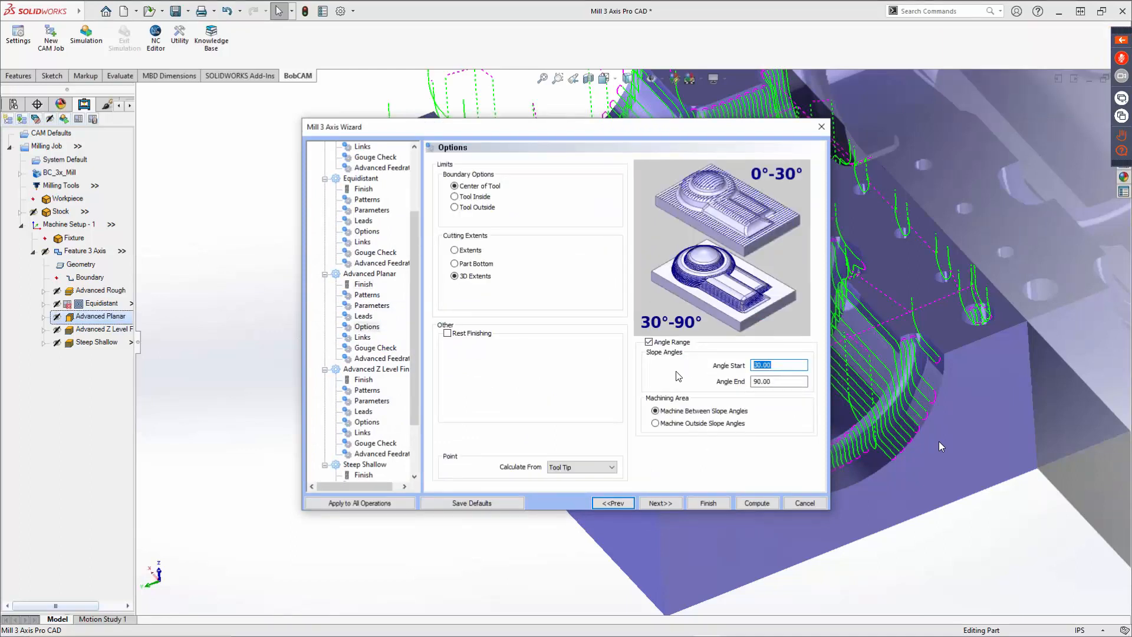
type("0")
key("Tab")
key("Tab")
left_click(665, 503)
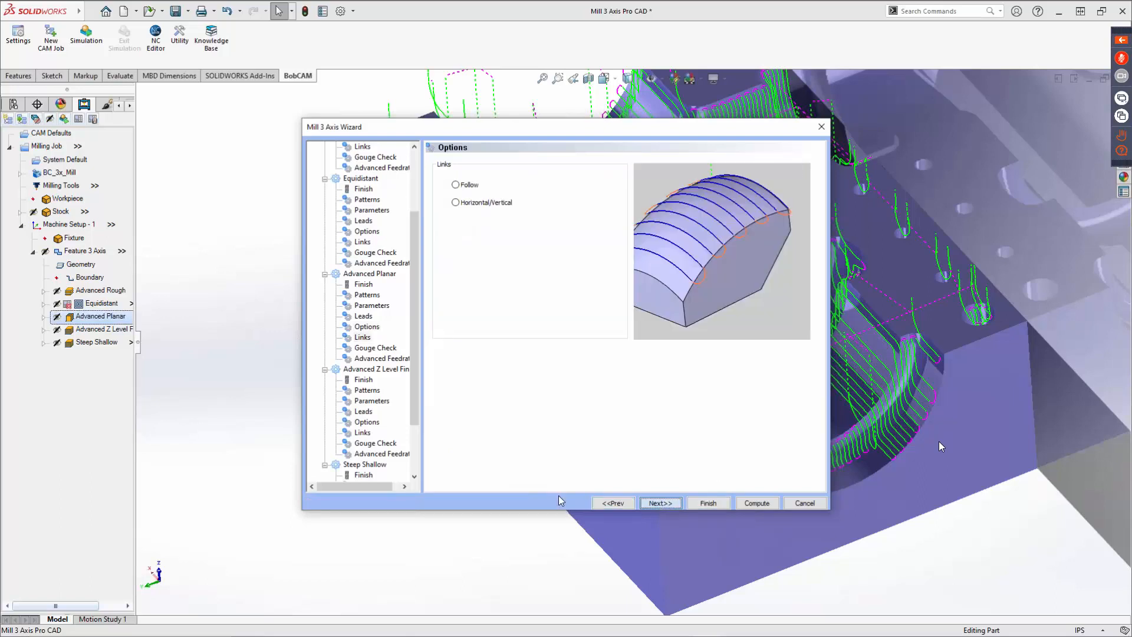
Set the Advanced Z Level Finish slope angles from 30 to 90 degrees and finish the wizard.
left_click(366, 423)
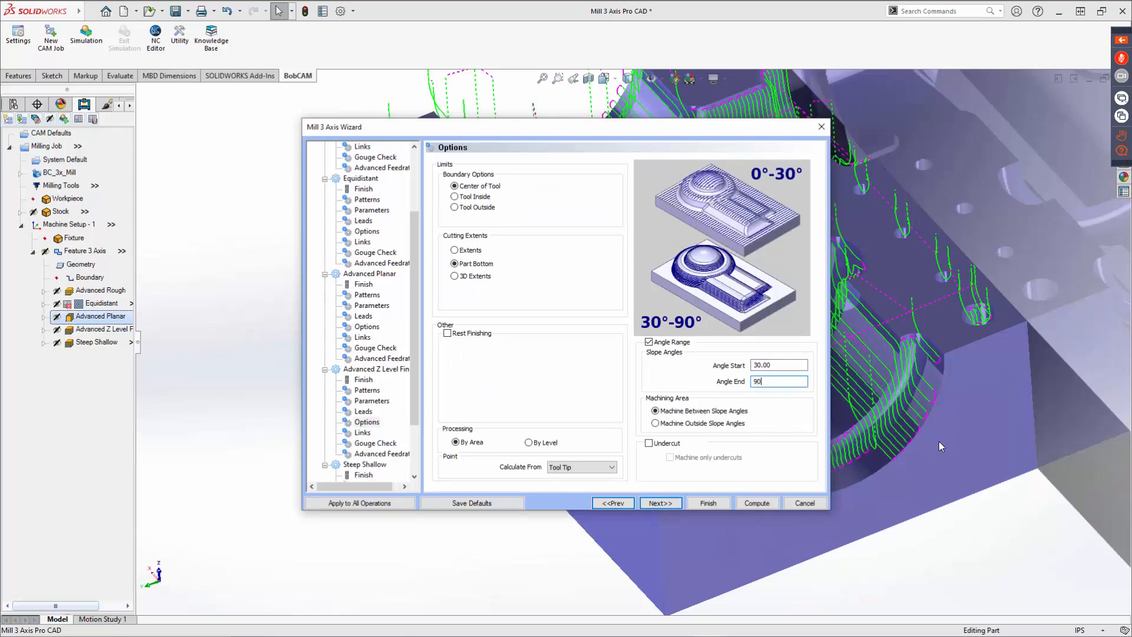
key("Tab")
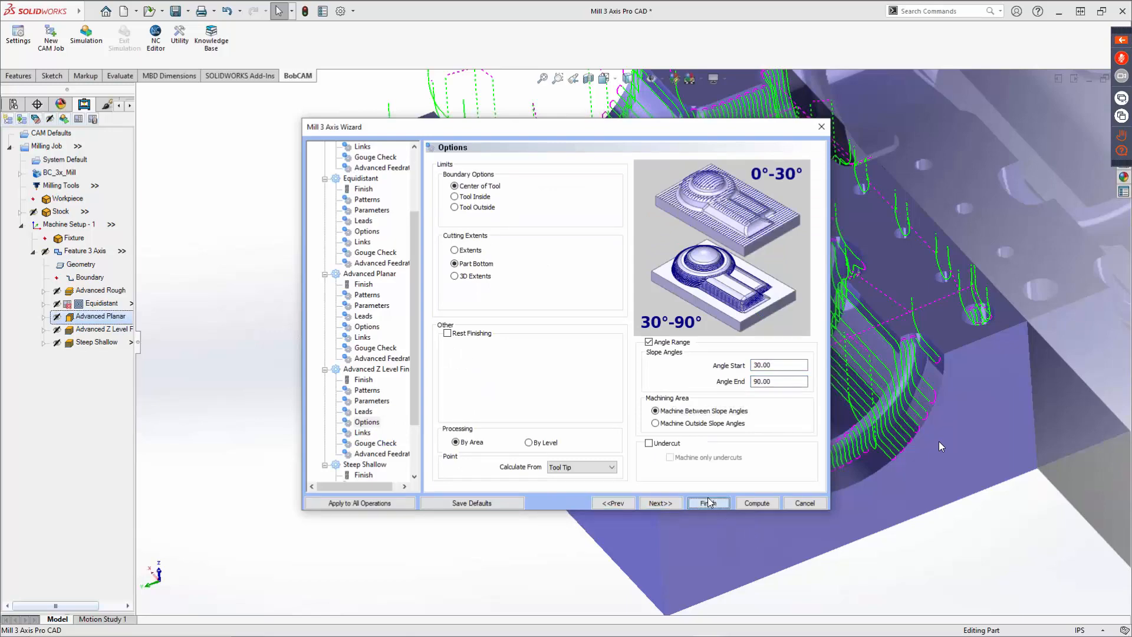
left_click(712, 507)
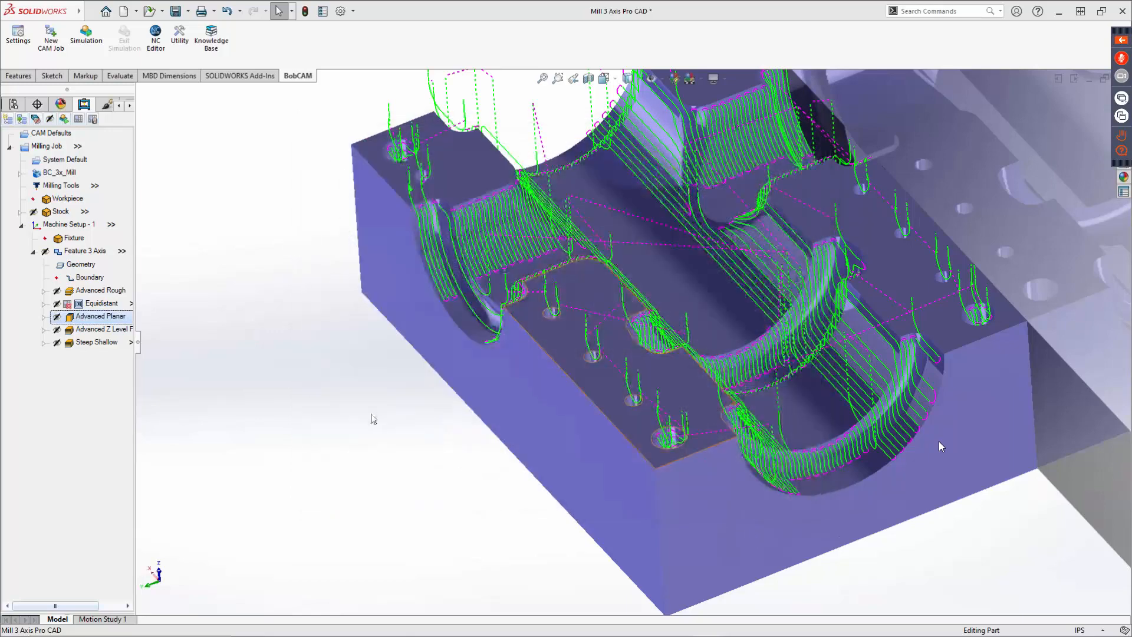
Compute the Advanced Planar toolpath with the revised angle range and orbit slightly to check it.
right_click(92, 319)
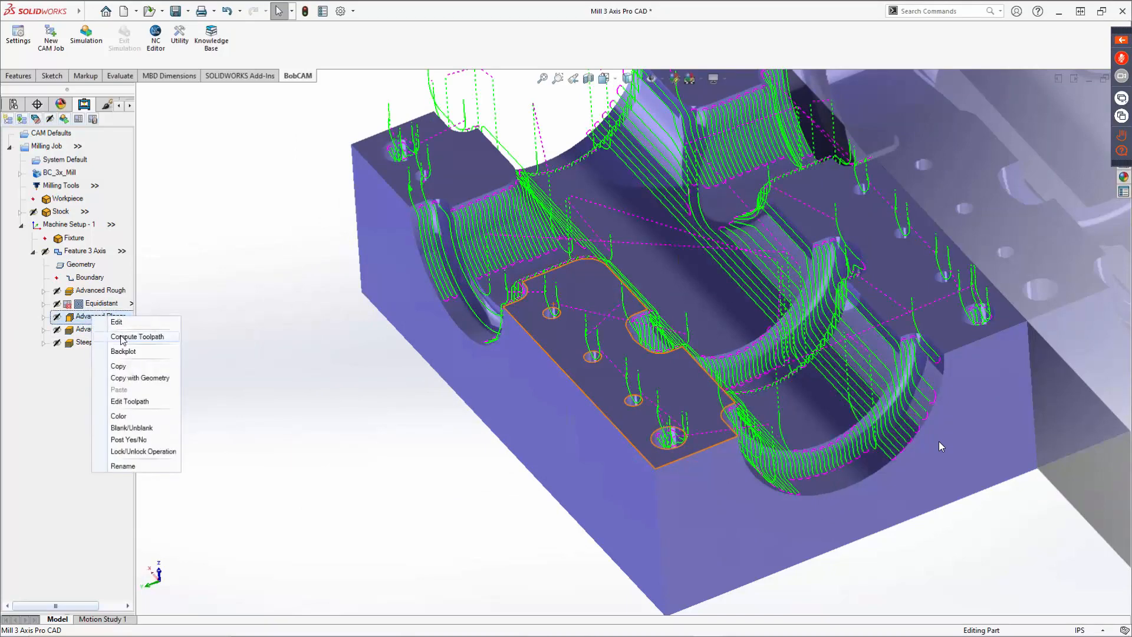
left_click(124, 337)
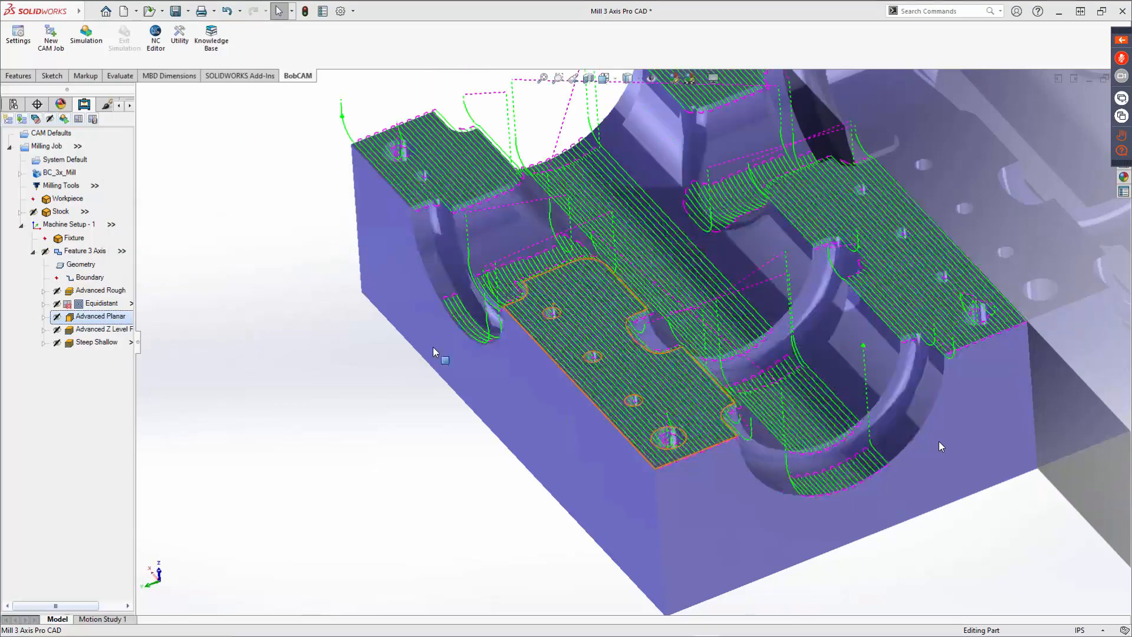
middle_click_drag(677, 383, 698, 361)
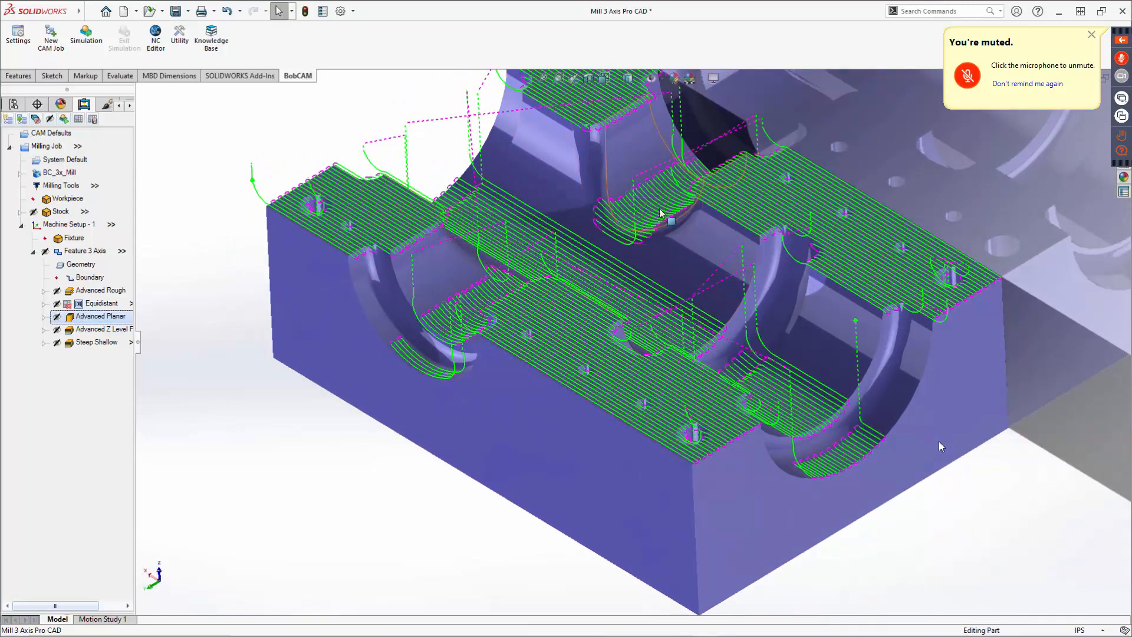
Show and recompute the Advanced Z Level Finish toolpath, then orbit the part to inspect the walls.
right_click(75, 326)
left_click(103, 344)
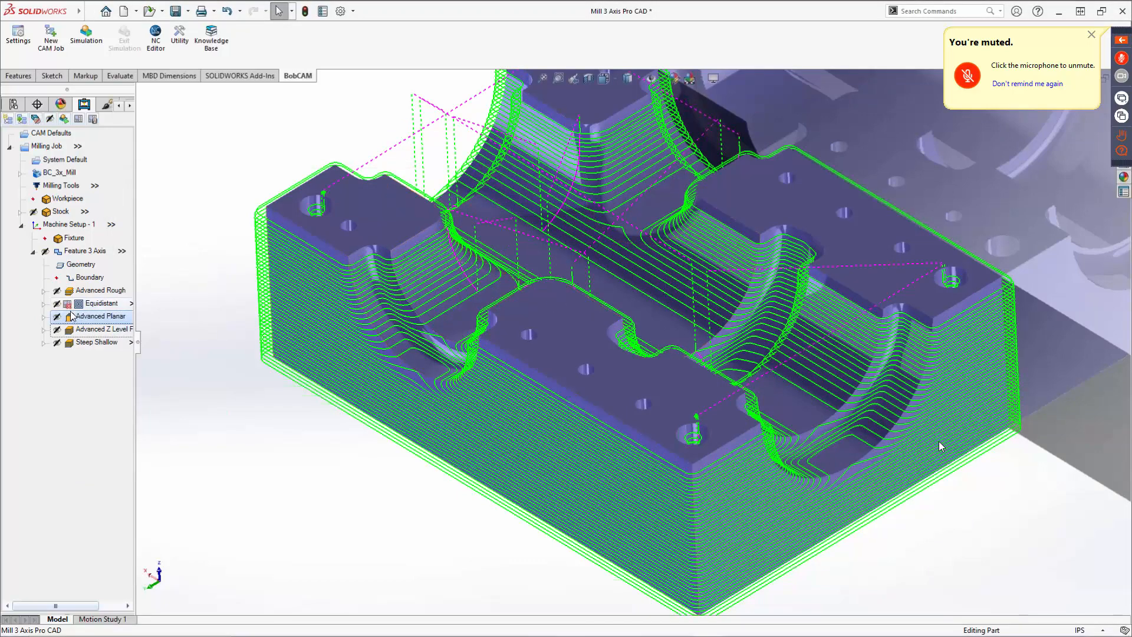
right_click(85, 330)
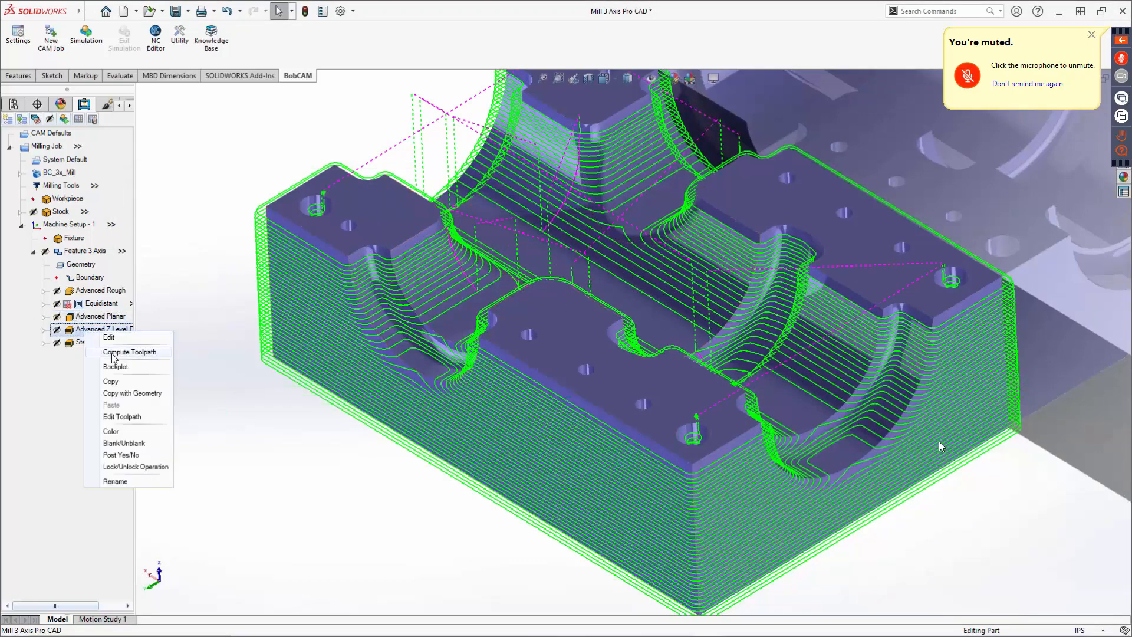
left_click(115, 358)
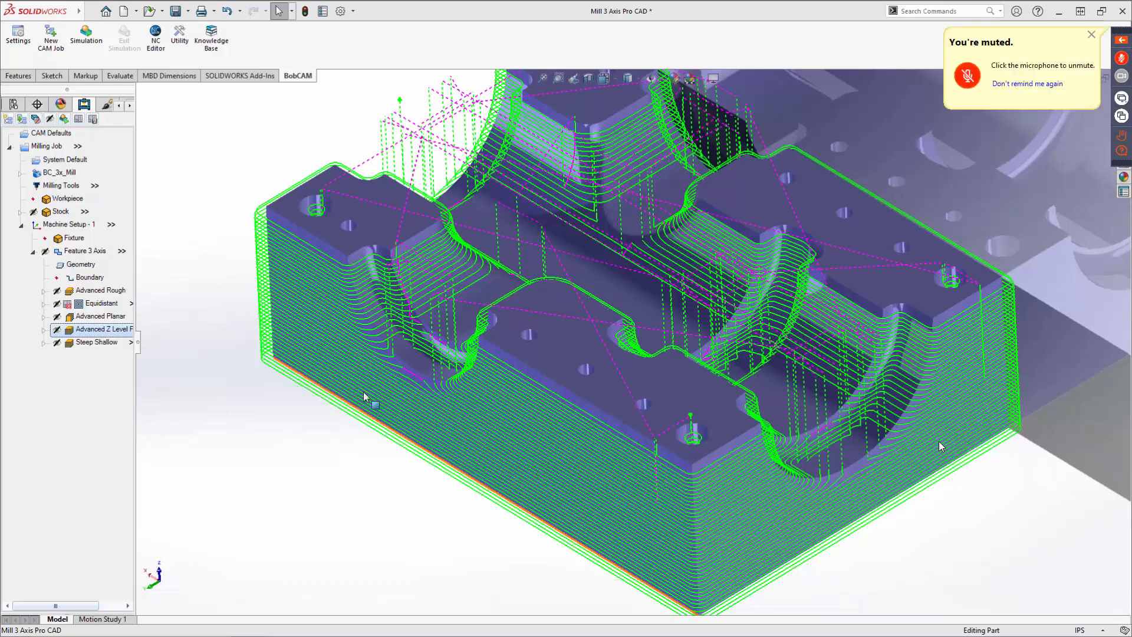
middle_click_drag(541, 322, 496, 325)
Hide the Advanced Planar toolpath, show the Advanced Z Level Finish toolpath, and inspect the curved pocket up close.
right_click(73, 317)
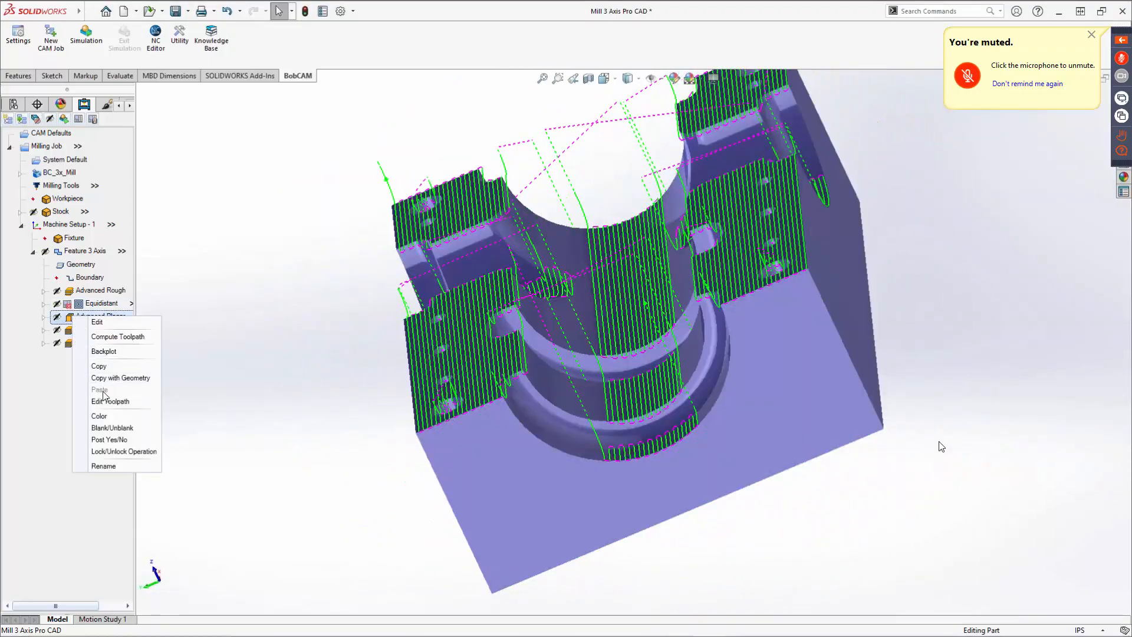
left_click(114, 432)
right_click(94, 331)
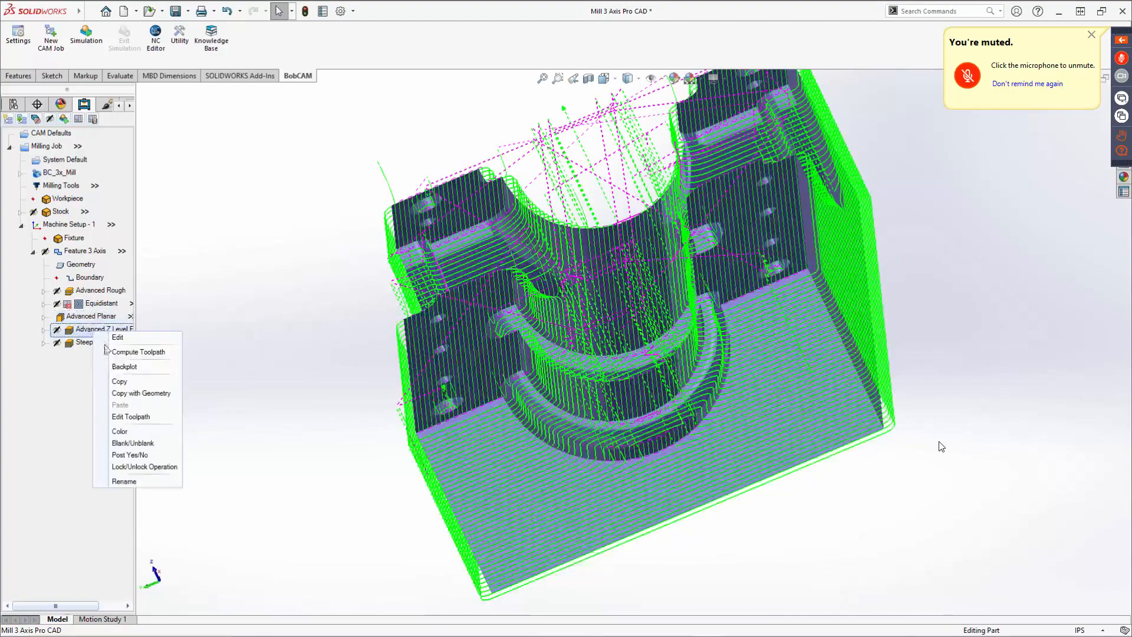
left_click(117, 444)
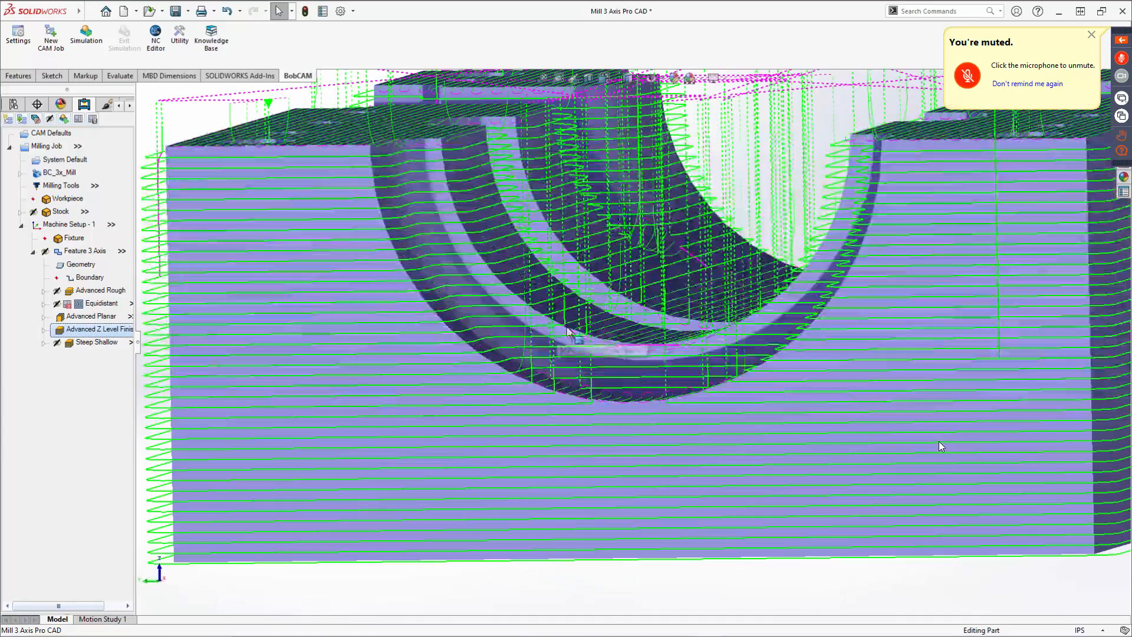
scroll(567, 332, "down", 5)
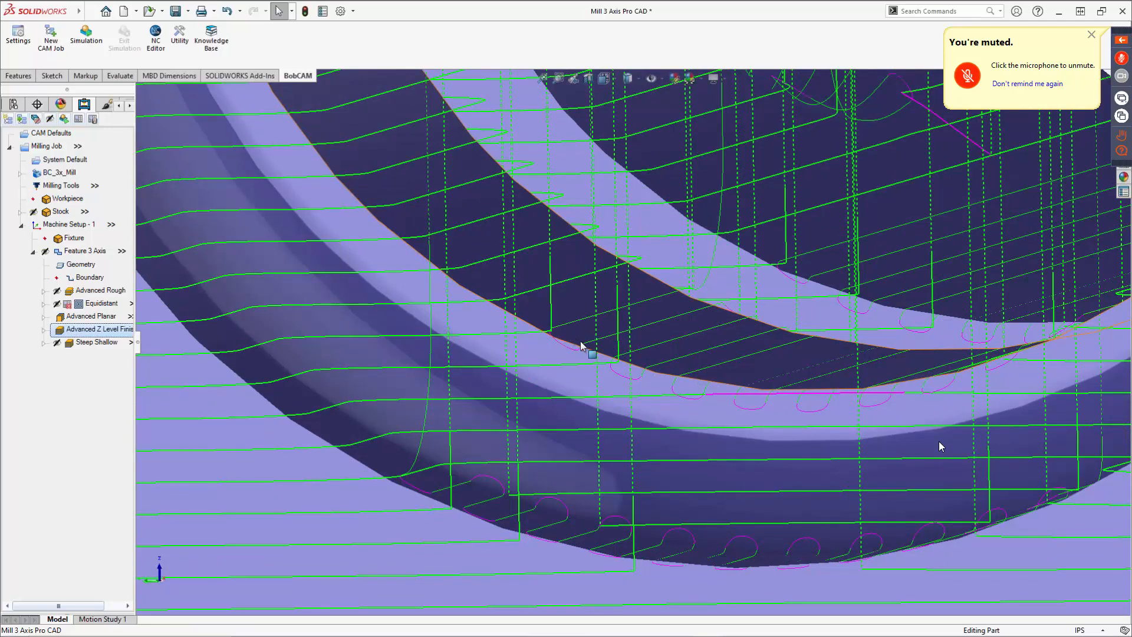
scroll(581, 344, "up", 5)
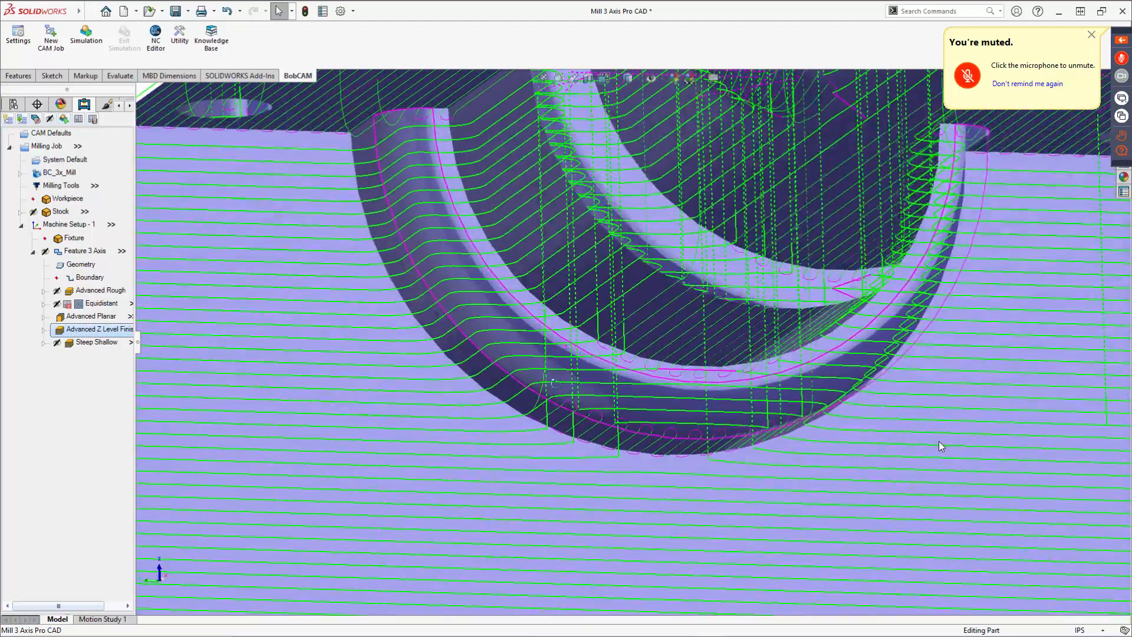
middle_click_drag(556, 383, 559, 415)
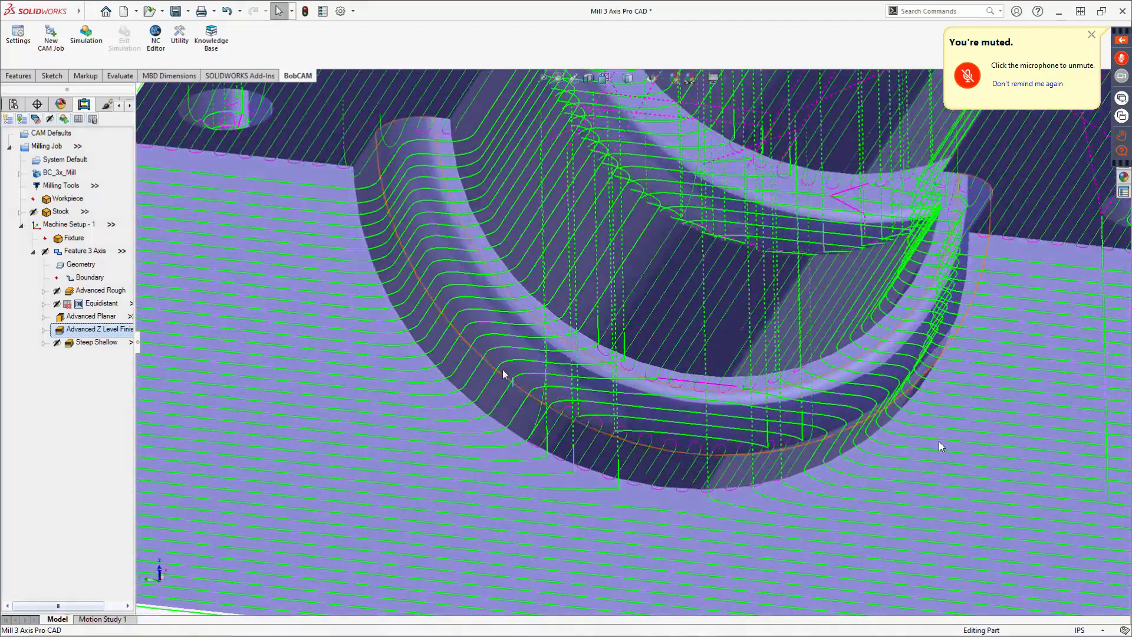
Edit the Advanced Planar operation and set its slope Angle End to 45 degrees.
right_click(87, 317)
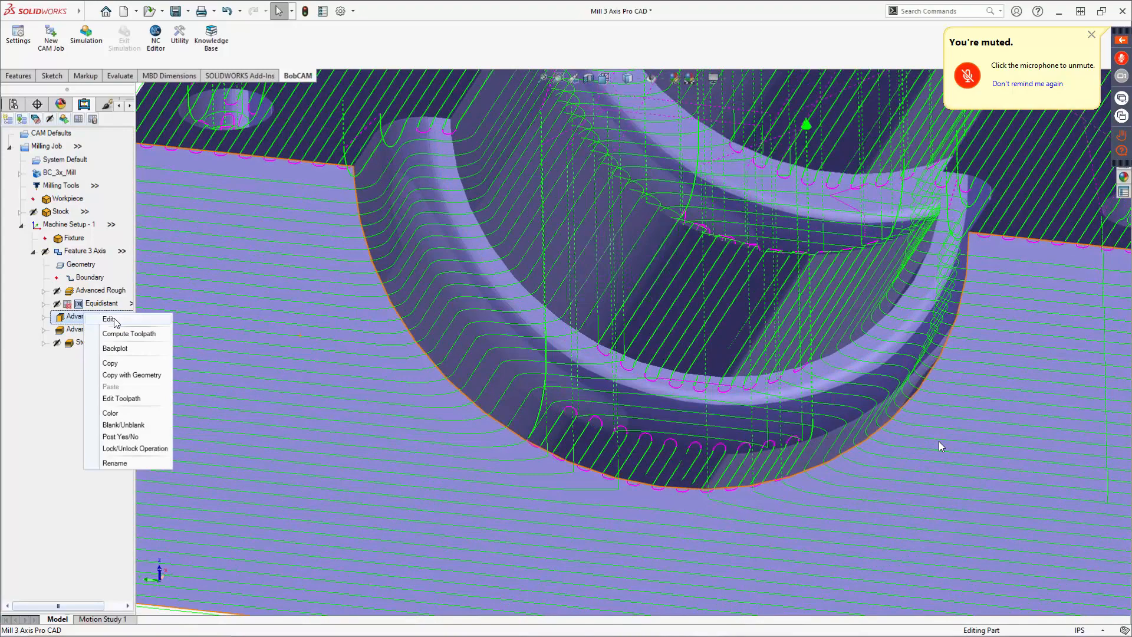
left_click(110, 320)
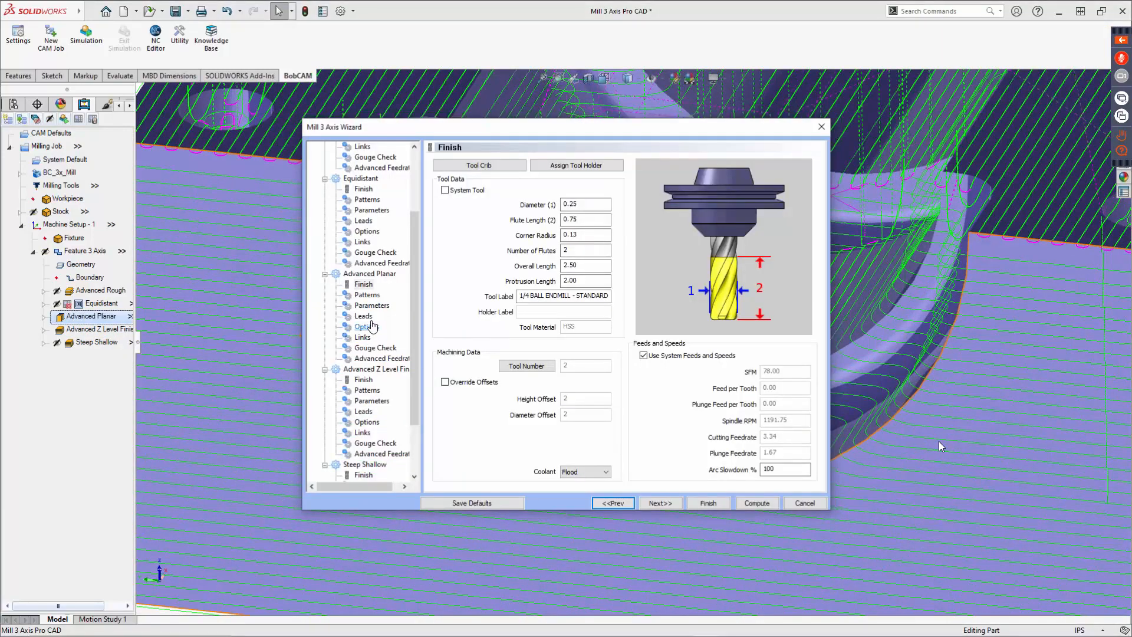
left_click(372, 326)
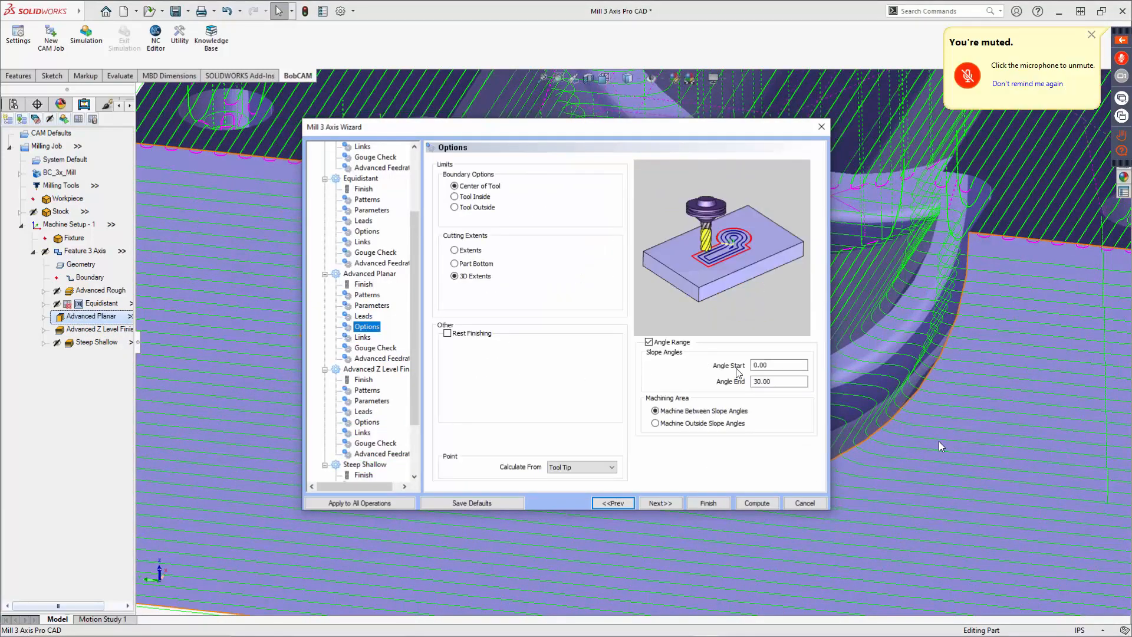
key("Tab")
key("Tab")
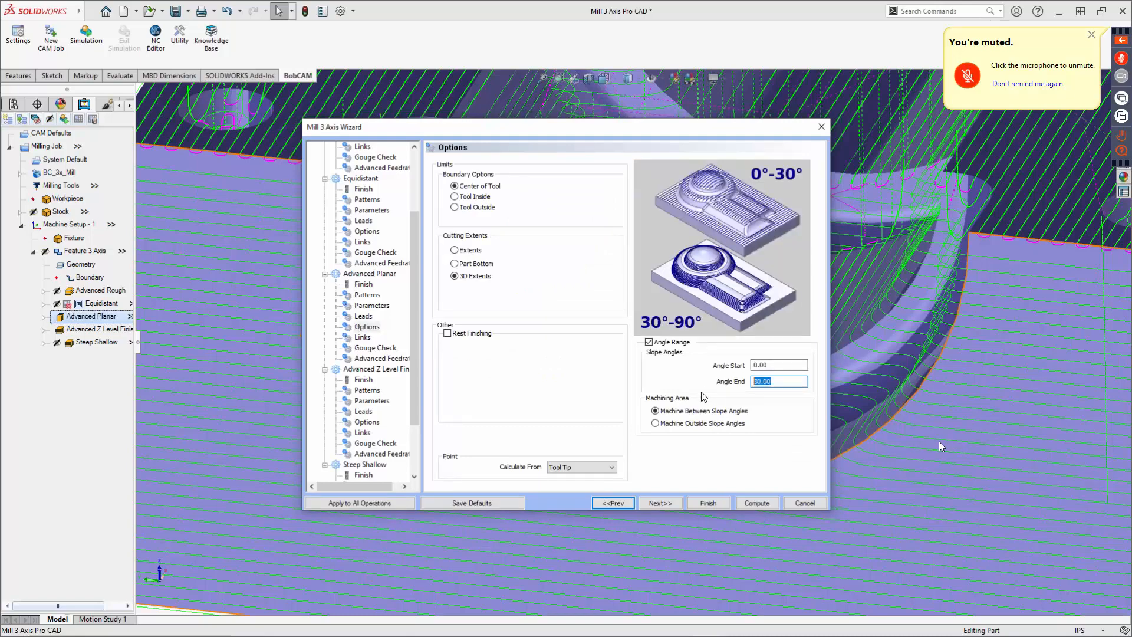
type("45.00")
key("Tab")
Set the Advanced Z Level Finish slope Angle Start to 45 degrees and finish the wizard.
left_click(660, 503)
left_click(371, 423)
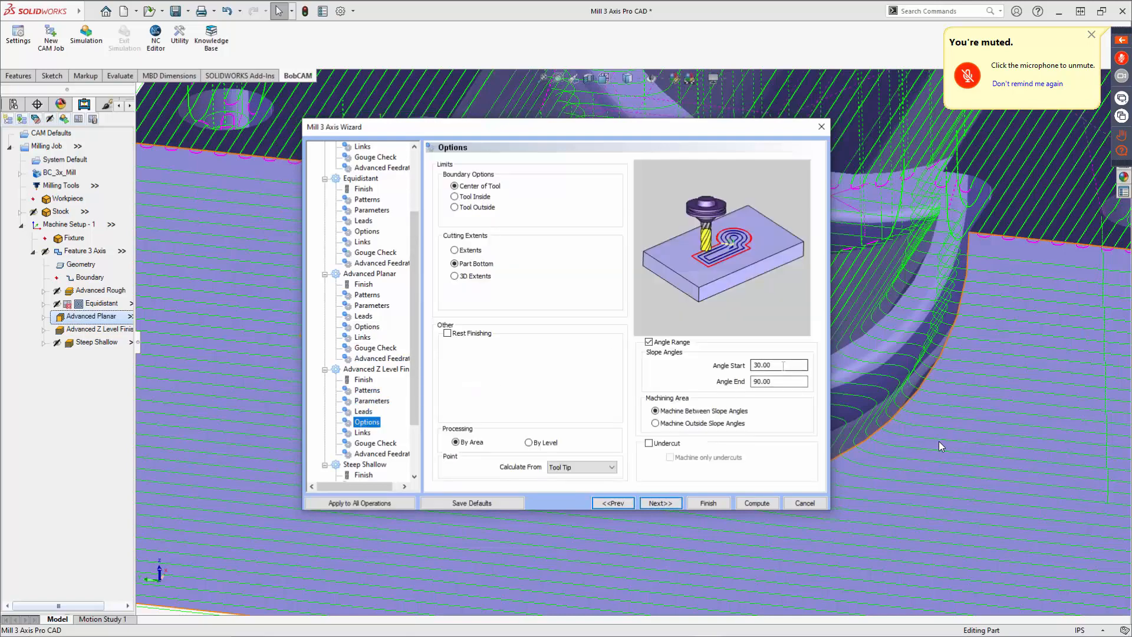
double_click(783, 366)
type("45")
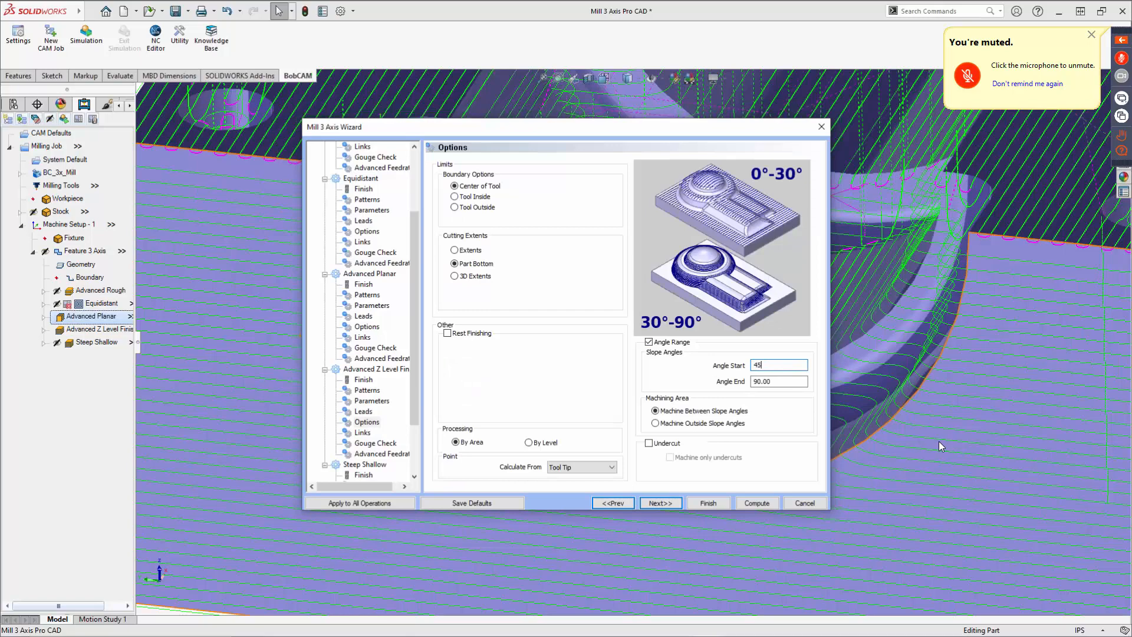
key("Tab")
left_click(755, 503)
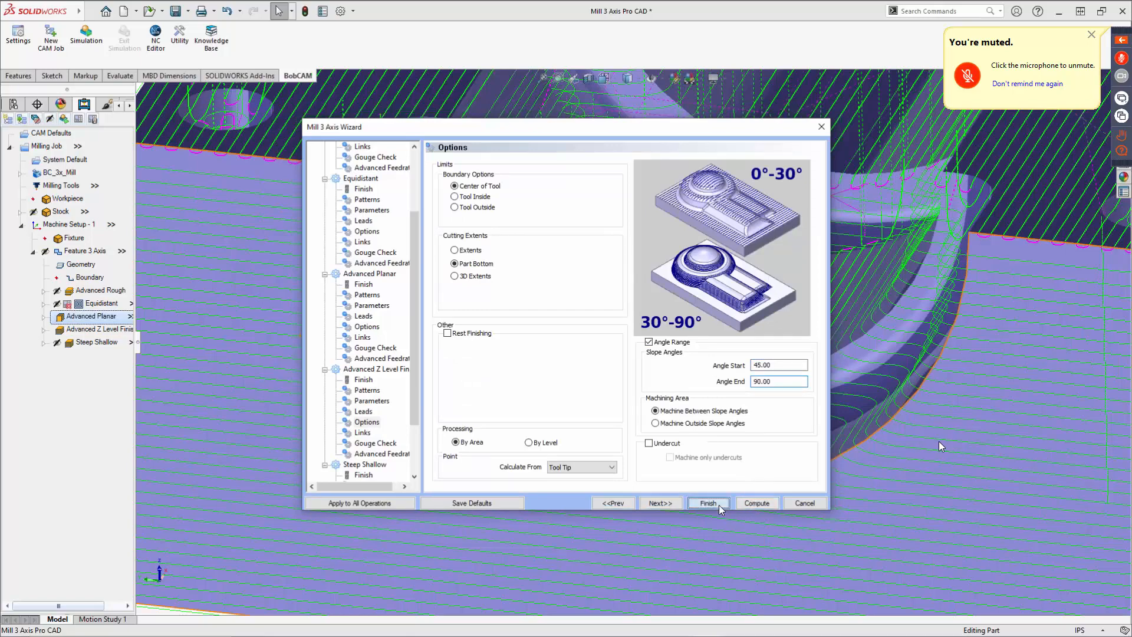
Recompute the Advanced Planar and Advanced Z Level Finish toolpaths and zoom out to review the whole part.
right_click(91, 319)
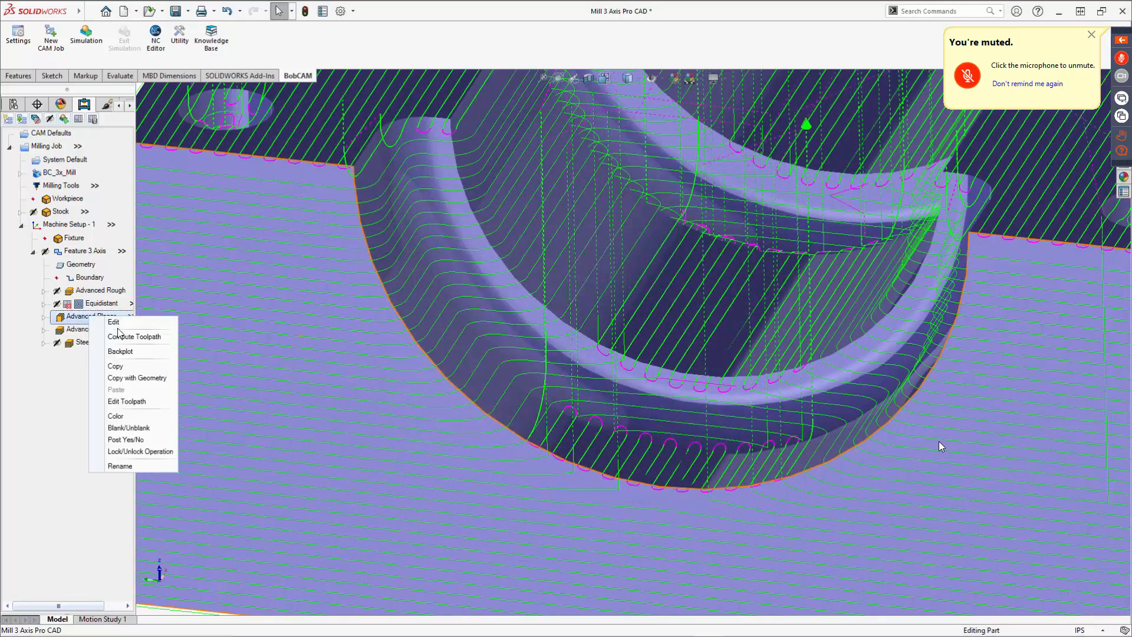
left_click(121, 338)
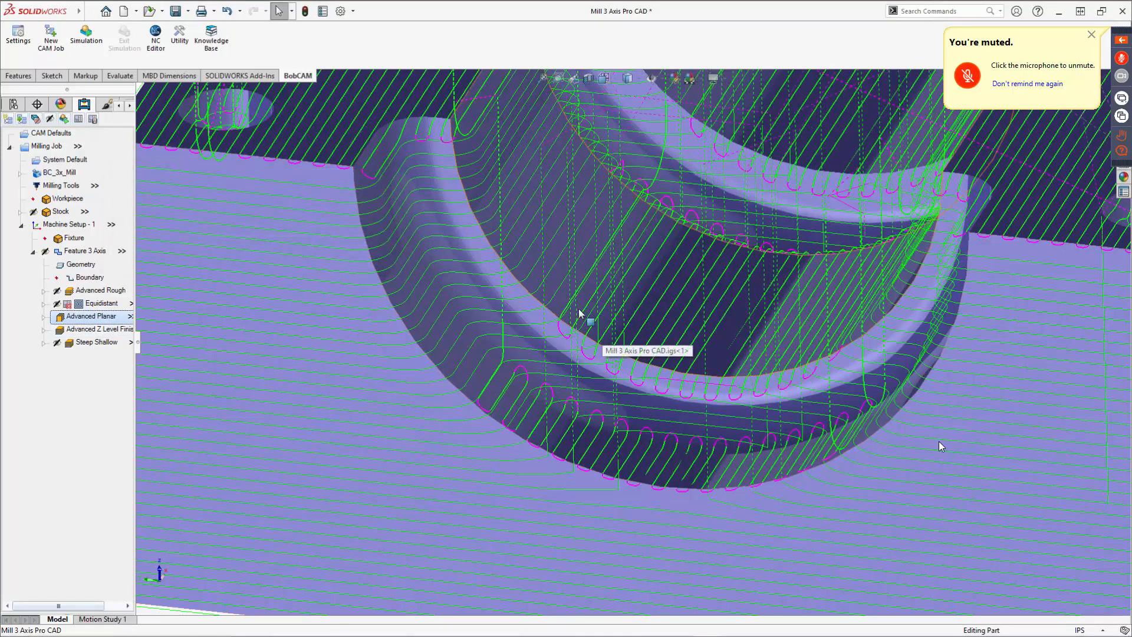
right_click(84, 329)
left_click(121, 346)
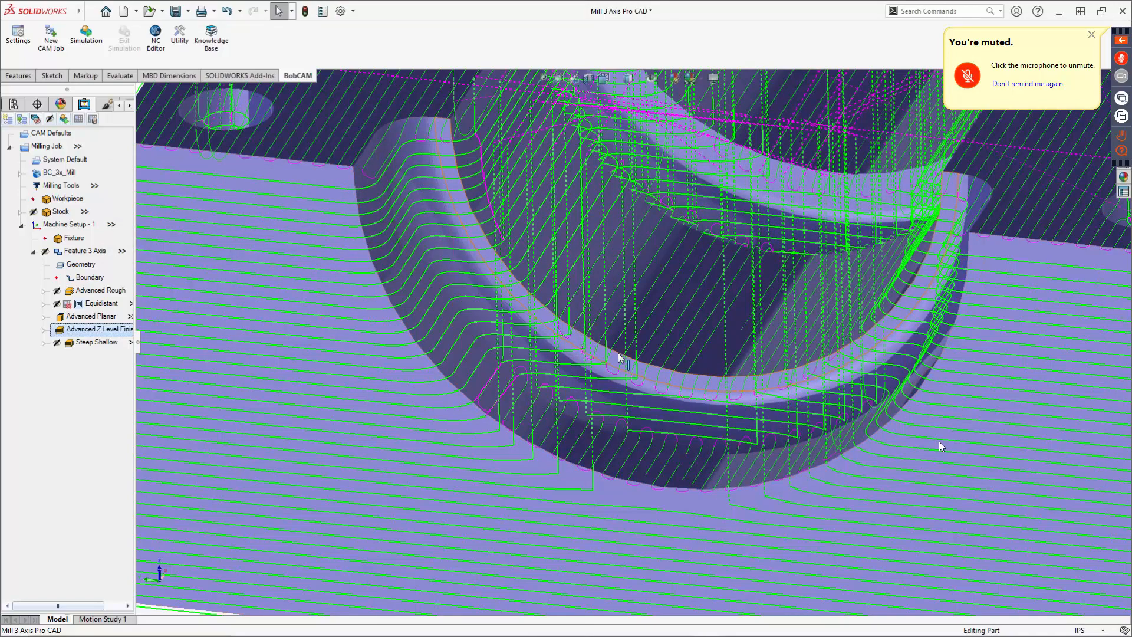
scroll(520, 352, "up", 2)
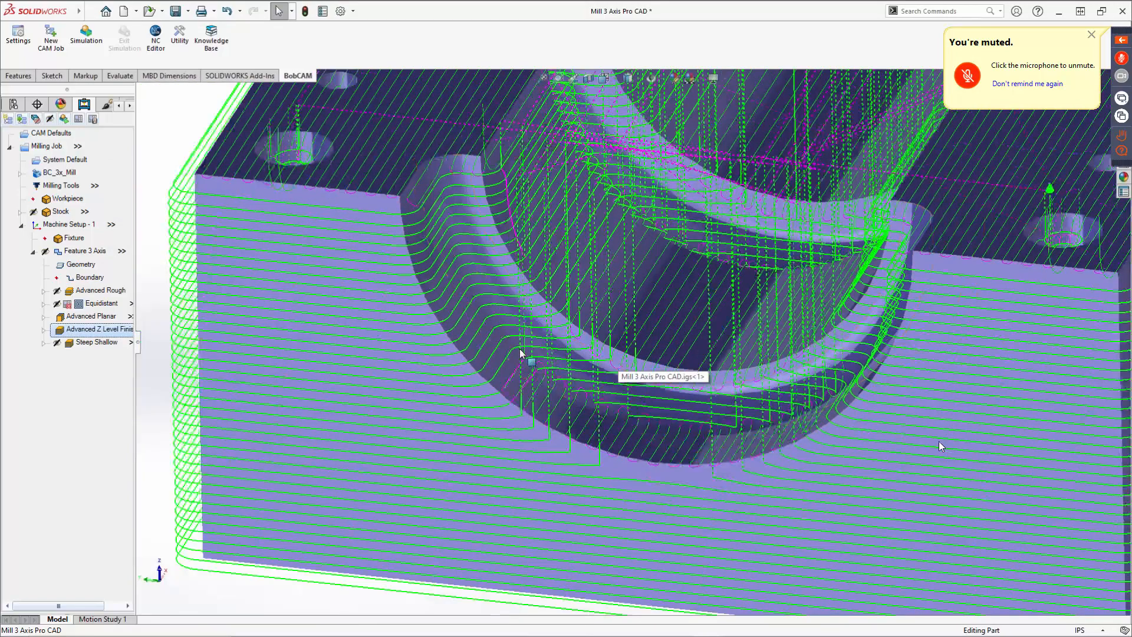
scroll(520, 352, "up", 4)
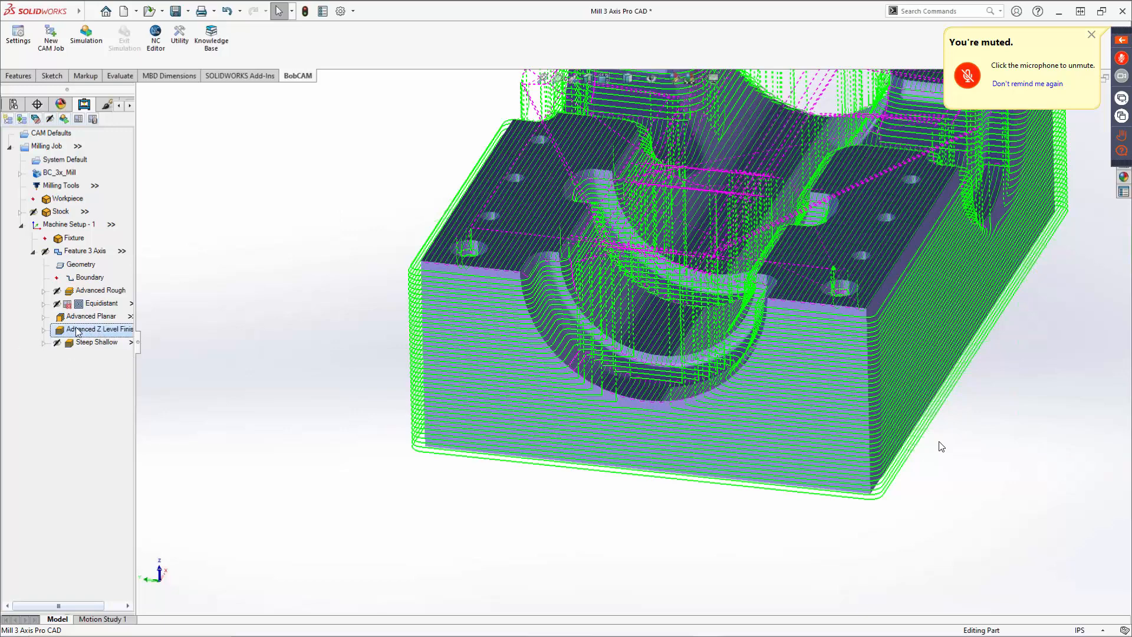
Open the wizard to review the Advanced Planar slope angle settings, then cancel without changes.
right_click(101, 334)
left_click(99, 331)
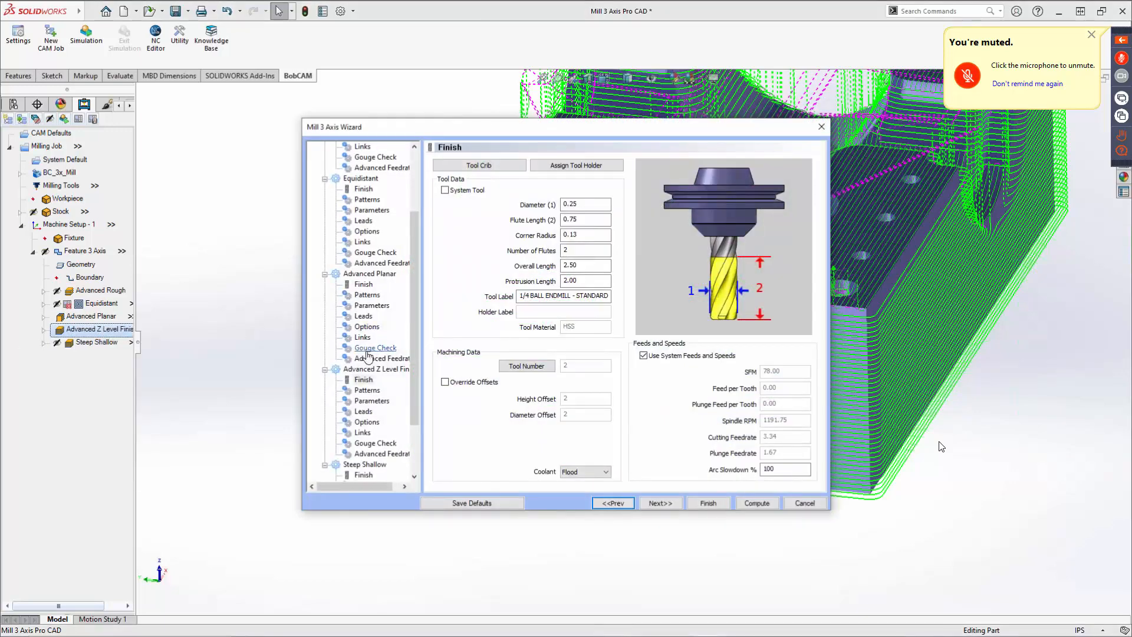
left_click(367, 327)
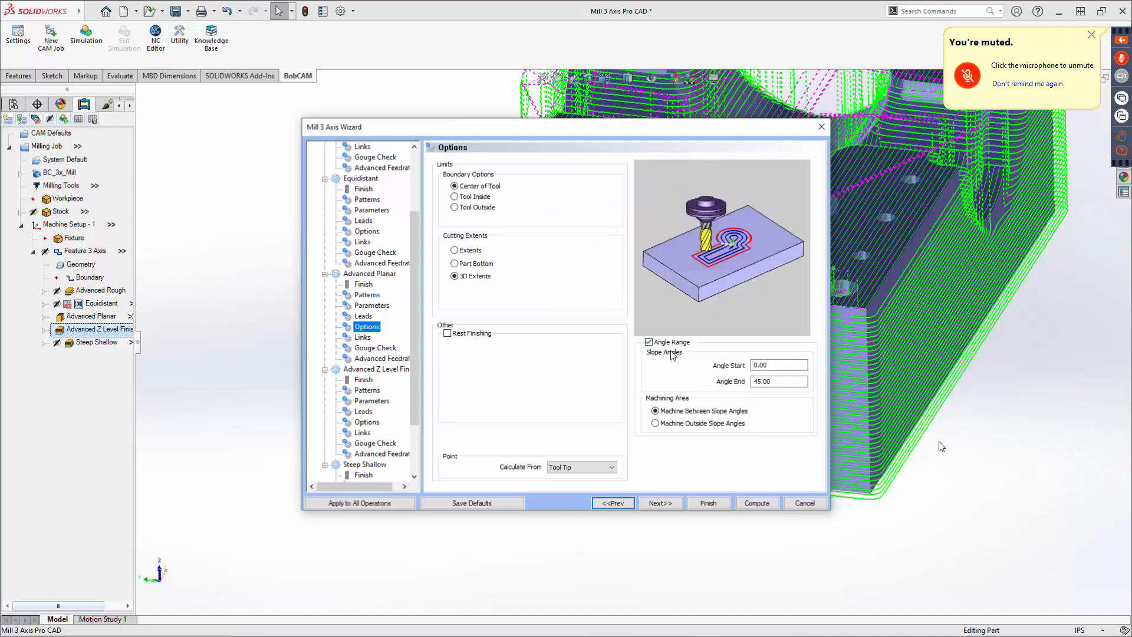
left_click(766, 365)
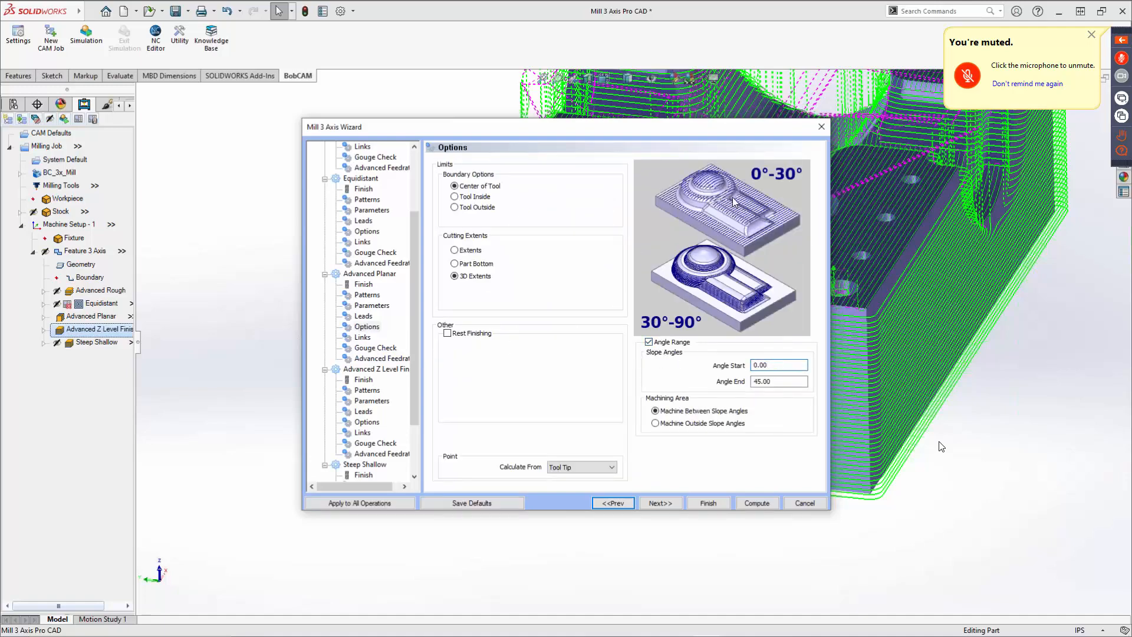
left_click(794, 503)
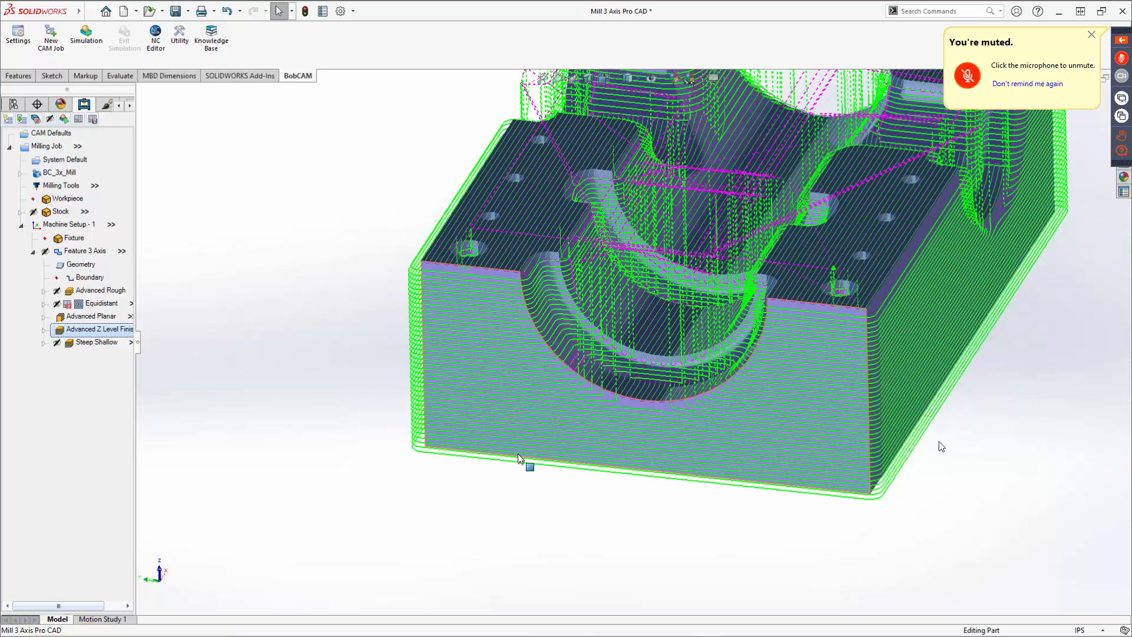
Hide the Advanced Planar and Advanced Z Level Finish toolpaths and display the Steep Shallow toolpath.
right_click(98, 317)
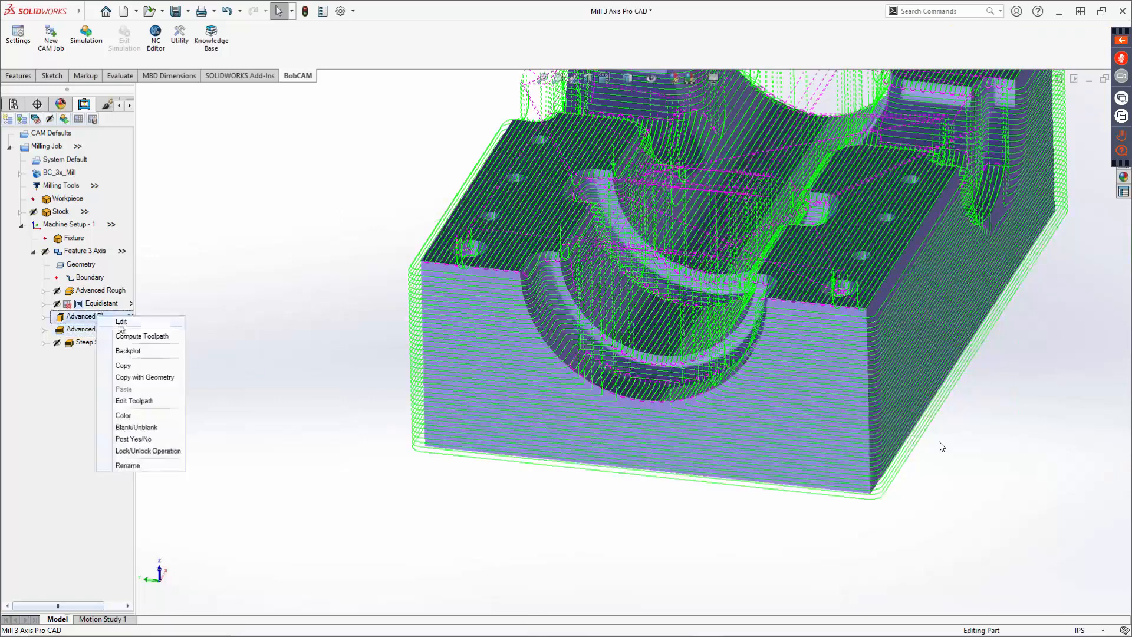
left_click(124, 427)
right_click(92, 330)
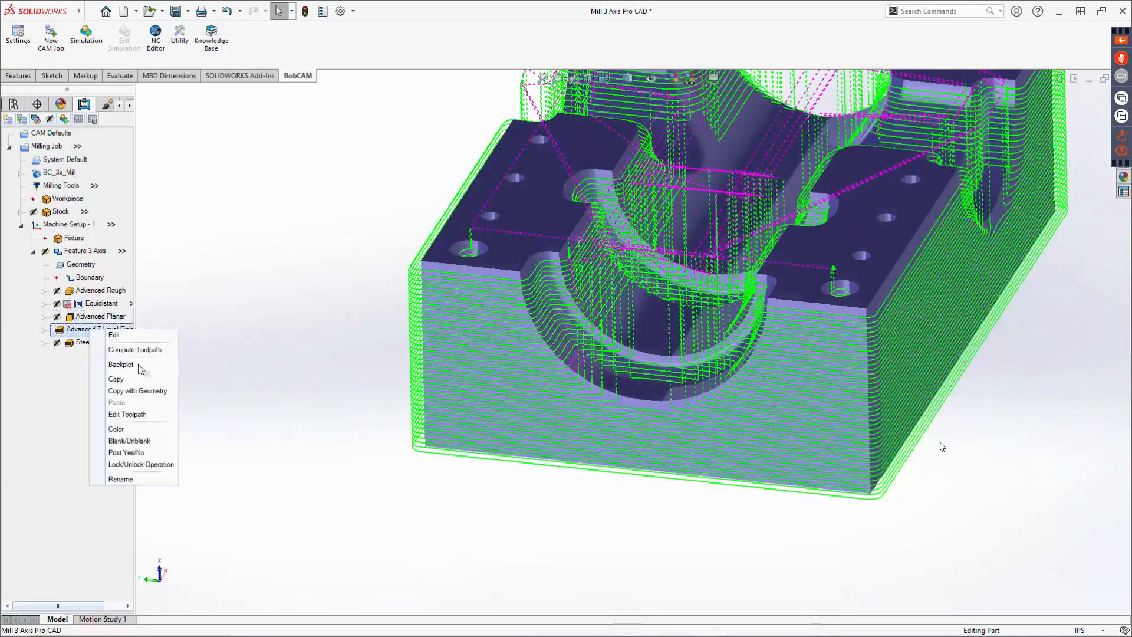
left_click(114, 441)
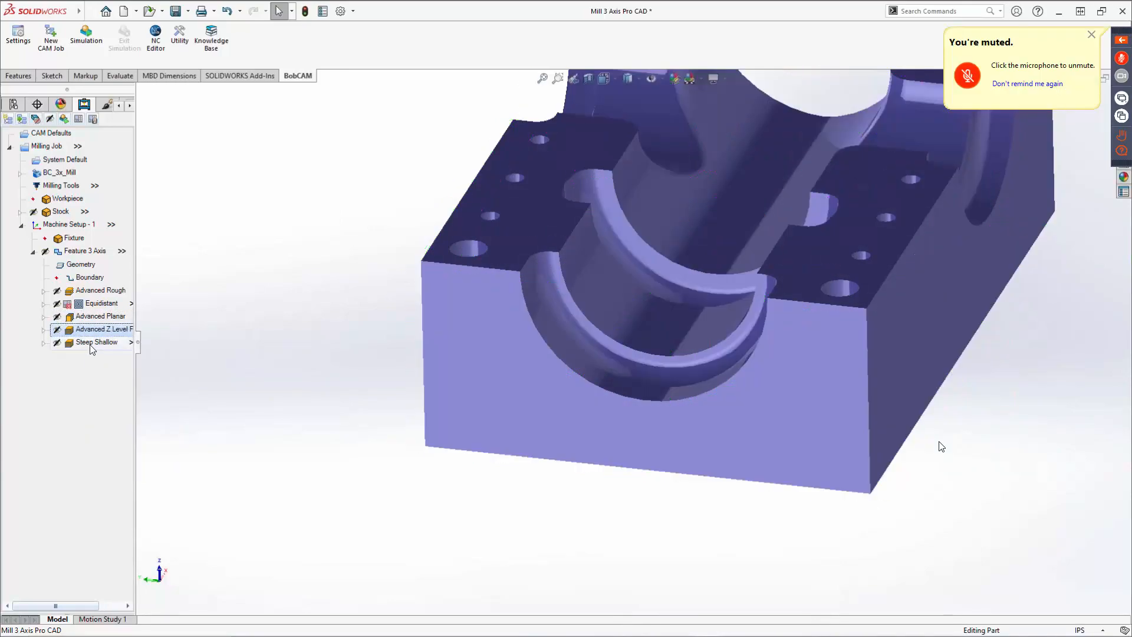
left_click(84, 345)
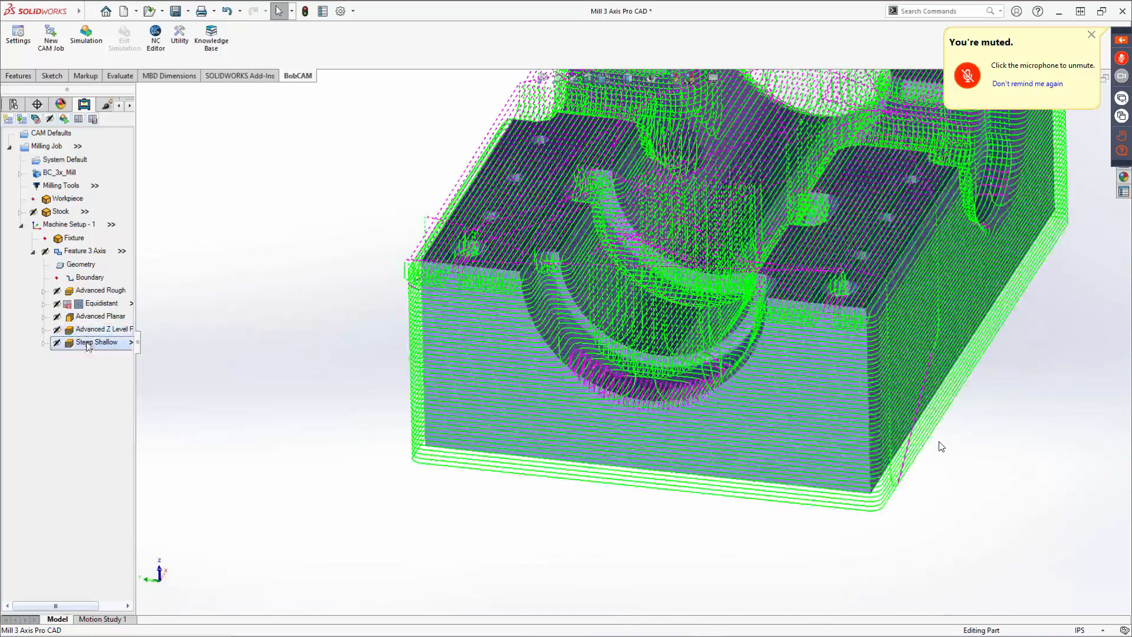
Open the Steep Shallow operation to review its pattern Angle Limit and Planar Lace Angle, then cancel.
right_click(92, 347)
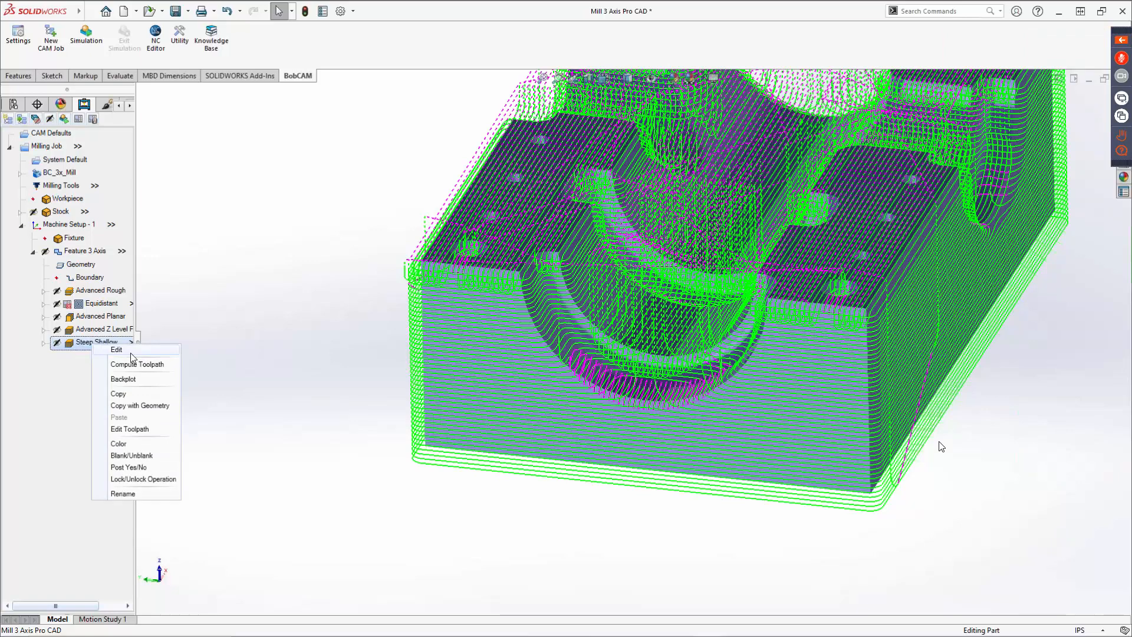
left_click(130, 353)
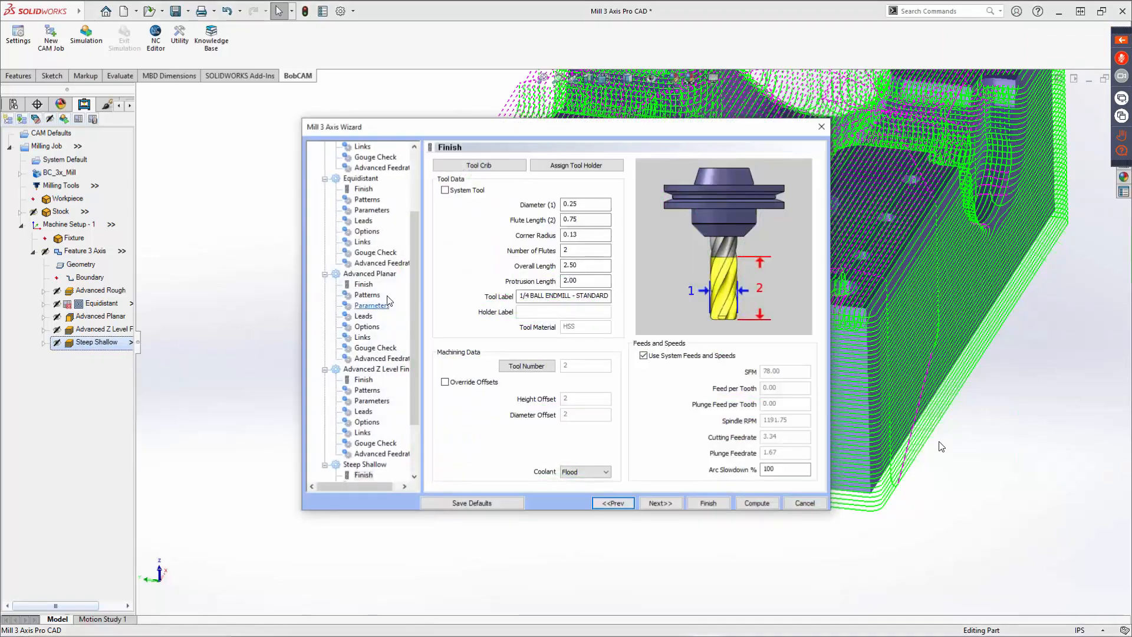
scroll(403, 364, "down", 3)
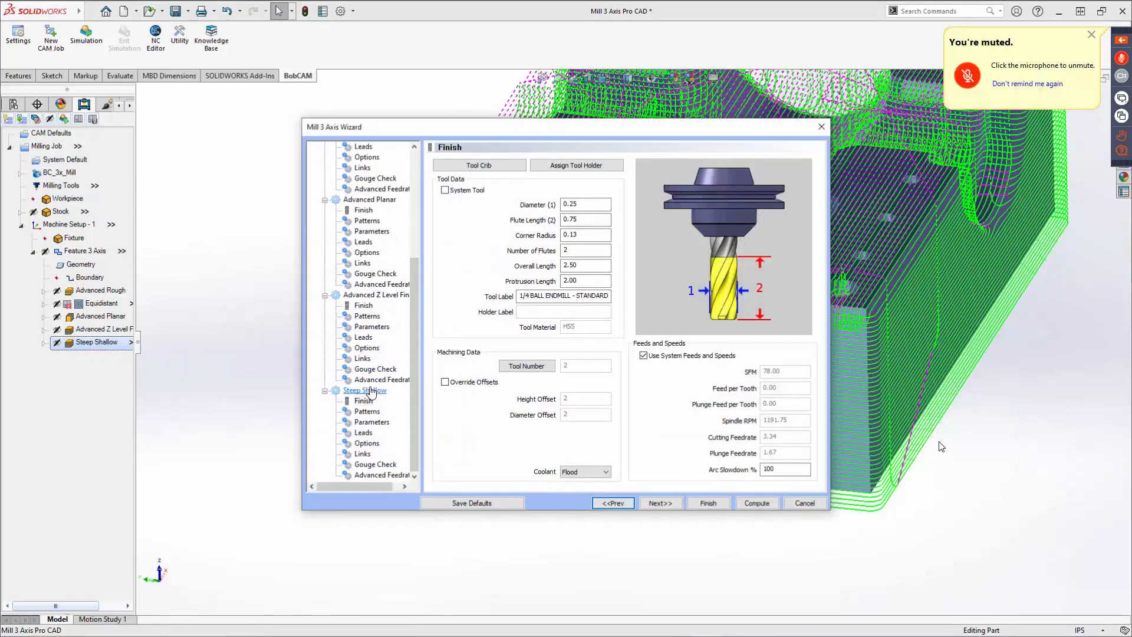
left_click(367, 411)
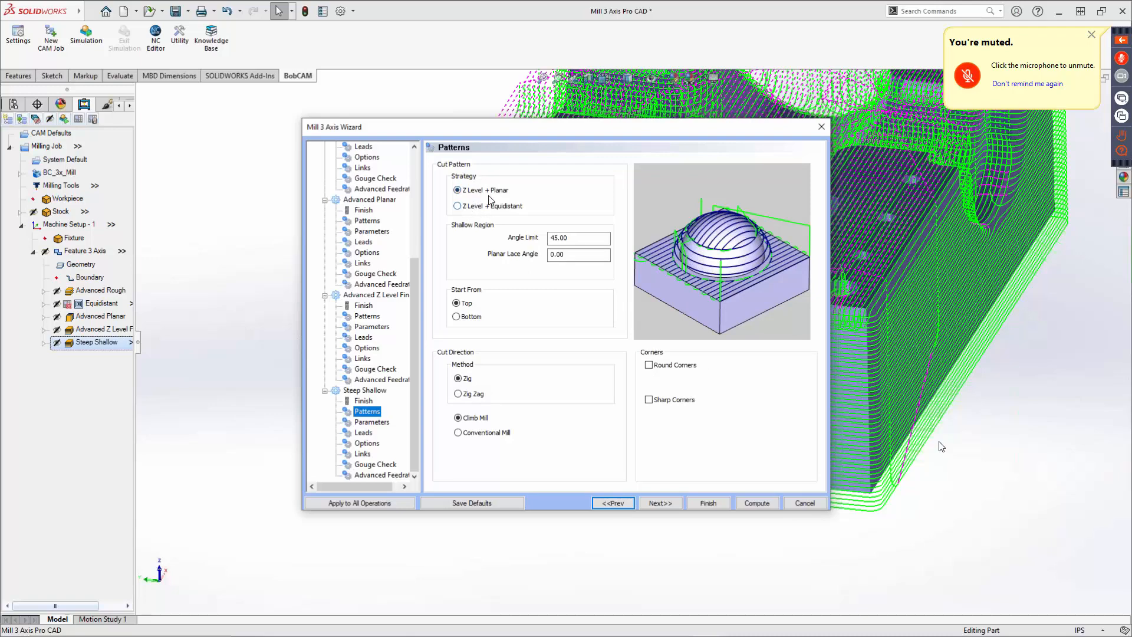
left_click(584, 239)
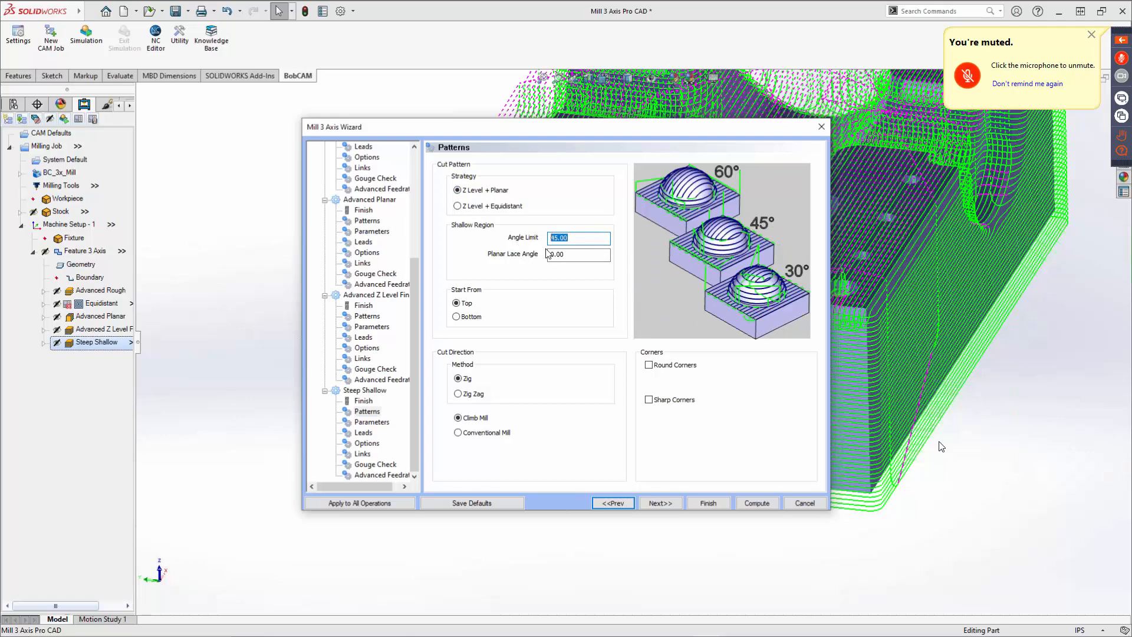
left_click(579, 255)
left_click(805, 504)
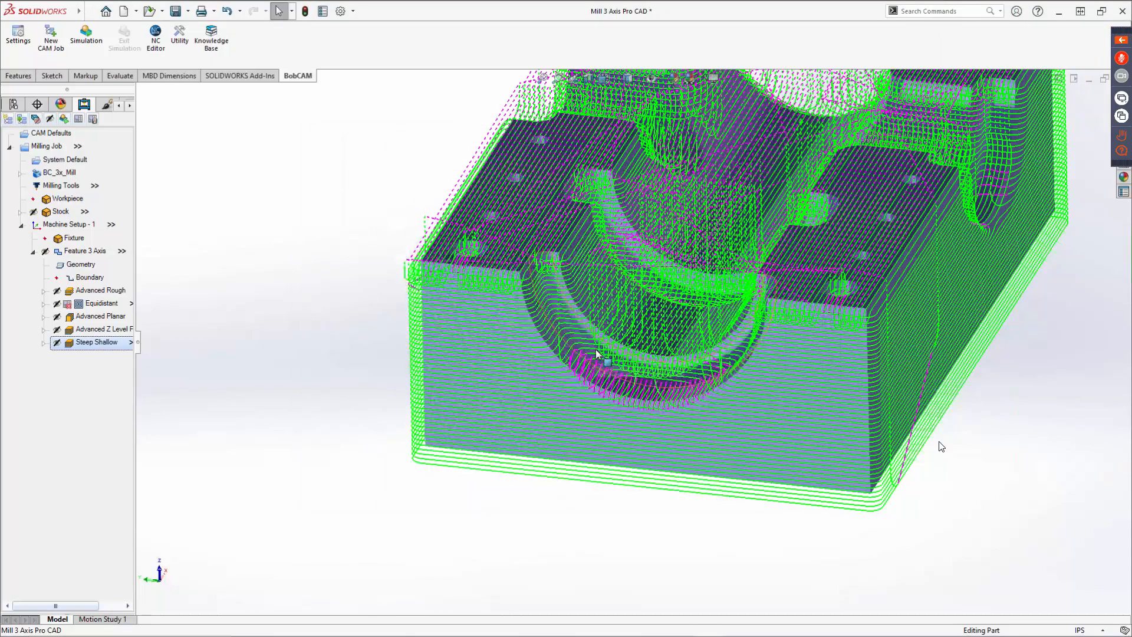
Zoom in and out on the curved pocket to inspect the Steep Shallow toolpath.
scroll(597, 354, "down", 5)
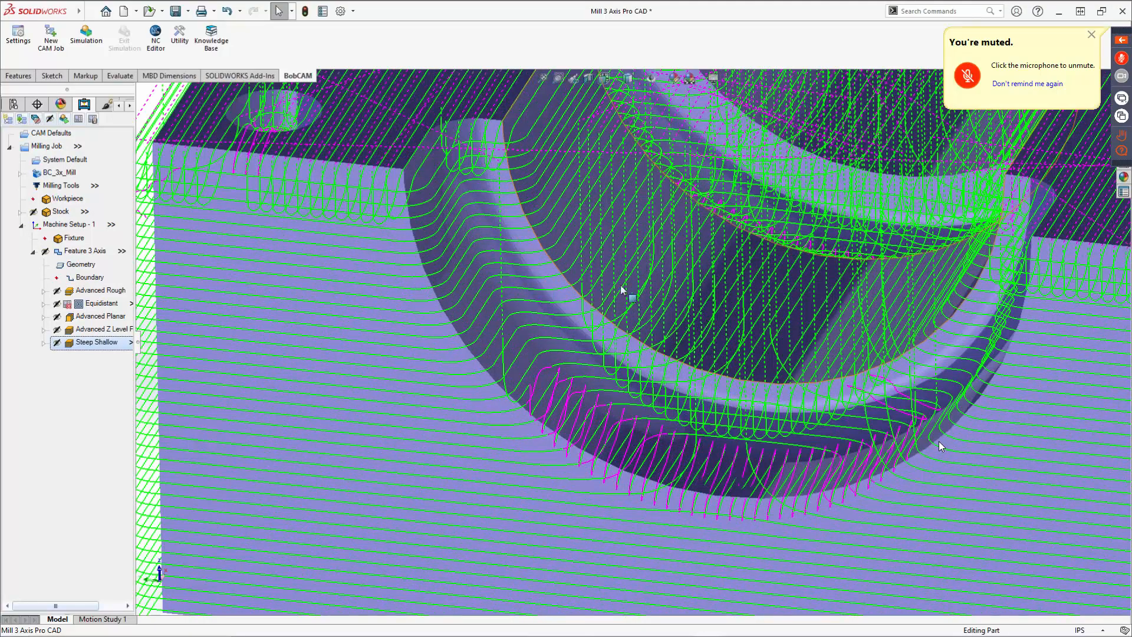
scroll(614, 292, "up", 4)
scroll(607, 287, "up", 2)
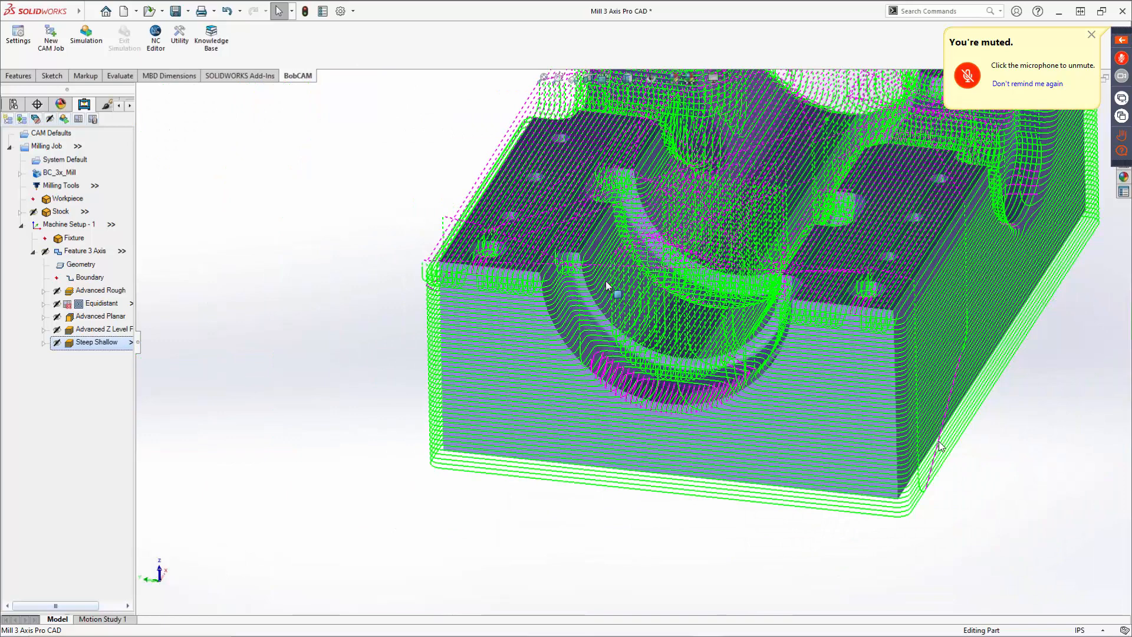
scroll(606, 281, "down", 2)
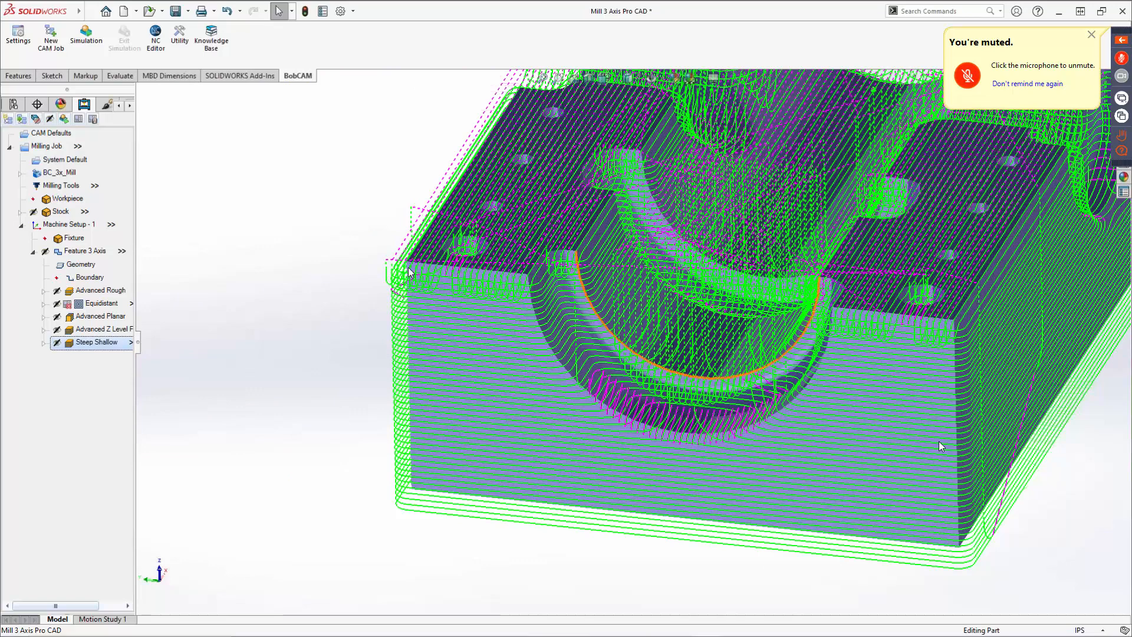
Switch the Steep Shallow pattern strategy to Z Level + Equidistant, finish the wizard, and recompute its toolpath.
right_click(82, 343)
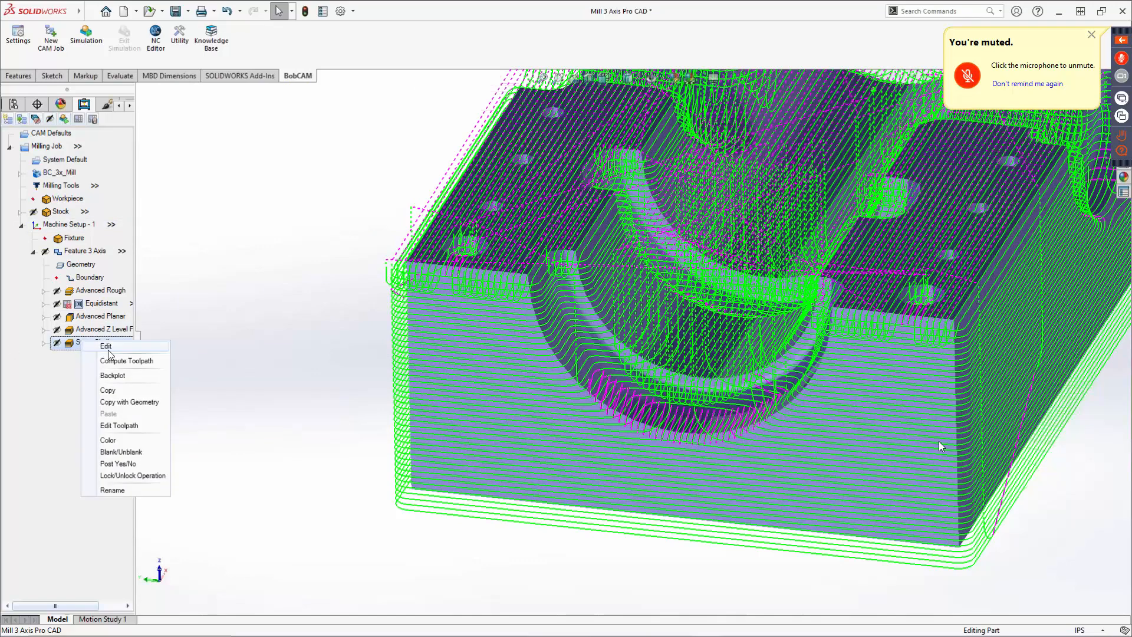
left_click(105, 346)
scroll(357, 463, "down", 3)
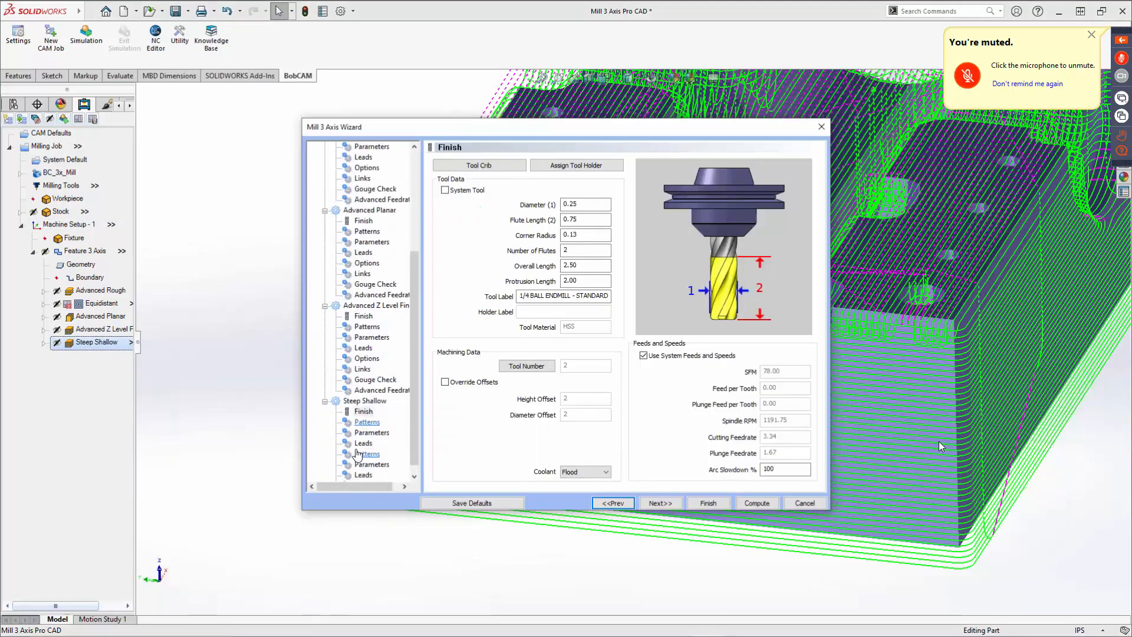
left_click(371, 422)
left_click(366, 411)
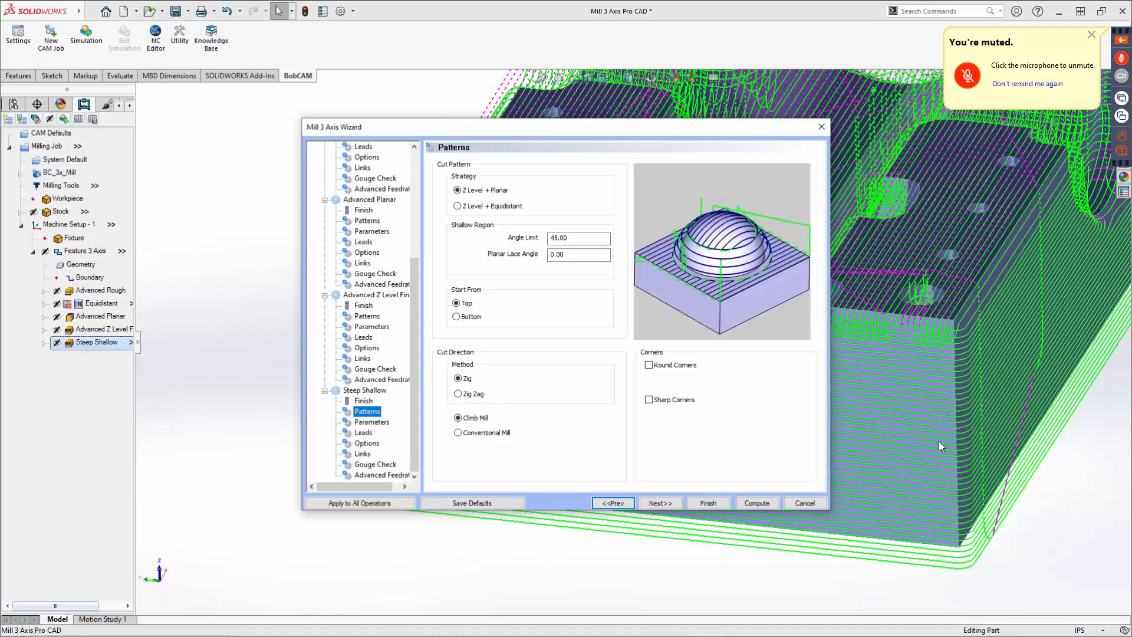
left_click(457, 206)
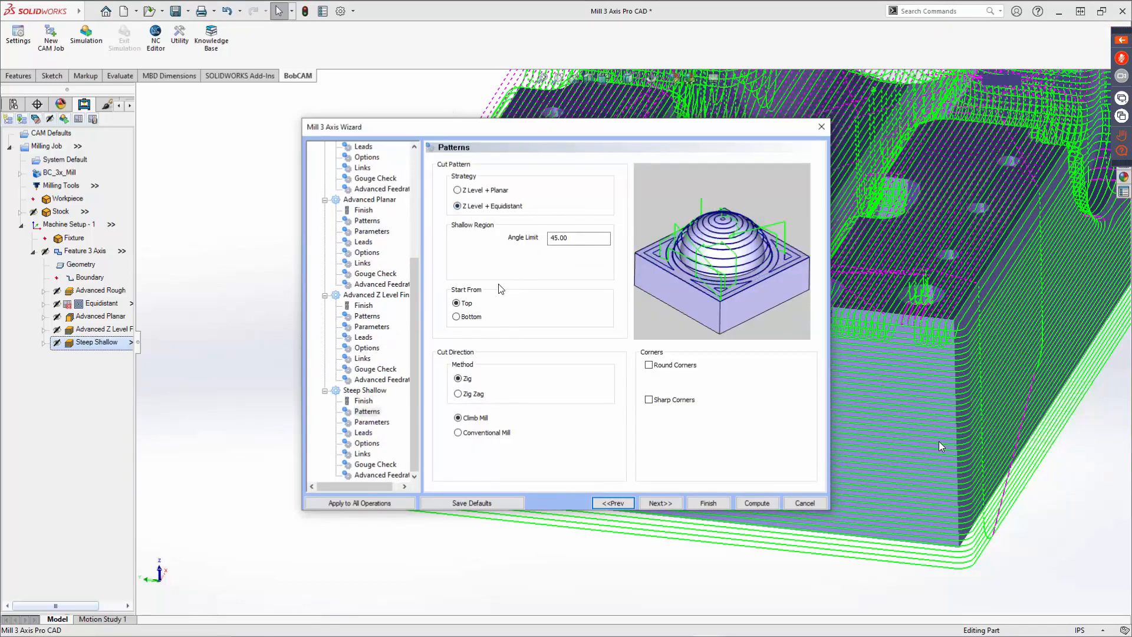
left_click(708, 504)
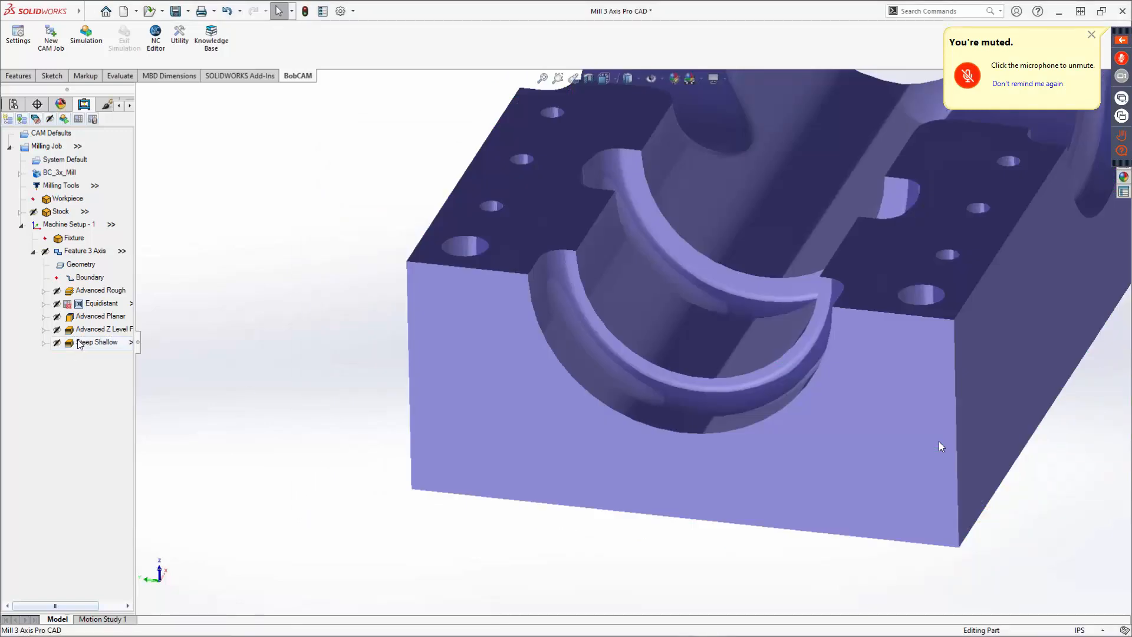
right_click(80, 345)
left_click(109, 382)
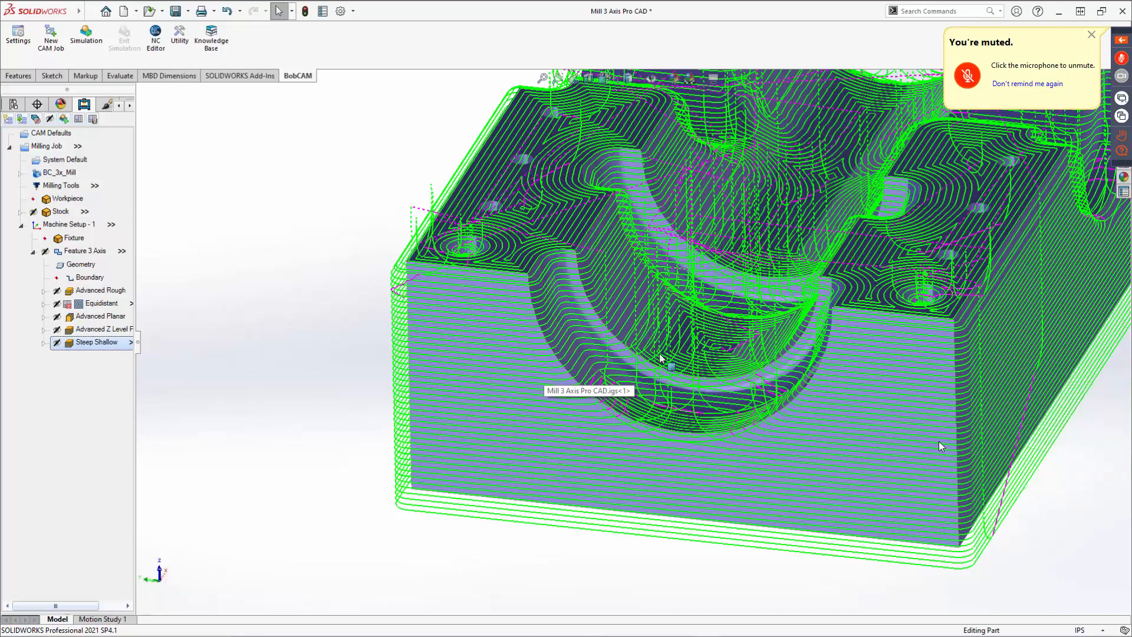
Zoom and rotate around the part to inspect the recomputed Steep Shallow toolpath.
scroll(679, 345, "down", 5)
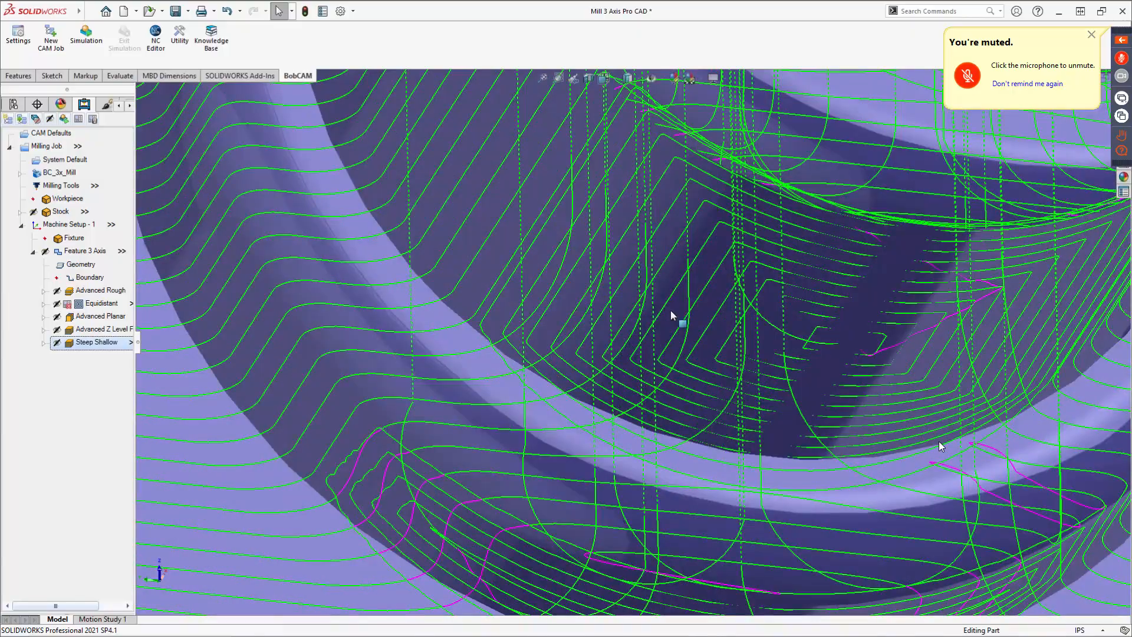
scroll(671, 312, "up", 8)
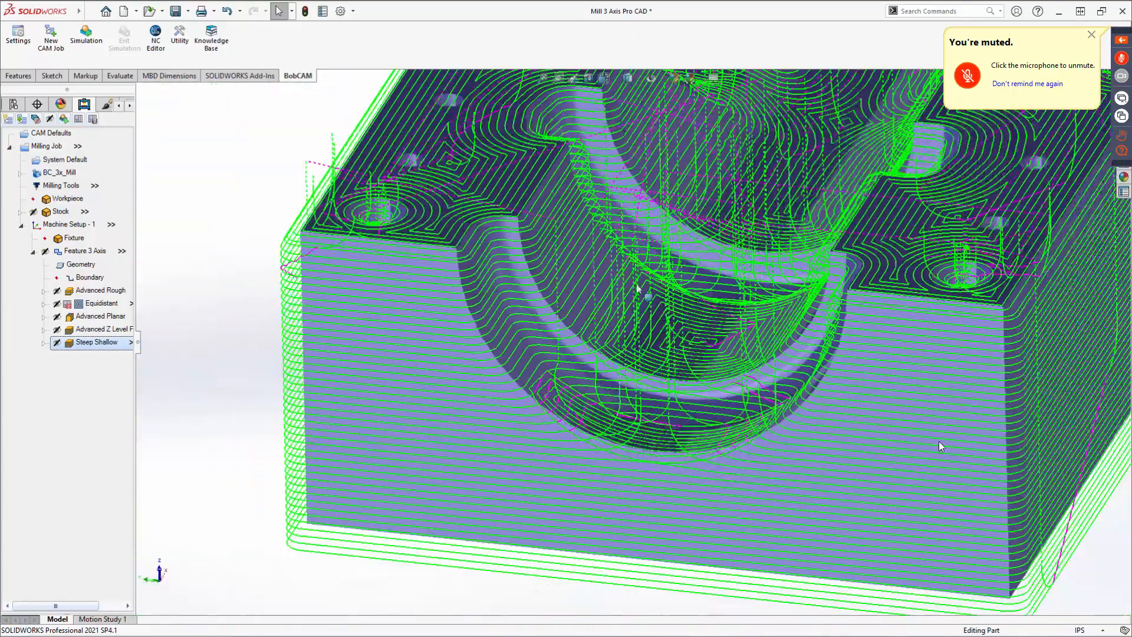
scroll(637, 295, "up", 3)
middle_click_drag(634, 304, 560, 381)
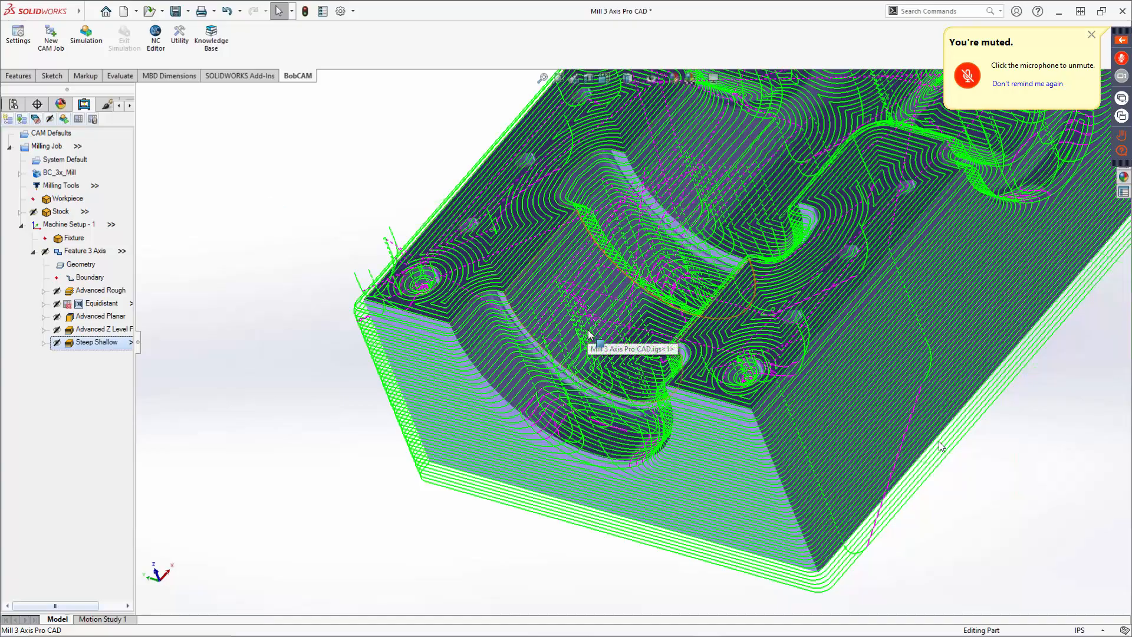
middle_click_drag(589, 334, 676, 330)
Open the Steep Shallow operation to review its Options page, then cancel without changes.
right_click(77, 345)
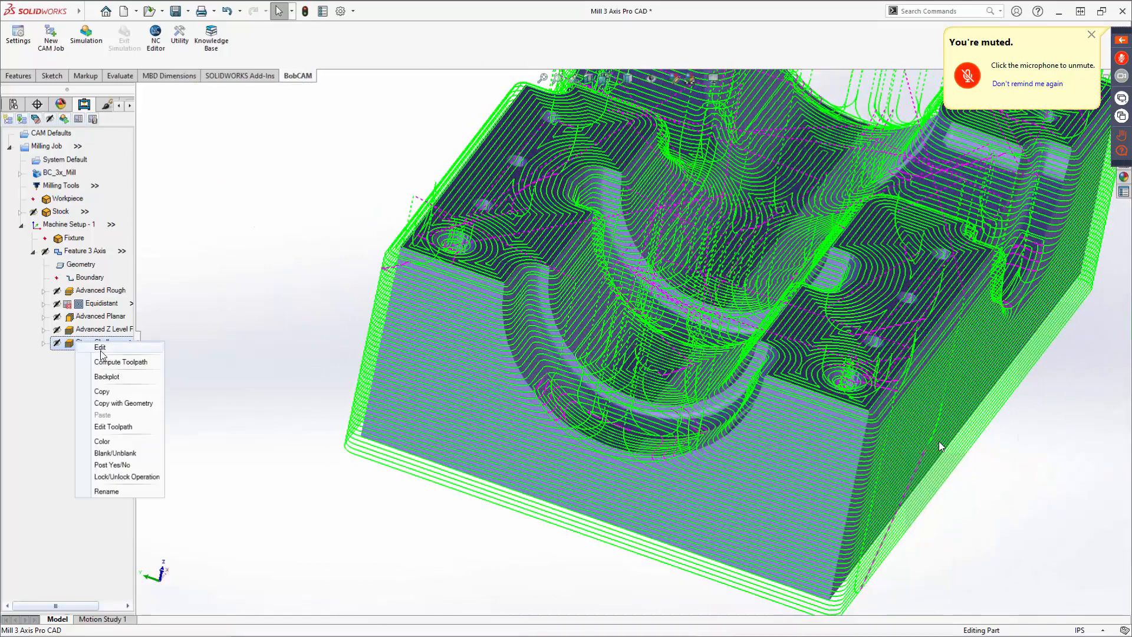
left_click(78, 352)
scroll(377, 454, "down", 3)
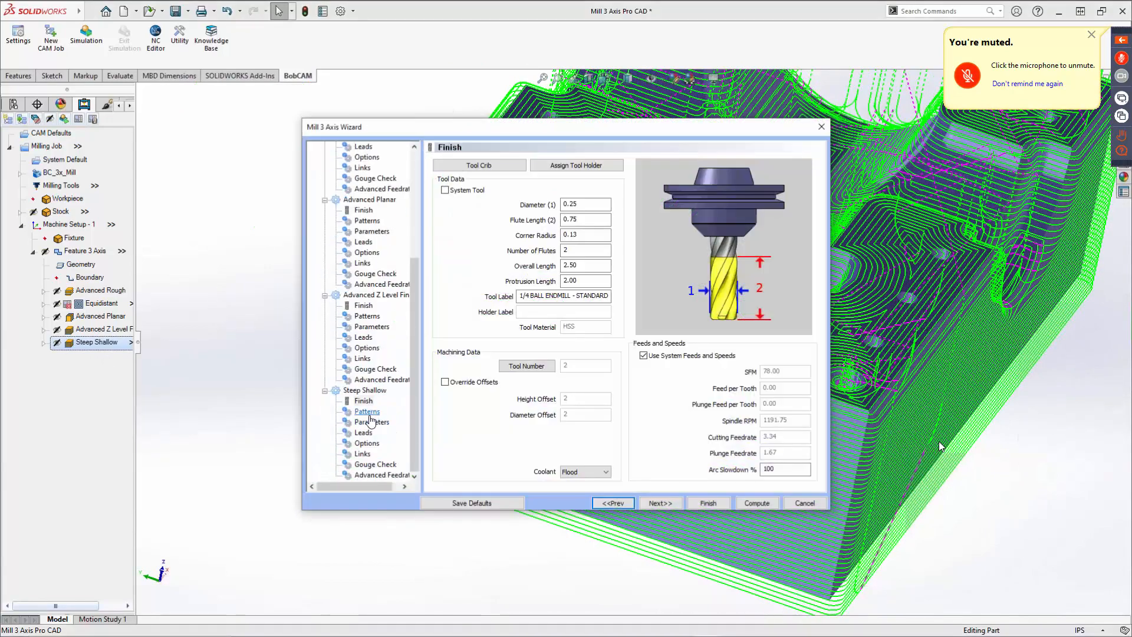
left_click(366, 444)
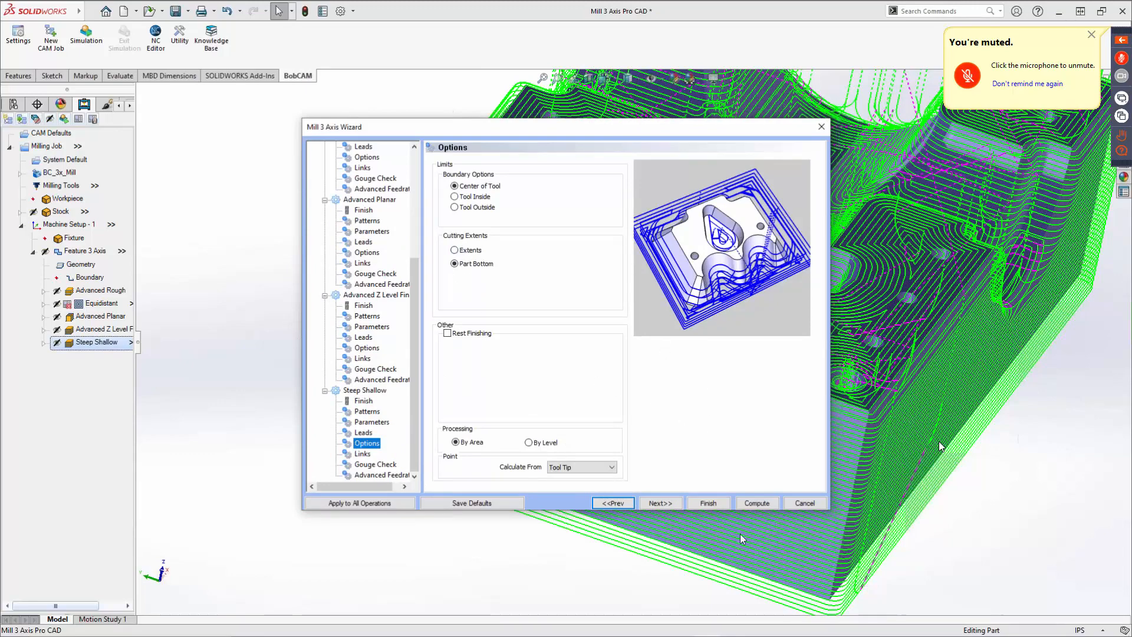
left_click(795, 502)
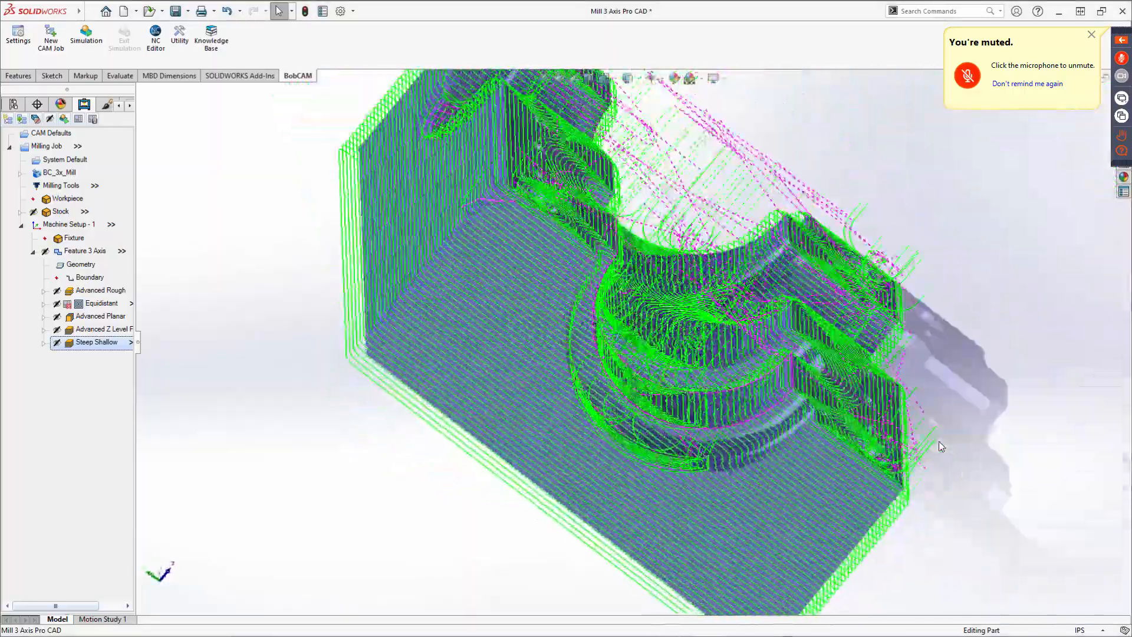
Reopen the Steep Shallow wizard to compare its Angle Limit with the Advanced Z Level Finish slope angle range, then cancel.
middle_click_drag(940, 443, 565, 355)
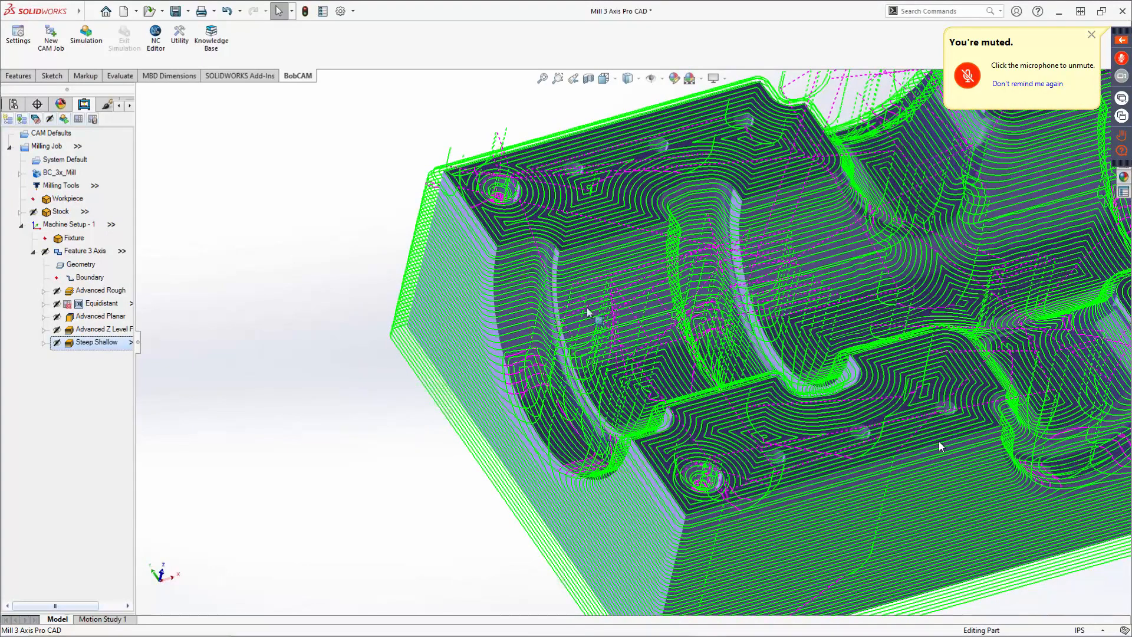
right_click(94, 351)
left_click(106, 353)
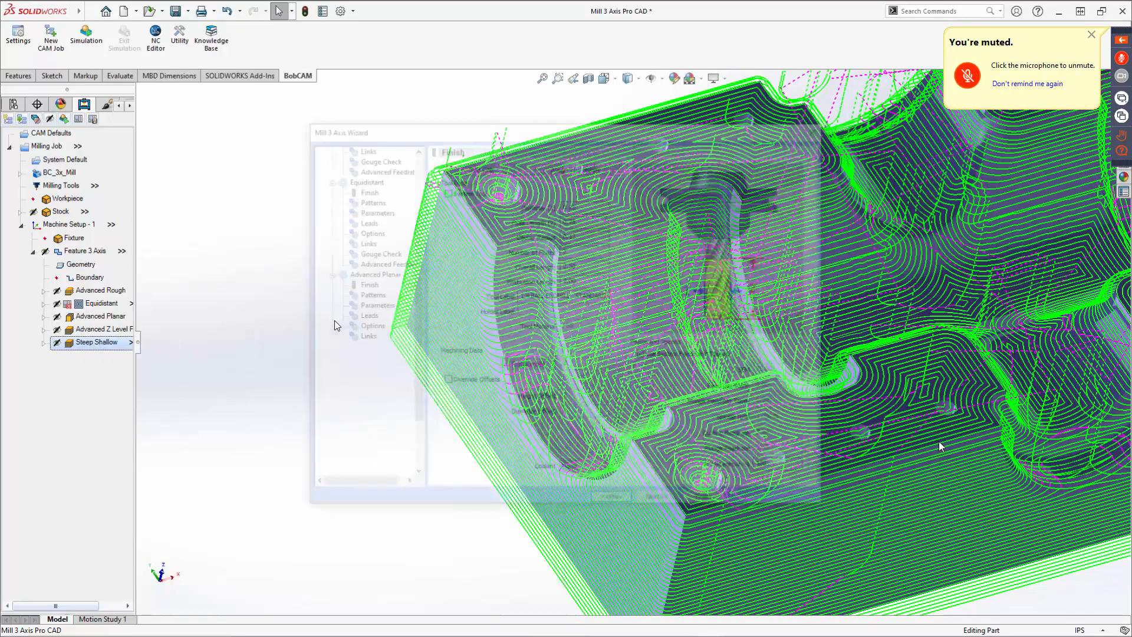
scroll(362, 460, "down", 3)
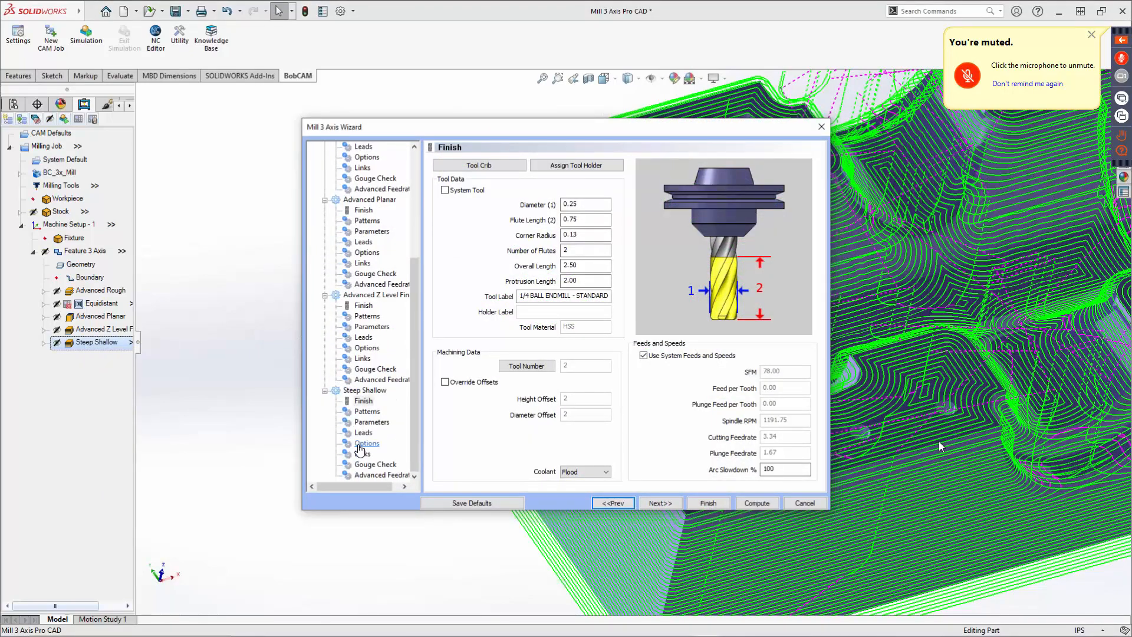
left_click(366, 412)
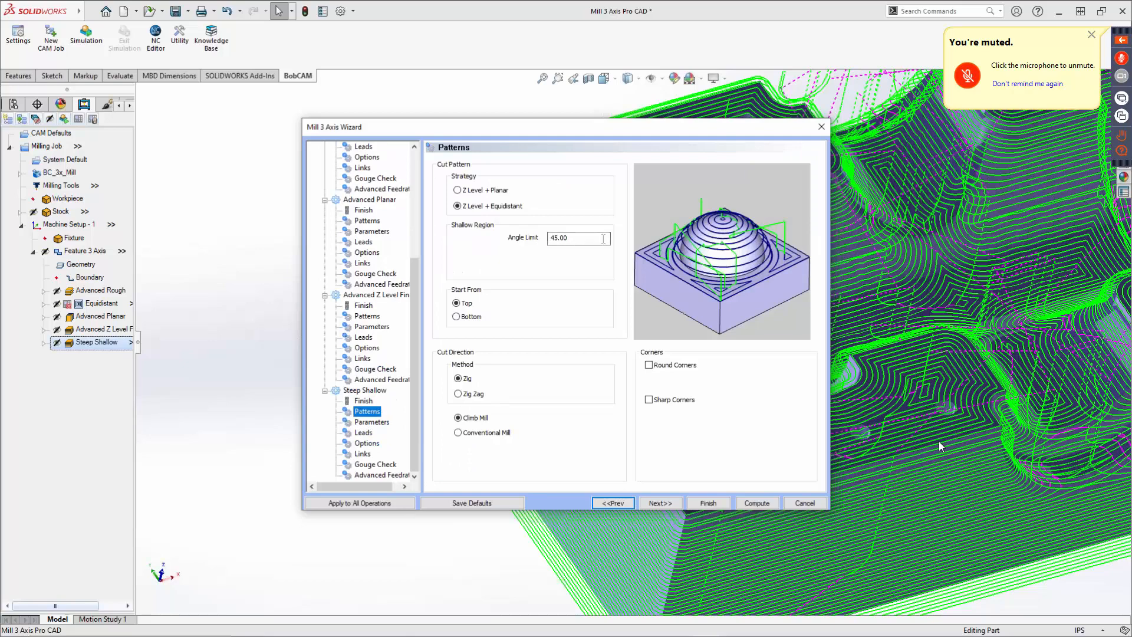
double_click(579, 238)
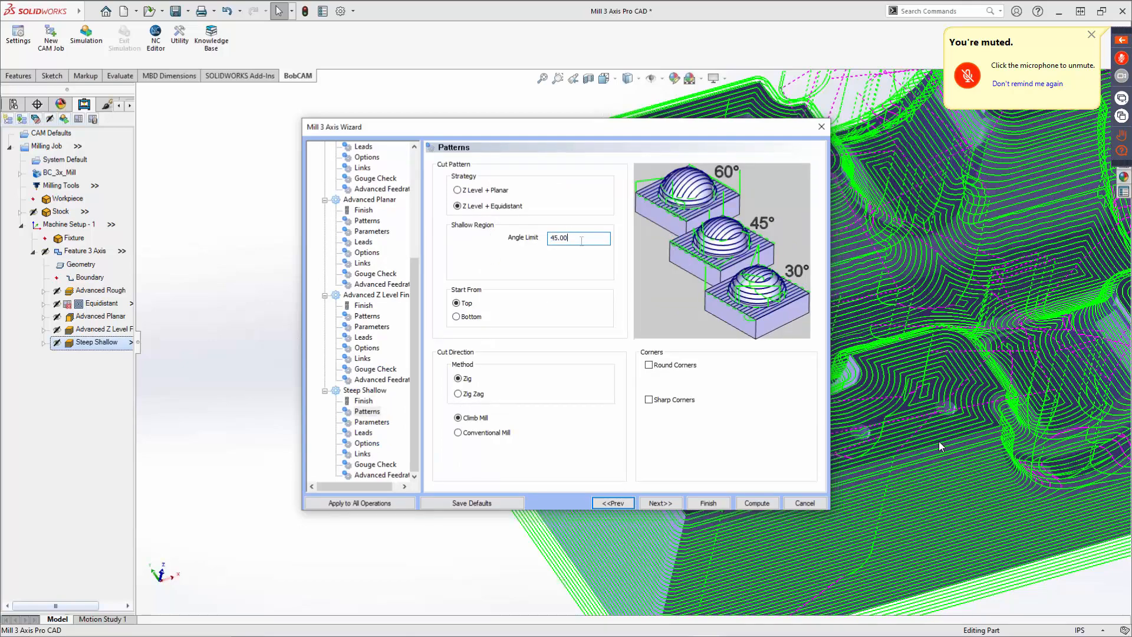
left_click(365, 348)
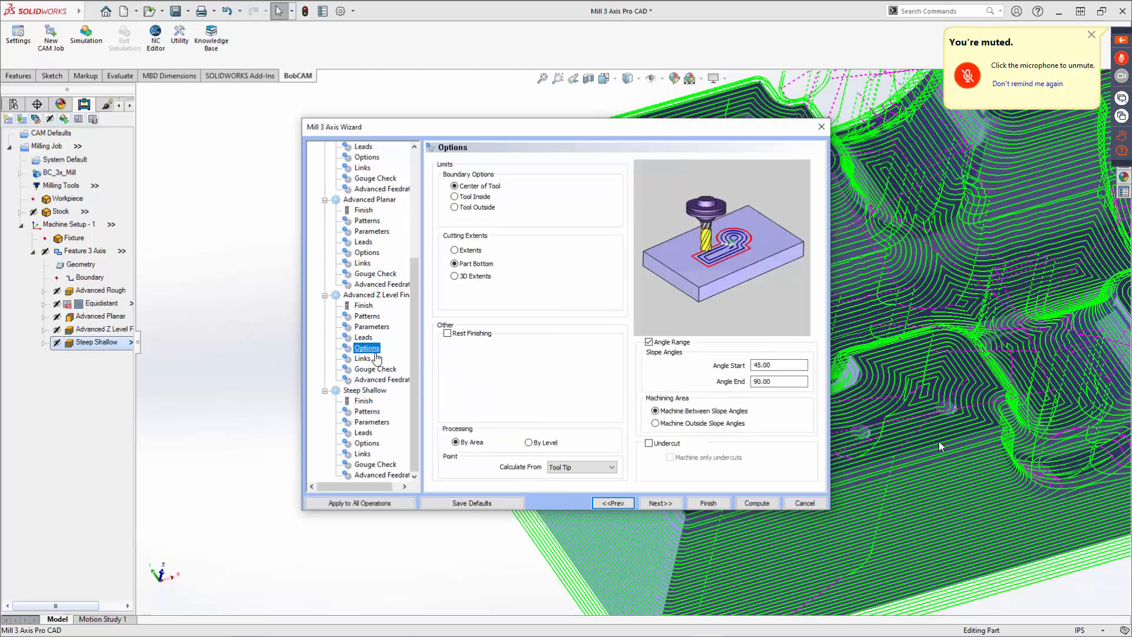
left_click(367, 412)
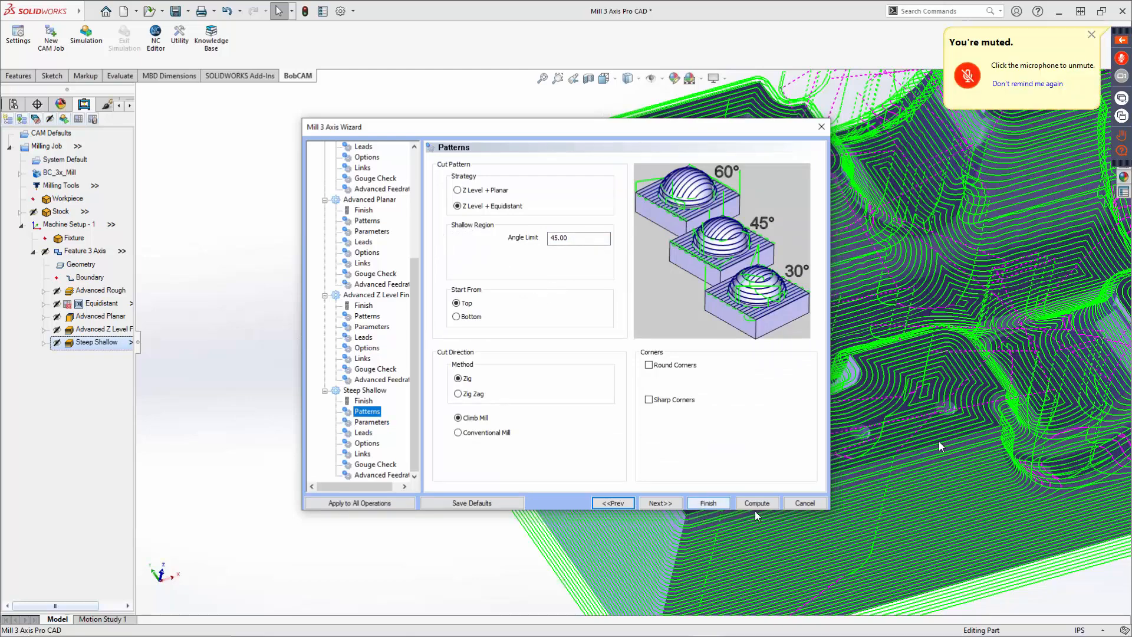
left_click(803, 503)
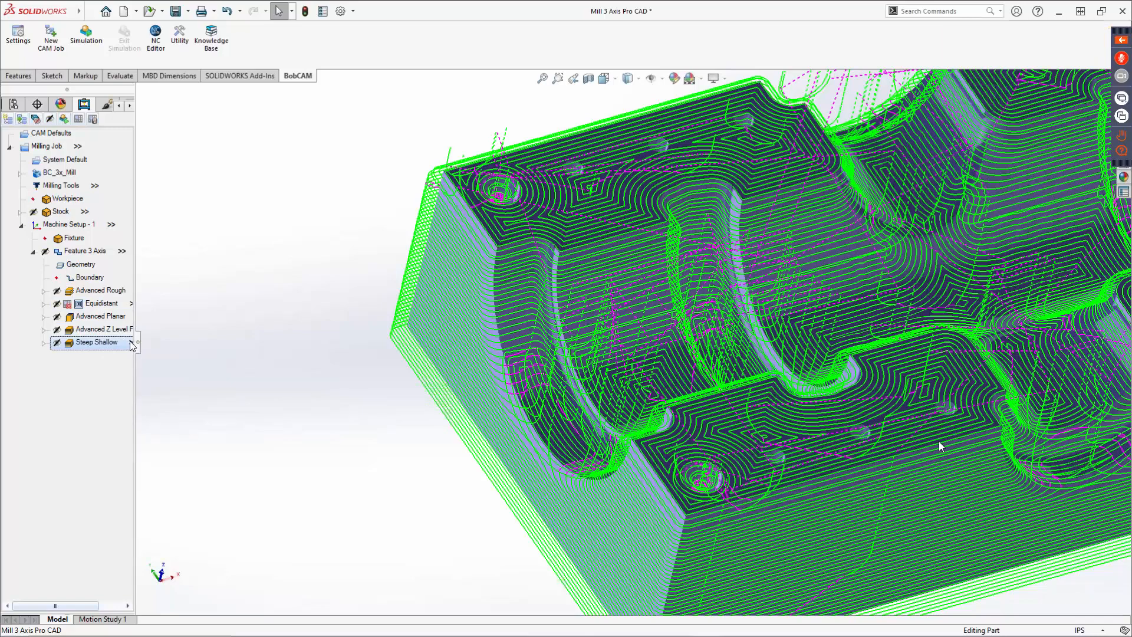
Turn off posting for the Advanced Planar and Advanced Z Level Finish operations.
scroll(531, 360, "up", 5)
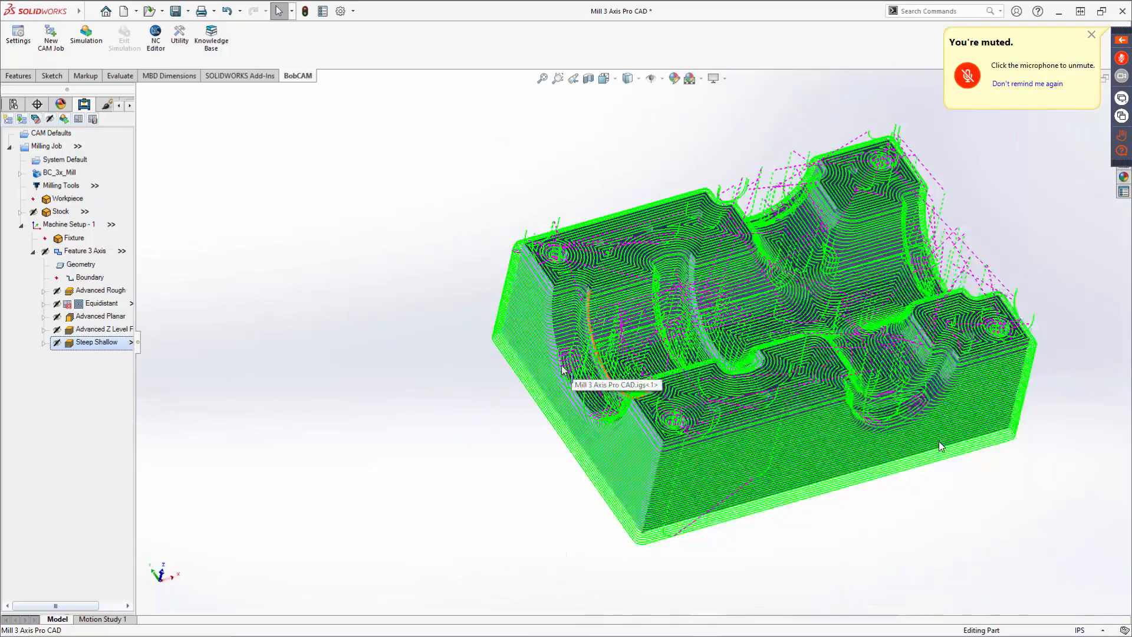
middle_click_drag(730, 431, 708, 482)
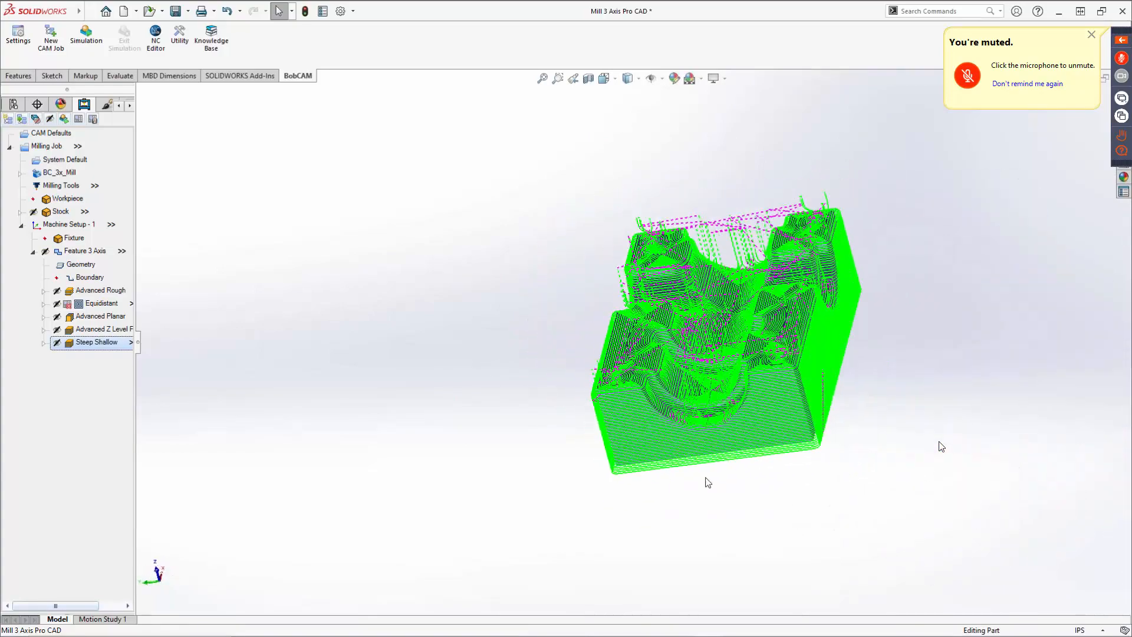
right_click(100, 319)
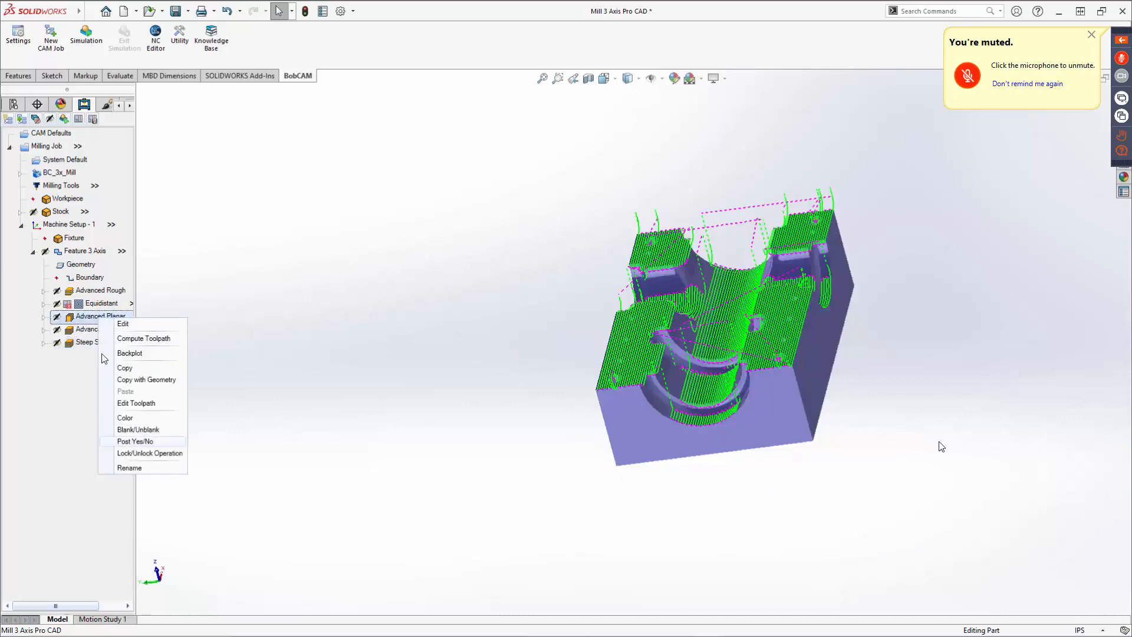
left_click(135, 441)
right_click(92, 330)
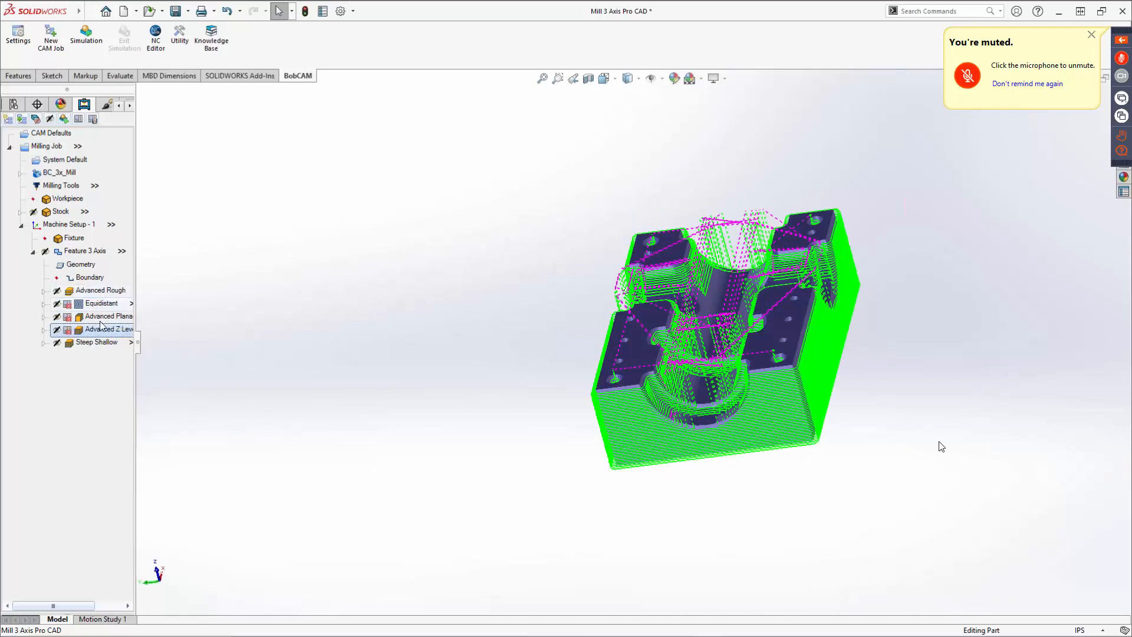
Open the machining simulation and run it.
left_click(87, 44)
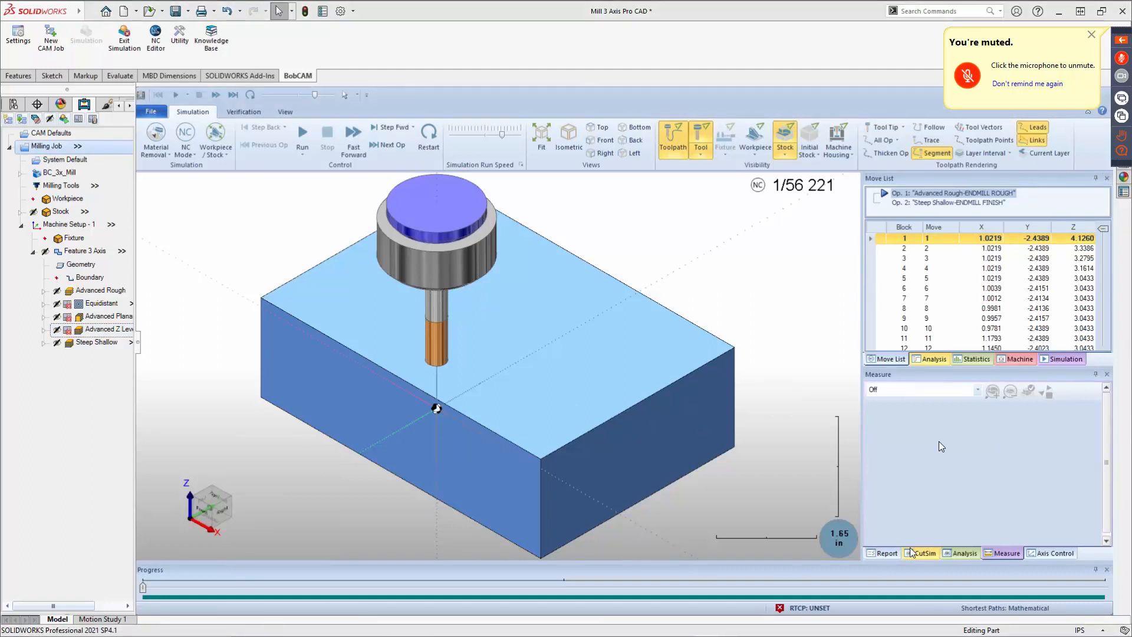
left_click(303, 135)
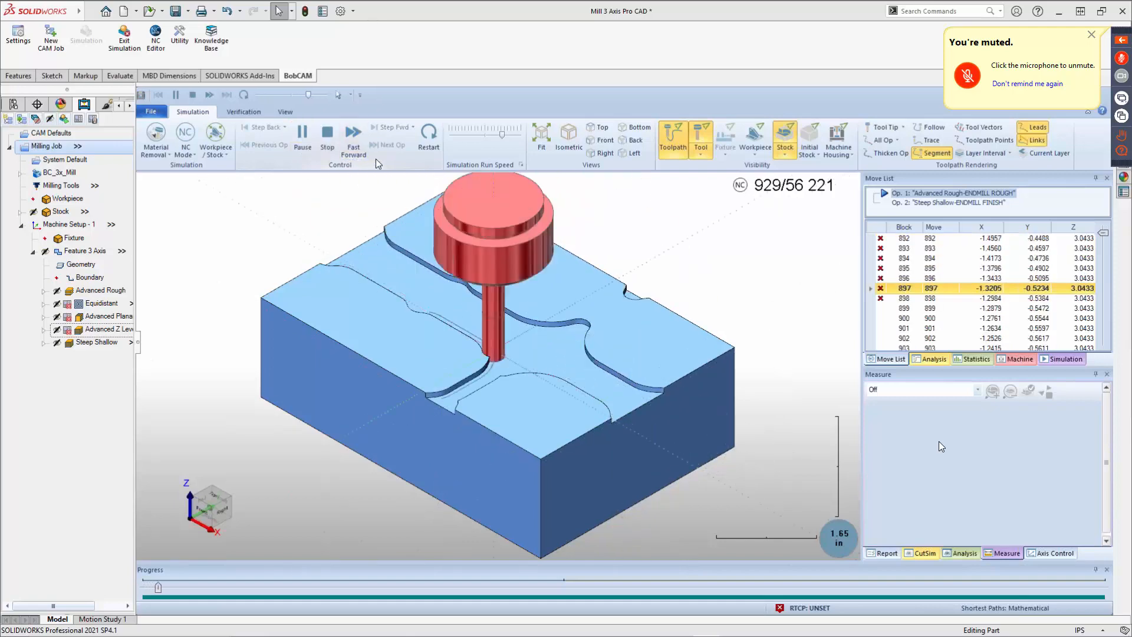
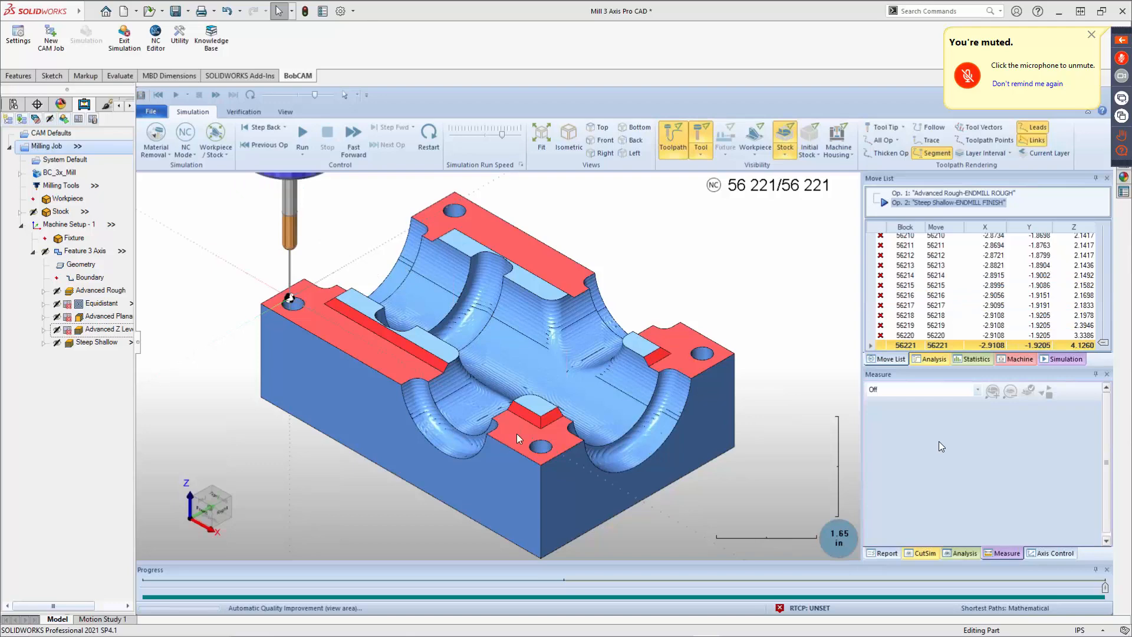
Inspect the simulated part from several angles, then exit the simulation.
middle_click_drag(516, 434, 561, 380)
middle_click_drag(349, 352, 632, 328, "ctrl")
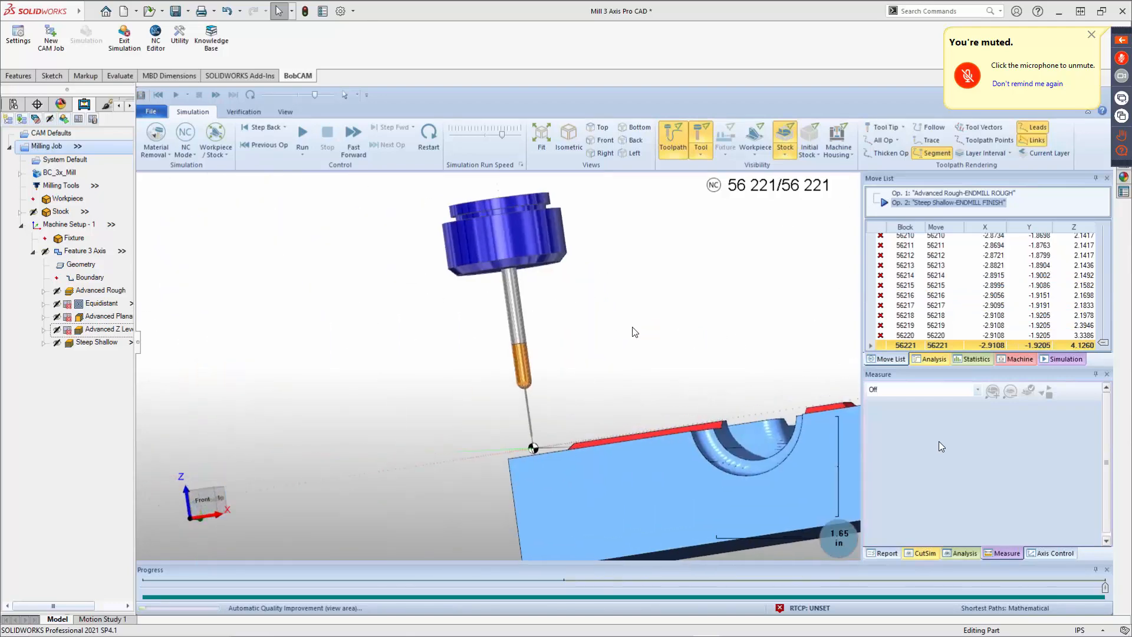
scroll(515, 316, "up", 5)
scroll(463, 243, "down", 3)
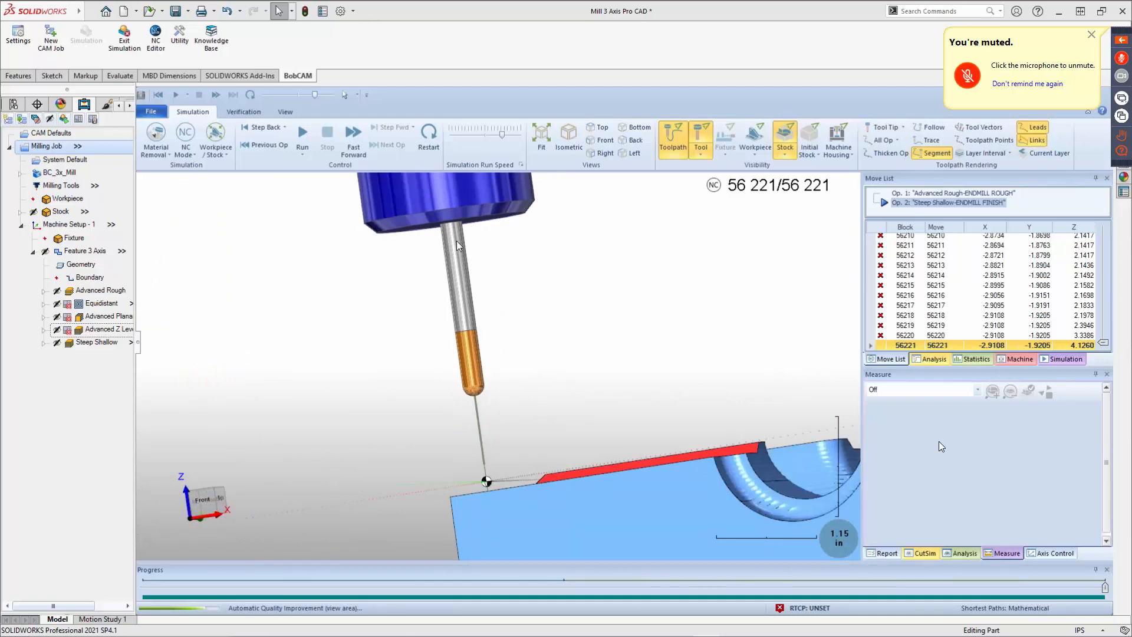
scroll(472, 345, "down", 4)
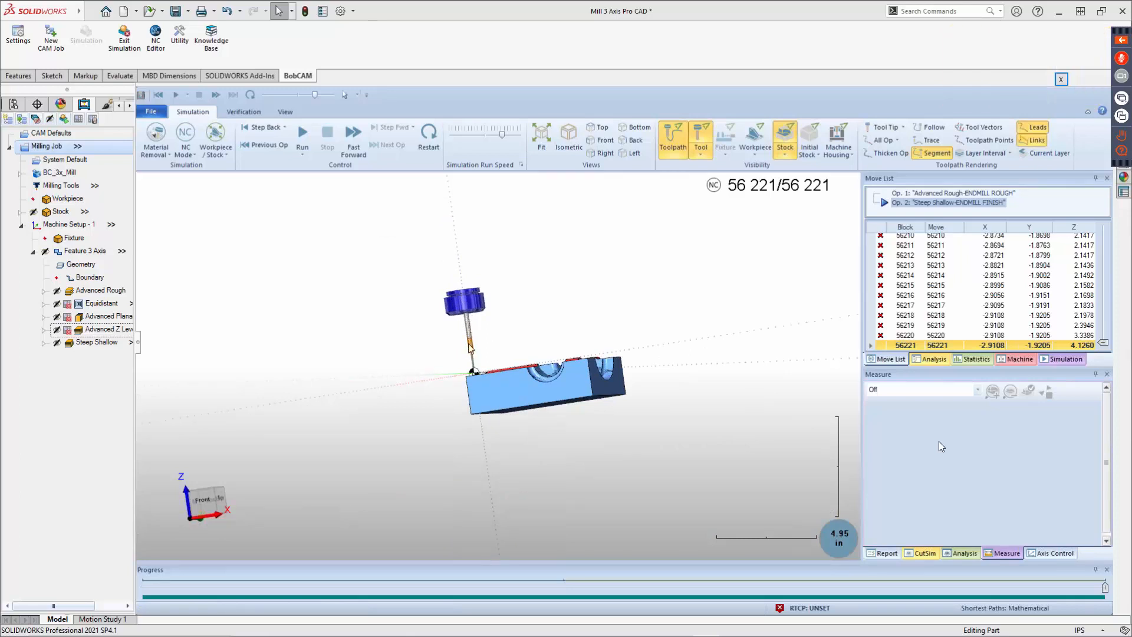
scroll(469, 332, "up", 5)
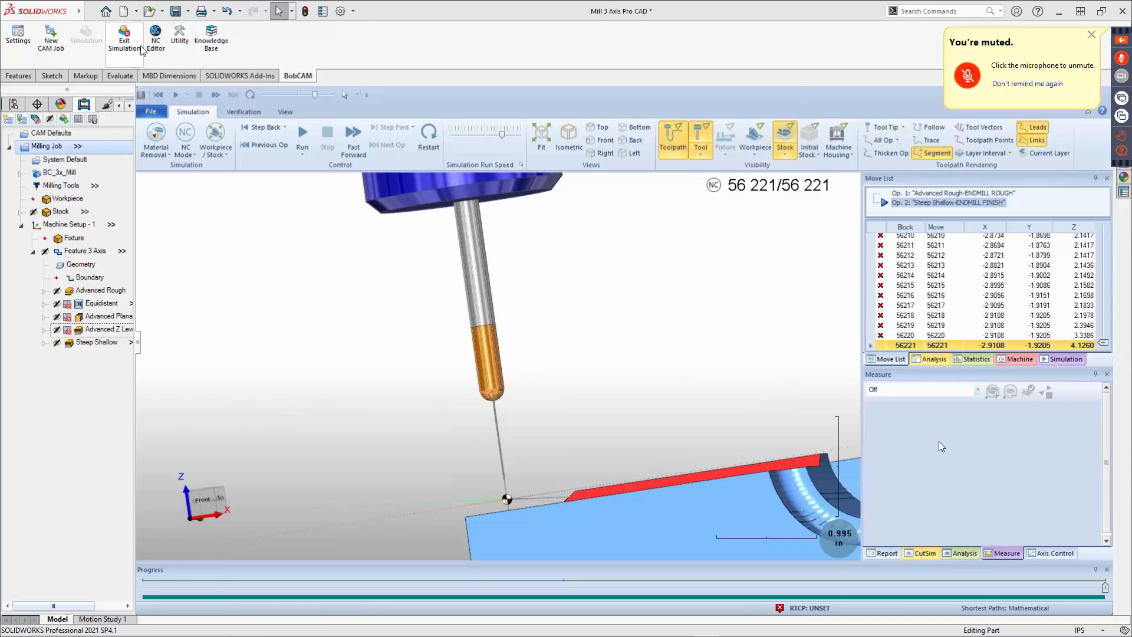
left_click(121, 37)
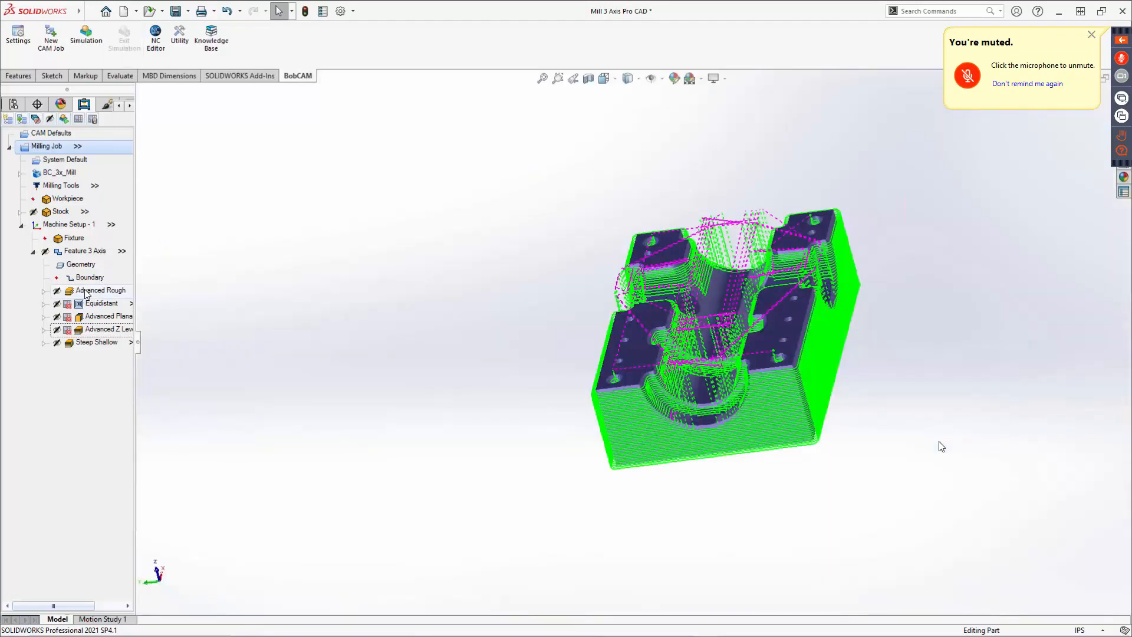
left_click(87, 292)
right_click(84, 289)
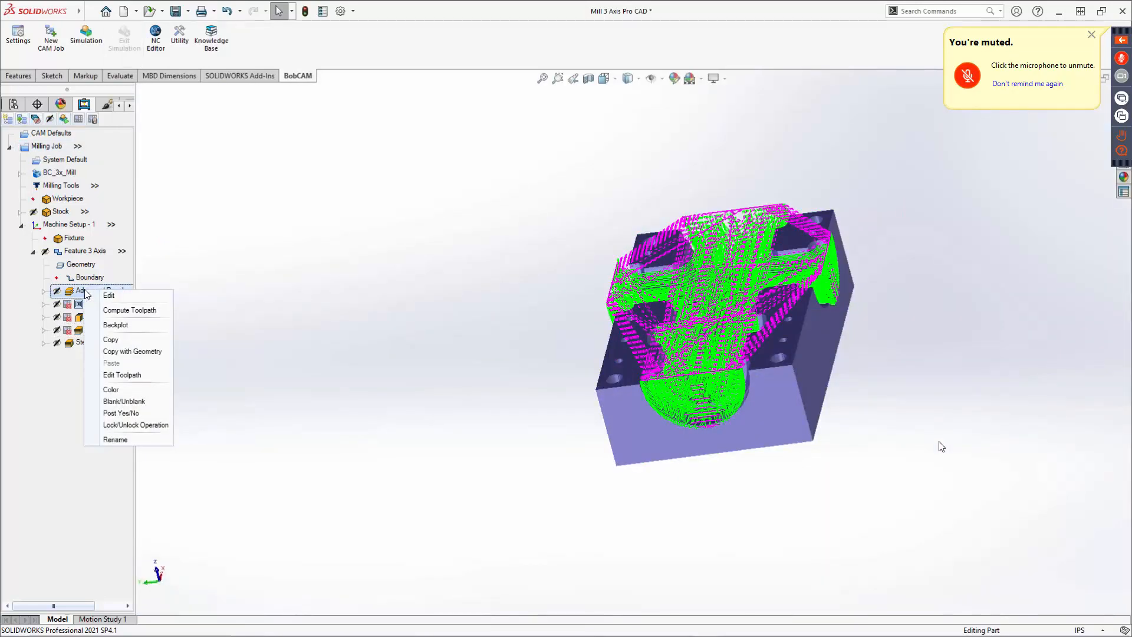
left_click(292, 305)
Reopen the Steep Shallow operation, finish its wizard and recompute its toolpath.
right_click(101, 345)
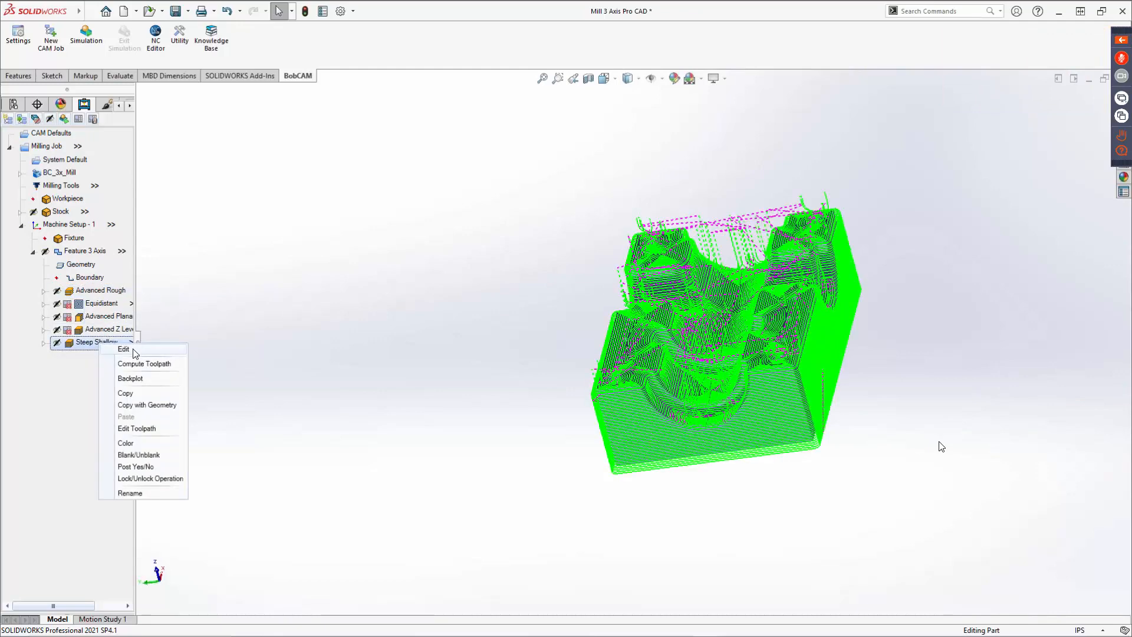
left_click(125, 350)
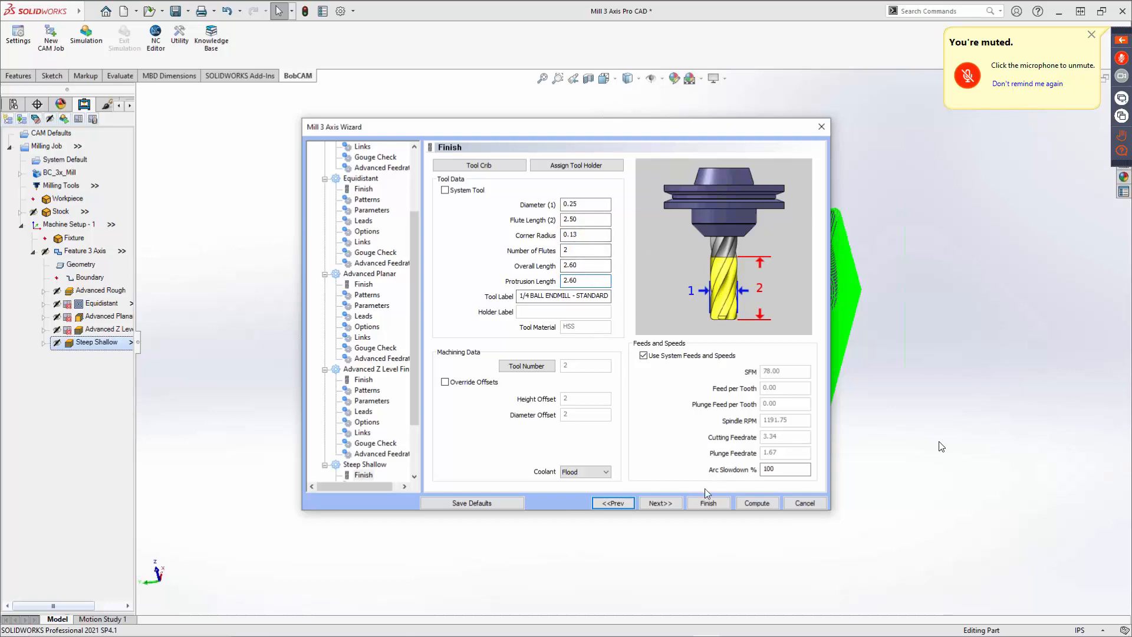
left_click(710, 505)
left_click(607, 367)
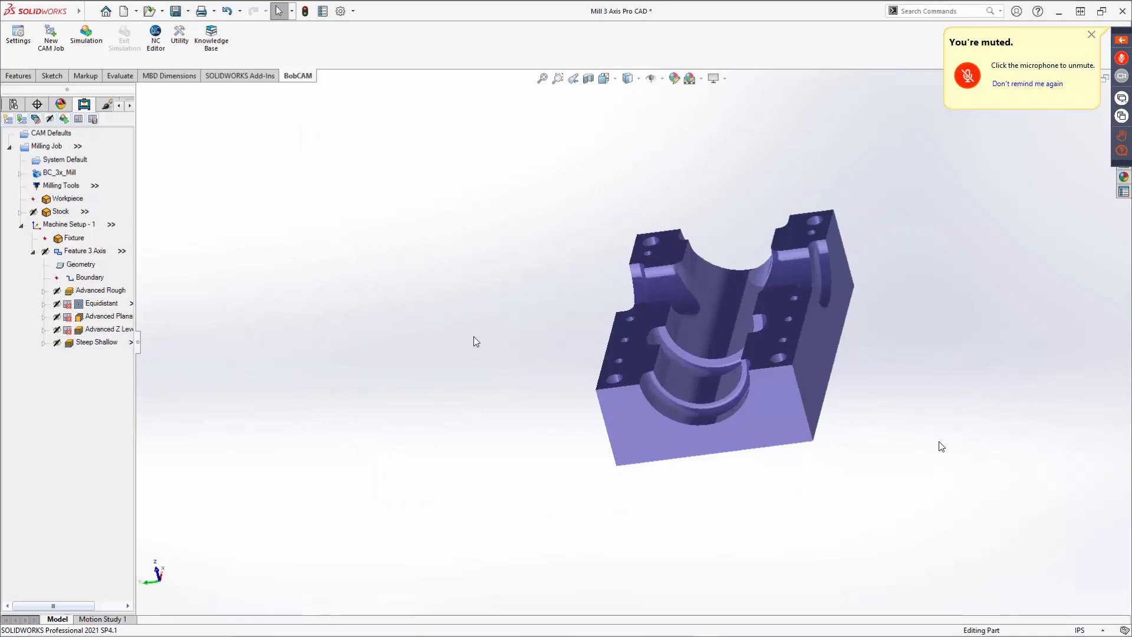
right_click(77, 346)
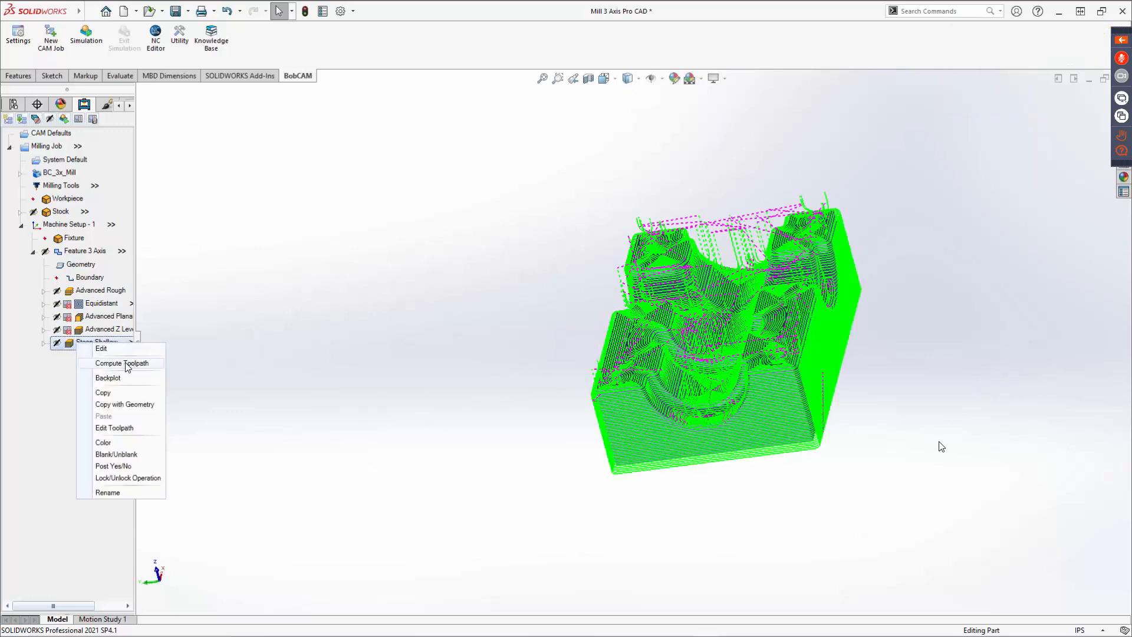
left_click(131, 363)
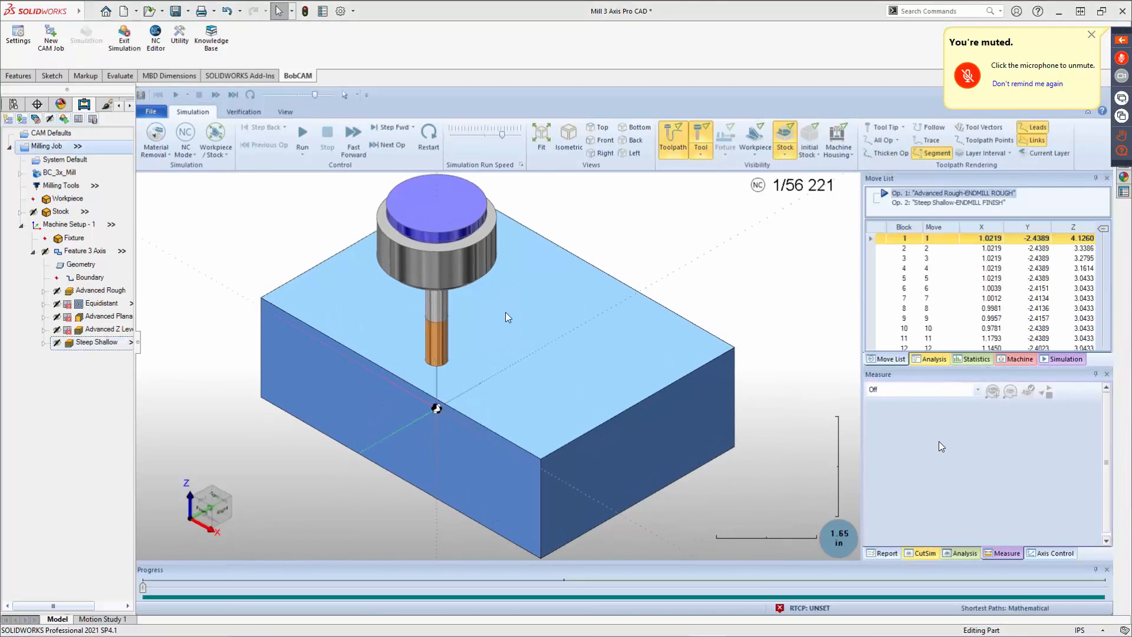
Start the simulation at the Steep Shallow operation and watch it run from several angles.
left_click(932, 203)
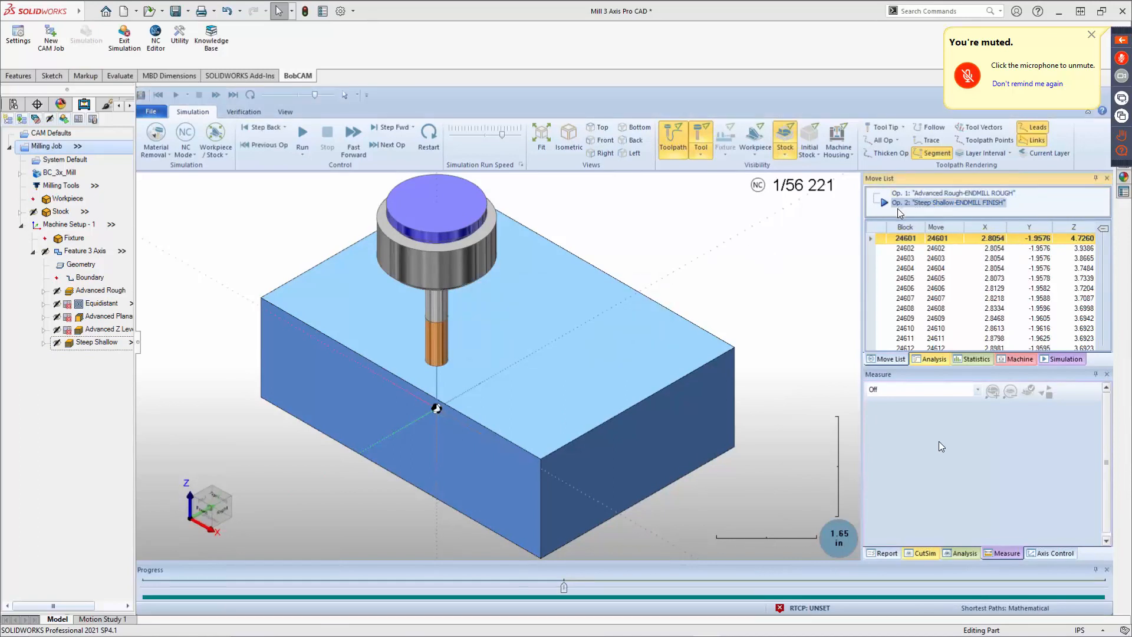
middle_click_drag(541, 387, 605, 227)
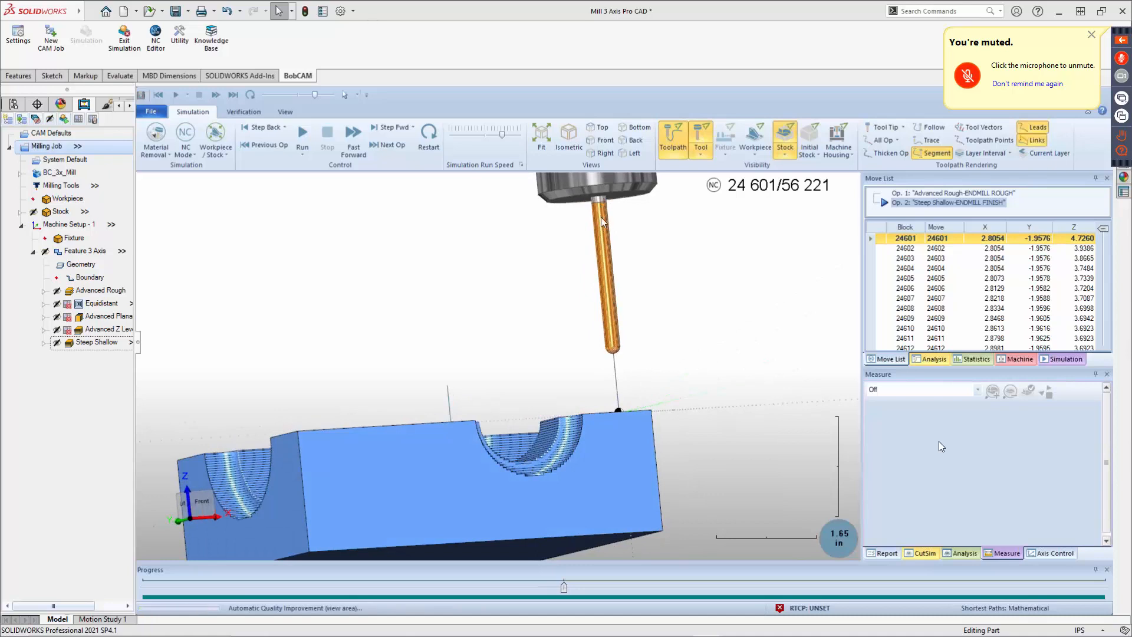
left_click(307, 128)
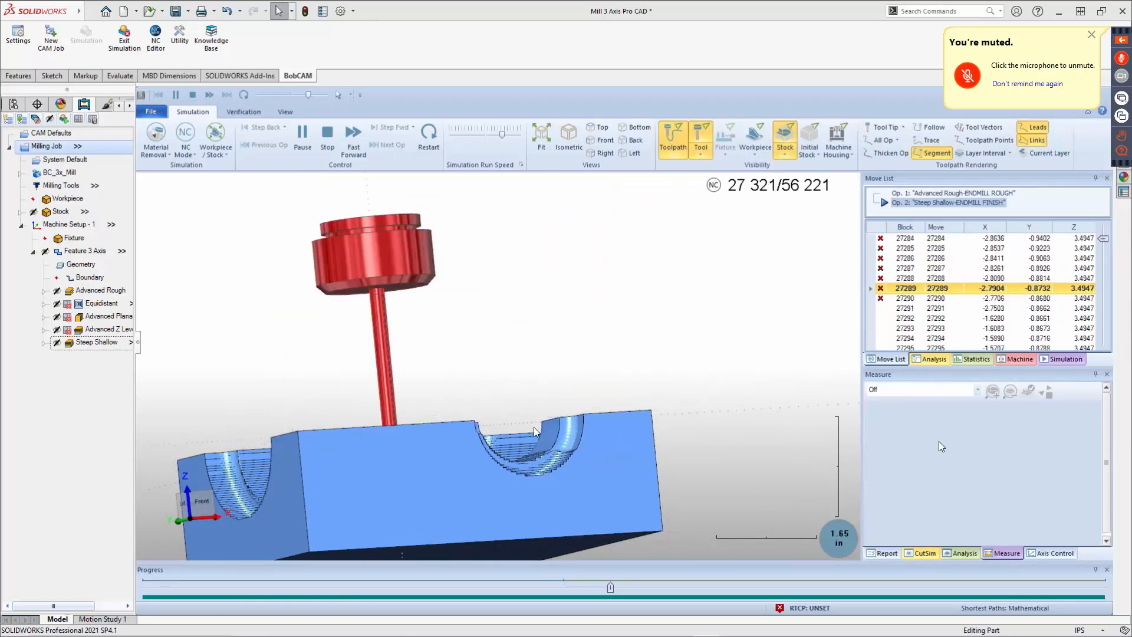
middle_click_drag(533, 427, 492, 469)
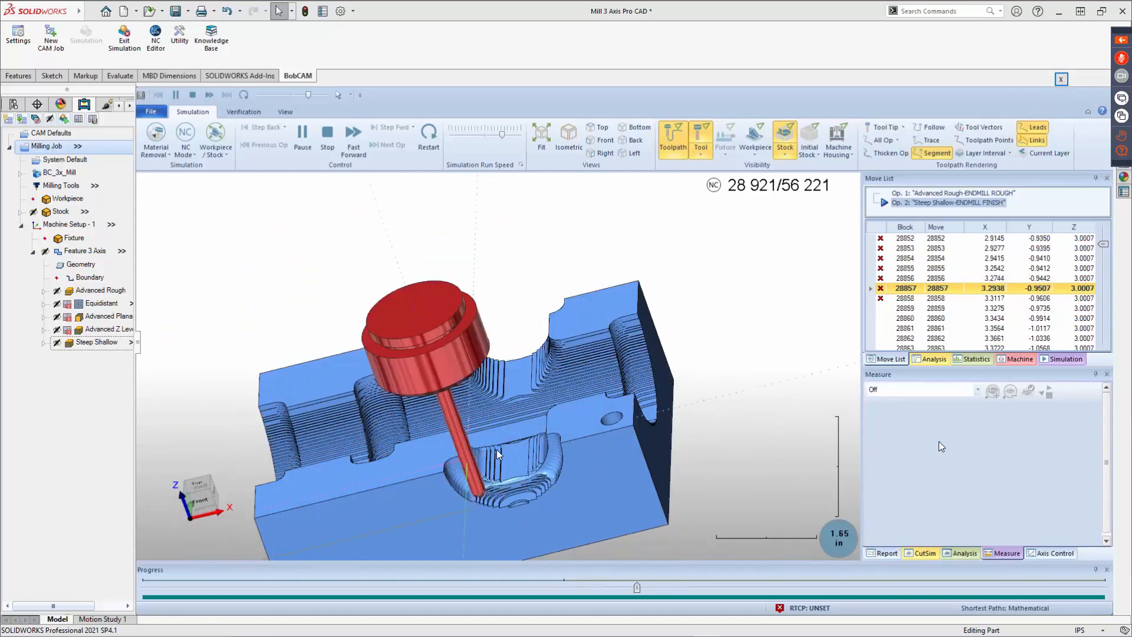
middle_click_drag(497, 449, 564, 324)
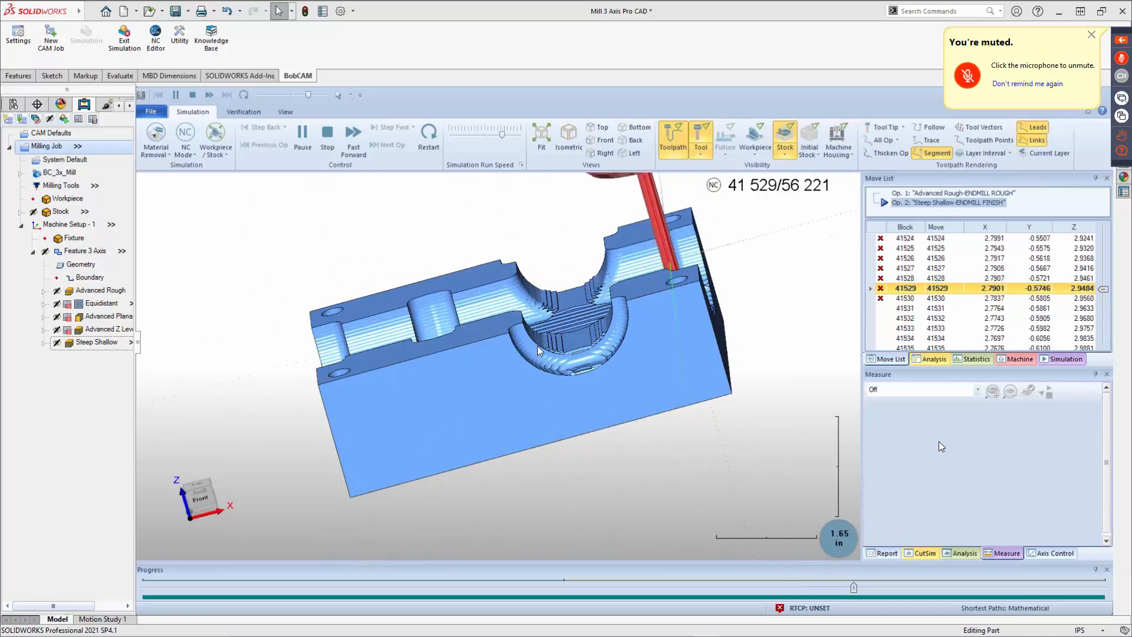
middle_click_drag(542, 348, 537, 401)
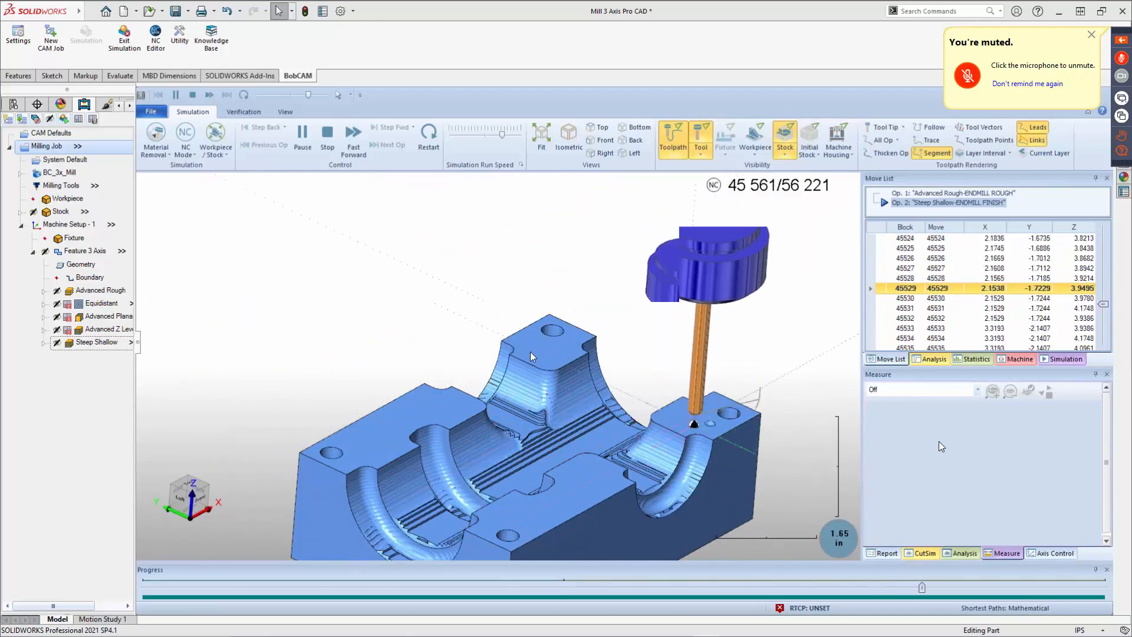
scroll(530, 352, "down", 2)
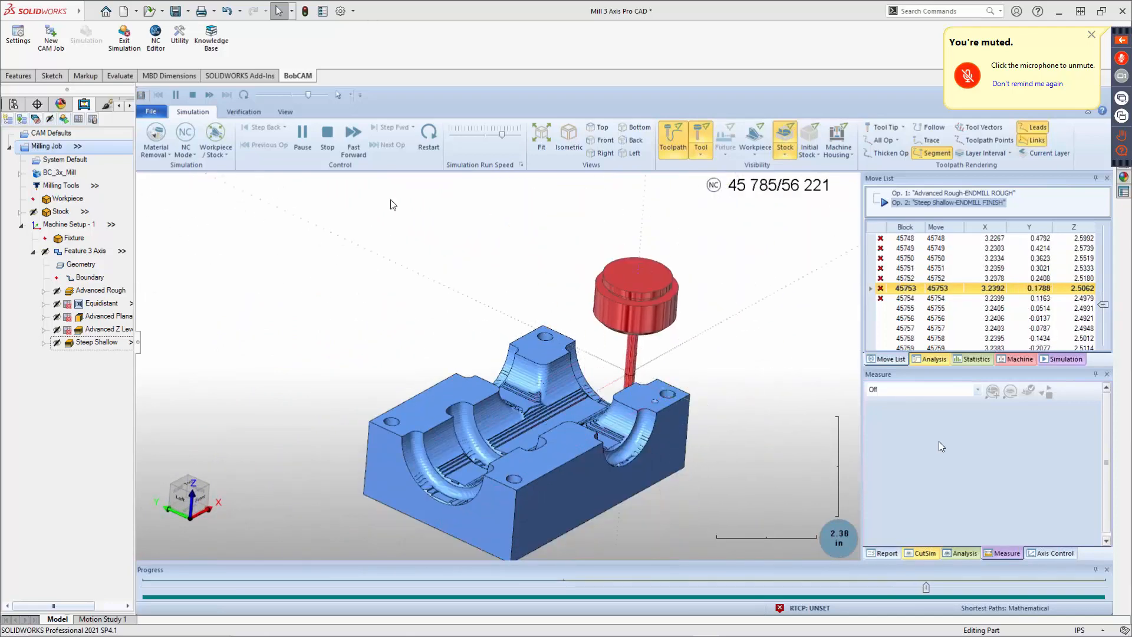
Switch the simulation view to show the machine housing around the workpiece.
left_click(218, 152)
left_click(225, 173)
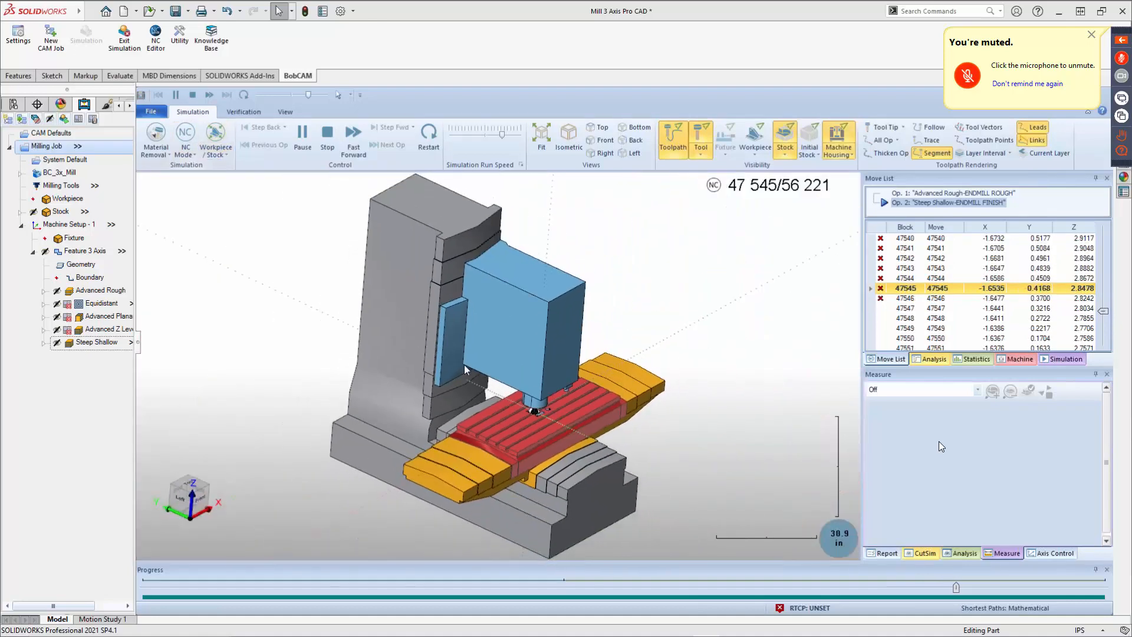
scroll(540, 418, "up", 5)
scroll(538, 430, "up", 5)
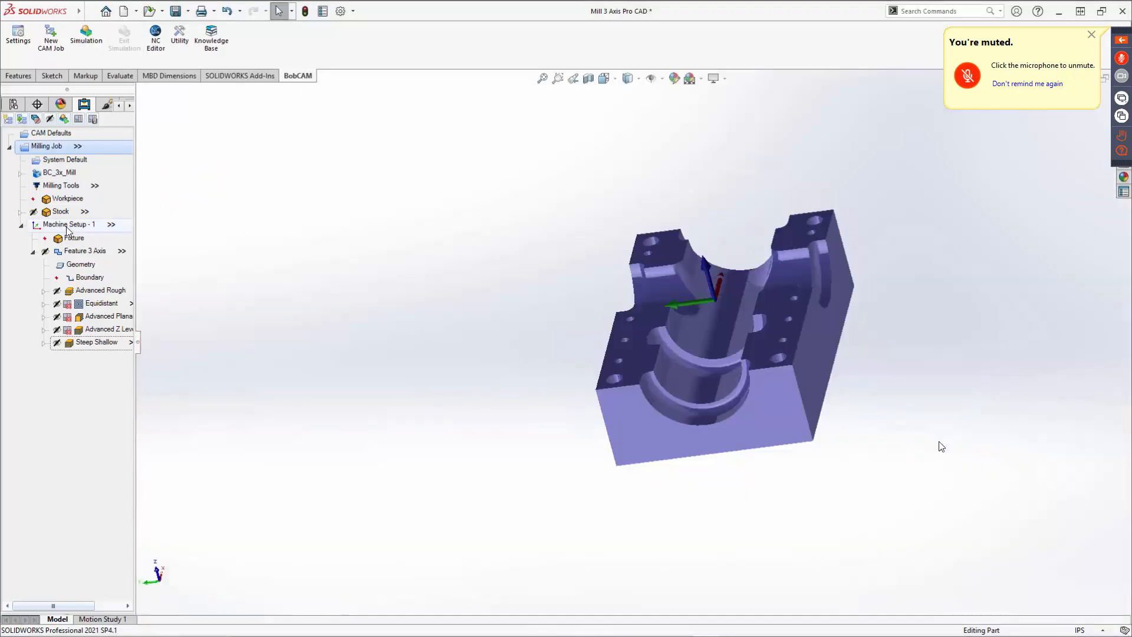
Edit Machine Setup - 1 to set the work offset by picking a point on the stock's lower front edge, accepting the CAM tree update.
right_click(69, 228)
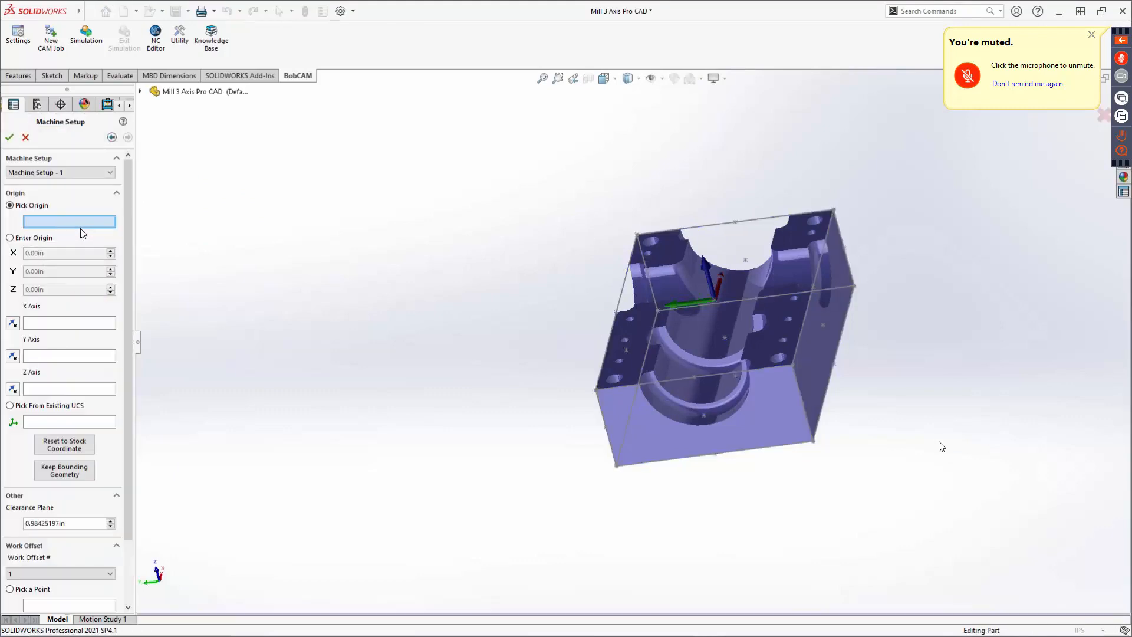
left_click_drag(126, 451, 130, 595)
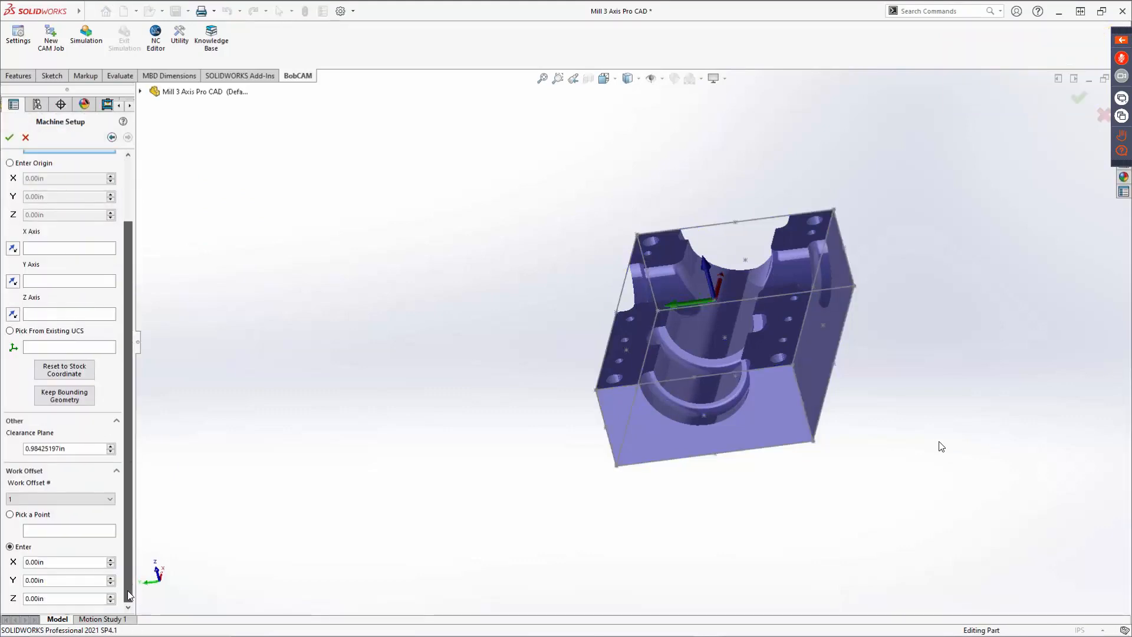
left_click(10, 515)
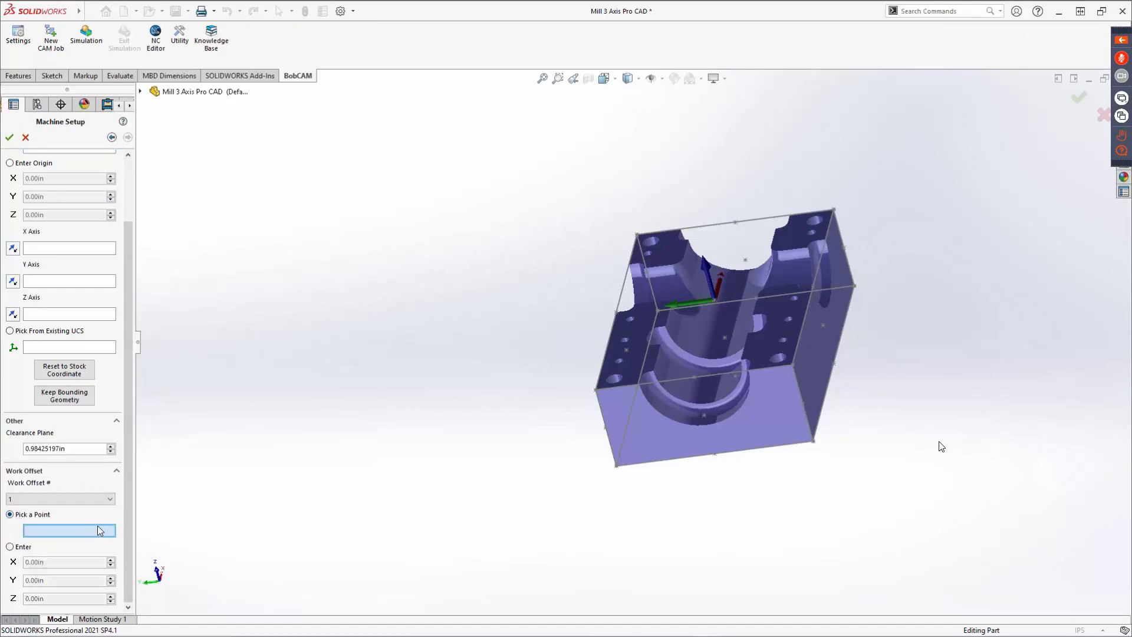
left_click(717, 457)
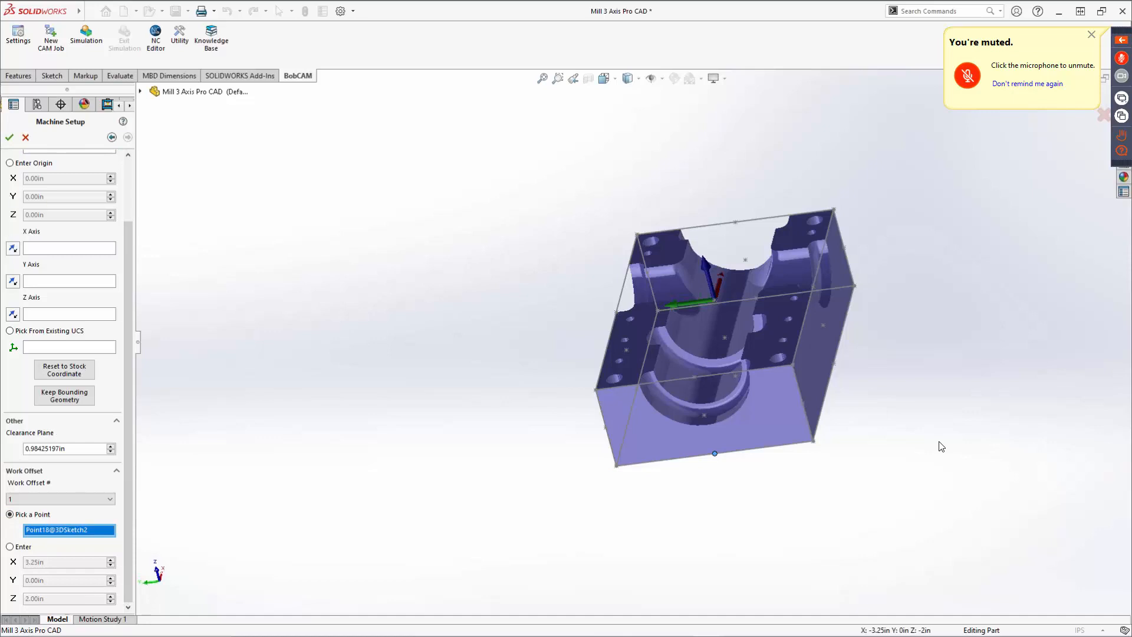
left_click(10, 138)
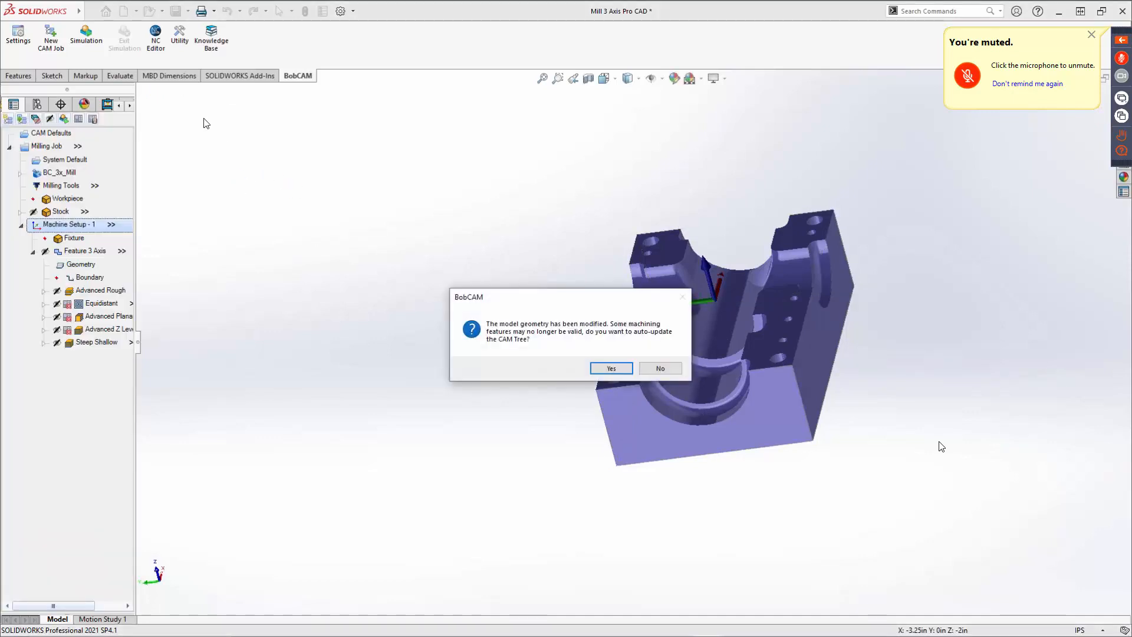
left_click(612, 369)
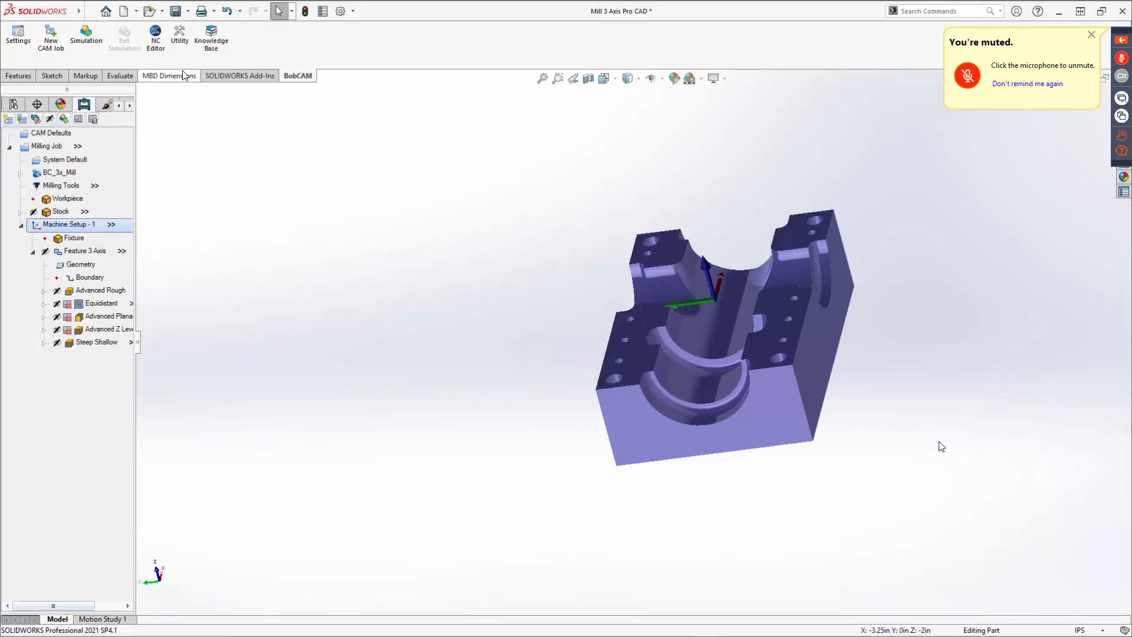
Open the simulation again and run it on the machine, viewing the stock closely.
left_click(87, 30)
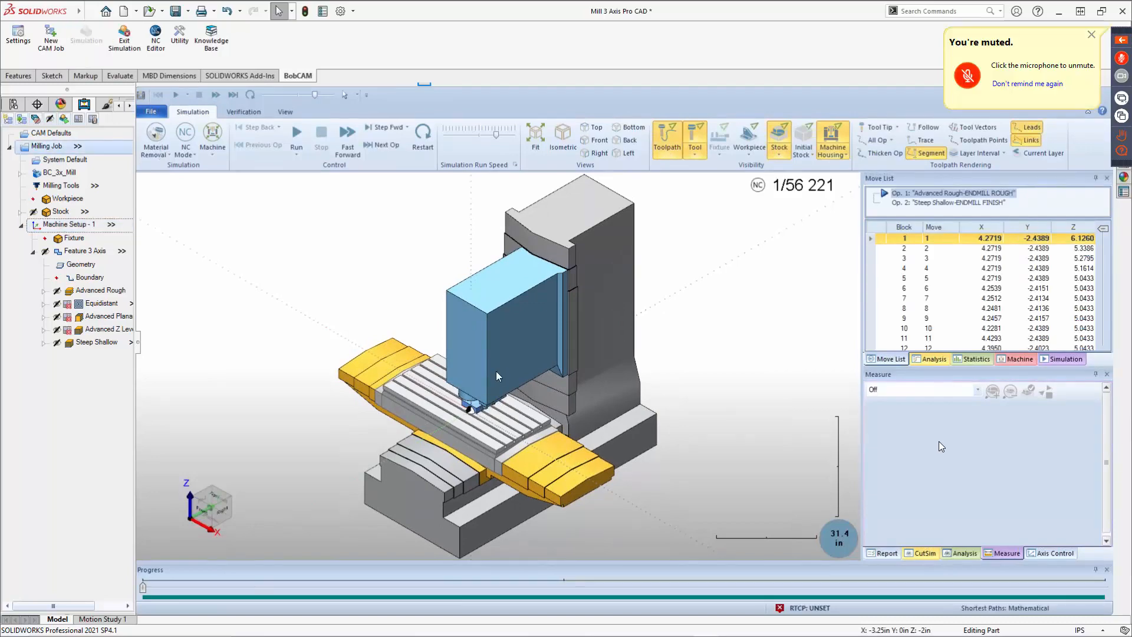
middle_click_drag(497, 370, 402, 395)
scroll(479, 403, "up", 12)
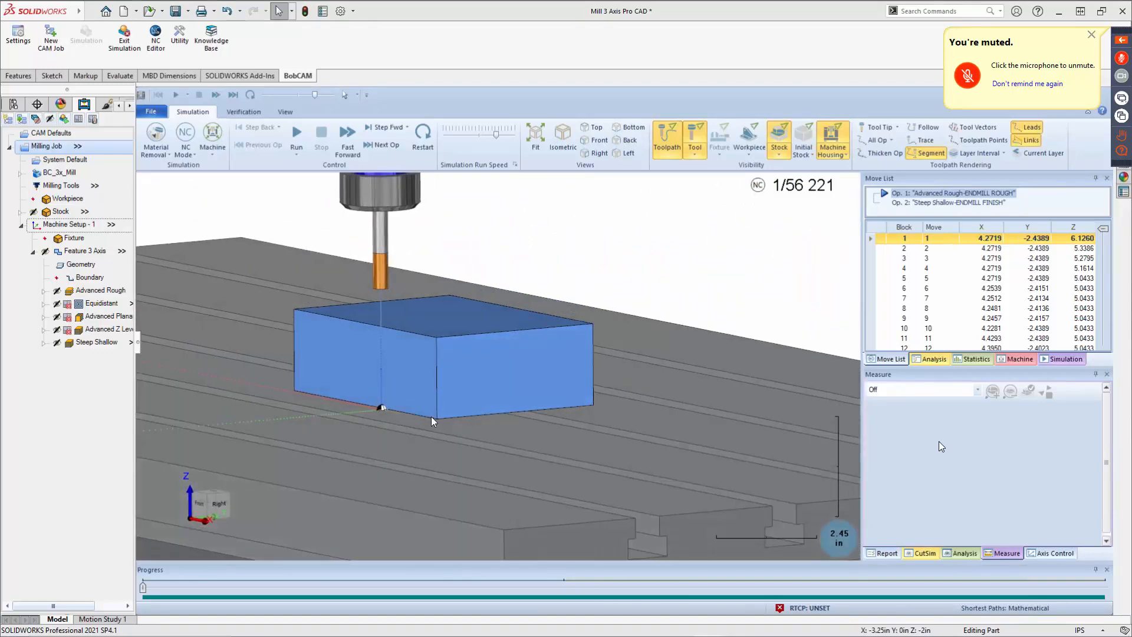
scroll(430, 416, "down", 3)
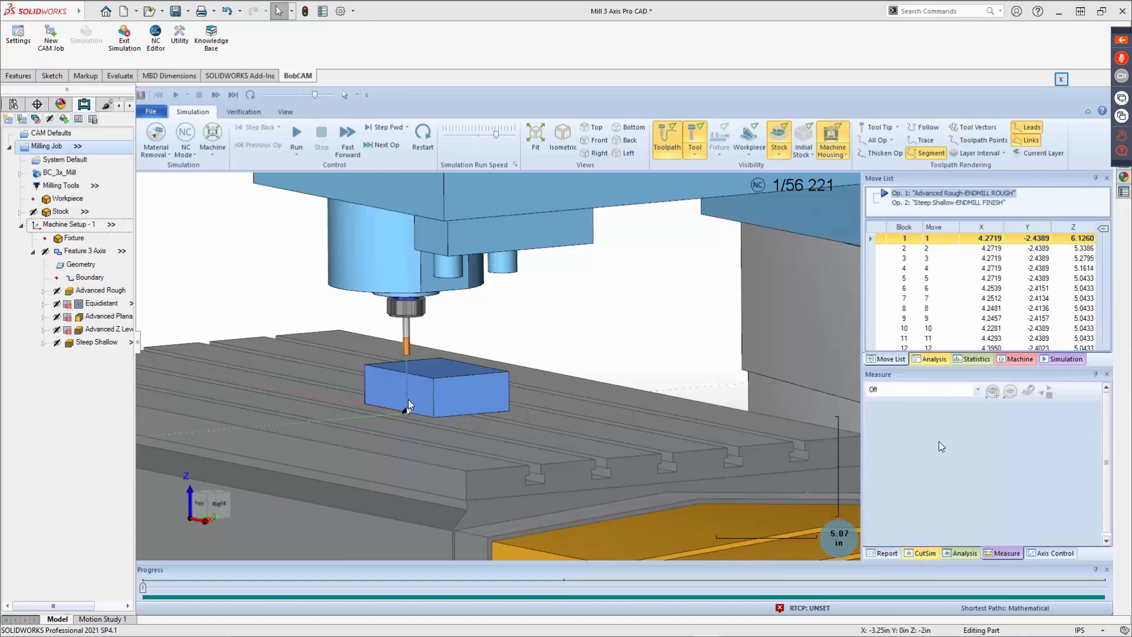
middle_click_drag(437, 407, 479, 400)
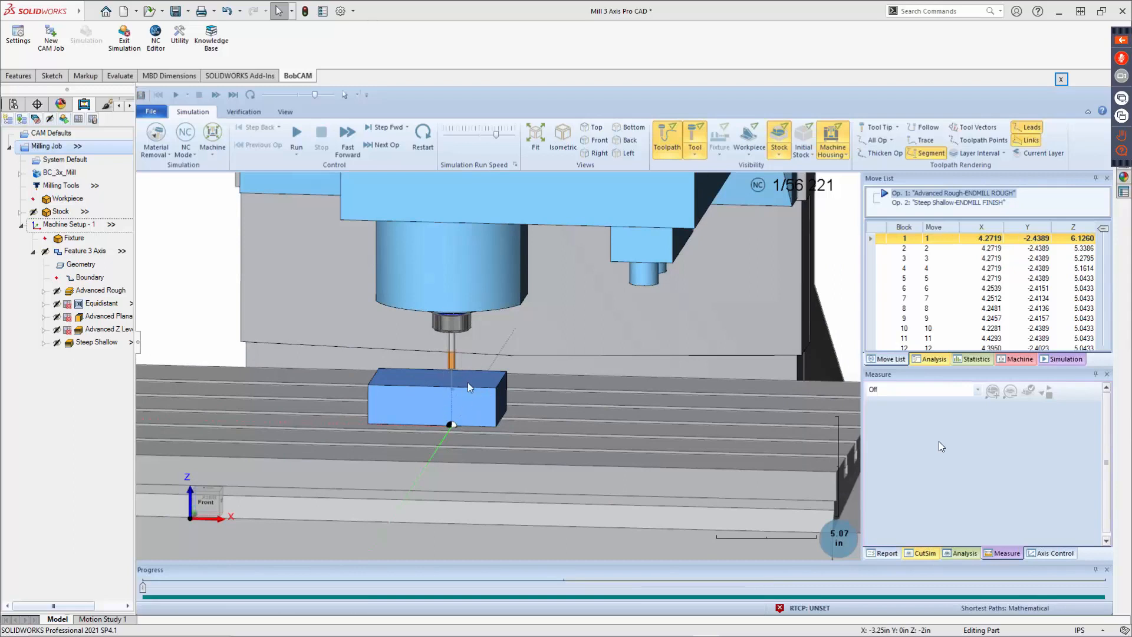
scroll(481, 398, "up", 3)
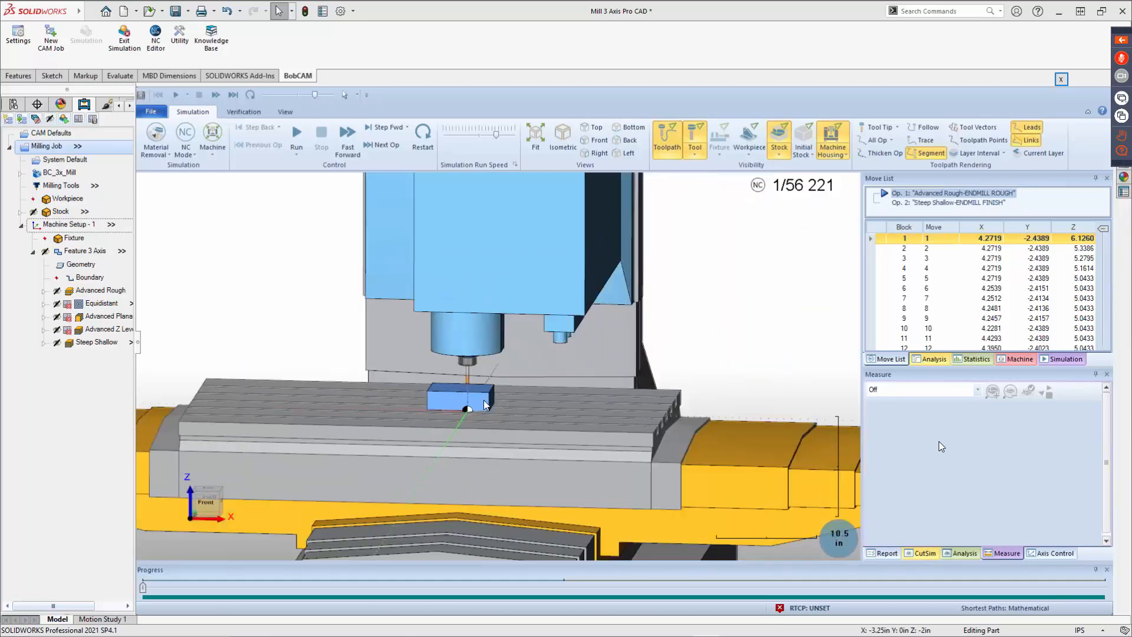
scroll(484, 407, "down", 3)
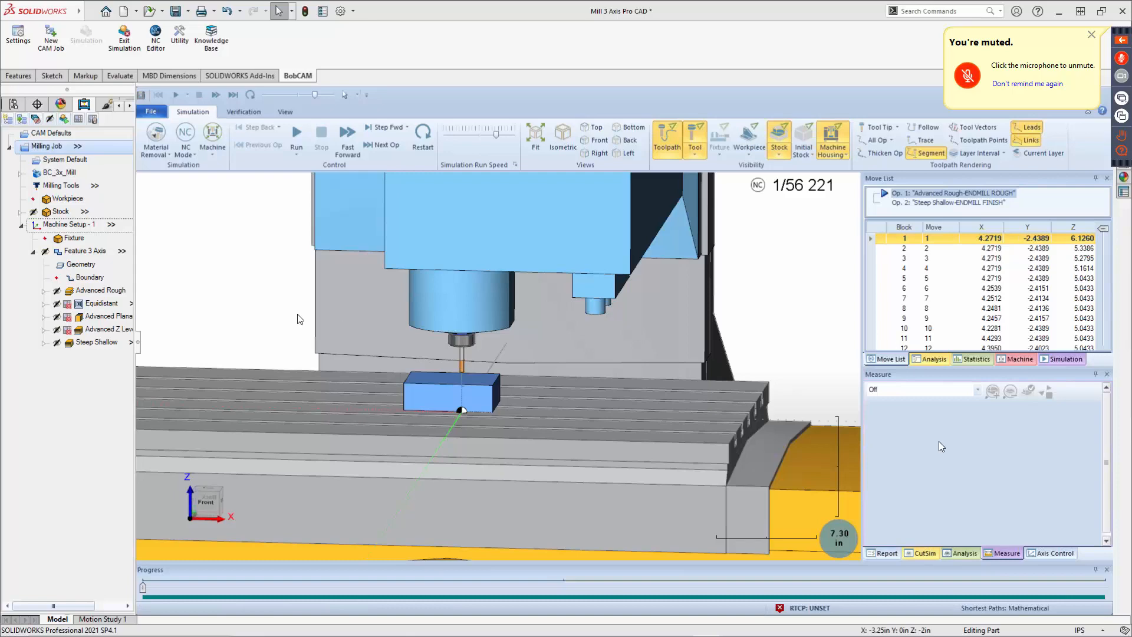
left_click(296, 135)
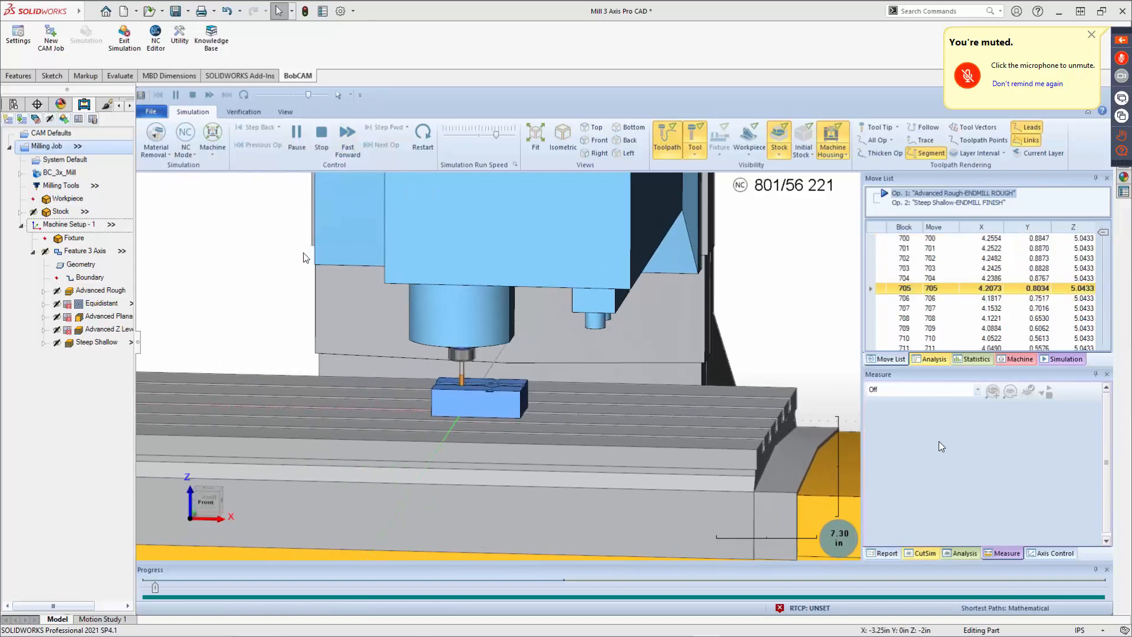
scroll(456, 395, "up", 3)
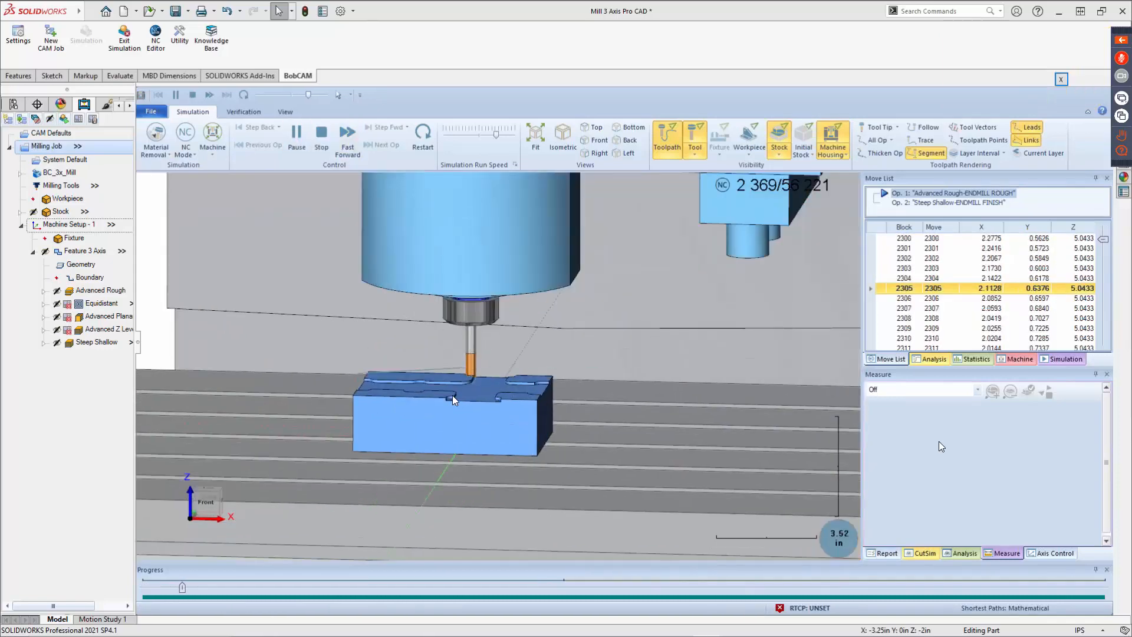
scroll(484, 404, "up", 3)
middle_click_drag(481, 413, 443, 408)
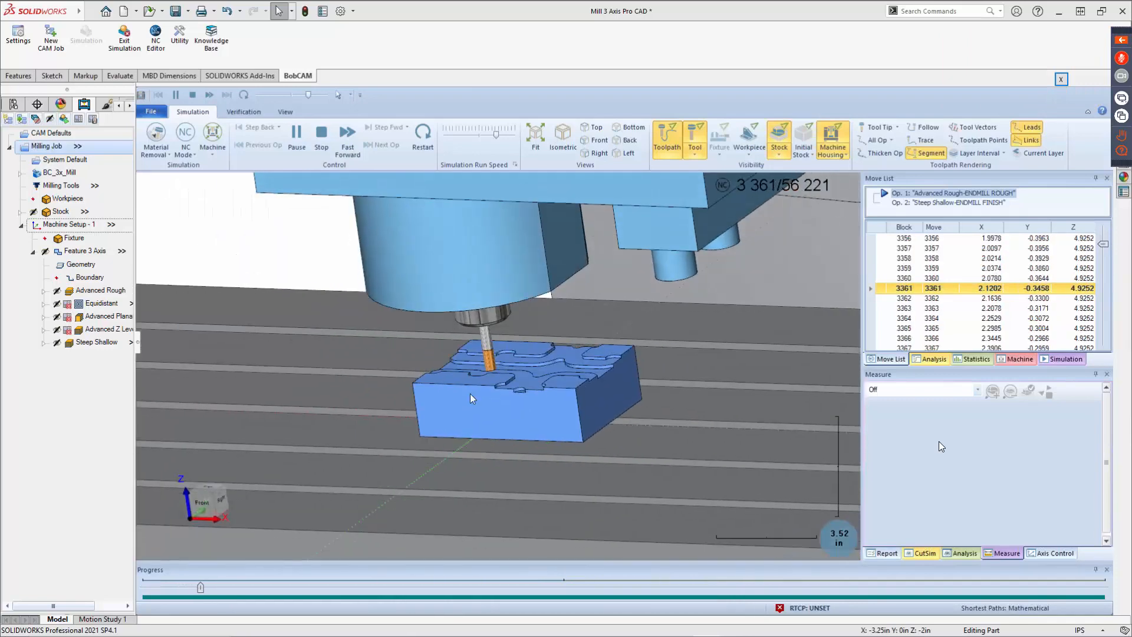
Increase the simulation run speed and switch the simulation from machine view to Workpiece / Stock mode.
left_click_drag(500, 134, 508, 140)
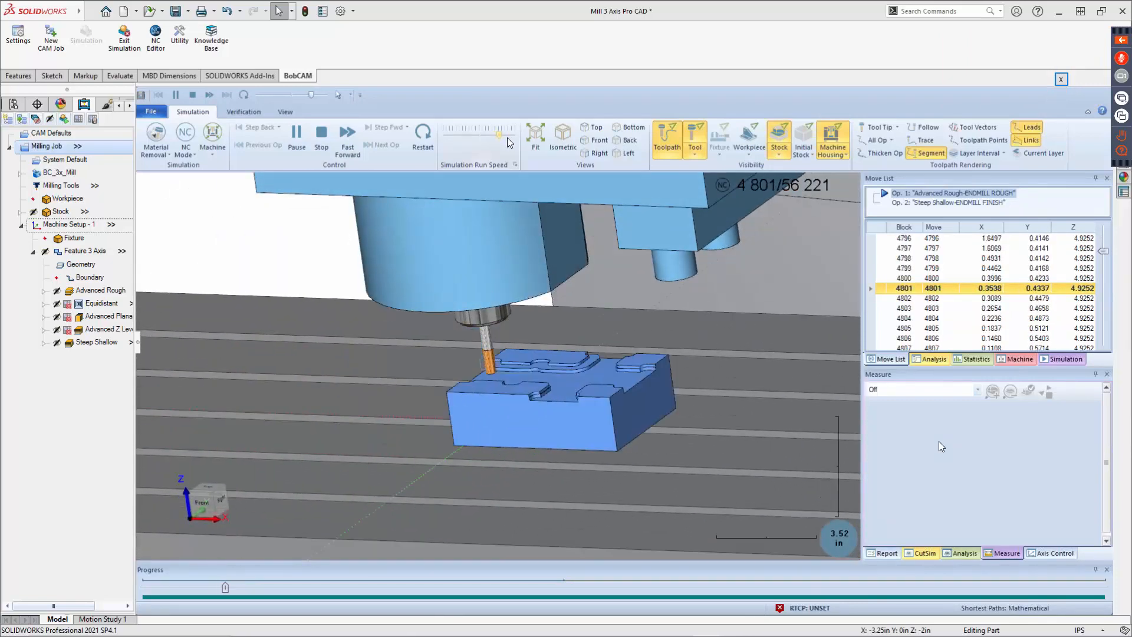
left_click(187, 152)
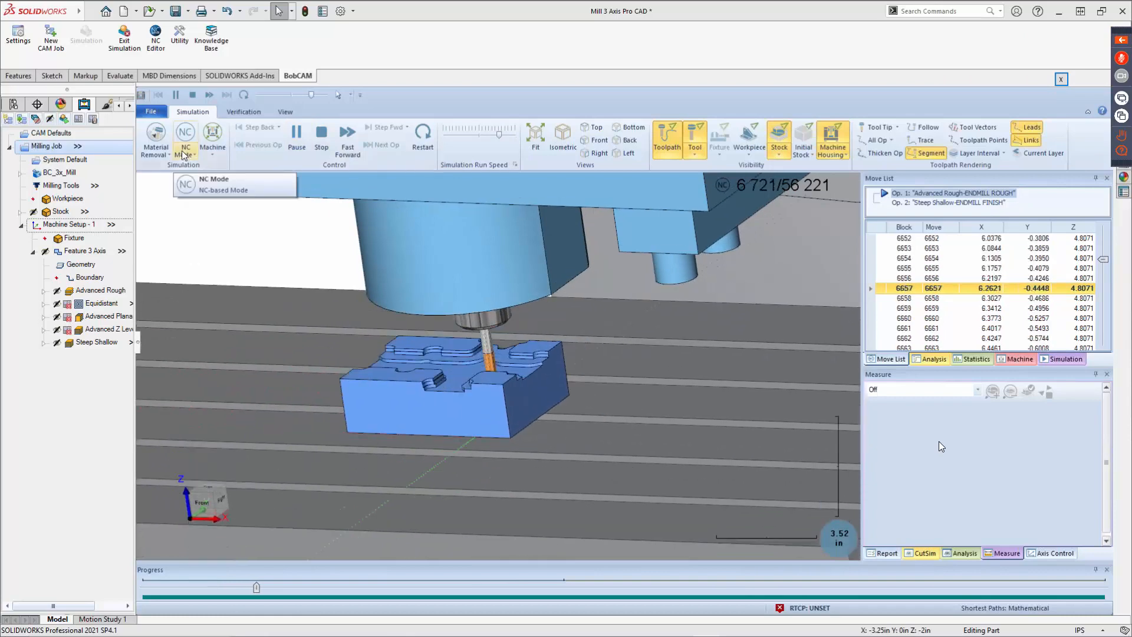
left_click(190, 154)
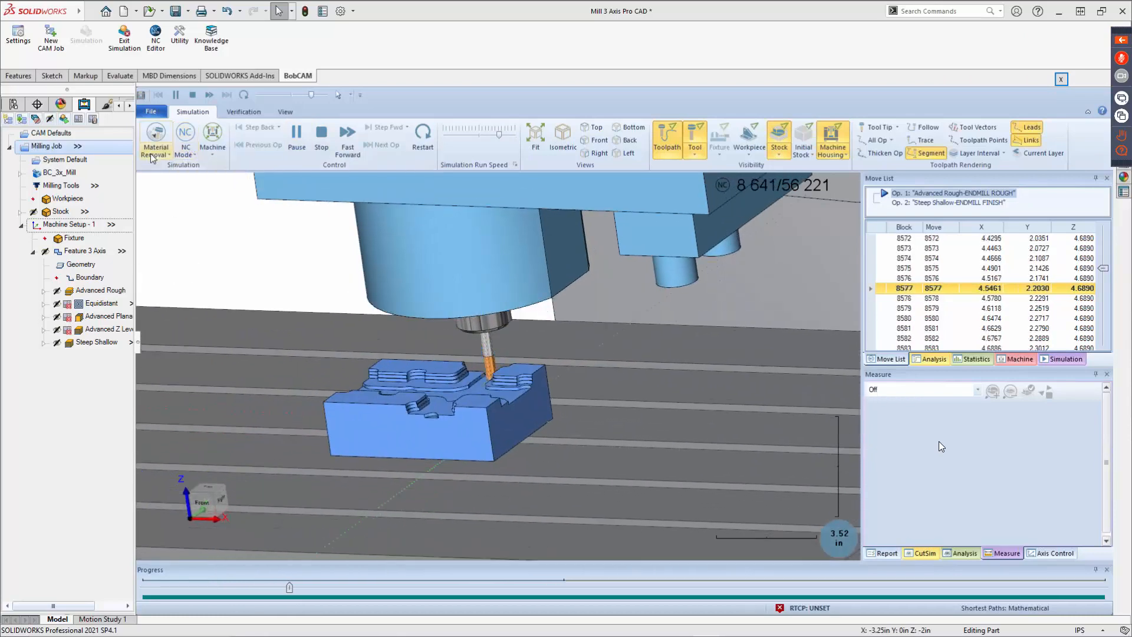
left_click(204, 151)
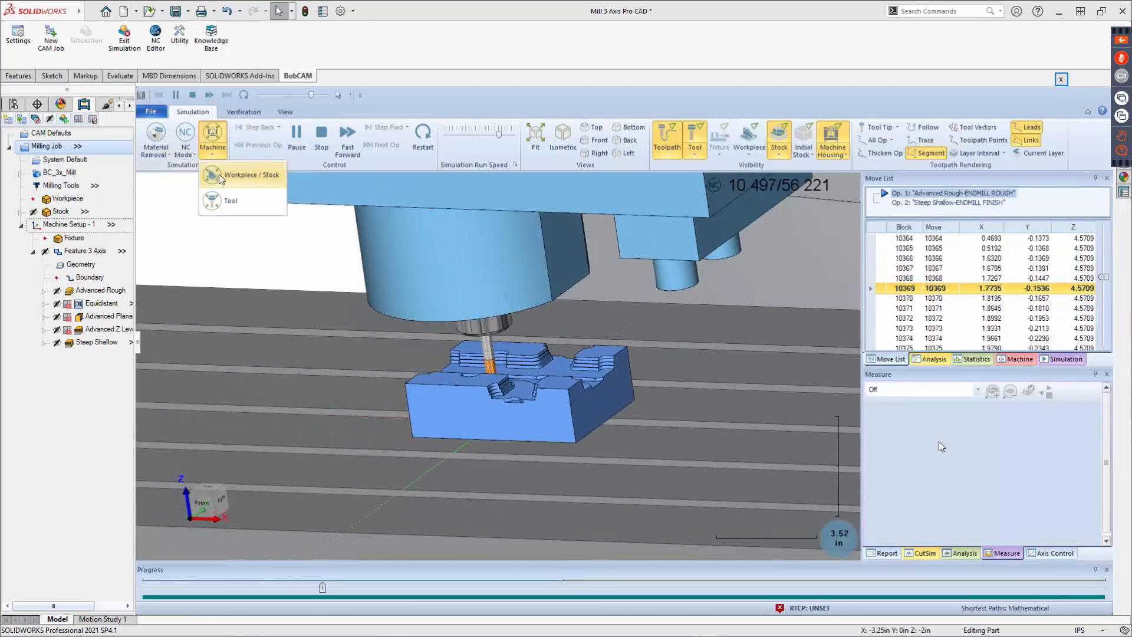
left_click(218, 174)
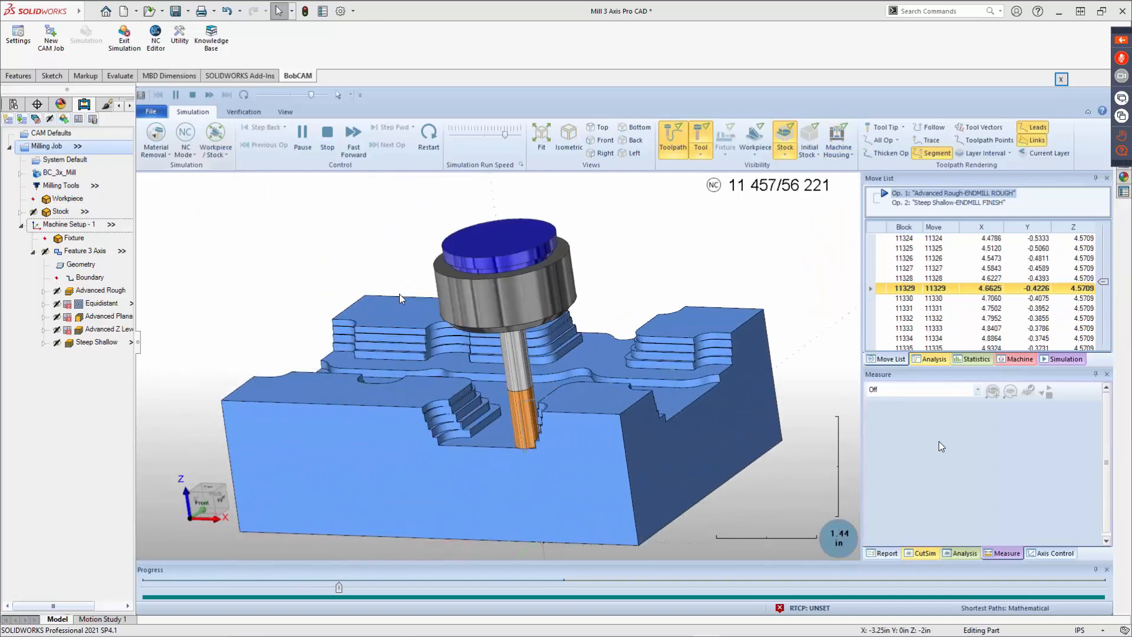
middle_click_drag(398, 294, 421, 288)
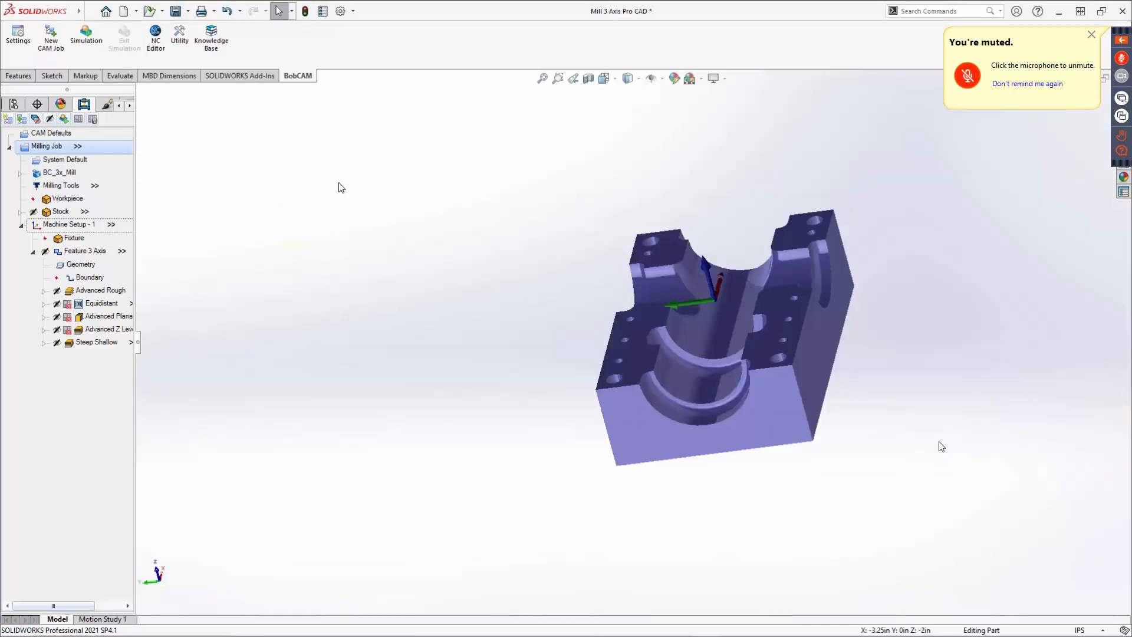
Display the posted NC program in the CAM panel and open its Save As dialog without saving.
left_click(80, 119)
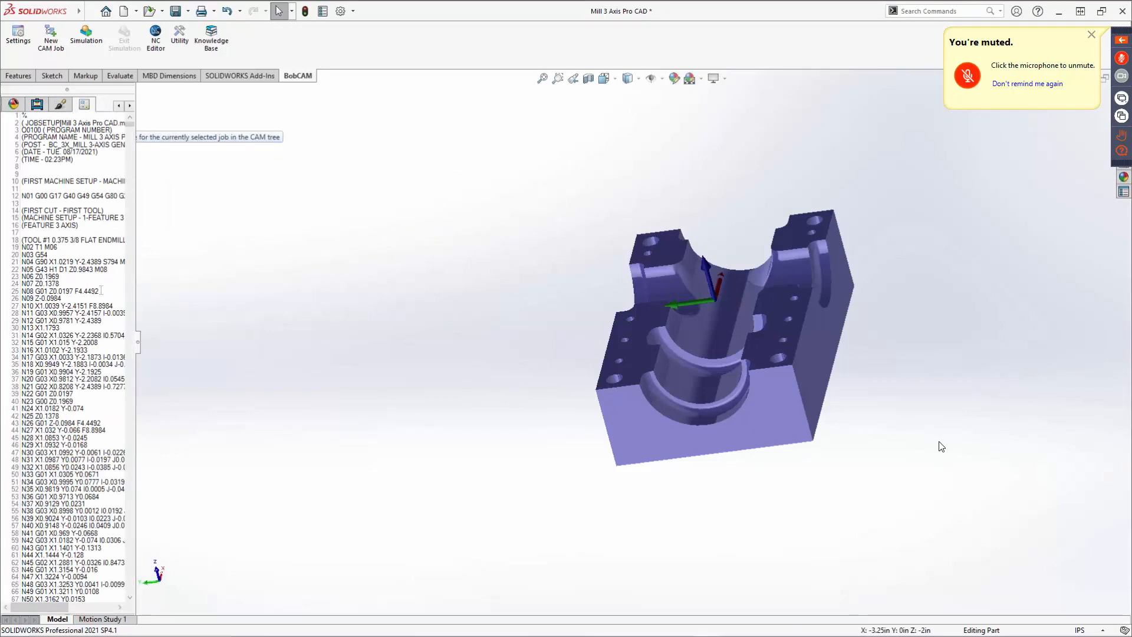
right_click(63, 212)
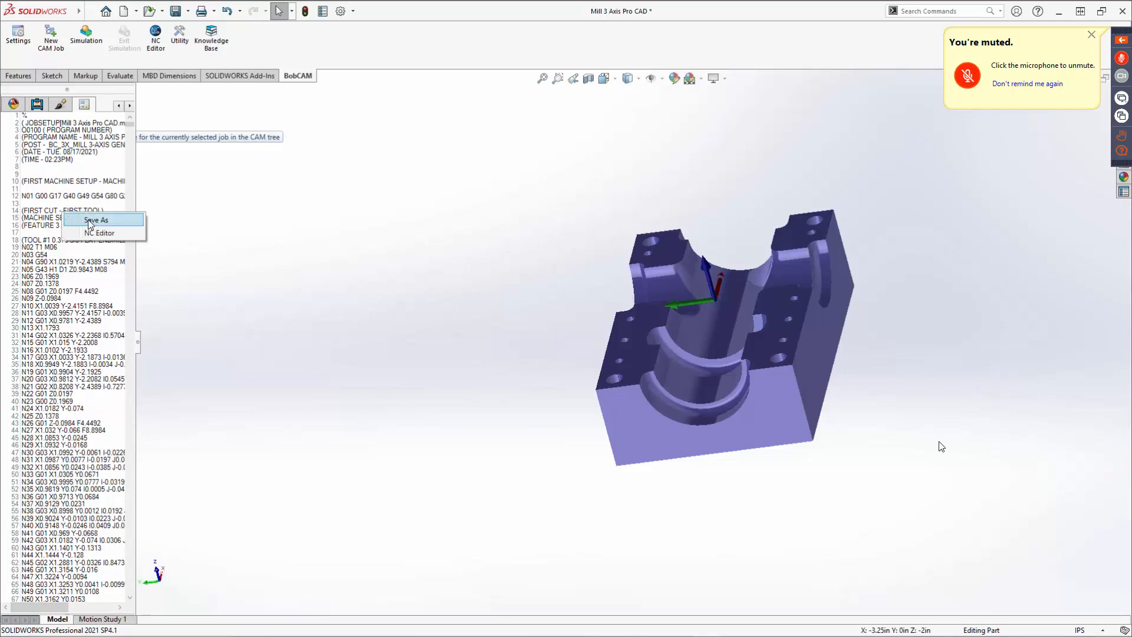
left_click(257, 258)
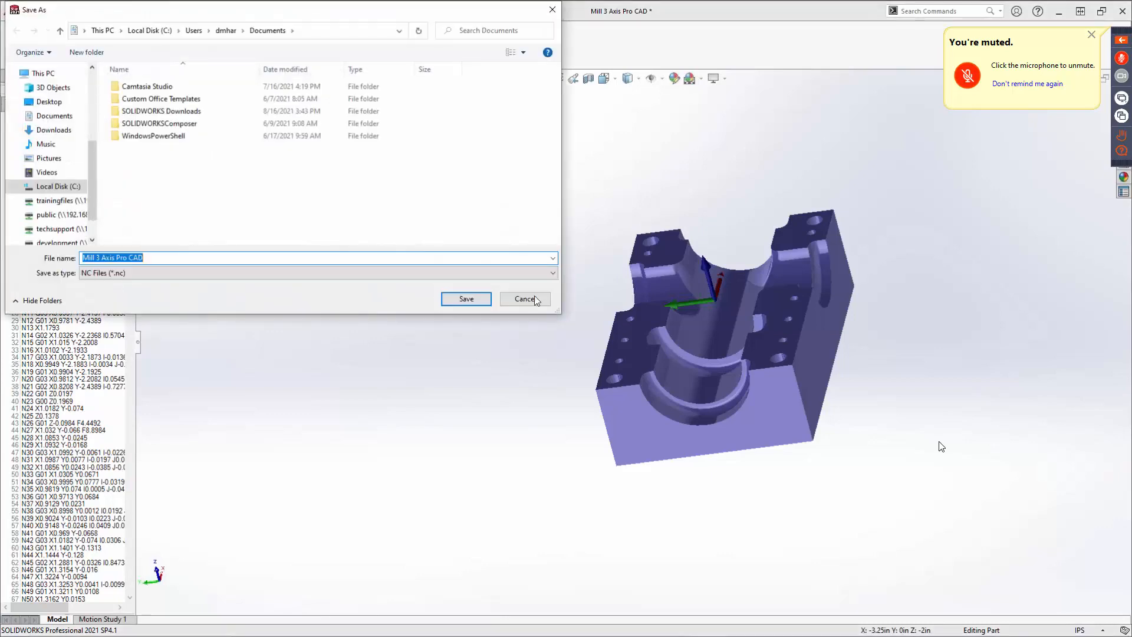
left_click(526, 299)
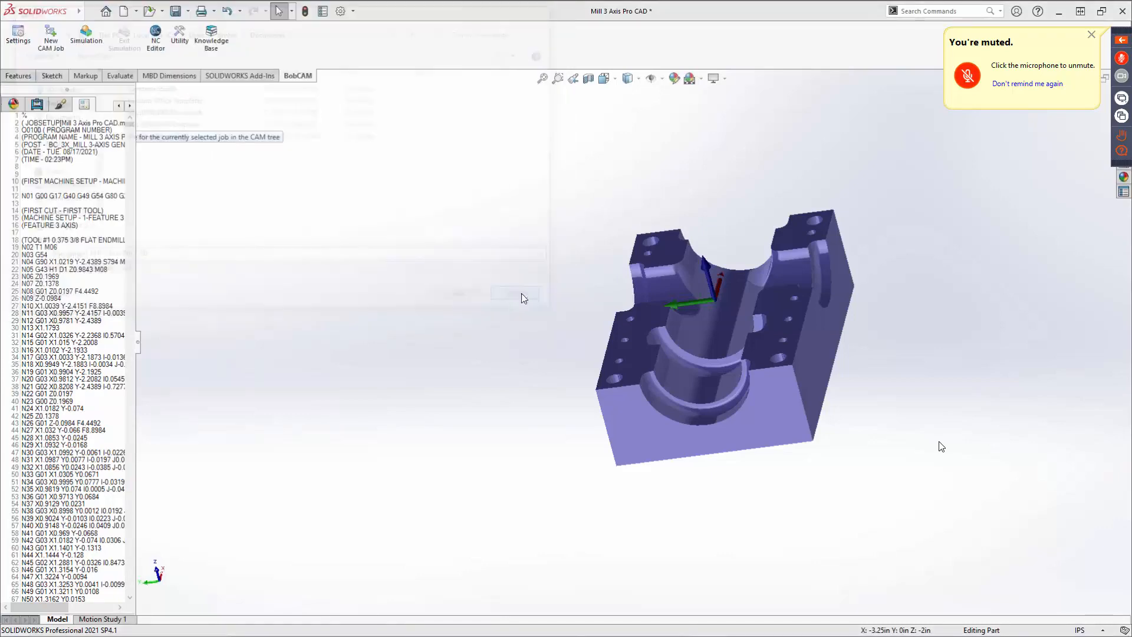
Open the NC program in the NC Editor and widen the code pane across the window.
right_click(59, 165)
left_click(76, 185)
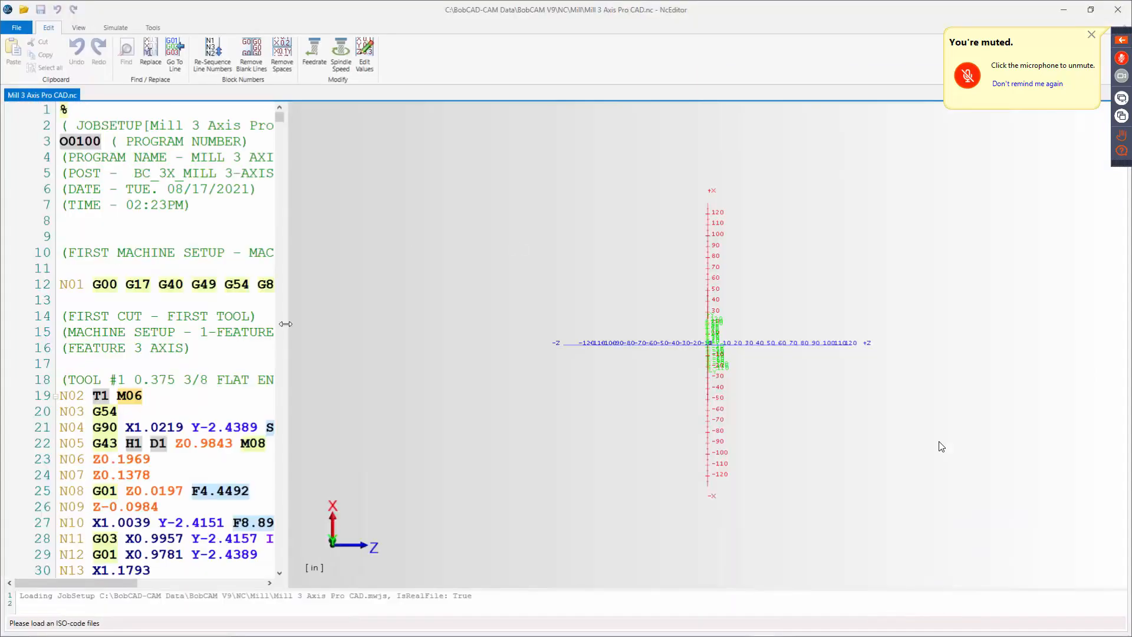
left_click_drag(288, 324, 1052, 324)
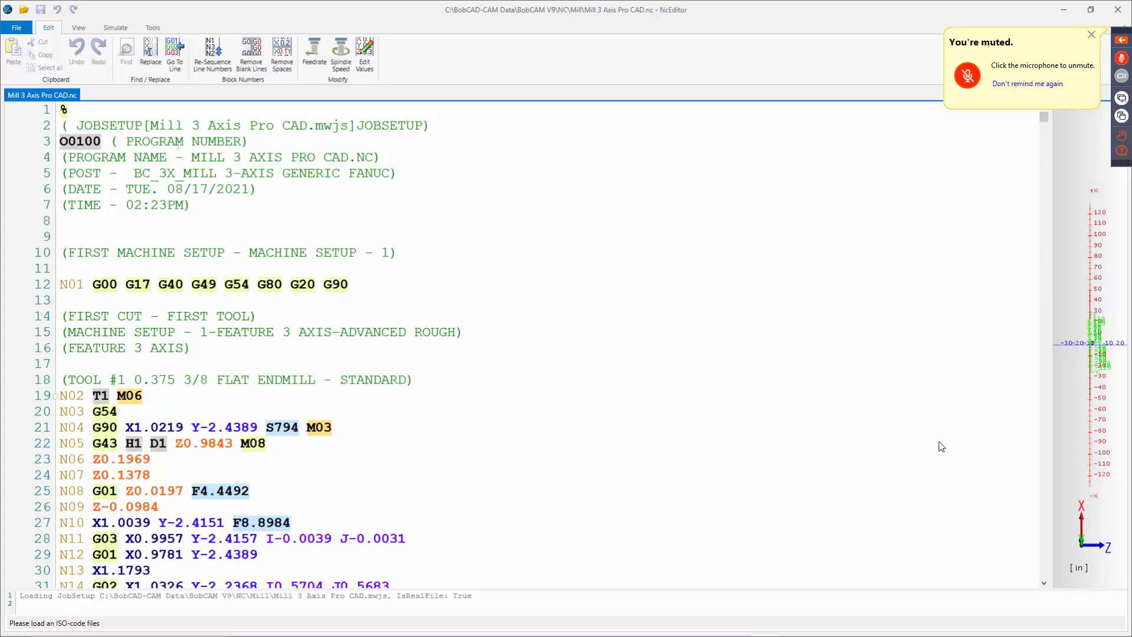
Scroll through the NC program's code lines in the editor.
scroll(941, 447, "down", 8)
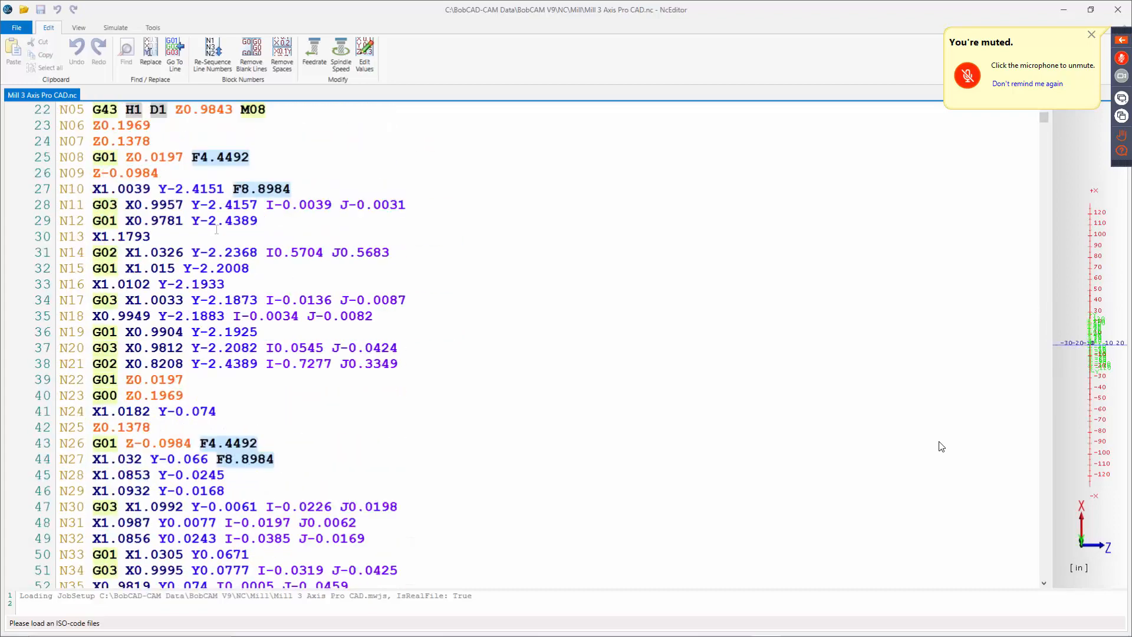
scroll(941, 446, "down", 3)
scroll(941, 446, "down", 4)
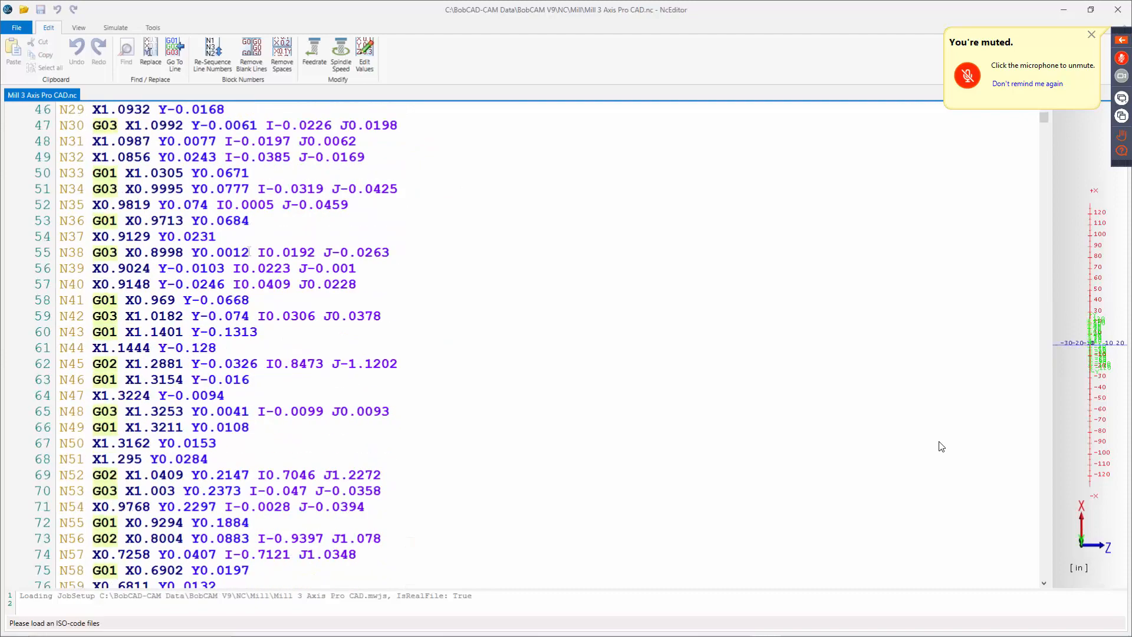
scroll(941, 447, "down", 11)
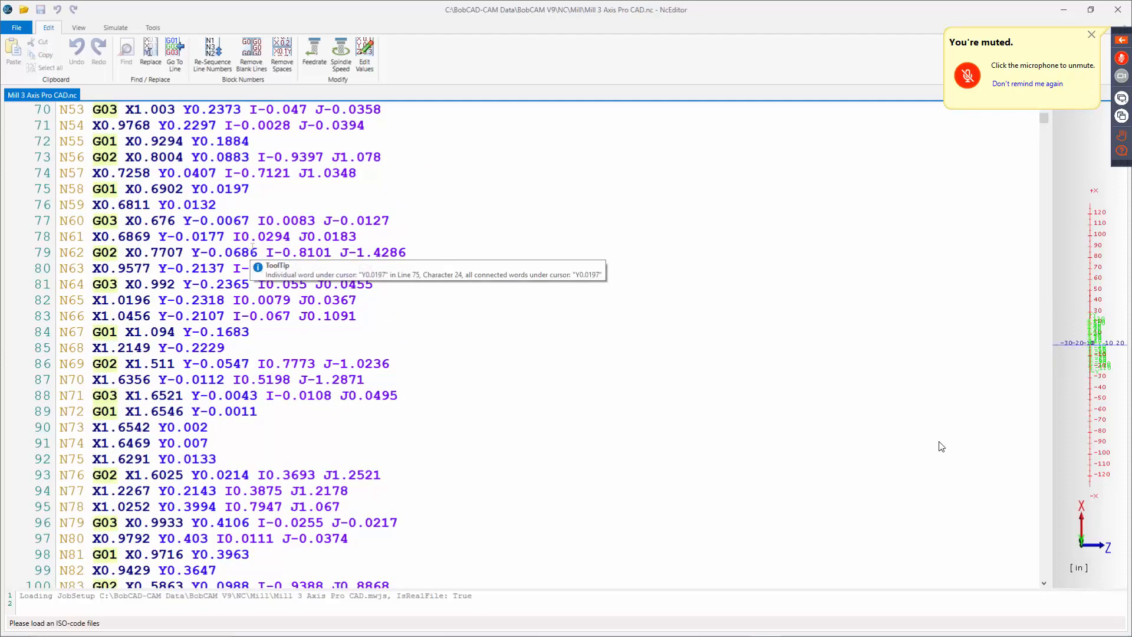
scroll(942, 447, "down", 8)
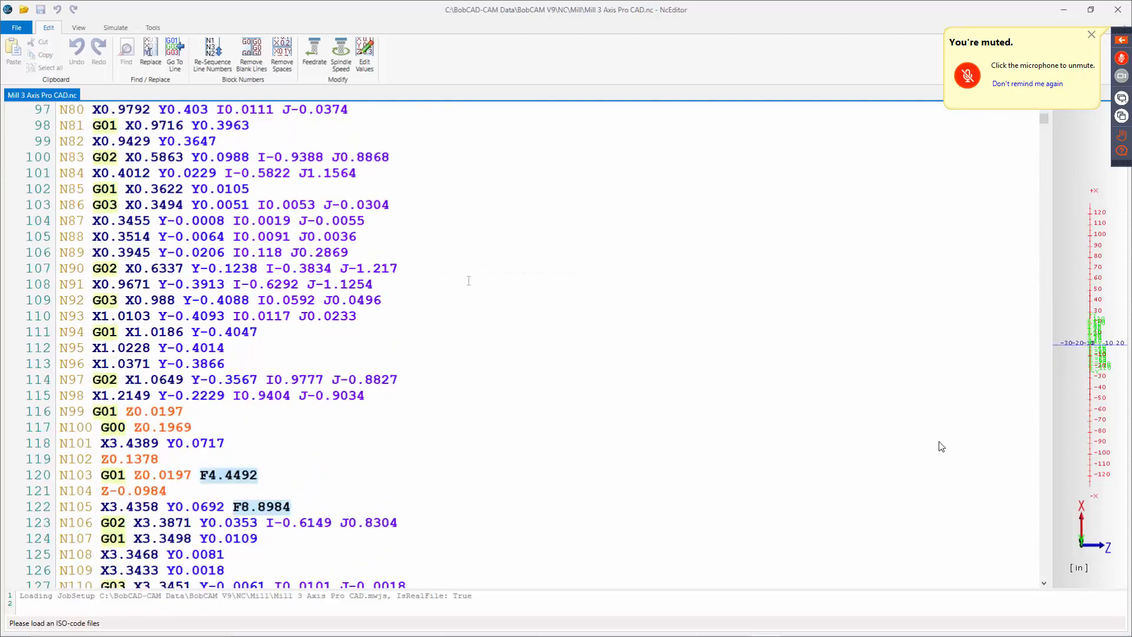
scroll(941, 447, "down", 2)
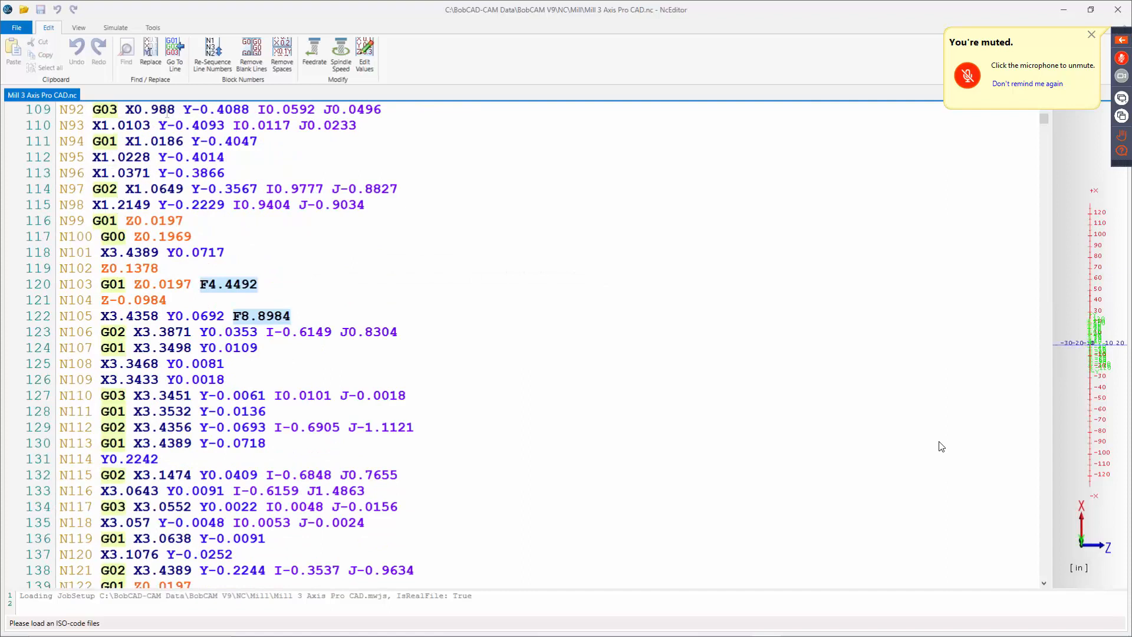
Open the DNC transfer dialog and review its serial connection and communication protocol settings before closing it.
left_click(153, 28)
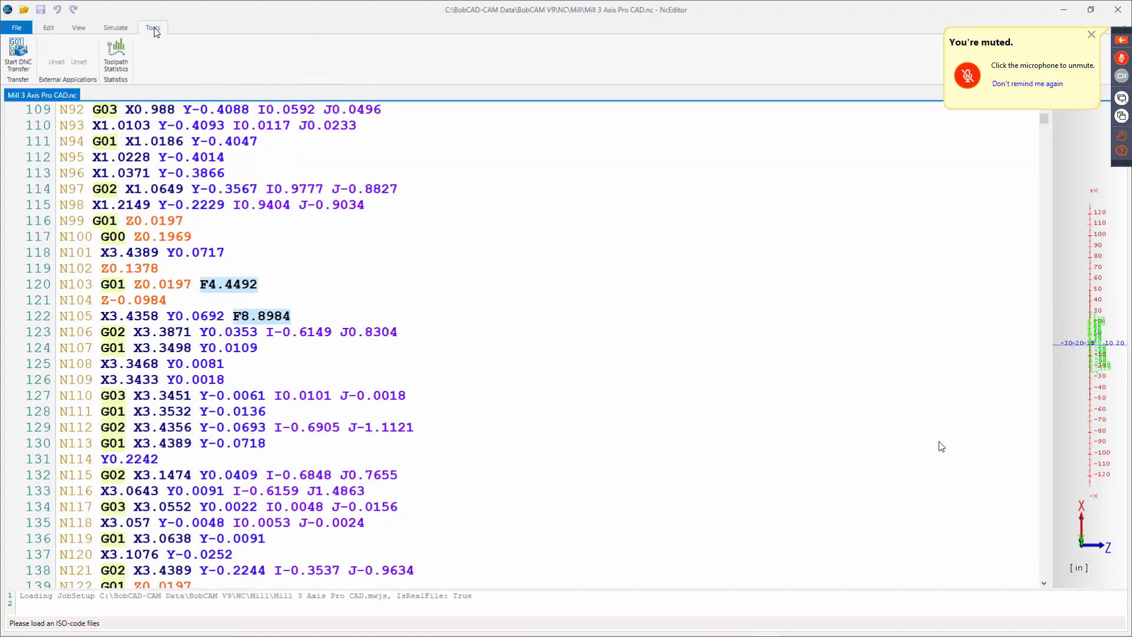
left_click(25, 57)
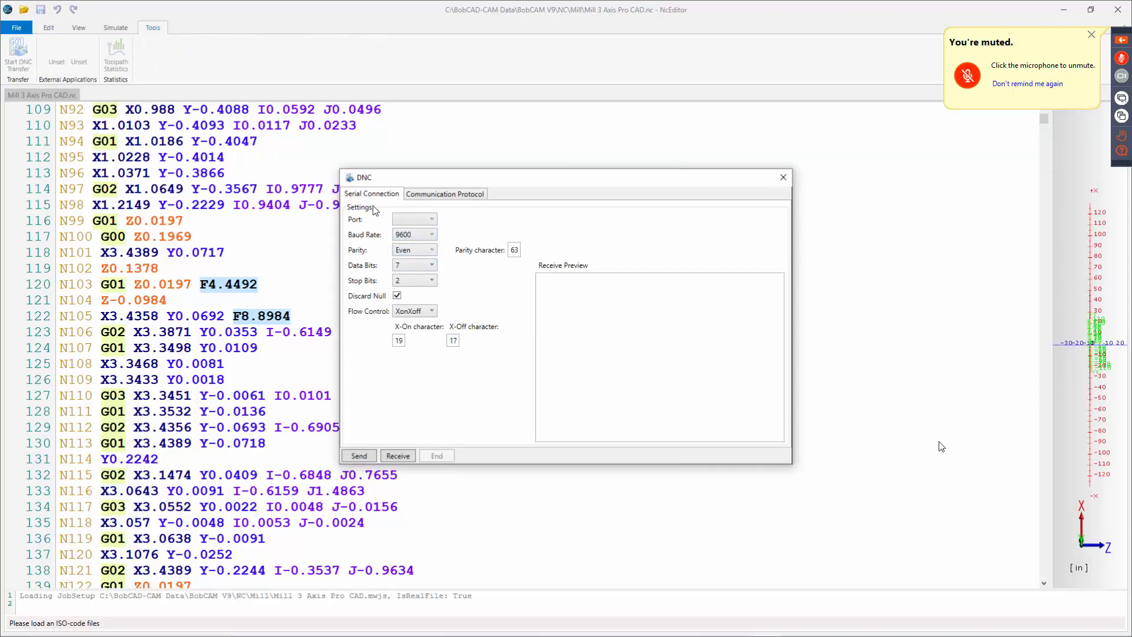
left_click(443, 196)
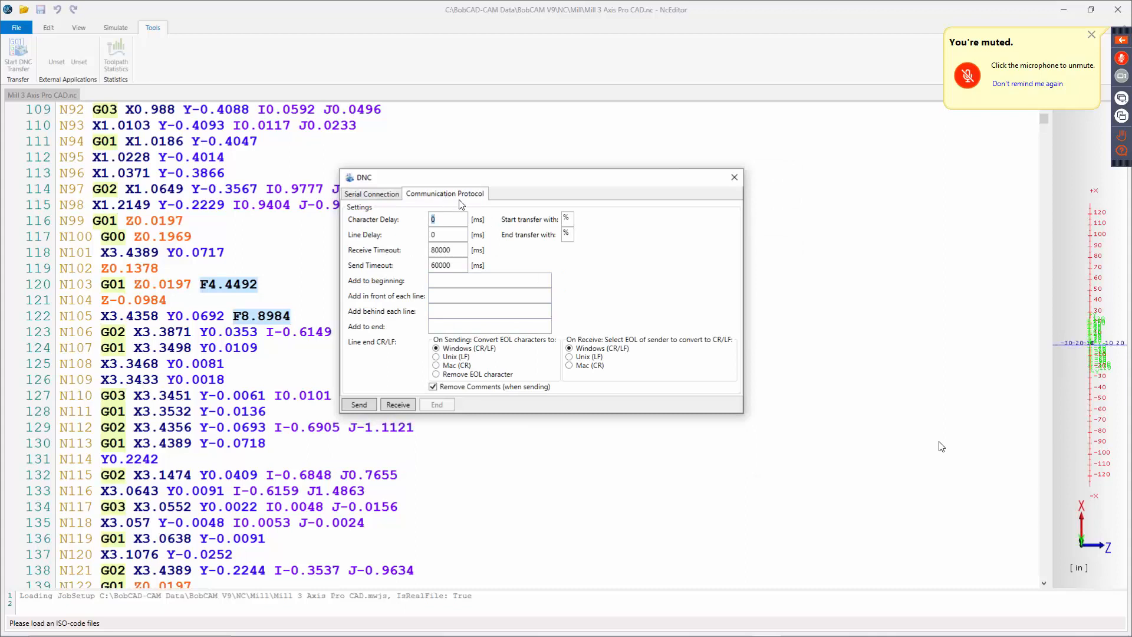
left_click(386, 194)
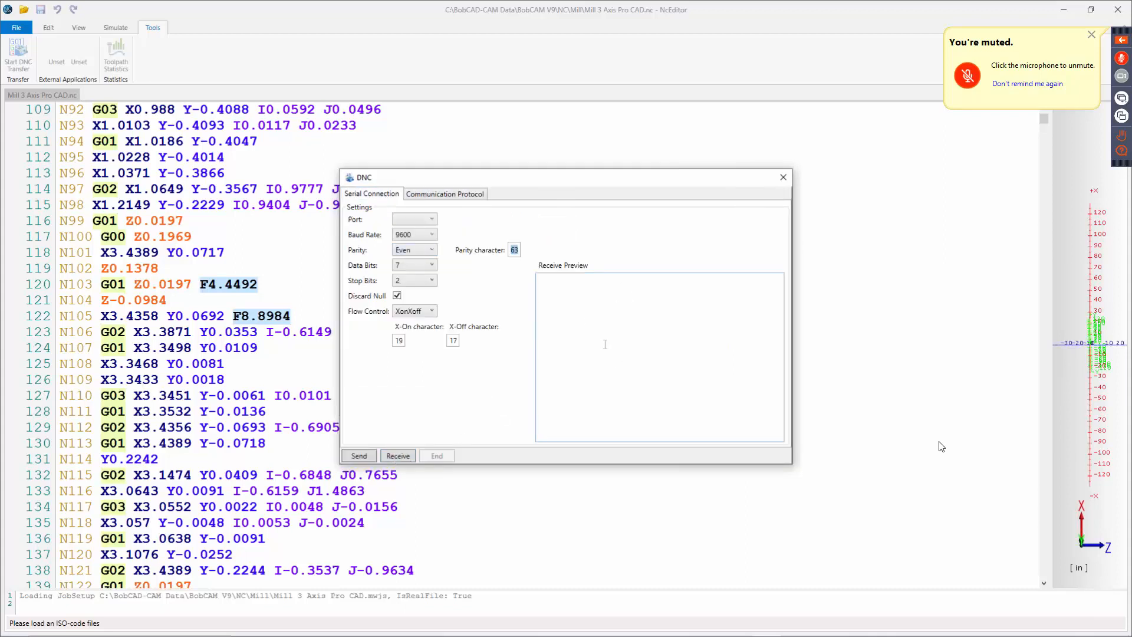
left_click(784, 178)
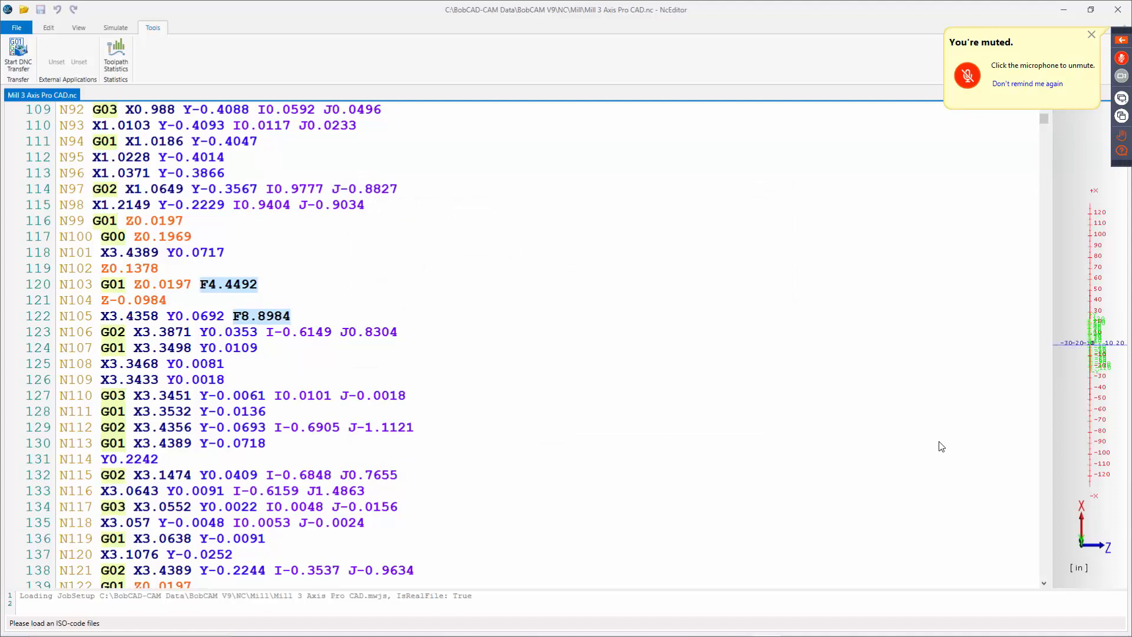
Close the NC Editor and widen the CAM panel showing the NC code.
left_click(1117, 11)
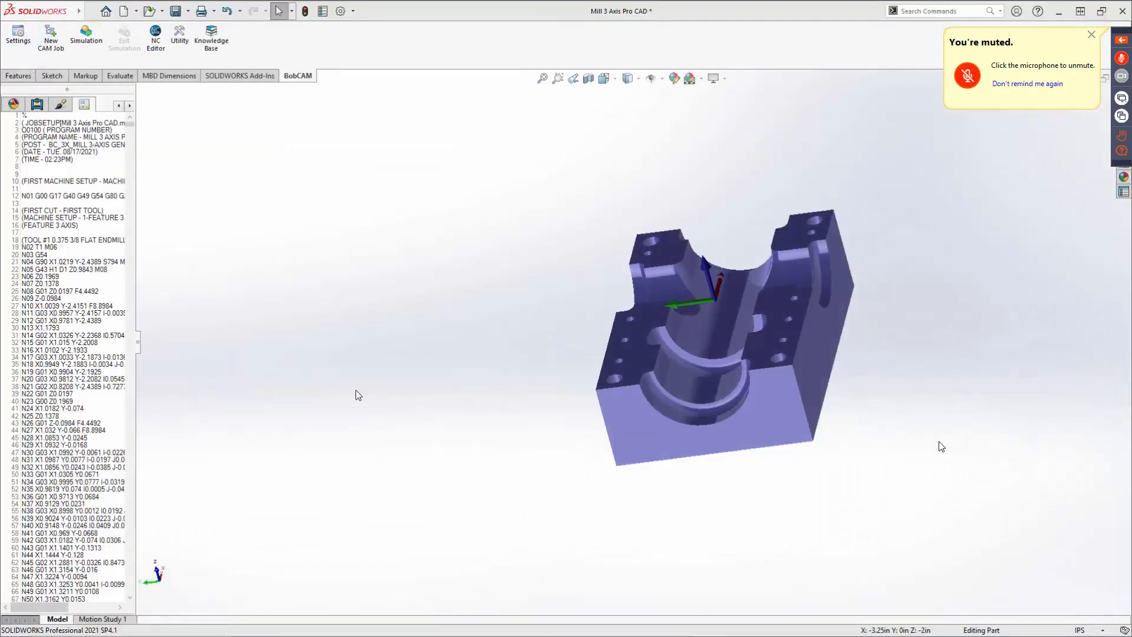
left_click(78, 328)
scroll(84, 321, "up", 1, "ctrl")
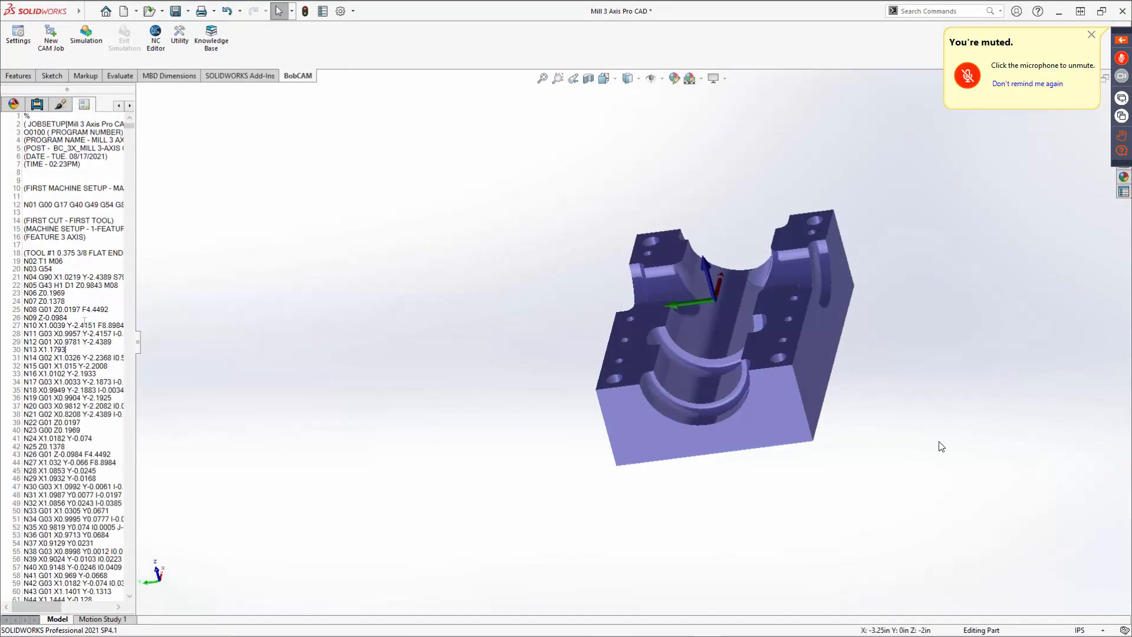
scroll(84, 322, "down", 1, "ctrl")
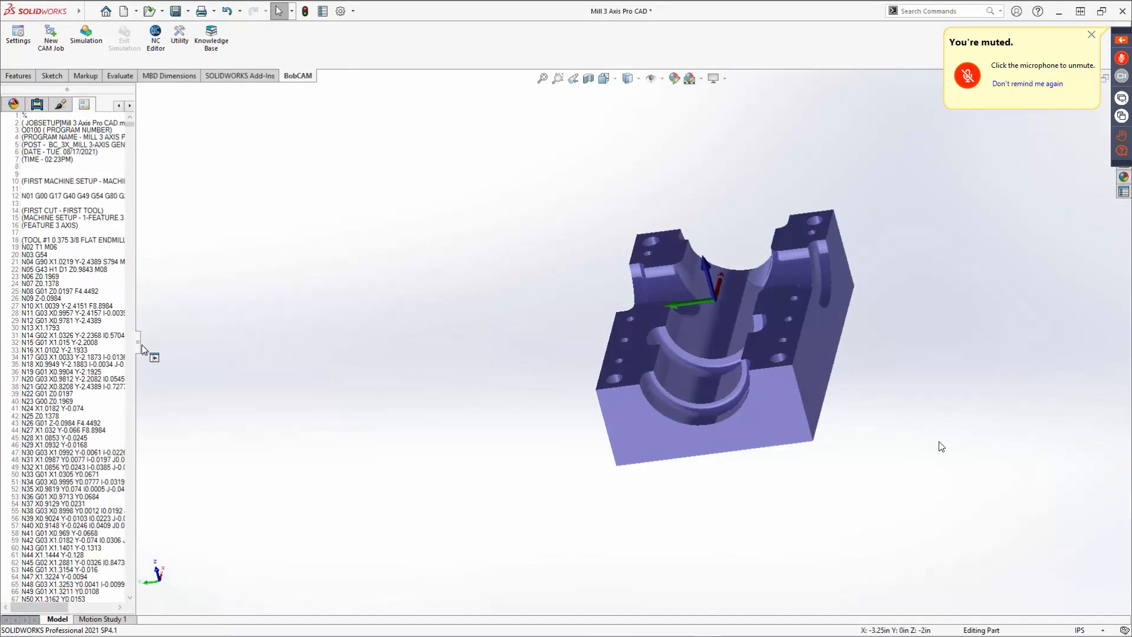
left_click_drag(140, 342, 302, 342)
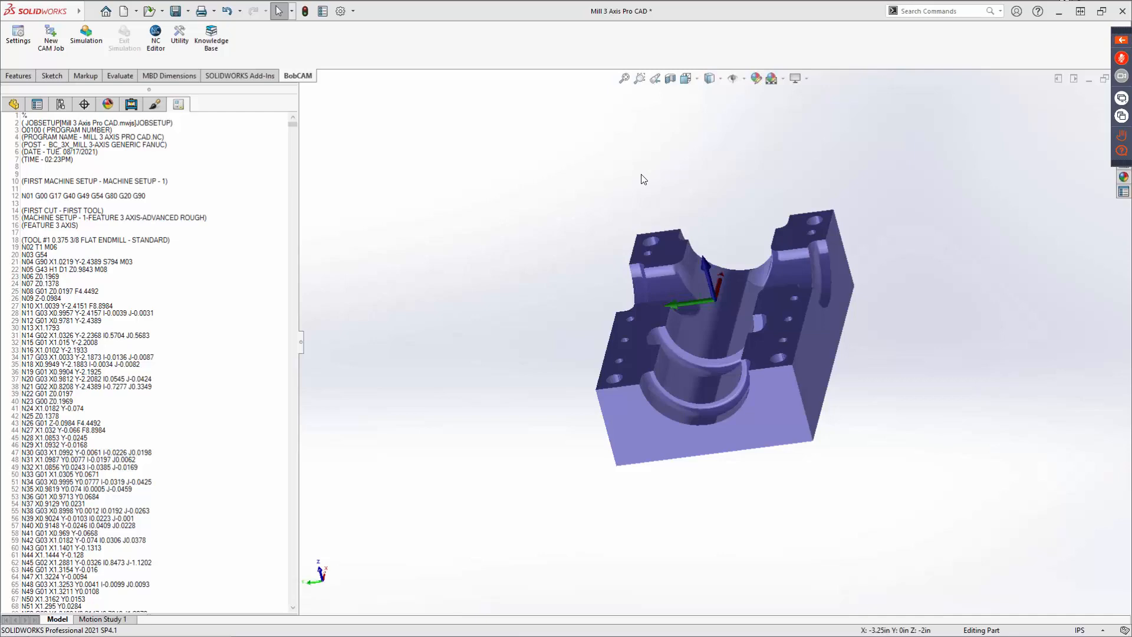
key("Escape")
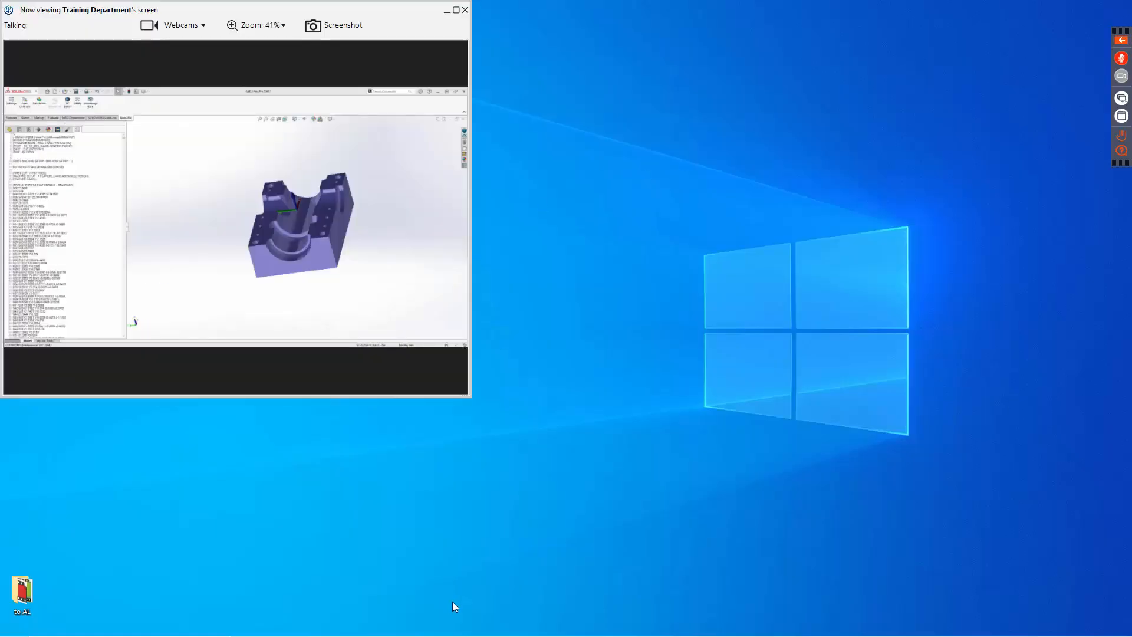
mouse_move(454, 636)
left_click(362, 627)
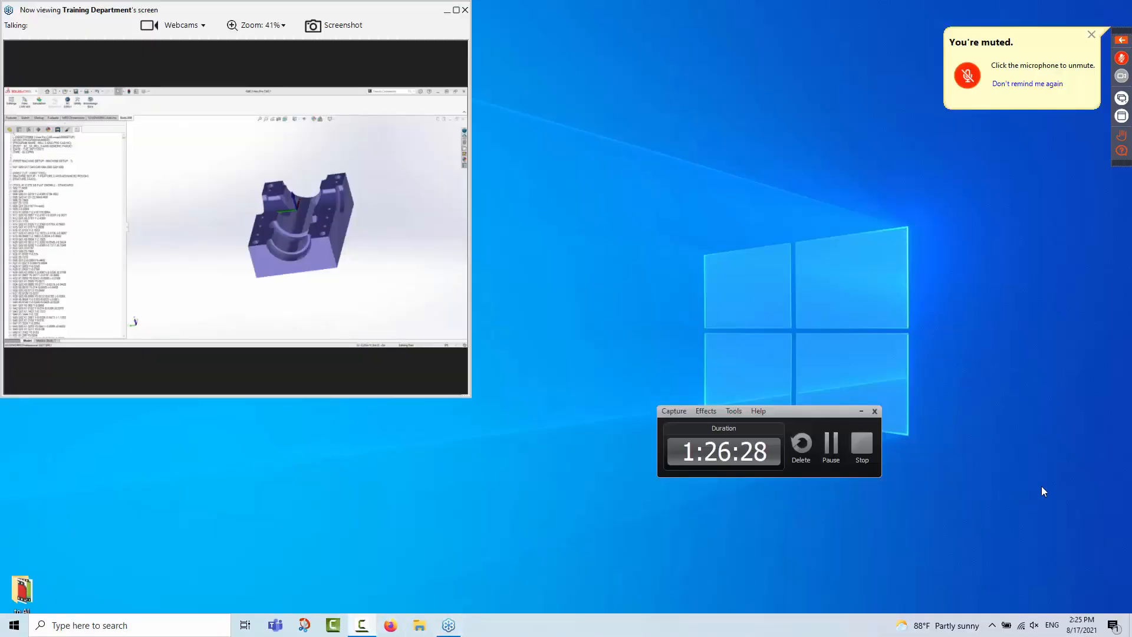